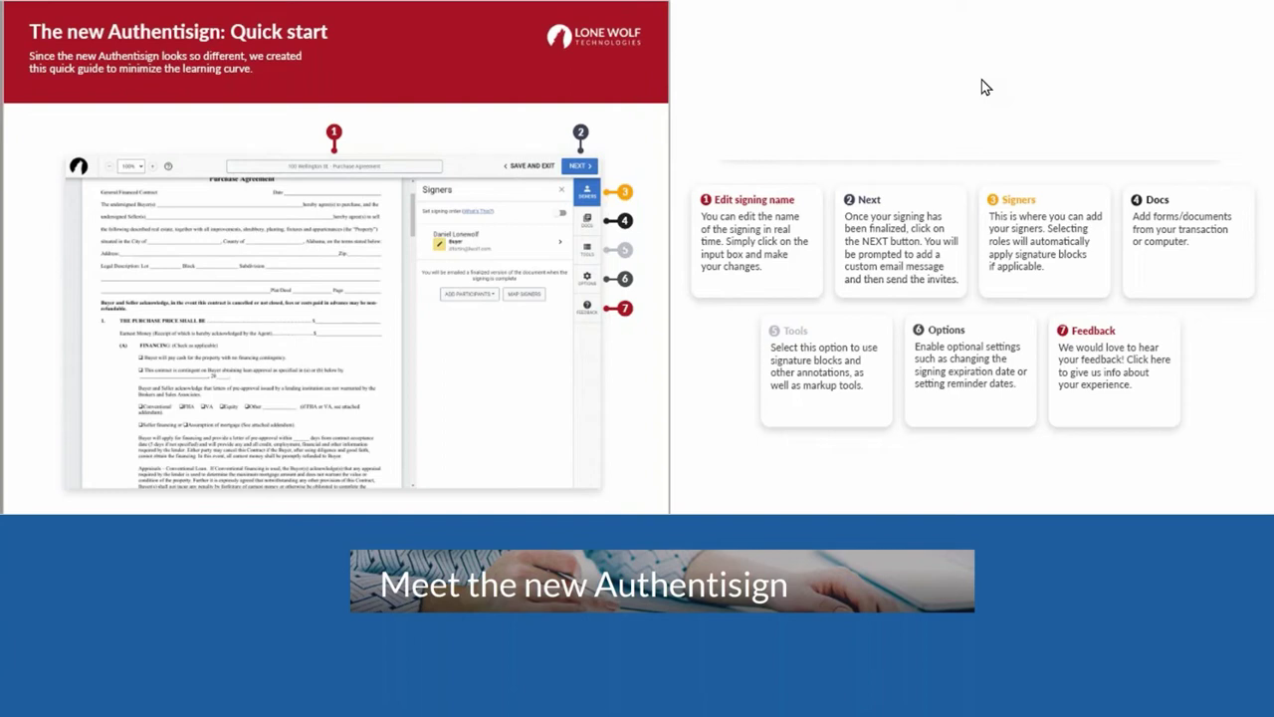
# Step: Advance the slideshow past the Streamlined UI and Faster than ever slides to the 4 quick steps slide
pyautogui.moveTo(110, 666)
pyautogui.click(58, 698)
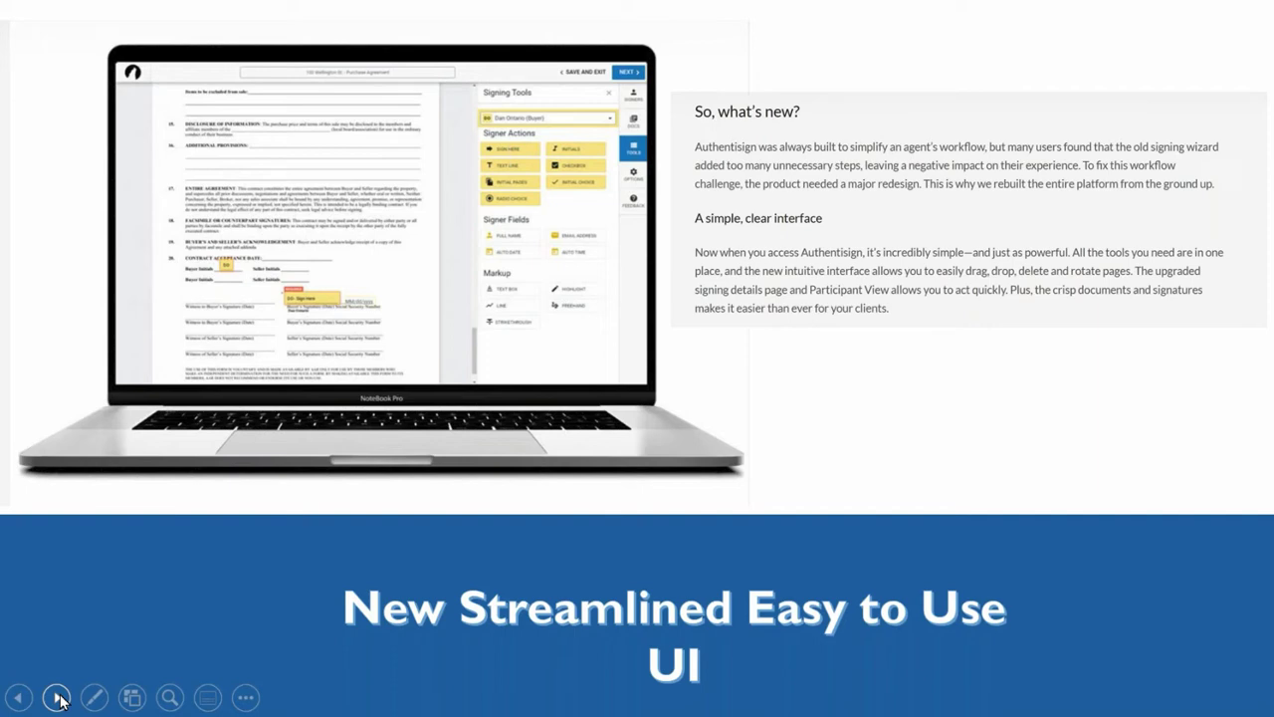
pyautogui.click(57, 697)
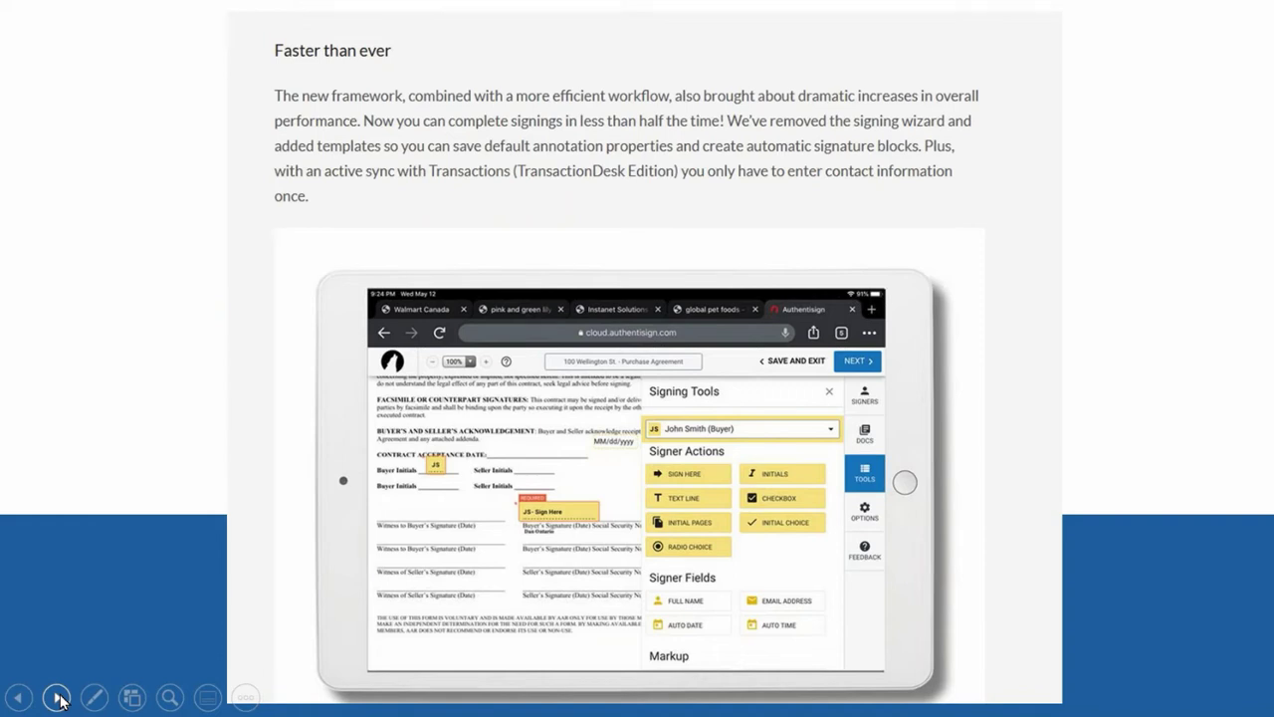
pyautogui.click(57, 698)
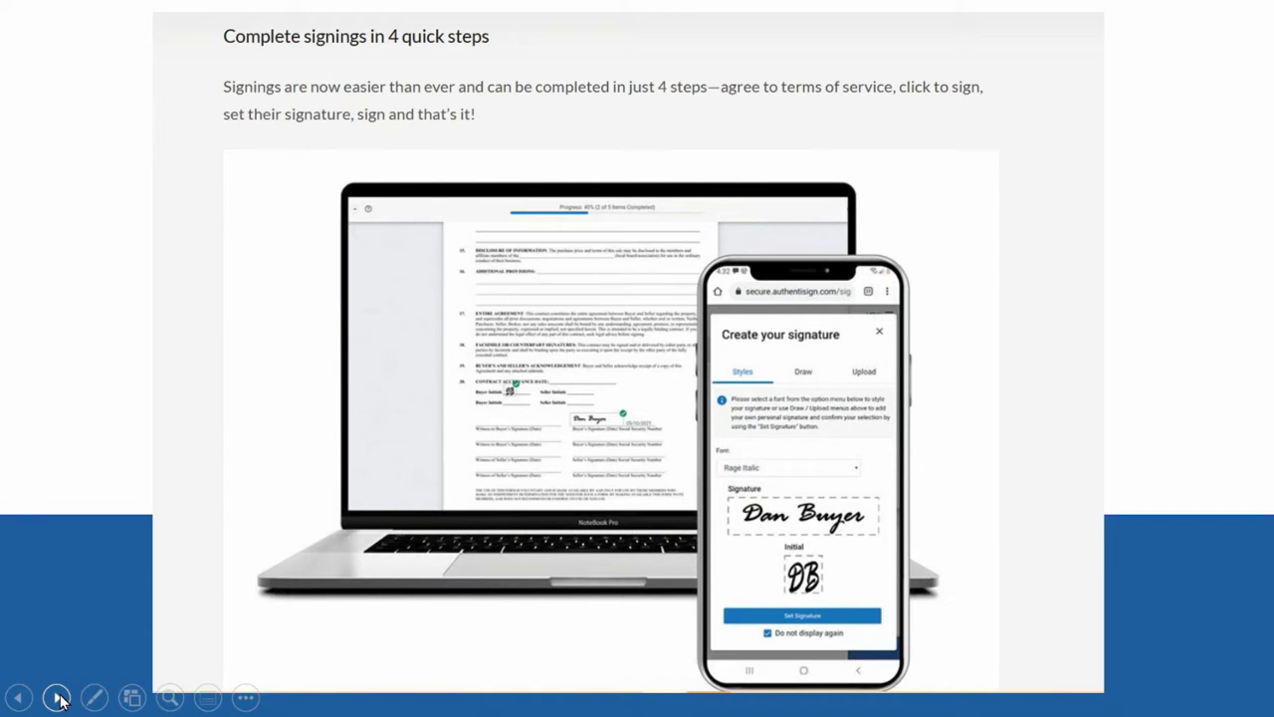
# Step: Move on to the New insights and signer feedback slide, then past it to end the slideshow
pyautogui.click(57, 698)
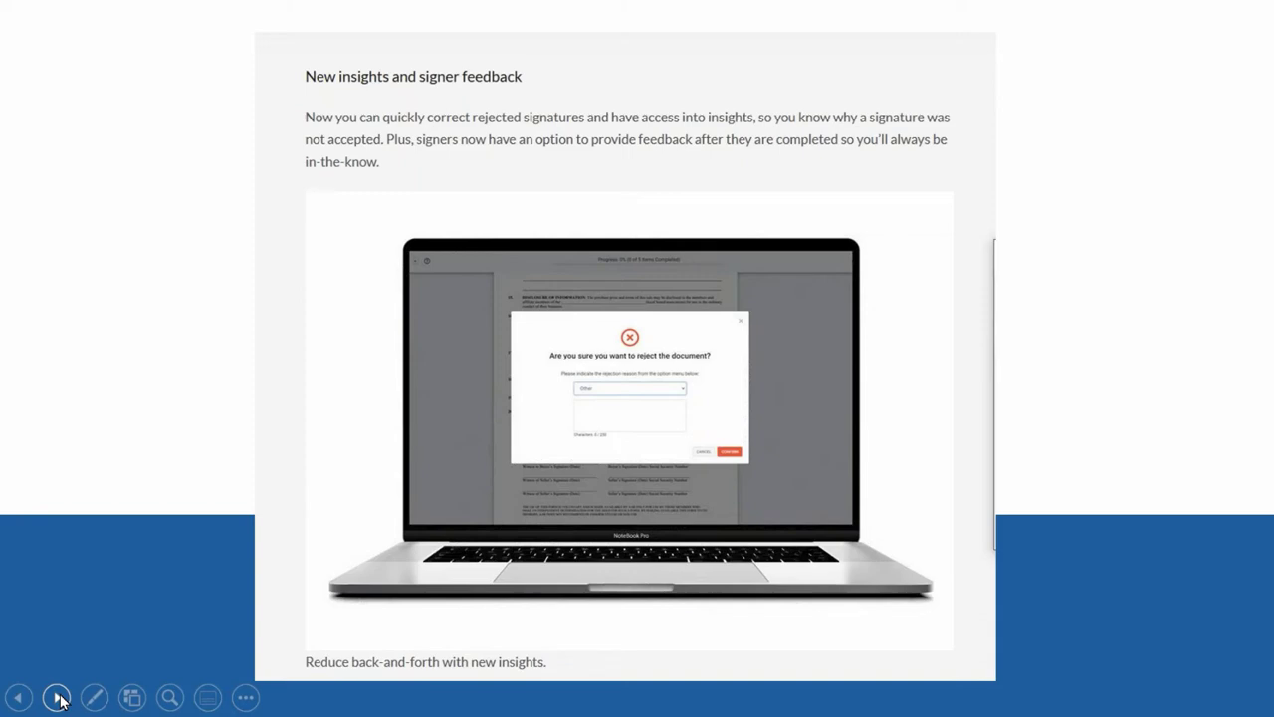
pyautogui.click(57, 699)
# Step: Exit the slideshow to Normal view and bring the Paragon MLS page in Firefox forward
pyautogui.click(57, 697)
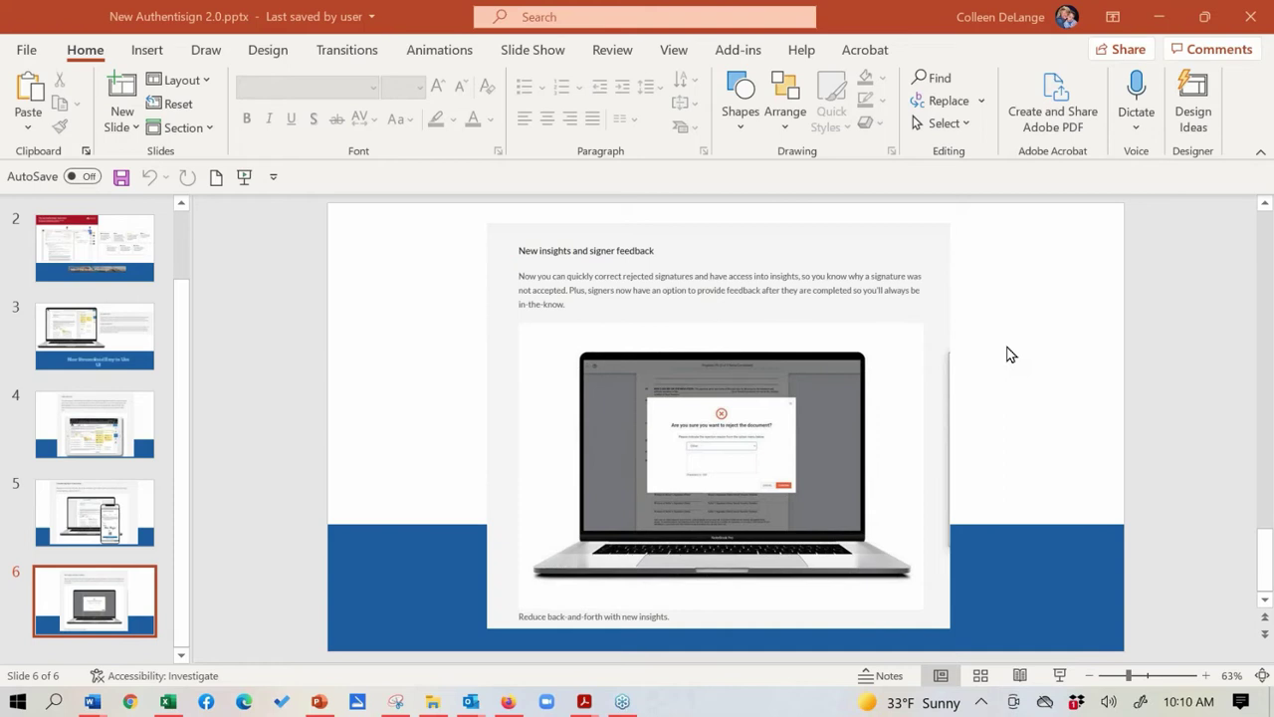
pyautogui.click(509, 702)
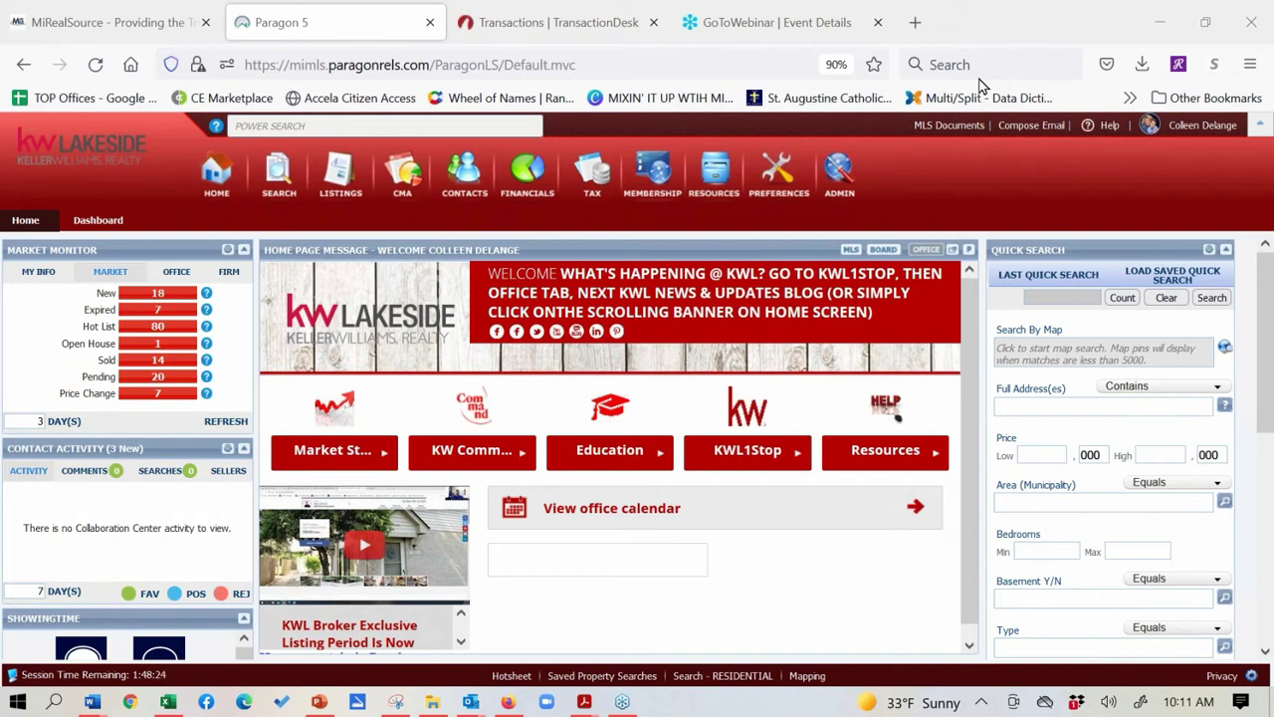
# Step: Run a Paragon power search for the property address beginning with 205
pyautogui.click(392, 126)
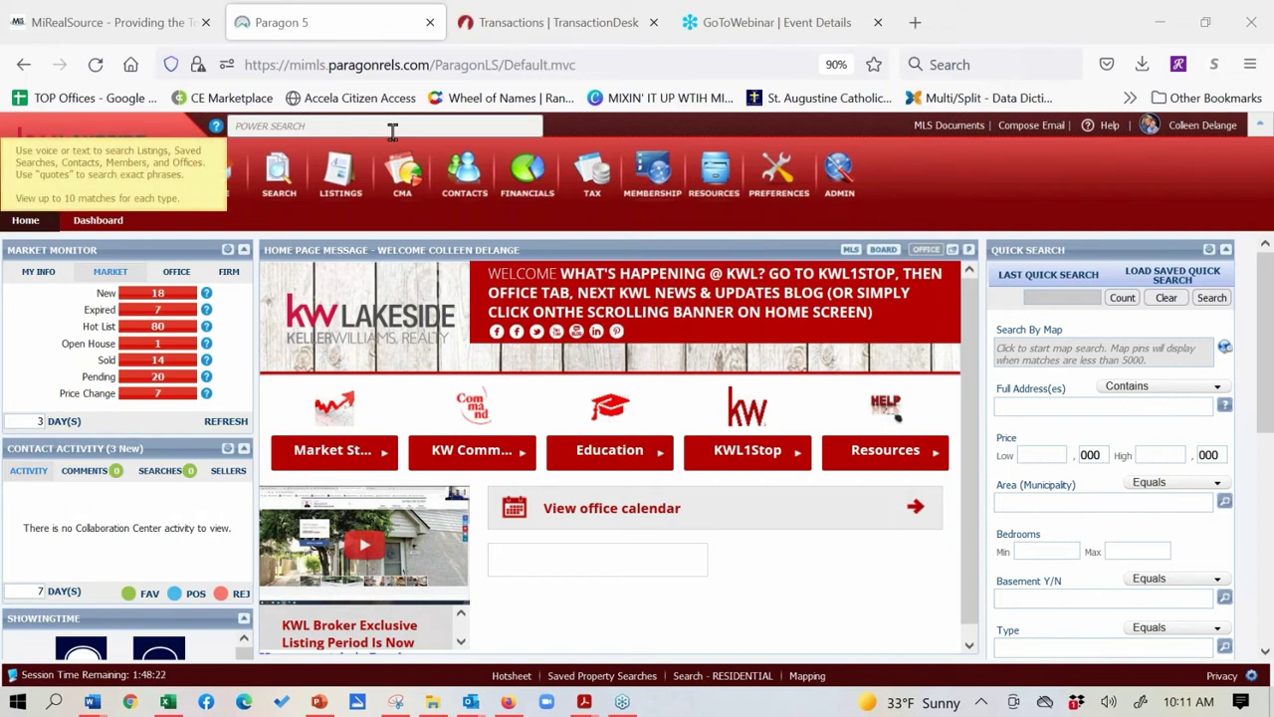
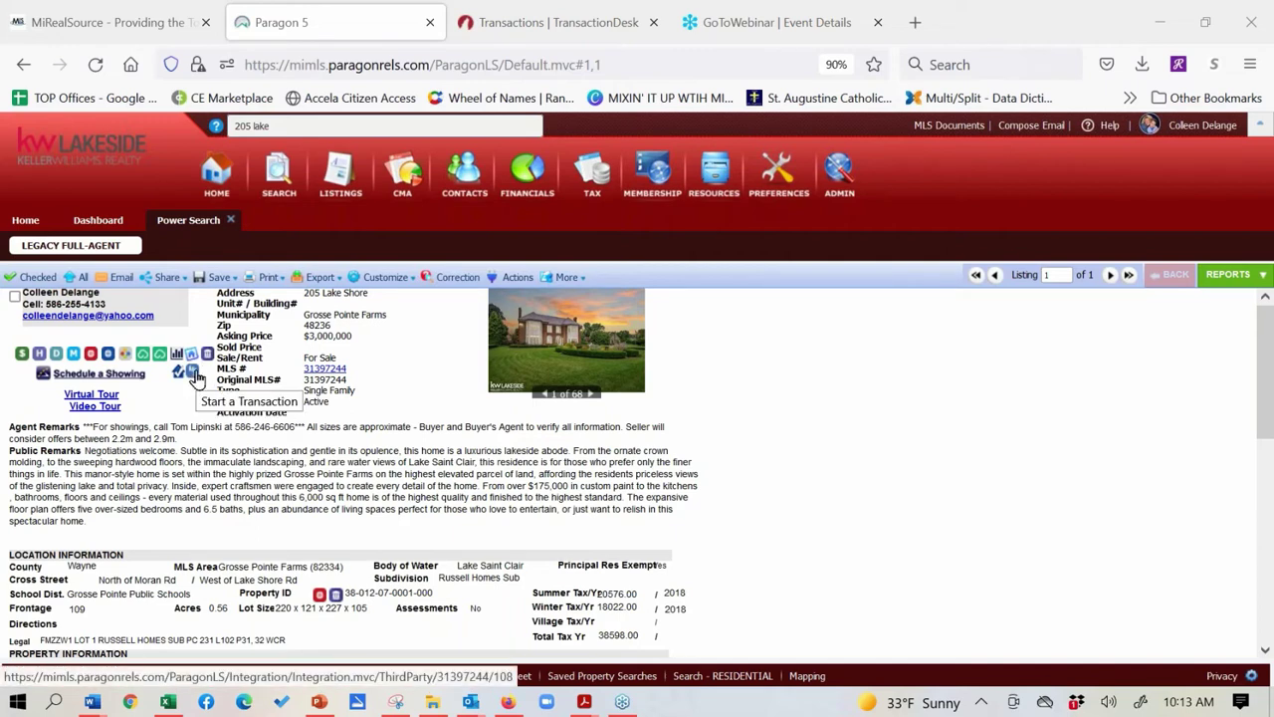
pyautogui.click(193, 372)
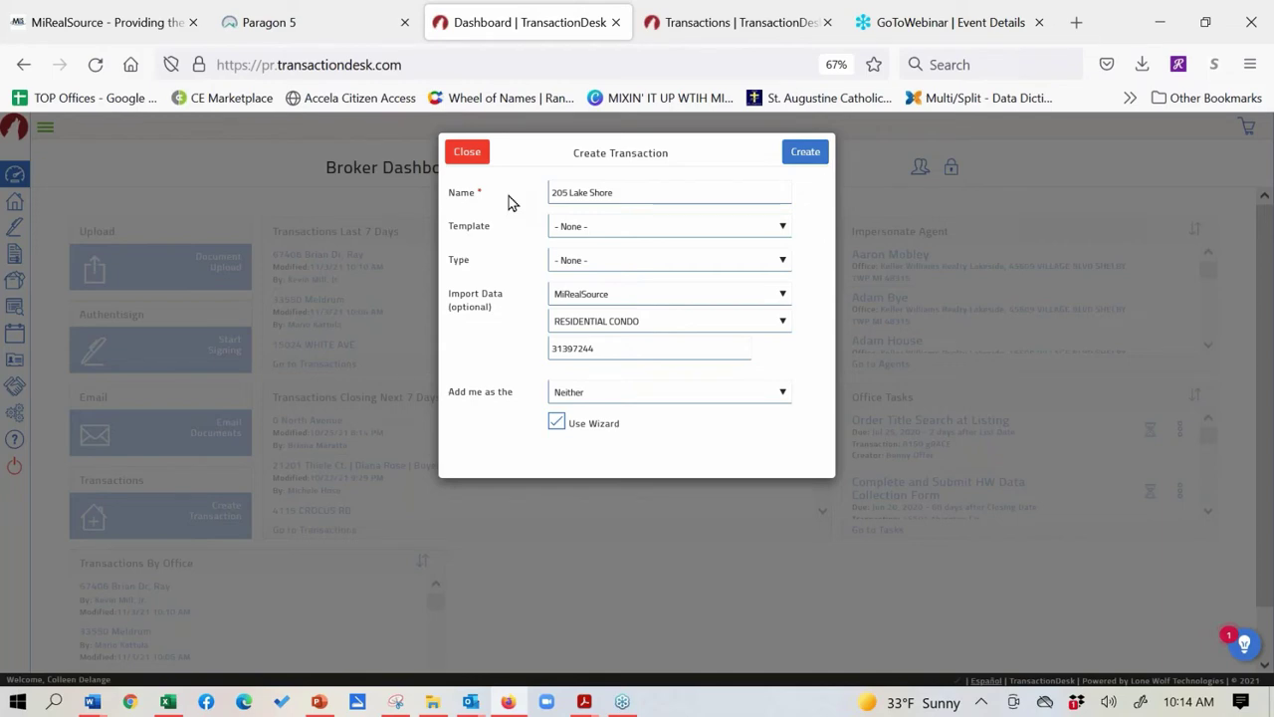
# Step: Create the transaction using the KWL - Buyer Package template, with yourself as Selling Agent
pyautogui.click(607, 229)
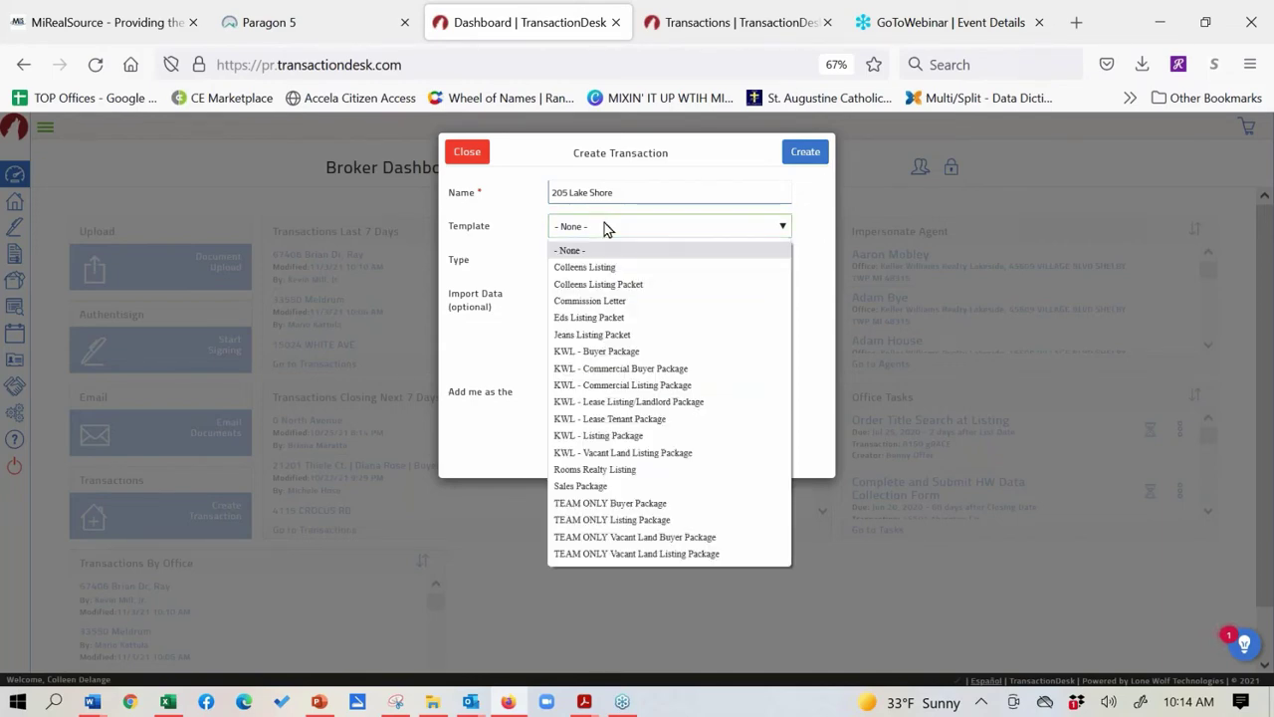
pyautogui.click(620, 355)
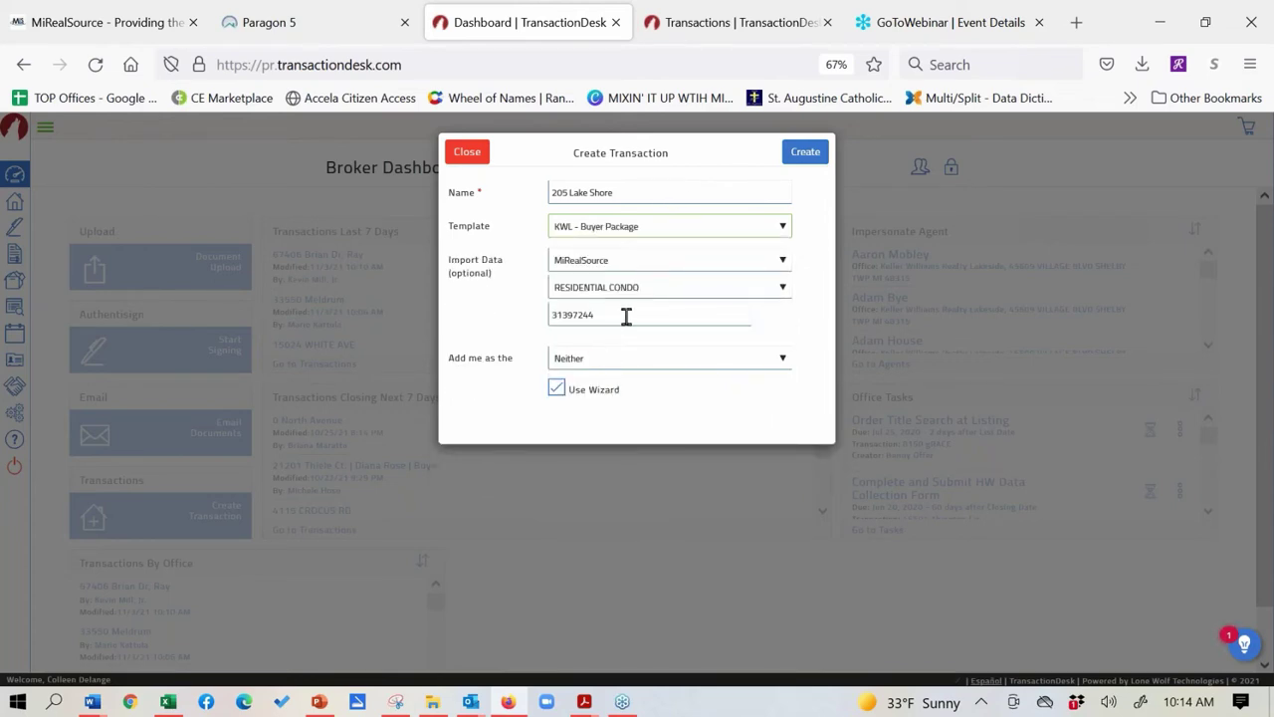
pyautogui.click(782, 364)
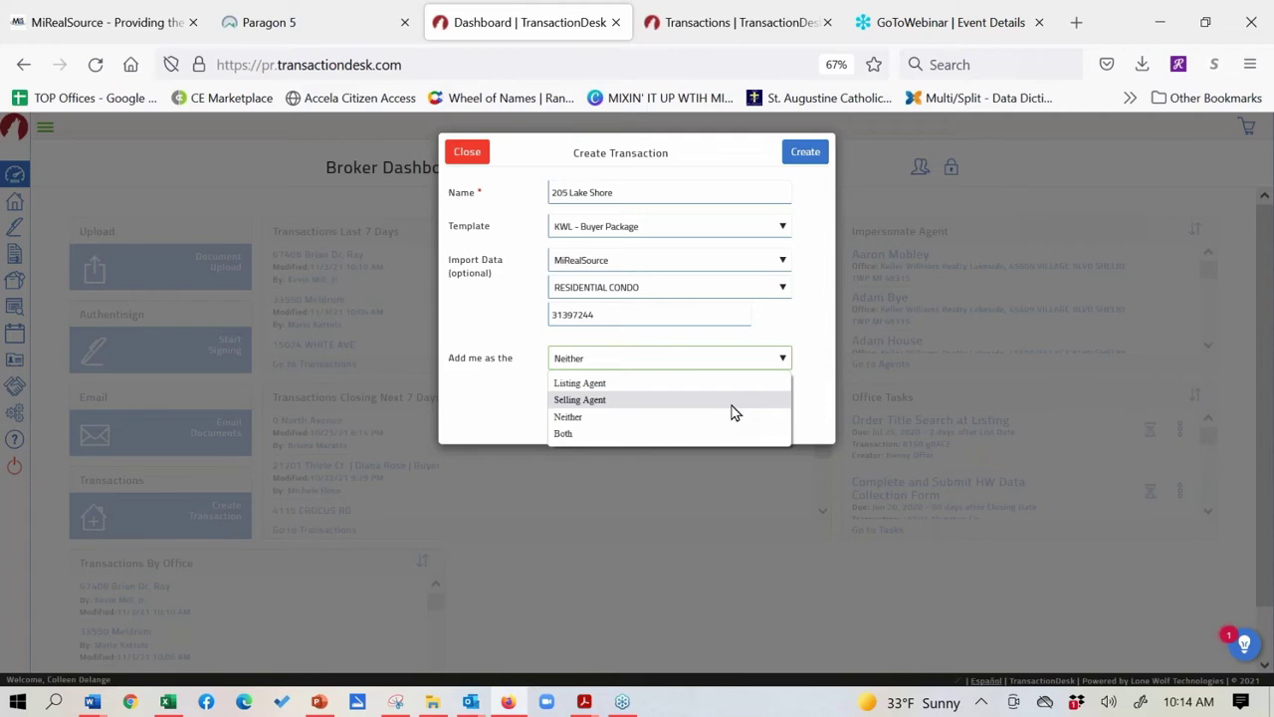
pyautogui.click(733, 406)
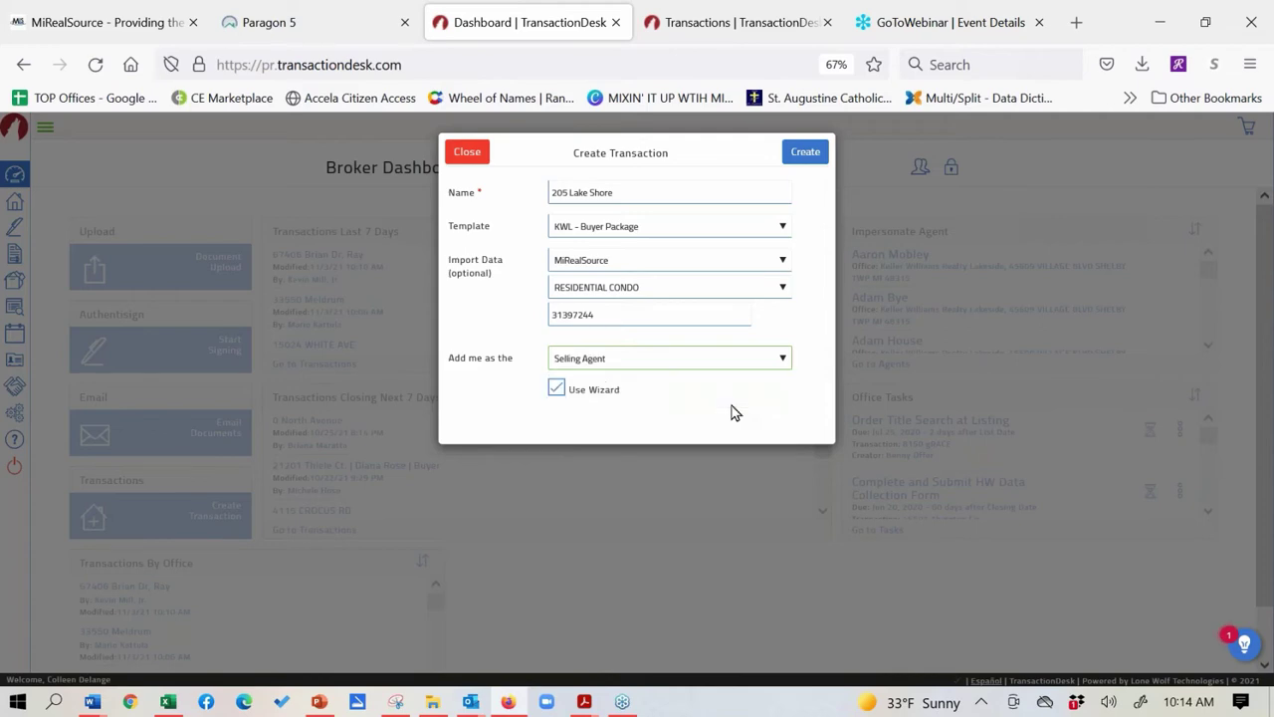
pyautogui.click(808, 154)
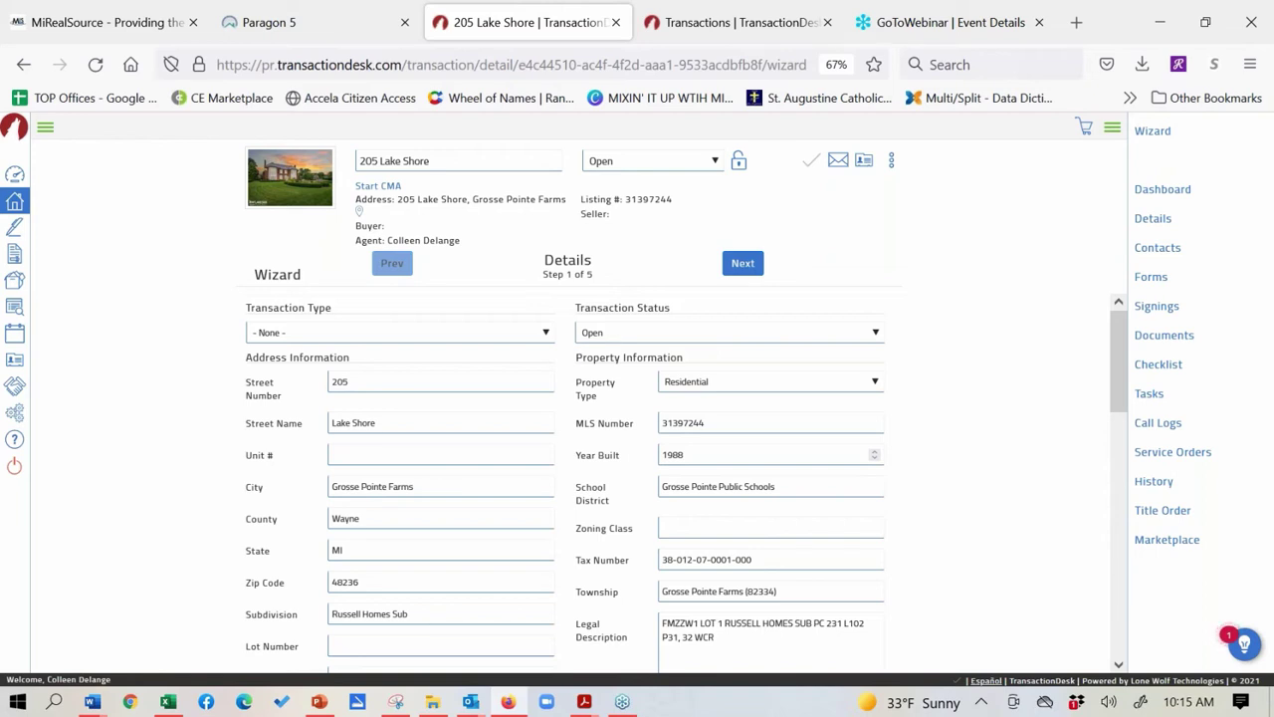
# Step: Scroll the Details step down to Listing and Purchase Information, showing List Price 3000000
pyautogui.moveTo(1117, 349); pyautogui.dragTo(1112, 322)
pyautogui.moveTo(1118, 323); pyautogui.dragTo(1128, 448)
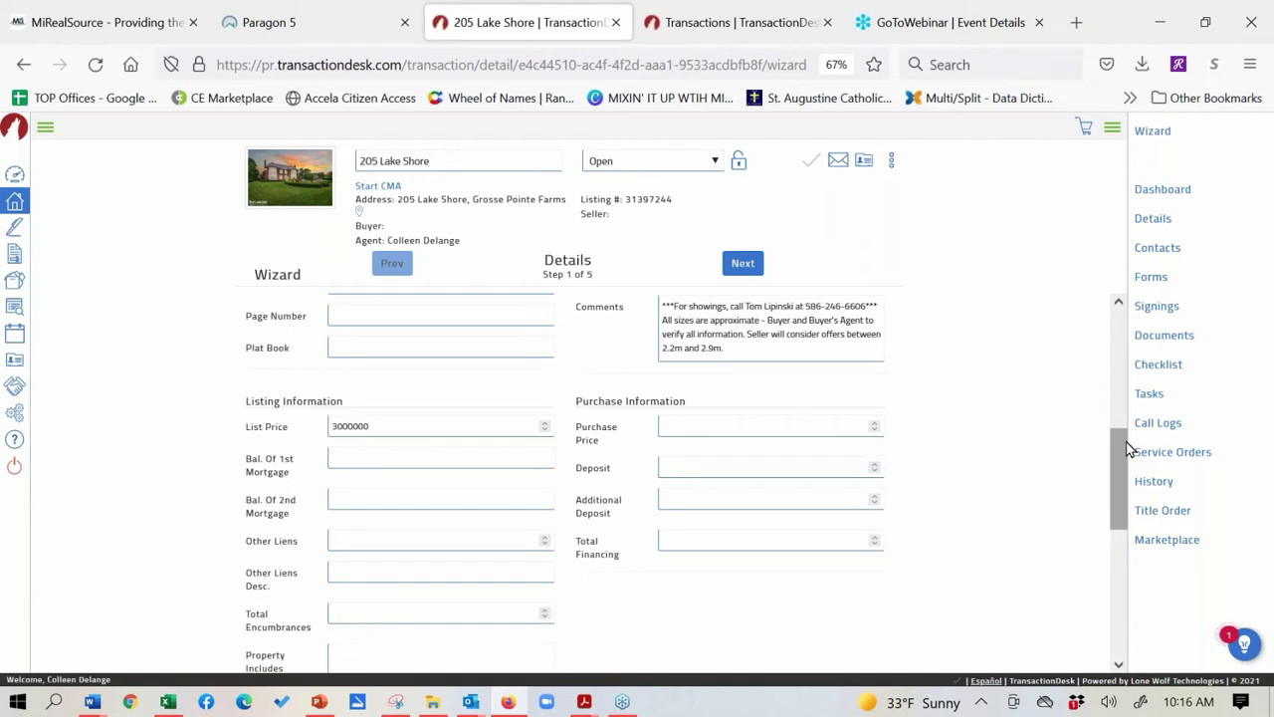
# Step: Enter 28000000 as the Purchase Price, leaving Deposit blank
pyautogui.click(852, 430)
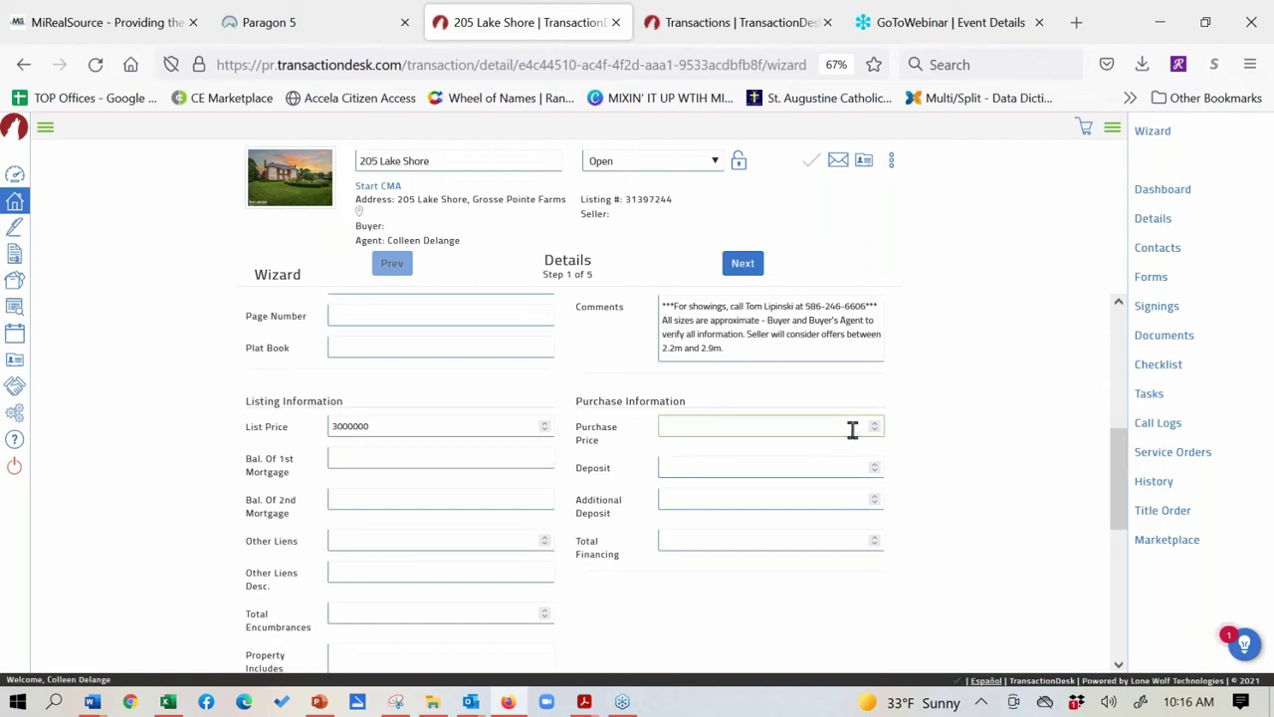
pyautogui.write('28000000')
pyautogui.click(759, 462)
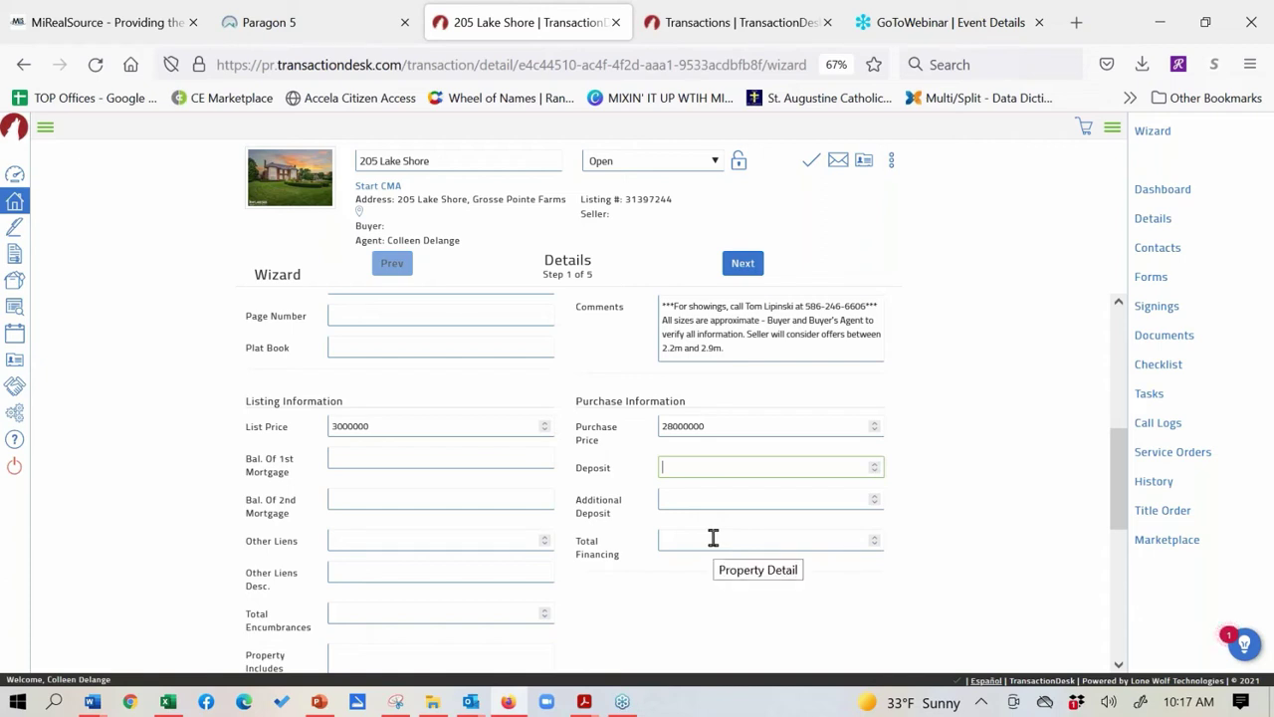
pyautogui.moveTo(1122, 447); pyautogui.dragTo(1123, 509)
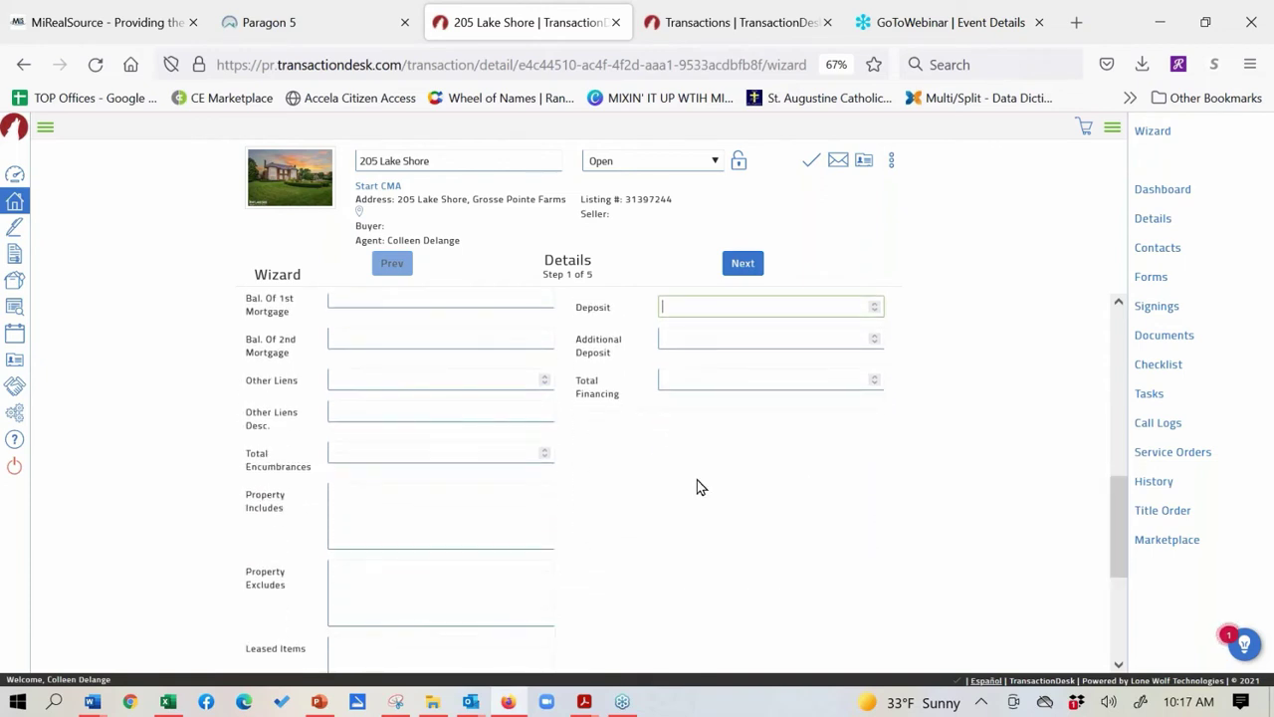
# Step: Enter 'Stove, Microwave, Washer, Dryer' under Property Includes and advance to Transaction Dates
pyautogui.click(420, 494)
pyautogui.write('Stove')
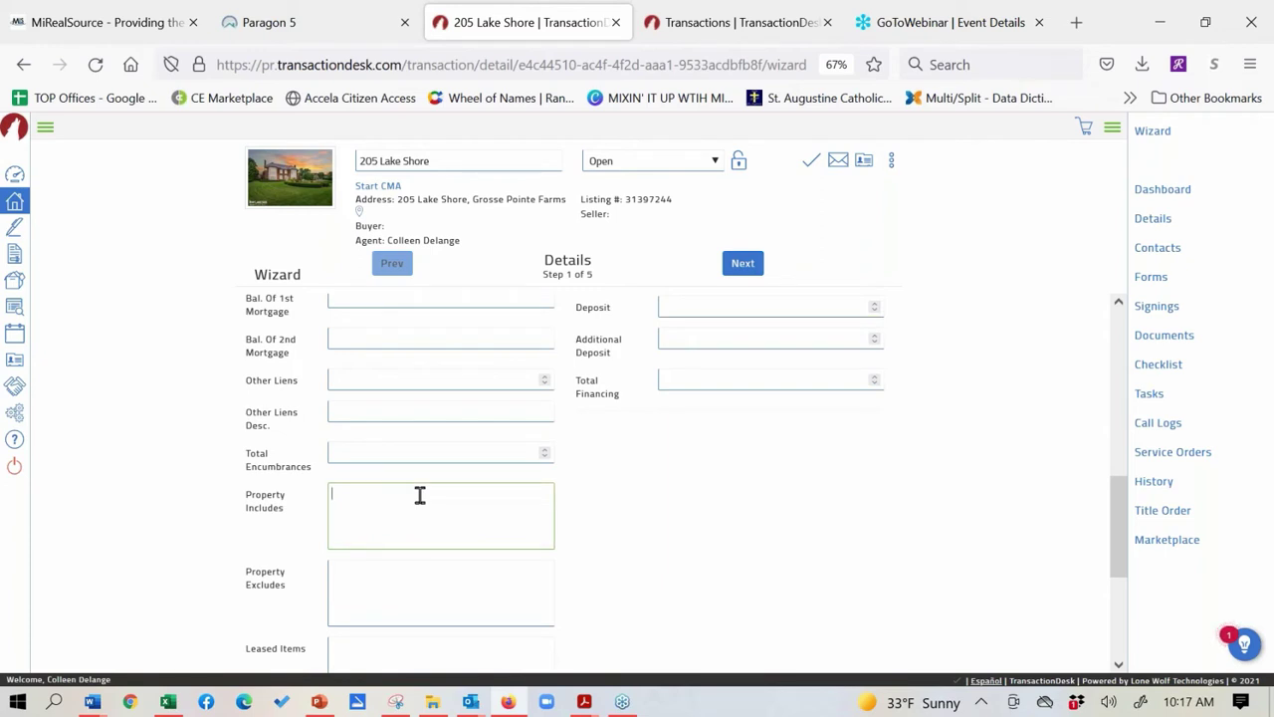
pyautogui.write(', Microwave, Washer, Dryer')
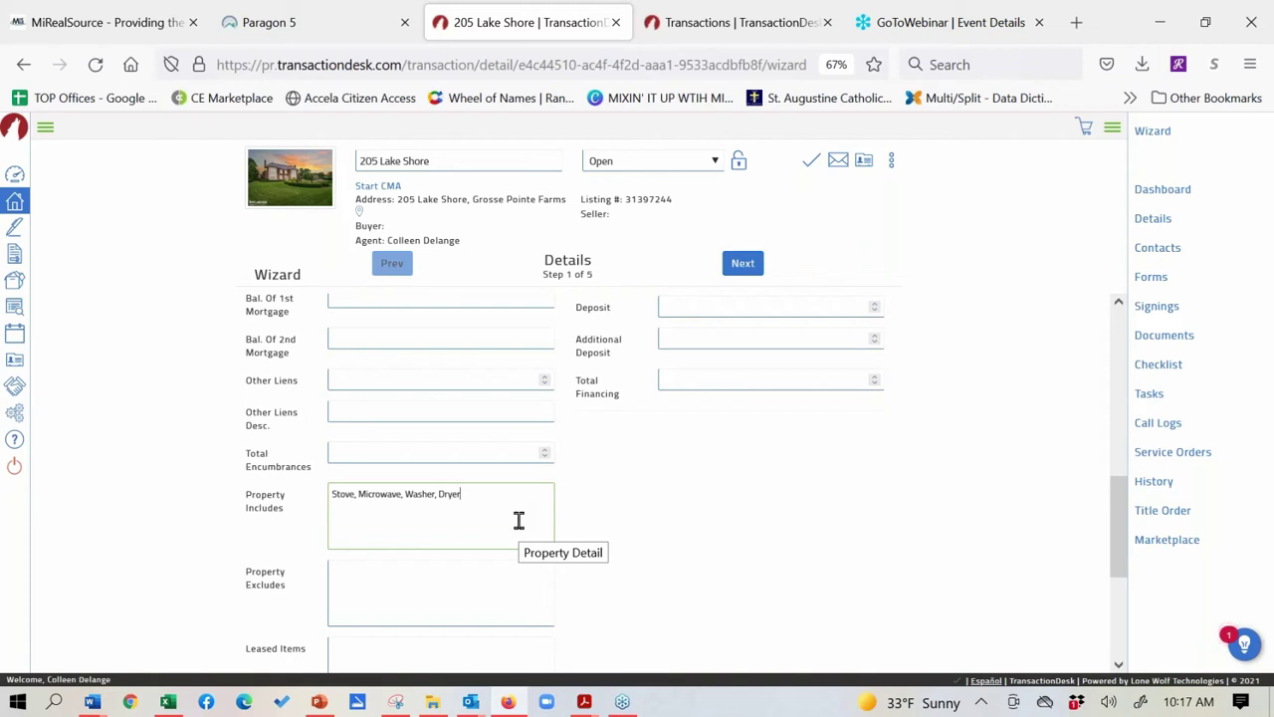
pyautogui.click(490, 577)
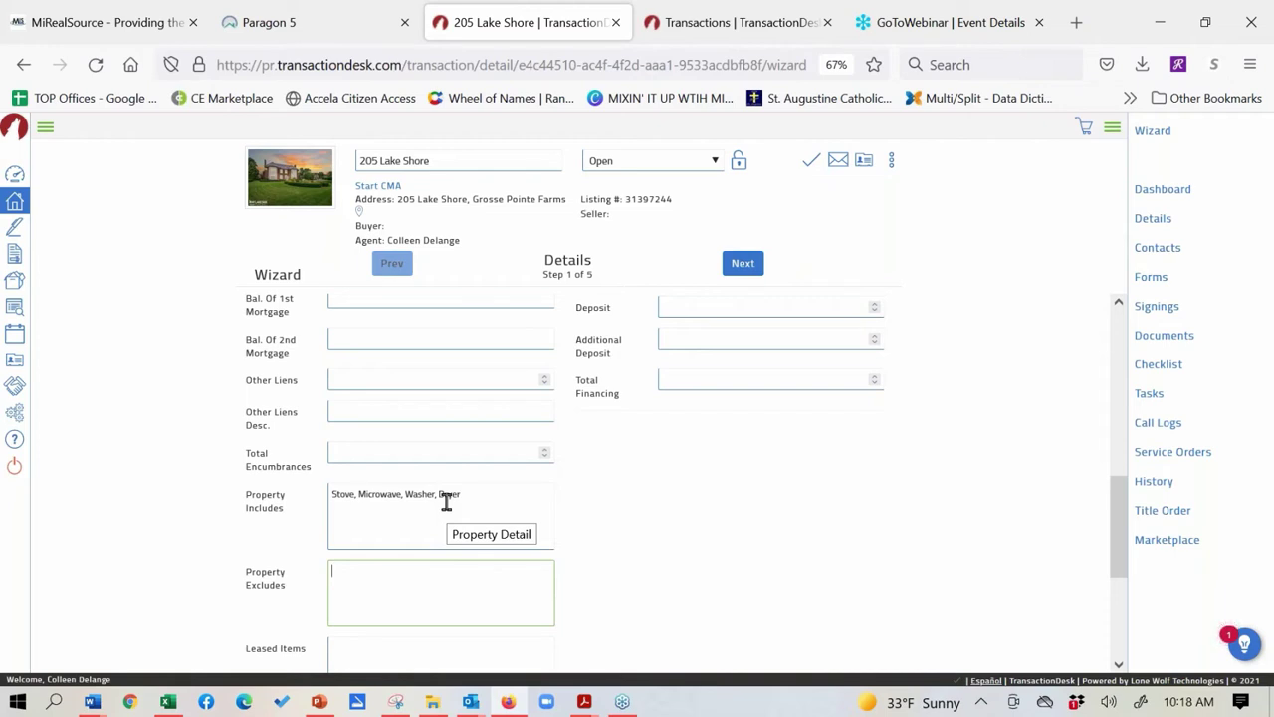
pyautogui.click(742, 263)
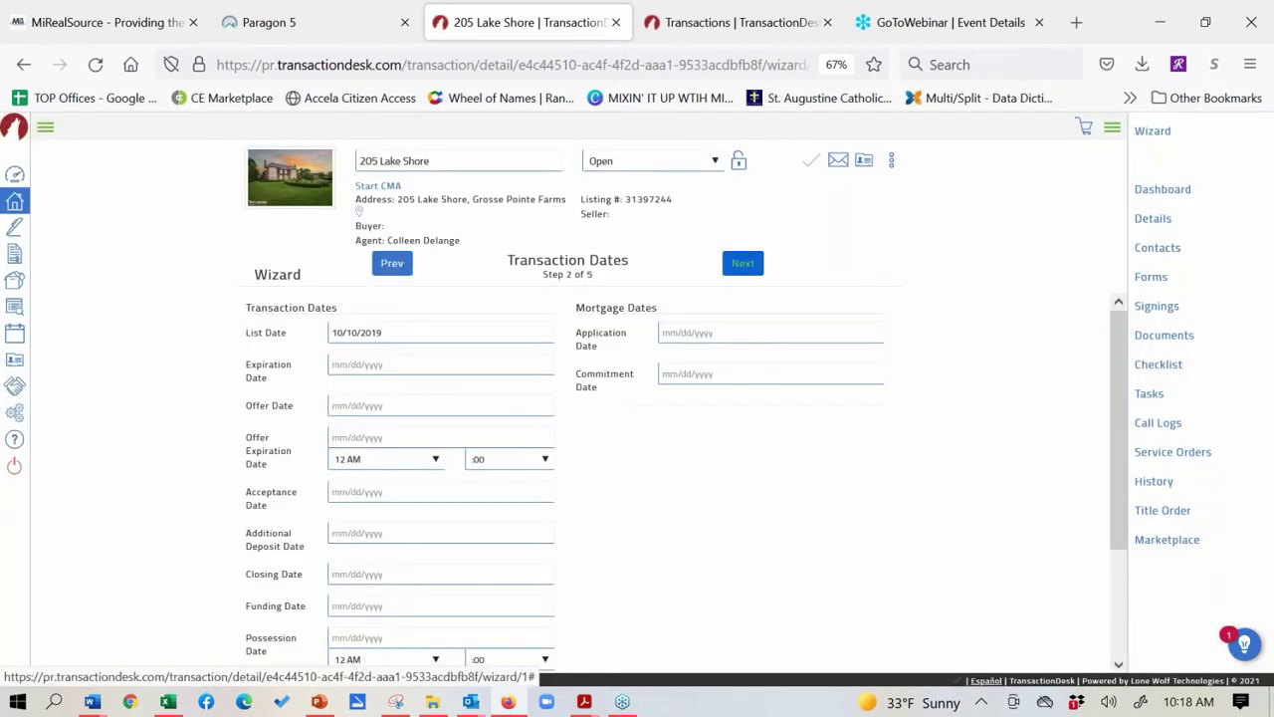
# Step: Pick November 3, 2021 from the calendar as the Offer Date
pyautogui.click(402, 408)
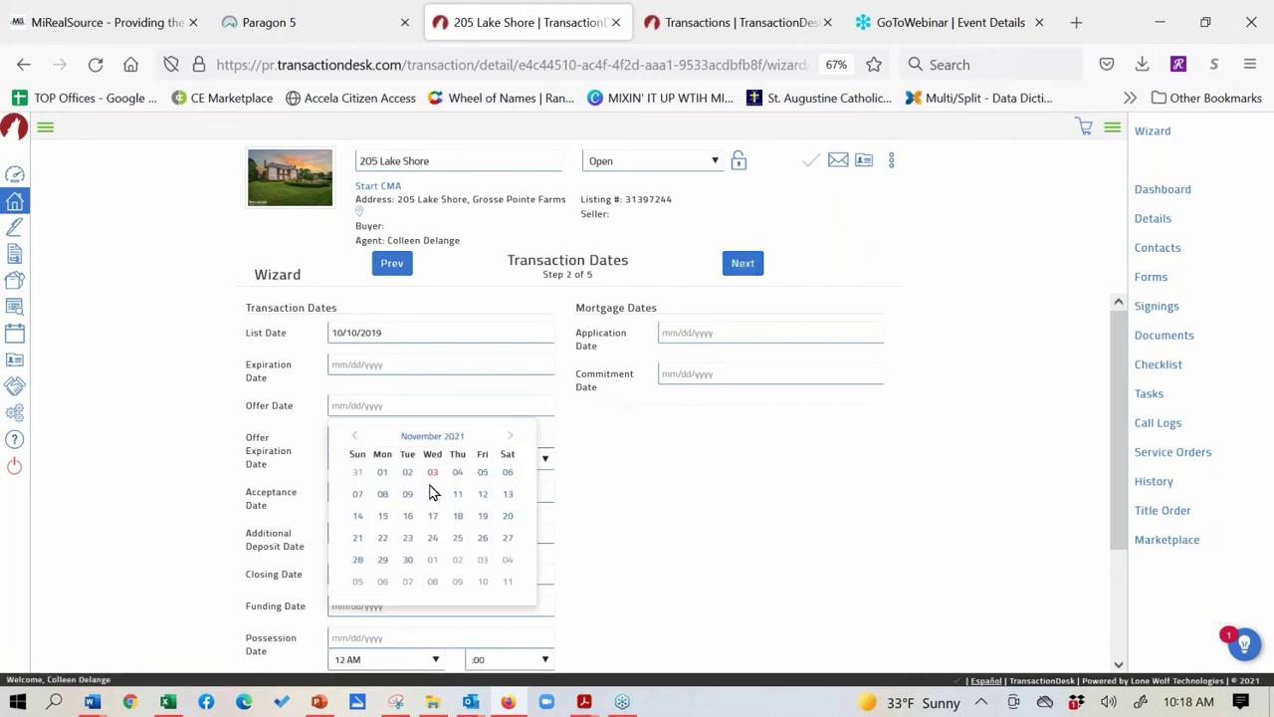
pyautogui.click(433, 474)
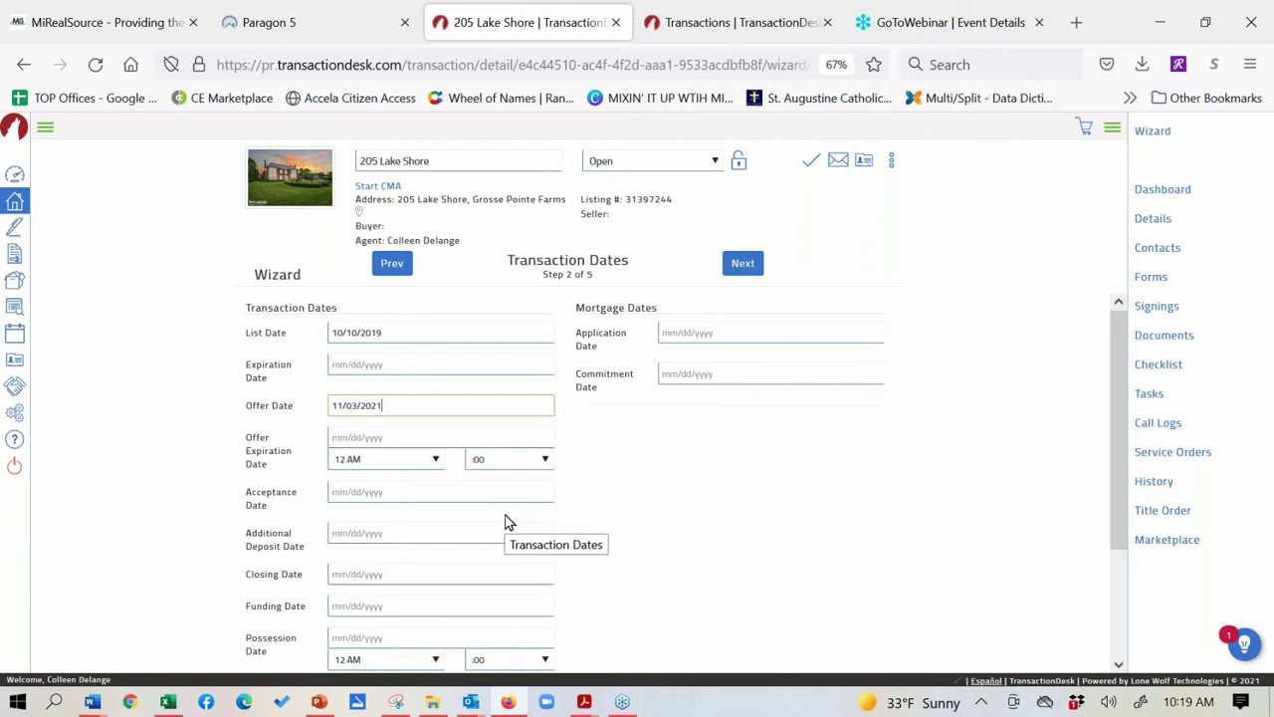
# Step: Save the date changes, go to the Tasks page, and begin adding a task
pyautogui.click(1149, 394)
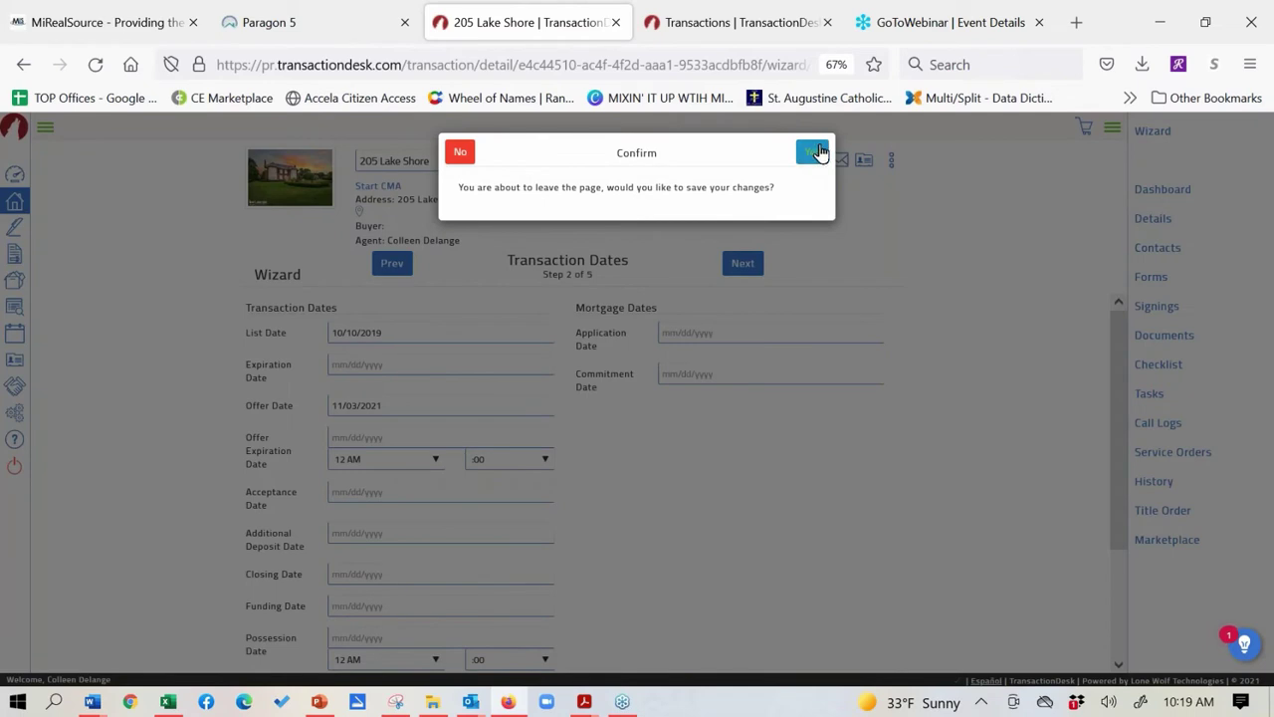
pyautogui.click(813, 151)
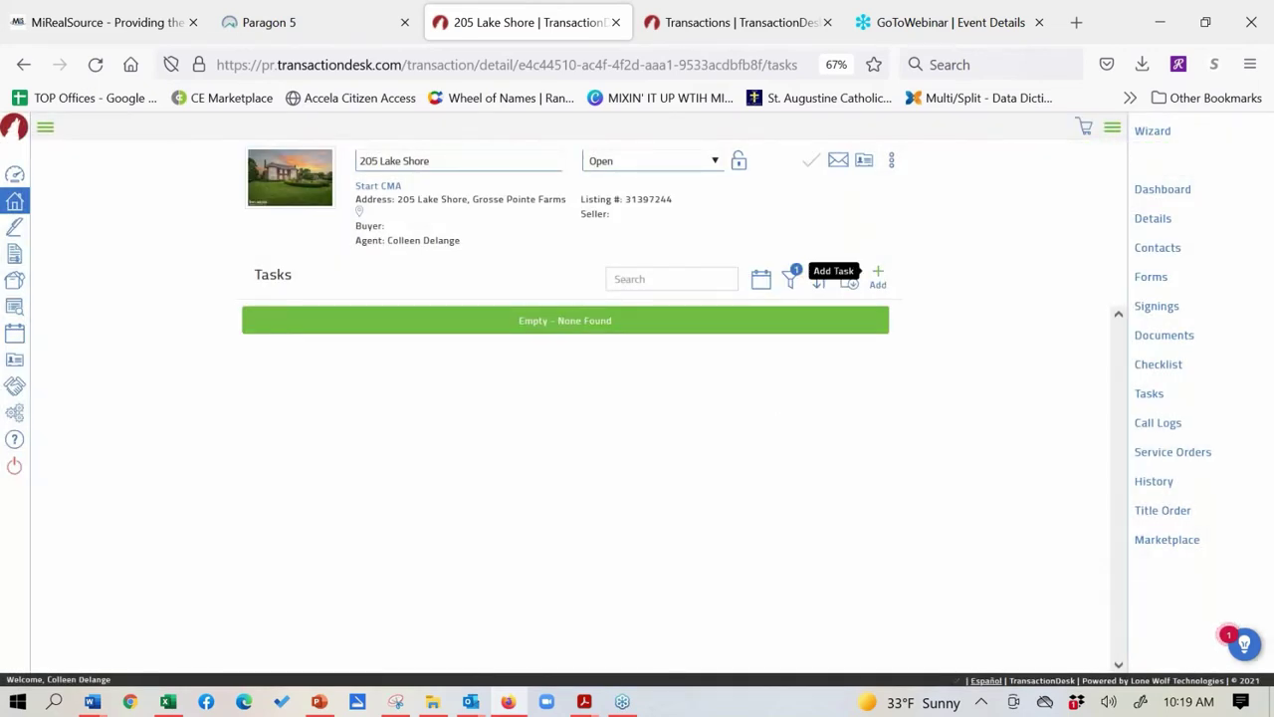
pyautogui.click(882, 279)
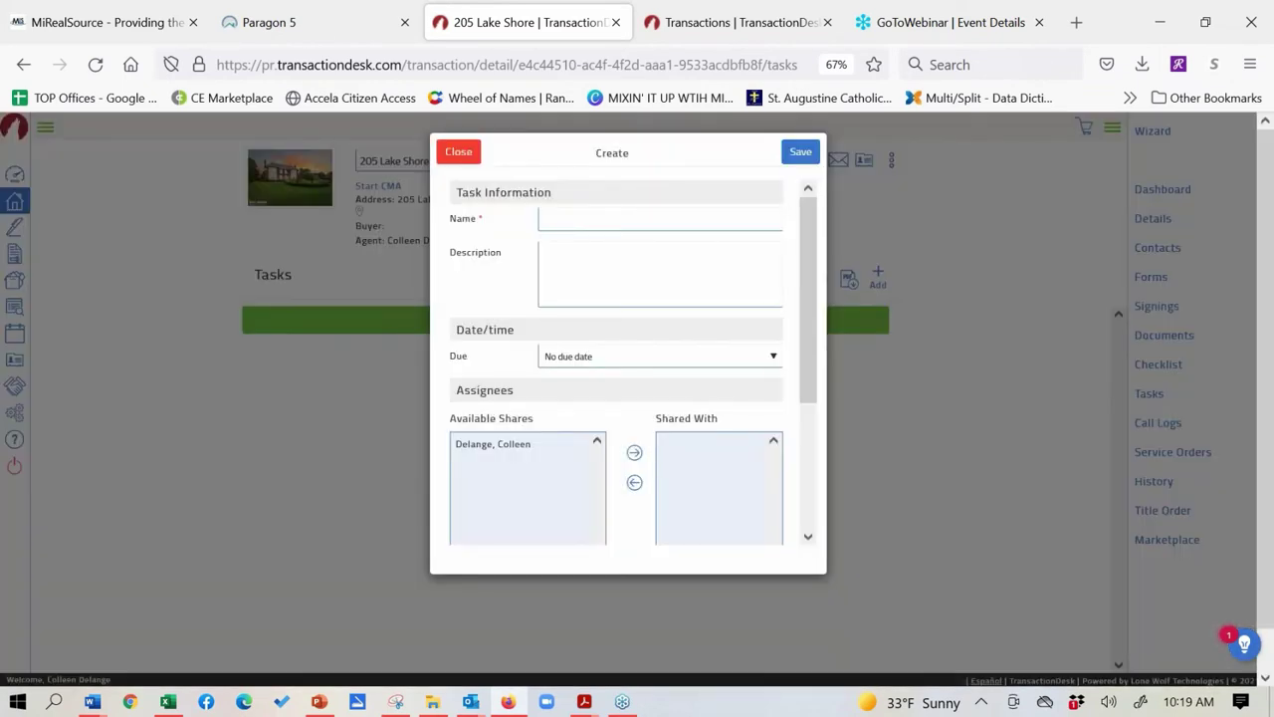
# Step: Name the new task 'Install a sign' and bring up its Due choices
pyautogui.click(692, 218)
pyautogui.write('Install')
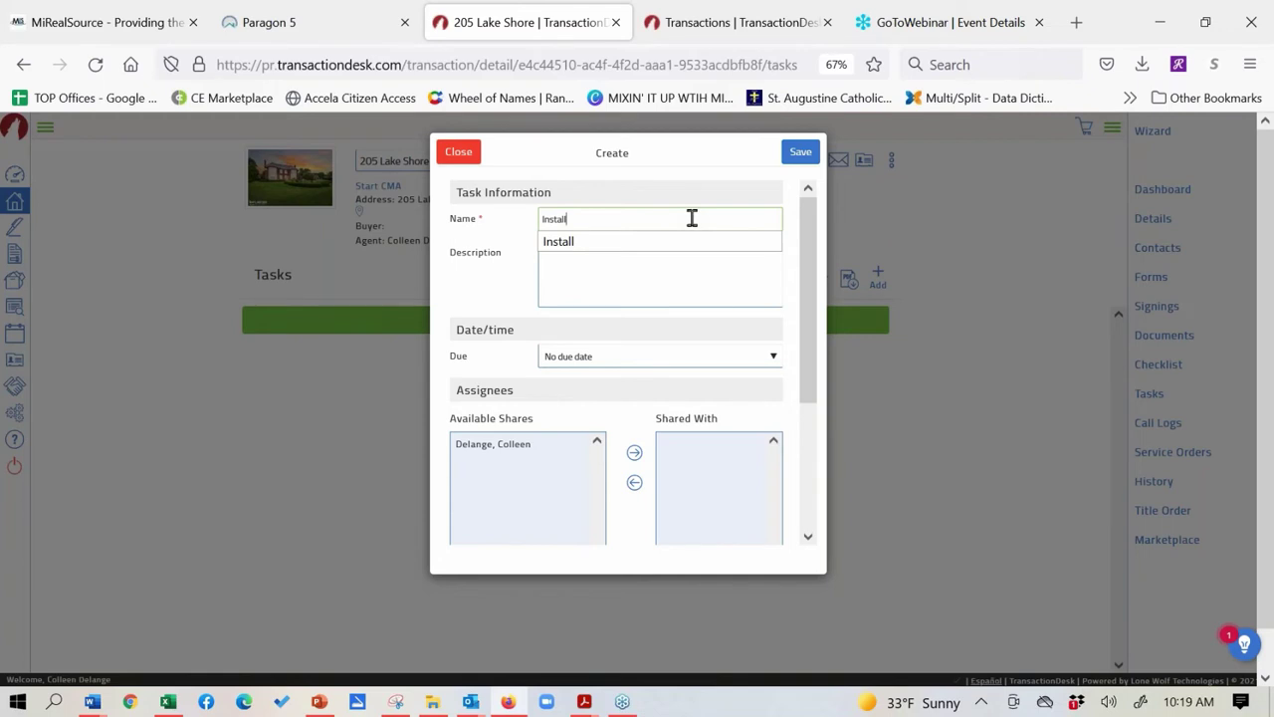
pyautogui.write(' a sign')
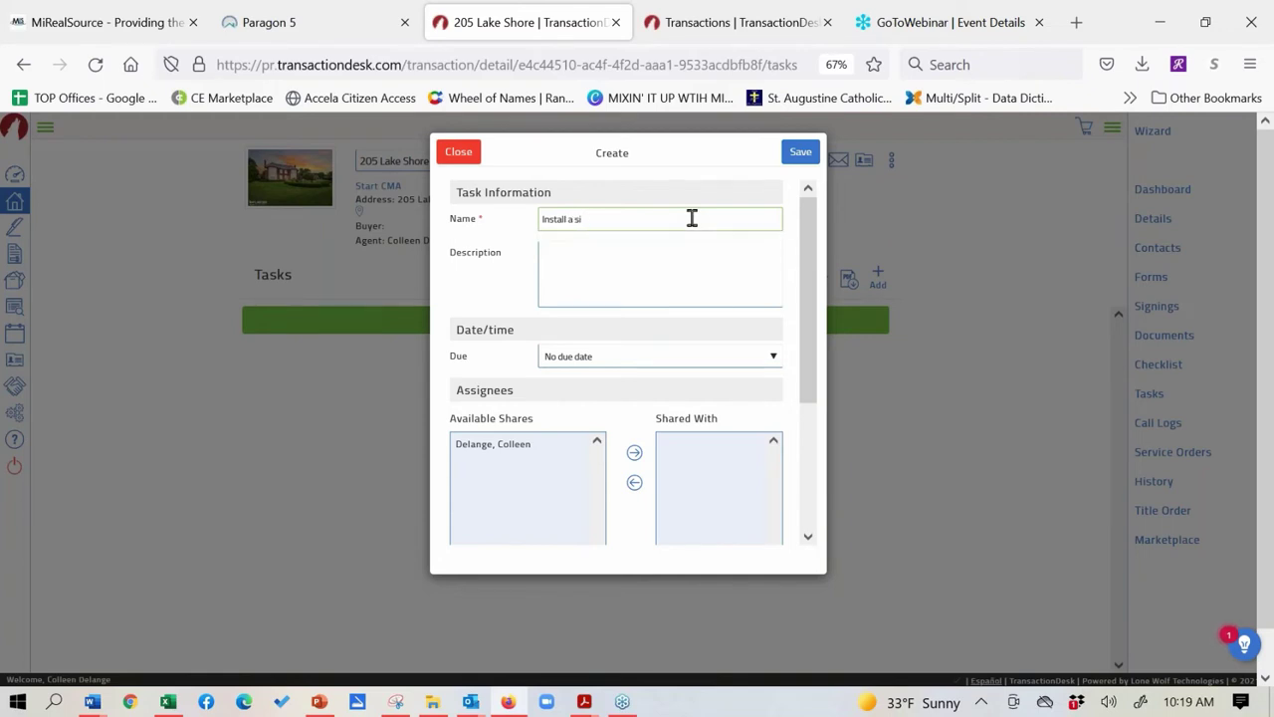
pyautogui.click(661, 270)
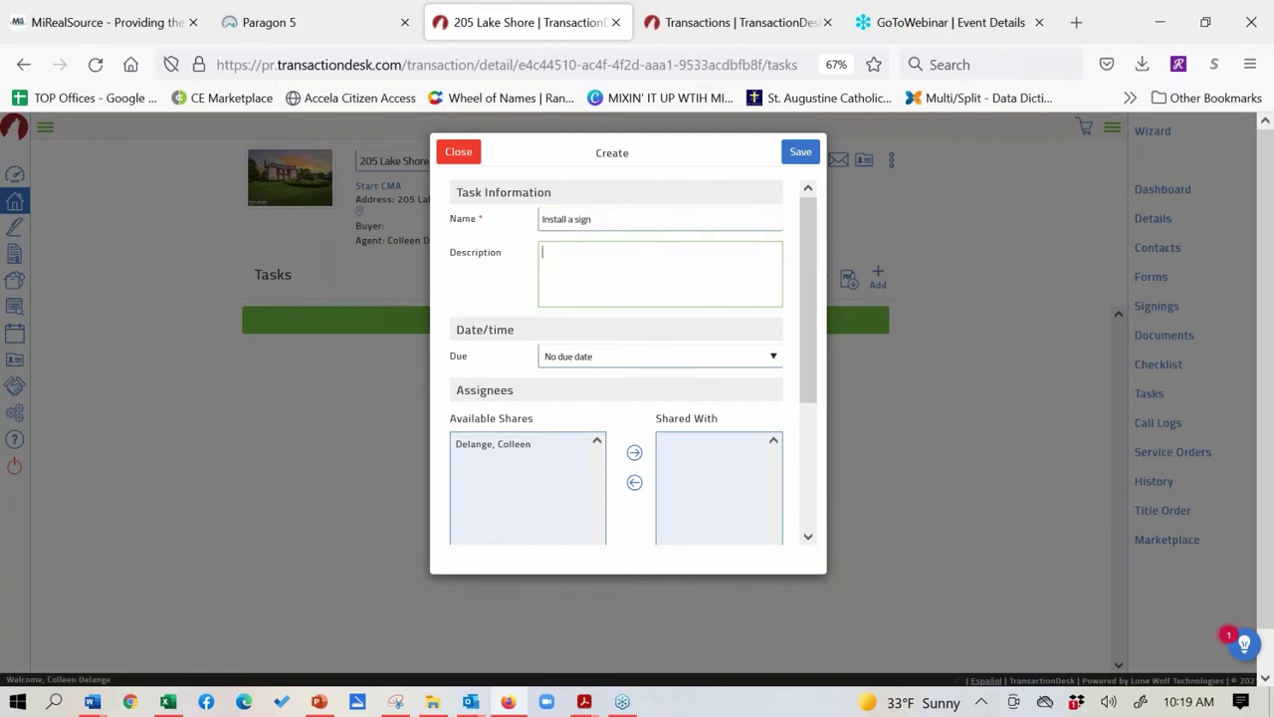
pyautogui.click(662, 358)
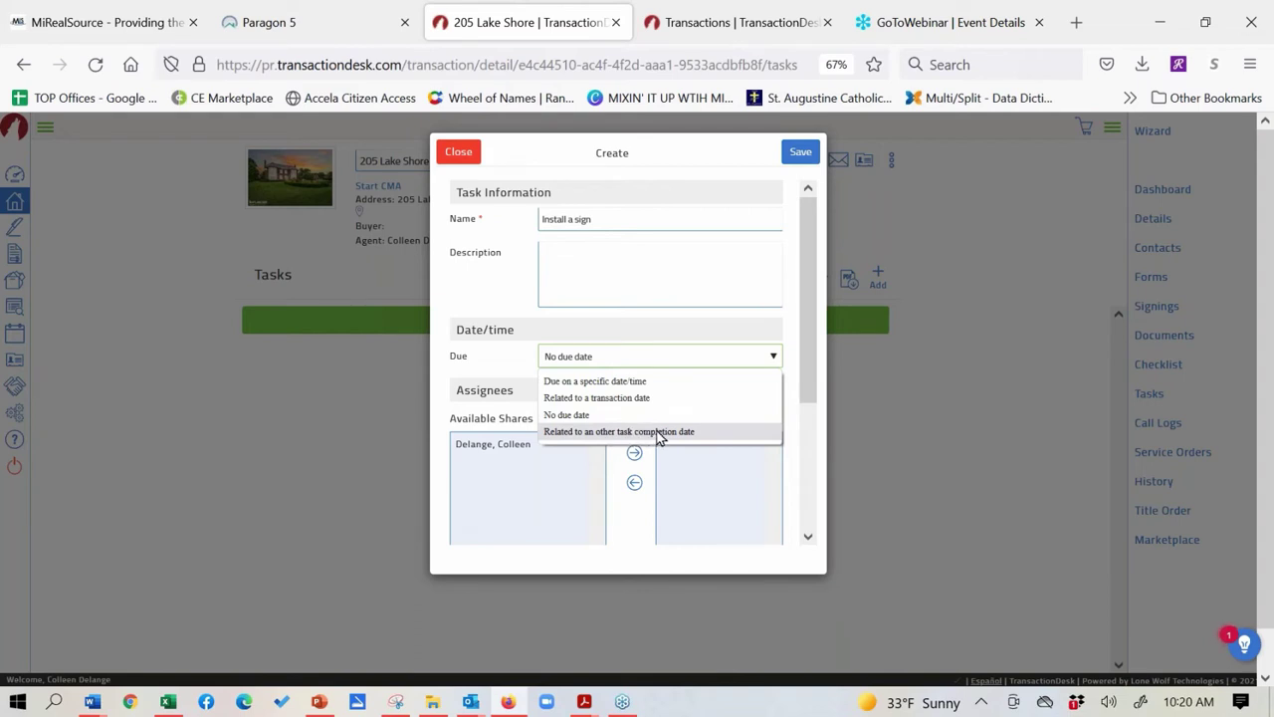
# Step: Make the task due 2 days after the List Date
pyautogui.click(574, 399)
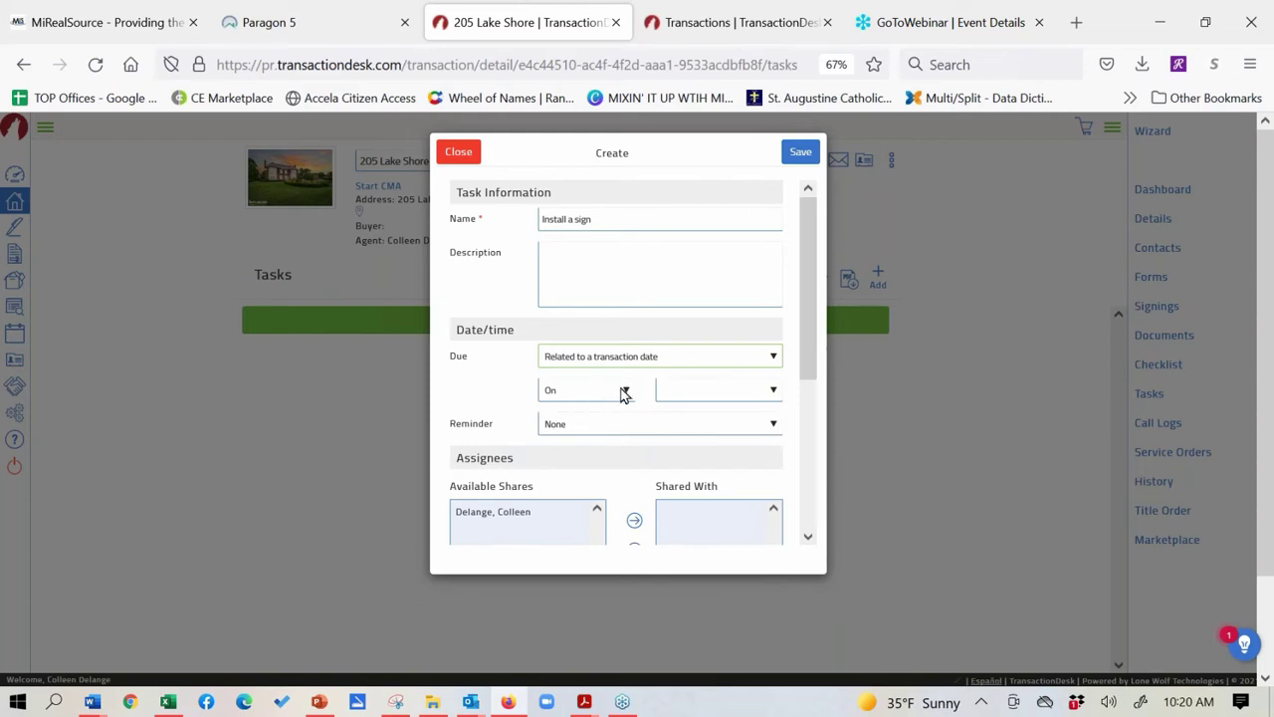
pyautogui.click(623, 392)
pyautogui.click(606, 453)
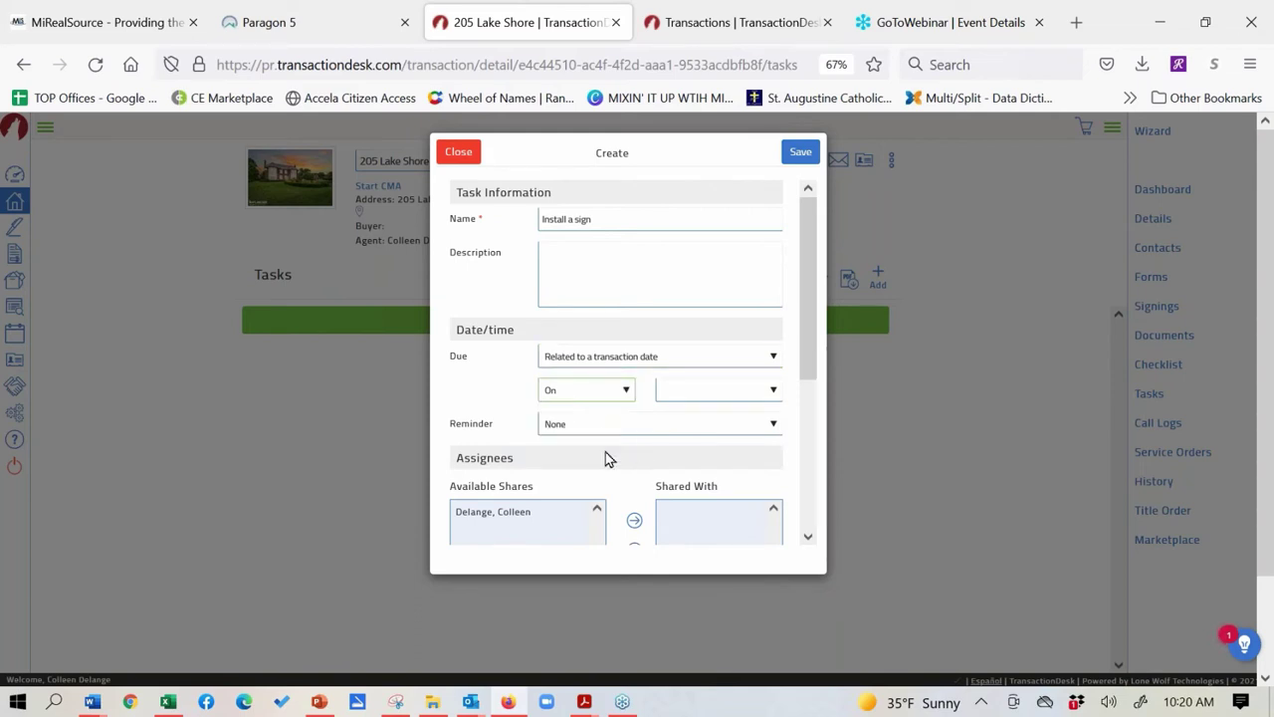
pyautogui.click(731, 391)
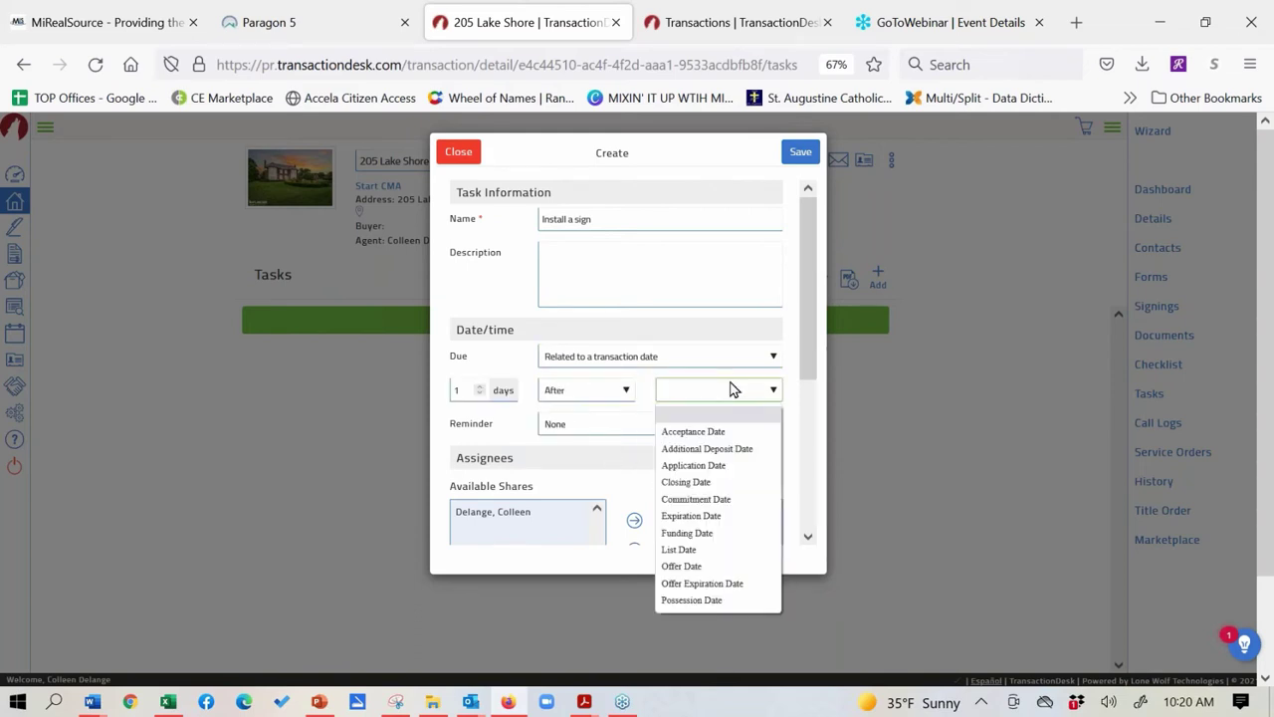
pyautogui.click(480, 388)
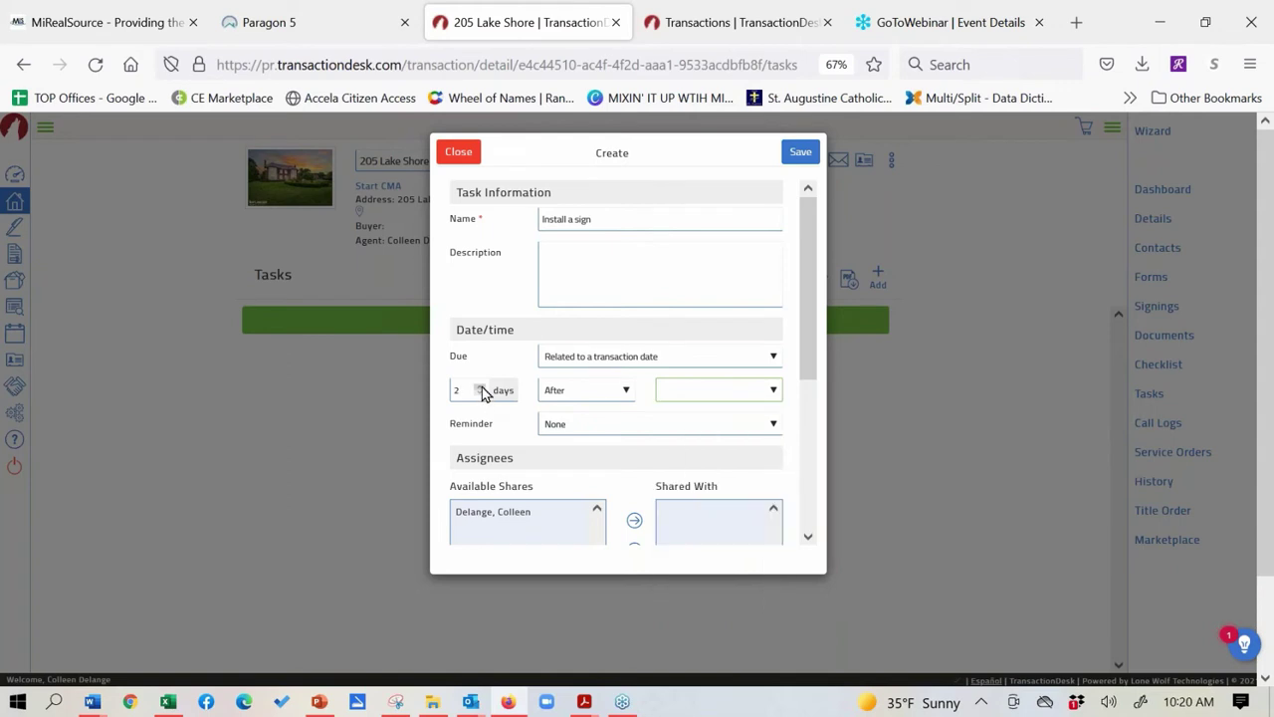
pyautogui.click(775, 391)
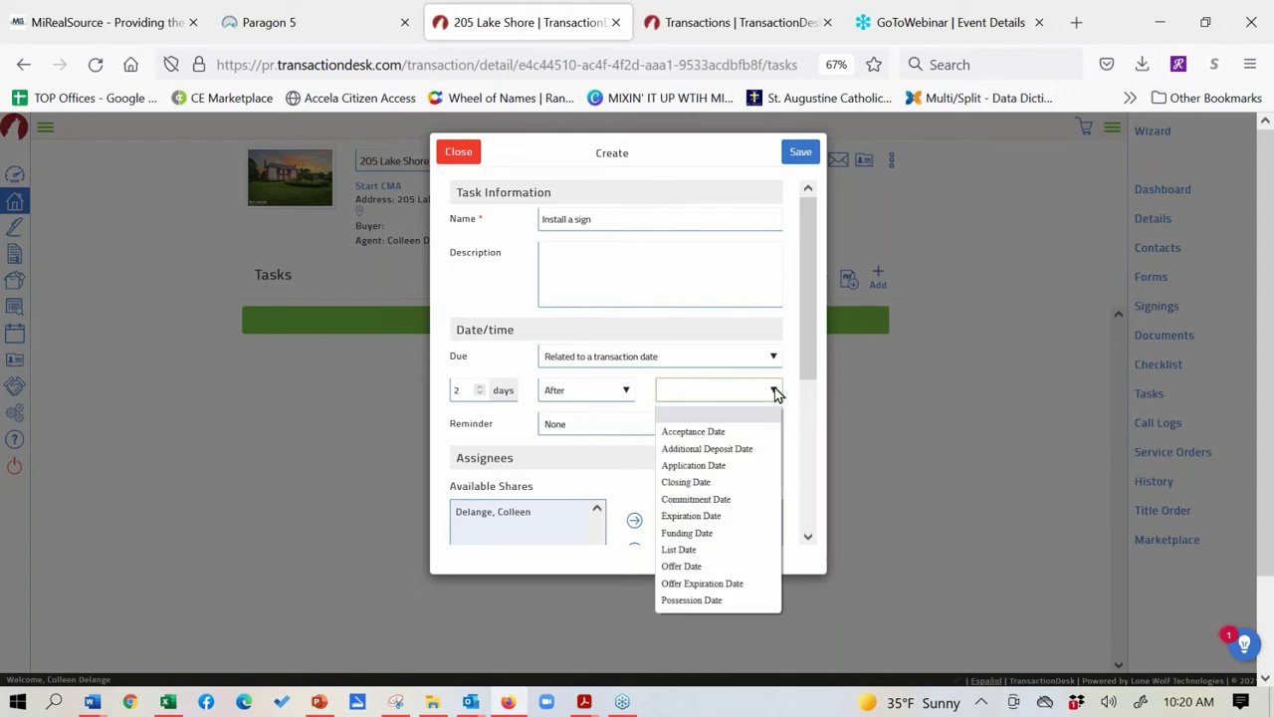
pyautogui.click(706, 556)
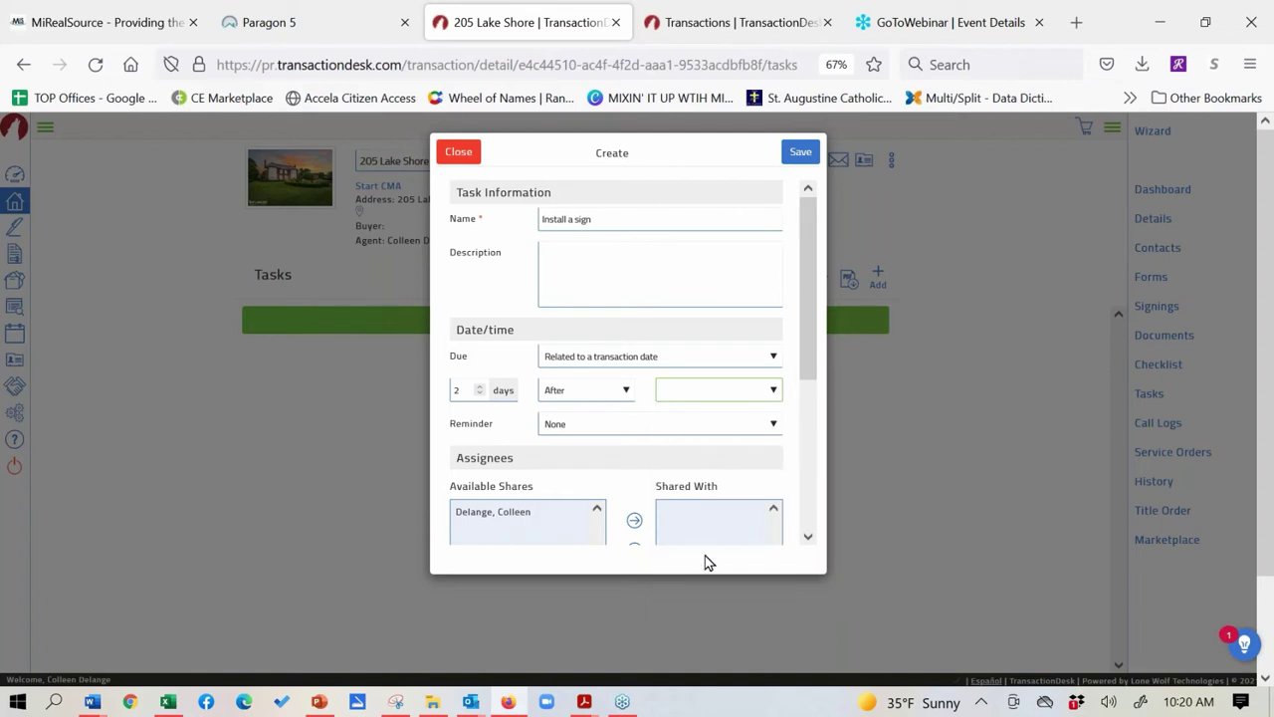
# Step: Add a reminder 1 day before, share with the agent, and save the task
pyautogui.click(673, 426)
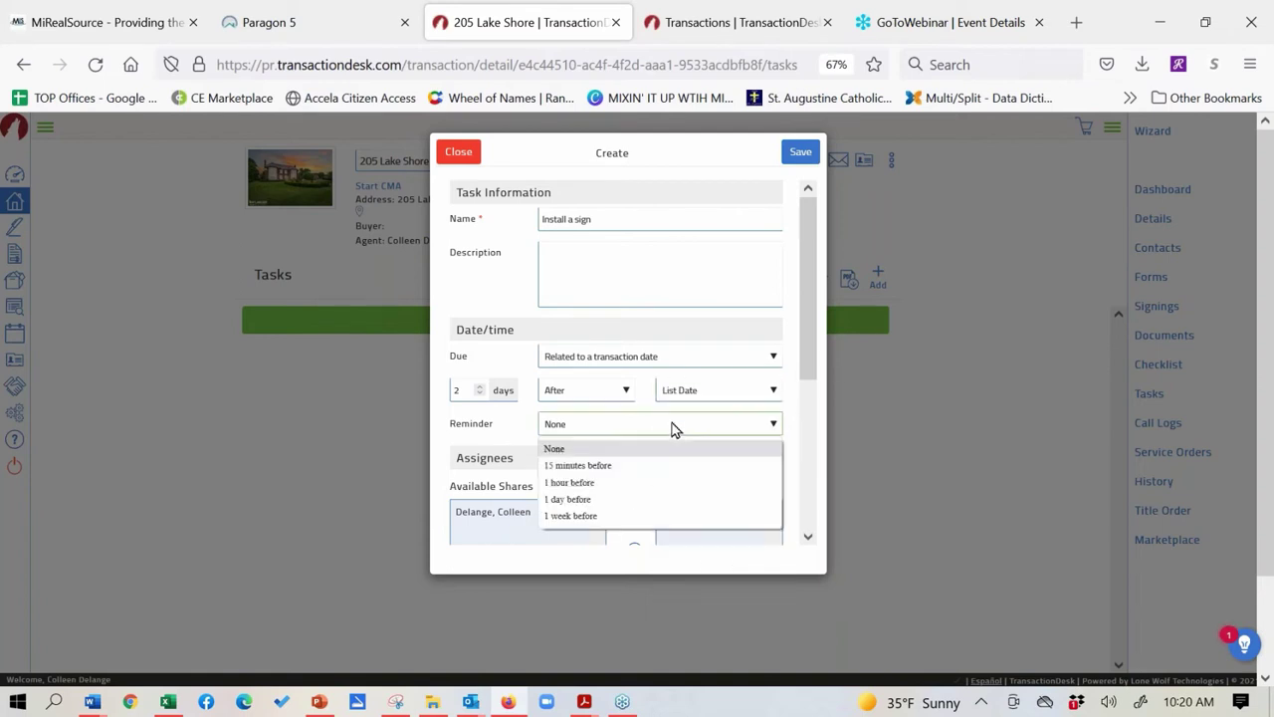
pyautogui.click(650, 498)
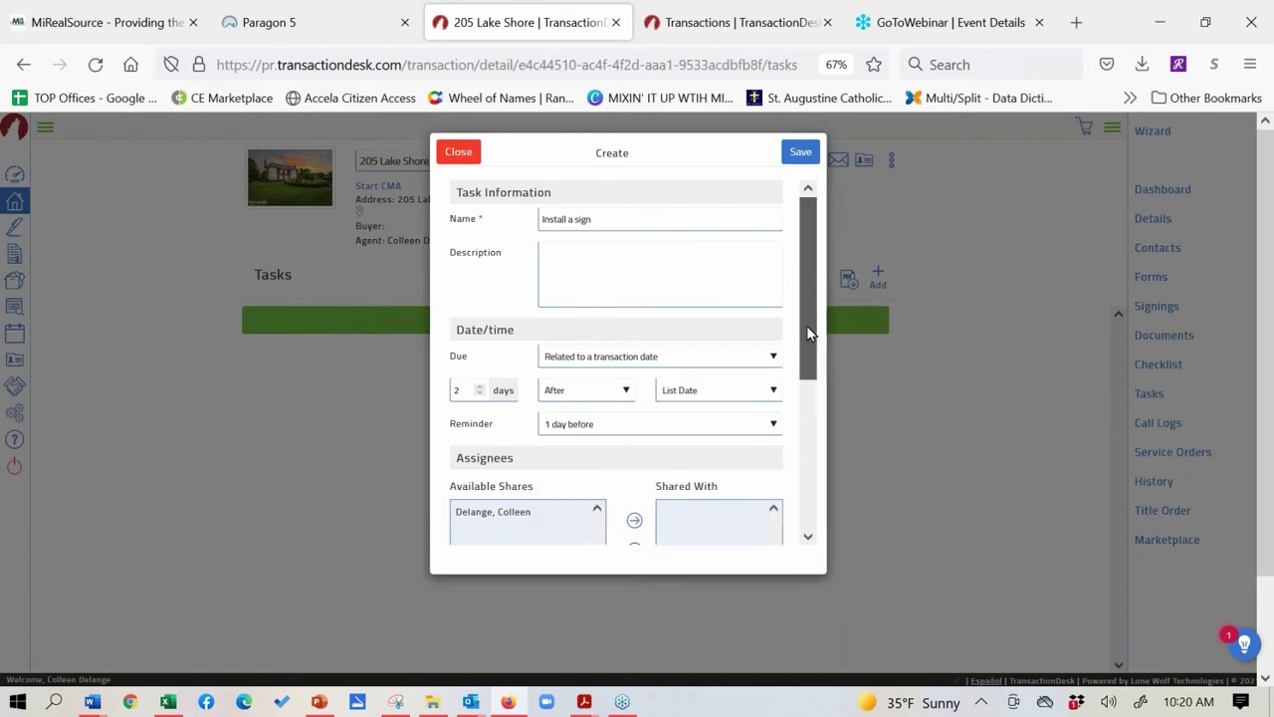
pyautogui.moveTo(806, 326); pyautogui.dragTo(807, 356)
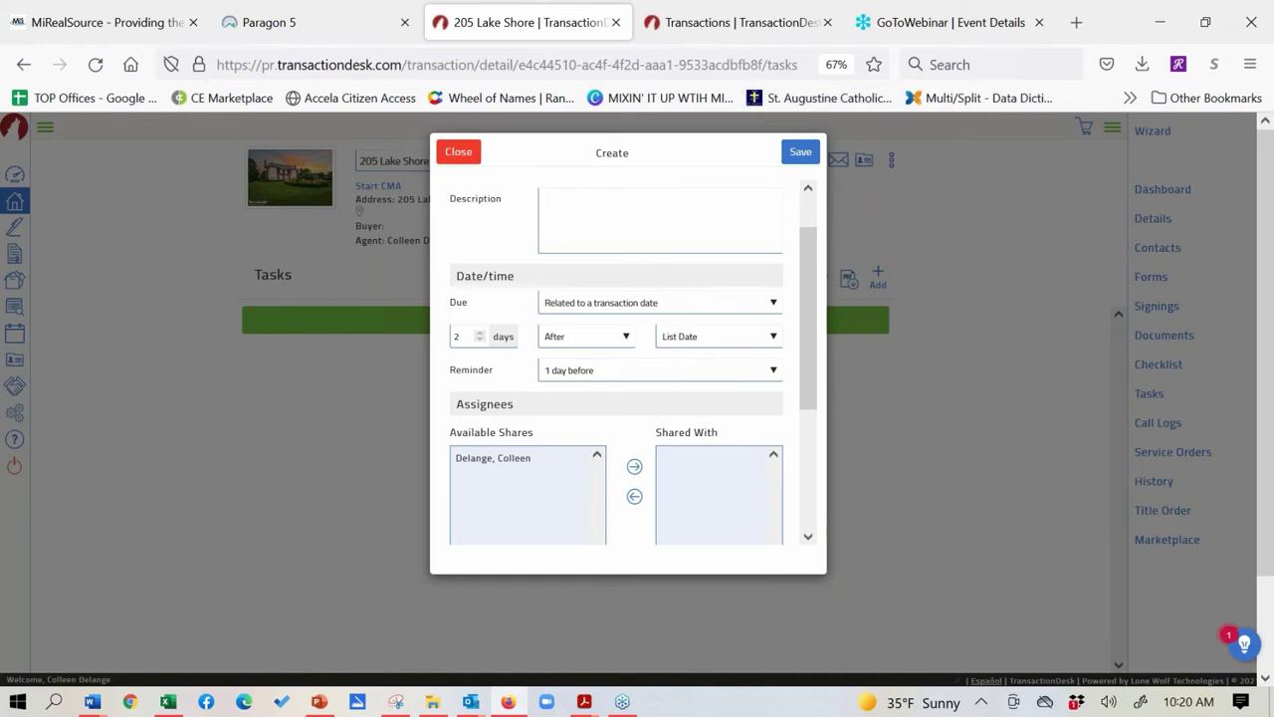
pyautogui.click(493, 458)
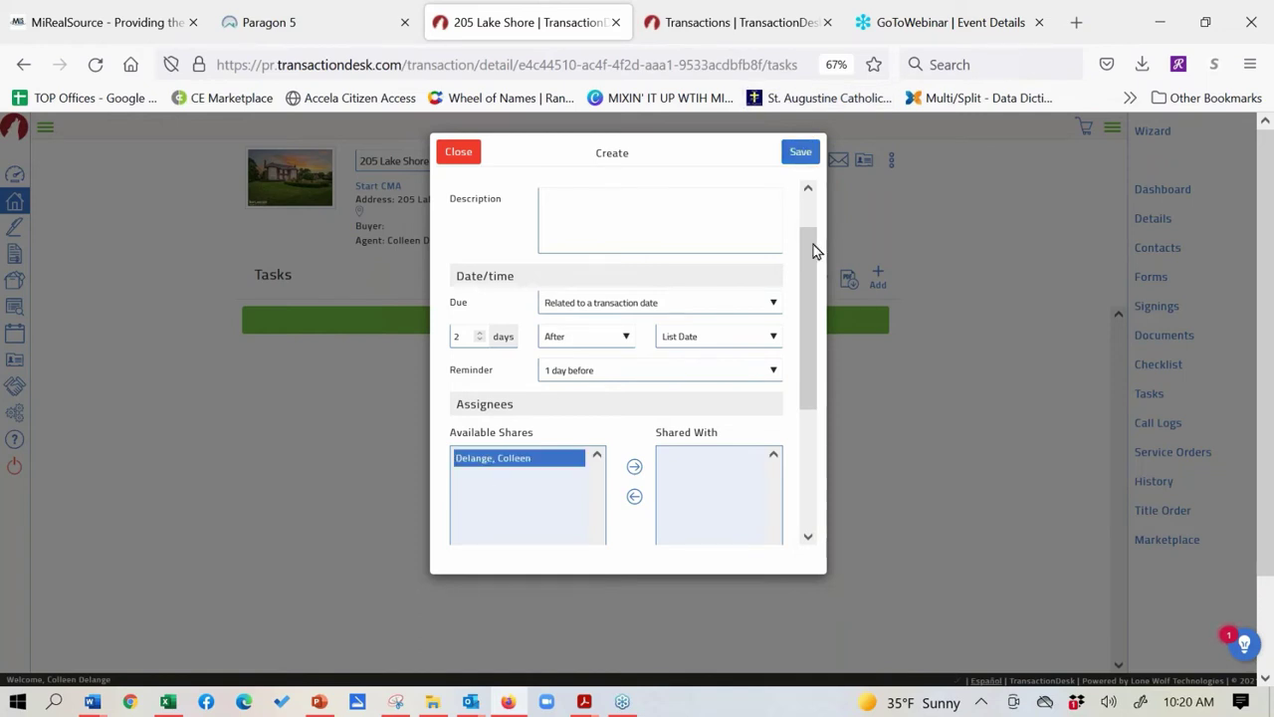
pyautogui.click(802, 153)
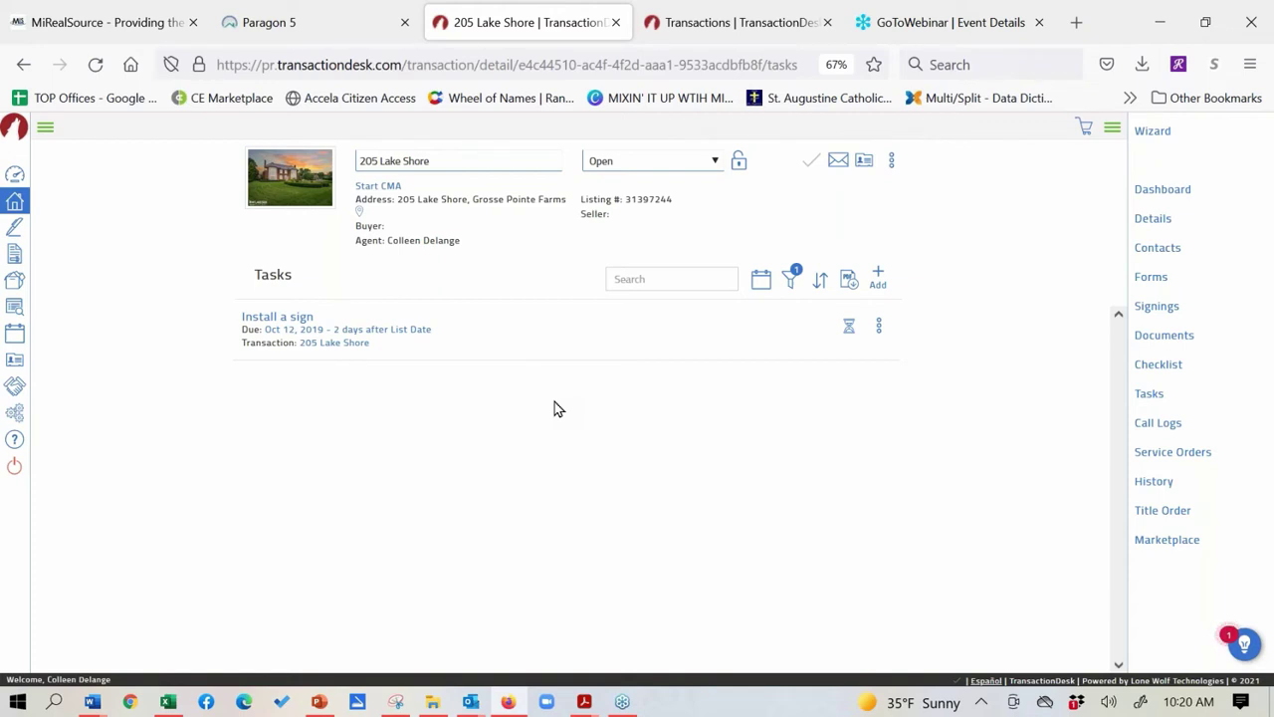
# Step: Return to the wizard and advance from Details to the Transaction Dates step
pyautogui.click(1155, 131)
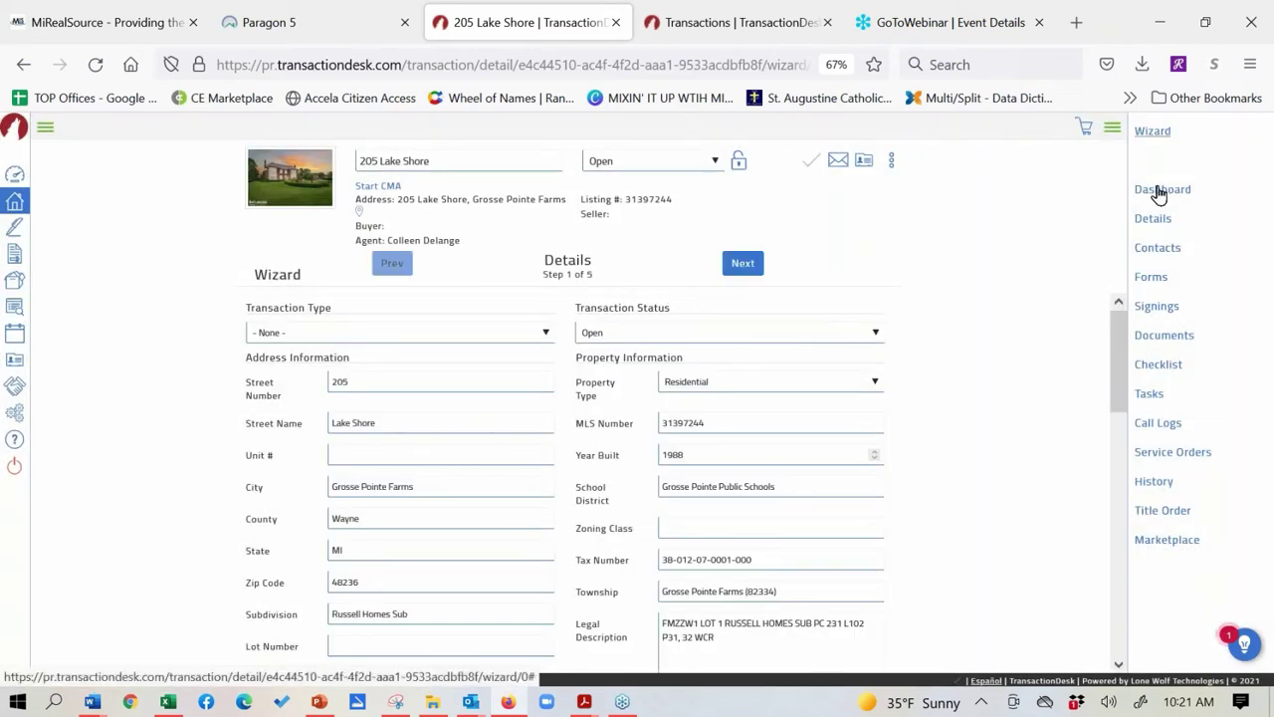
pyautogui.click(1160, 191)
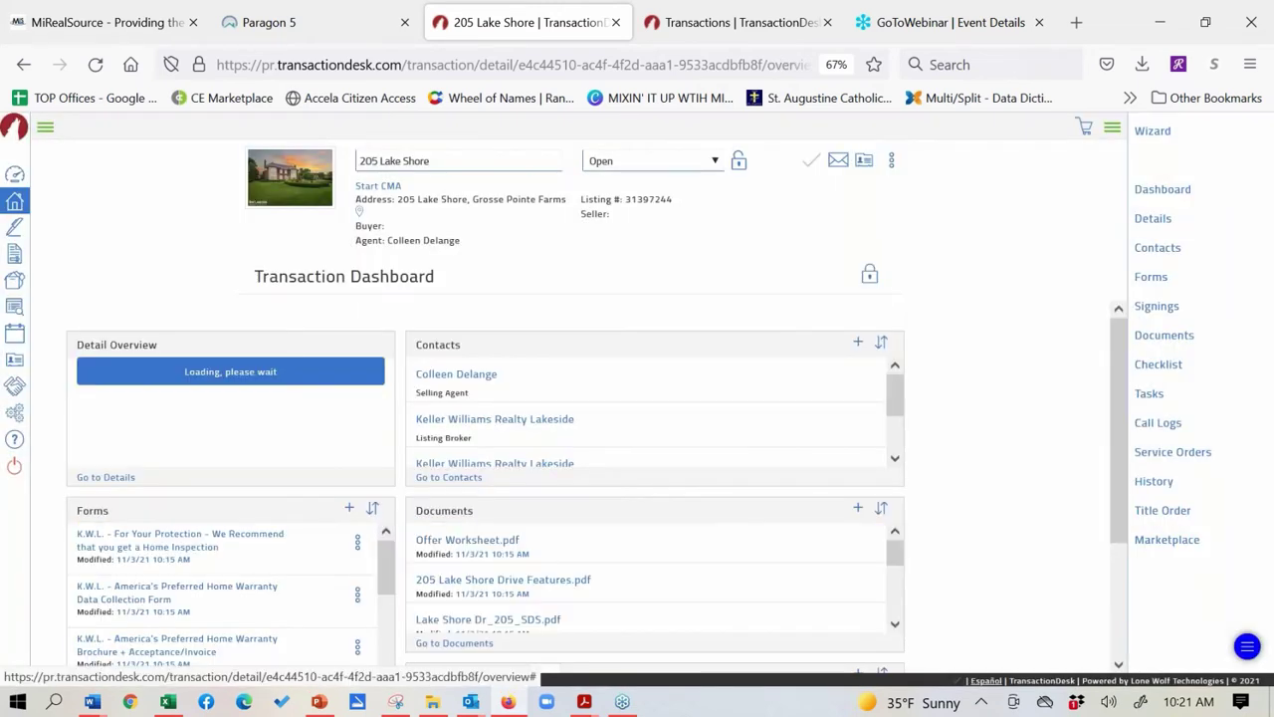
pyautogui.click(1158, 132)
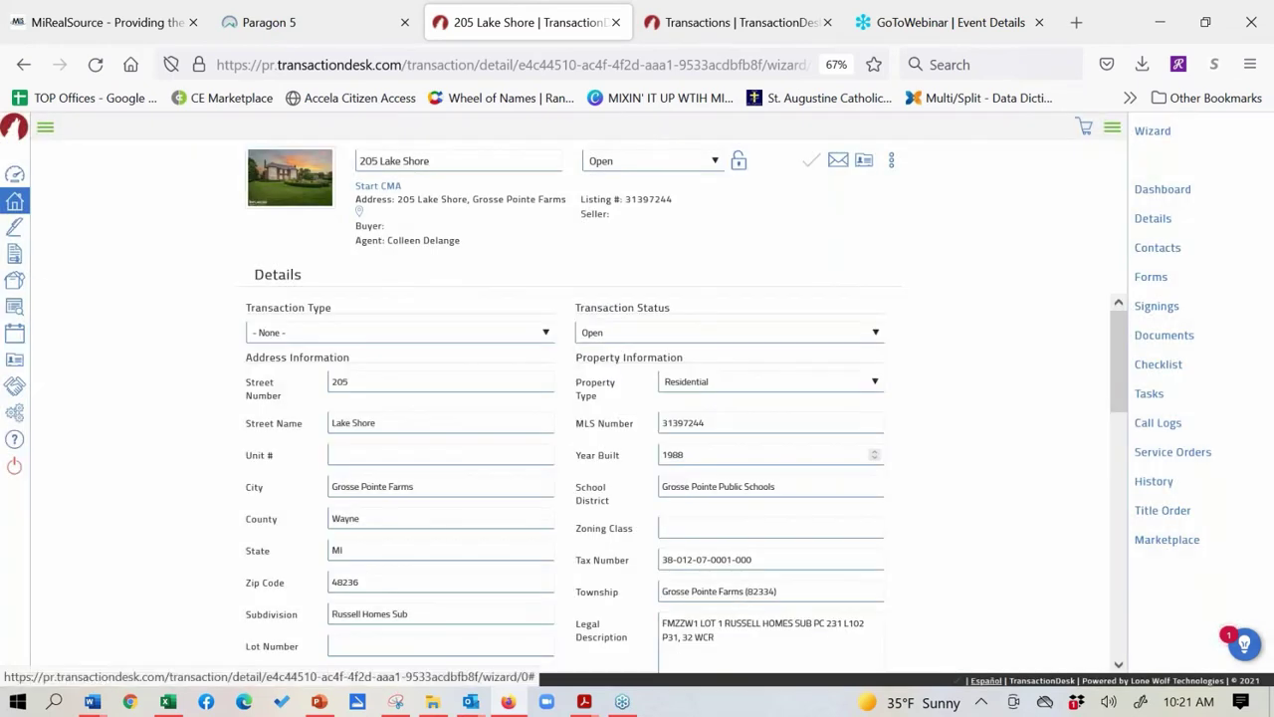
pyautogui.moveTo(1115, 364); pyautogui.dragTo(1117, 438)
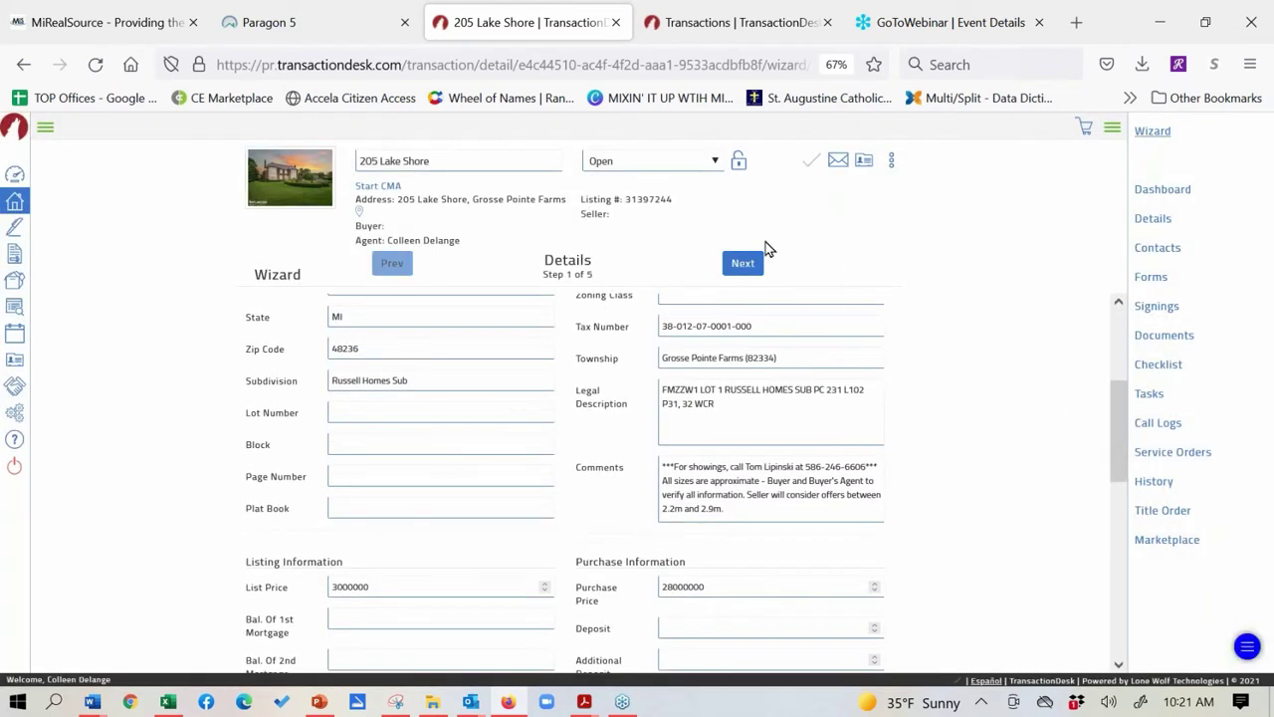
pyautogui.click(743, 263)
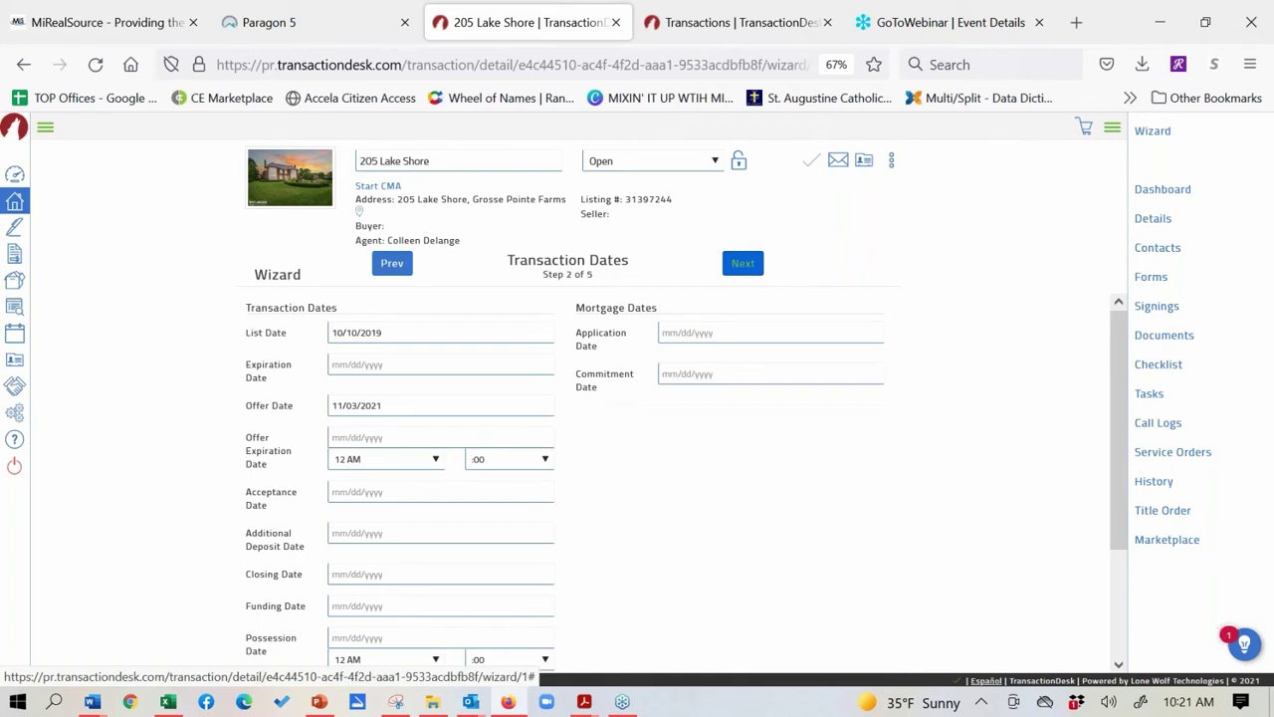
# Step: Advance the wizard from Transaction Dates to the Contacts step (3 of 5)
pyautogui.click(743, 264)
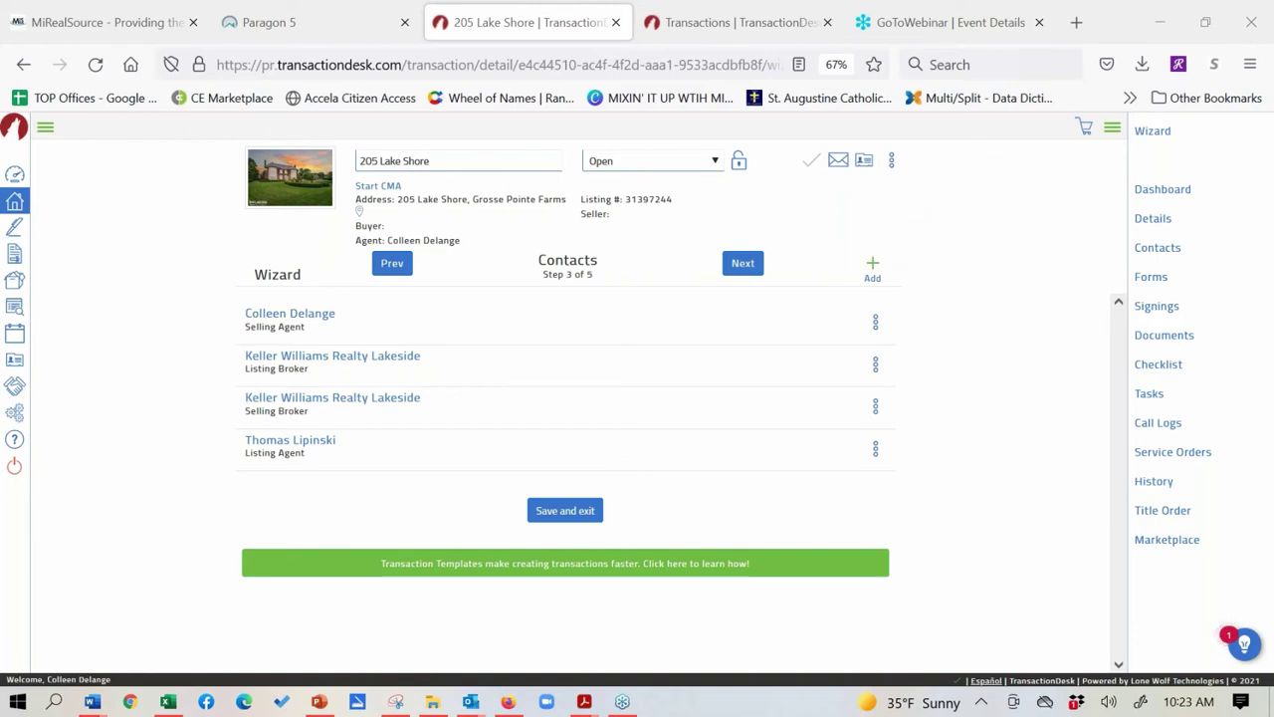
# Step: Choose 'Create new transaction contact' from the Contacts step's Add menu to get a blank form
pyautogui.click(508, 702)
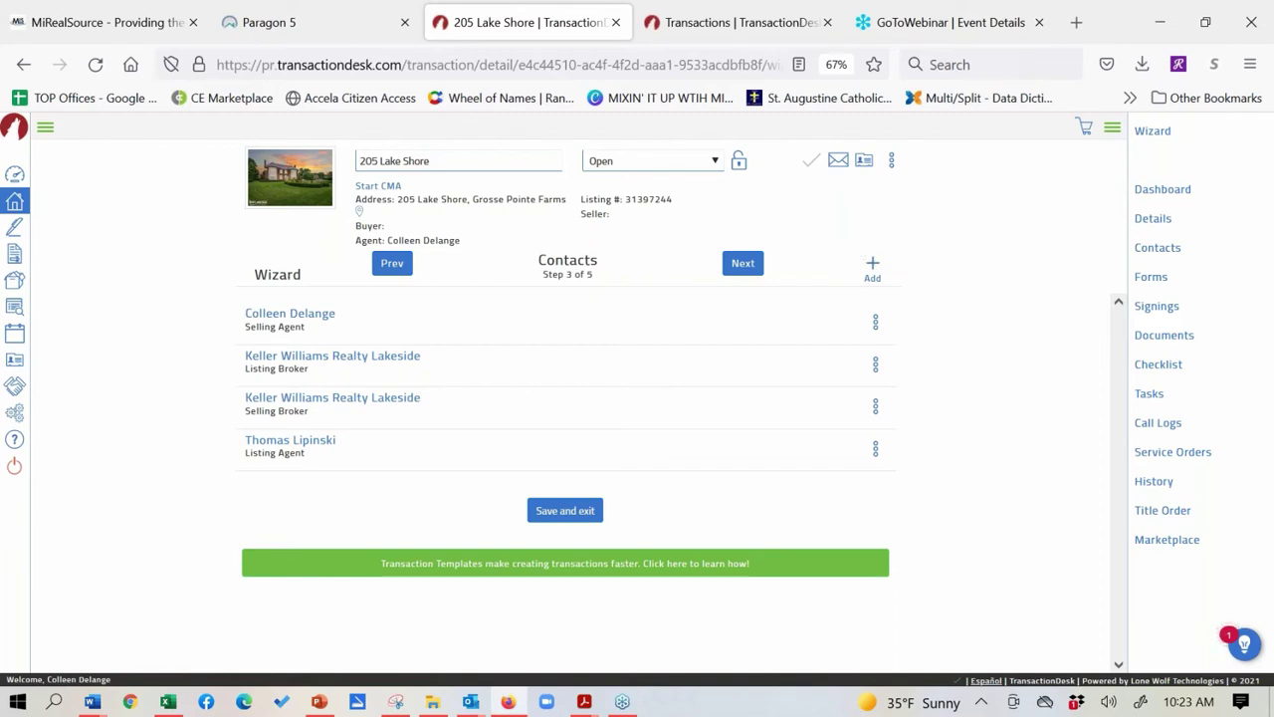
pyautogui.click(872, 265)
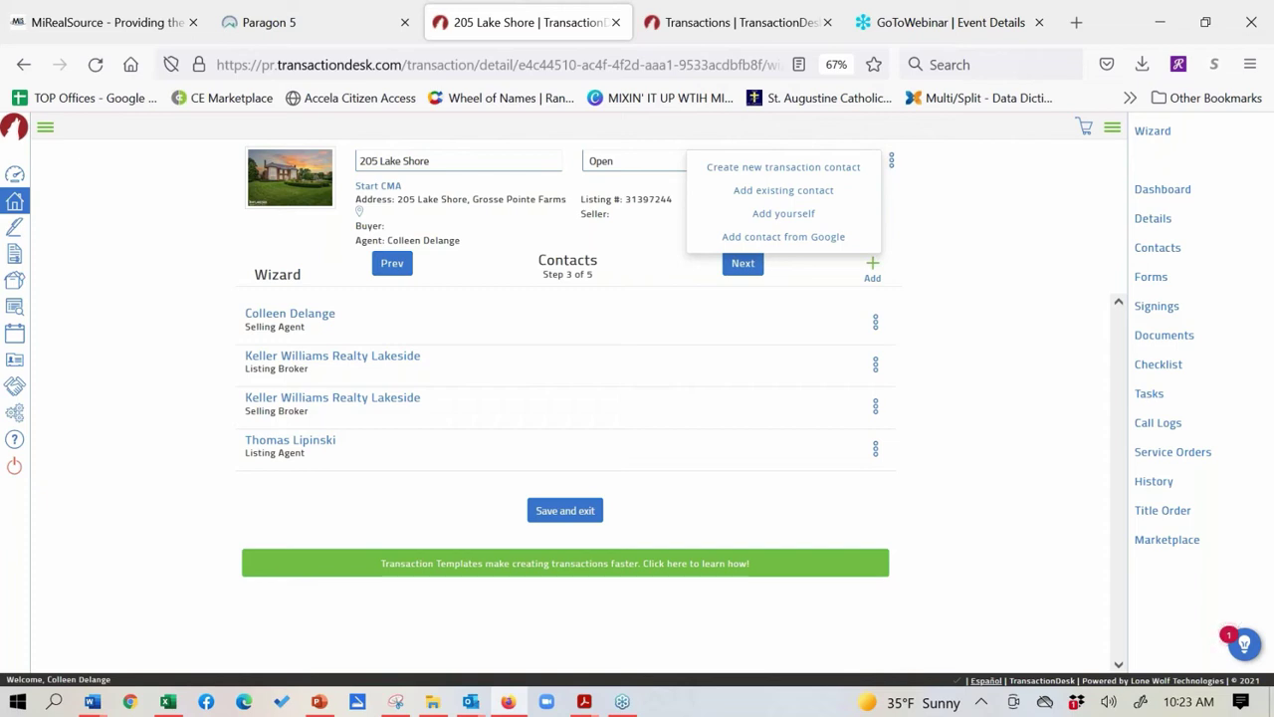
pyautogui.click(800, 169)
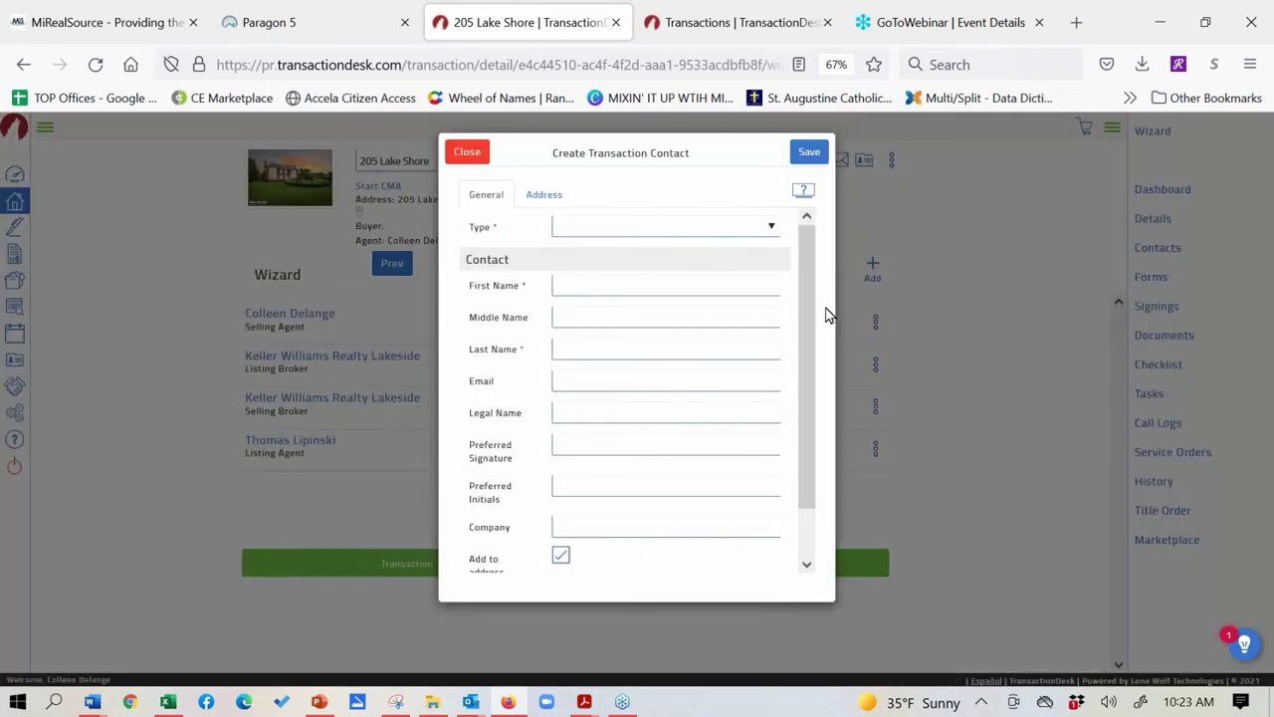
# Step: Set the contact Type to Buyer and enter the buyer's first and last name
pyautogui.click(774, 229)
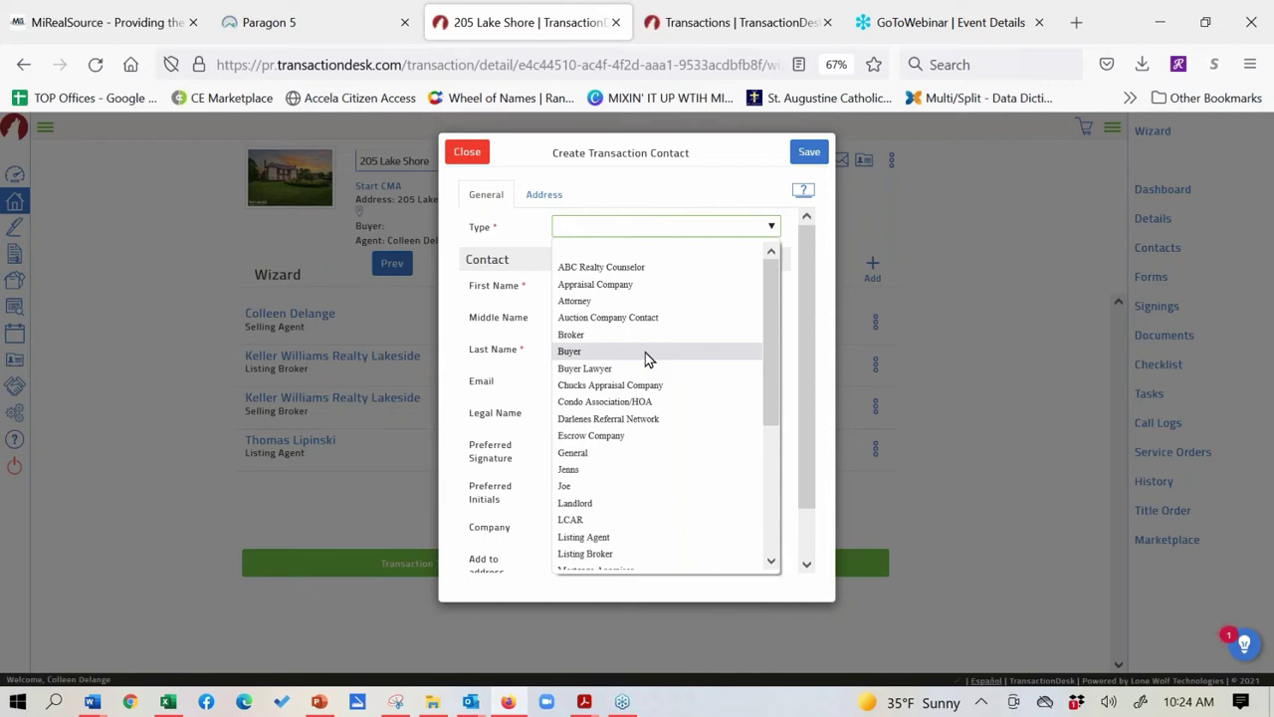
pyautogui.click(645, 351)
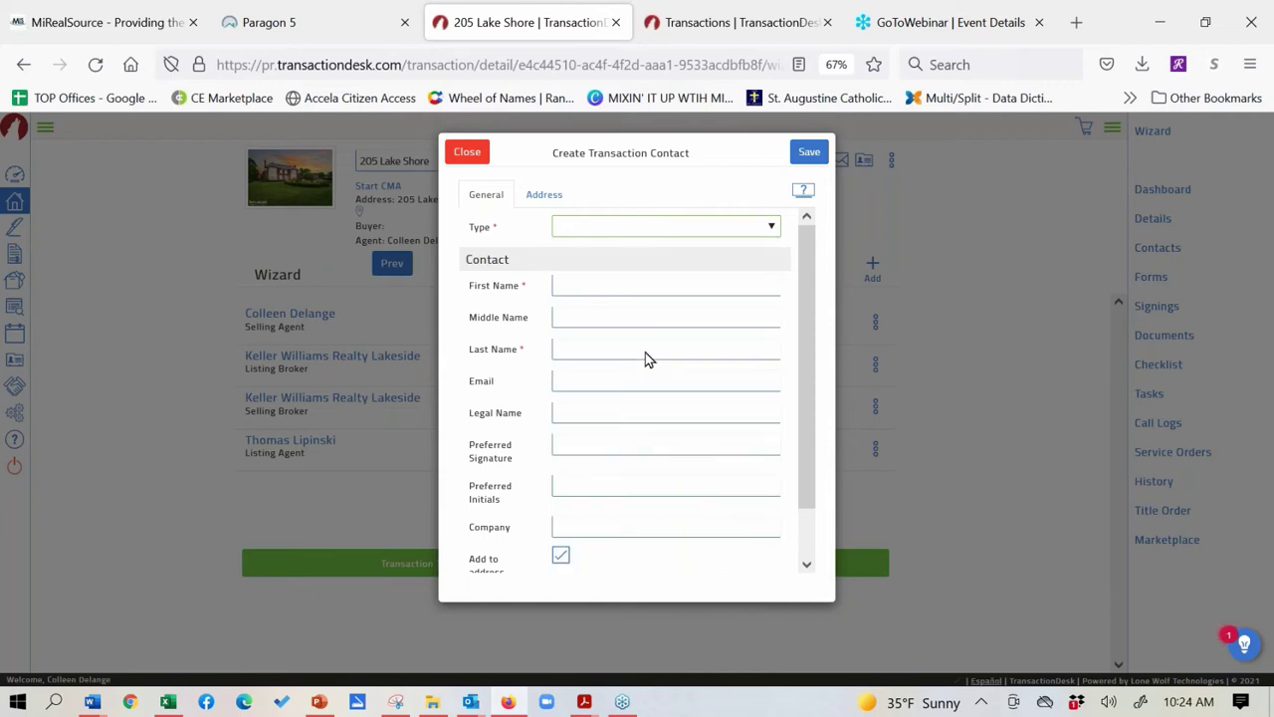
pyautogui.click(630, 286)
pyautogui.write('Barry')
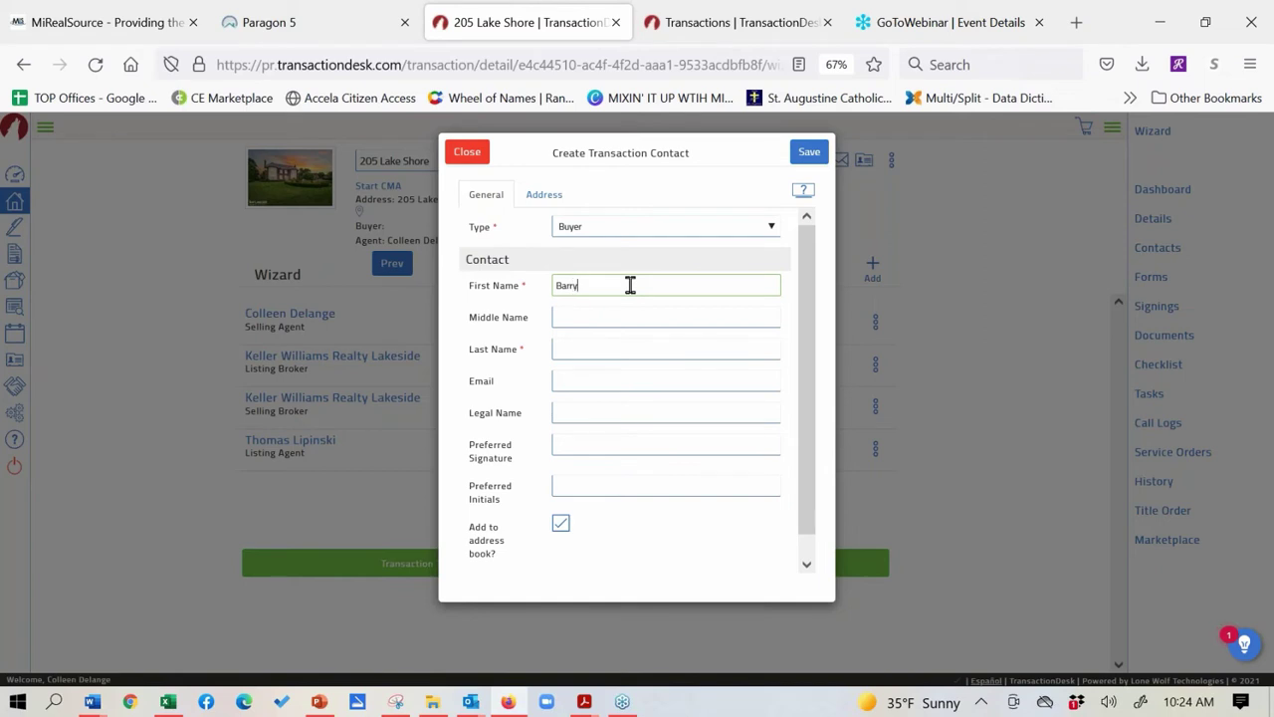
pyautogui.click(600, 344)
pyautogui.write('Bu')
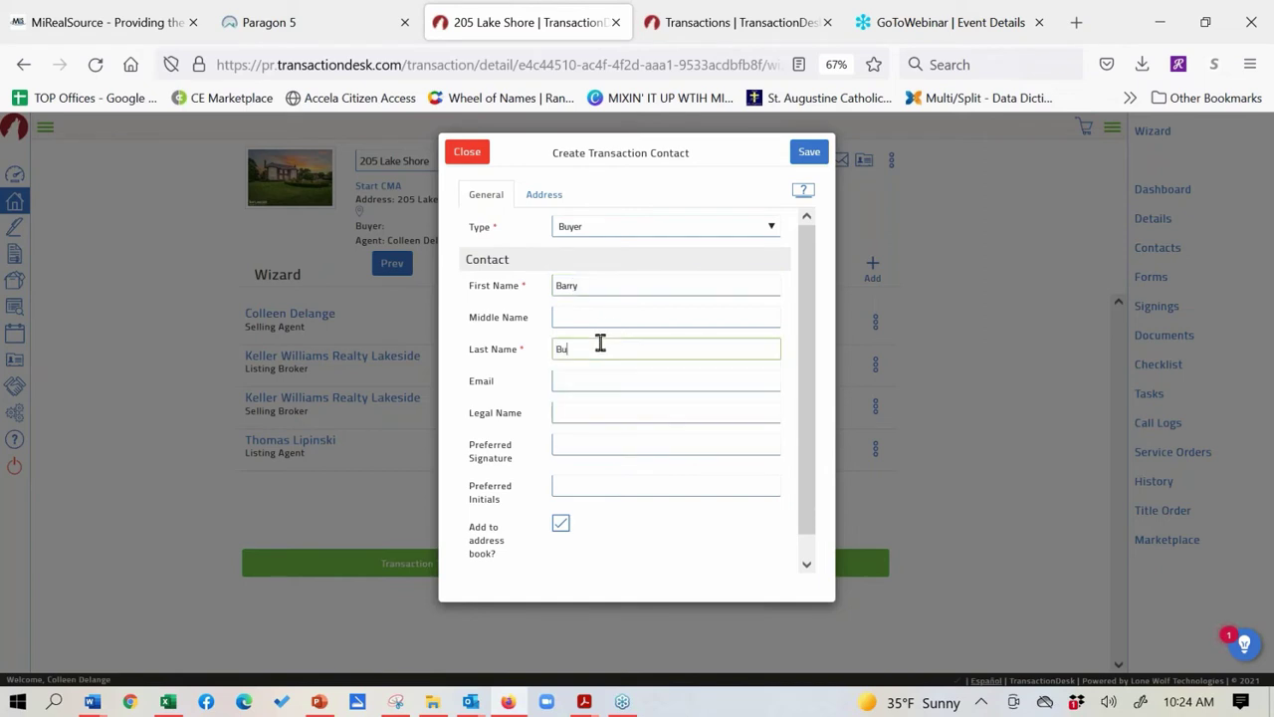
pyautogui.write('yer')
# Step: Fill in the buyer's e-mail address from the autocomplete suggestion
pyautogui.click(600, 372)
pyautogui.write('Co')
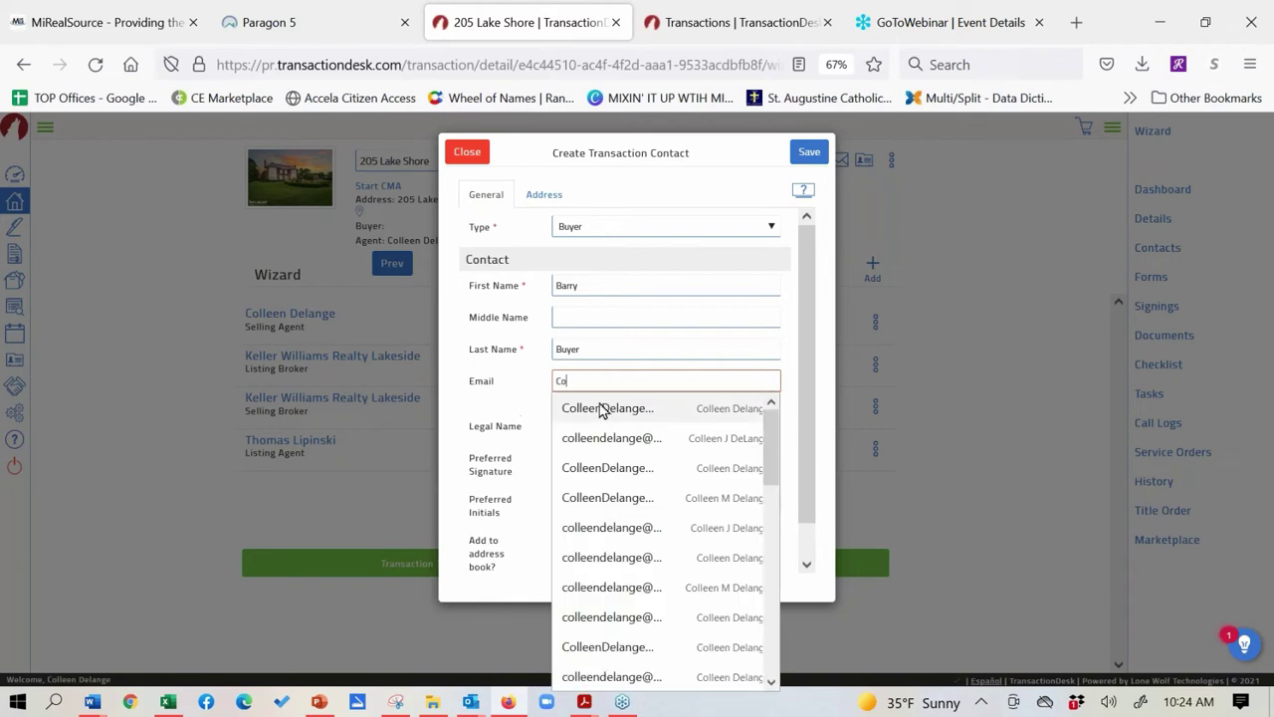
pyautogui.click(600, 408)
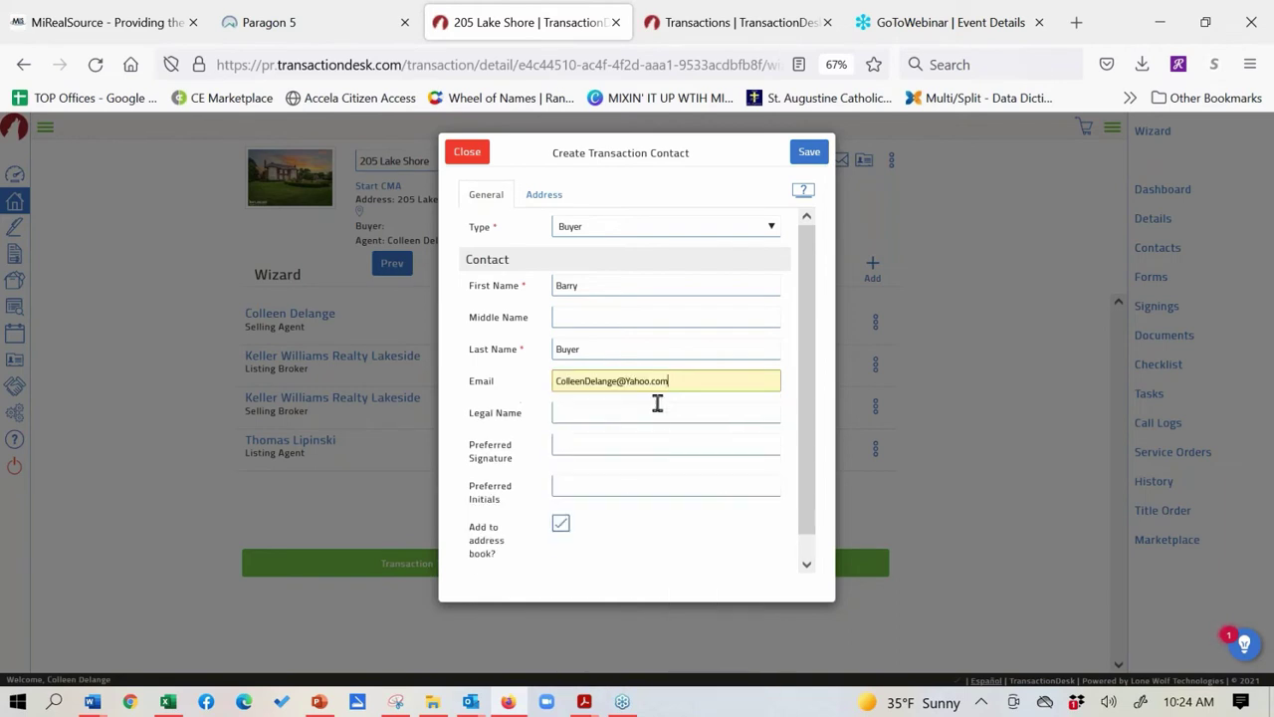
pyautogui.click(736, 380)
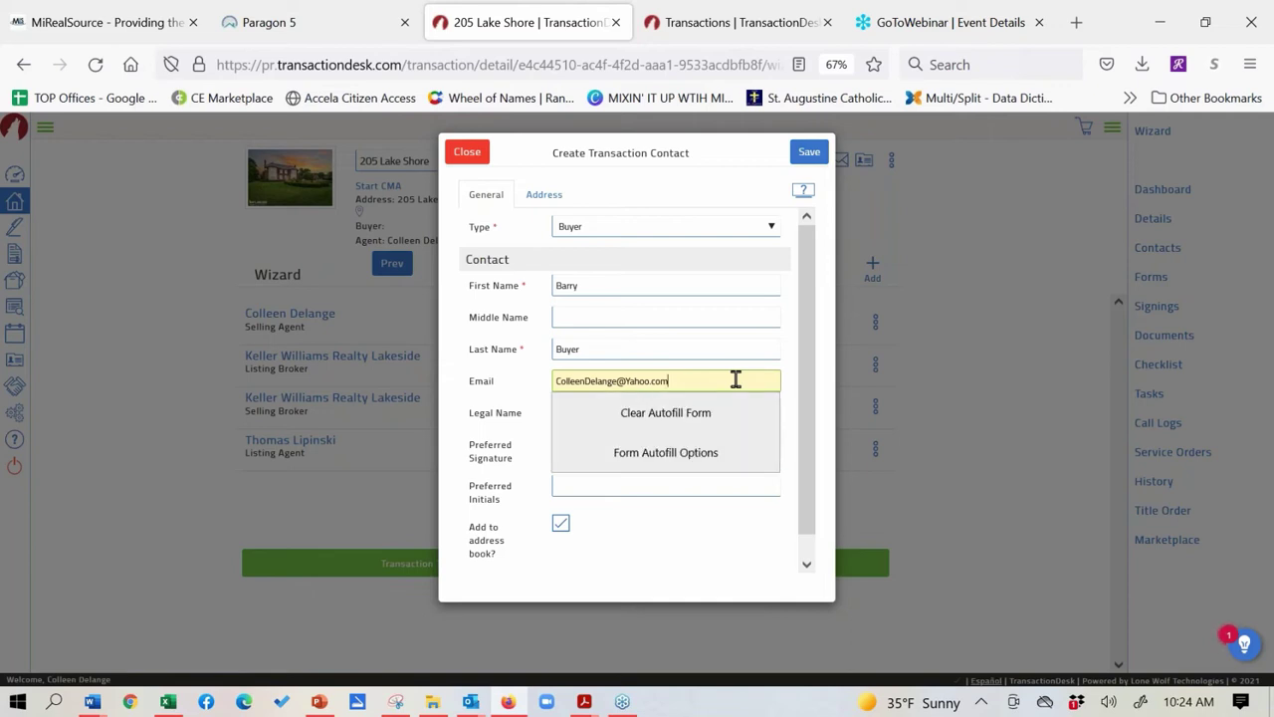
pyautogui.click(721, 299)
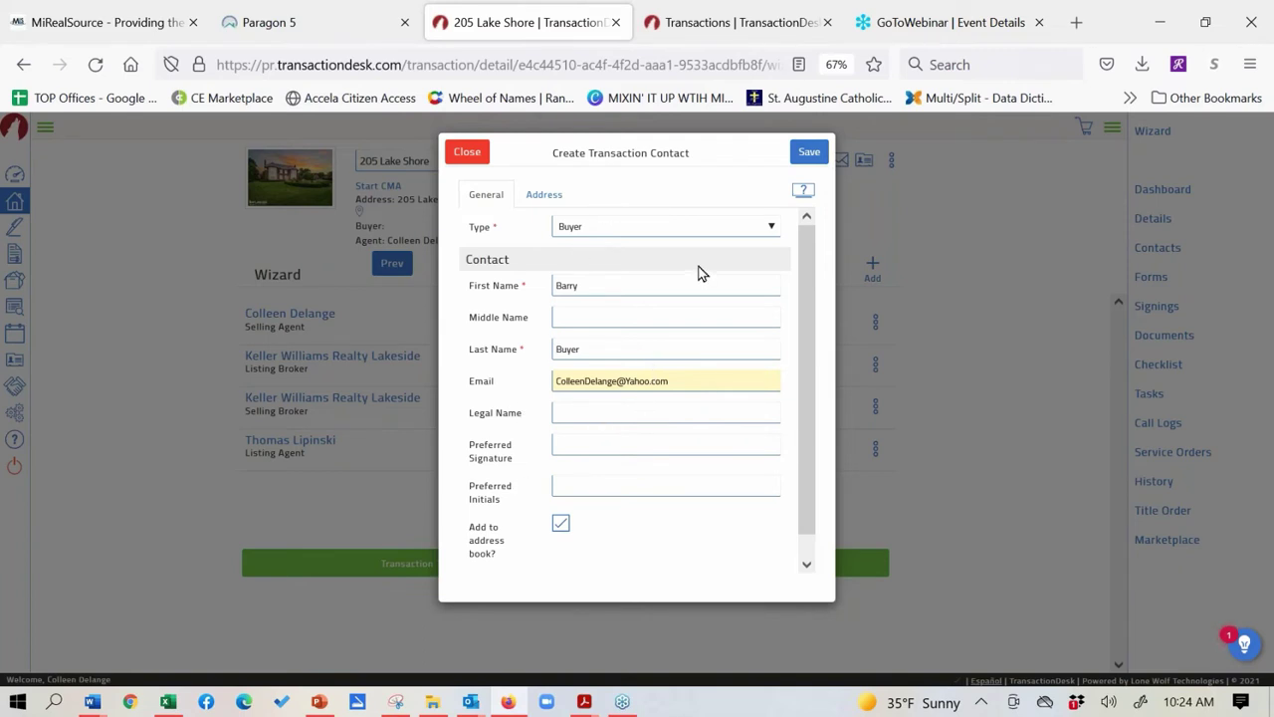
pyautogui.click(580, 419)
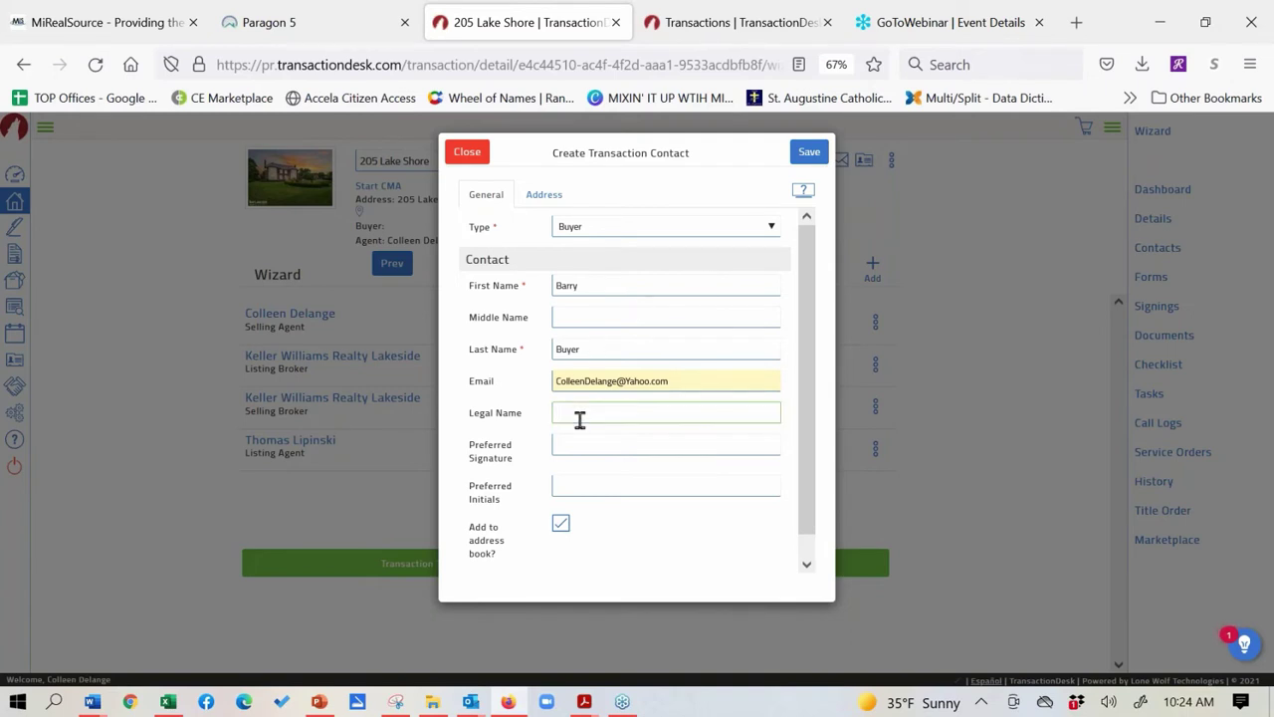
pyautogui.write('Barry Buyer is signing as a Trust')
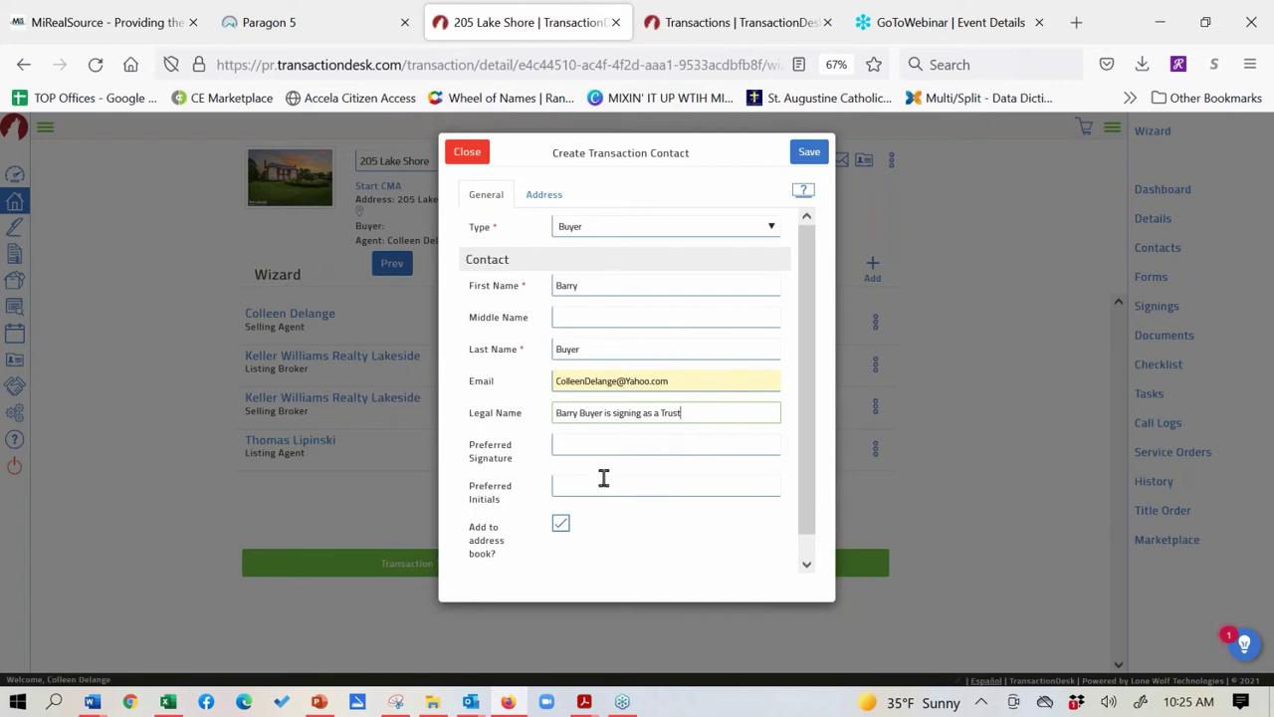
pyautogui.click(585, 443)
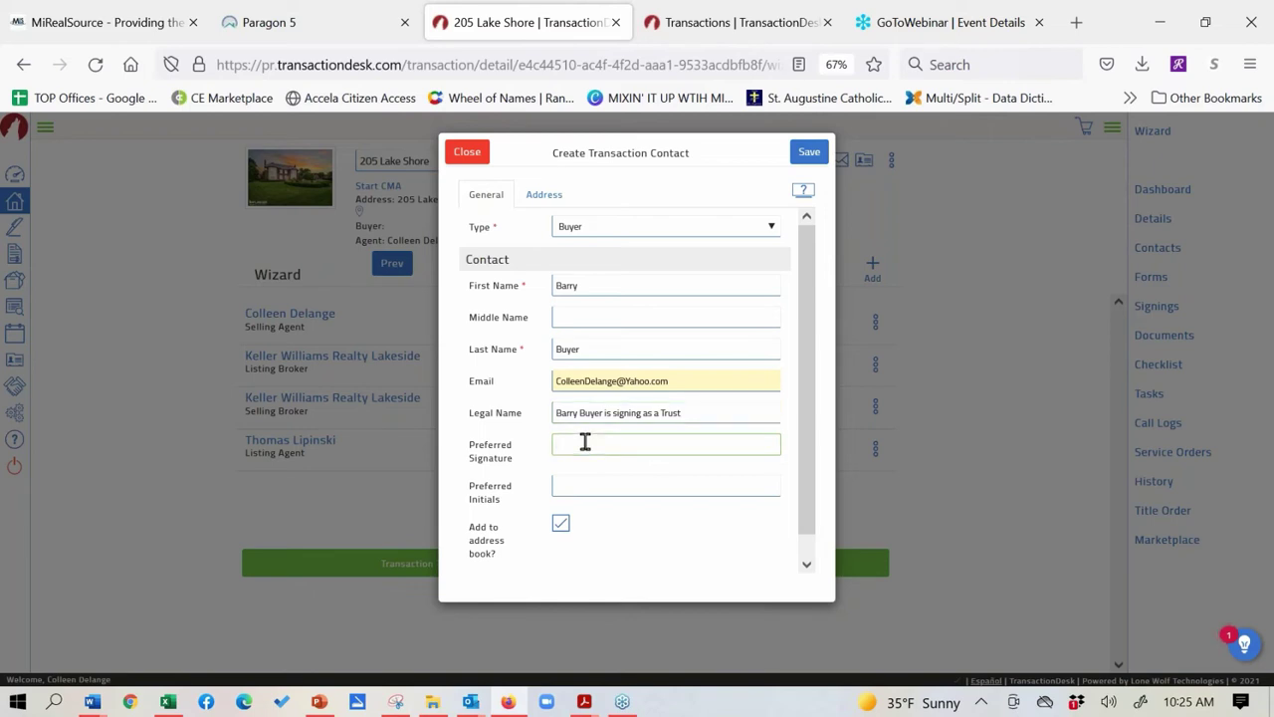
pyautogui.click(717, 410)
pyautogui.click(720, 441)
pyautogui.click(717, 484)
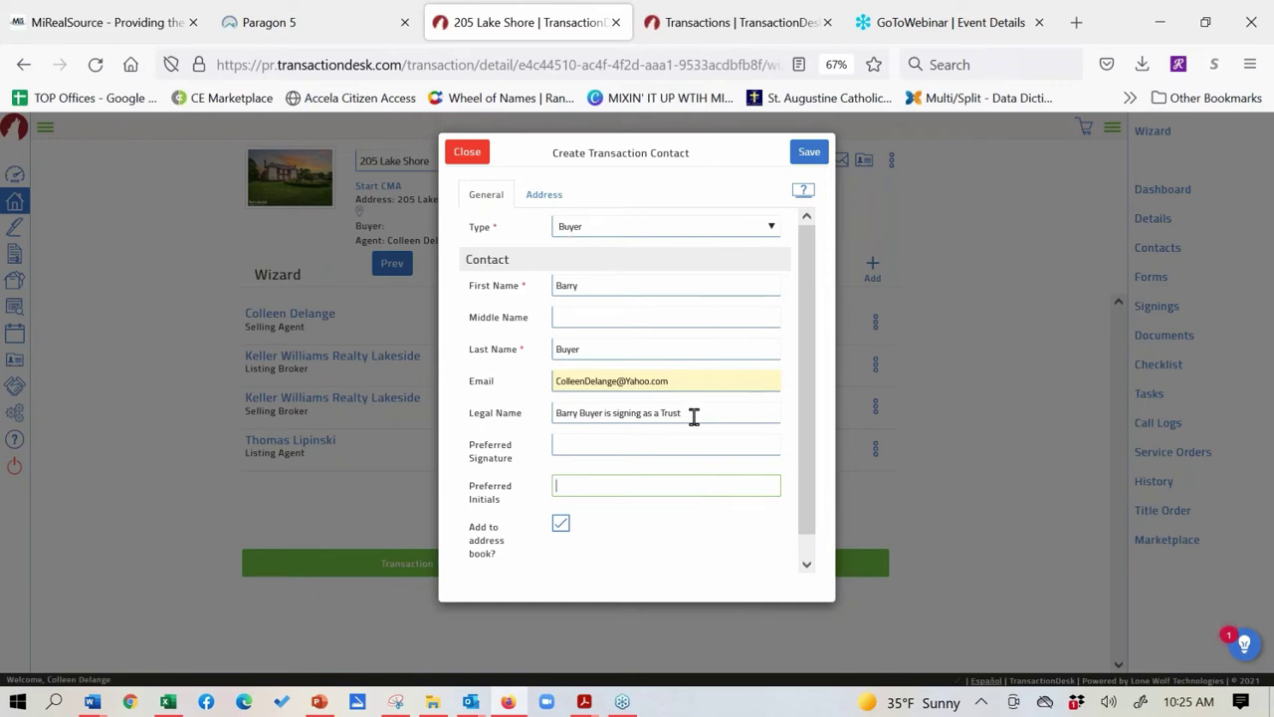
pyautogui.moveTo(691, 418); pyautogui.dragTo(483, 404)
pyautogui.press('BackSpace')
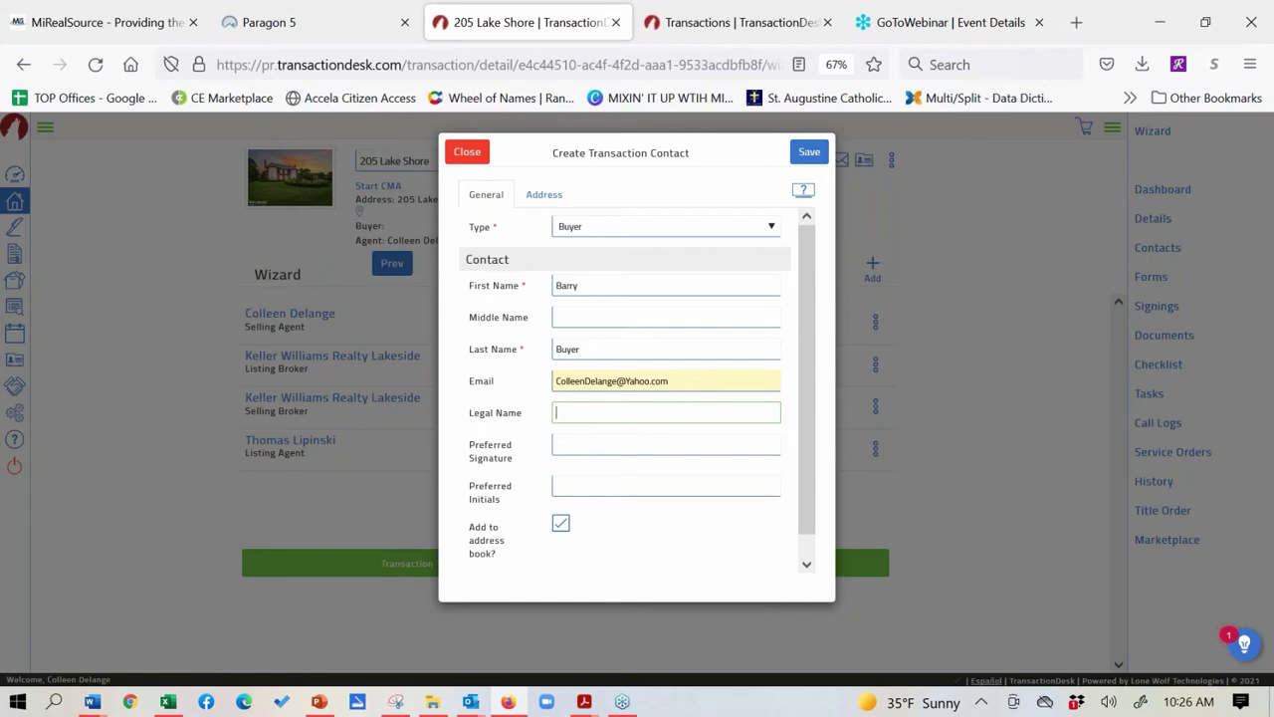
# Step: Save the new buyer contact and advance the wizard to the Forms step (4 of 5)
pyautogui.click(808, 154)
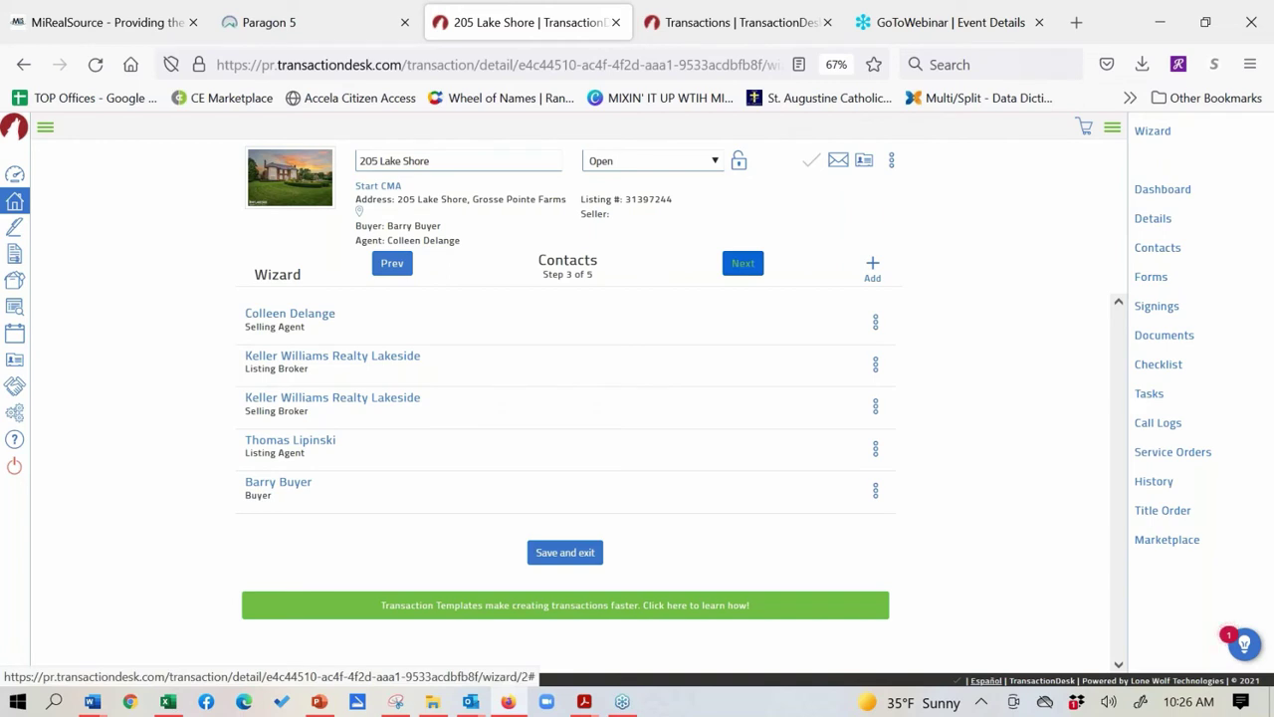
pyautogui.click(743, 262)
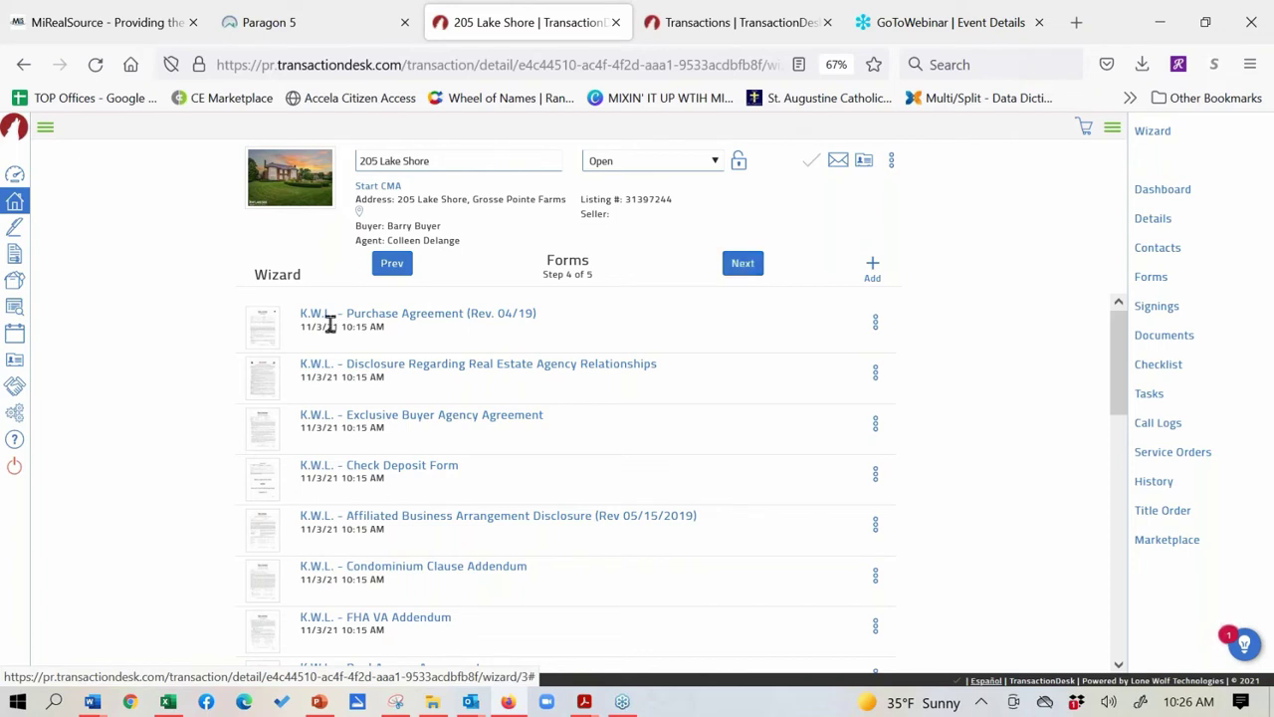
pyautogui.click(876, 321)
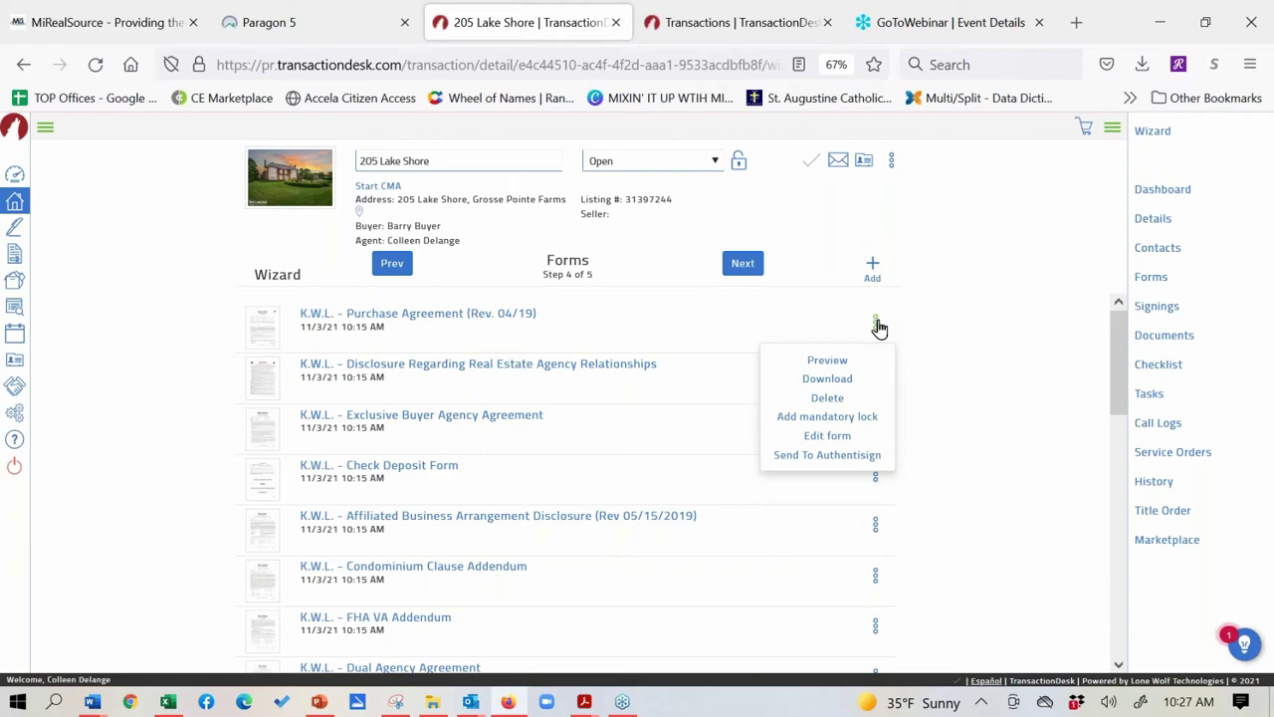
pyautogui.click(832, 361)
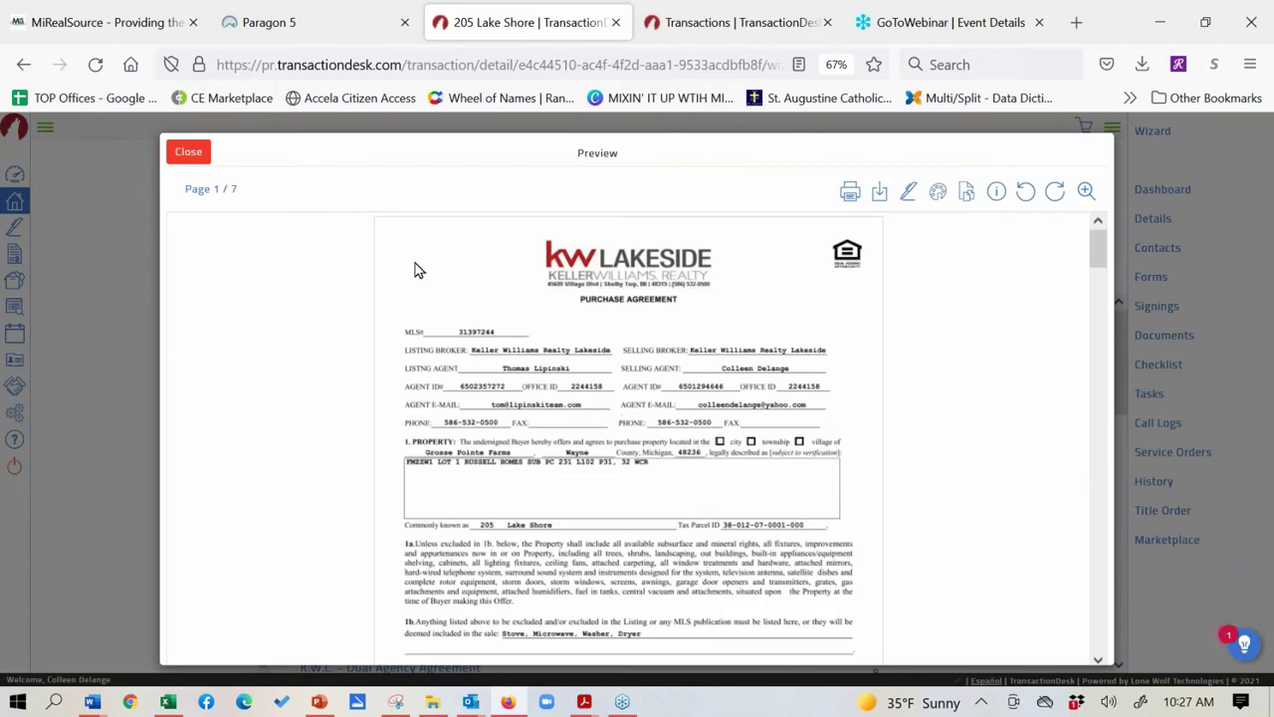
pyautogui.click(189, 153)
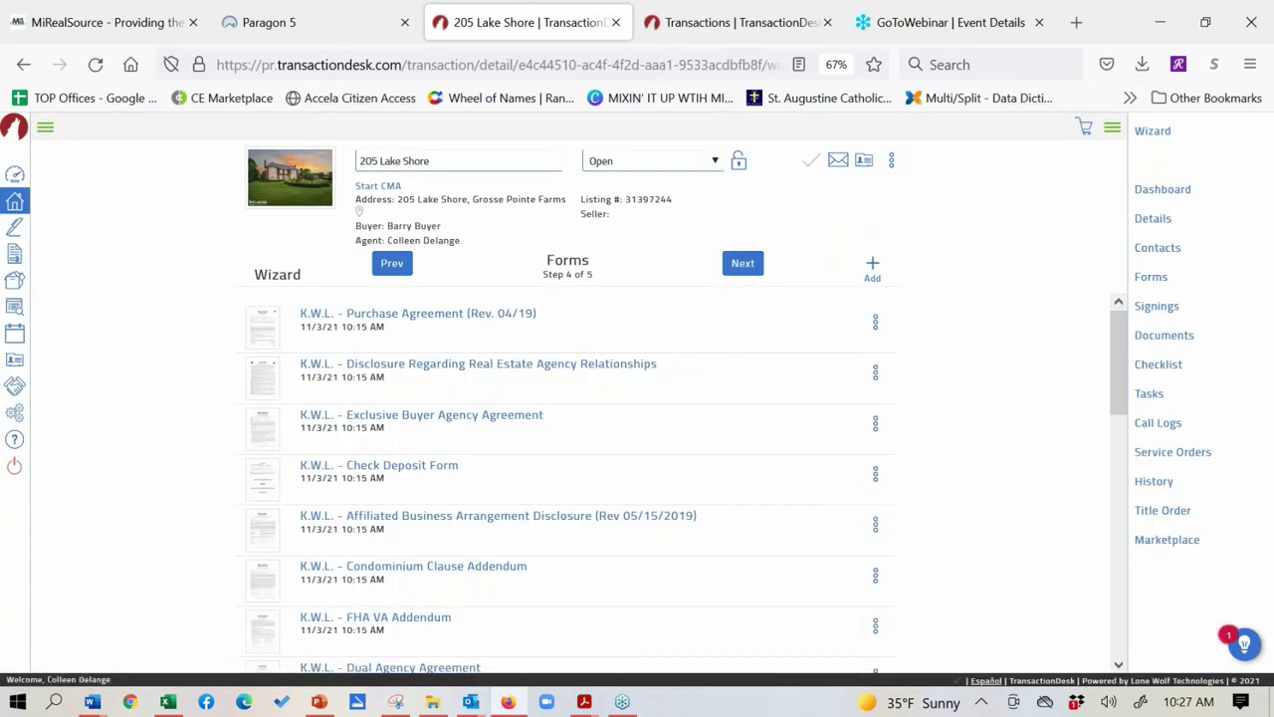
pyautogui.click(745, 267)
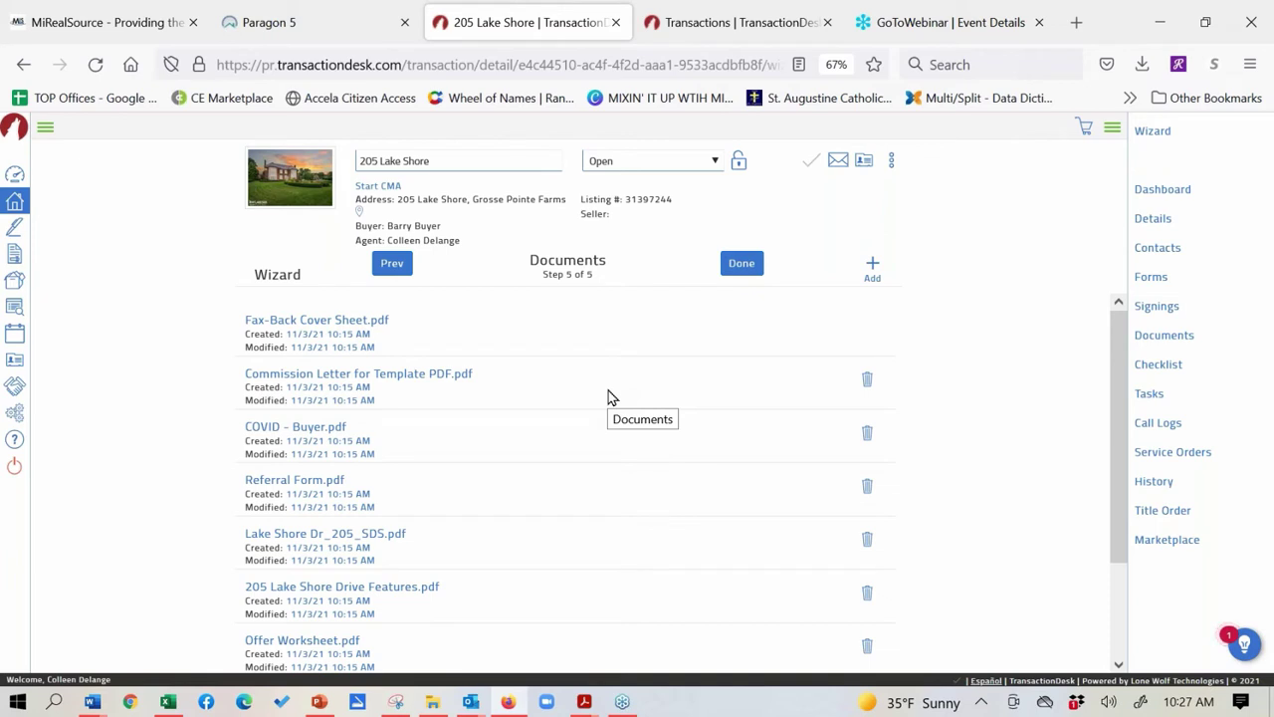
pyautogui.click(393, 263)
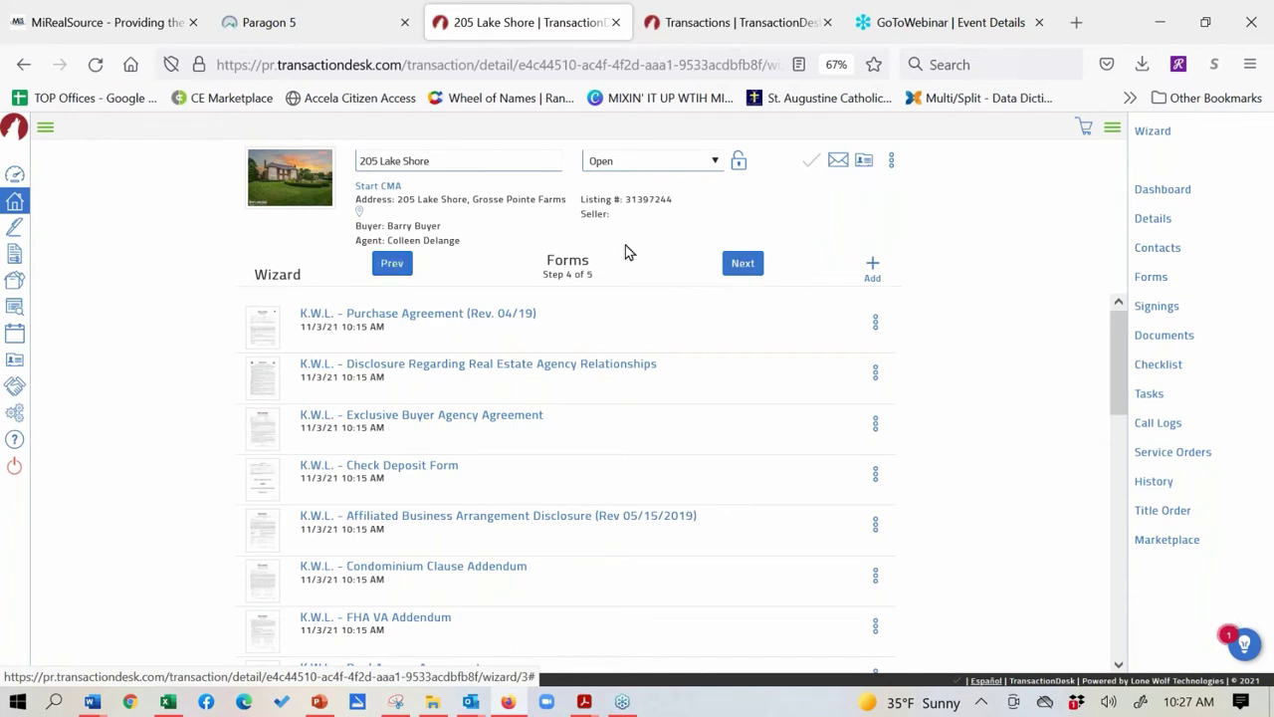
pyautogui.click(737, 271)
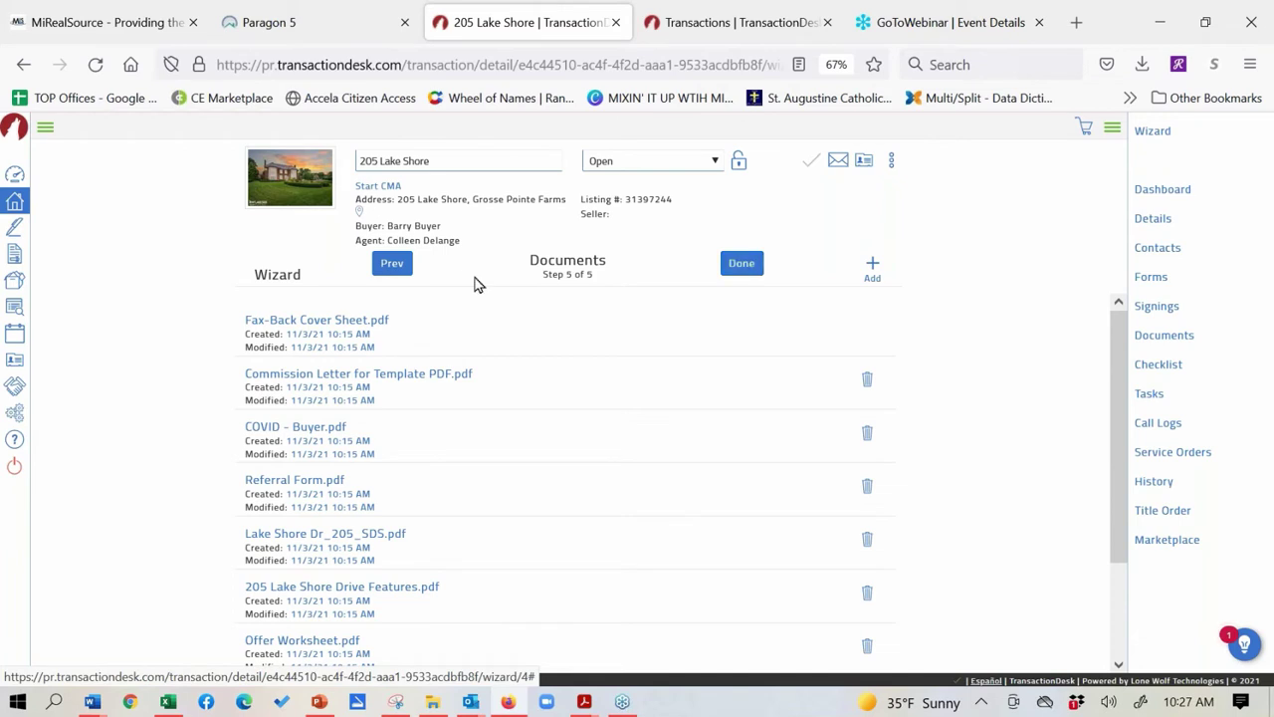
pyautogui.click(392, 265)
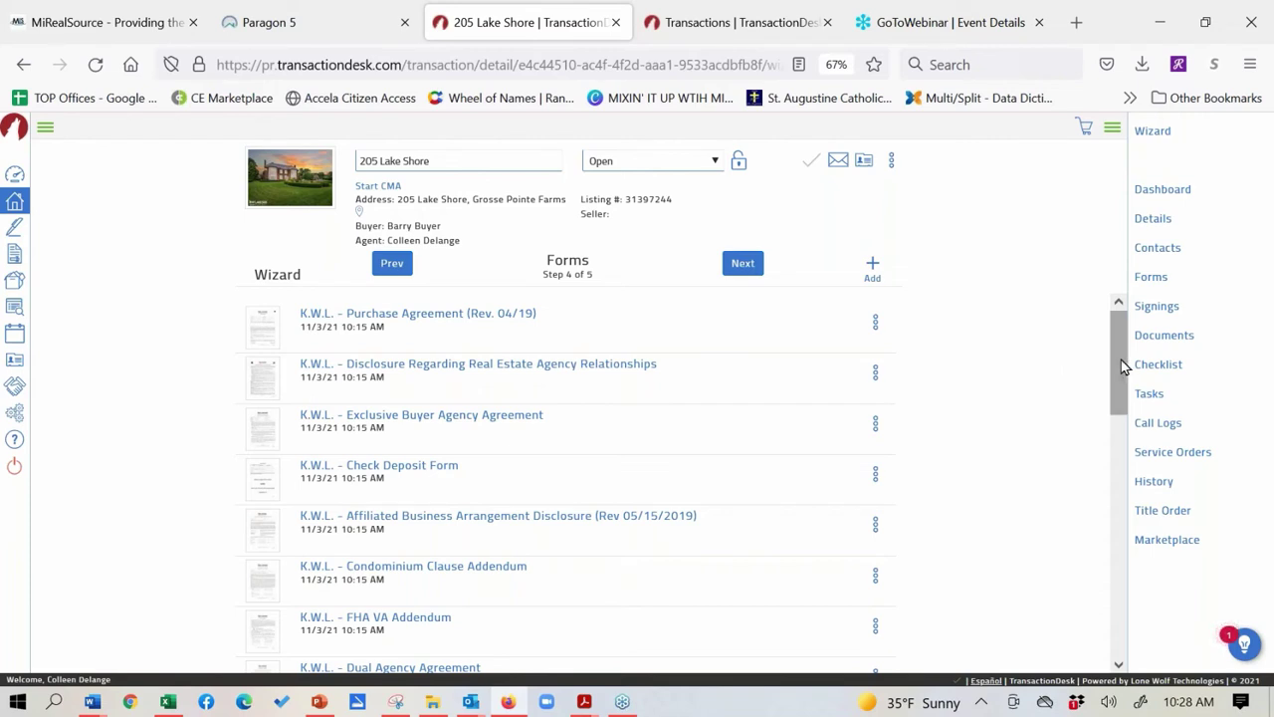
# Step: Drag the Disclosure Regarding Real Estate Agency Relationships form above the Purchase Agreement in the list
pyautogui.moveTo(1121, 360); pyautogui.dragTo(1109, 329)
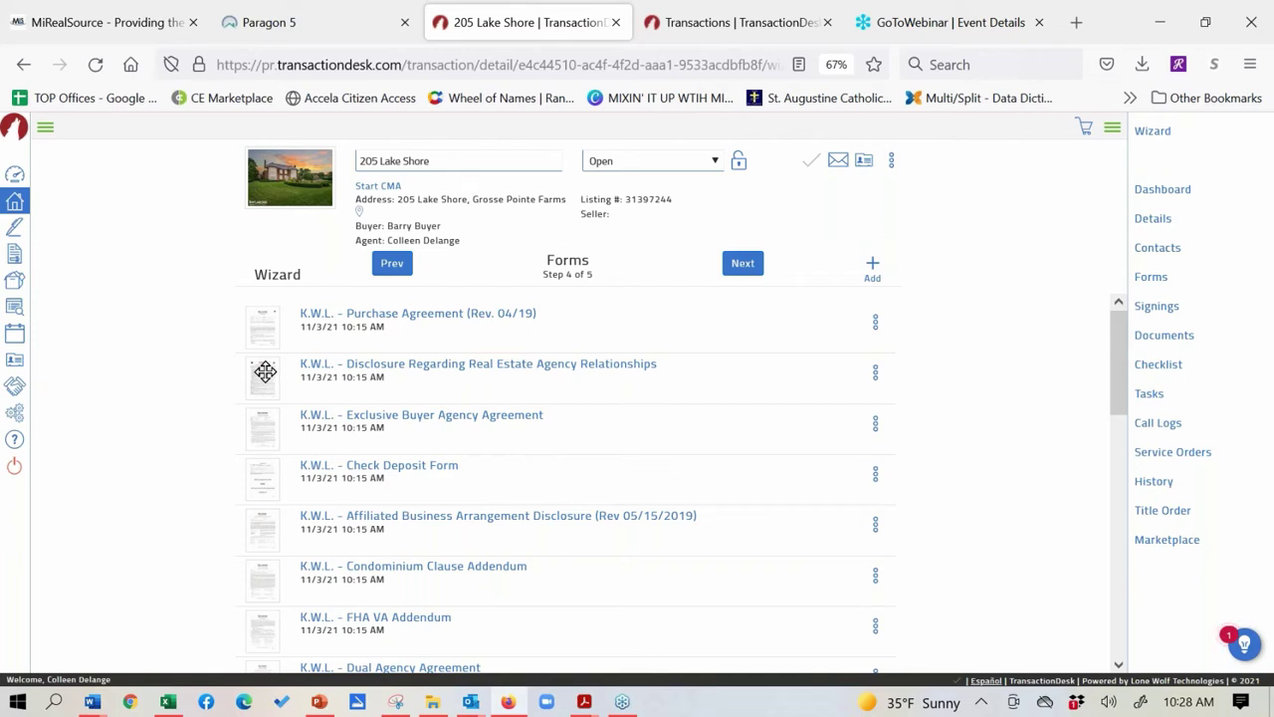
pyautogui.moveTo(265, 374); pyautogui.dragTo(272, 328)
pyautogui.moveTo(273, 324); pyautogui.dragTo(272, 324)
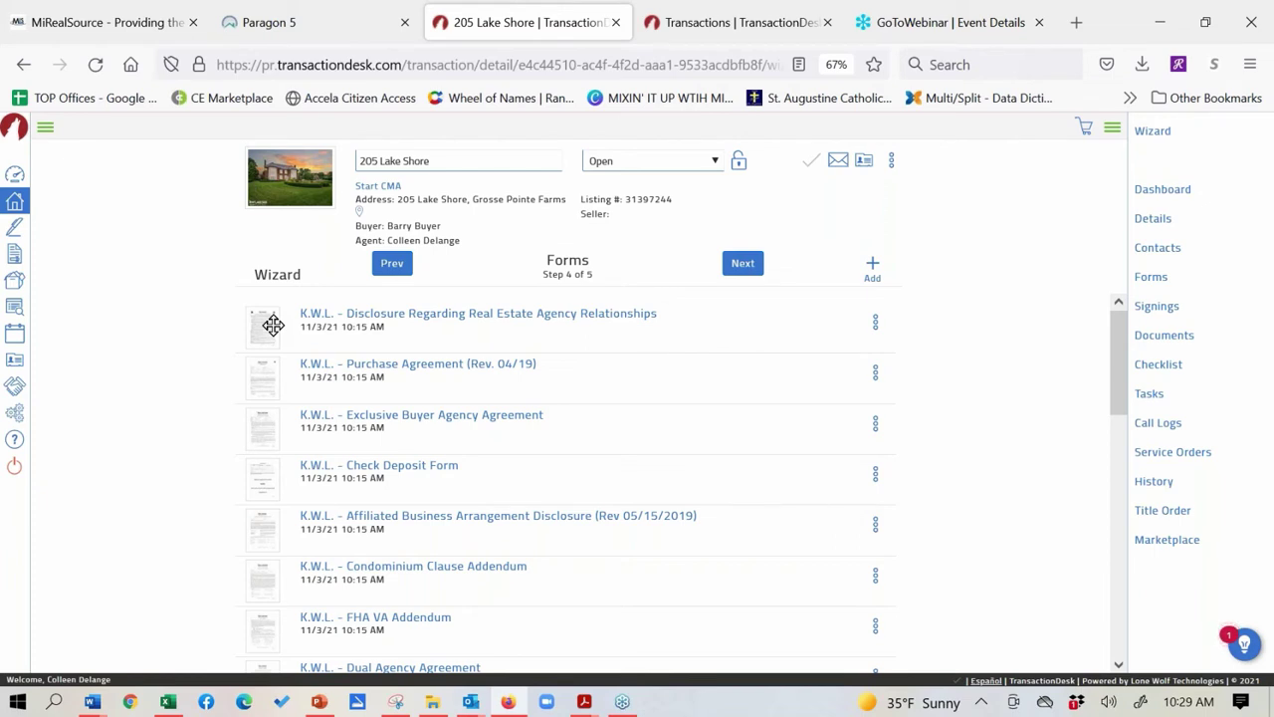
pyautogui.moveTo(273, 325)
pyautogui.mouseDown()
pyautogui.moveTo(269, 511)
pyautogui.moveTo(271, 310)
pyautogui.moveTo(273, 326)
pyautogui.mouseUp()
pyautogui.moveTo(266, 328)
pyautogui.mouseDown()
pyautogui.moveTo(266, 374)
pyautogui.moveTo(266, 322)
pyautogui.mouseUp()
pyautogui.click(876, 322)
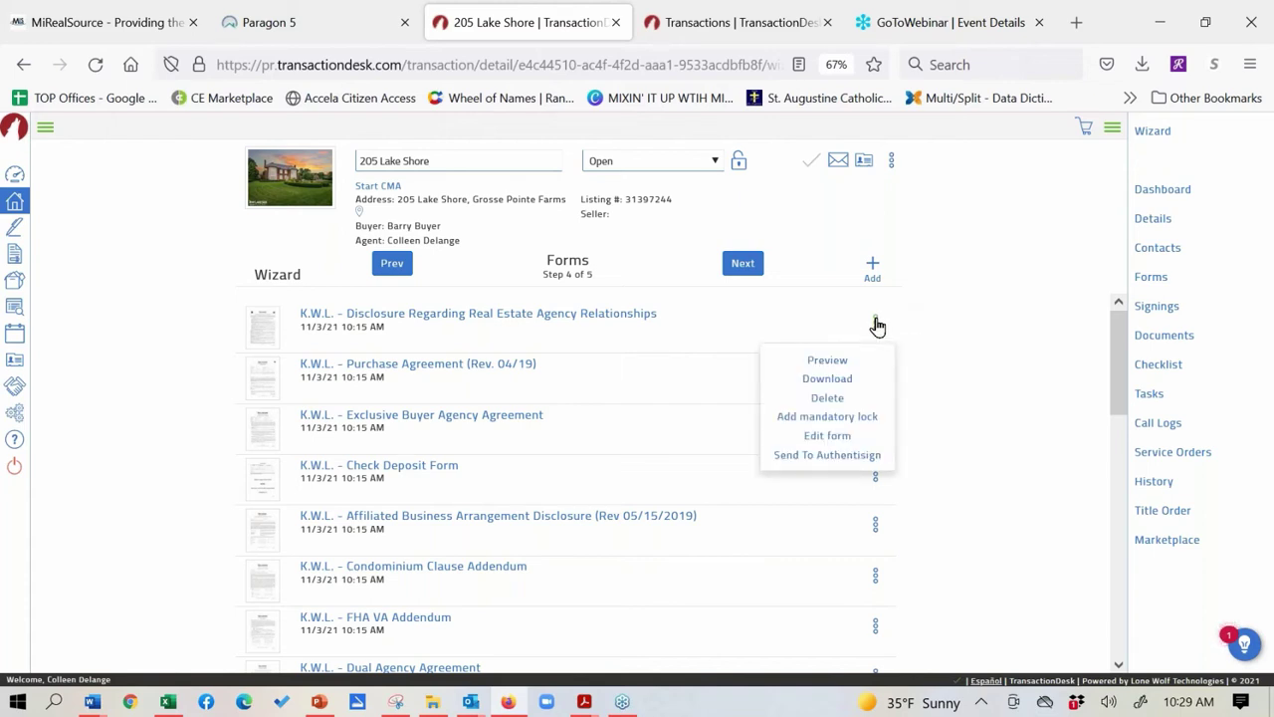
pyautogui.click(827, 360)
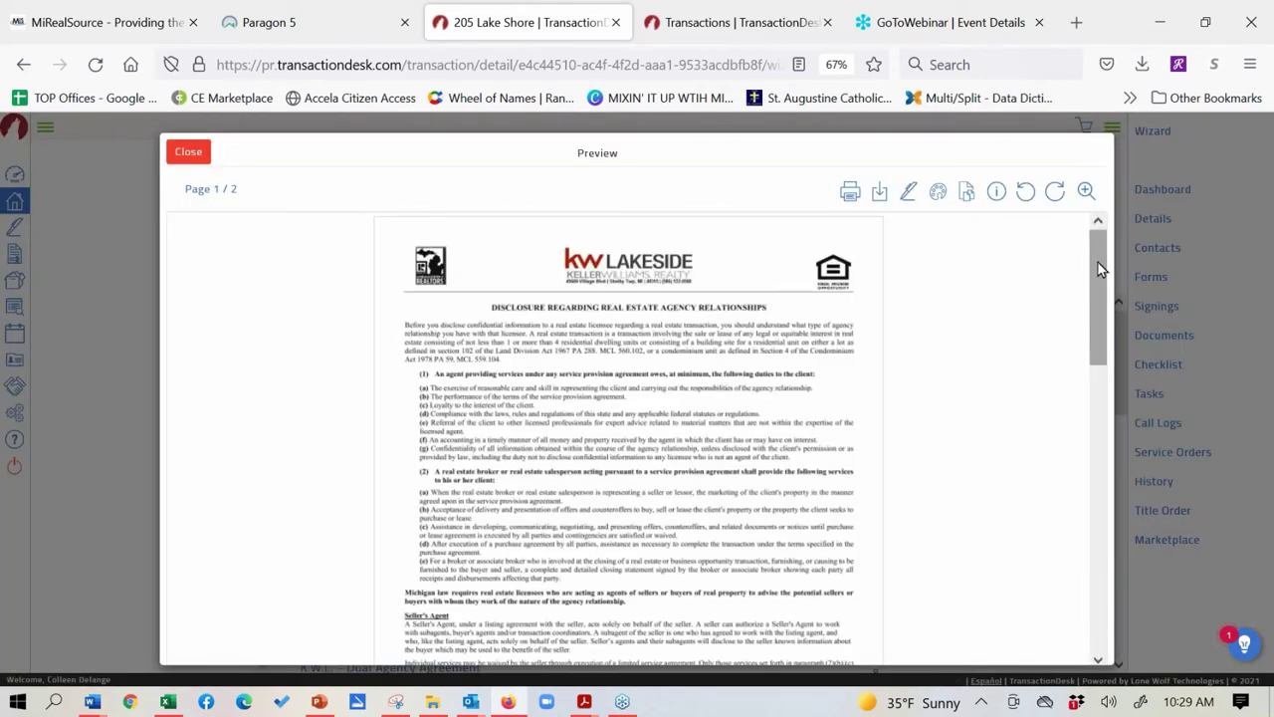
pyautogui.moveTo(1097, 261)
pyautogui.mouseDown()
pyautogui.moveTo(1097, 301)
pyautogui.moveTo(1086, 241)
pyautogui.mouseUp()
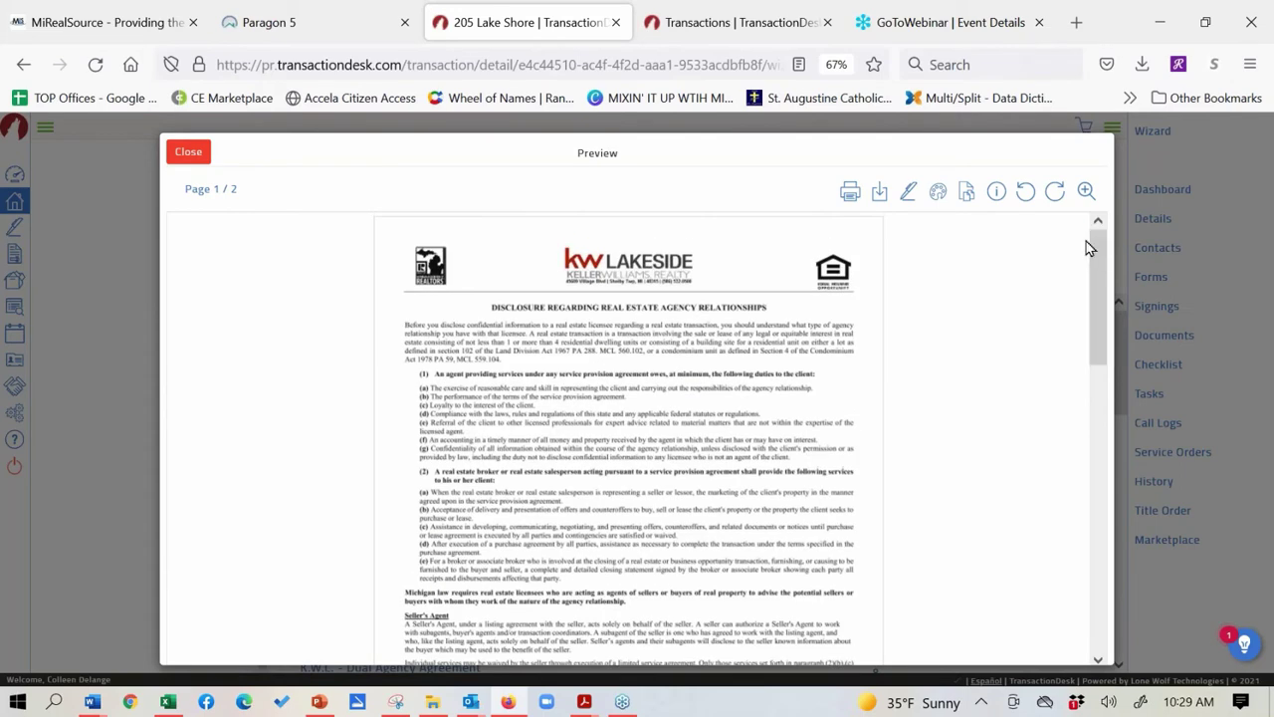
pyautogui.click(188, 152)
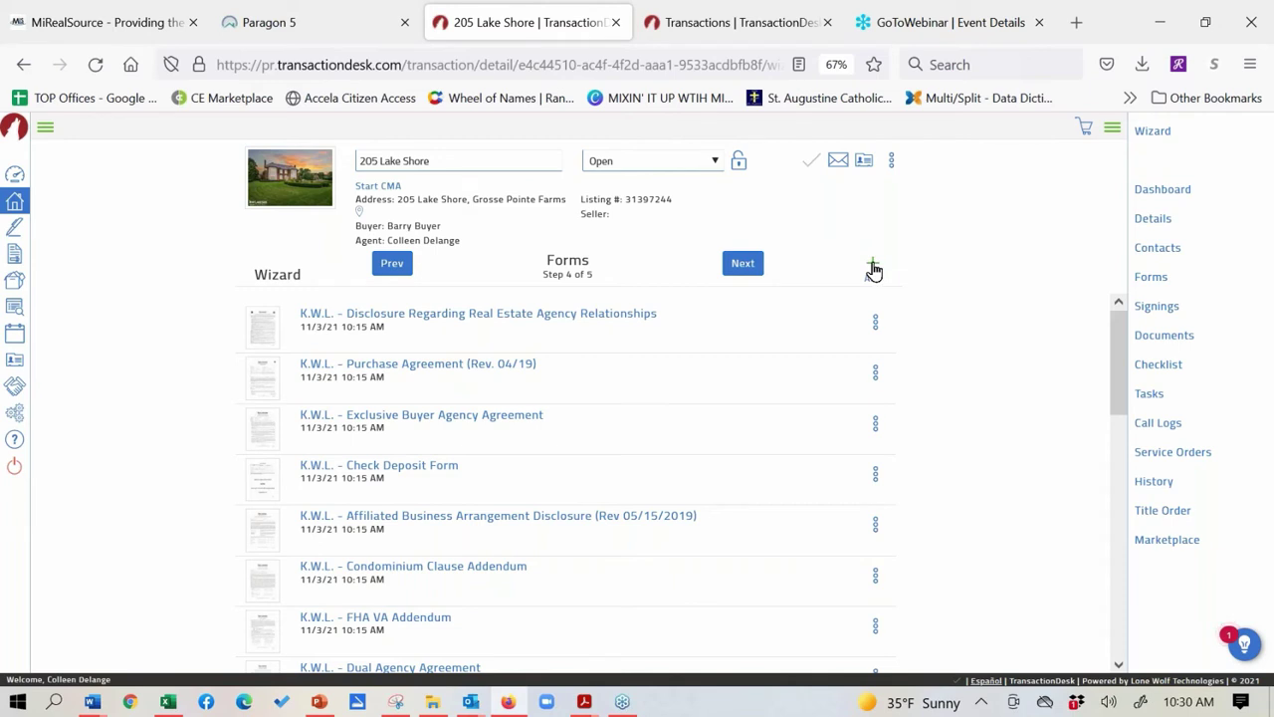
# Step: Search the forms library for 'pool' and add the K.W.L. Swimming Pool / Hot Tub / Lawn Sprinkler Addendum
pyautogui.click(874, 269)
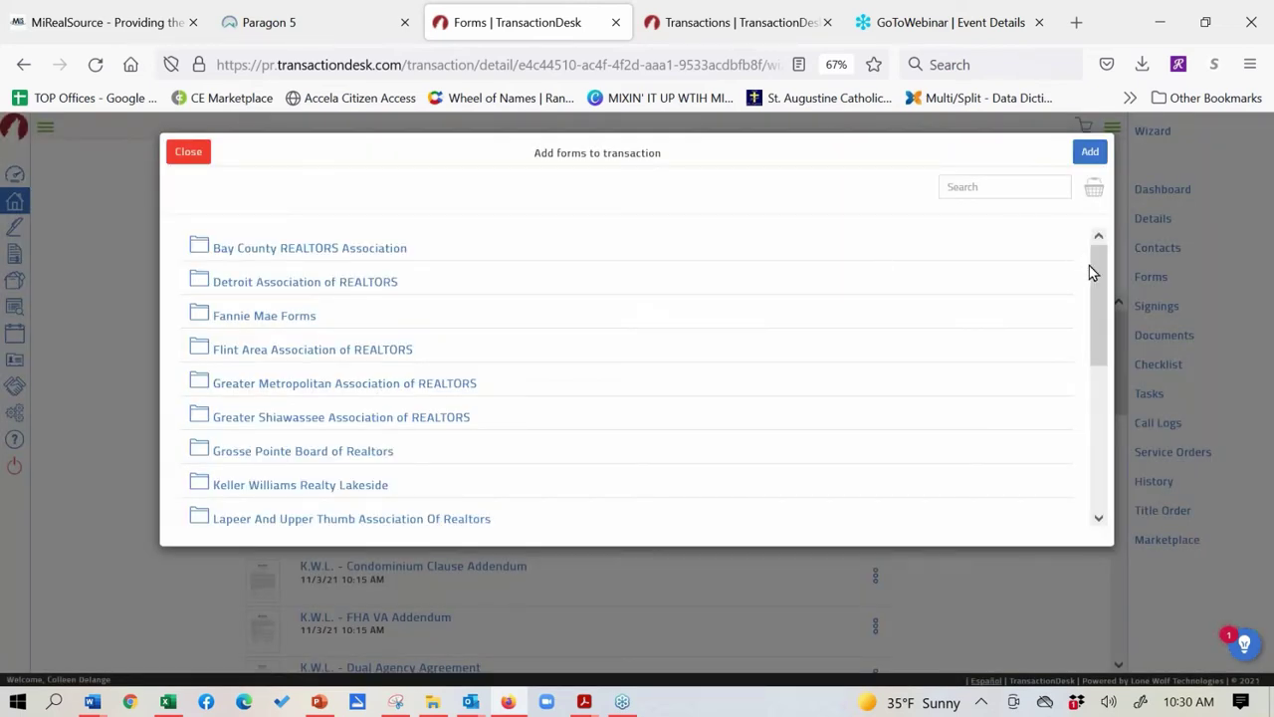
pyautogui.moveTo(1102, 276)
pyautogui.mouseDown()
pyautogui.moveTo(1103, 378)
pyautogui.moveTo(1080, 271)
pyautogui.mouseUp()
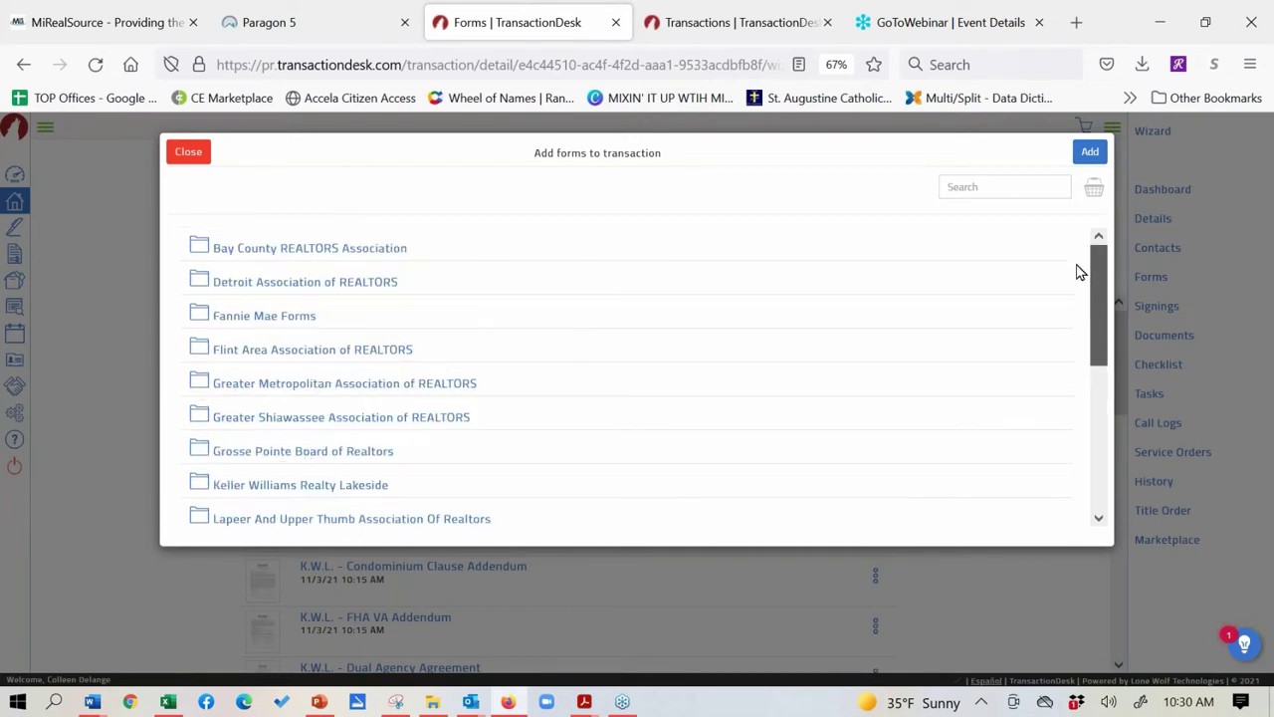
pyautogui.click(989, 192)
pyautogui.write('pool')
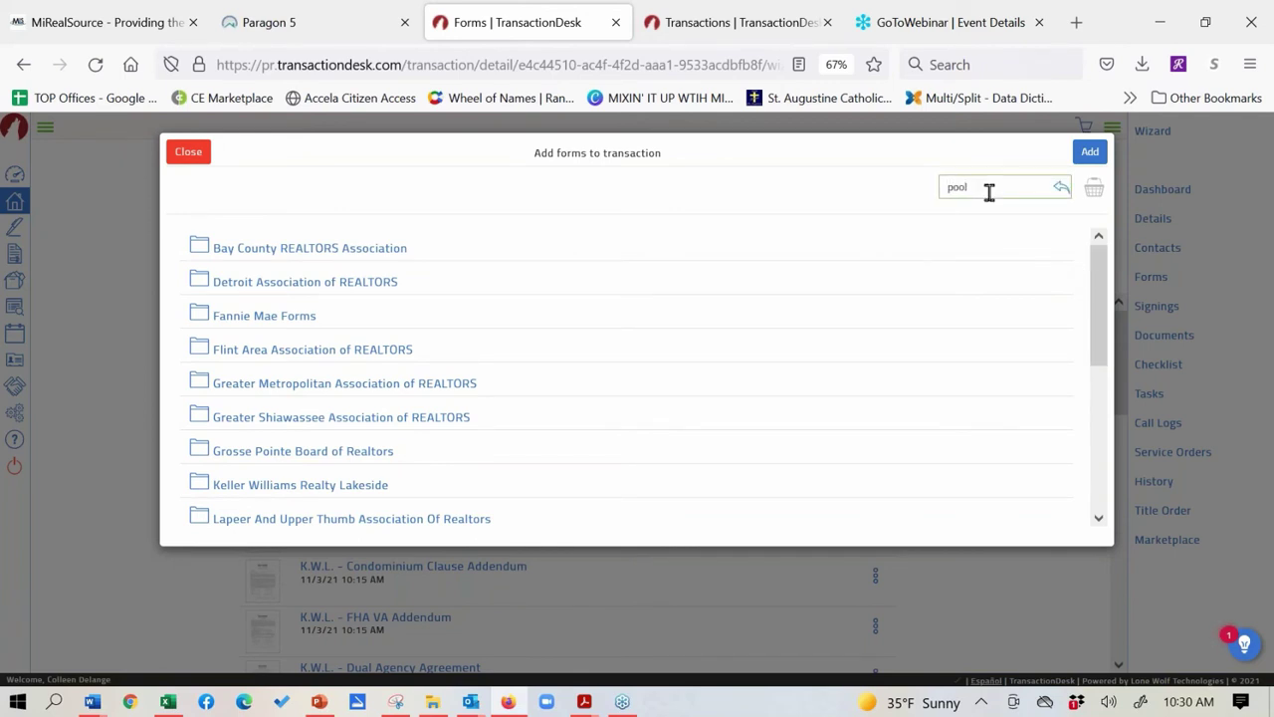
pyautogui.press('Return')
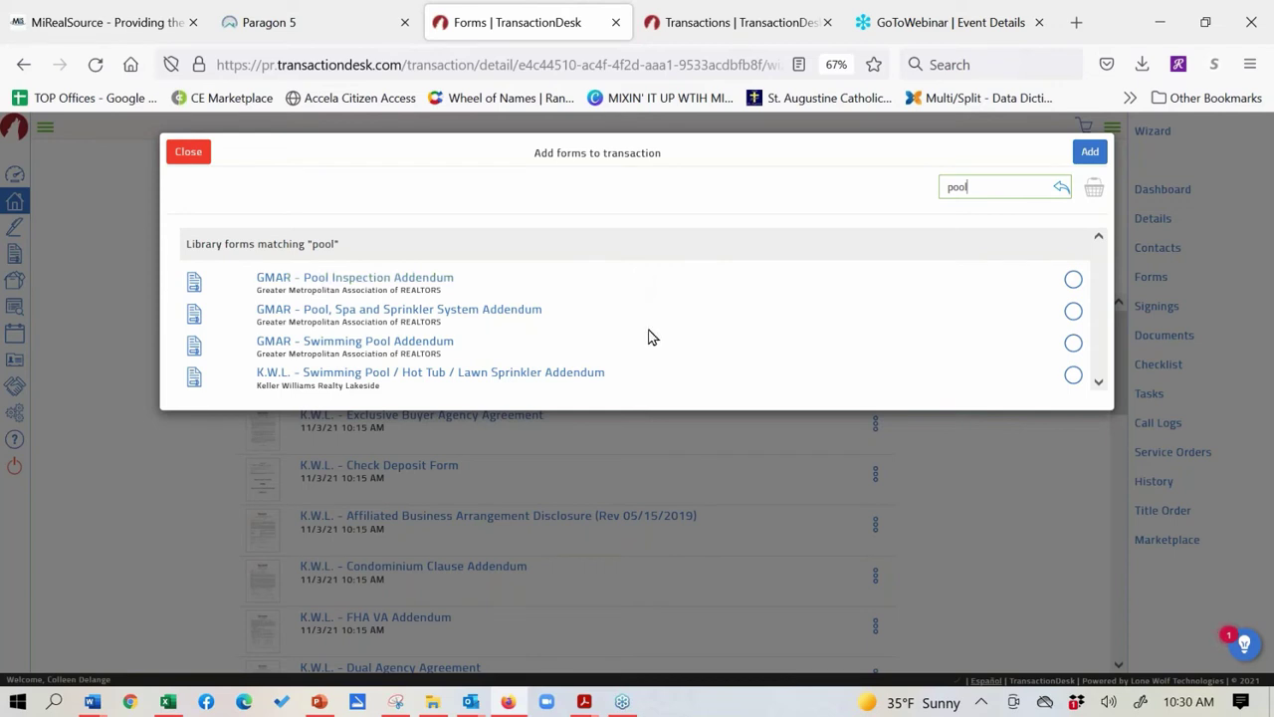
pyautogui.click(1072, 374)
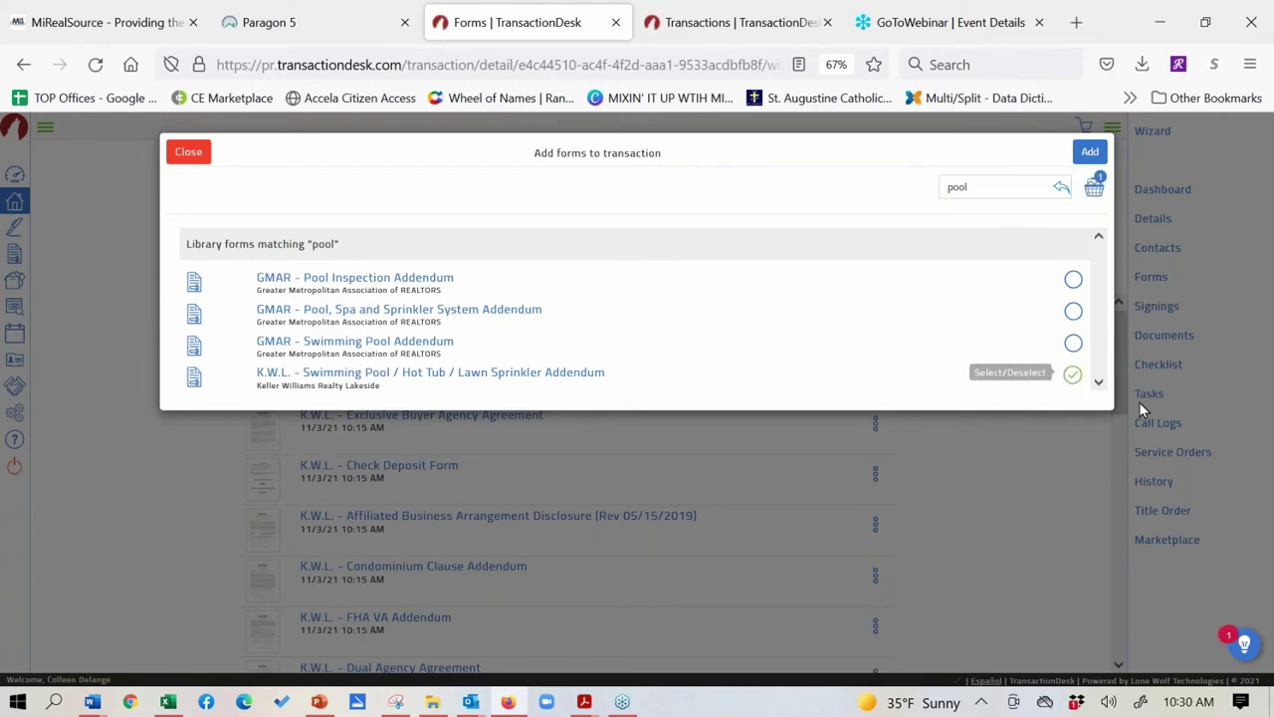
pyautogui.click(1089, 153)
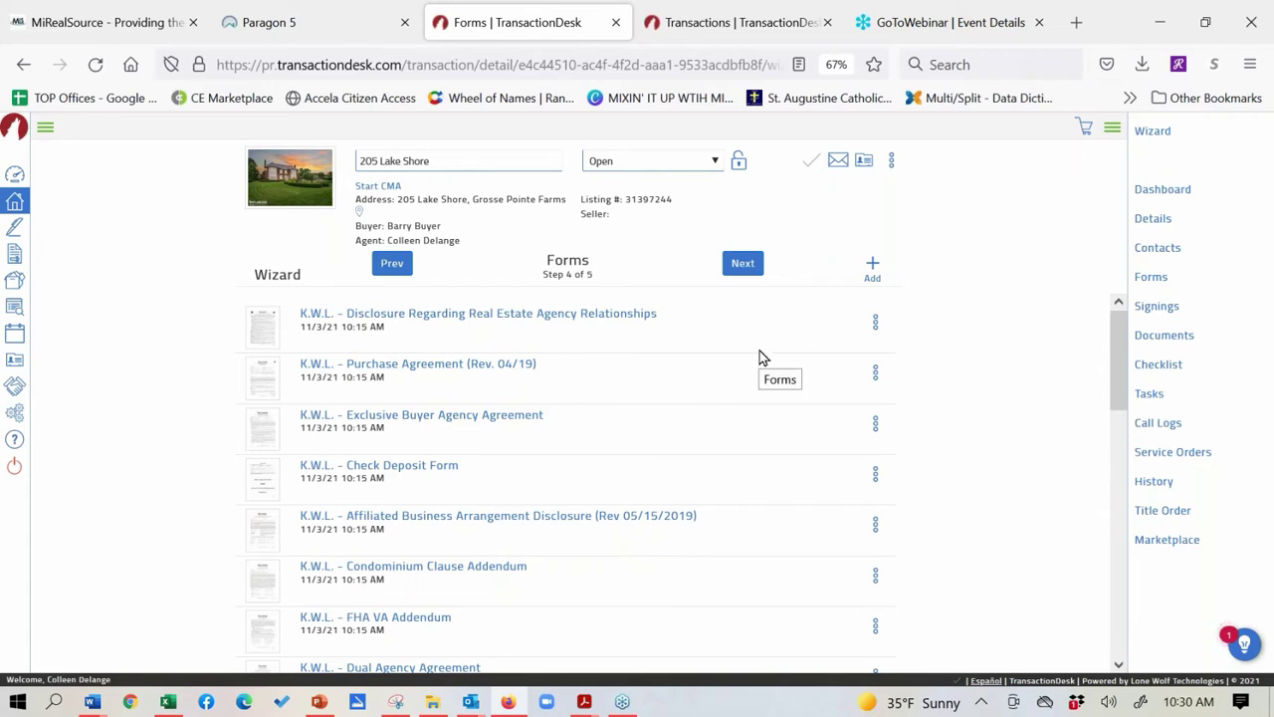
# Step: Advance the wizard to step 5, Documents, showing the uploaded PDFs
pyautogui.click(747, 264)
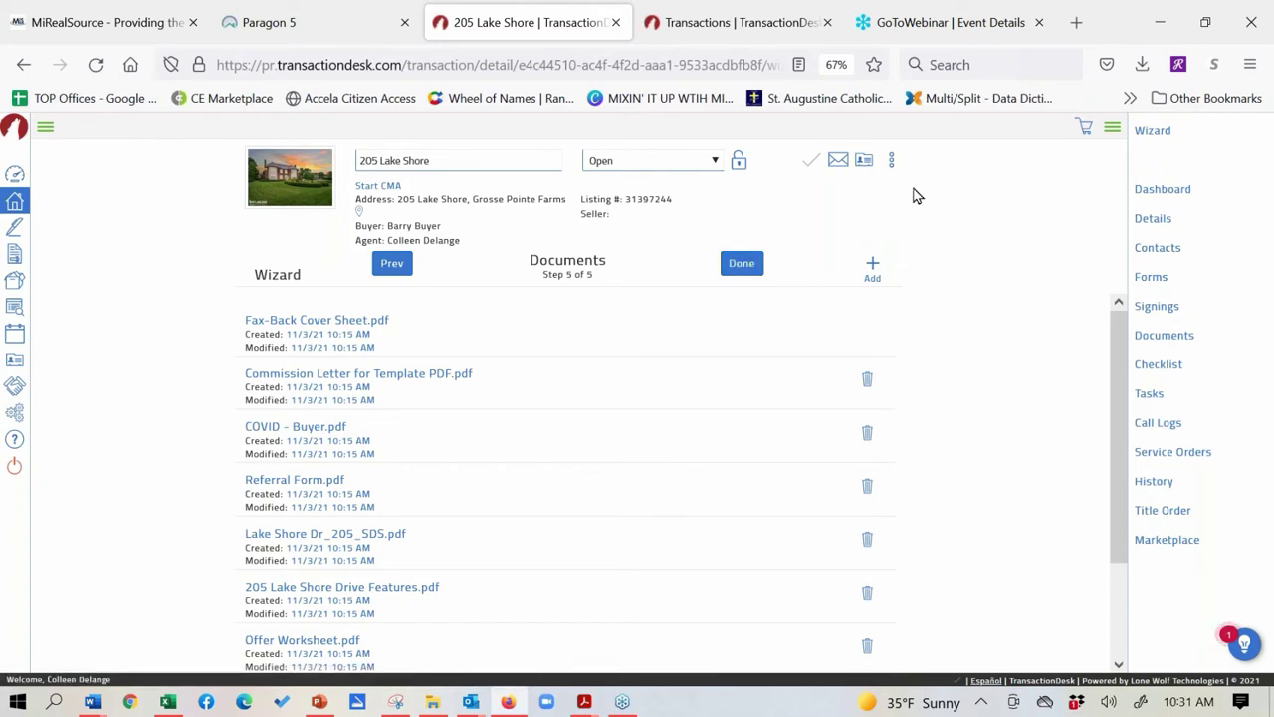
pyautogui.click(282, 26)
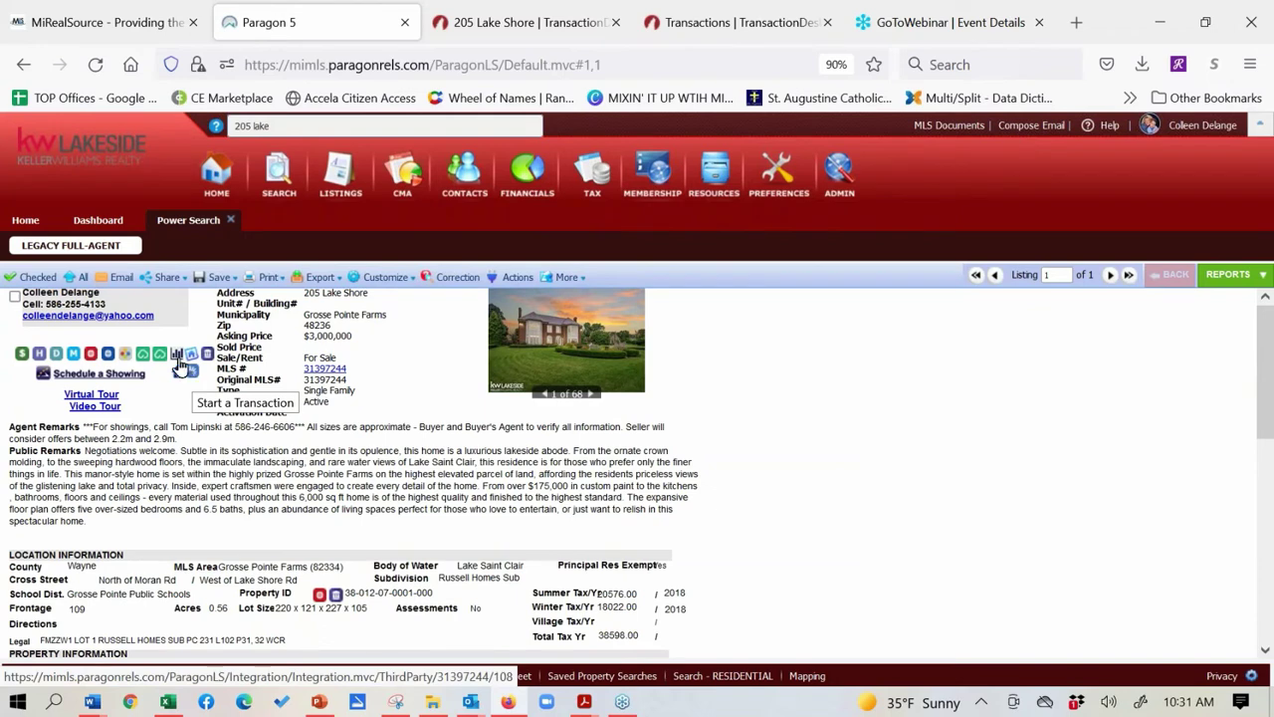
pyautogui.click(57, 356)
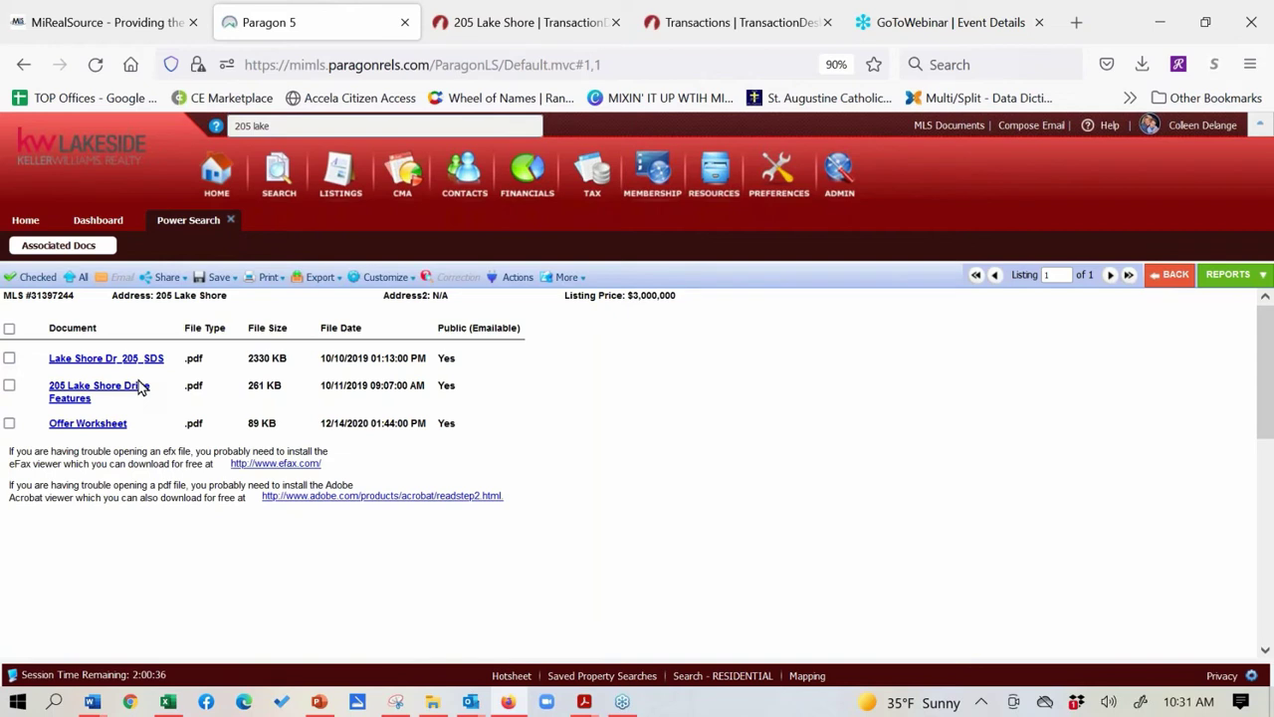
# Step: Close Paragon's Power Search results and switch to the TransactionDesk Transactions list tab
pyautogui.click(206, 276)
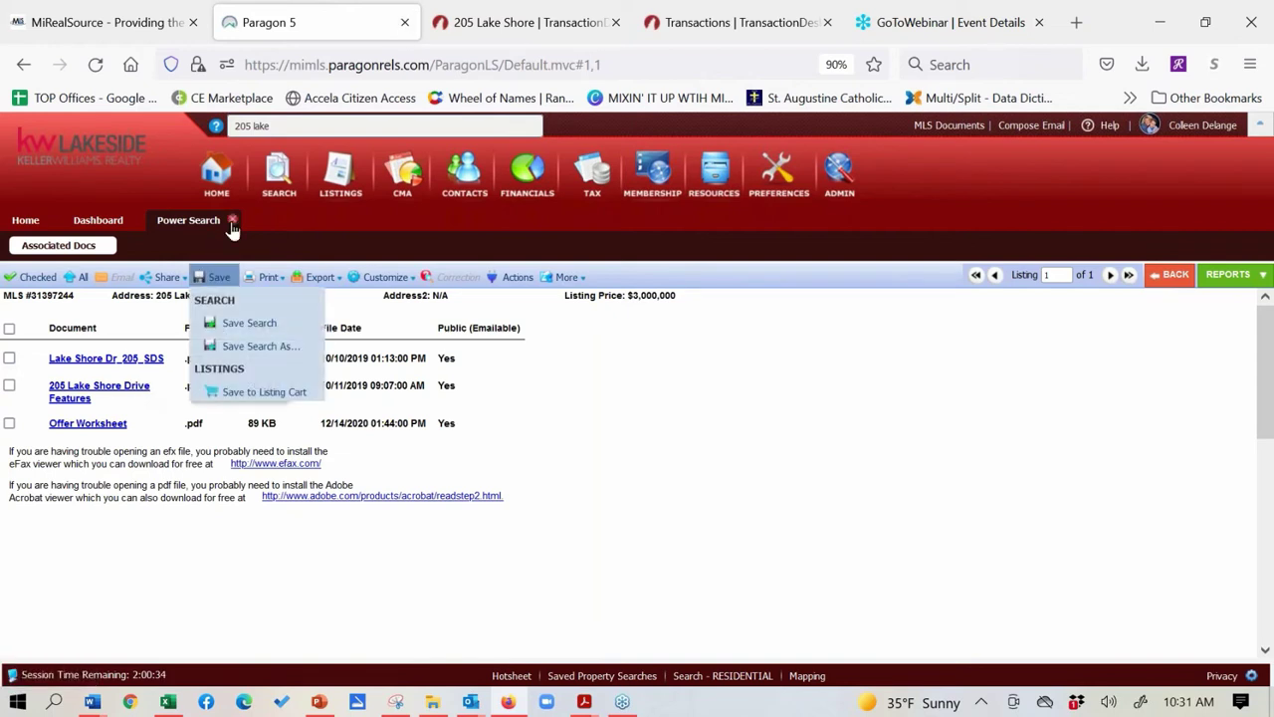
pyautogui.click(232, 221)
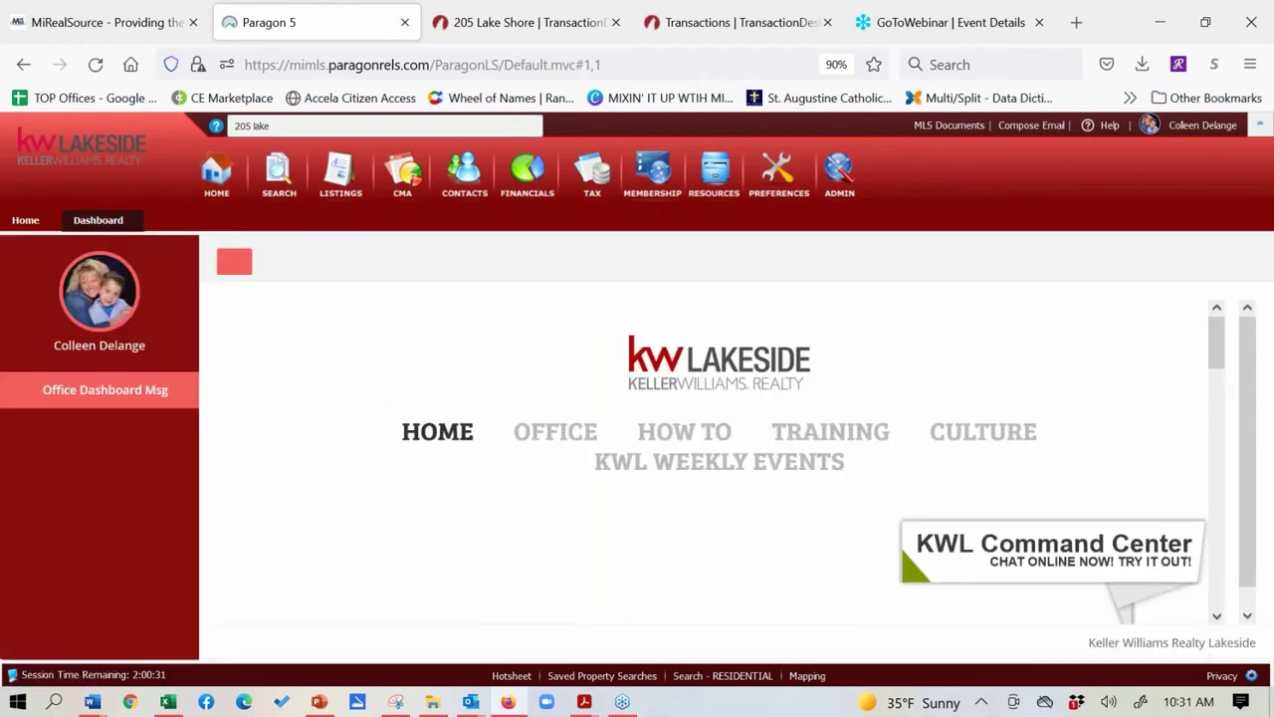
pyautogui.click(711, 22)
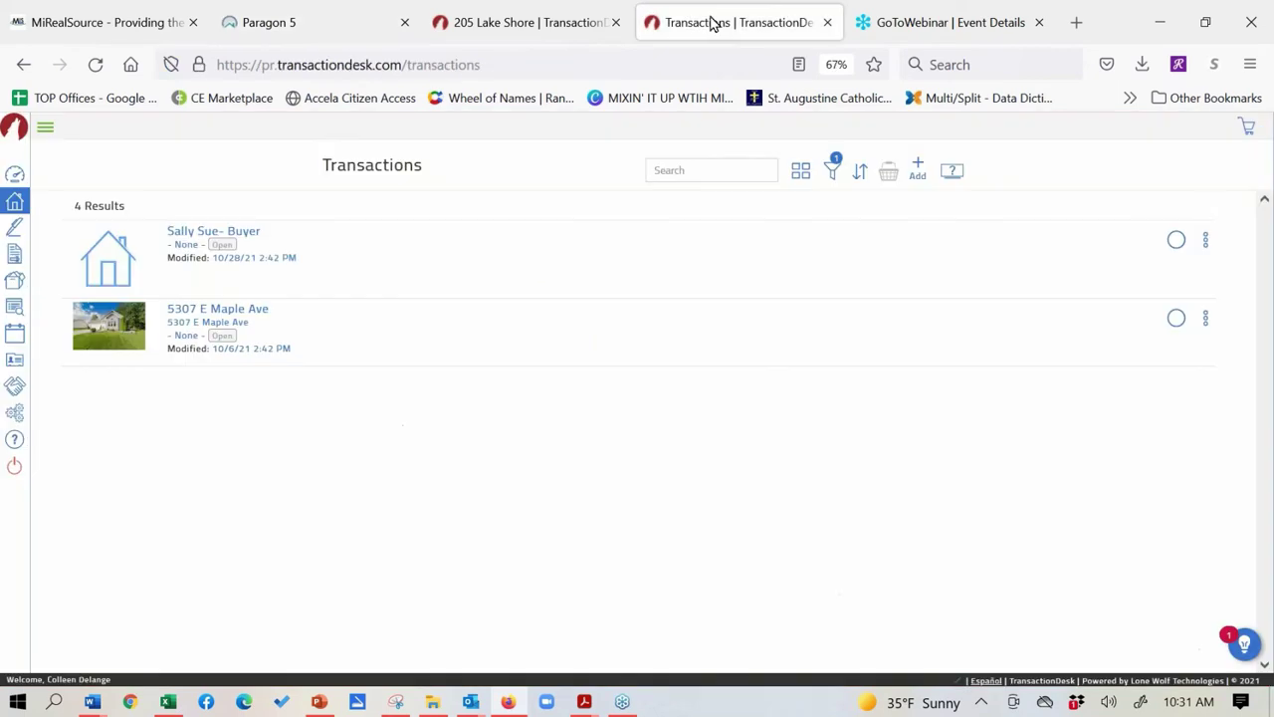
pyautogui.click(501, 24)
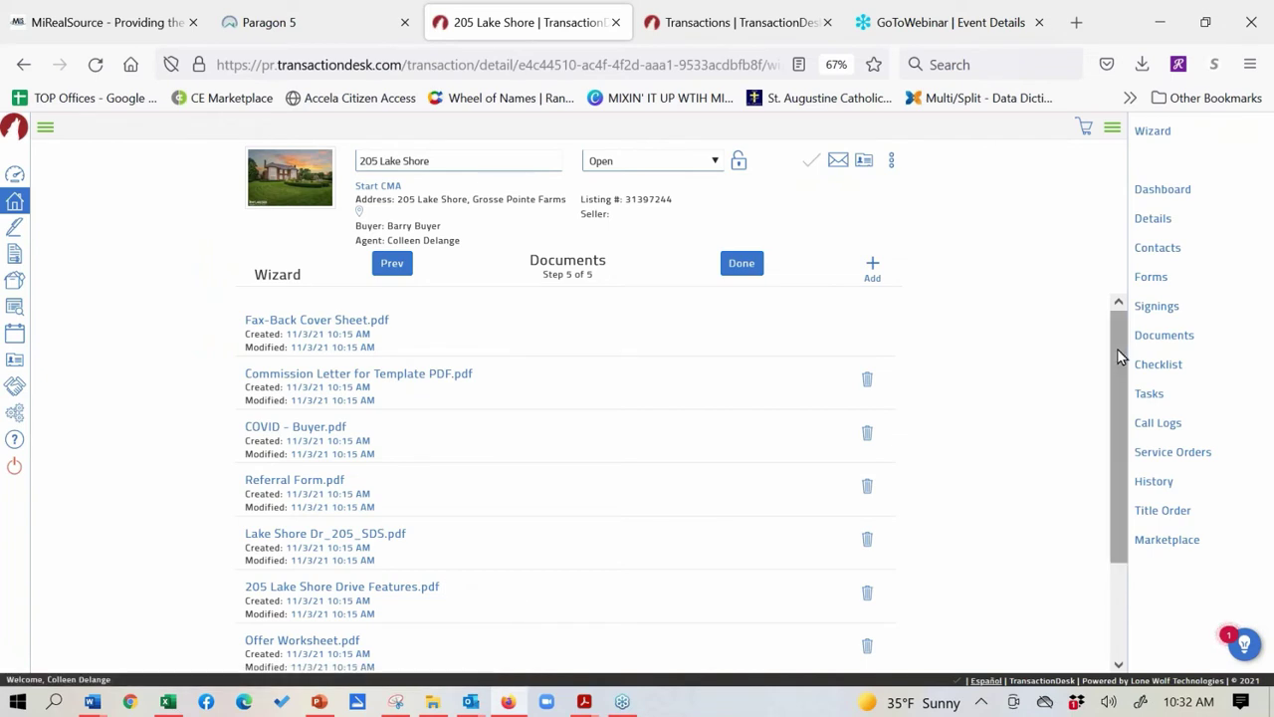
pyautogui.moveTo(1117, 349); pyautogui.dragTo(1122, 428)
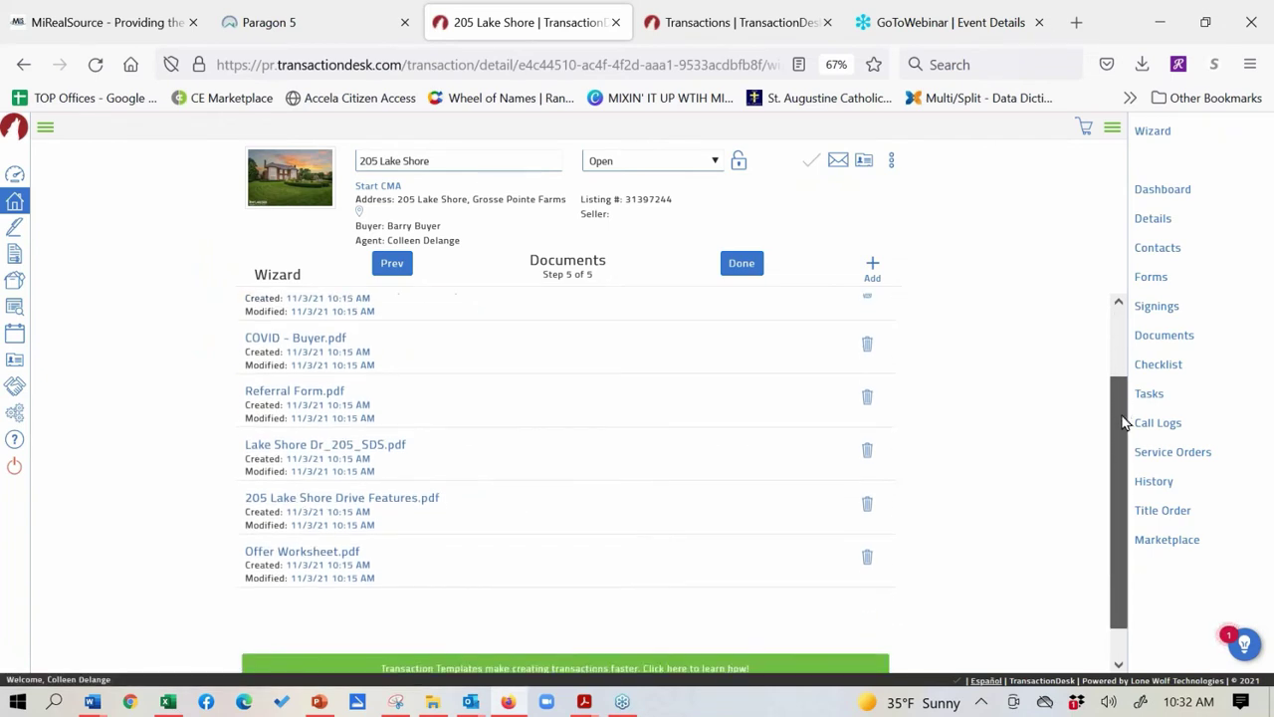
pyautogui.moveTo(1125, 430); pyautogui.dragTo(1125, 434)
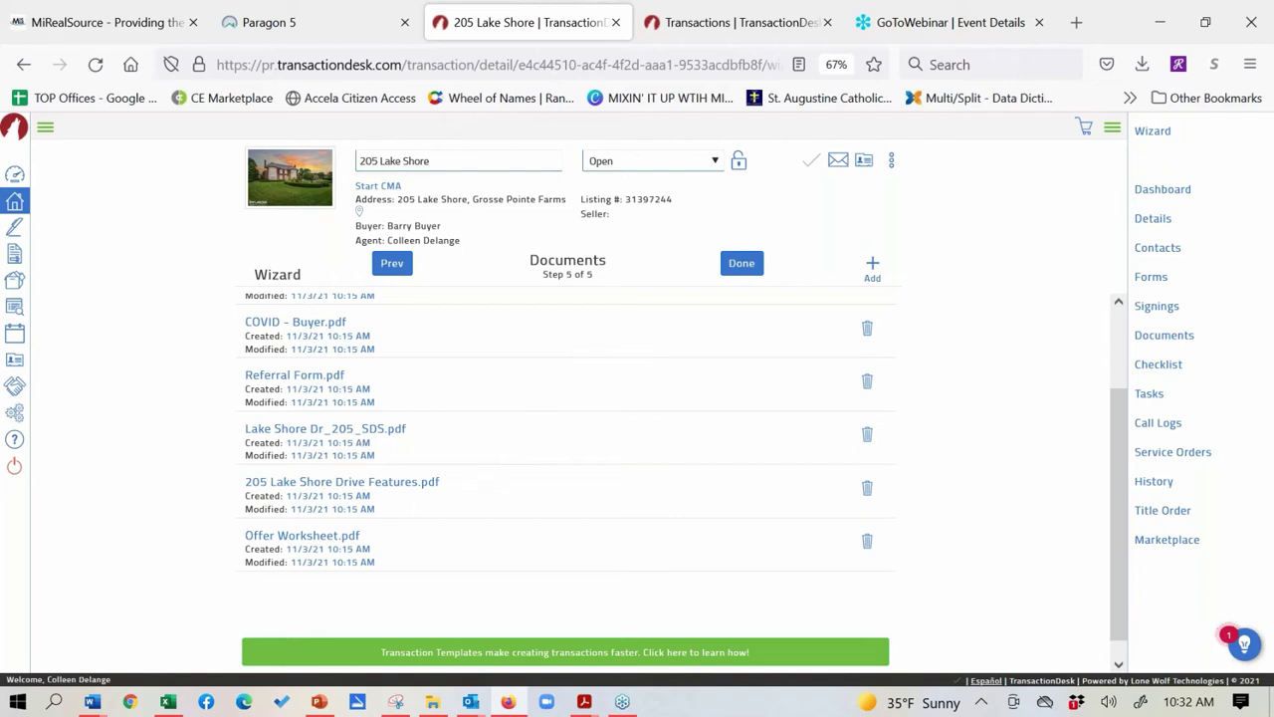
pyautogui.click(344, 430)
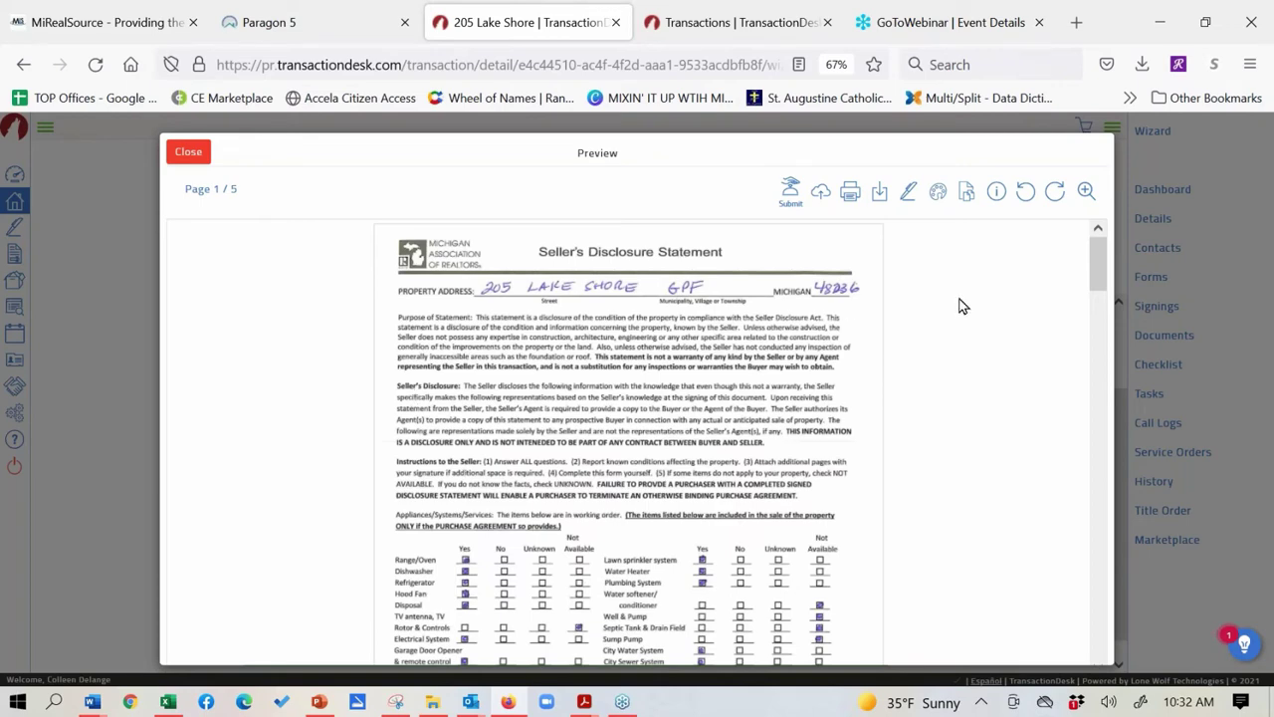
pyautogui.moveTo(1095, 264)
pyautogui.mouseDown()
pyautogui.moveTo(1097, 277)
pyautogui.moveTo(1094, 242)
pyautogui.mouseUp()
pyautogui.click(190, 155)
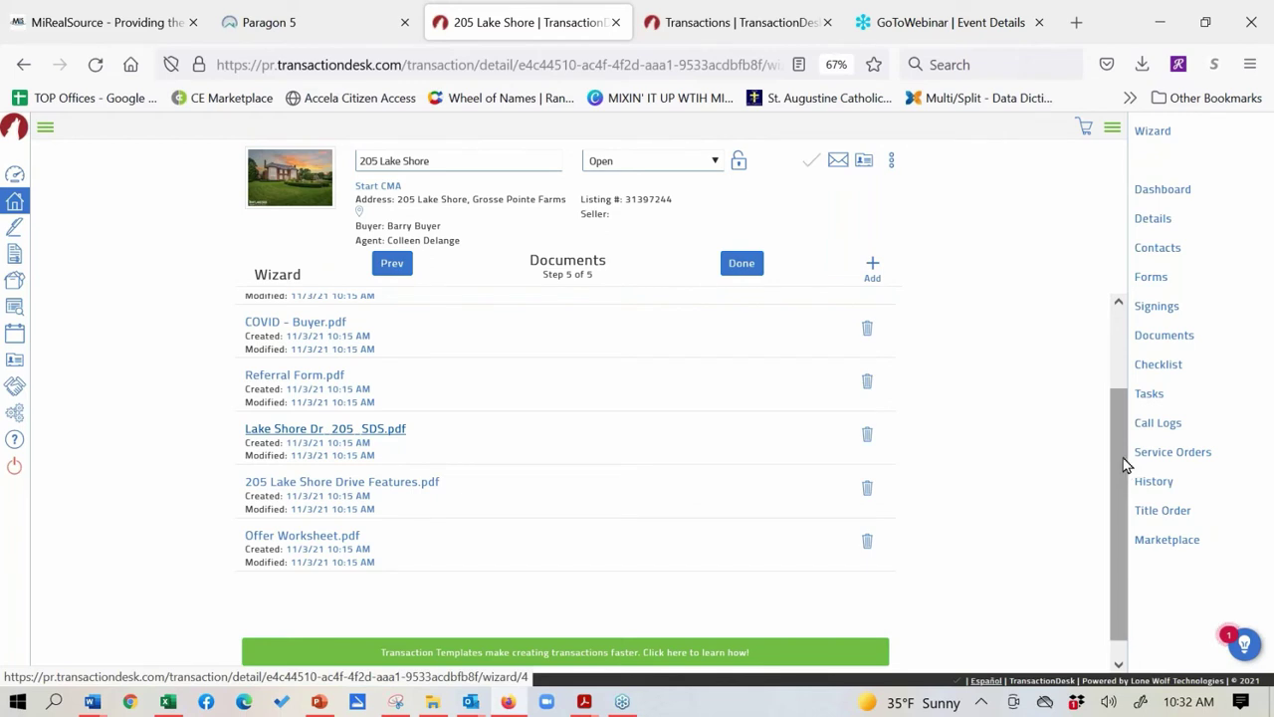
pyautogui.moveTo(1124, 461); pyautogui.dragTo(1113, 359)
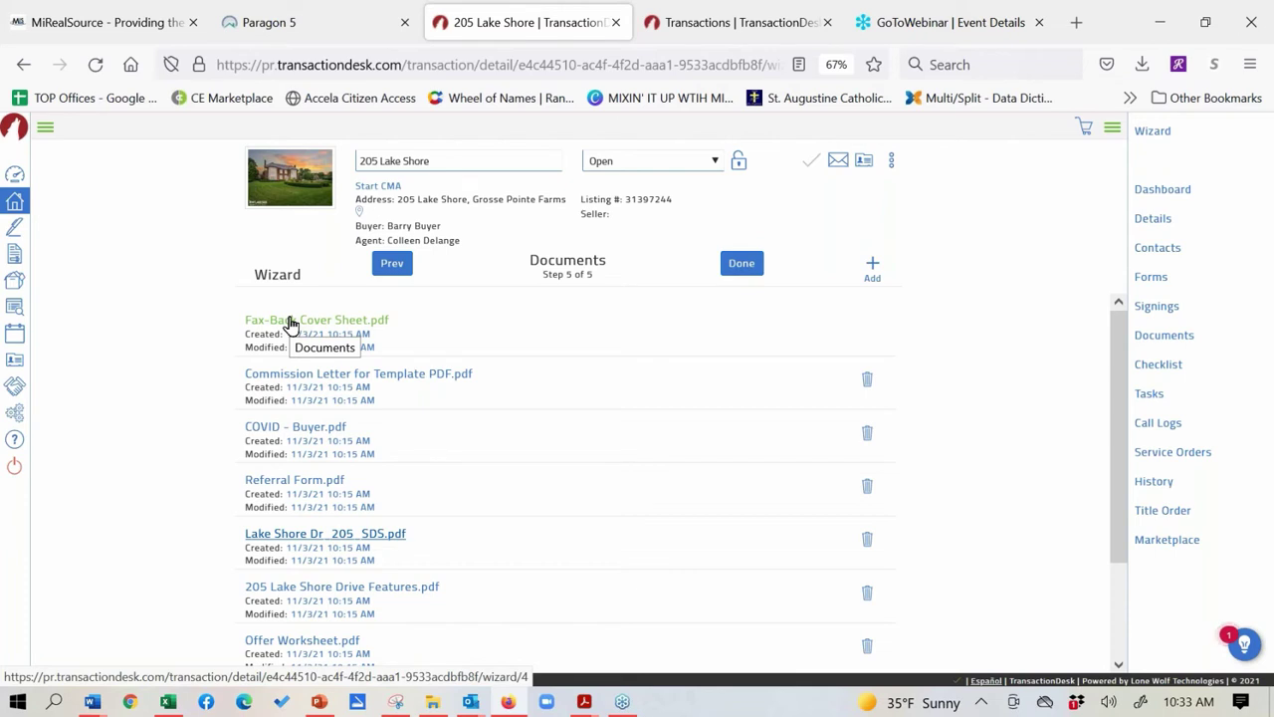
# Step: Preview Fax-Back Cover Sheet.pdf, scroll through its pages, then close the preview
pyautogui.click(289, 321)
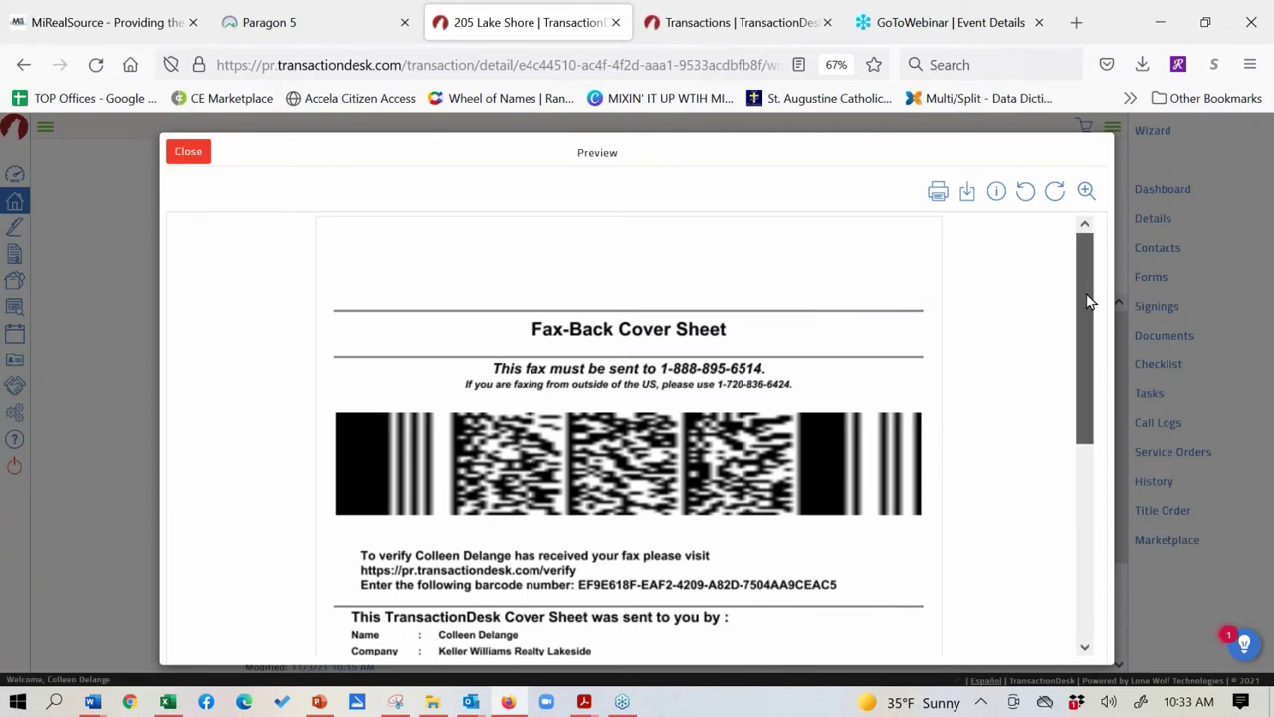
pyautogui.moveTo(1087, 295); pyautogui.dragTo(1091, 363)
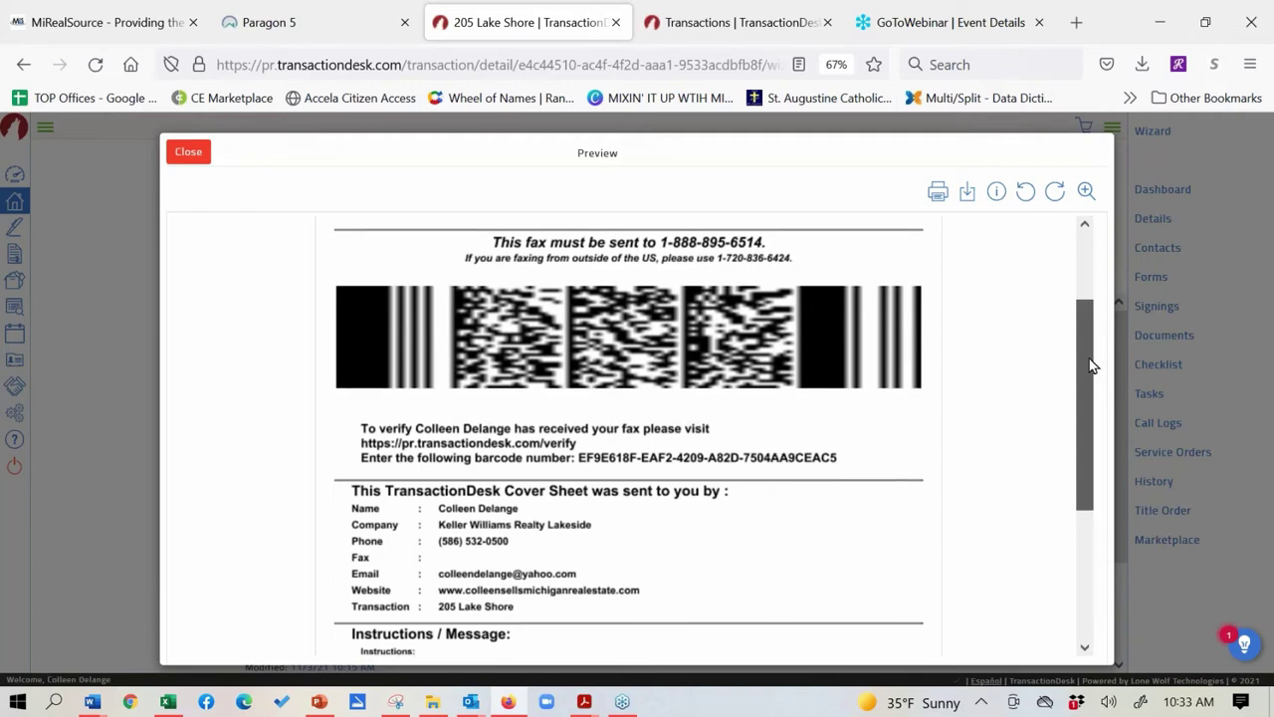
pyautogui.scroll(-1, 1091, 363)
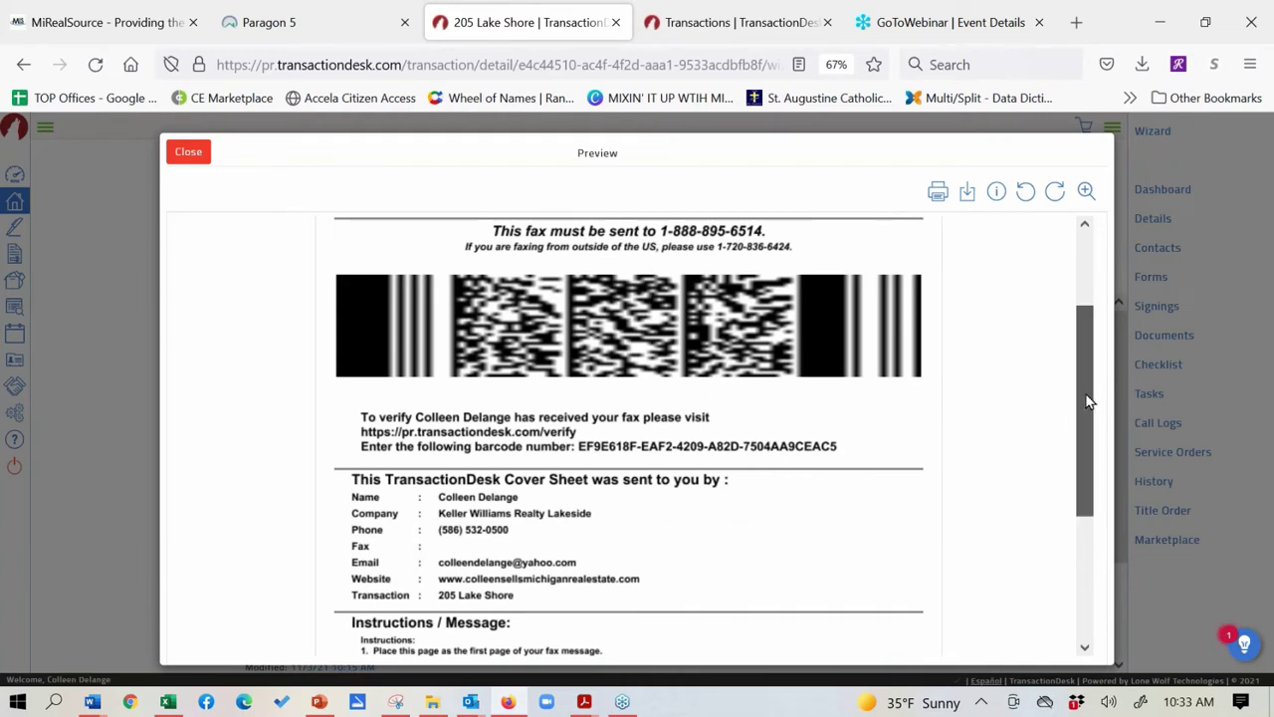
pyautogui.scroll(-1, 1086, 398)
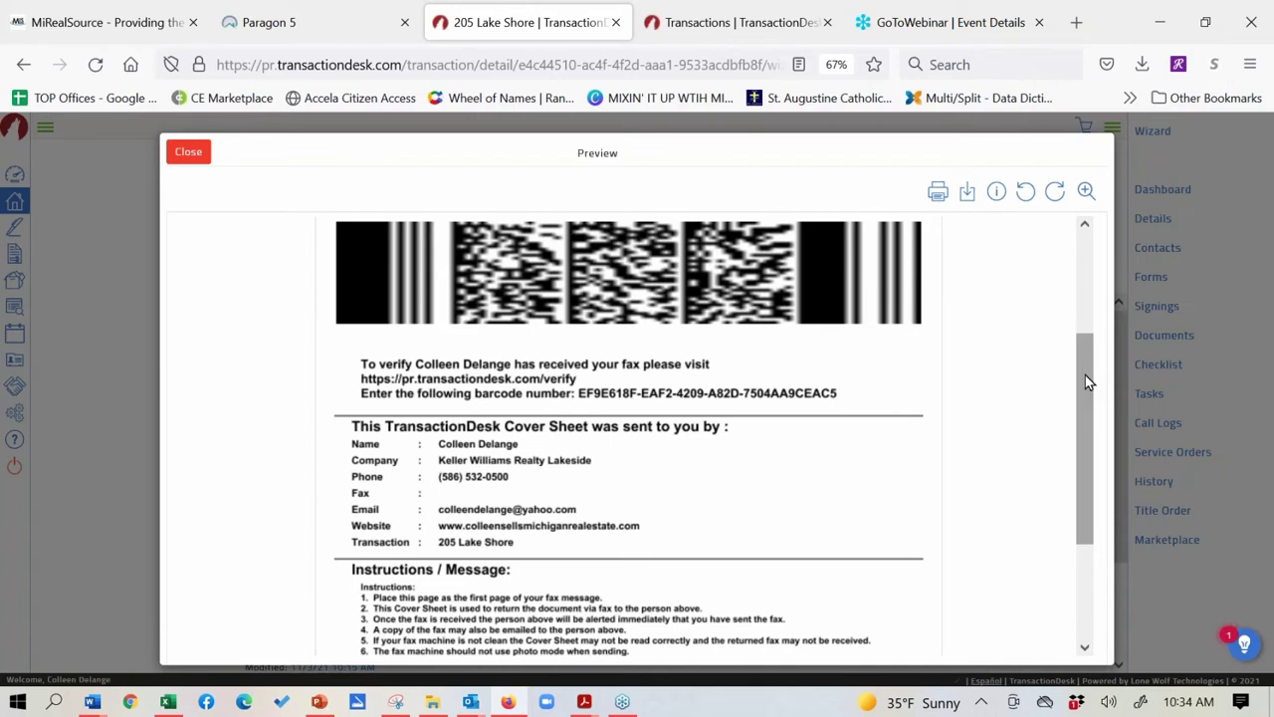
pyautogui.moveTo(1087, 382); pyautogui.dragTo(1086, 326)
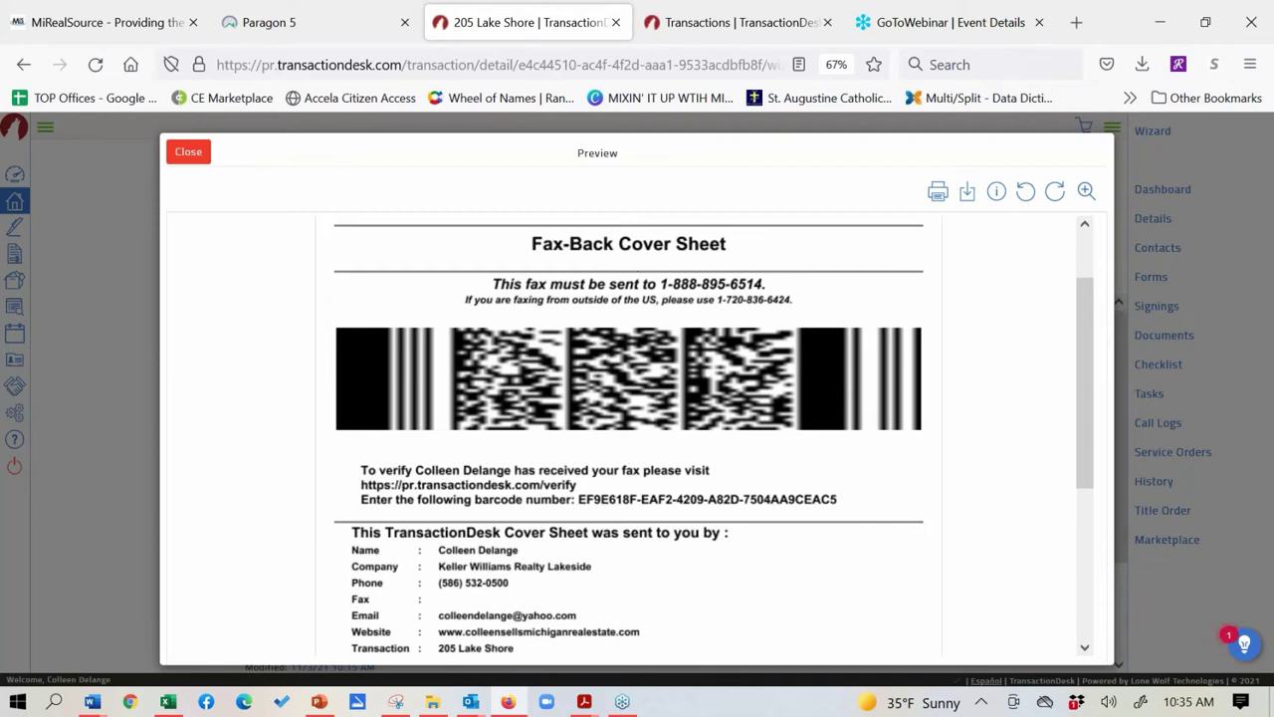
pyautogui.click(189, 155)
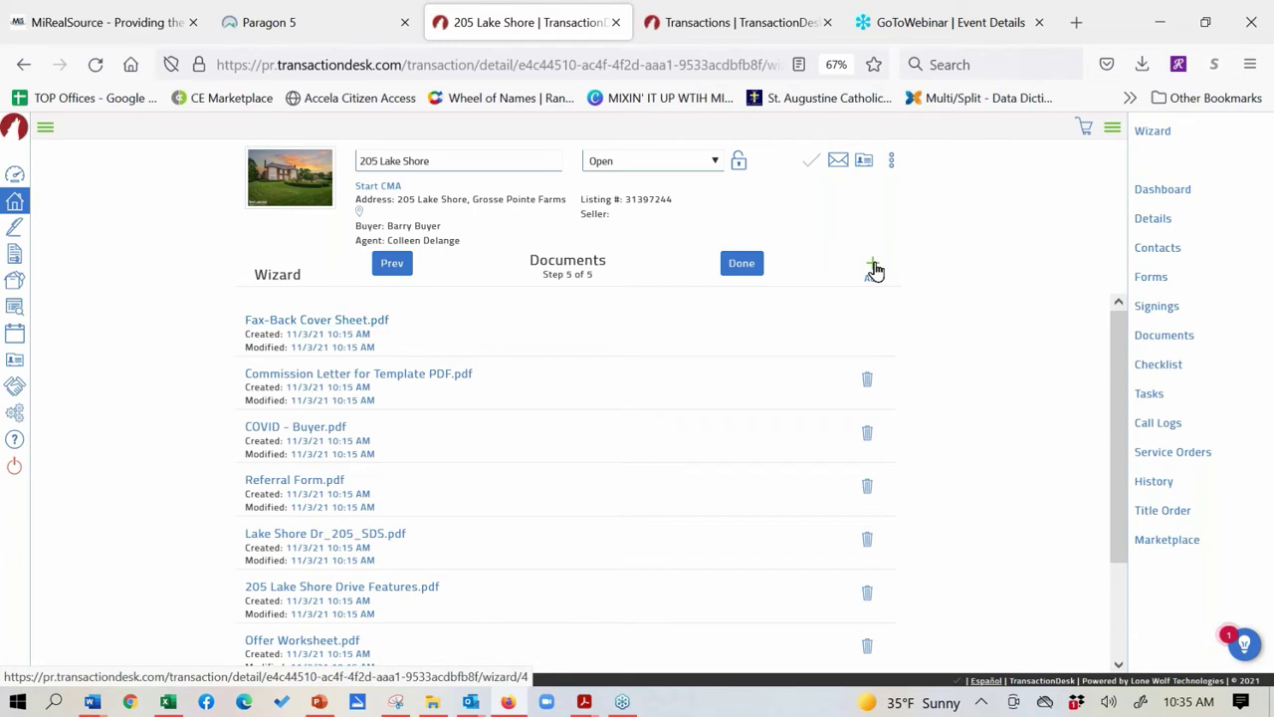
# Step: Add Wheat Thanksgiving Things Thanksgiving Poster(2).pdf from Firefox Downloads to the Drag & Drop upload zone
pyautogui.click(874, 267)
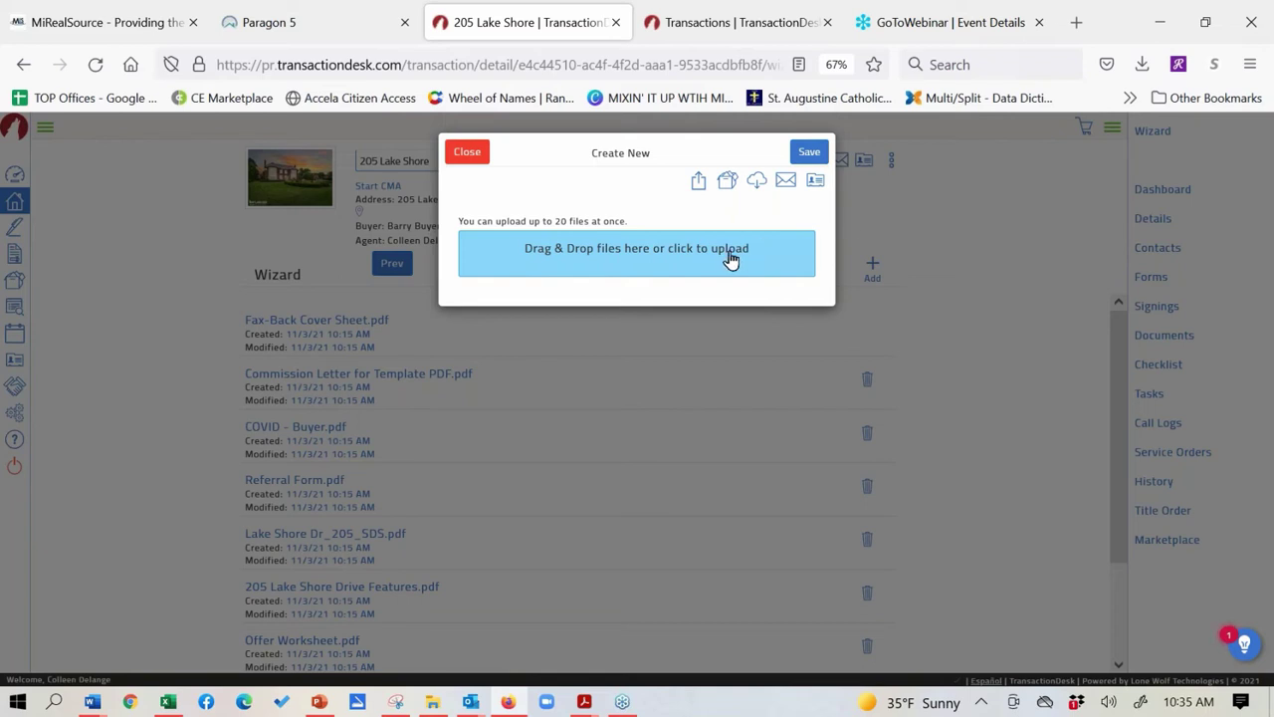
pyautogui.click(1142, 64)
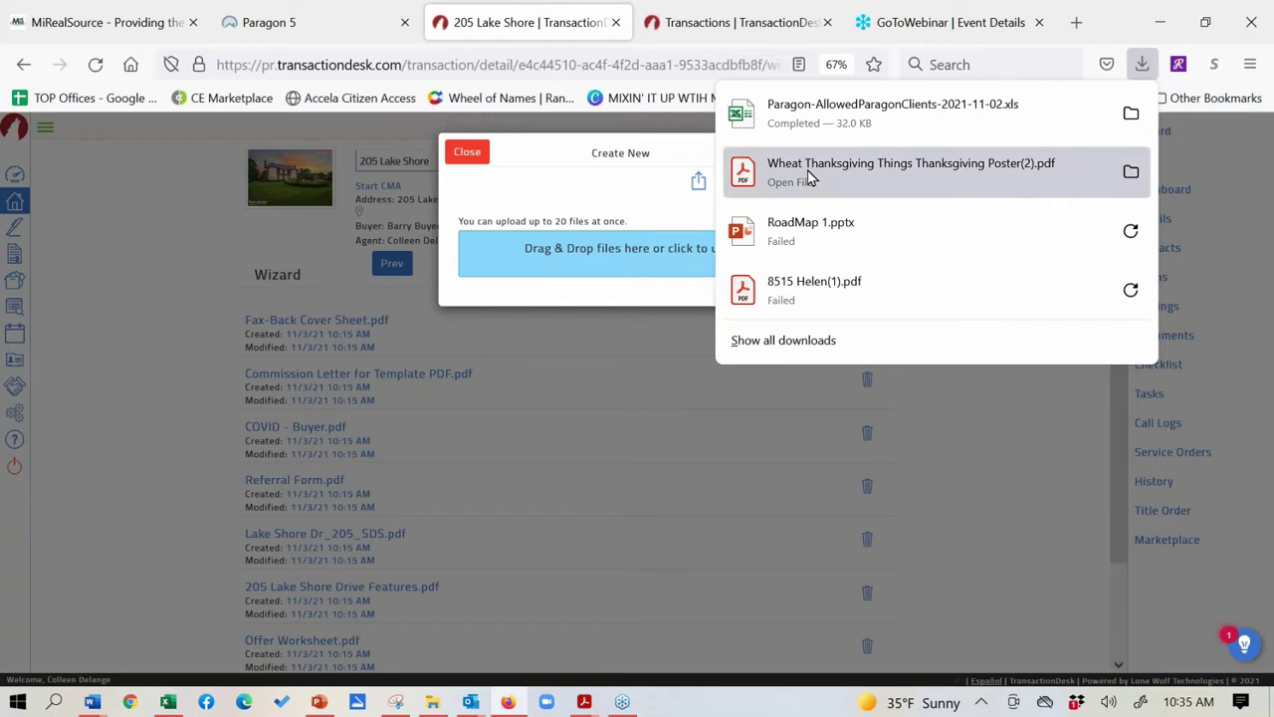
pyautogui.moveTo(810, 177); pyautogui.dragTo(636, 245)
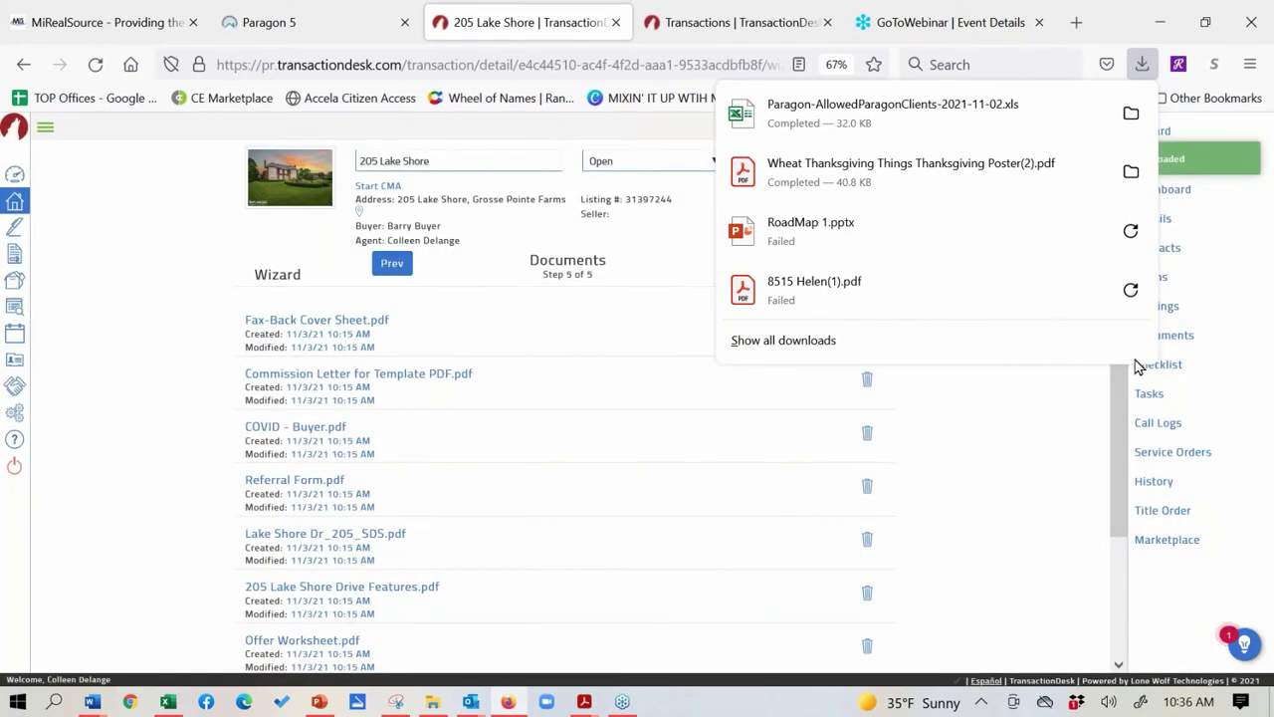
pyautogui.moveTo(1114, 391); pyautogui.dragTo(1111, 479)
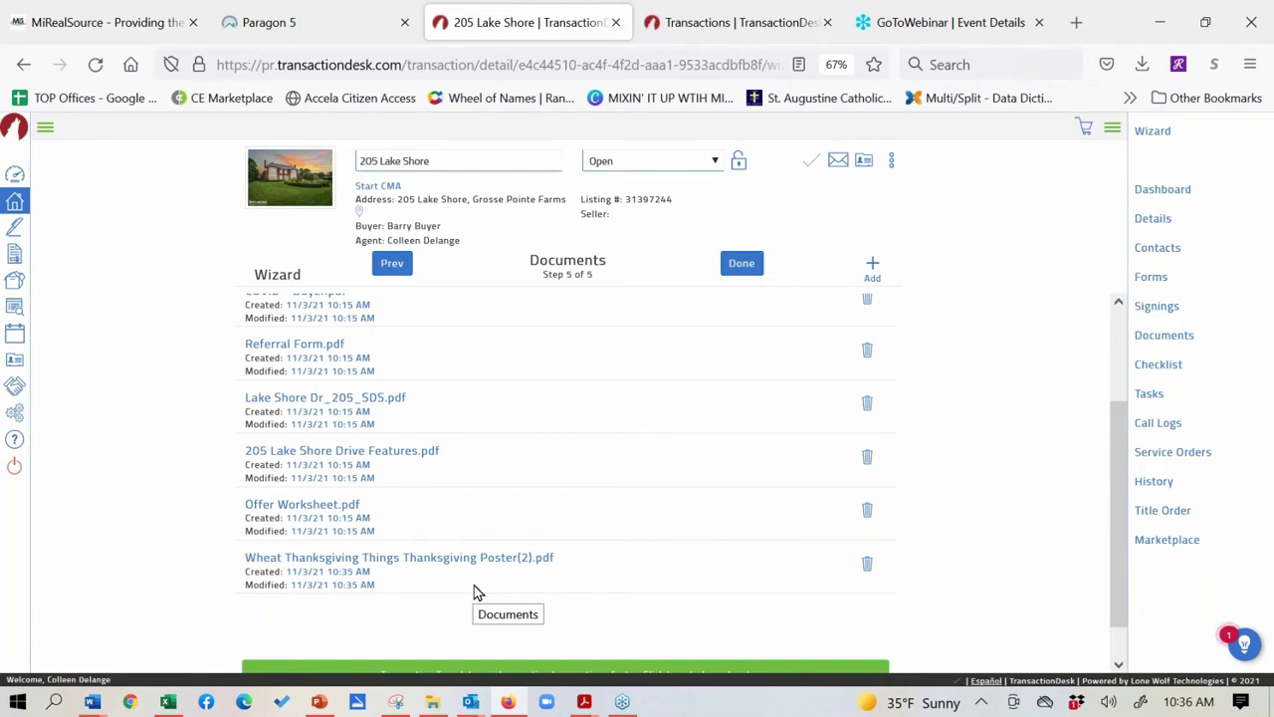
pyautogui.click(873, 269)
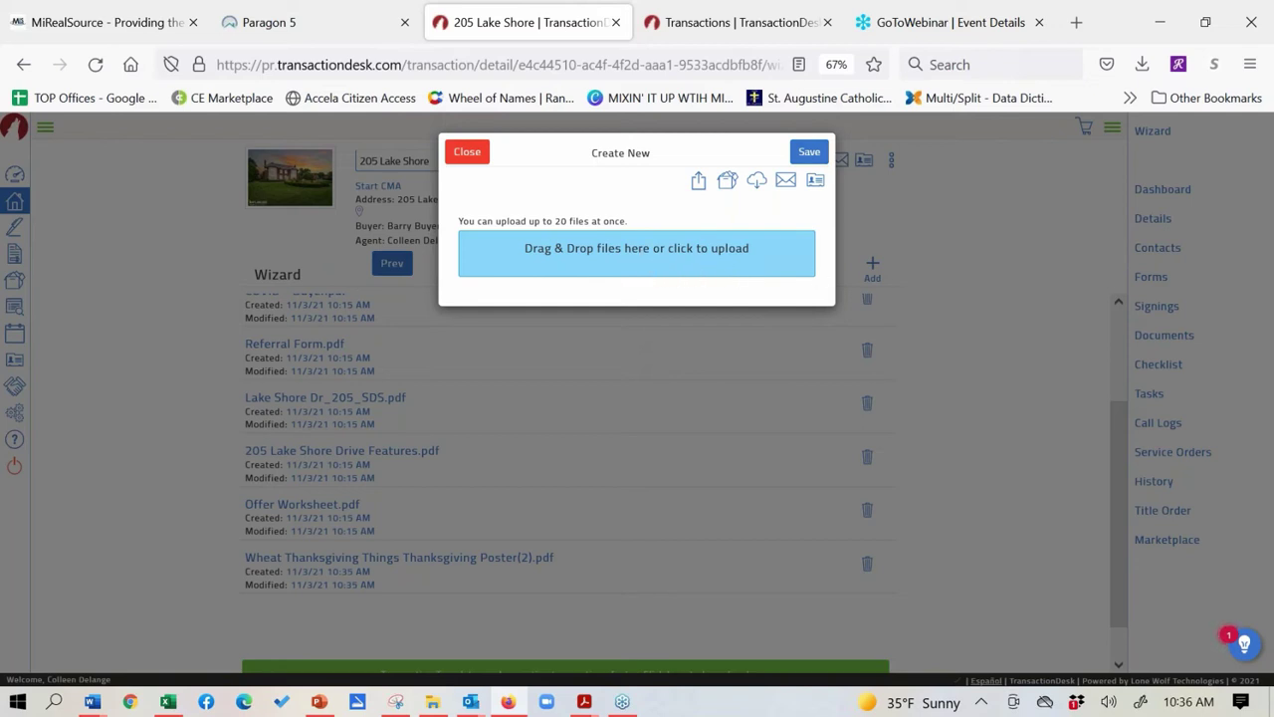
pyautogui.click(637, 248)
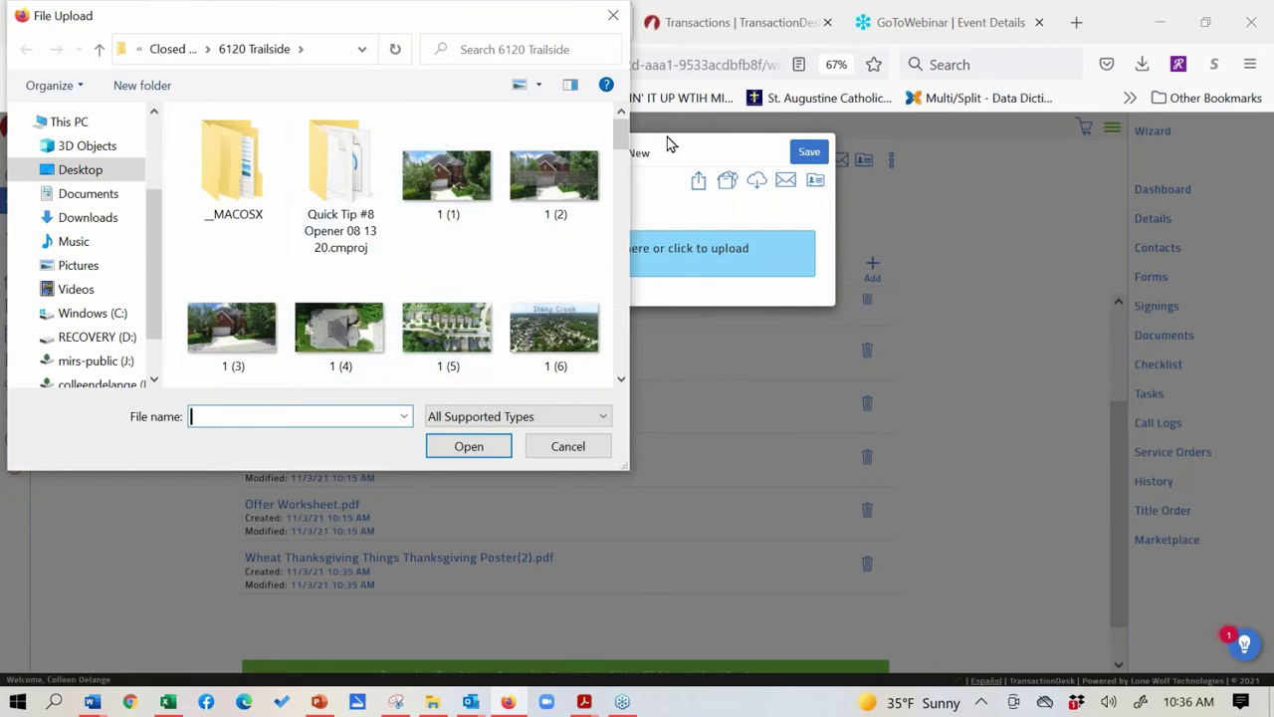
pyautogui.moveTo(619, 140); pyautogui.dragTo(624, 184)
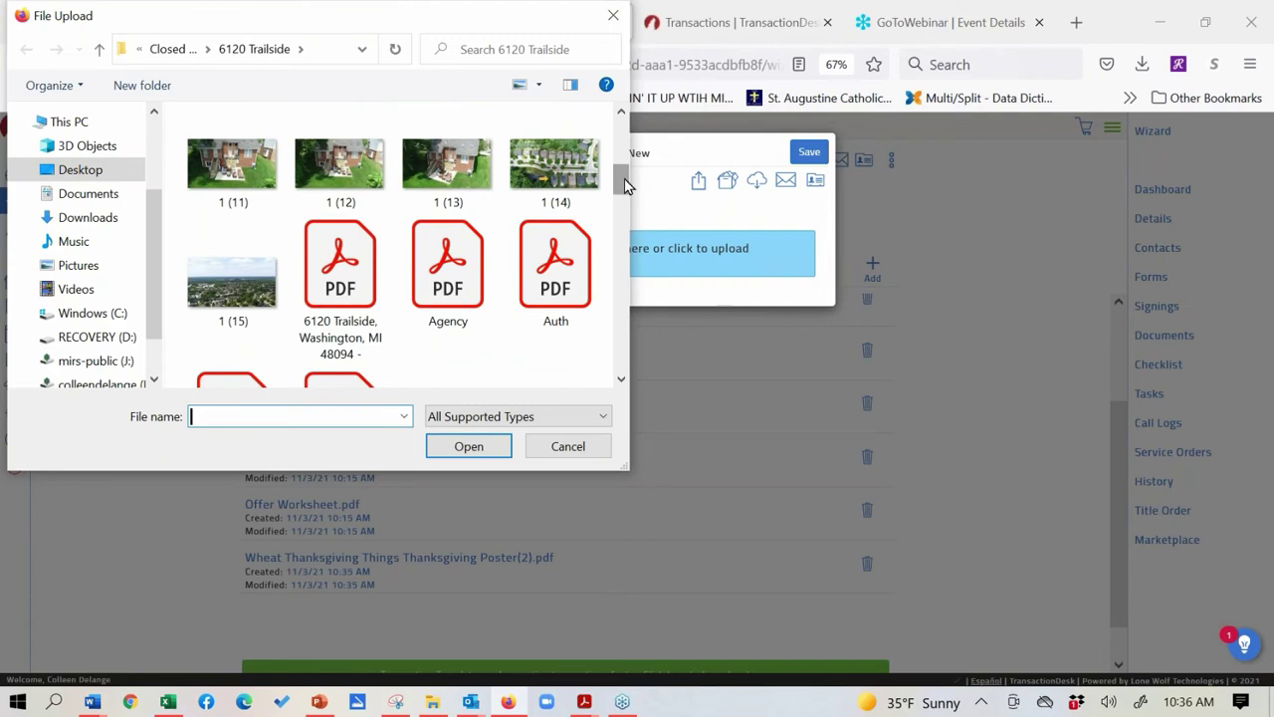
pyautogui.click(456, 291)
pyautogui.keyDown('ctrl'); pyautogui.click(554, 278); pyautogui.keyUp('ctrl')
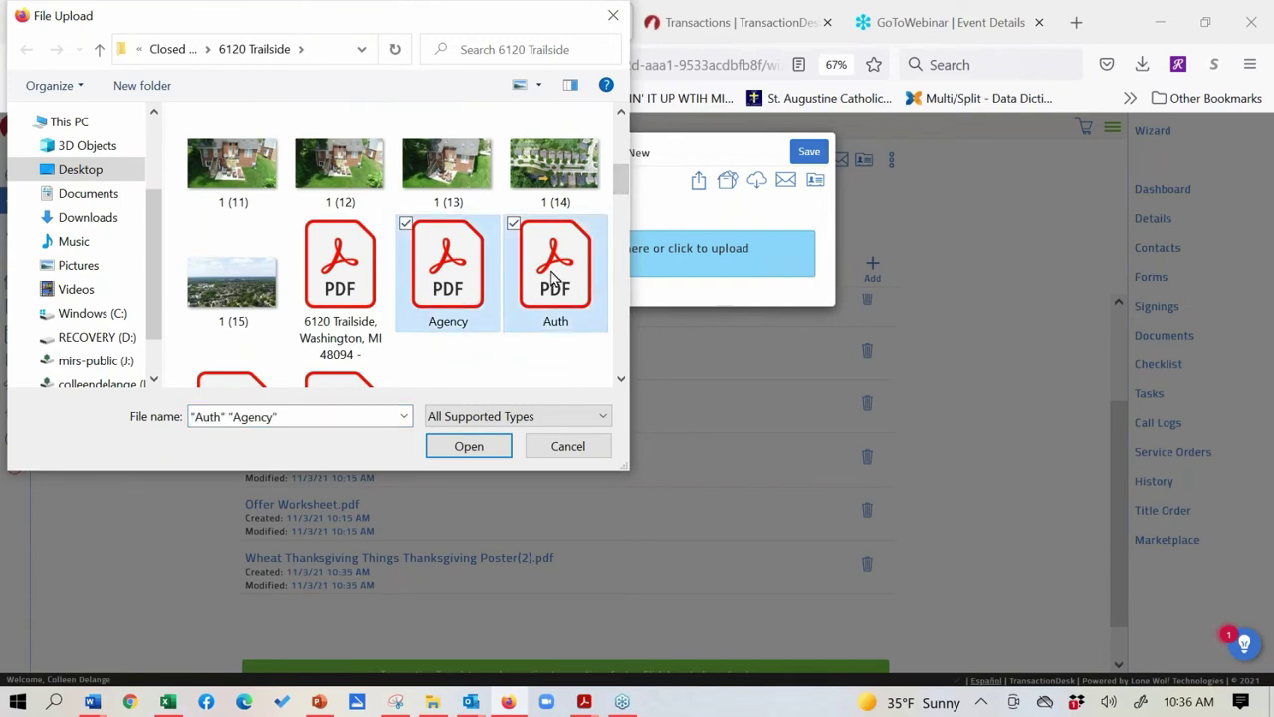
pyautogui.moveTo(553, 278); pyautogui.dragTo(715, 265)
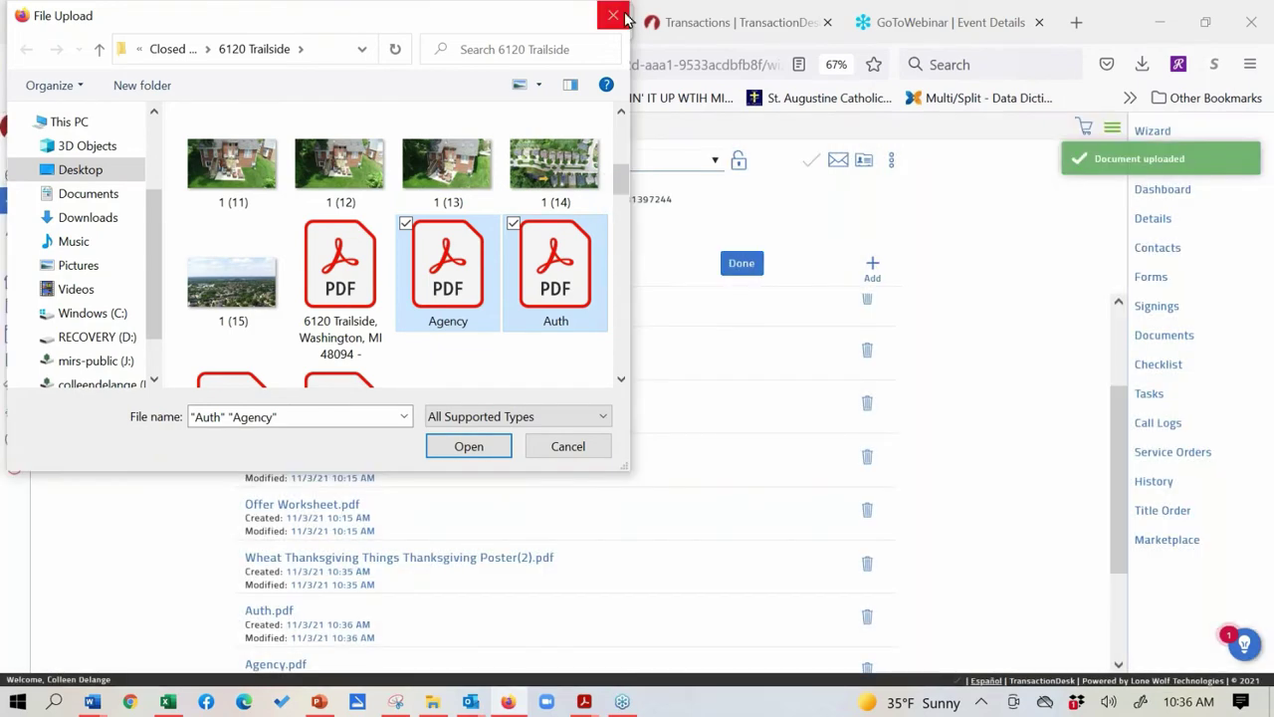
pyautogui.click(621, 16)
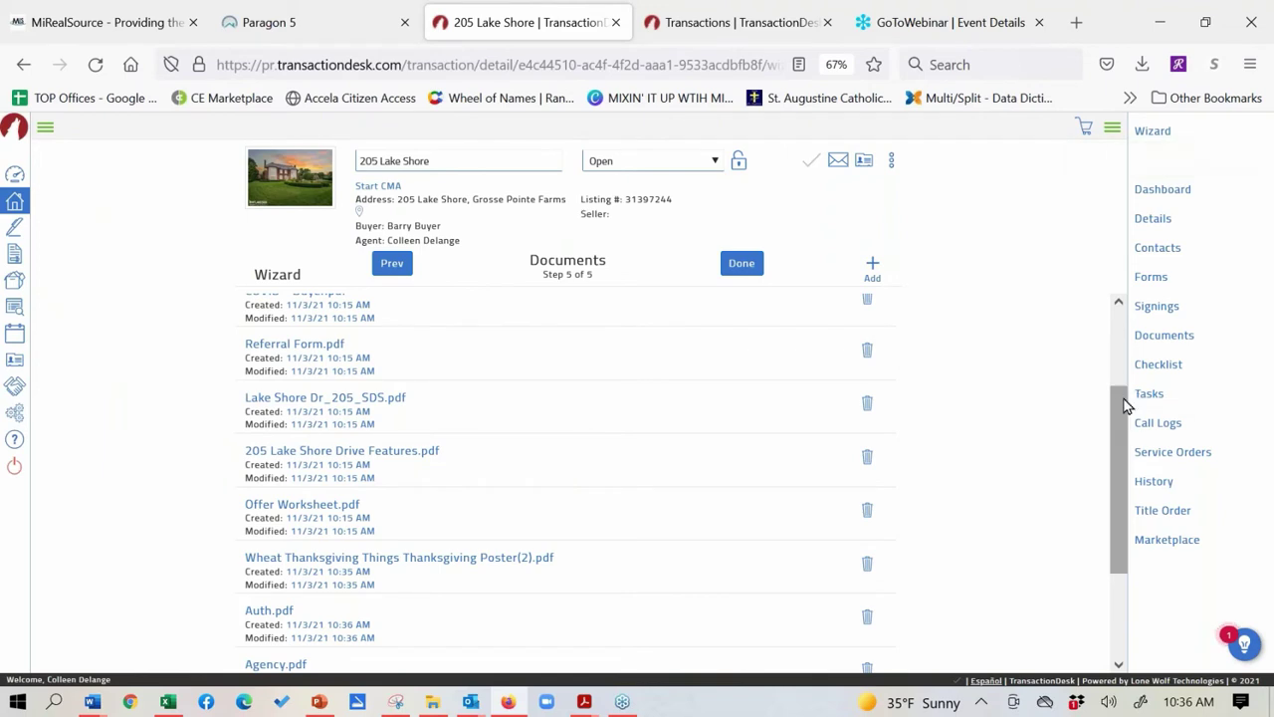
pyautogui.moveTo(1116, 403); pyautogui.dragTo(1113, 518)
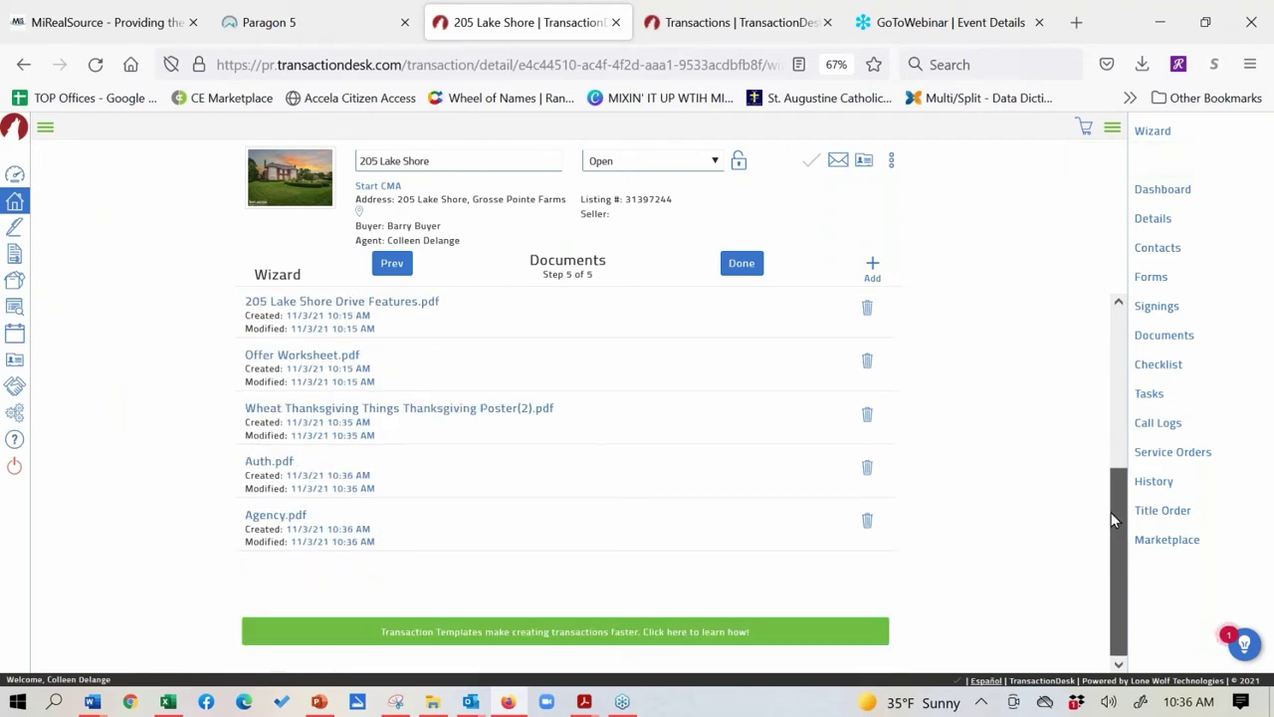
pyautogui.moveTo(1113, 519); pyautogui.dragTo(1110, 267)
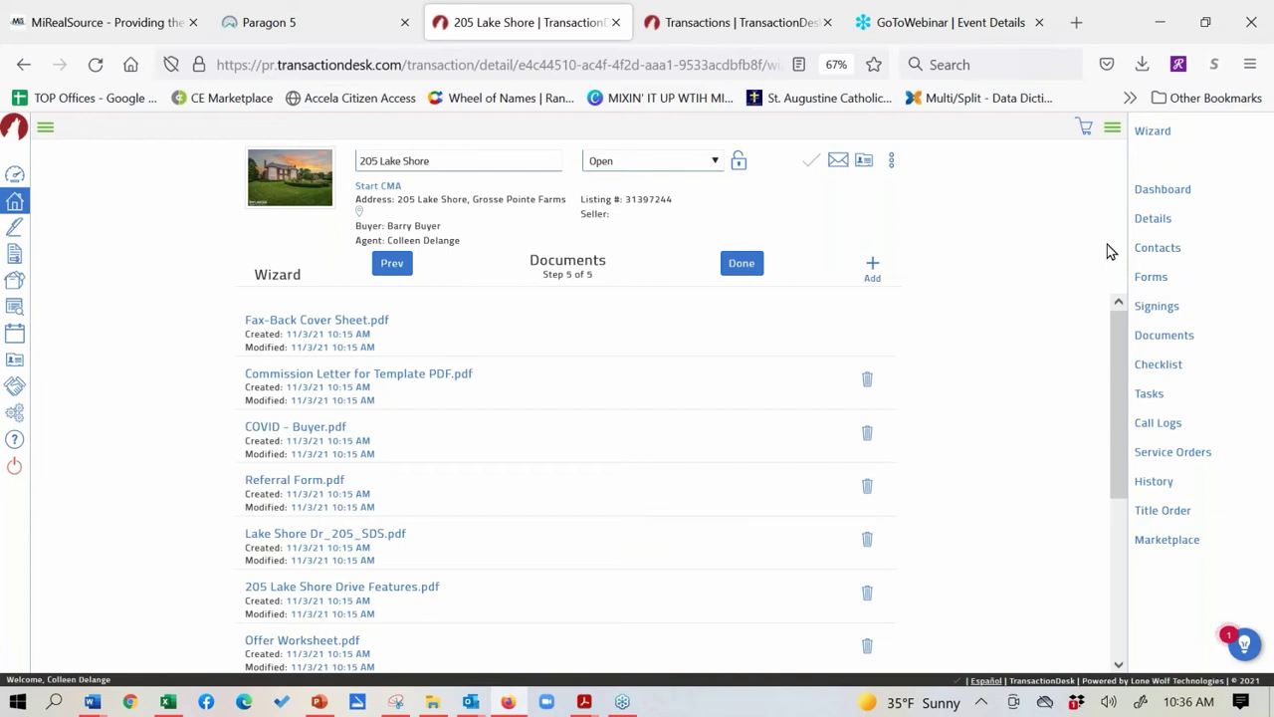
pyautogui.click(742, 264)
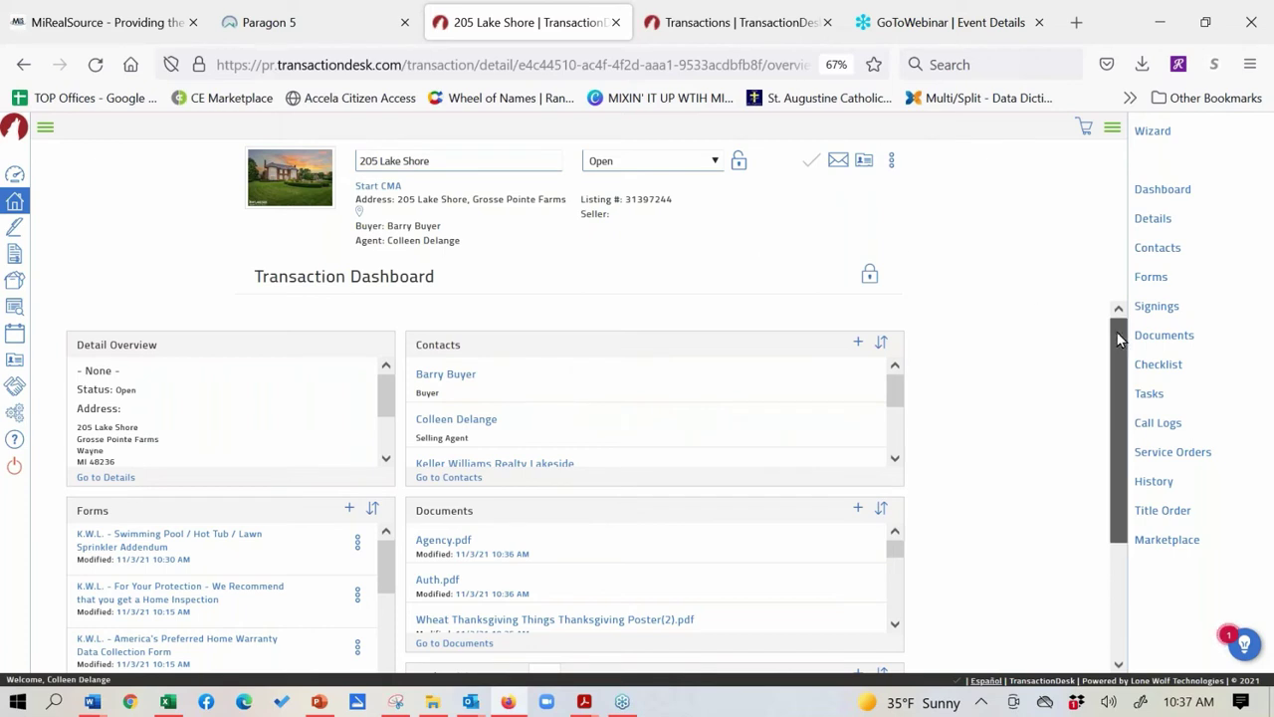
pyautogui.moveTo(1118, 339)
pyautogui.mouseDown()
pyautogui.moveTo(1130, 456)
pyautogui.moveTo(1110, 337)
pyautogui.mouseUp()
pyautogui.moveTo(1111, 337); pyautogui.dragTo(1119, 427)
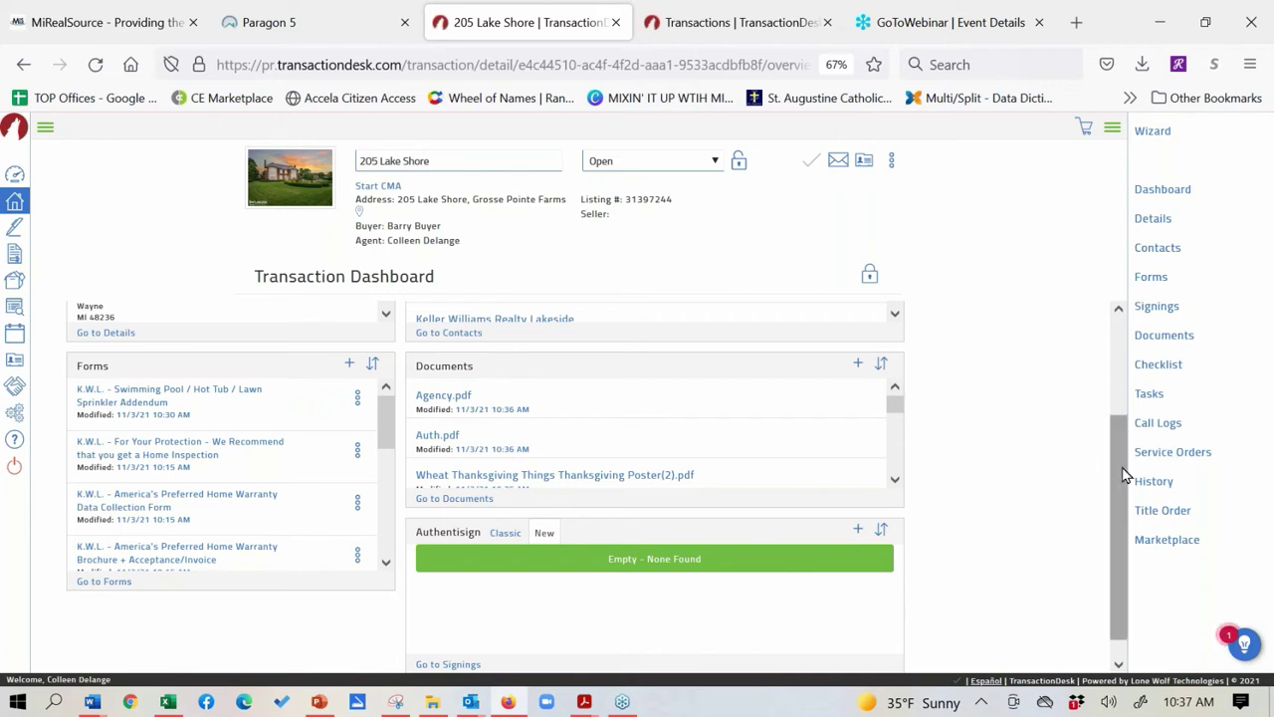
pyautogui.moveTo(1123, 475); pyautogui.dragTo(1123, 351)
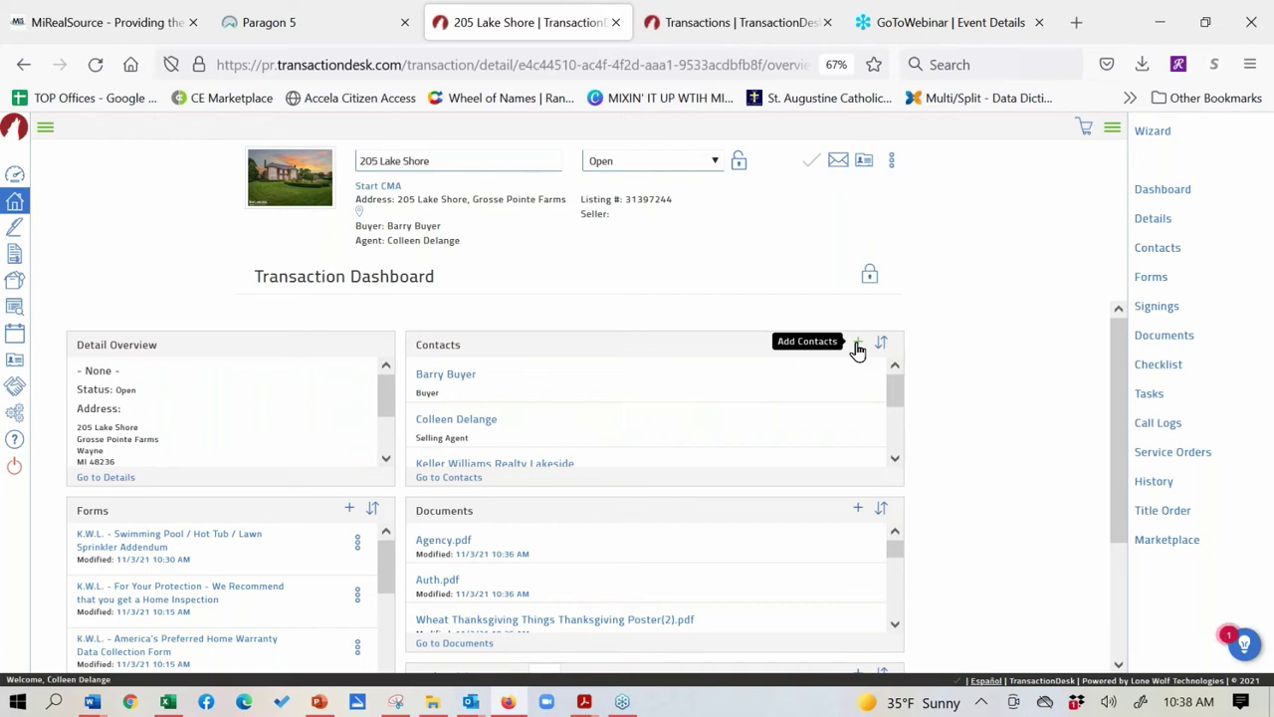
pyautogui.click(854, 342)
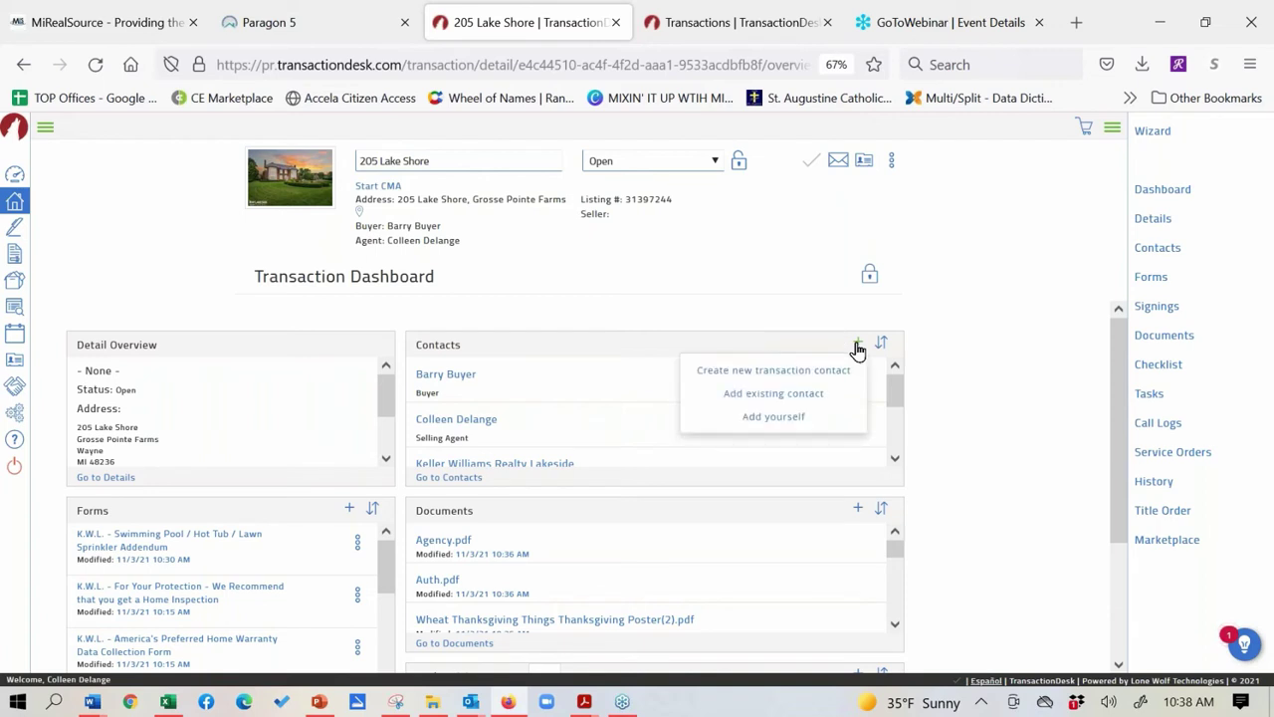
pyautogui.click(803, 375)
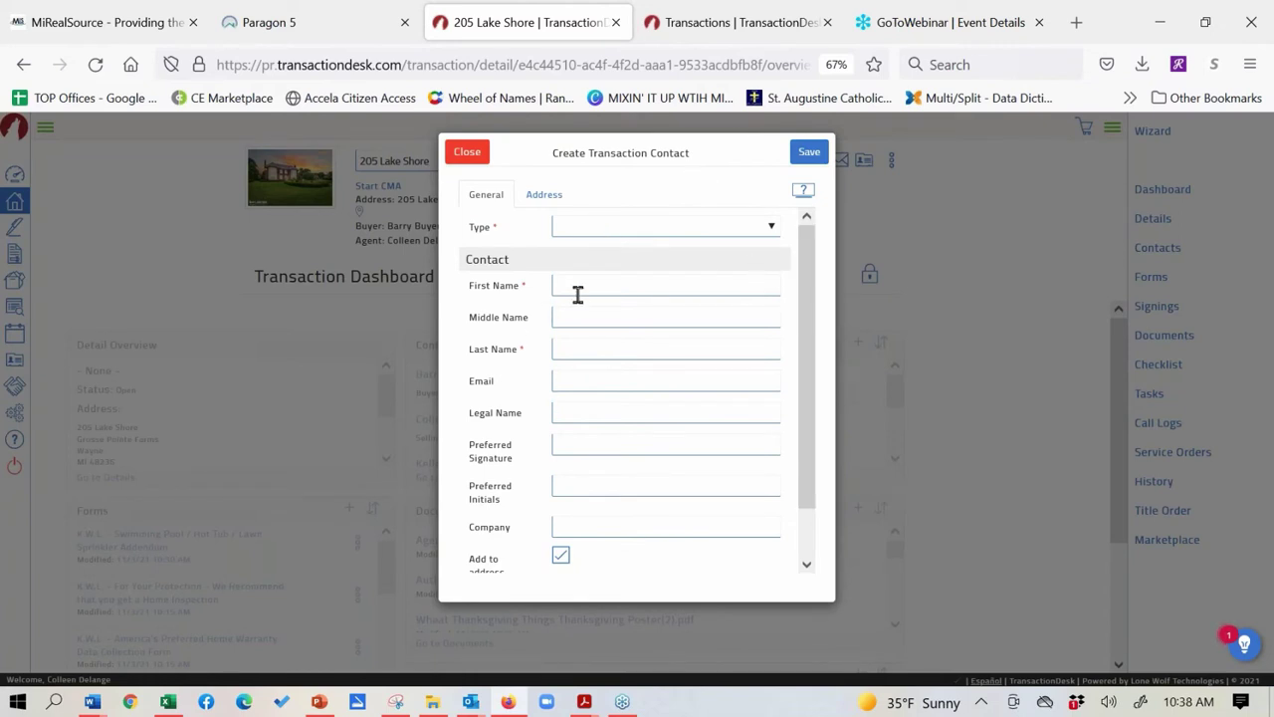
pyautogui.click(473, 154)
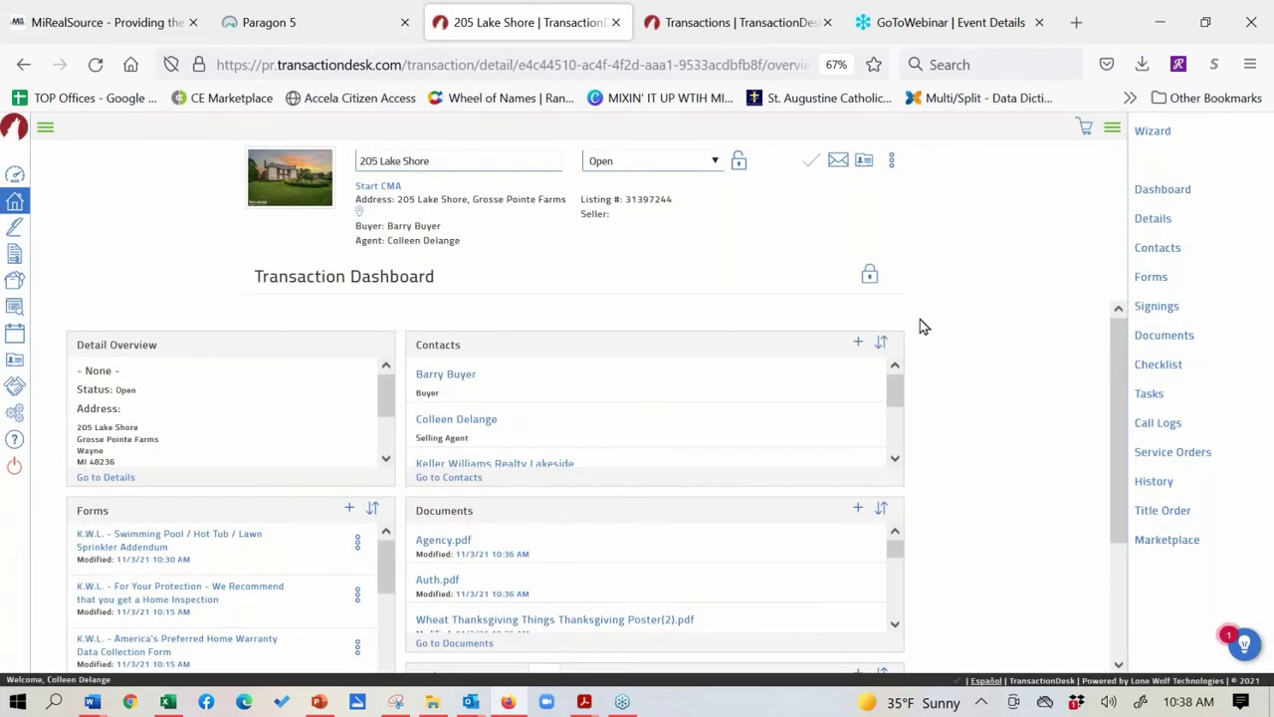
# Step: Unlock the dashboard layout, drag in Checklists, and remove the Checklist items status panel
pyautogui.click(869, 275)
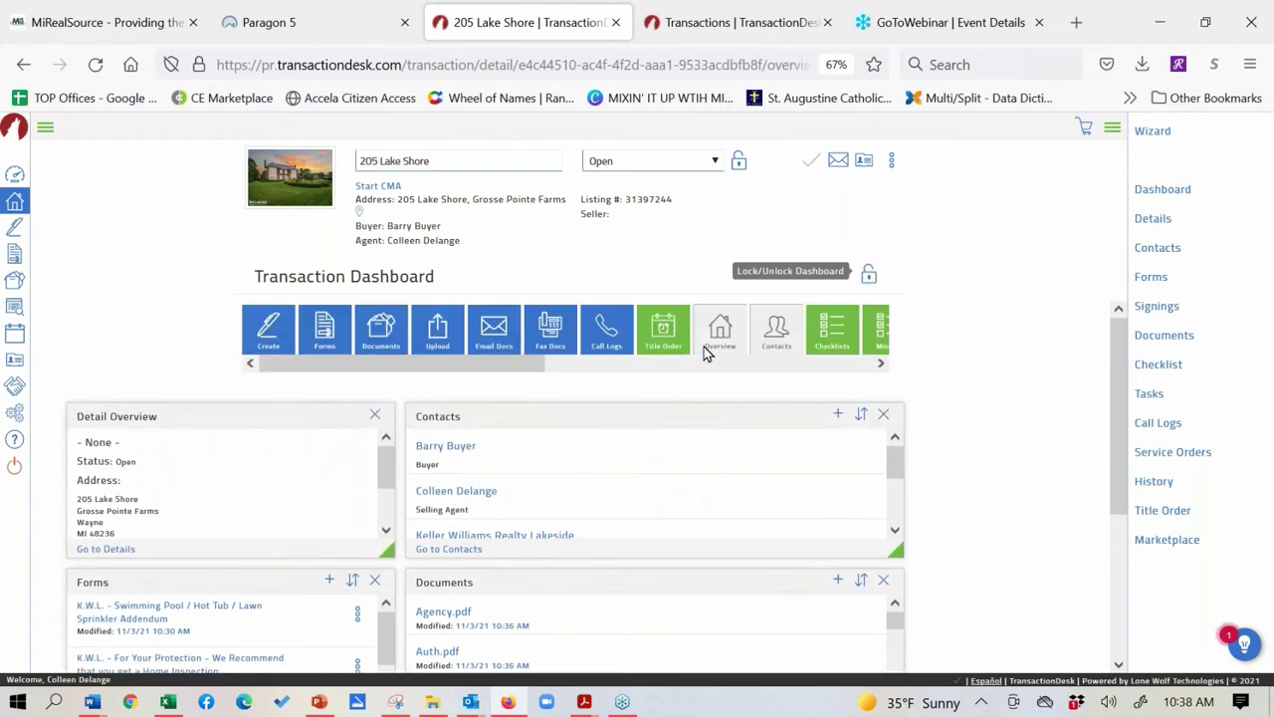
pyautogui.moveTo(832, 313); pyautogui.dragTo(973, 465)
pyautogui.moveTo(1121, 356); pyautogui.dragTo(1132, 499)
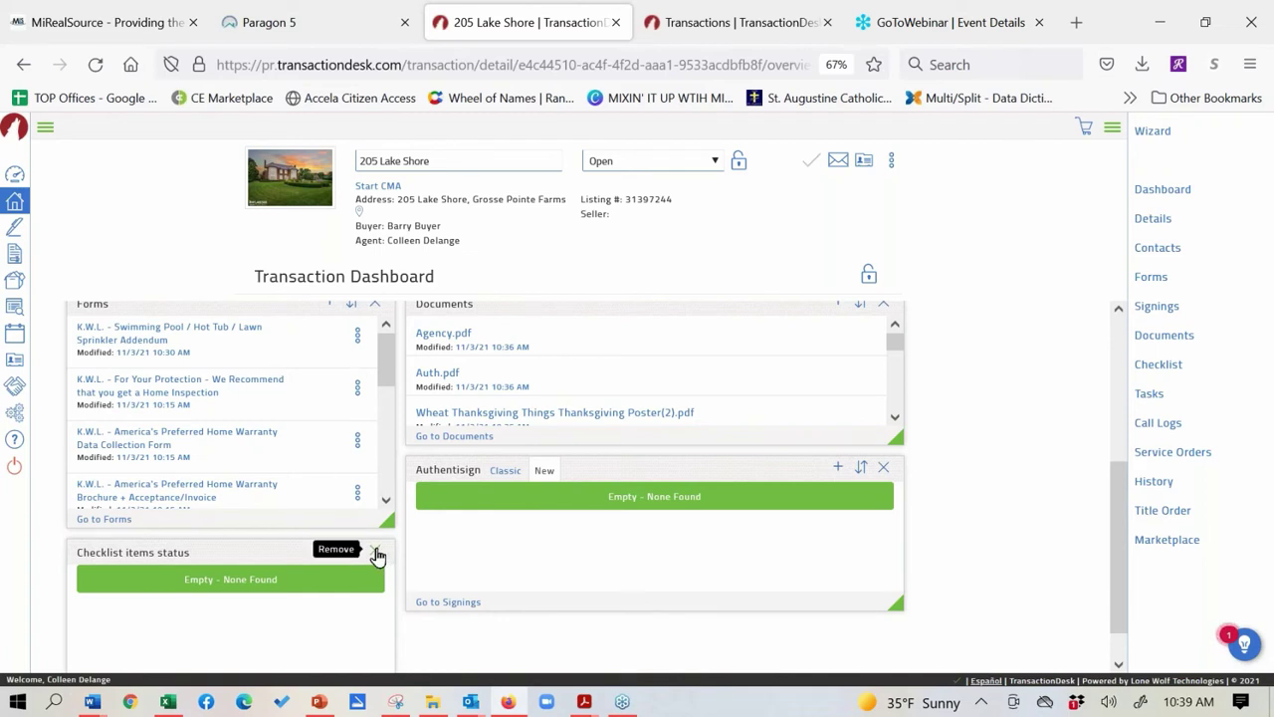
pyautogui.click(377, 554)
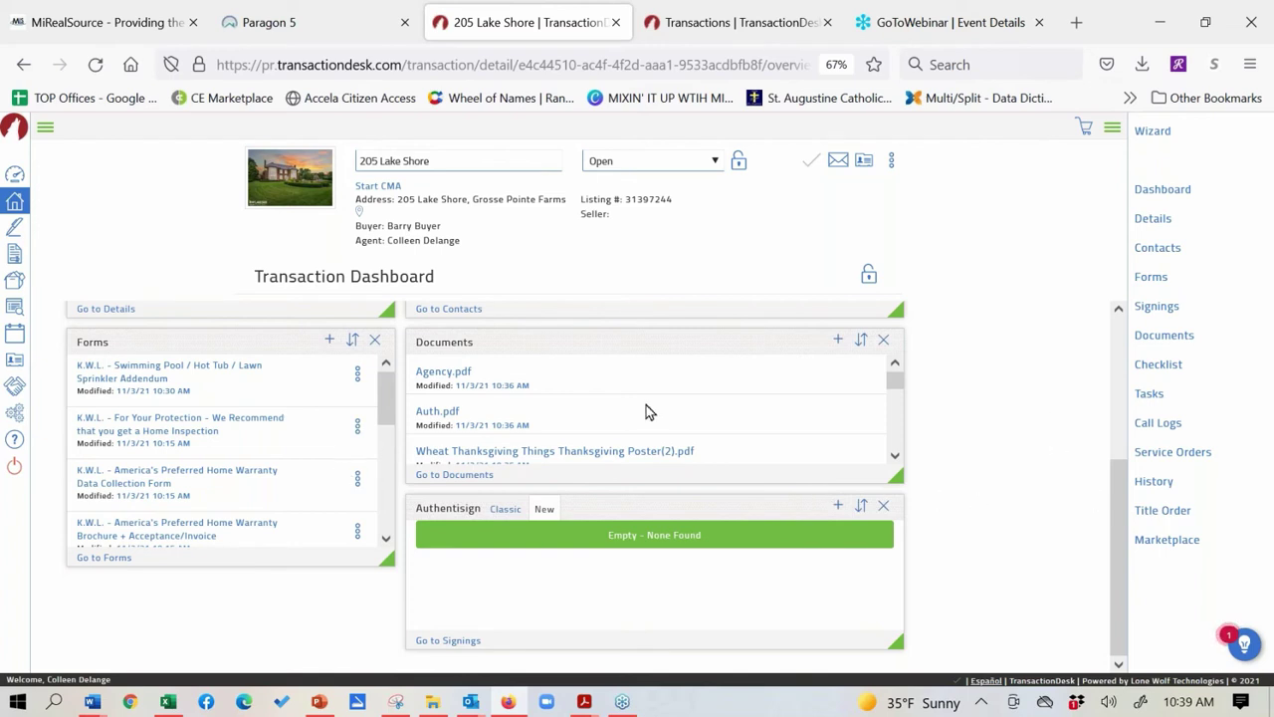
# Step: Re-place Checklists, shrink the Contacts panel, remove the Checklist items status panel again, and lock the layout
pyautogui.moveTo(1128, 511); pyautogui.dragTo(1119, 311)
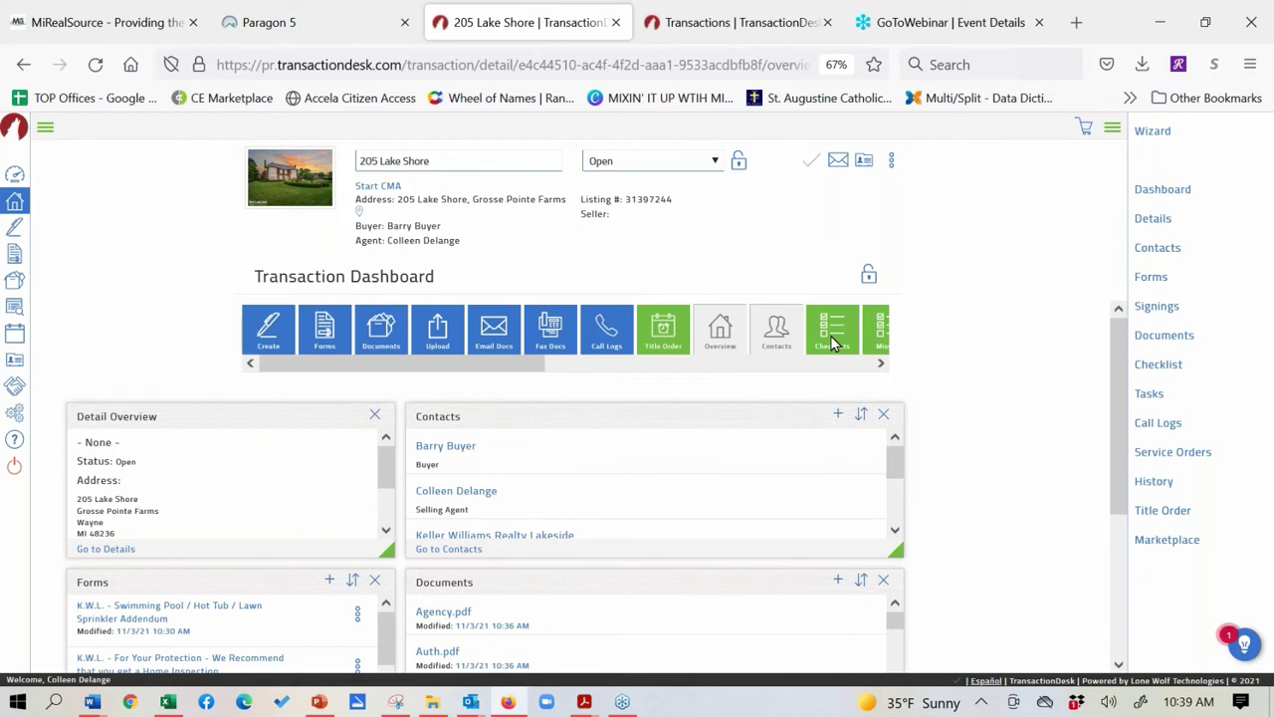
pyautogui.moveTo(845, 353); pyautogui.dragTo(962, 446)
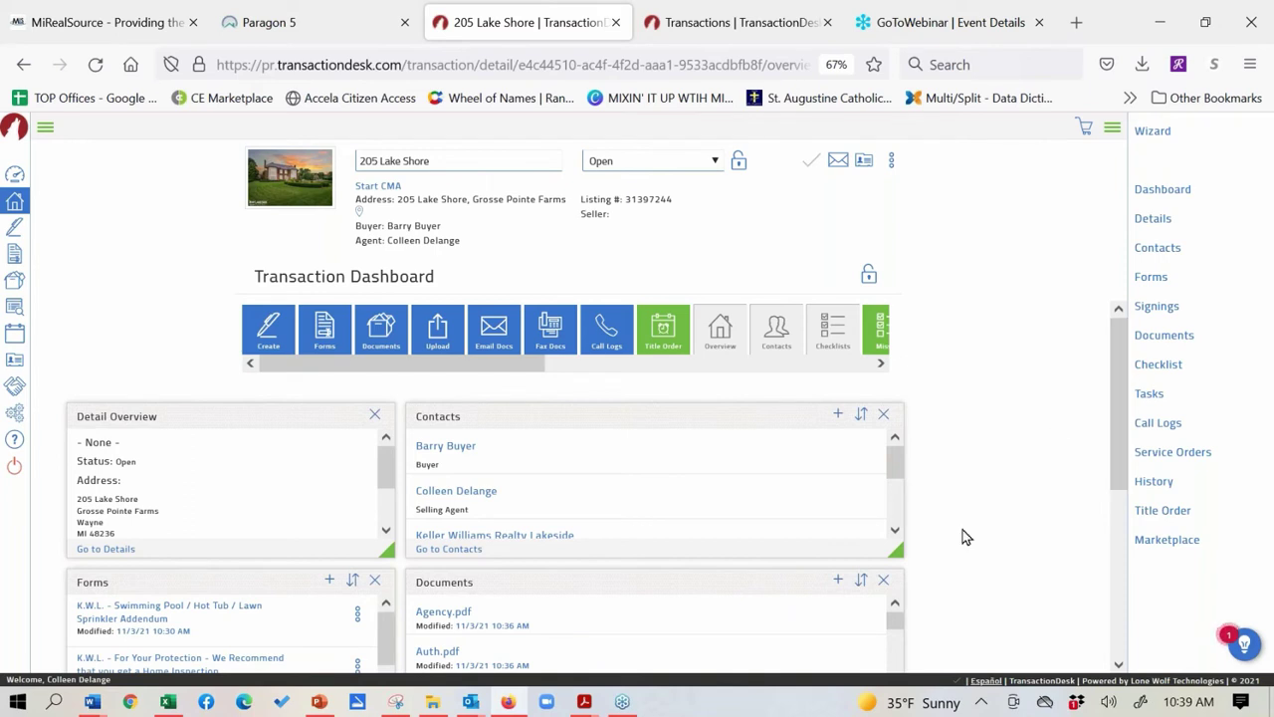
pyautogui.moveTo(897, 551)
pyautogui.mouseDown()
pyautogui.moveTo(814, 510)
pyautogui.moveTo(836, 546)
pyautogui.moveTo(893, 561)
pyautogui.mouseUp()
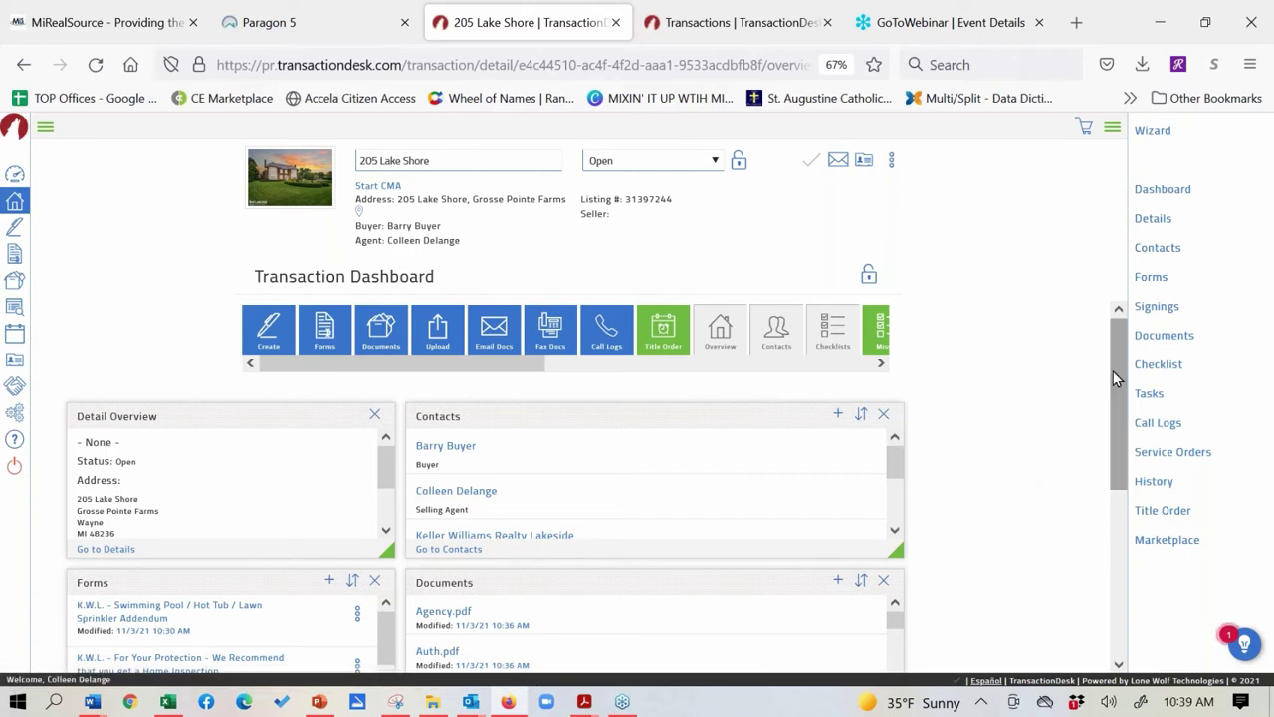
pyautogui.moveTo(1113, 371); pyautogui.dragTo(1123, 598)
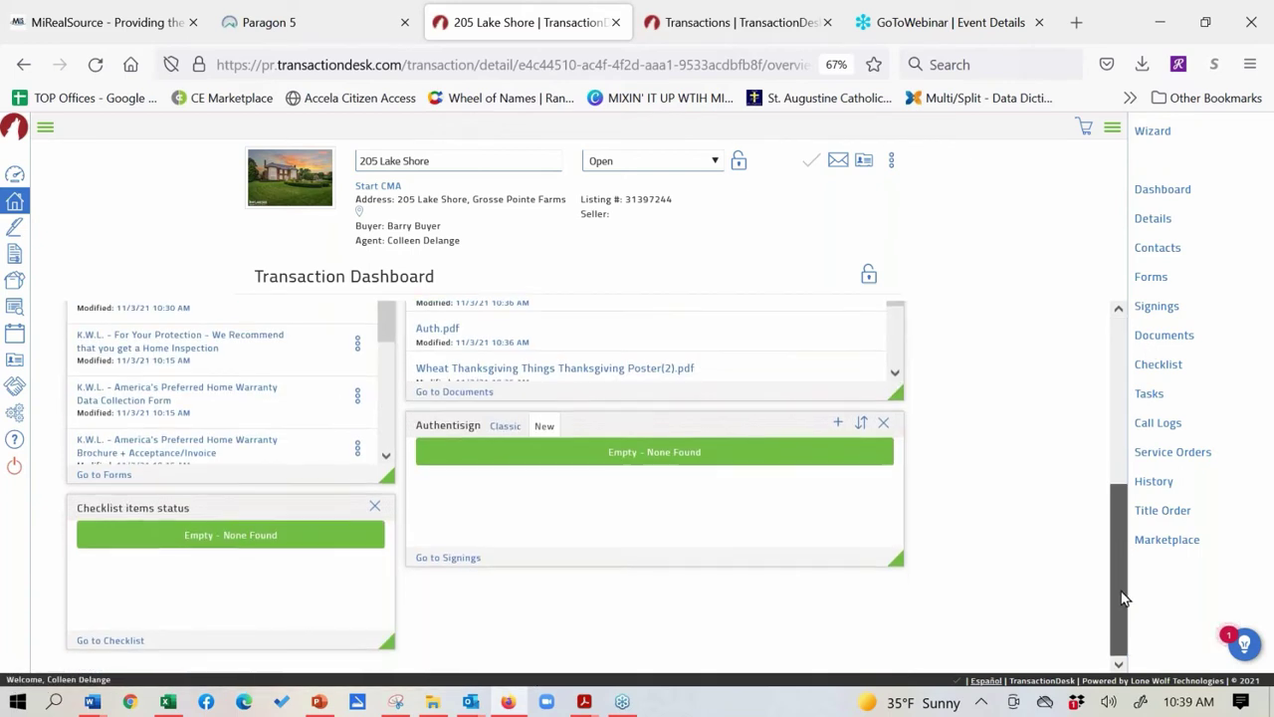
pyautogui.click(374, 506)
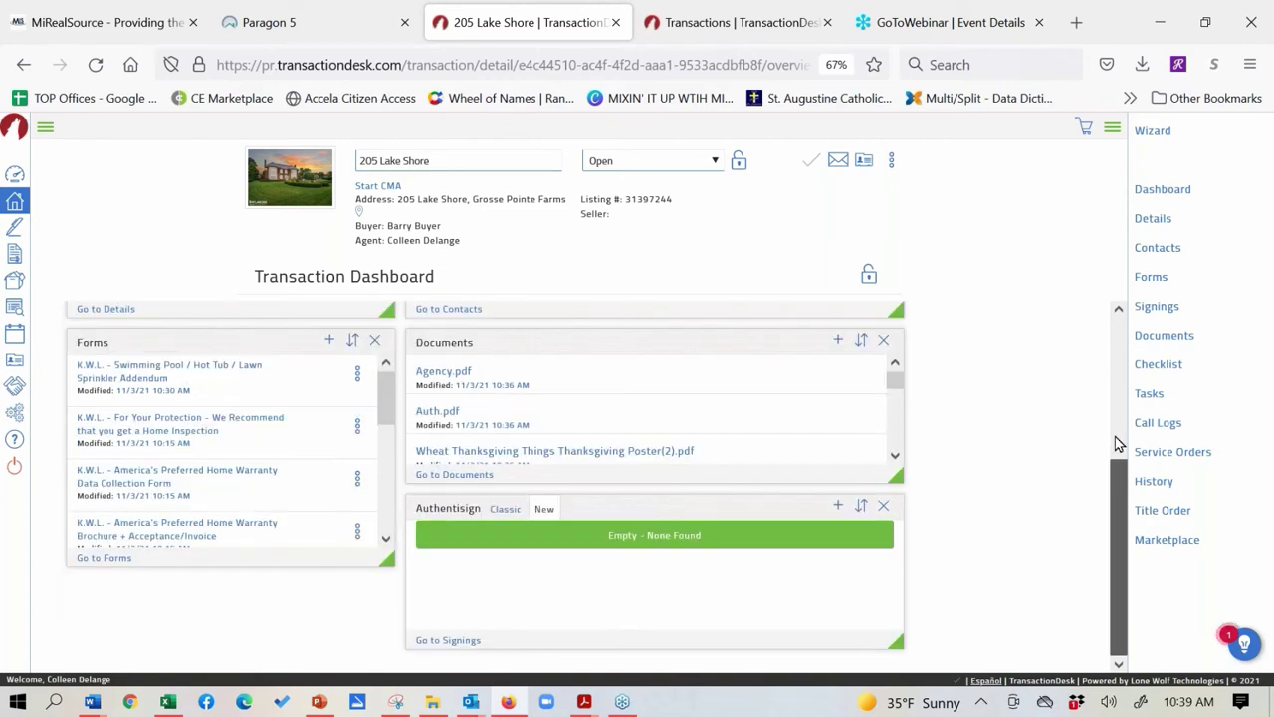
pyautogui.moveTo(1115, 436); pyautogui.dragTo(1111, 335)
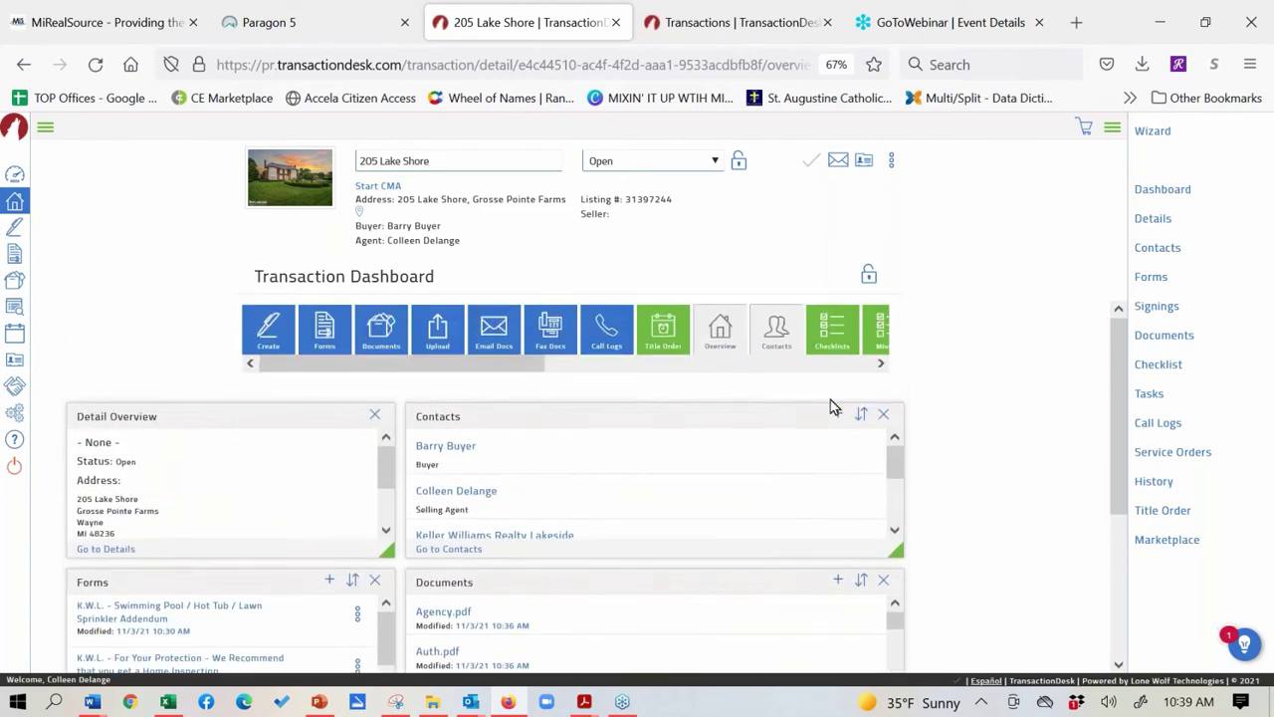
pyautogui.click(867, 278)
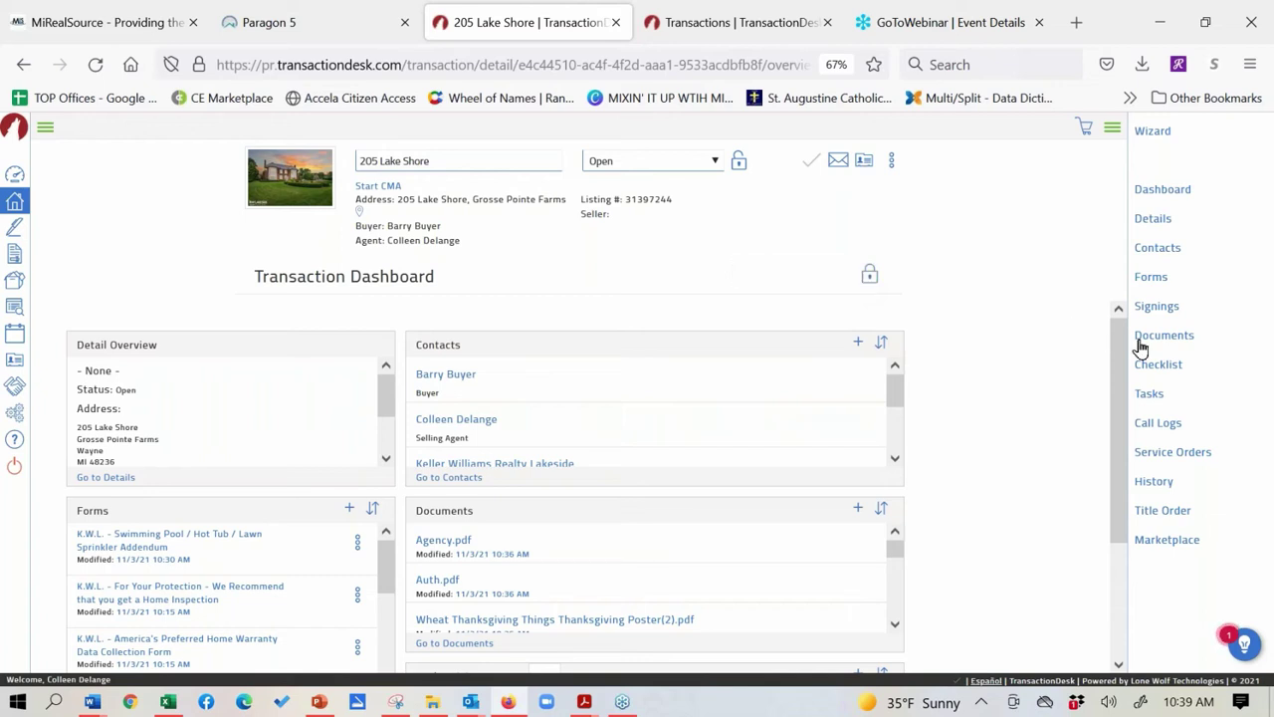
# Step: Open K.W.L. - Purchase Agreement (Rev. 04/19) from the dashboard's Forms list
pyautogui.scroll(-2, 1118, 383)
pyautogui.scroll(-3, 1118, 388)
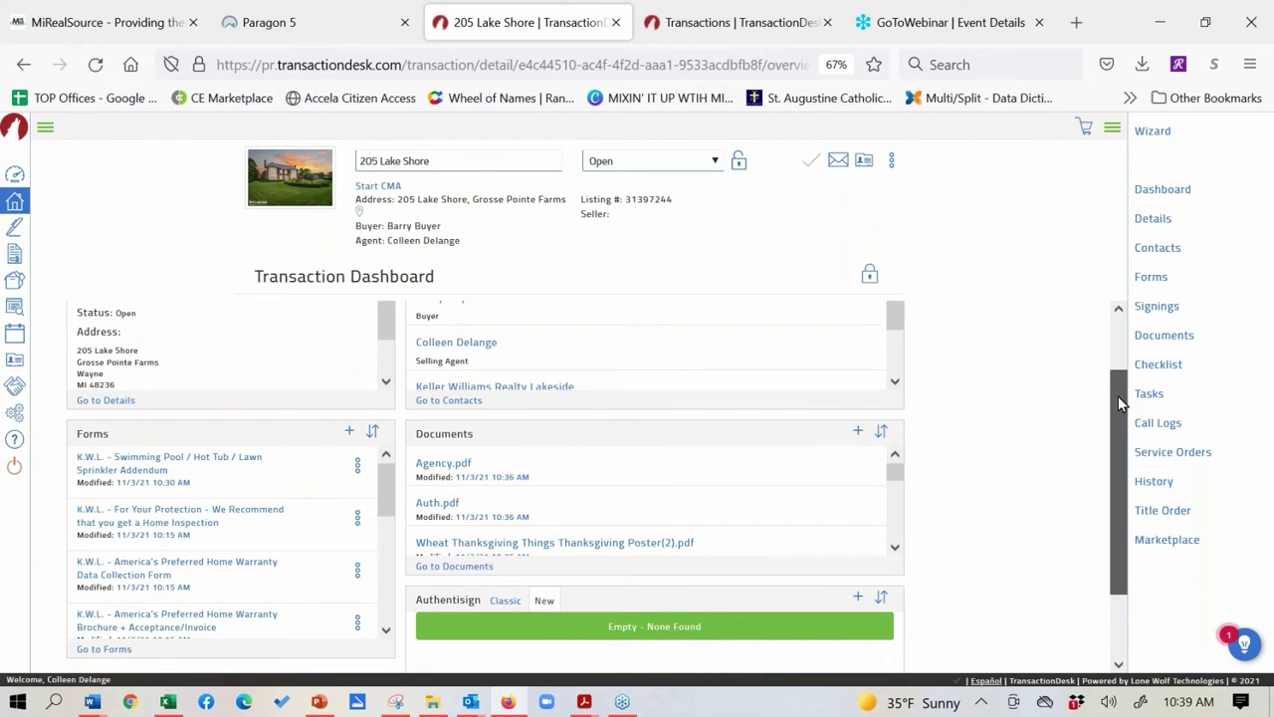
pyautogui.moveTo(1118, 395); pyautogui.dragTo(1083, 300)
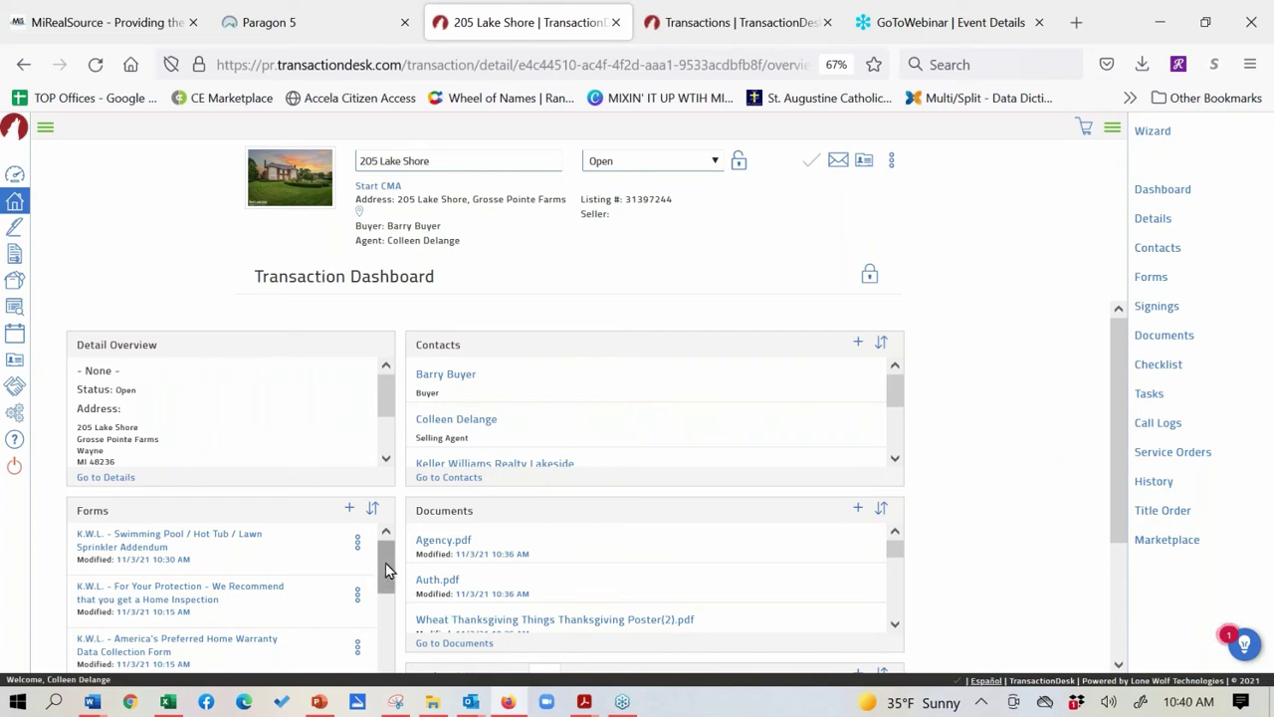
pyautogui.moveTo(387, 560); pyautogui.dragTo(396, 701)
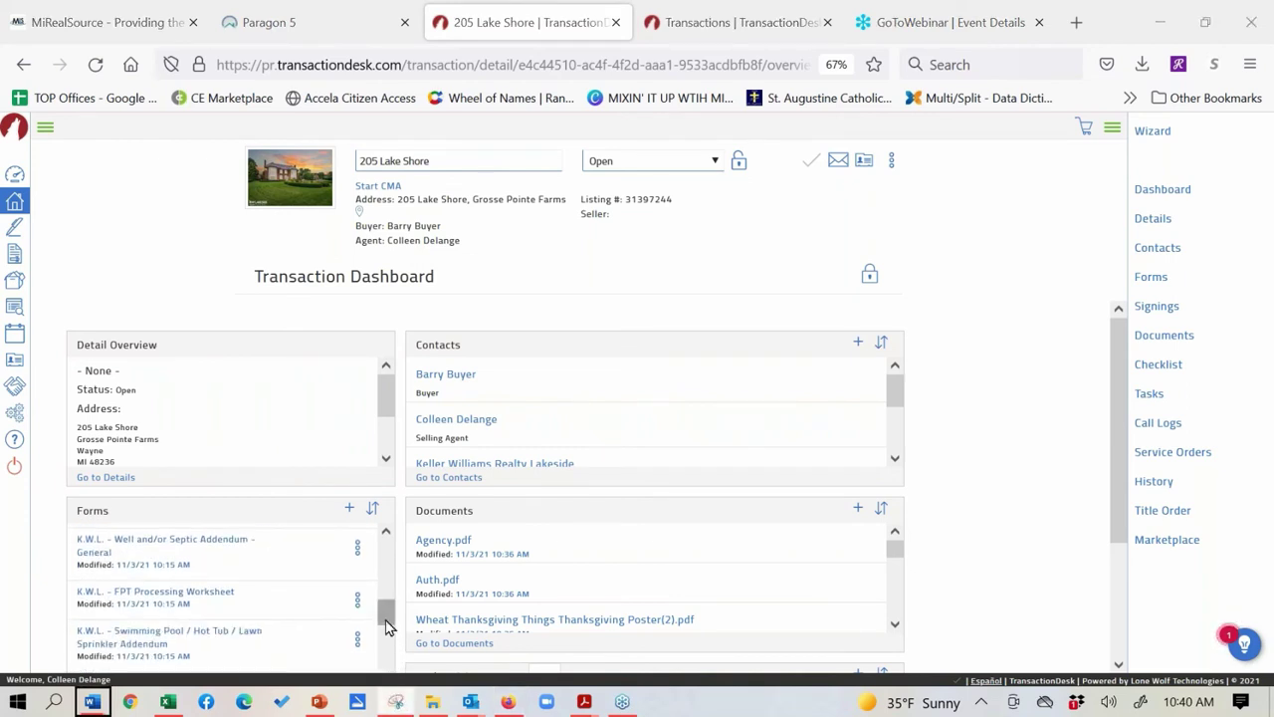
pyautogui.moveTo(387, 611); pyautogui.dragTo(391, 694)
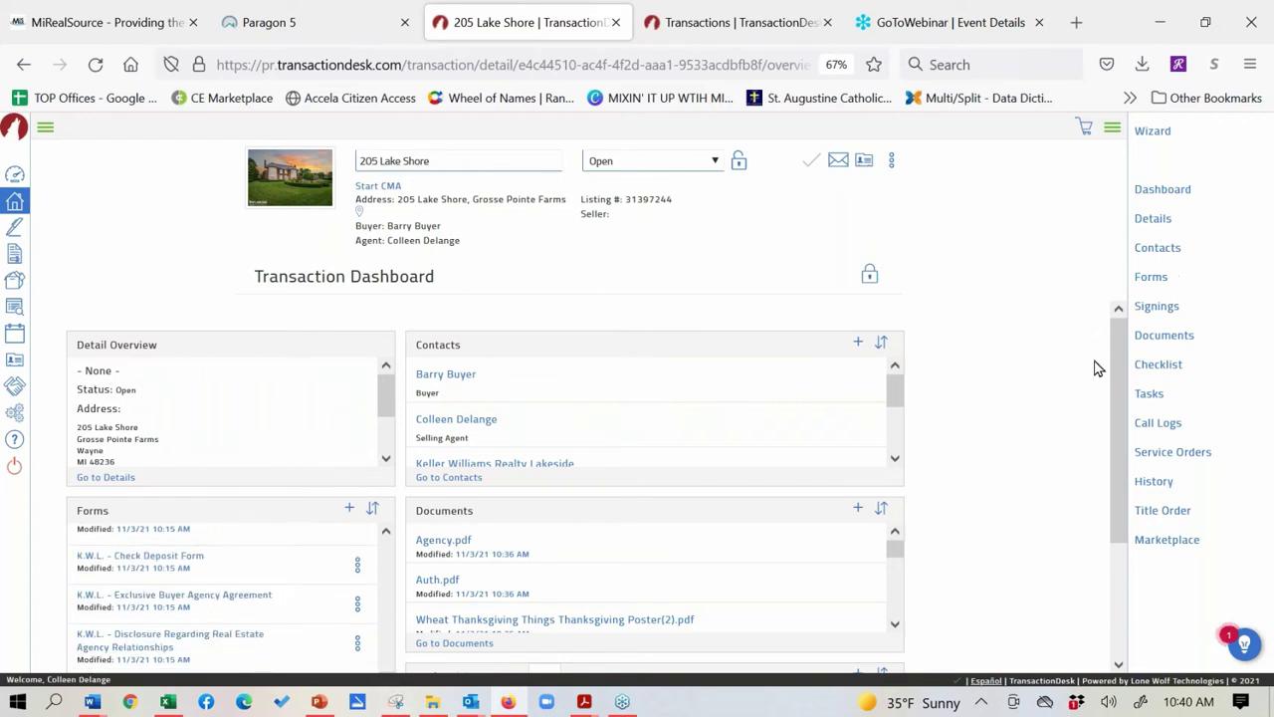
pyautogui.scroll(-2, 1125, 397)
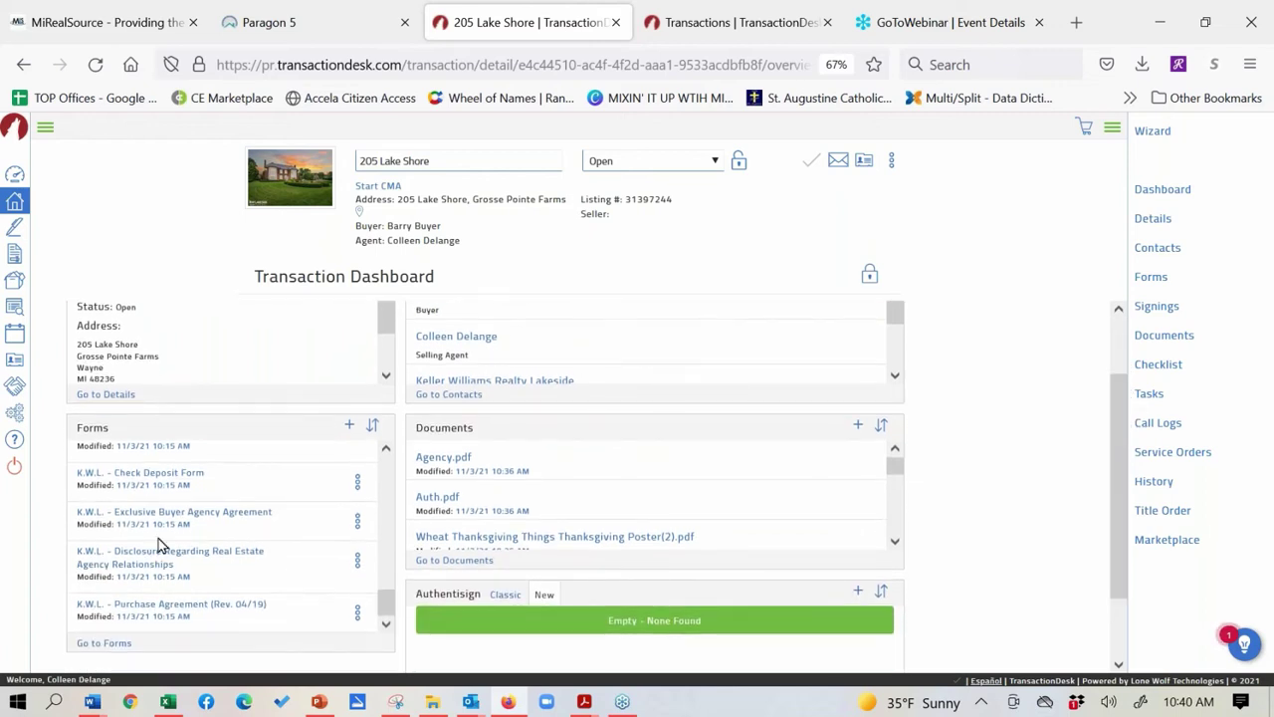
pyautogui.click(171, 603)
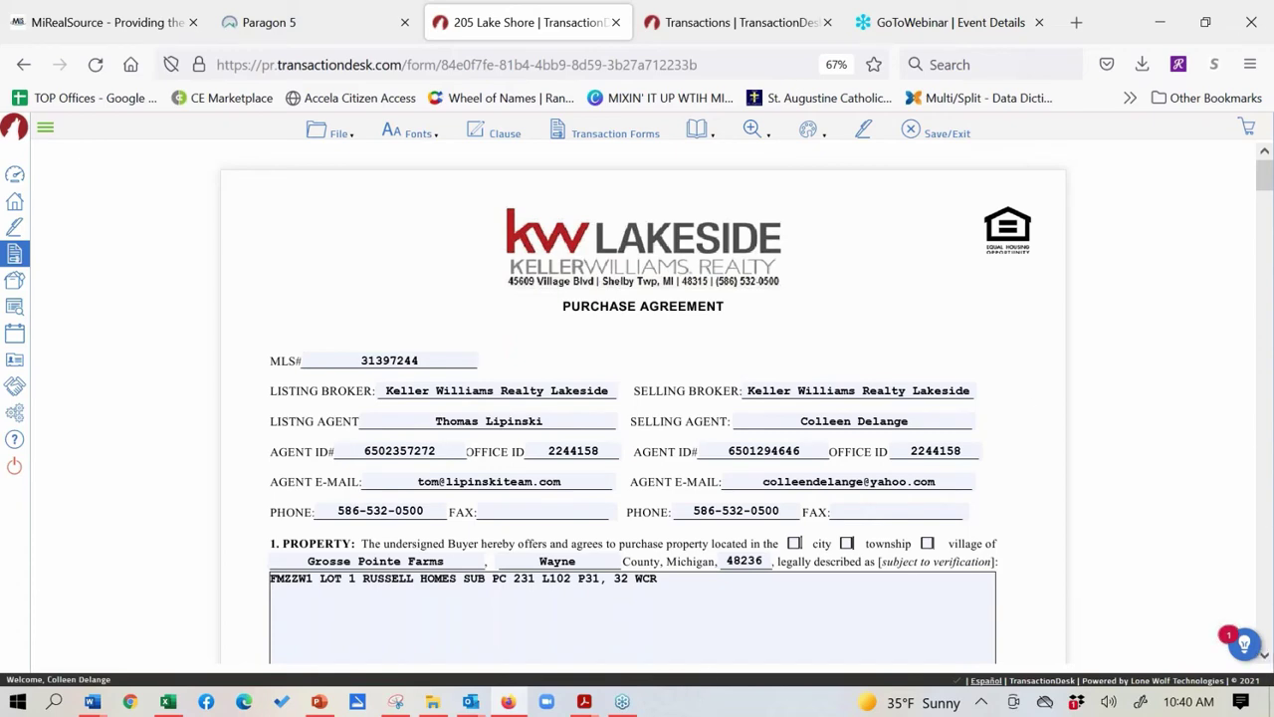
# Step: Scroll the prefilled Purchase Agreement back to the top and show the File menu's Save options
pyautogui.moveTo(1266, 659); pyautogui.dragTo(1267, 659)
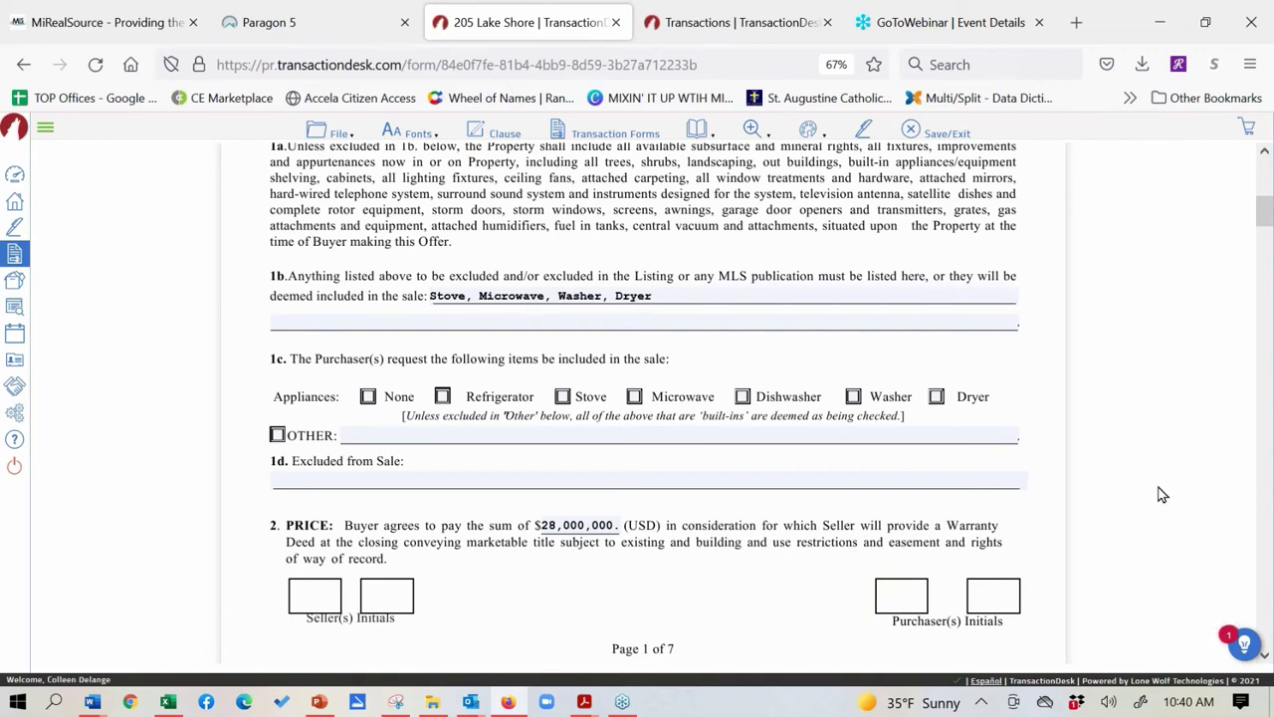
pyautogui.scroll(6, 677, 450)
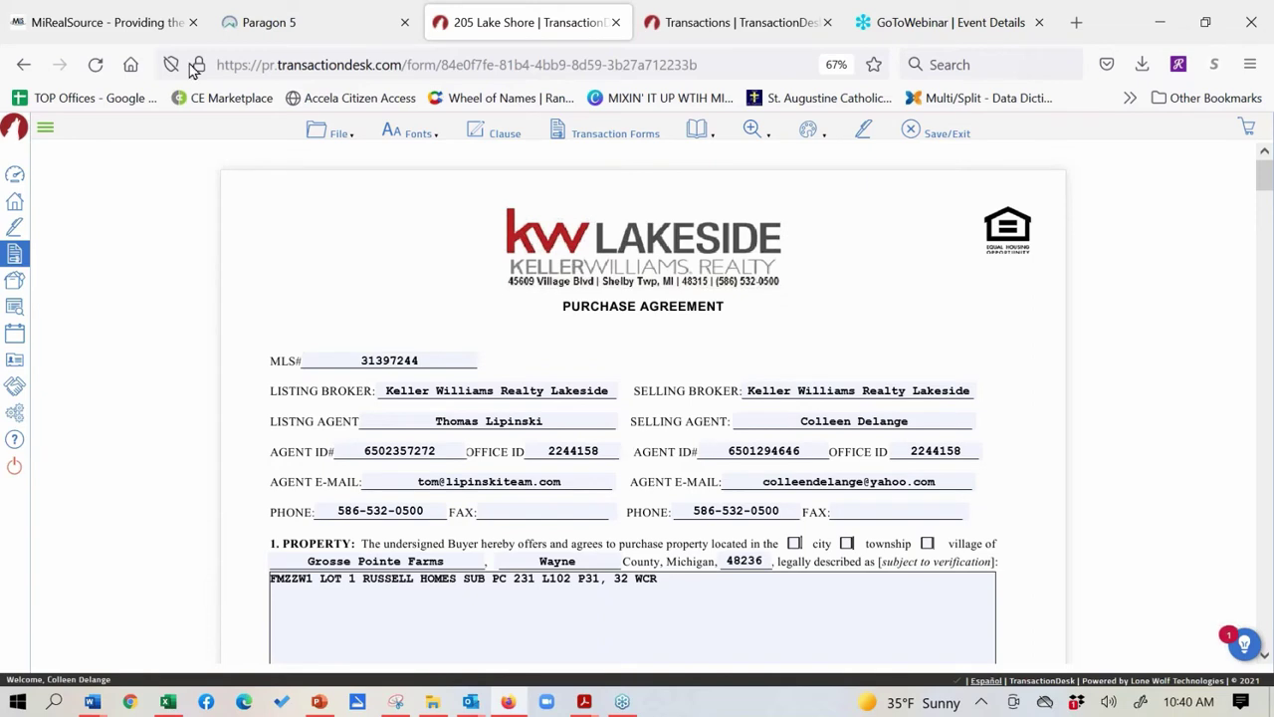
pyautogui.click(337, 133)
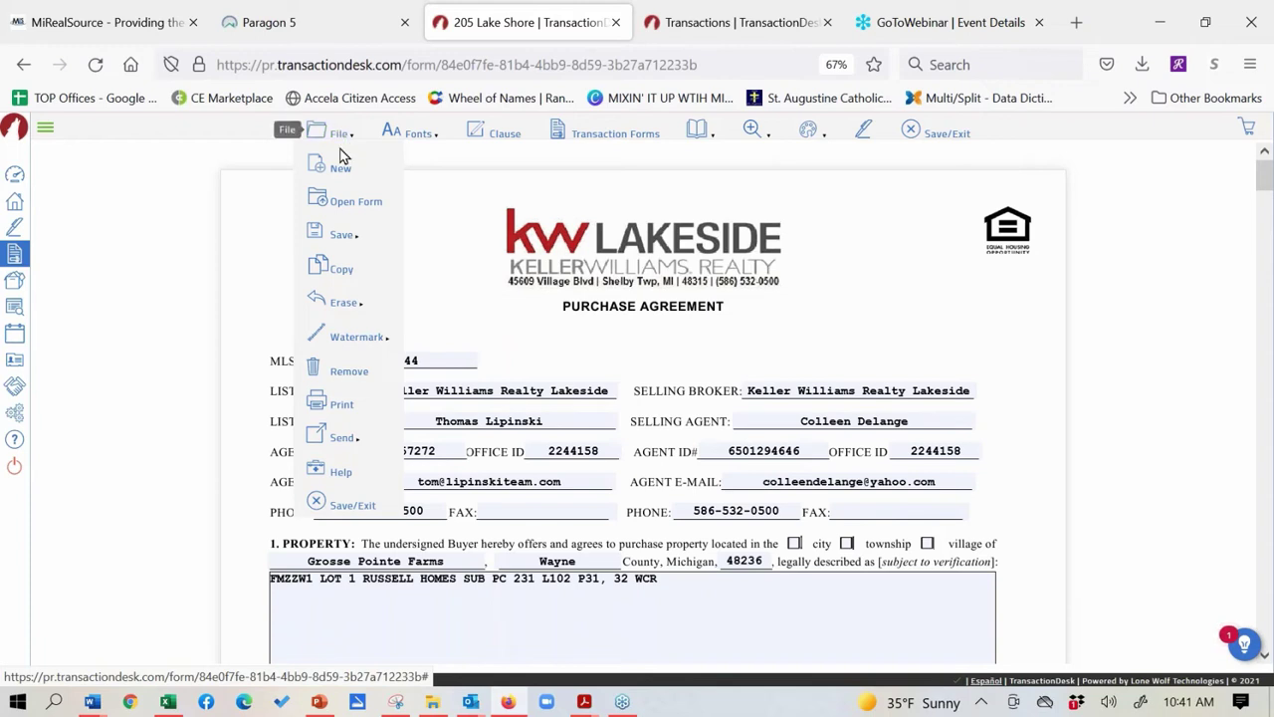
pyautogui.moveTo(341, 232)
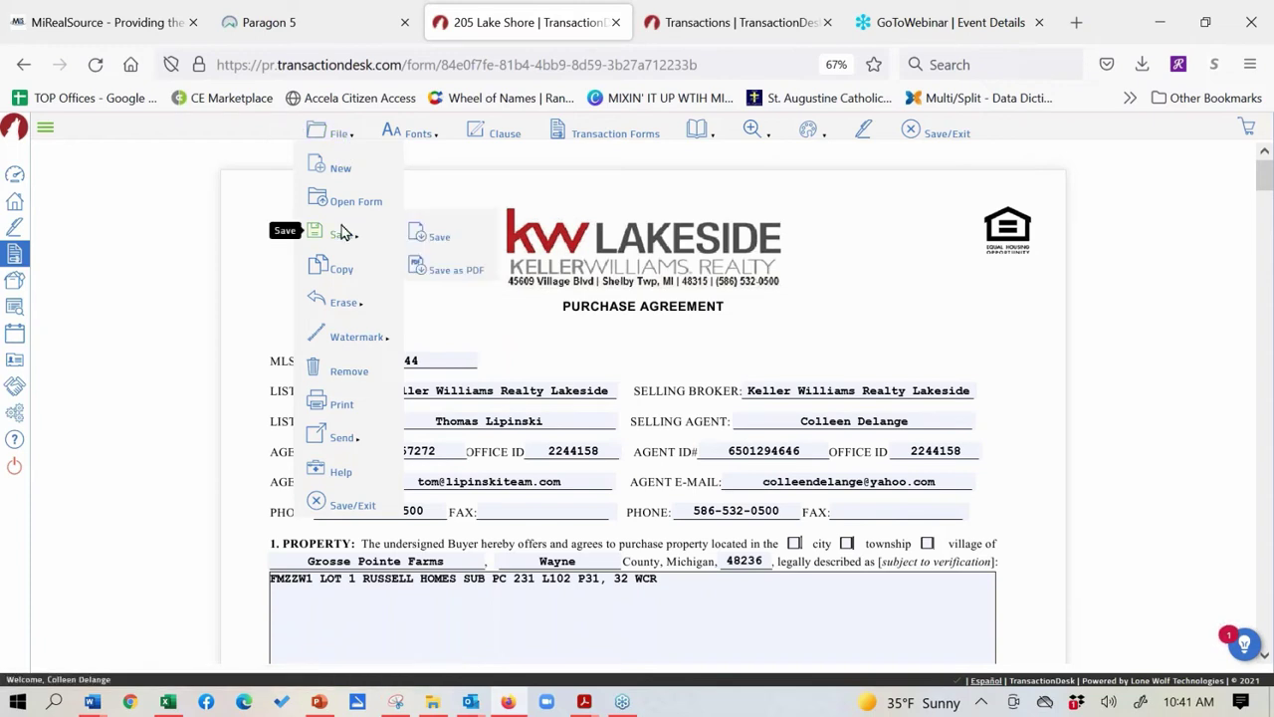
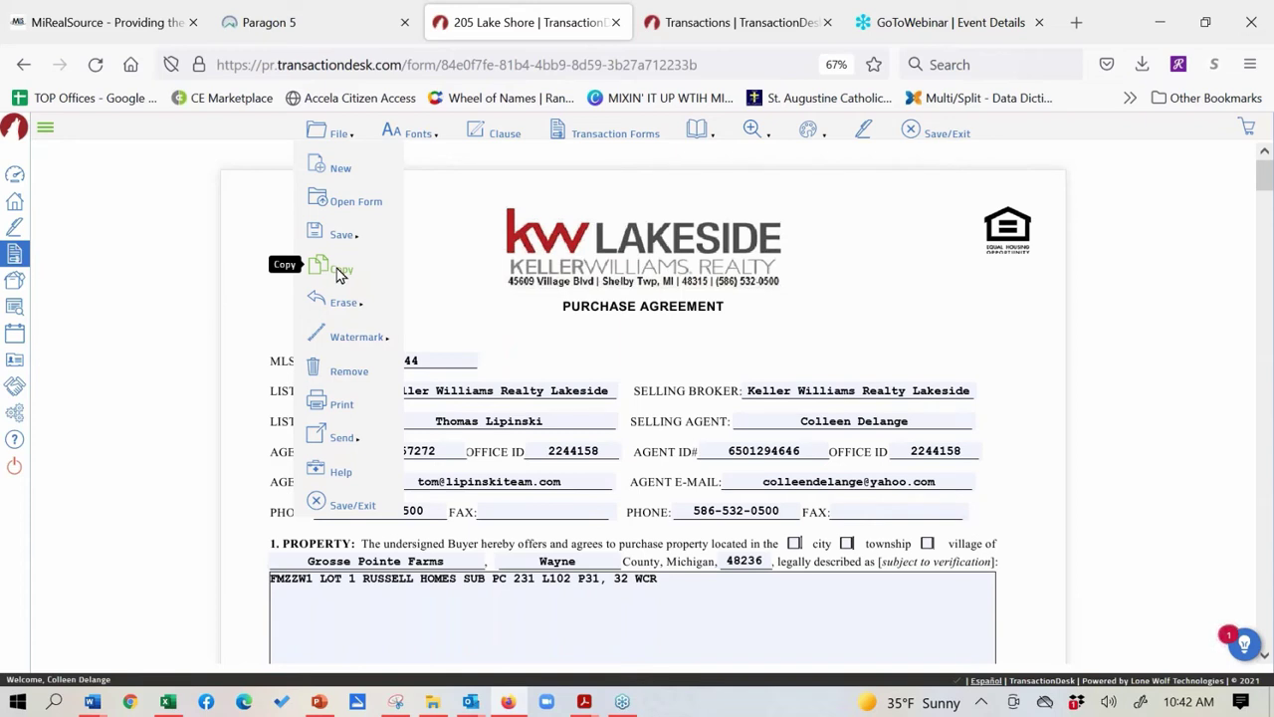
# Step: Close the File menu, leaving the Keller Williams Lakeside purchase agreement on screen
pyautogui.moveTo(348, 337)
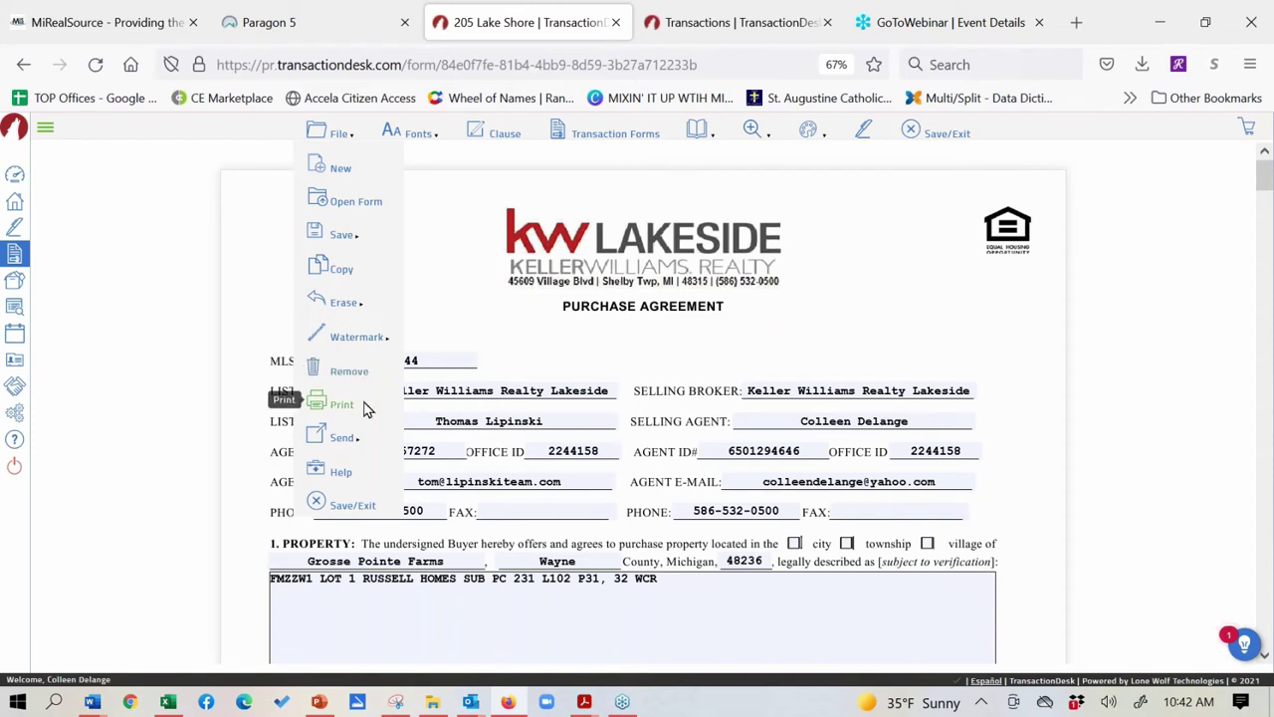
pyautogui.moveTo(362, 450)
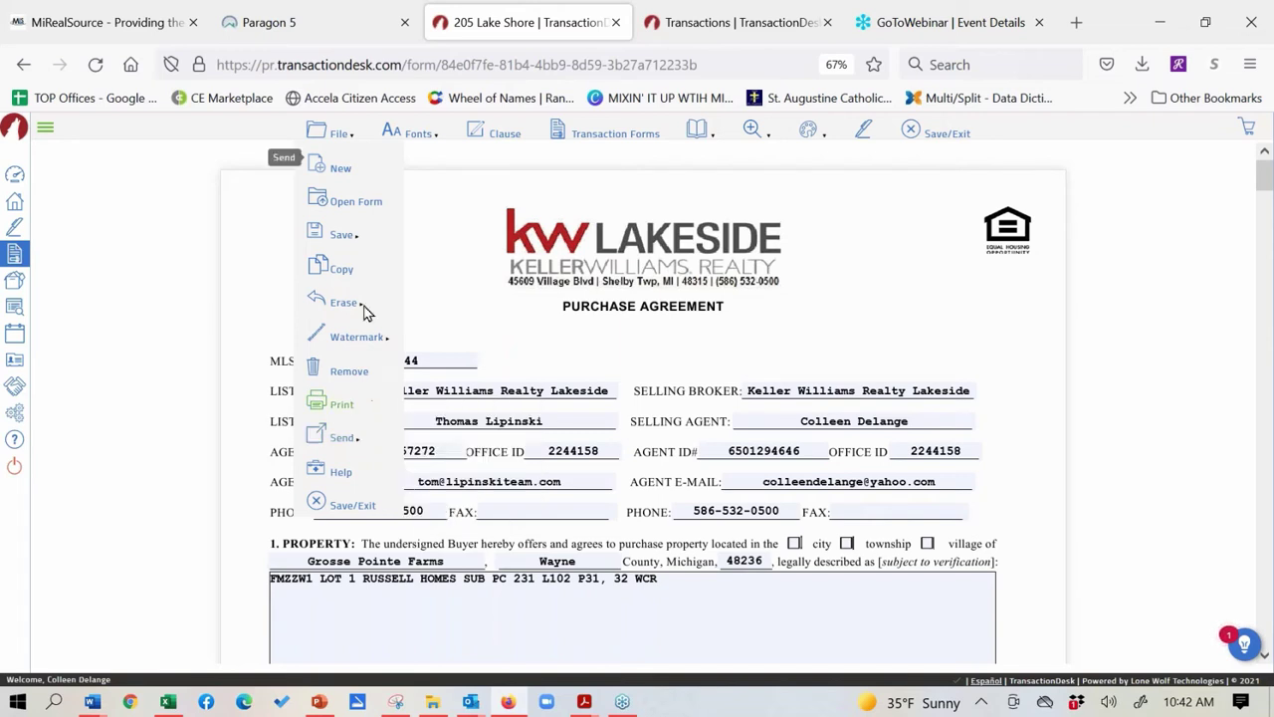
pyautogui.click(356, 132)
pyautogui.click(356, 133)
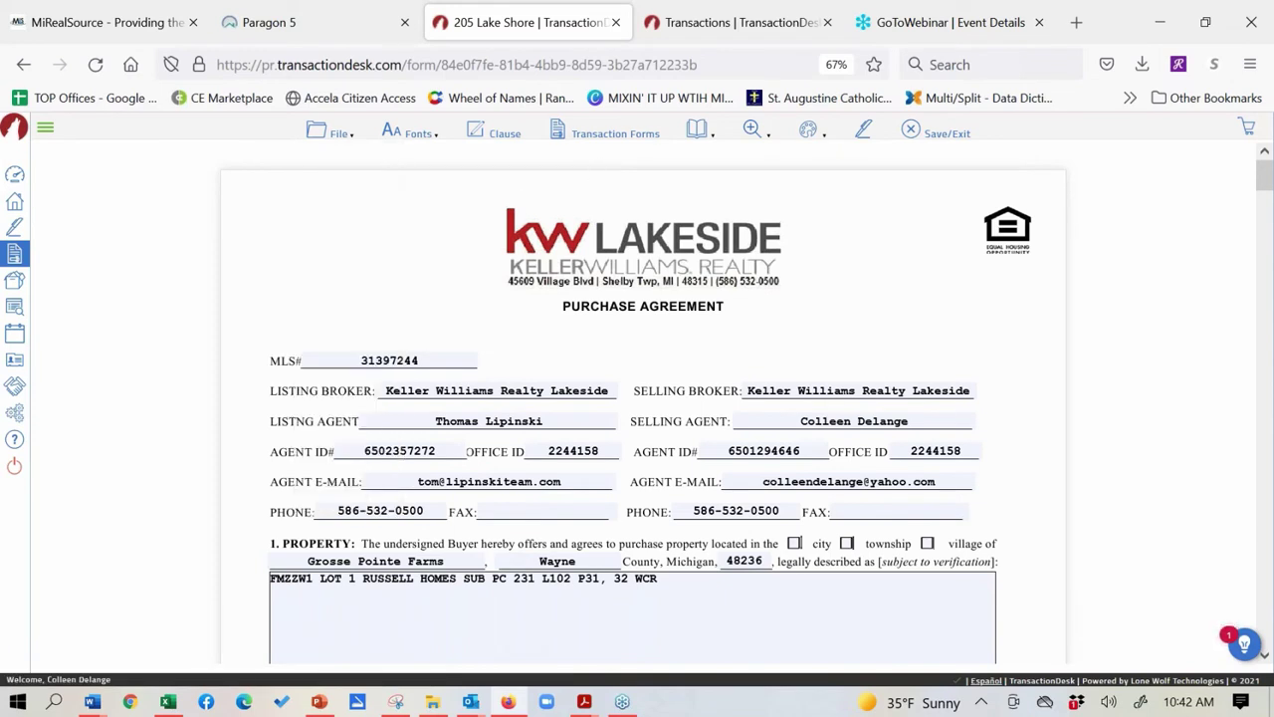
# Step: Open the K.W.L. General Addendum form from the Transaction Forms list
pyautogui.click(594, 137)
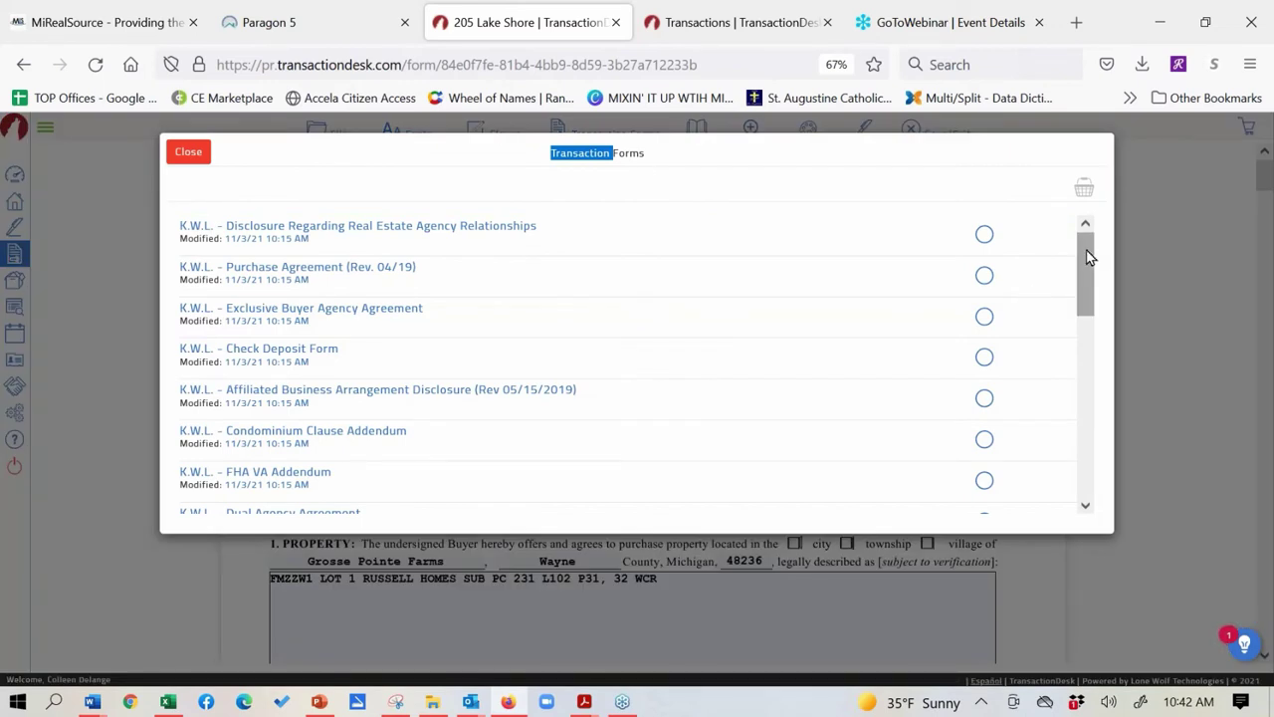
pyautogui.moveTo(1086, 257); pyautogui.dragTo(1095, 349)
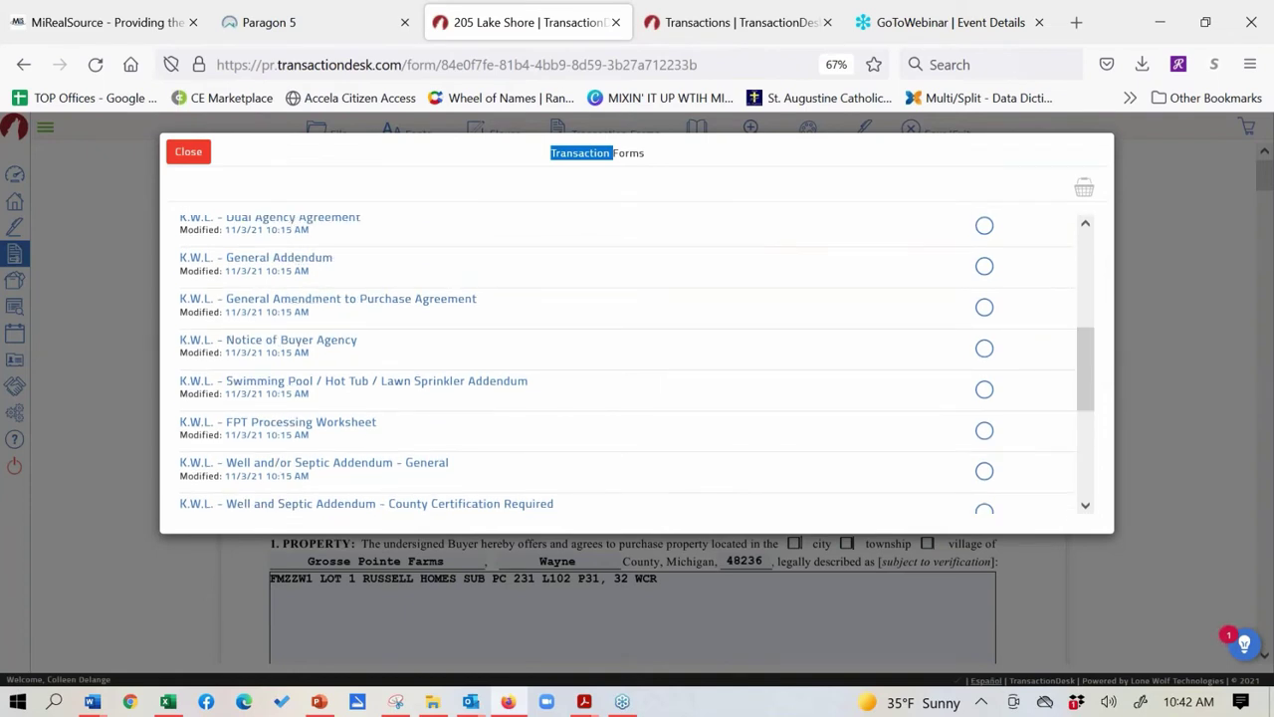
pyautogui.click(281, 260)
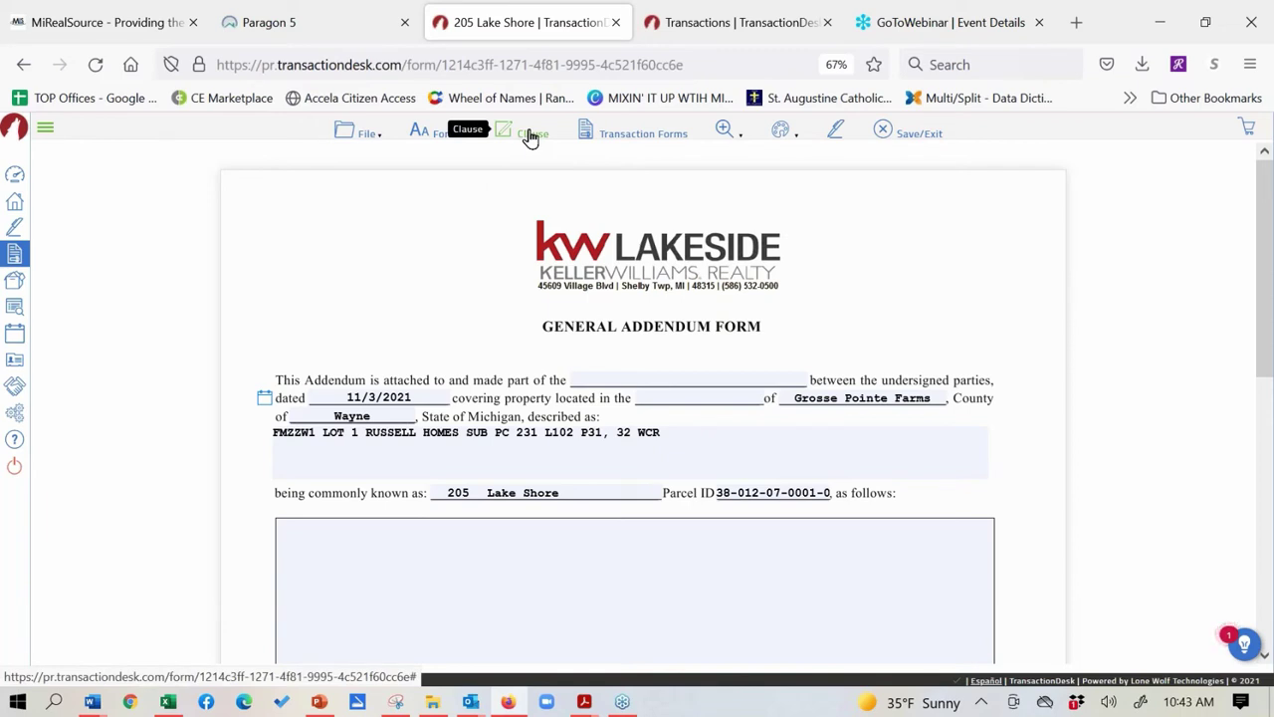
# Step: Insert the Clean Up, All Appliances Stay and 7–10 day property inspection personal clauses into the addendum
pyautogui.click(436, 537)
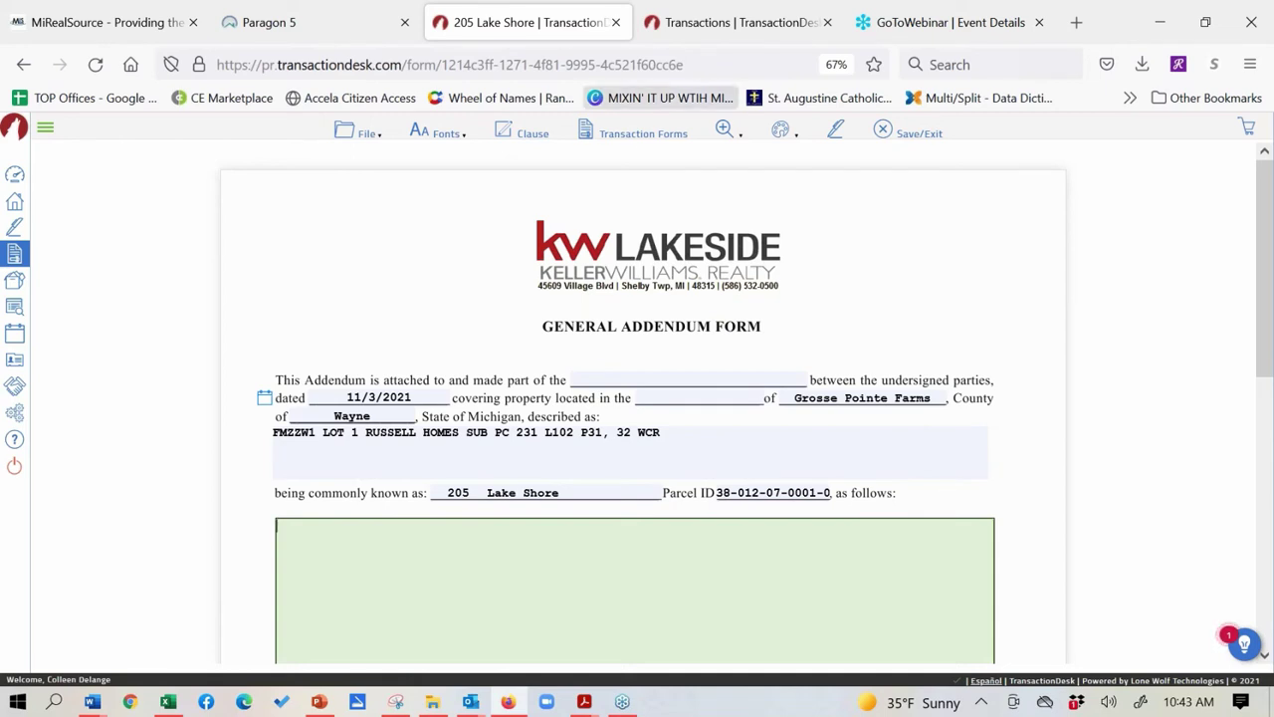
pyautogui.click(498, 134)
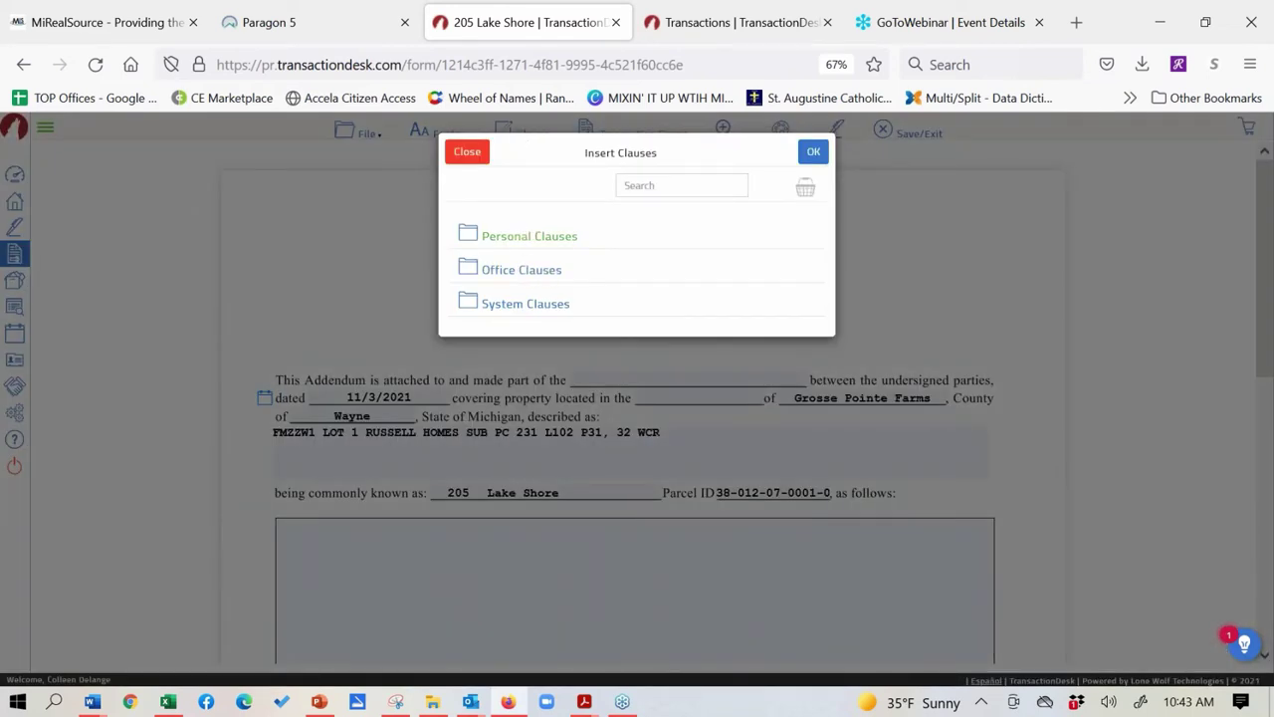
pyautogui.click(520, 235)
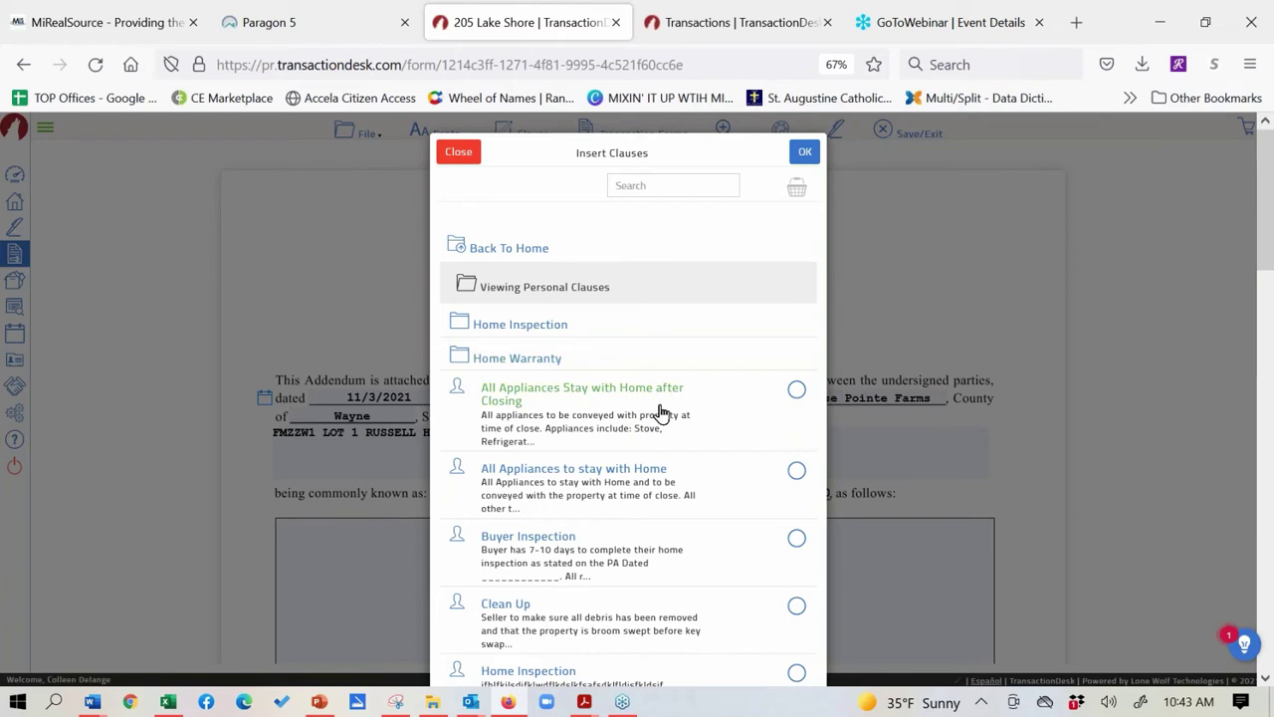
pyautogui.click(797, 607)
pyautogui.click(796, 391)
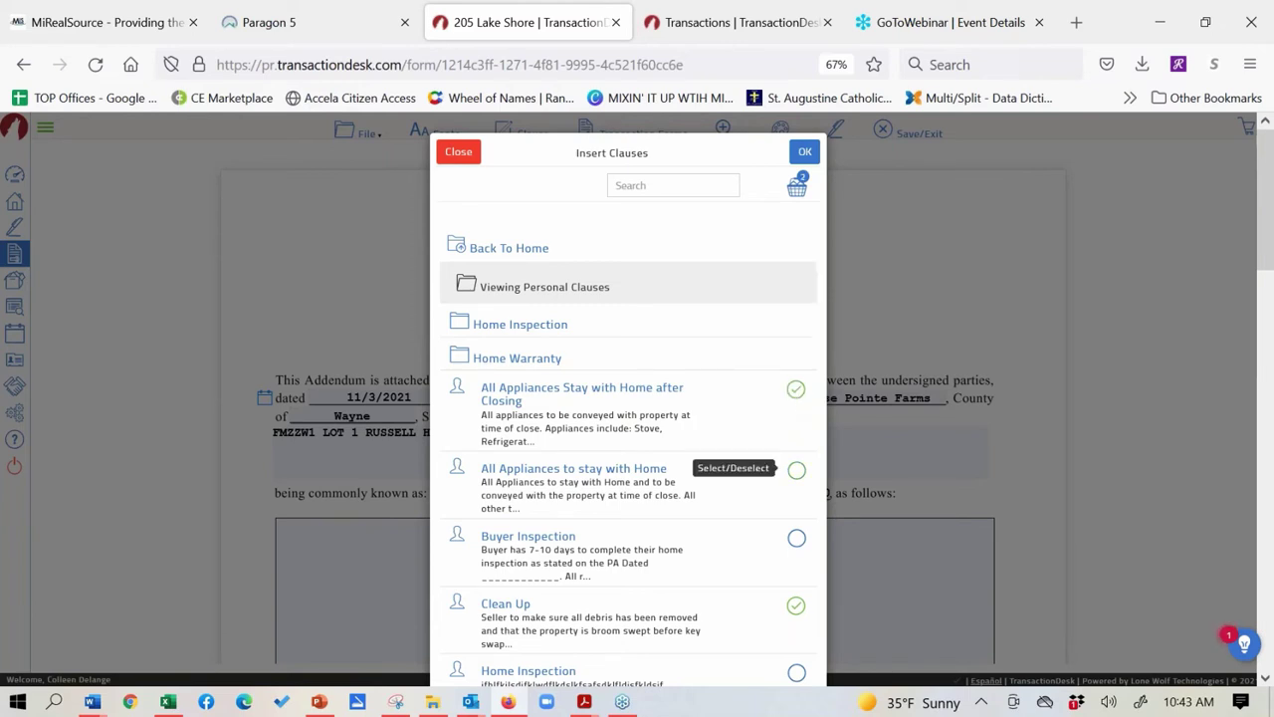
pyautogui.scroll(-6, 548, 281)
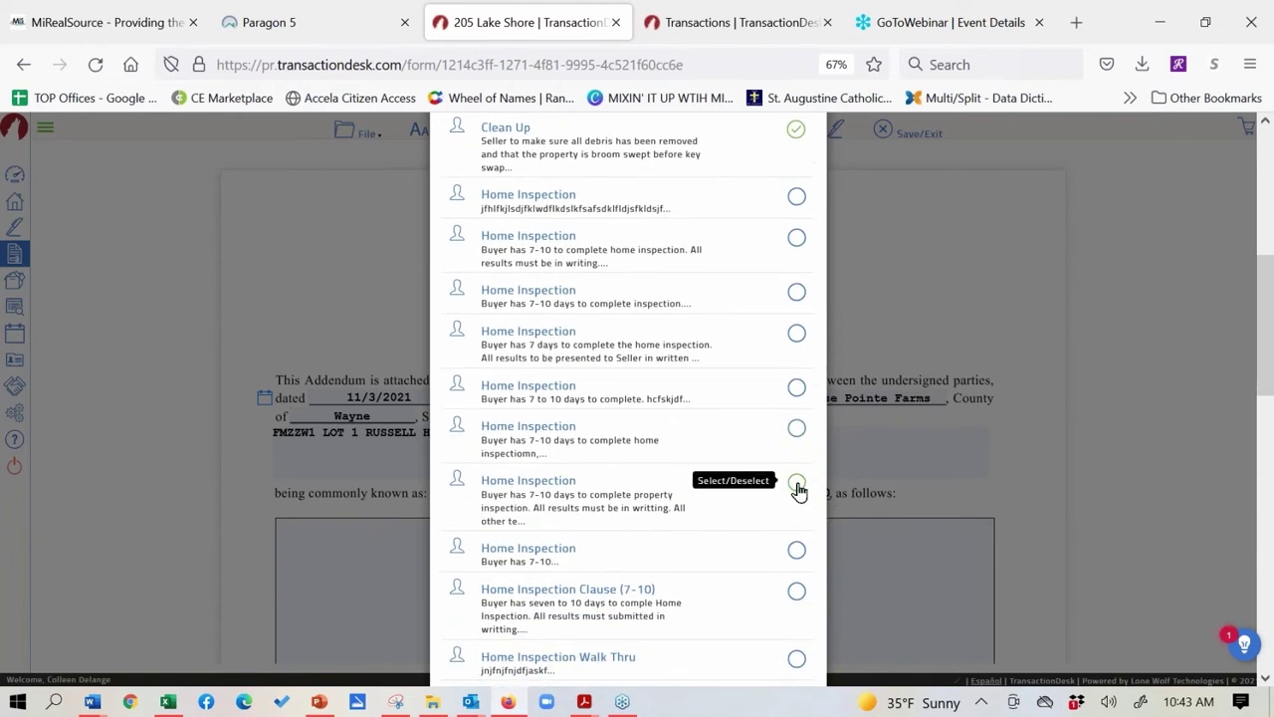
pyautogui.click(796, 485)
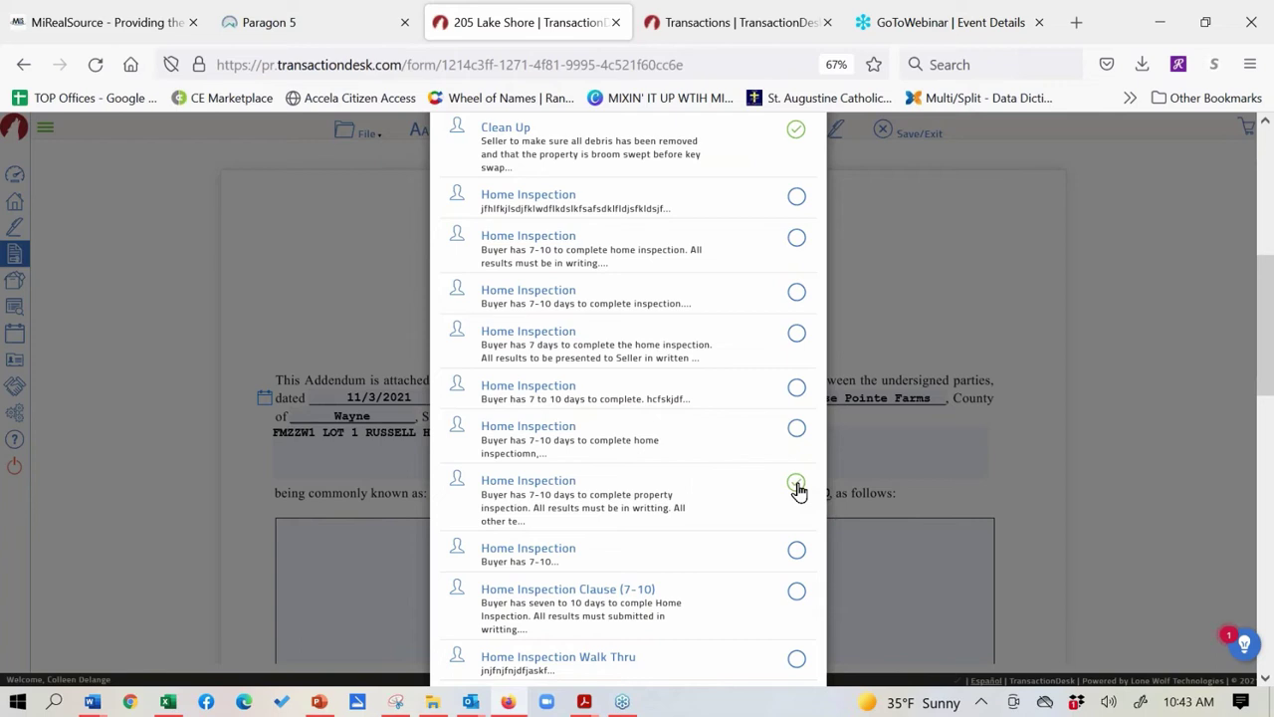
pyautogui.scroll(5, 595, 446)
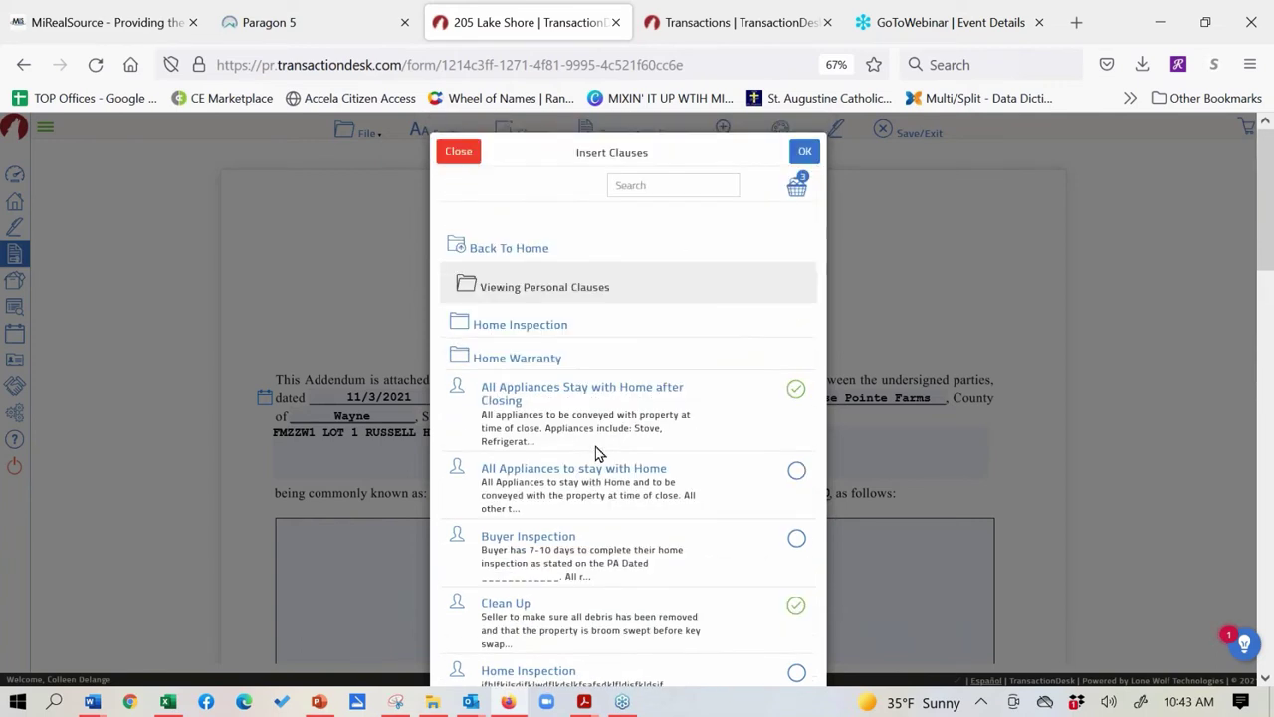
pyautogui.click(803, 152)
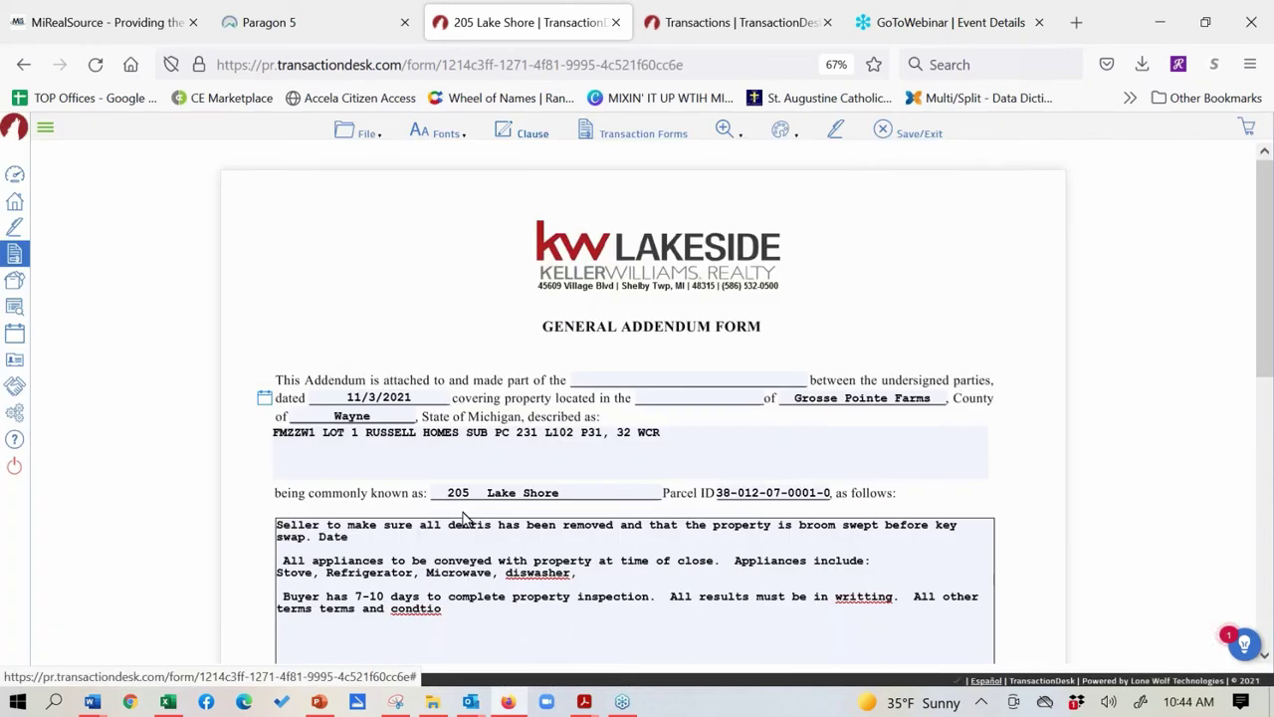
pyautogui.click(478, 620)
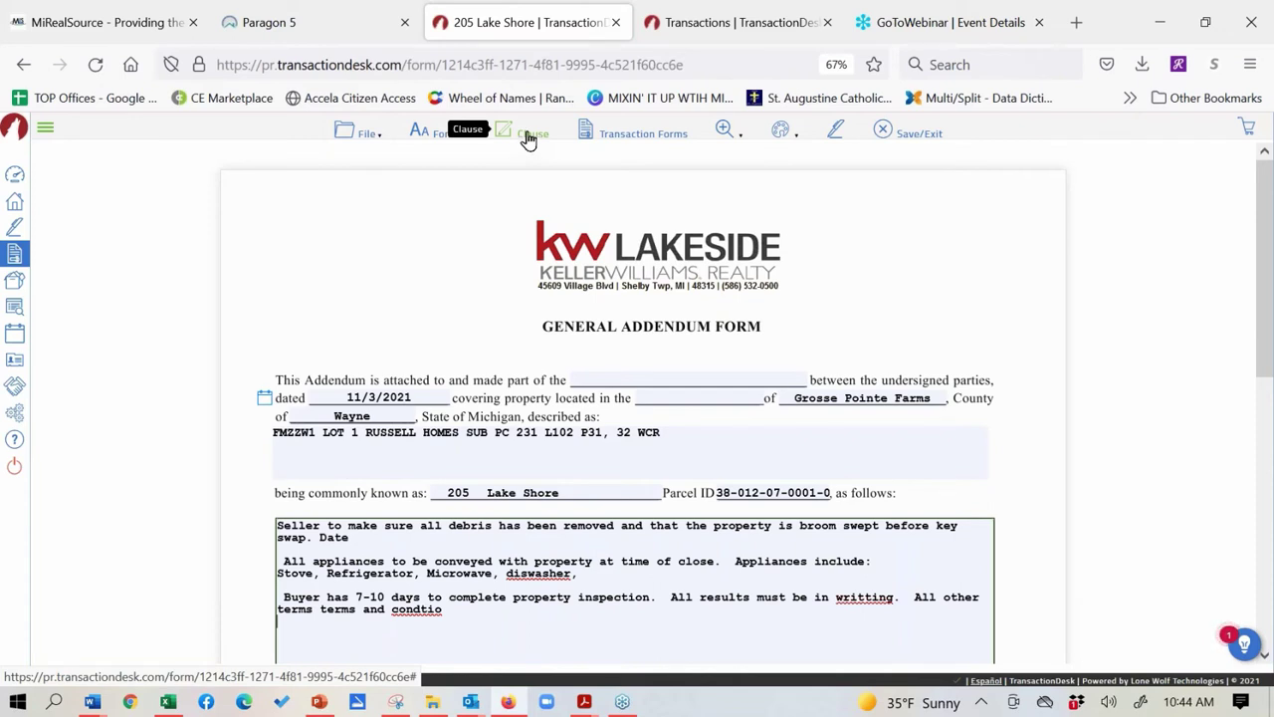
pyautogui.click(443, 133)
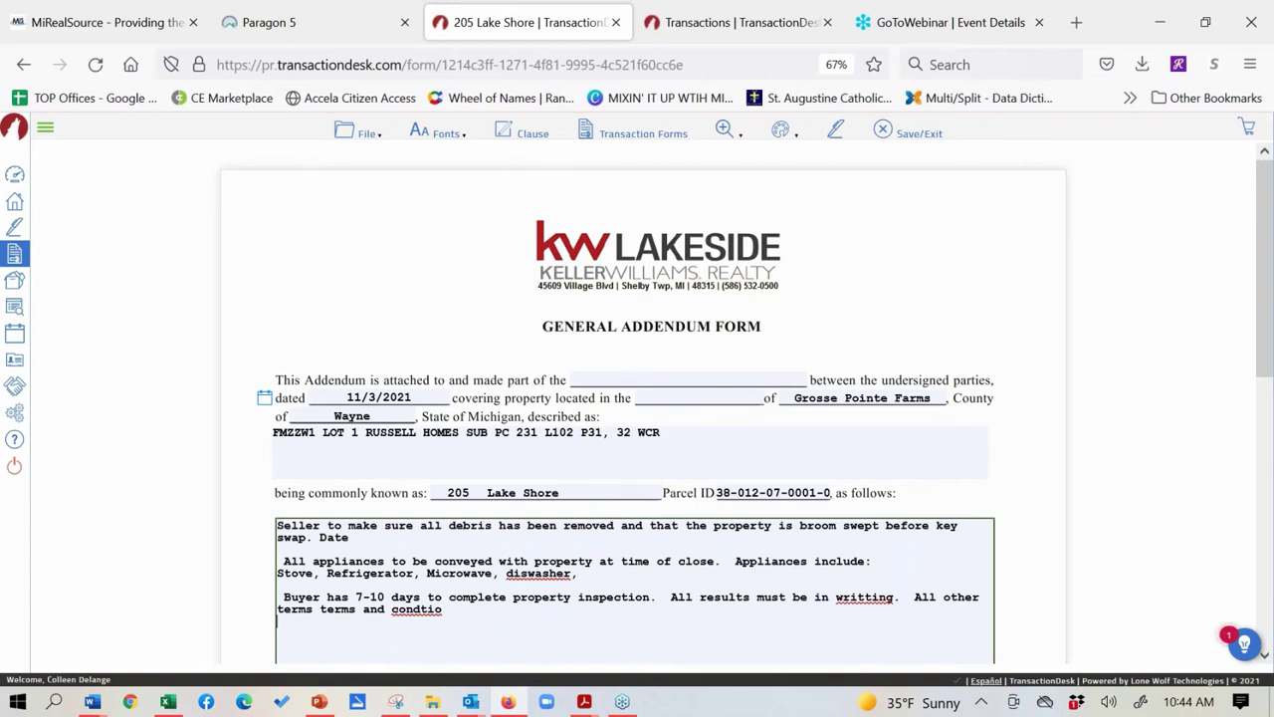
pyautogui.click(360, 133)
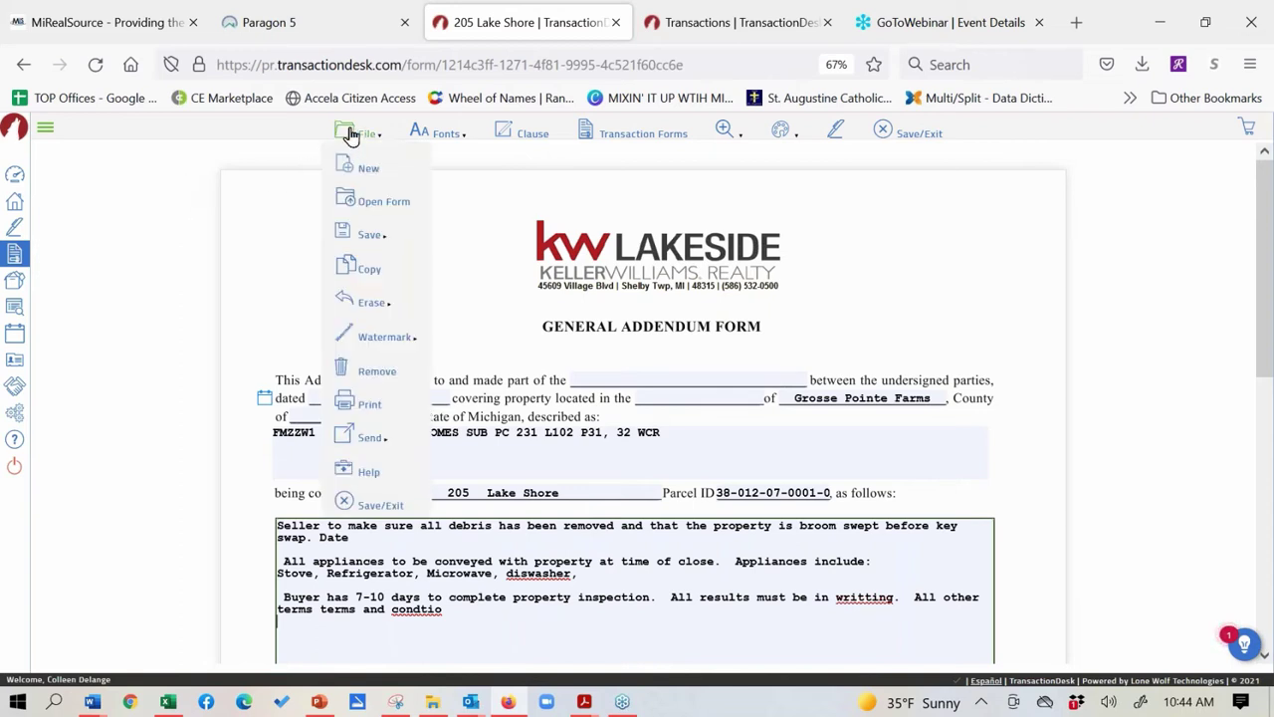
pyautogui.click(364, 505)
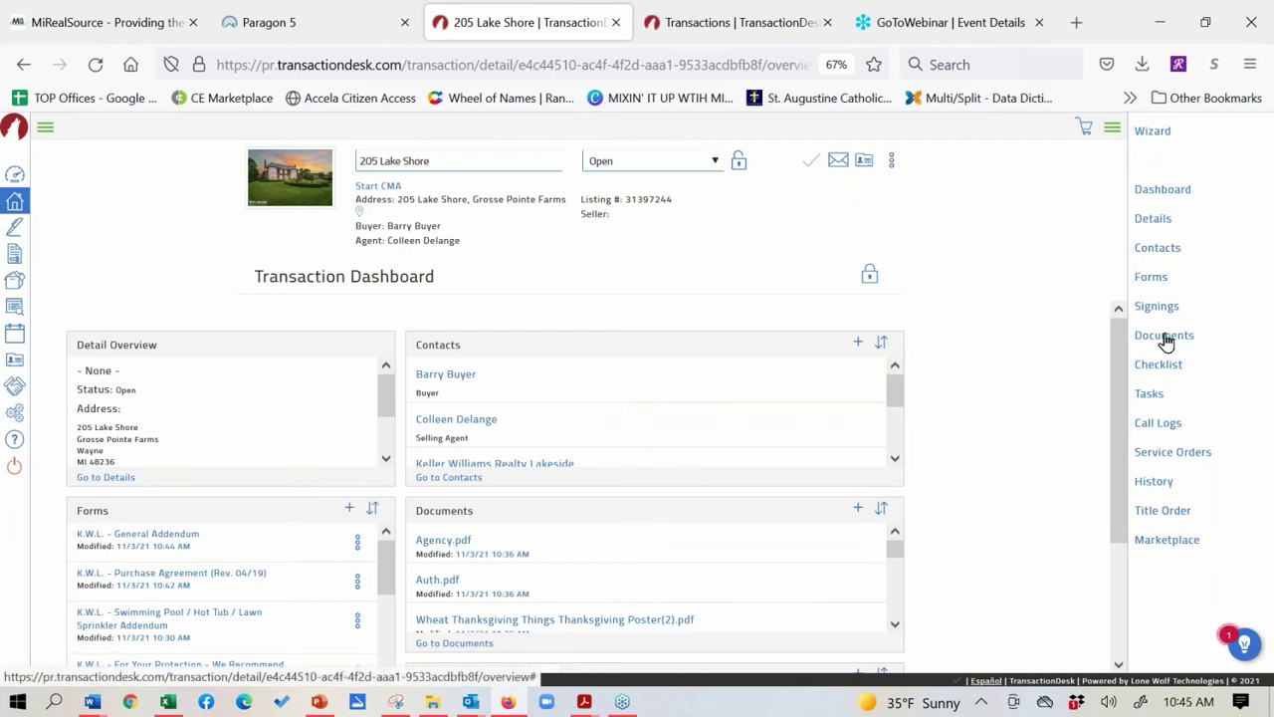
pyautogui.click(1152, 193)
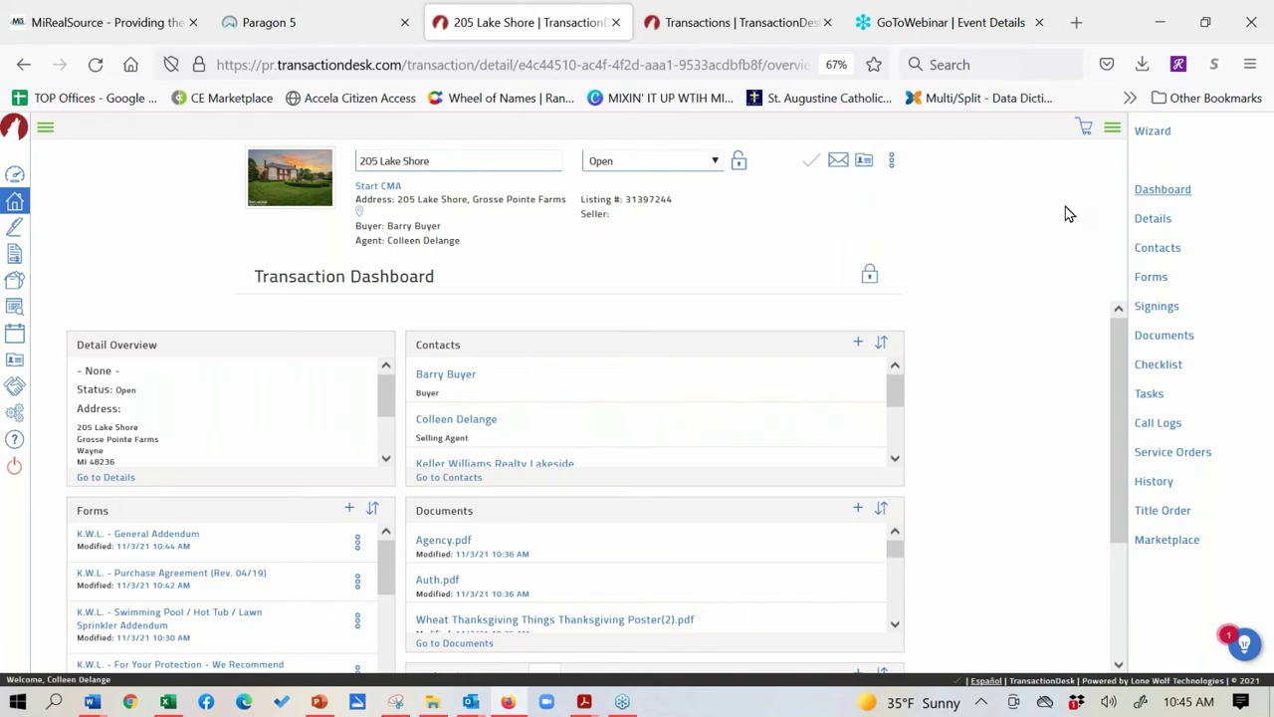
pyautogui.click(858, 510)
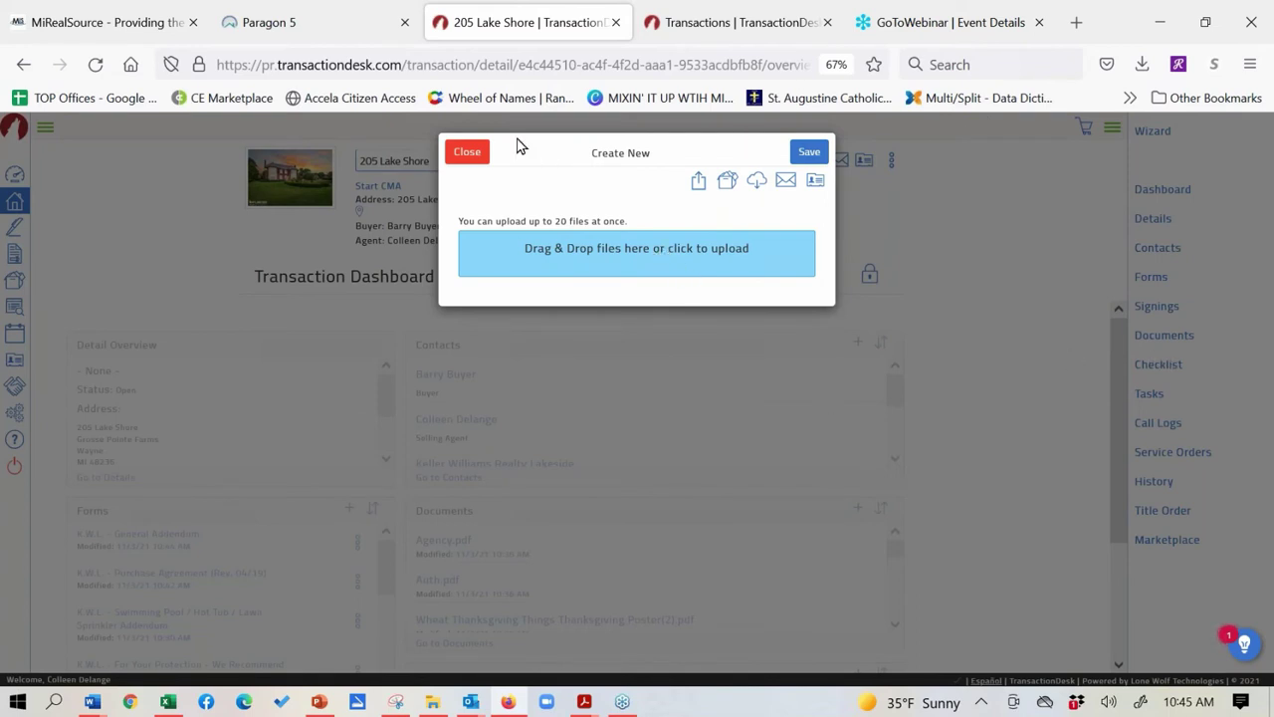
pyautogui.click(470, 155)
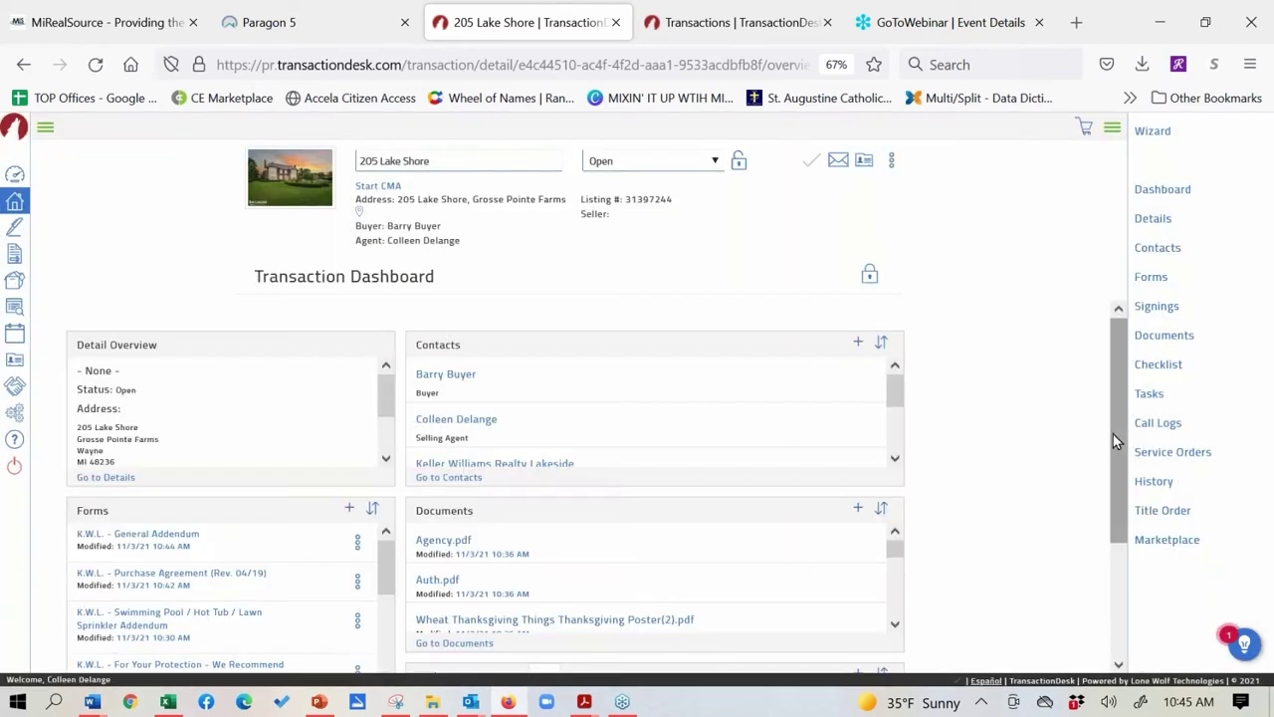
pyautogui.moveTo(1113, 433); pyautogui.dragTo(1117, 468)
pyautogui.moveTo(893, 500); pyautogui.dragTo(896, 529)
pyautogui.moveTo(894, 530)
pyautogui.mouseDown()
pyautogui.moveTo(894, 509)
pyautogui.moveTo(894, 525)
pyautogui.mouseUp()
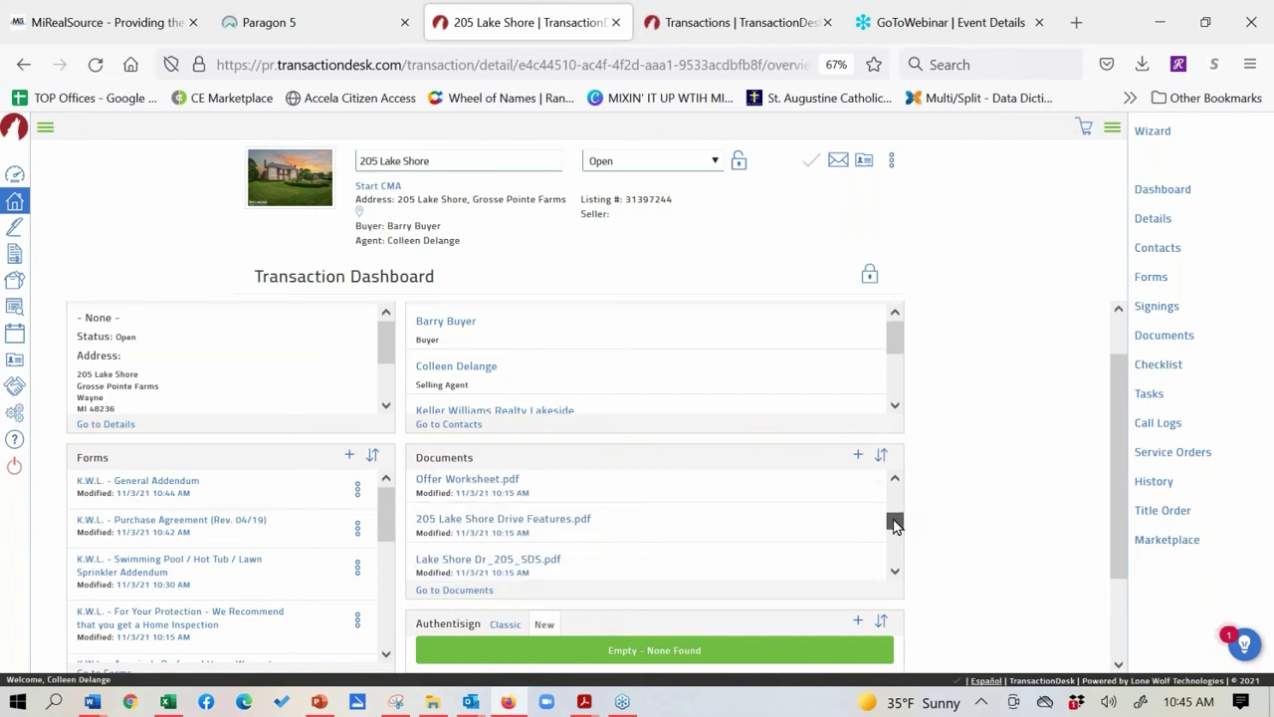
pyautogui.click(488, 526)
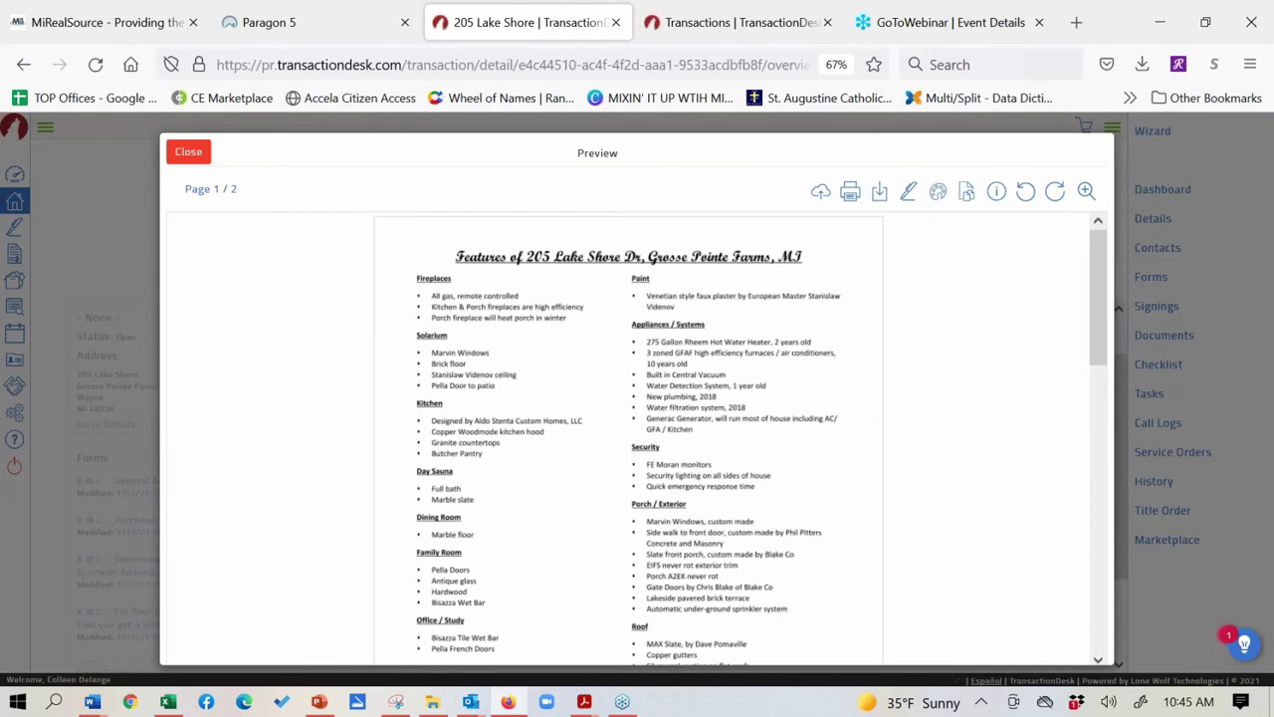
pyautogui.moveTo(1098, 297); pyautogui.dragTo(1114, 535)
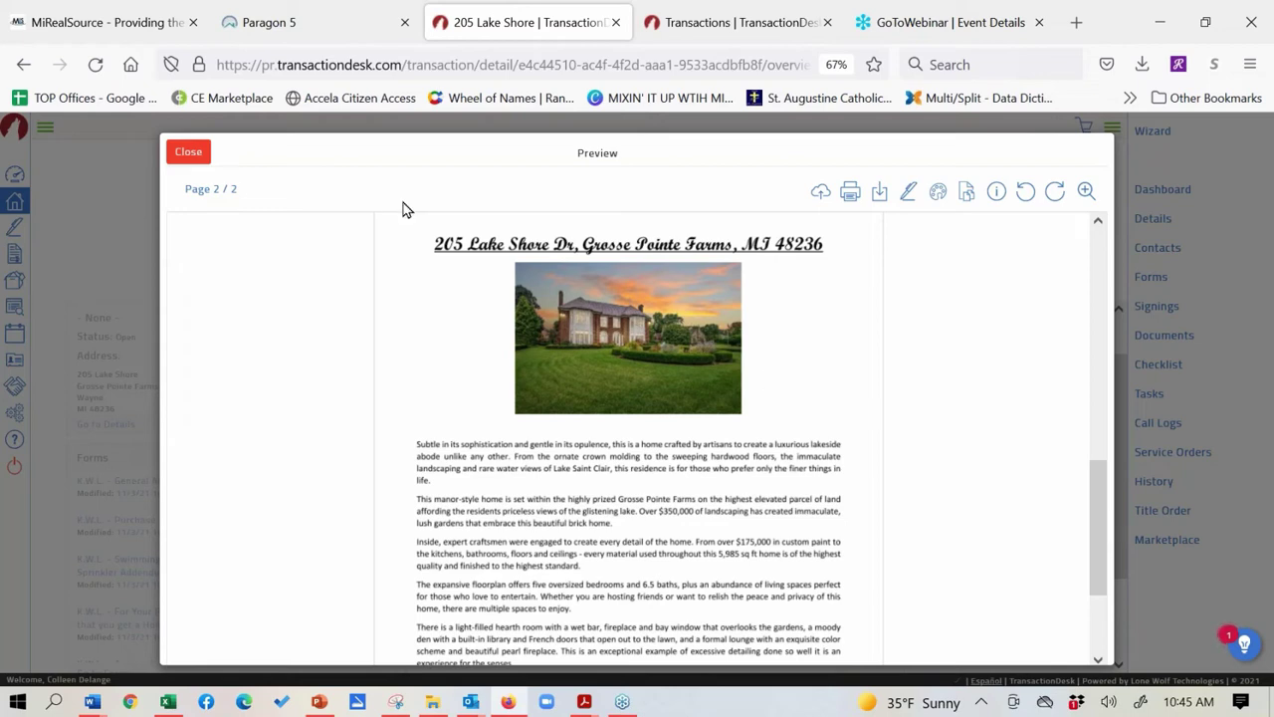
pyautogui.click(192, 153)
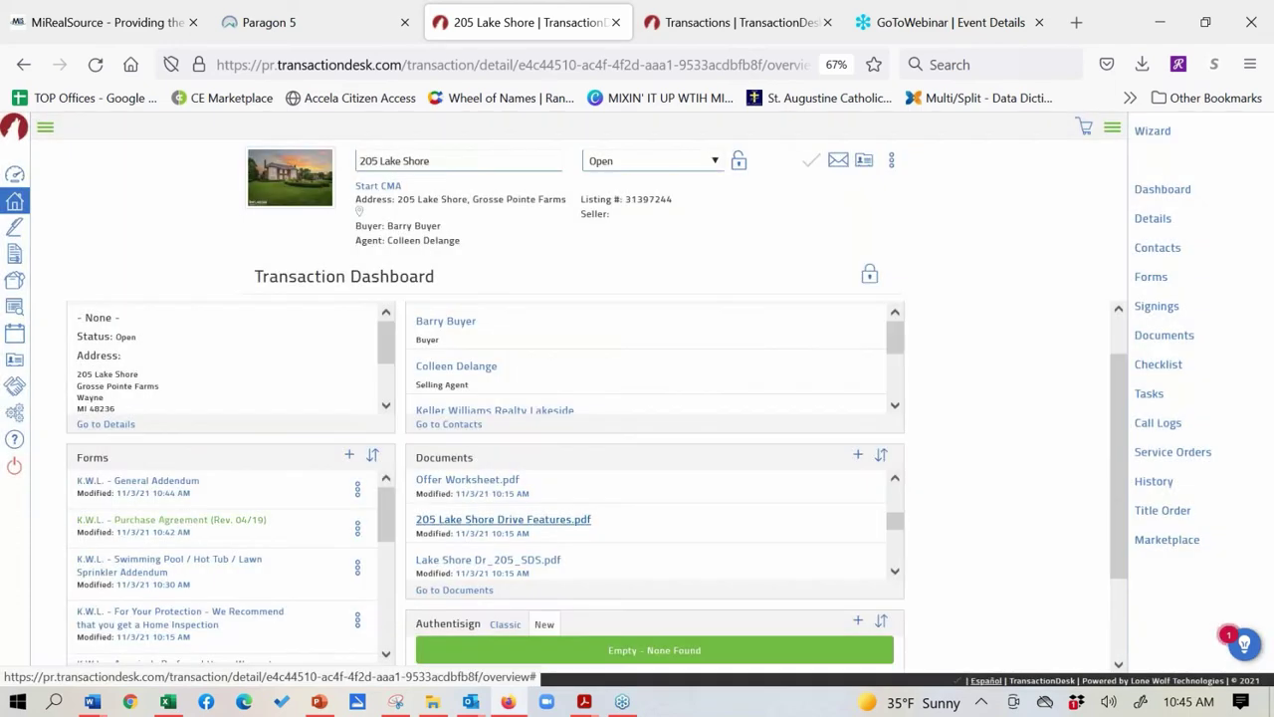
pyautogui.click(171, 520)
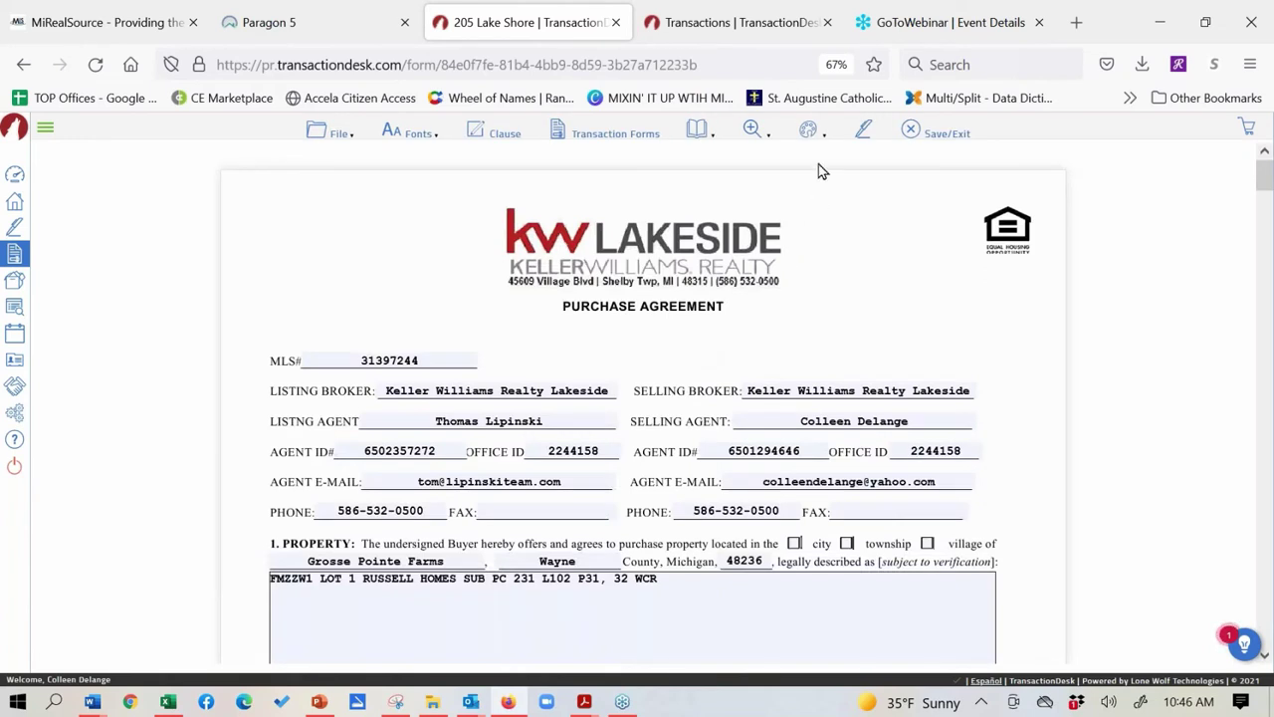
# Step: Strike a line through the $28,000,000 purchase price
pyautogui.click(809, 130)
pyautogui.scroll(-3, 1266, 659)
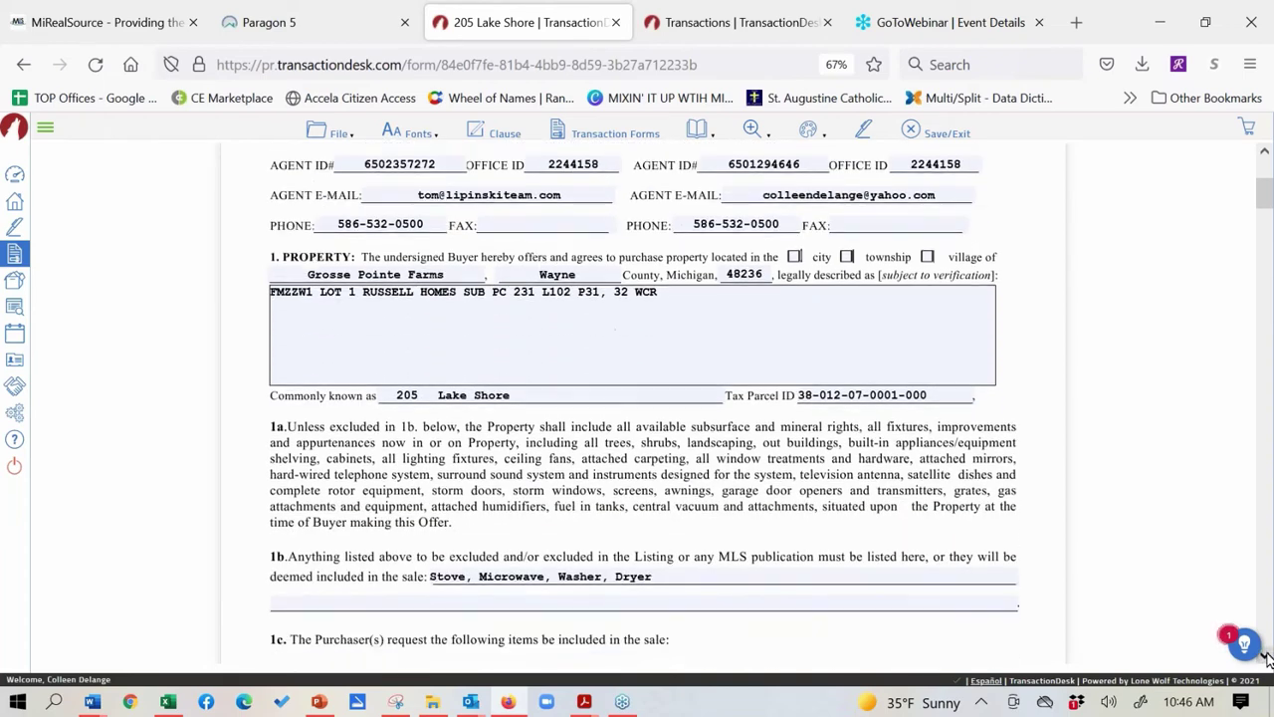
pyautogui.scroll(-3, 1266, 659)
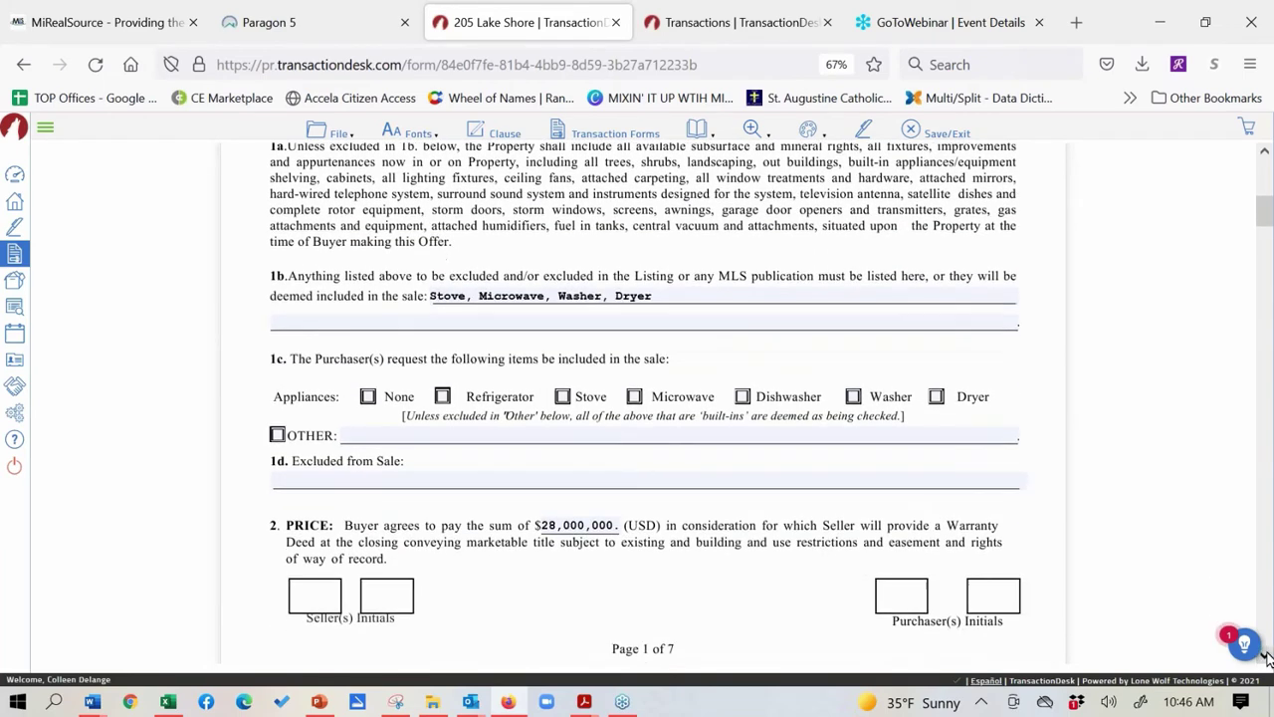
pyautogui.click(810, 133)
pyautogui.moveTo(809, 133)
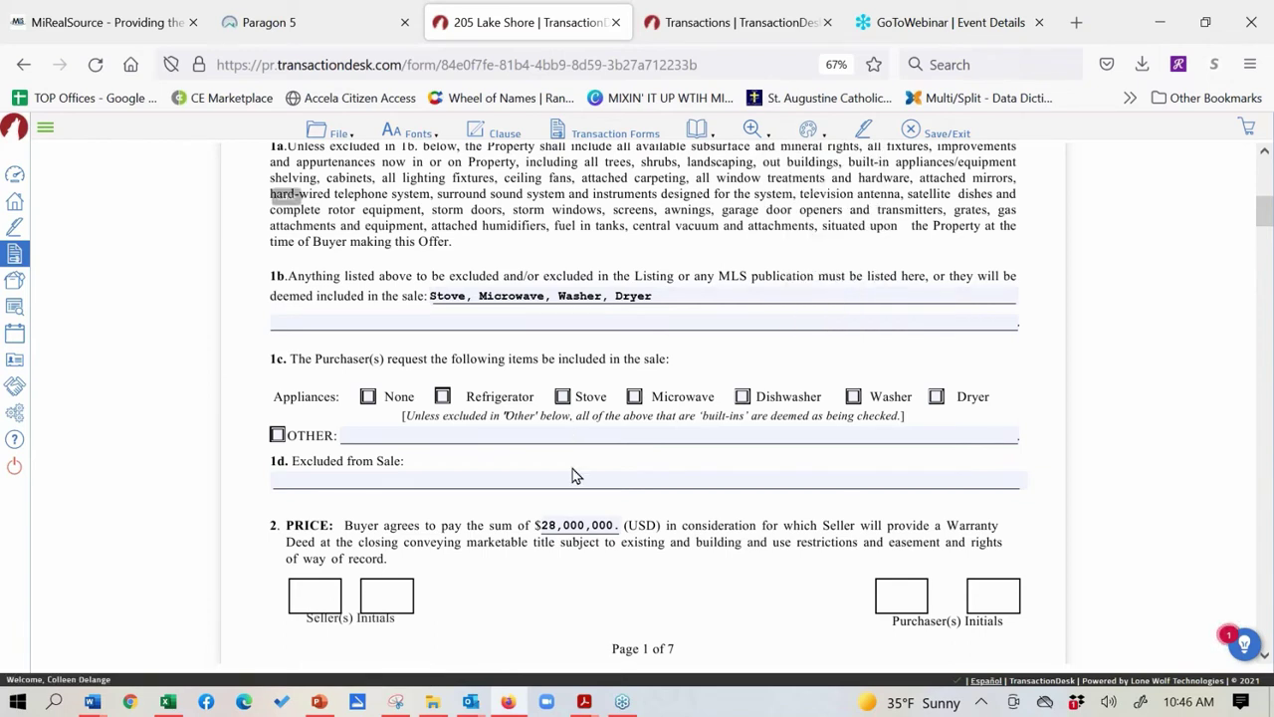
pyautogui.moveTo(538, 522); pyautogui.dragTo(627, 541)
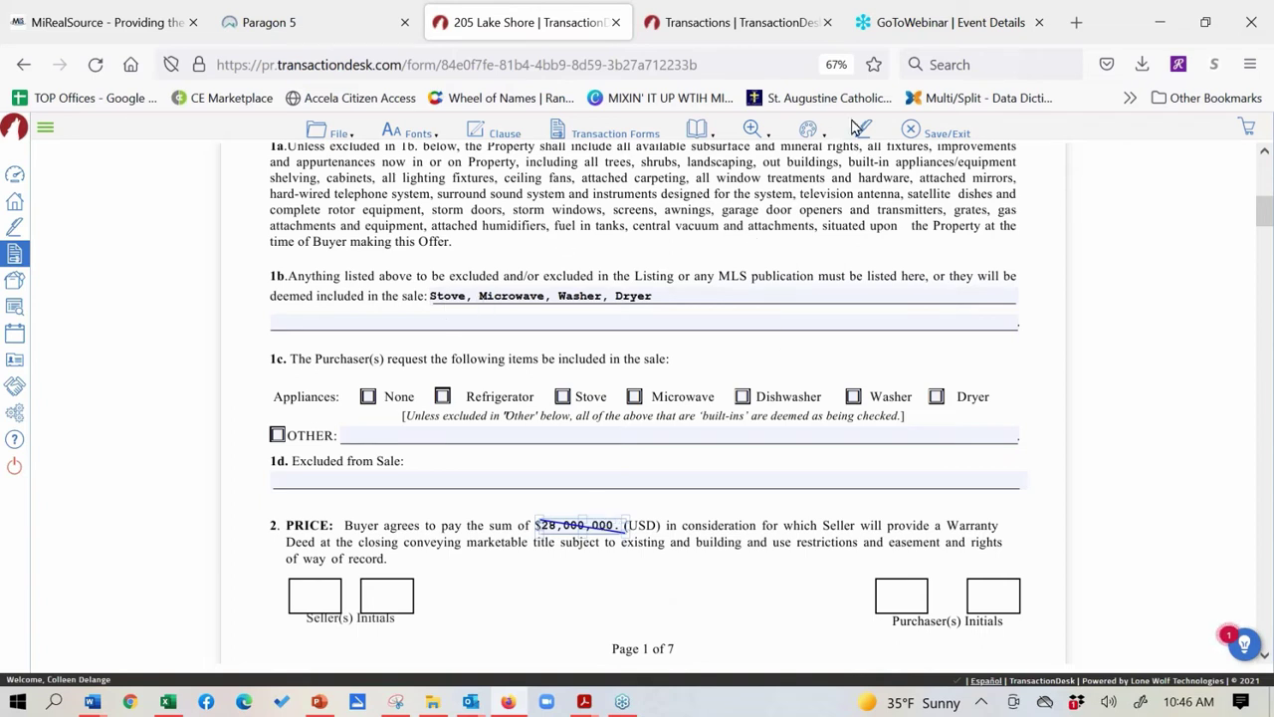
# Step: Strike through the words Washer, Dryer in item 1b
pyautogui.click(810, 134)
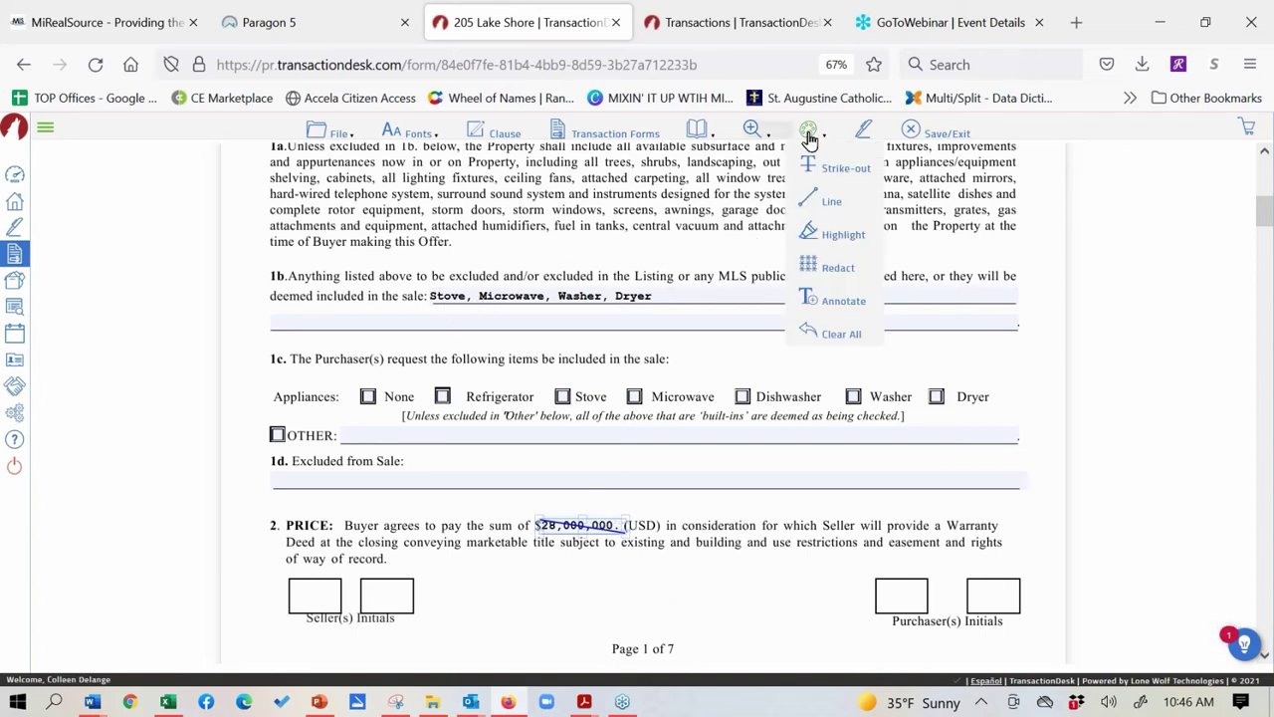
pyautogui.click(816, 203)
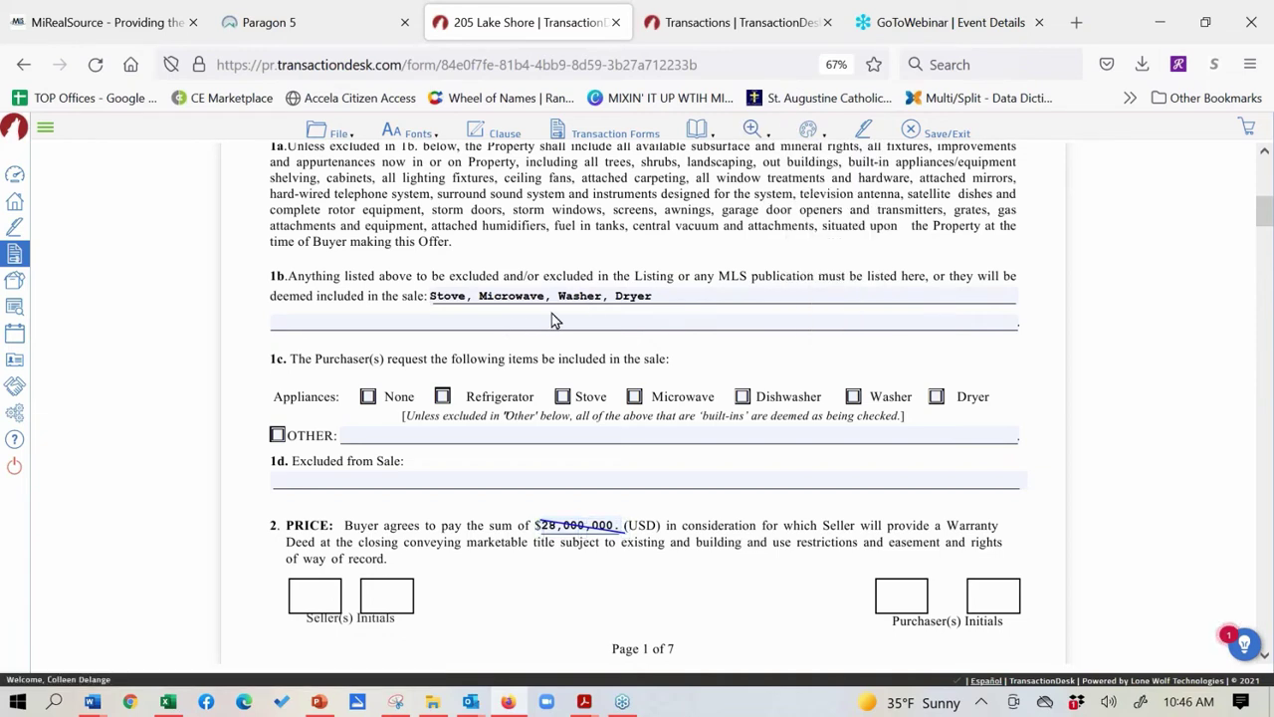
pyautogui.moveTo(555, 296); pyautogui.dragTo(659, 301)
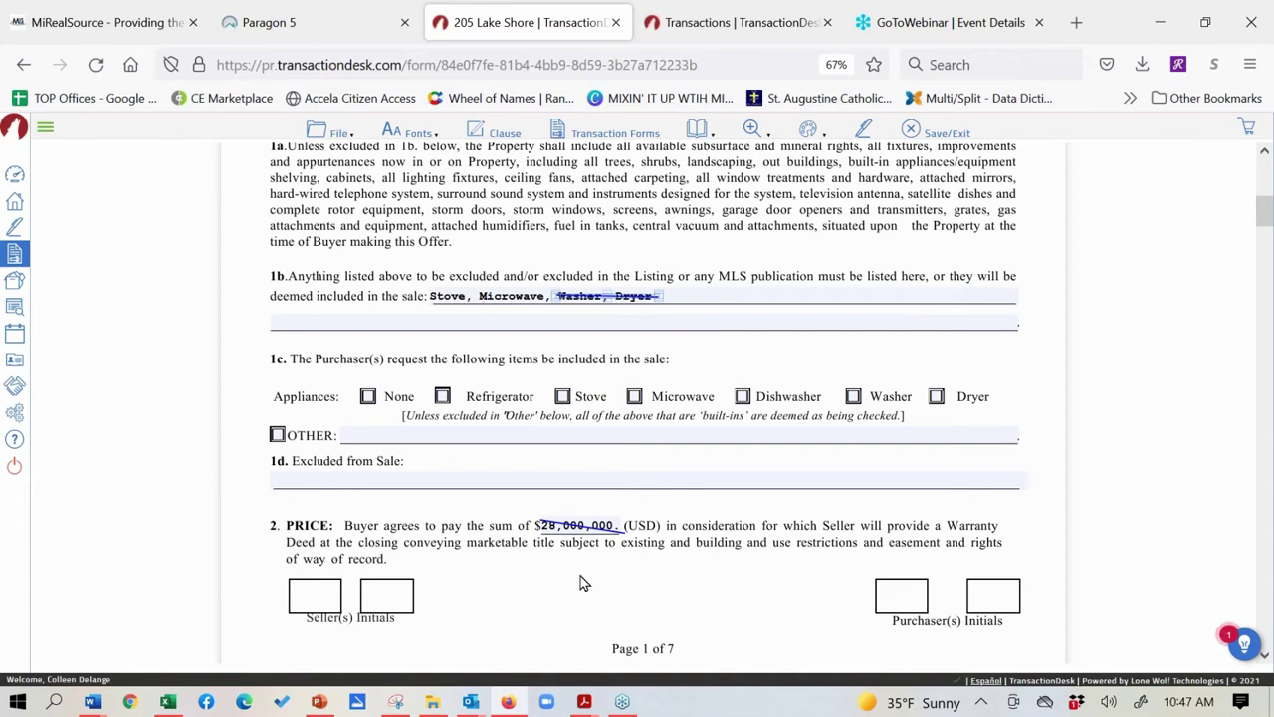
pyautogui.click(808, 131)
# Step: Add a '$3,000,000' text note positioned just above the struck-out purchase price
pyautogui.moveTo(573, 452)
pyautogui.mouseDown()
pyautogui.moveTo(585, 474)
pyautogui.moveTo(731, 473)
pyautogui.mouseUp()
pyautogui.write('$')
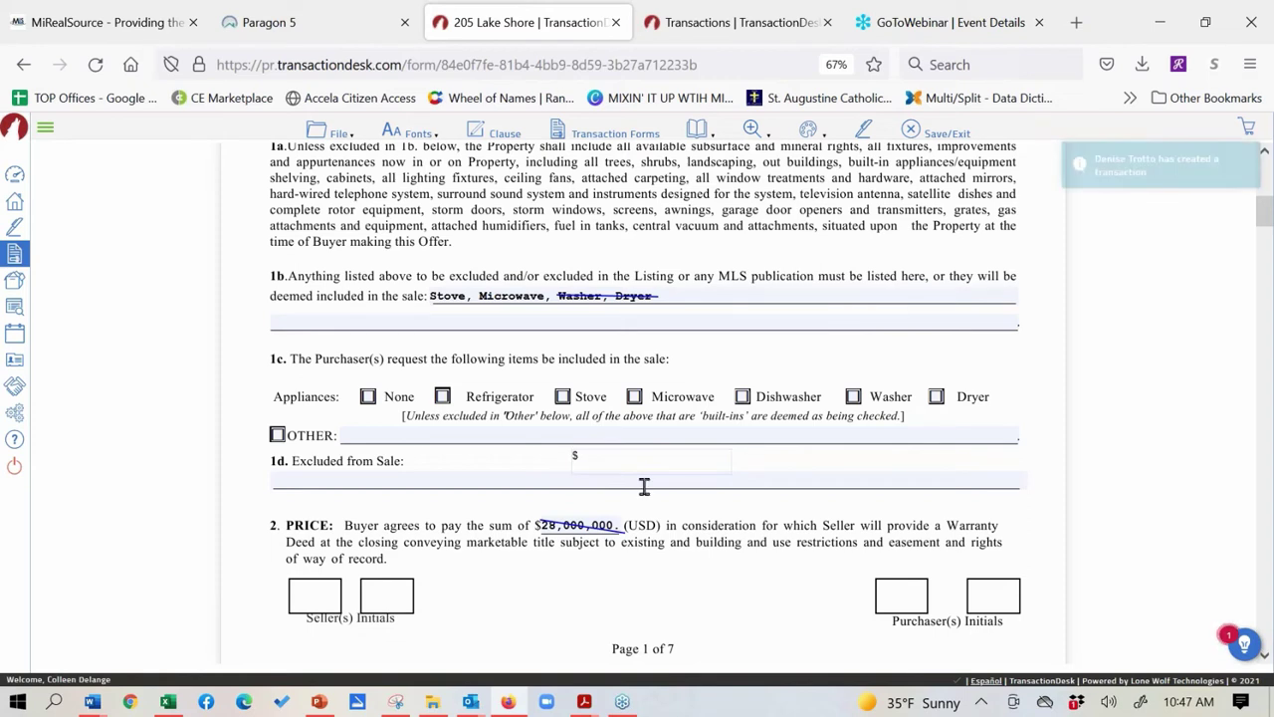
pyautogui.write('3,0000')
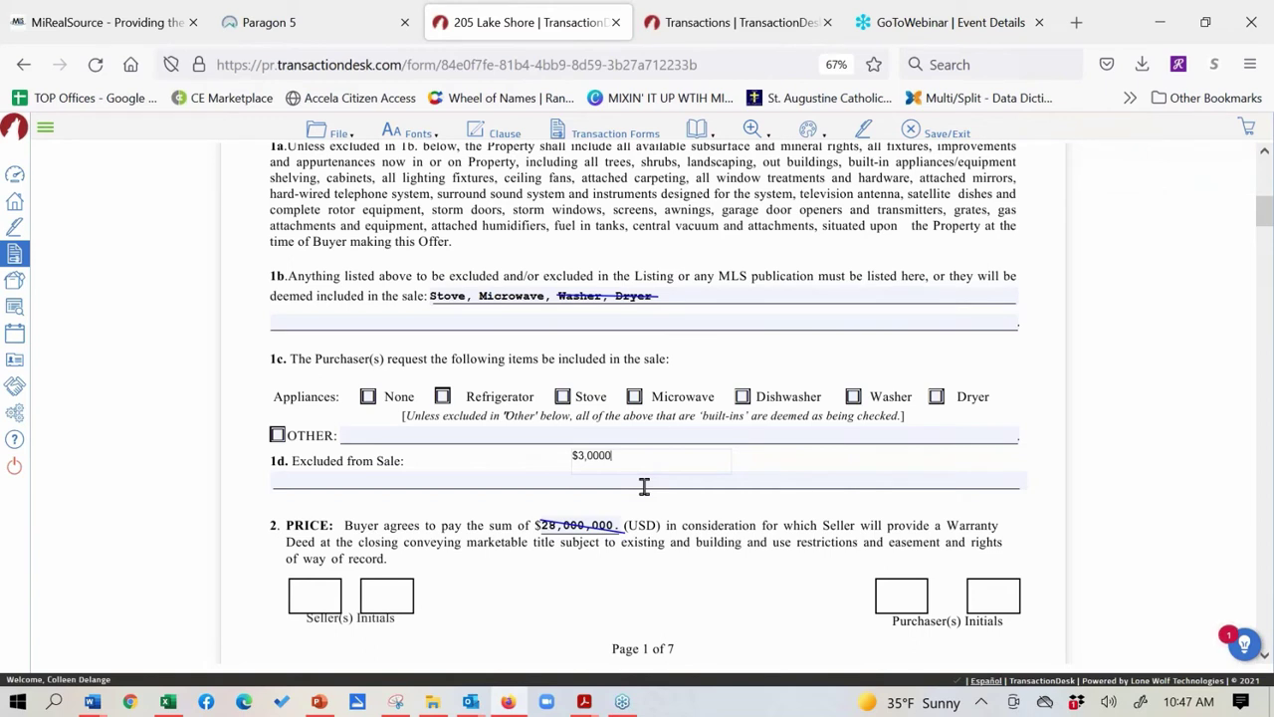
pyautogui.press('BackSpace')
pyautogui.write(',0000')
pyautogui.press('BackSpace')
pyautogui.moveTo(627, 468); pyautogui.dragTo(586, 526)
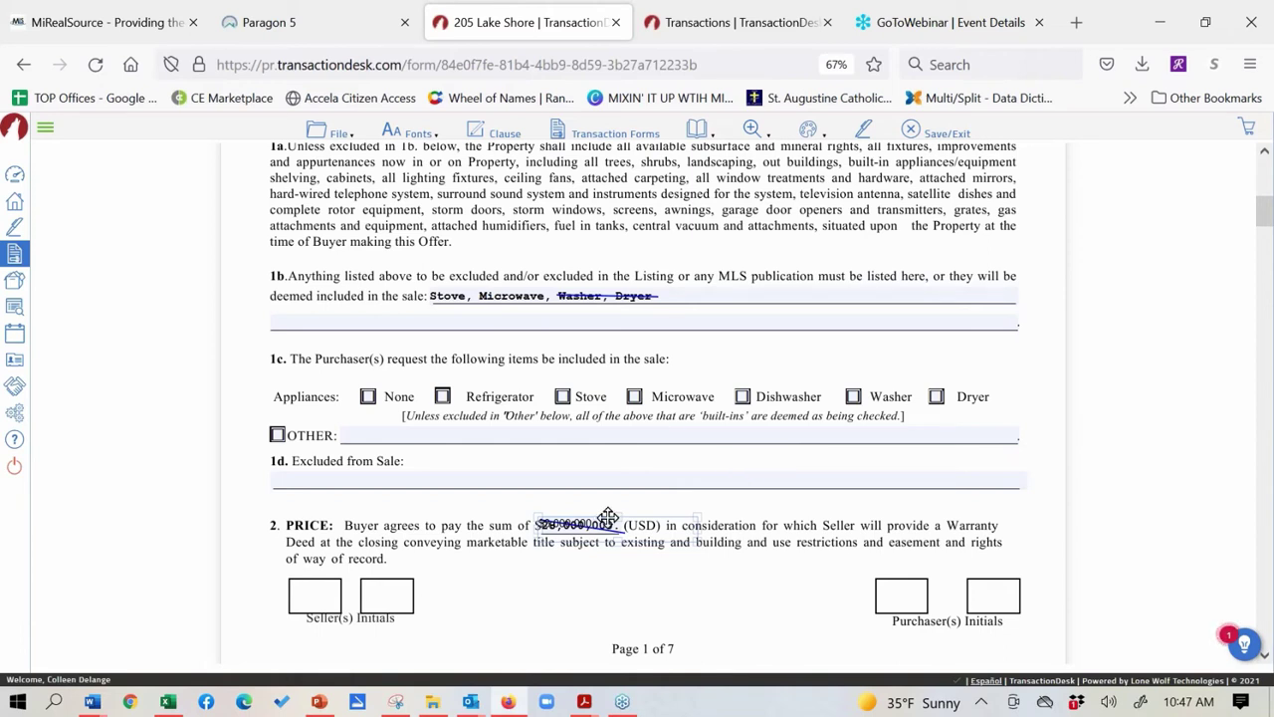
pyautogui.moveTo(608, 517); pyautogui.dragTo(613, 494)
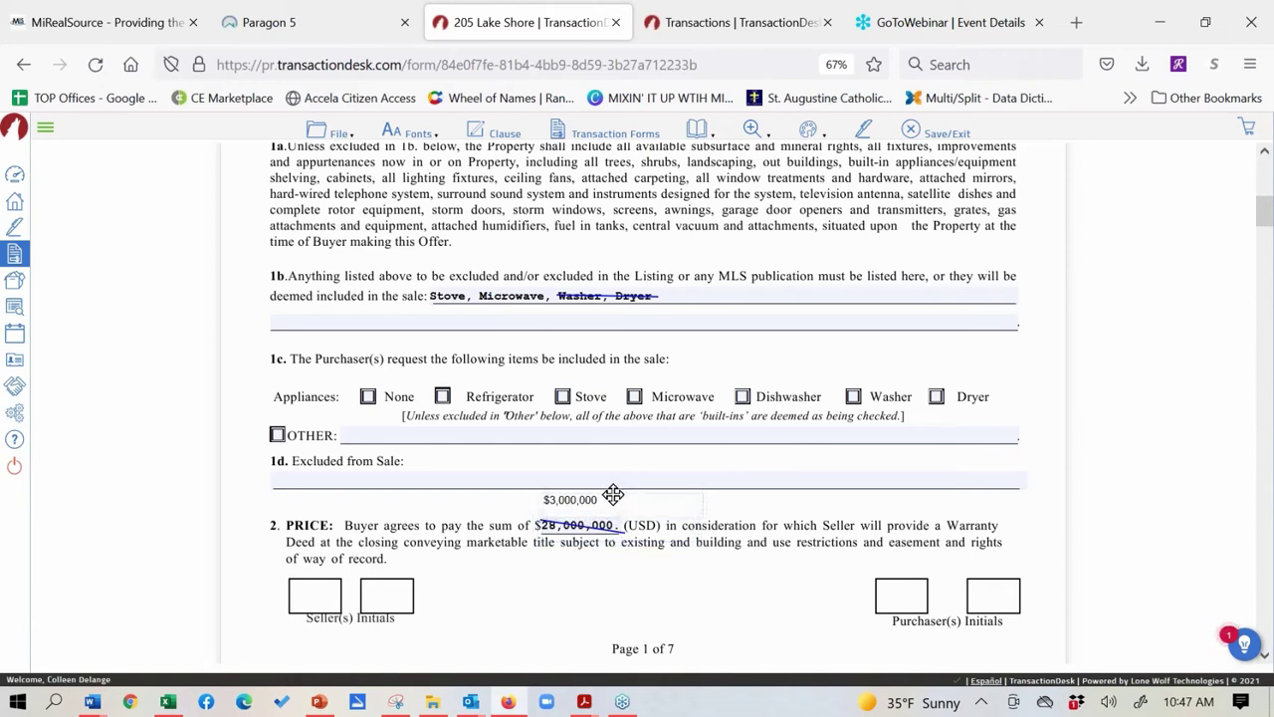
# Step: Give the $3,000,000 note a white background and font size 10, sized over the price
pyautogui.click(674, 500)
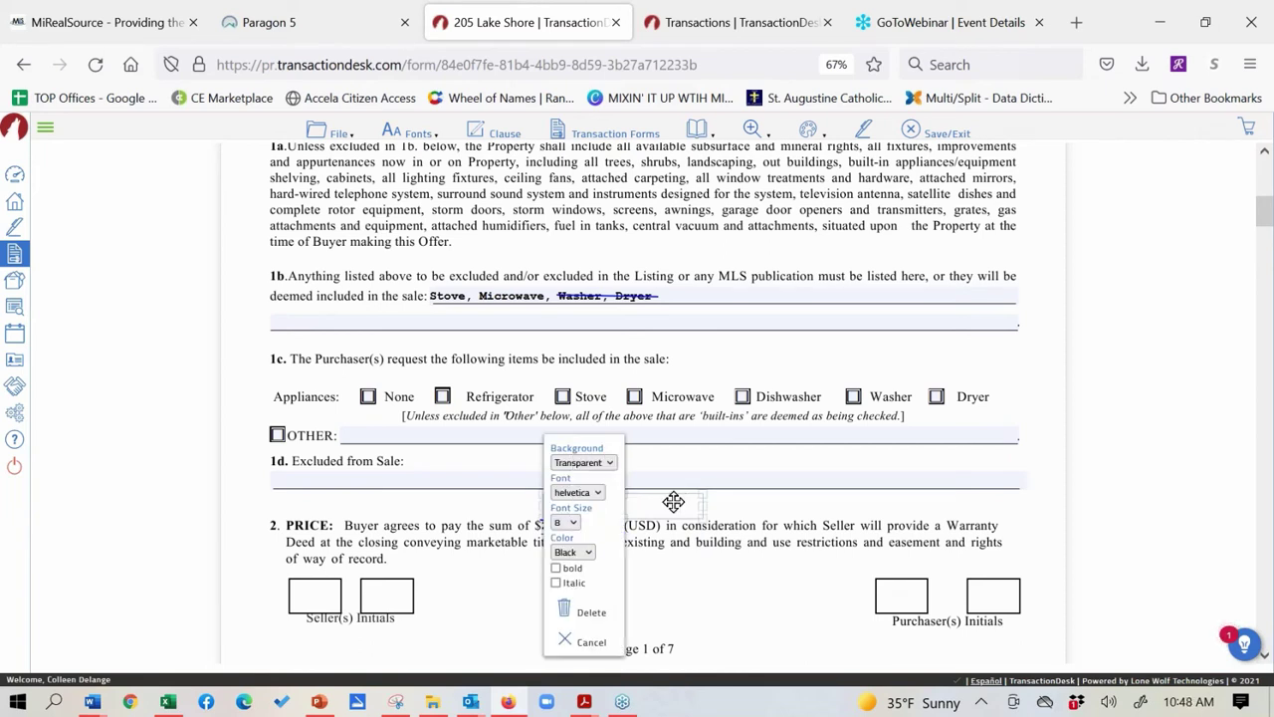
pyautogui.click(610, 466)
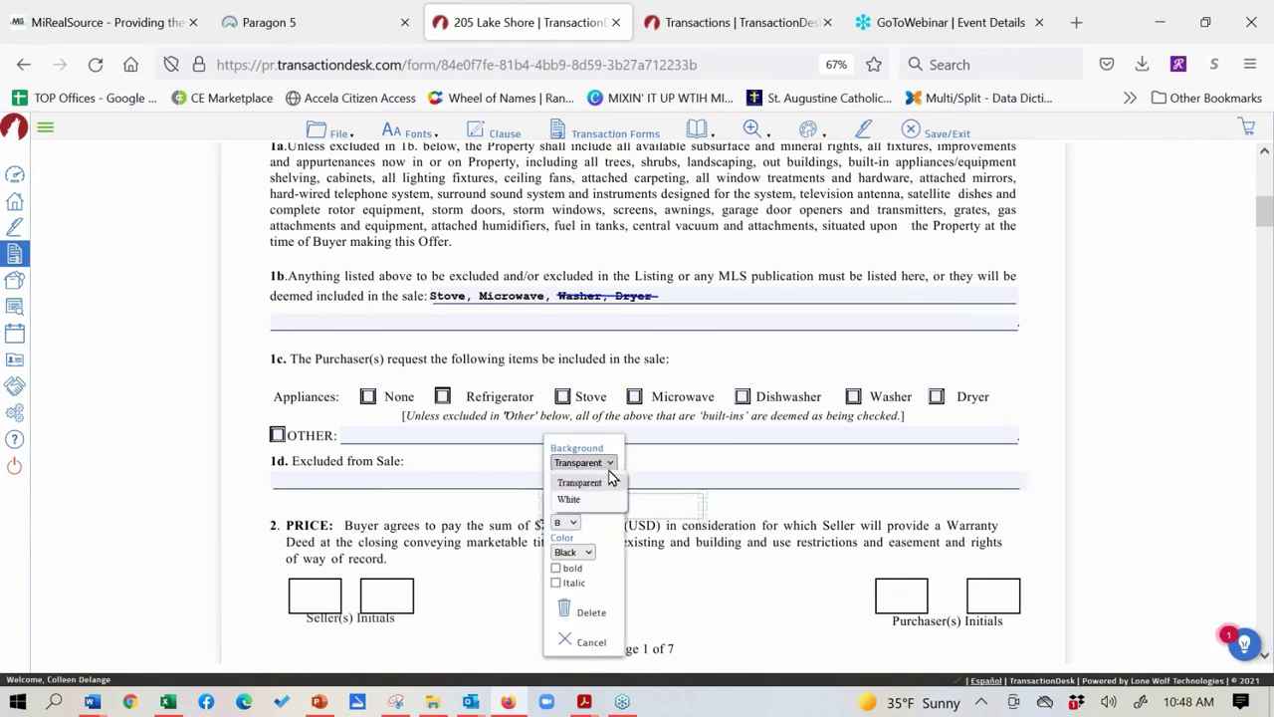
pyautogui.click(603, 500)
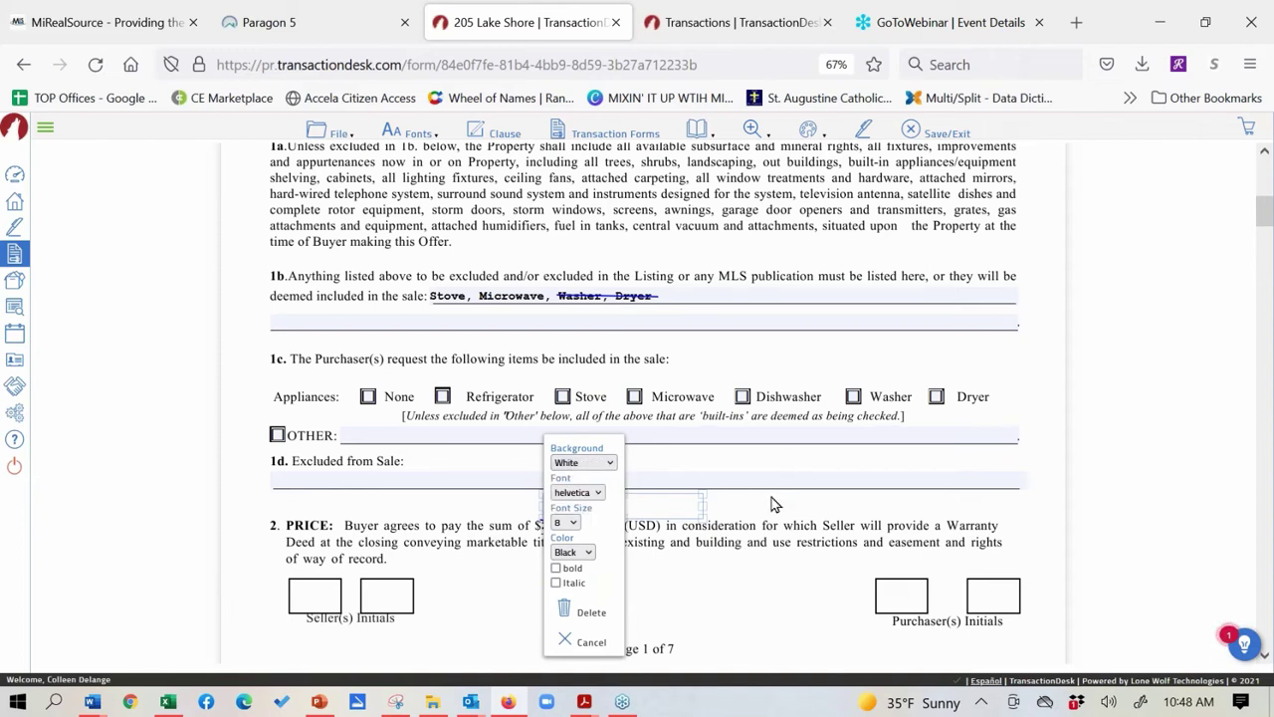
pyautogui.click(556, 569)
pyautogui.click(556, 570)
pyautogui.click(566, 522)
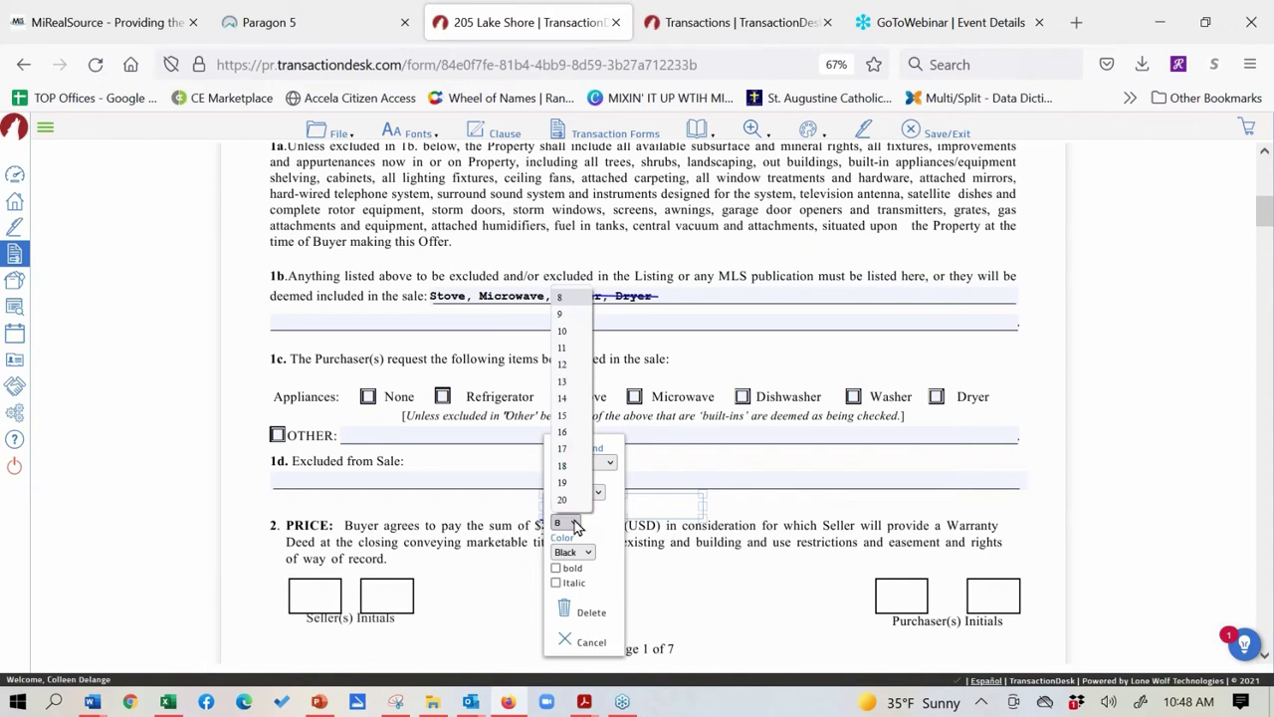
pyautogui.click(570, 336)
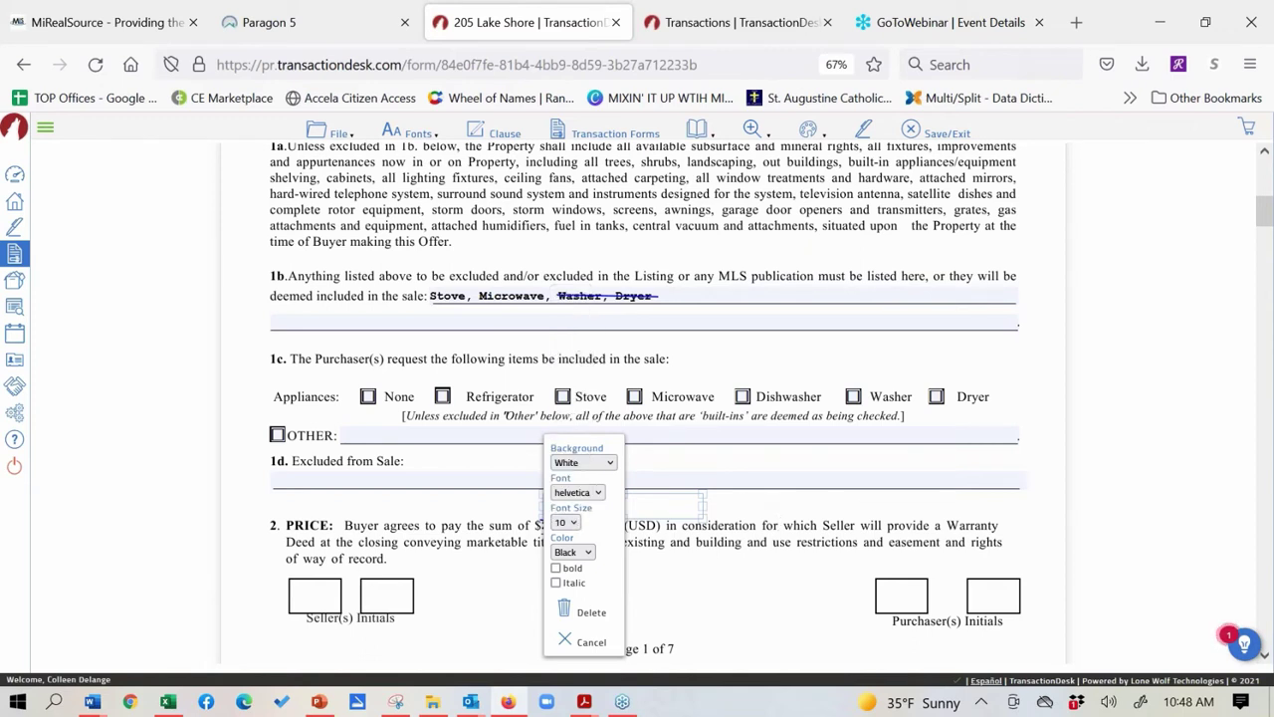
pyautogui.click(694, 546)
pyautogui.moveTo(591, 495)
pyautogui.mouseDown()
pyautogui.moveTo(595, 505)
pyautogui.moveTo(597, 490)
pyautogui.mouseUp()
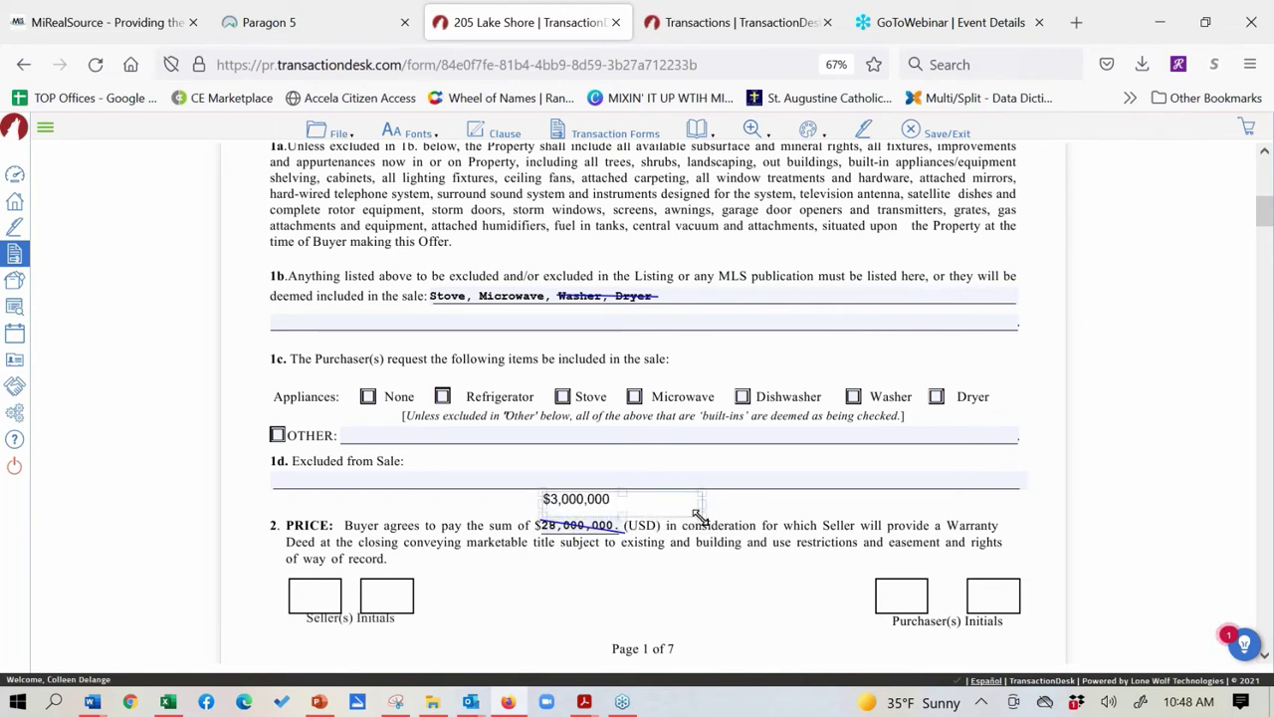
pyautogui.moveTo(685, 511); pyautogui.dragTo(579, 524)
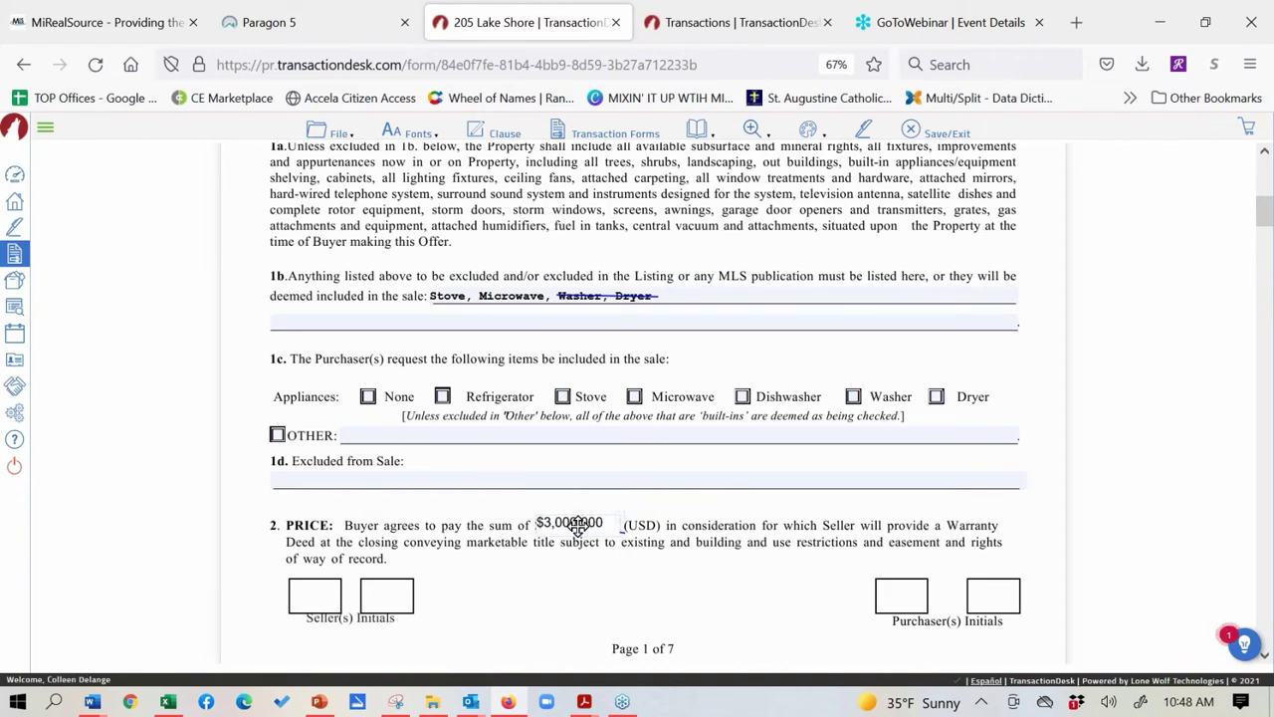
# Step: Delete the strike line over $28,000,000 and cover the old price with the $3,000,000 note
pyautogui.click(738, 498)
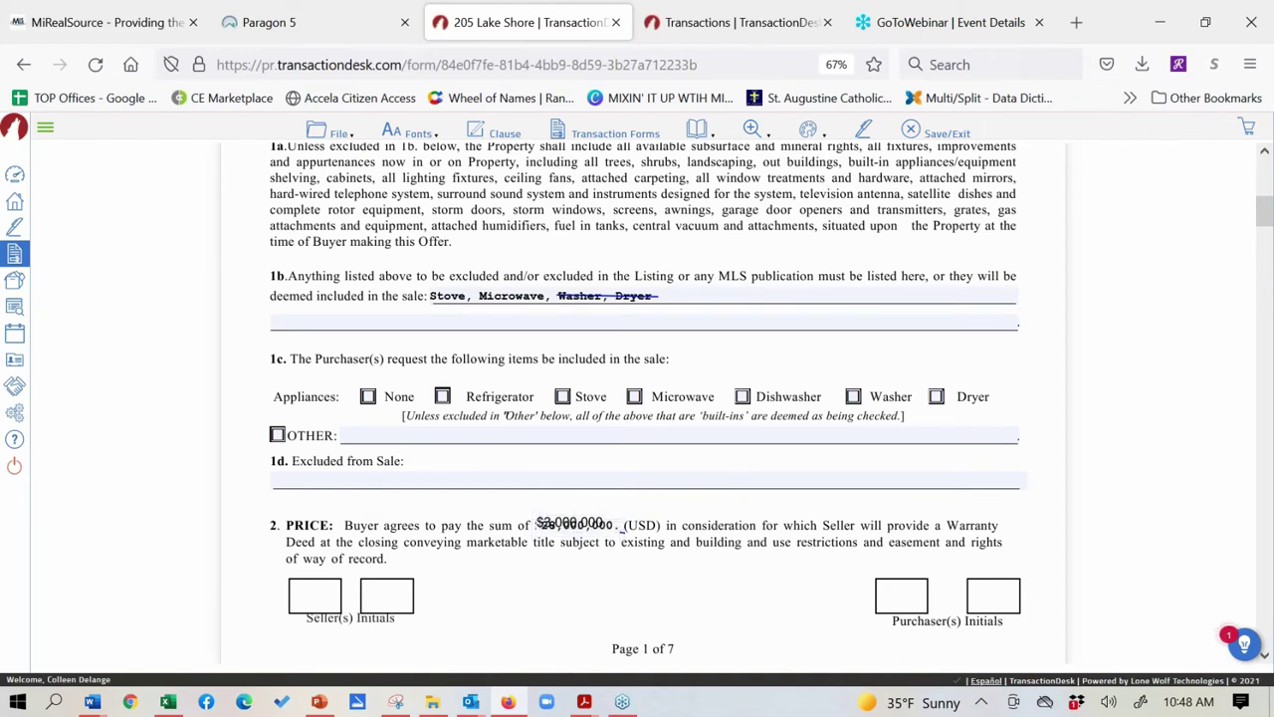
pyautogui.click(588, 527)
pyautogui.moveTo(589, 525); pyautogui.dragTo(591, 500)
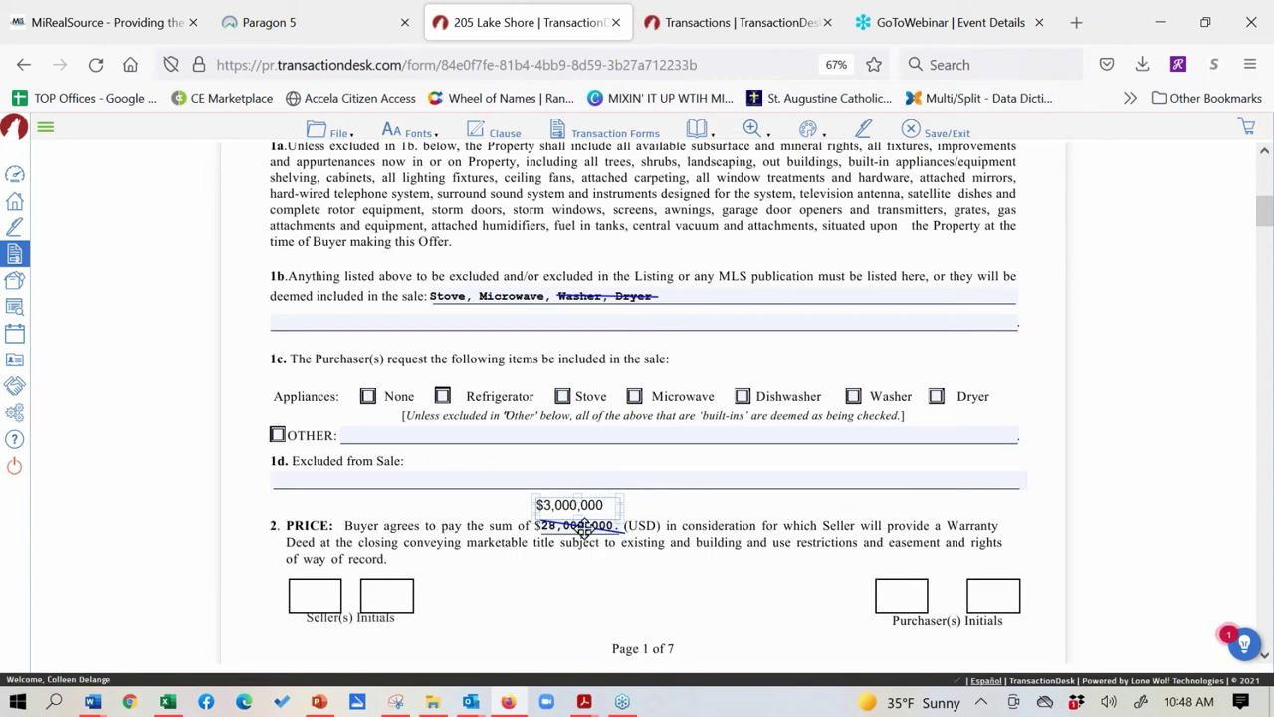
pyautogui.click(585, 528)
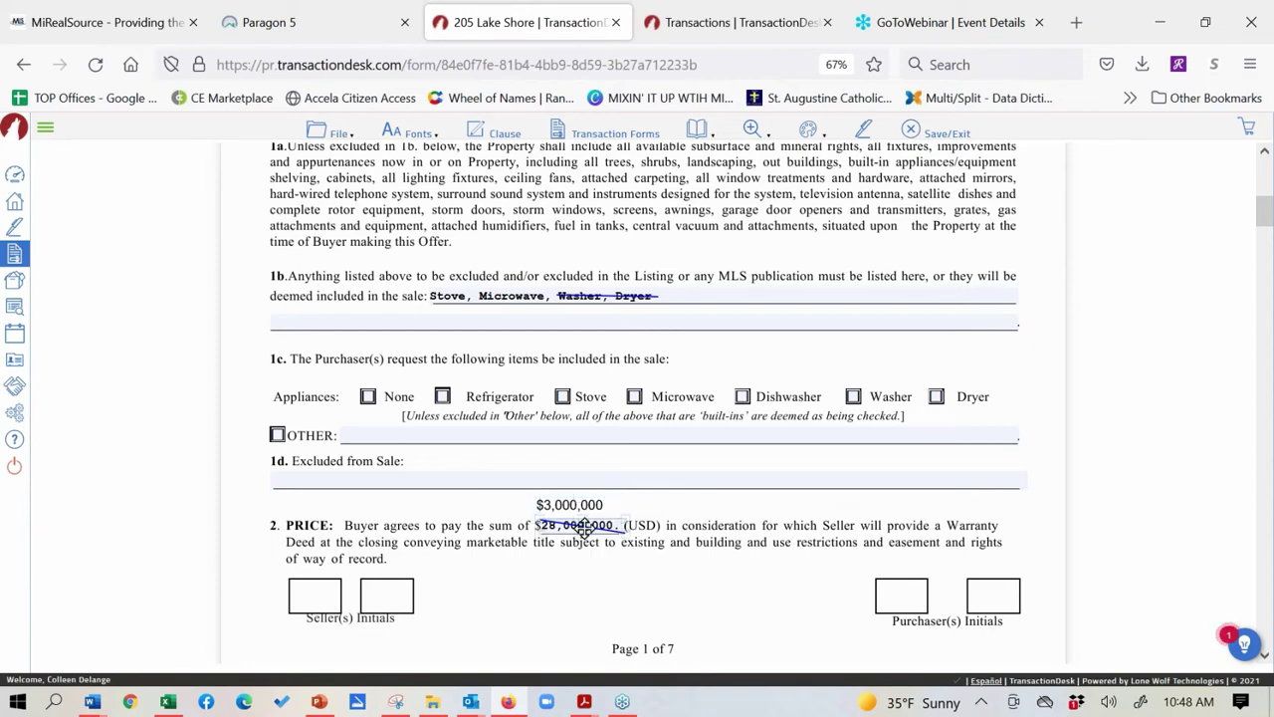
pyautogui.click(586, 528)
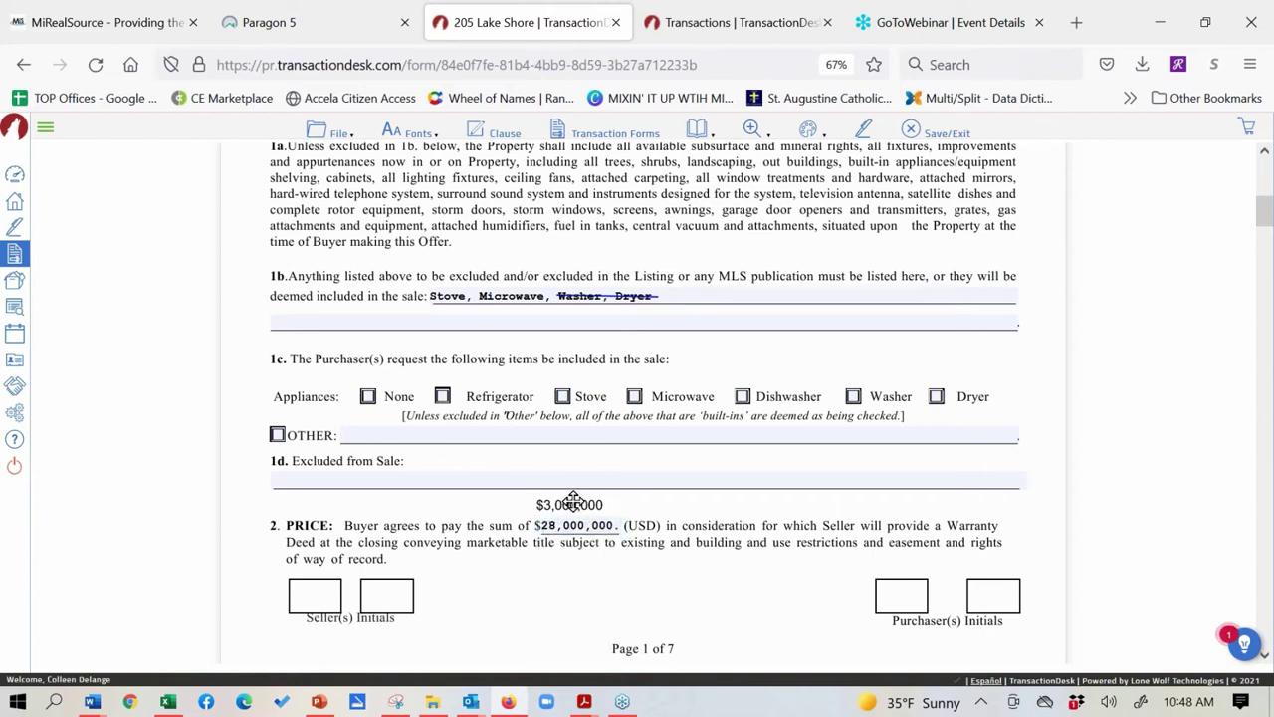
pyautogui.moveTo(578, 504)
pyautogui.mouseDown()
pyautogui.moveTo(637, 501)
pyautogui.moveTo(637, 522)
pyautogui.moveTo(557, 529)
pyautogui.moveTo(575, 518)
pyautogui.mouseUp()
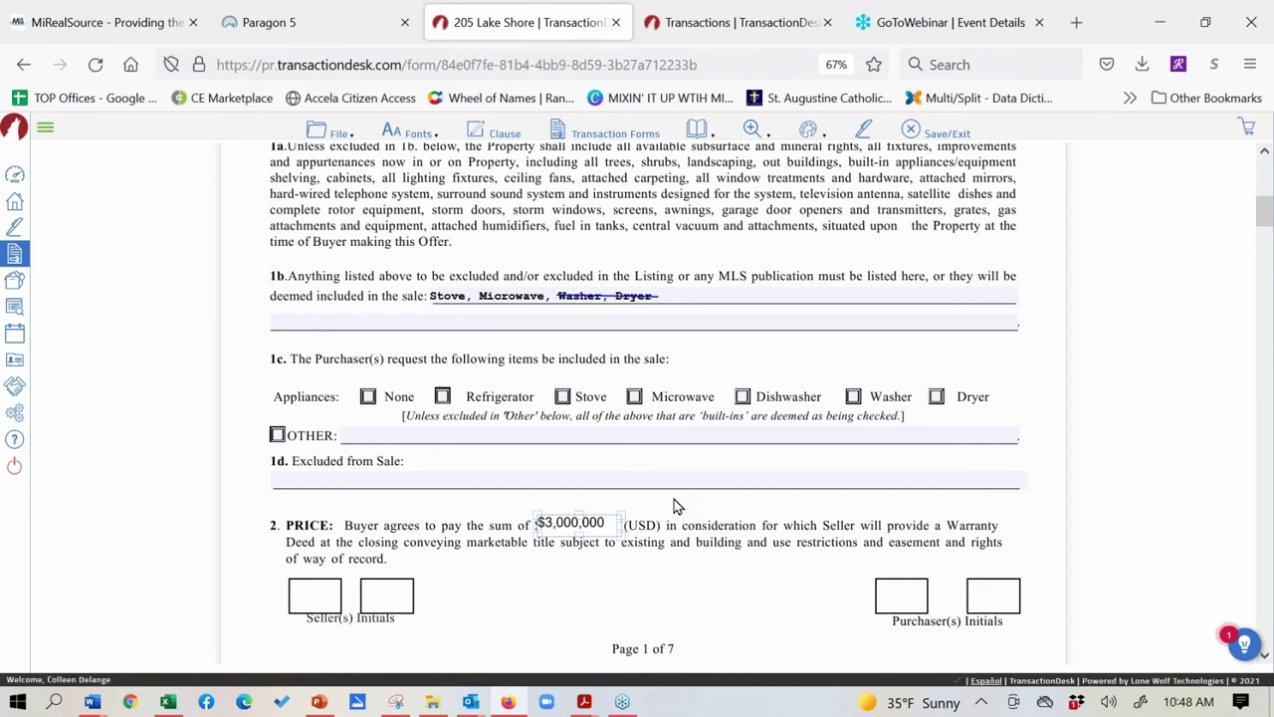
pyautogui.click(817, 131)
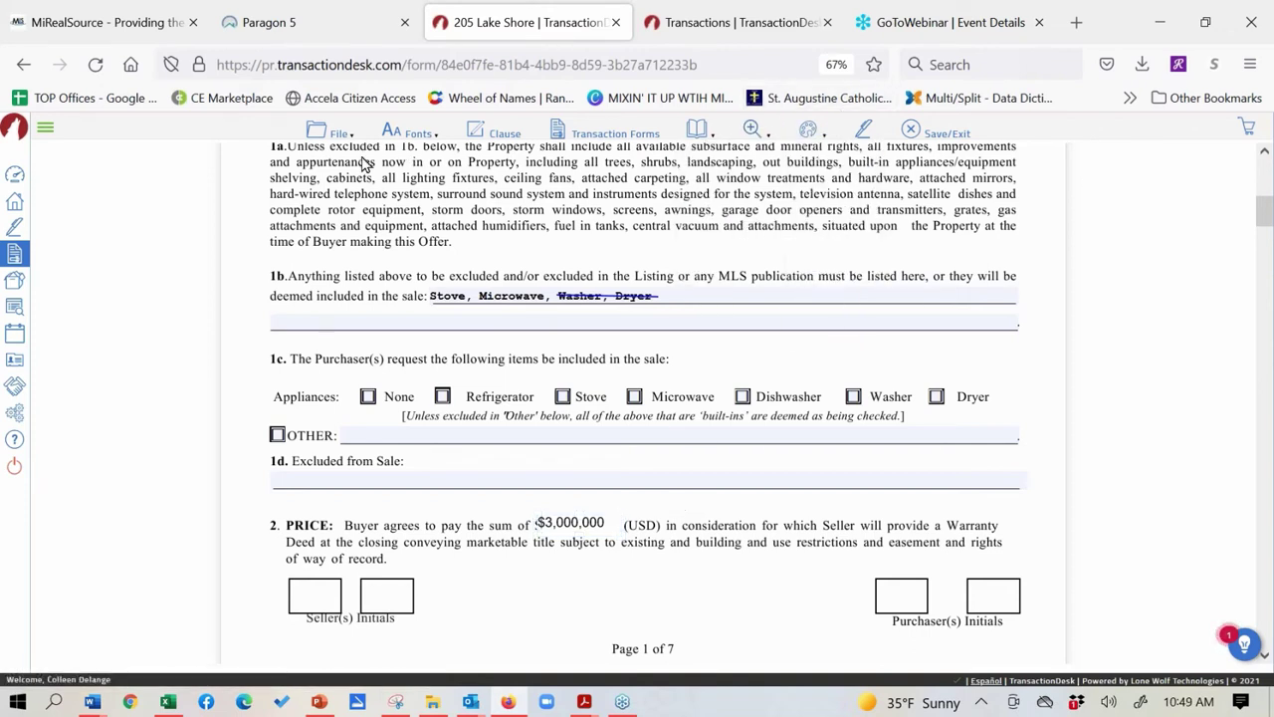
# Step: Underline 'hardware, attached mirrors,' and 'antenna, satellite dishes and' in paragraph 1a
pyautogui.moveTo(360, 155); pyautogui.dragTo(869, 231)
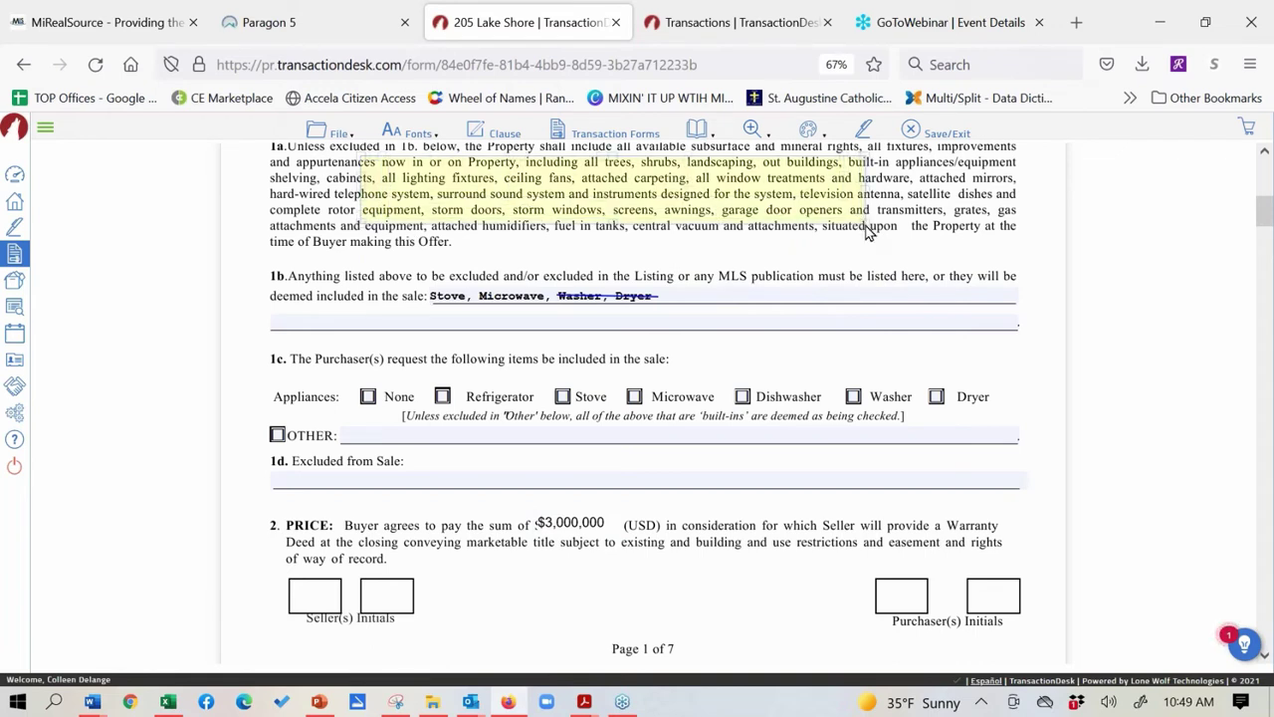
pyautogui.moveTo(815, 135)
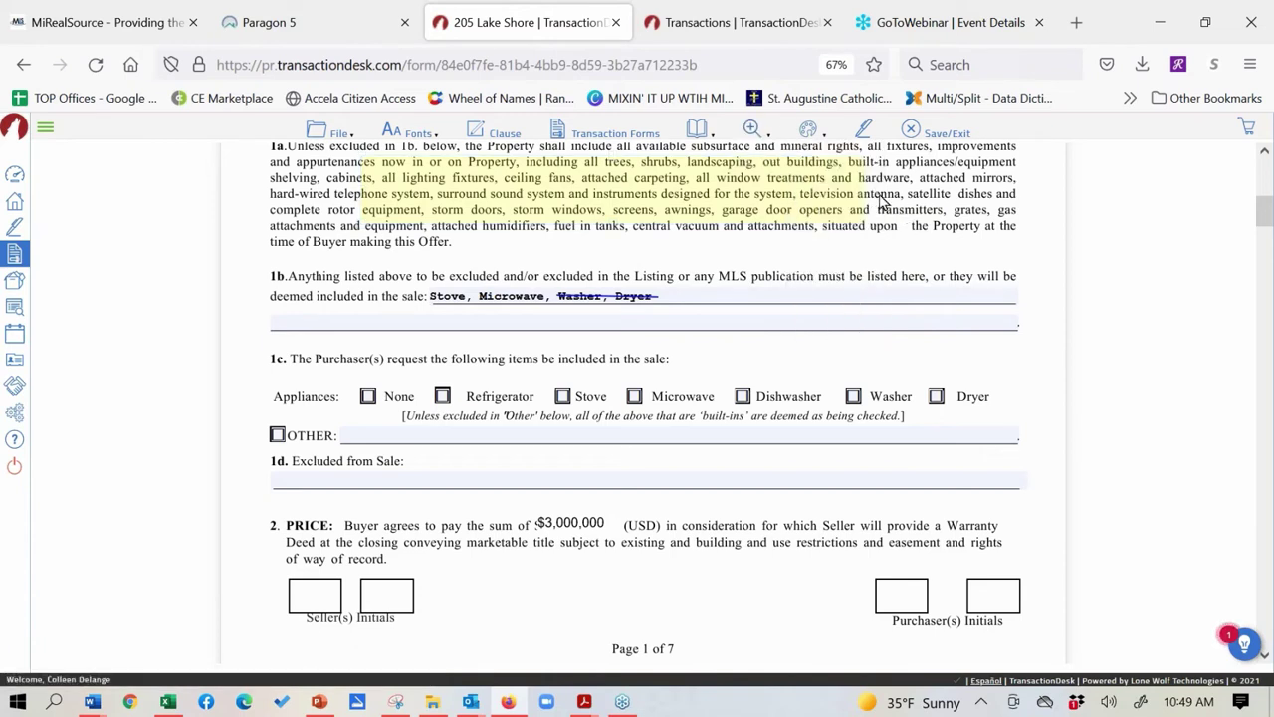
pyautogui.moveTo(874, 200); pyautogui.dragTo(1007, 206)
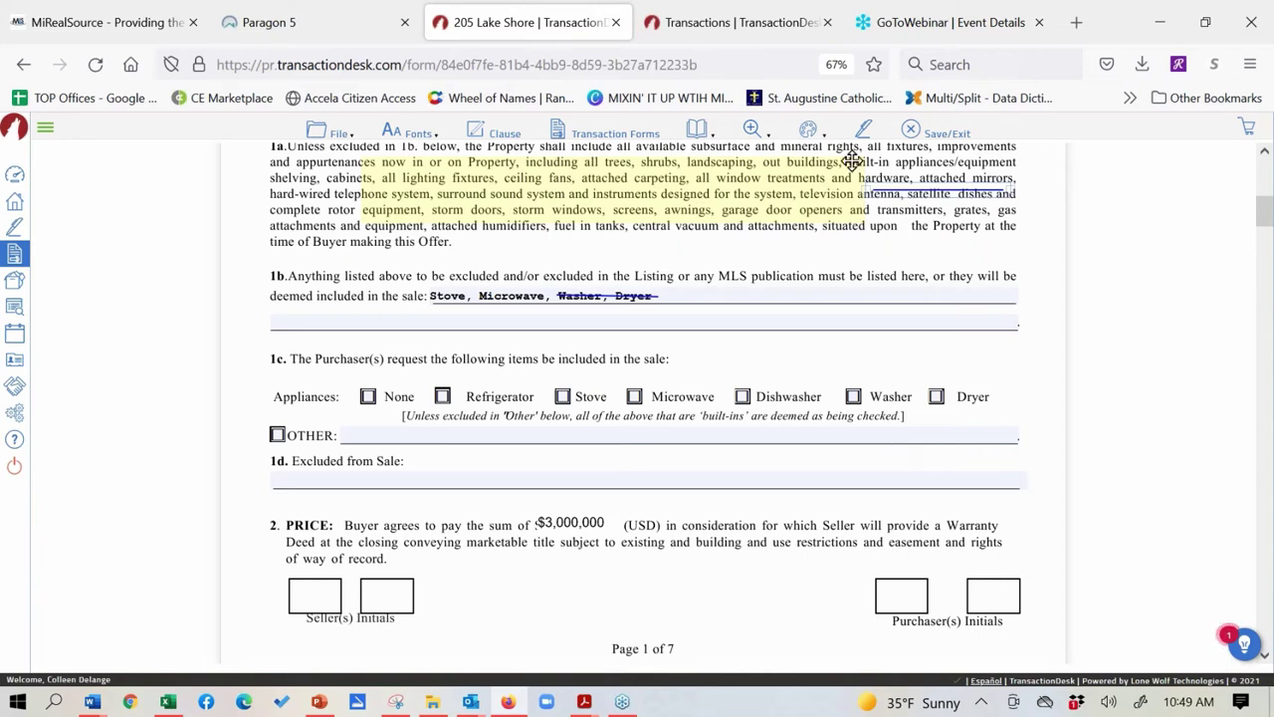
pyautogui.click(808, 130)
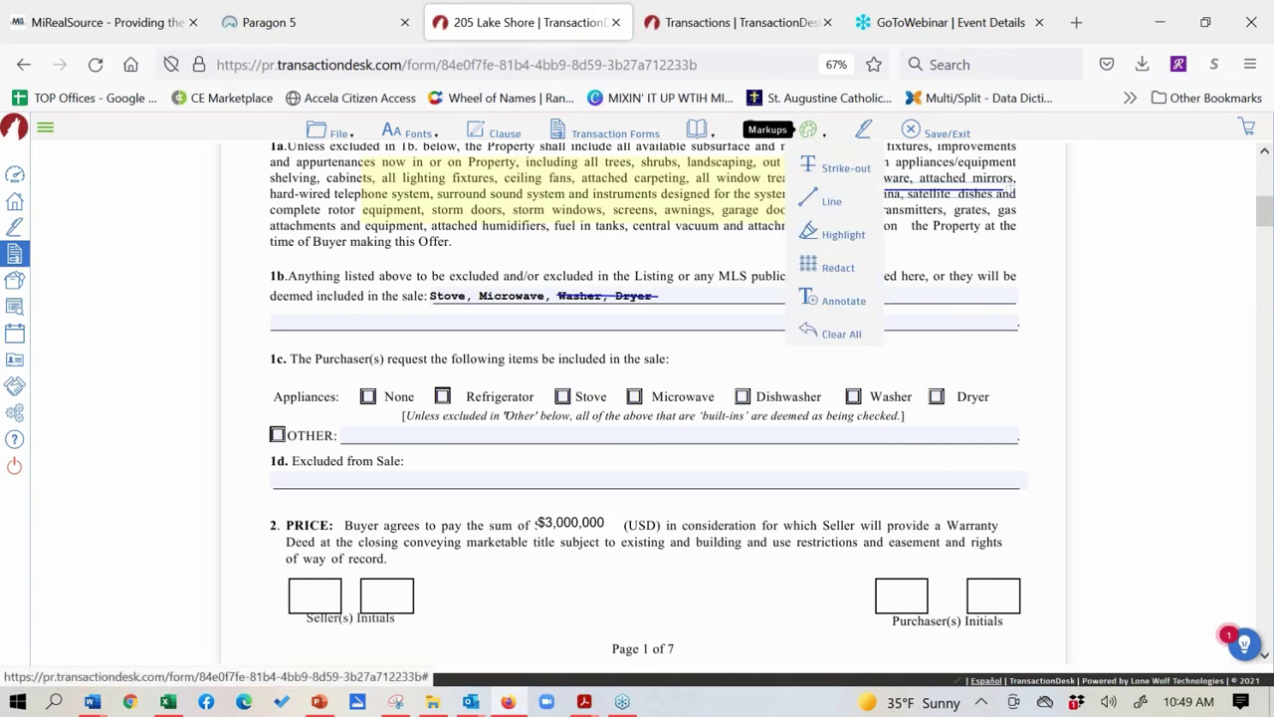
pyautogui.click(515, 319)
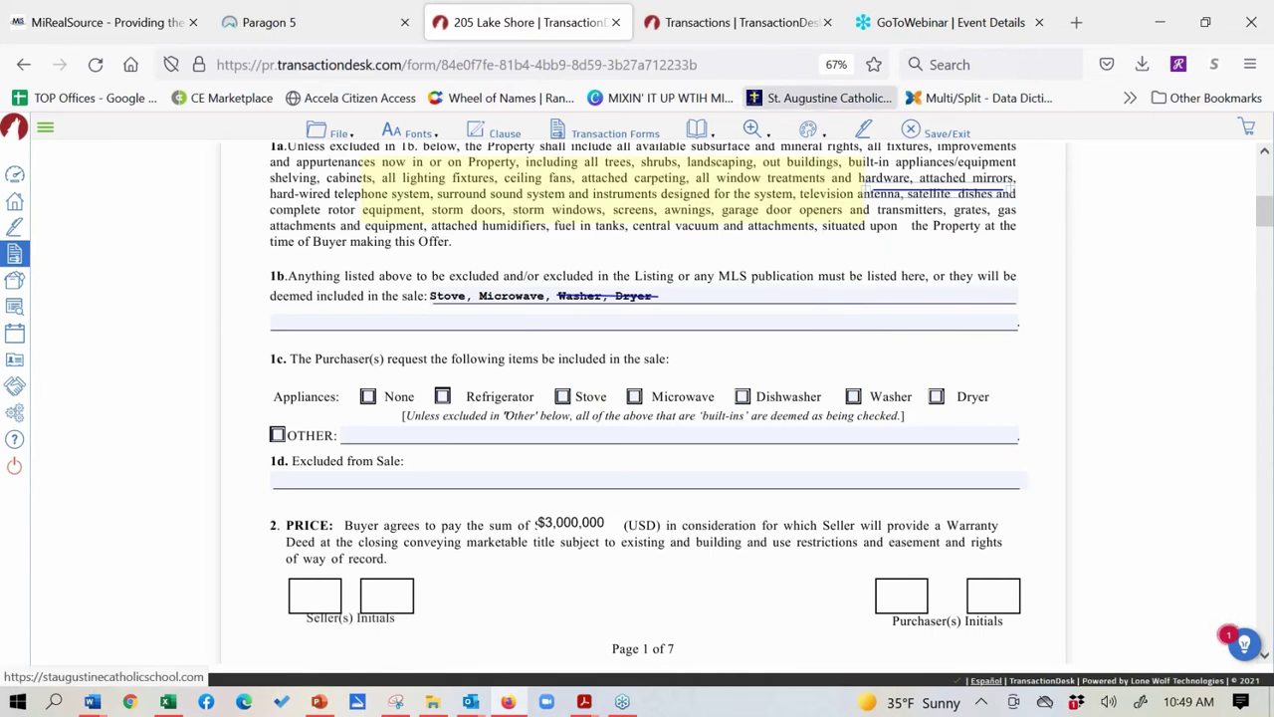
pyautogui.click(808, 129)
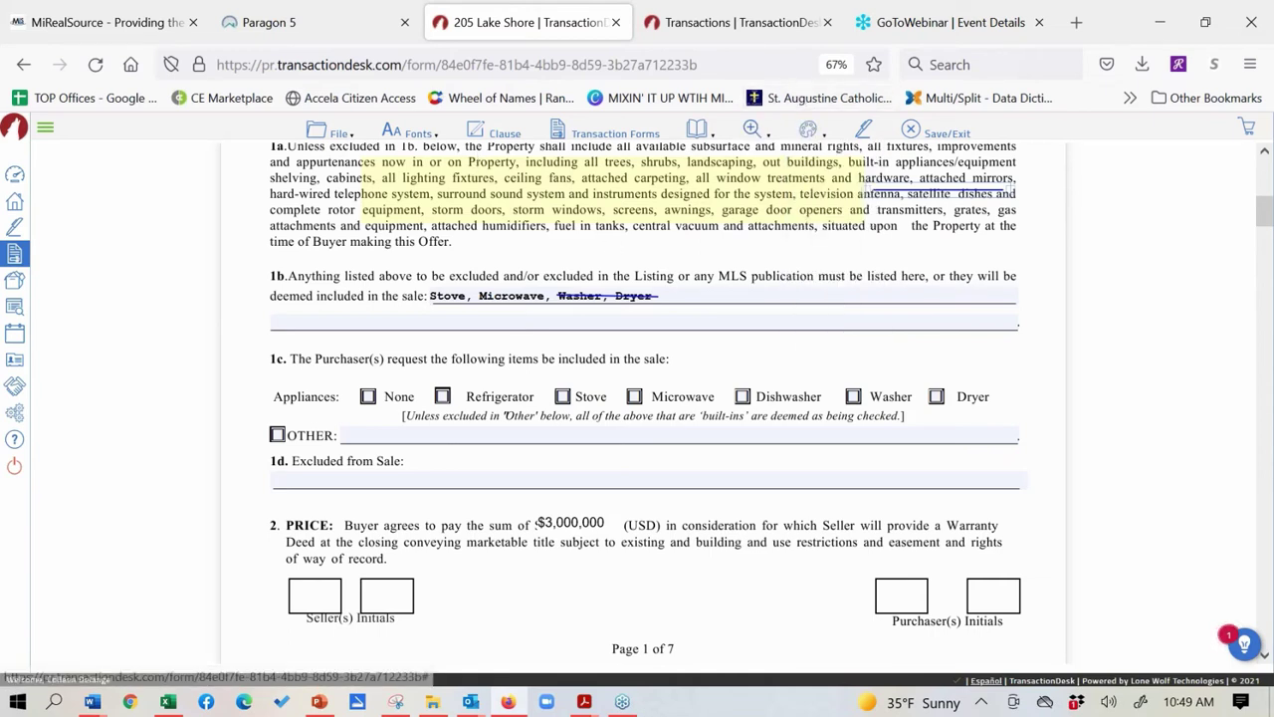
pyautogui.click(946, 133)
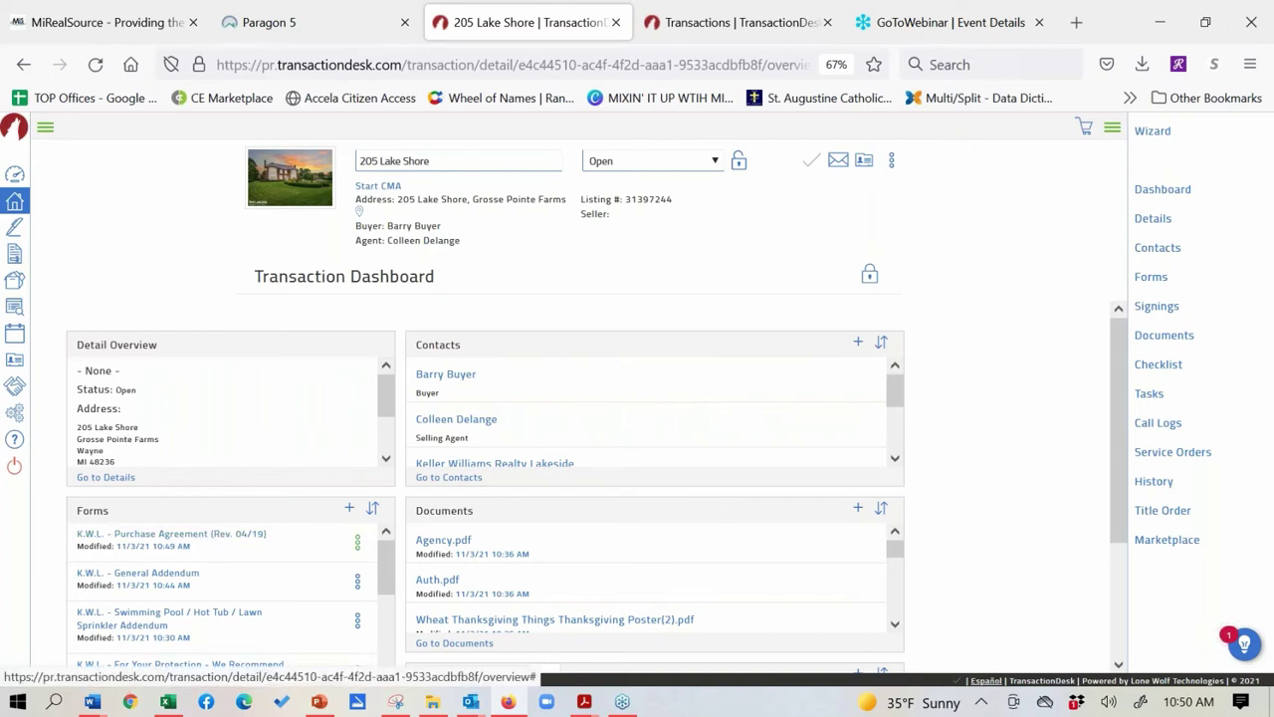
# Step: Preview the K.W.L. - Purchase Agreement (Rev. 04/19) from its row's action menu
pyautogui.click(358, 548)
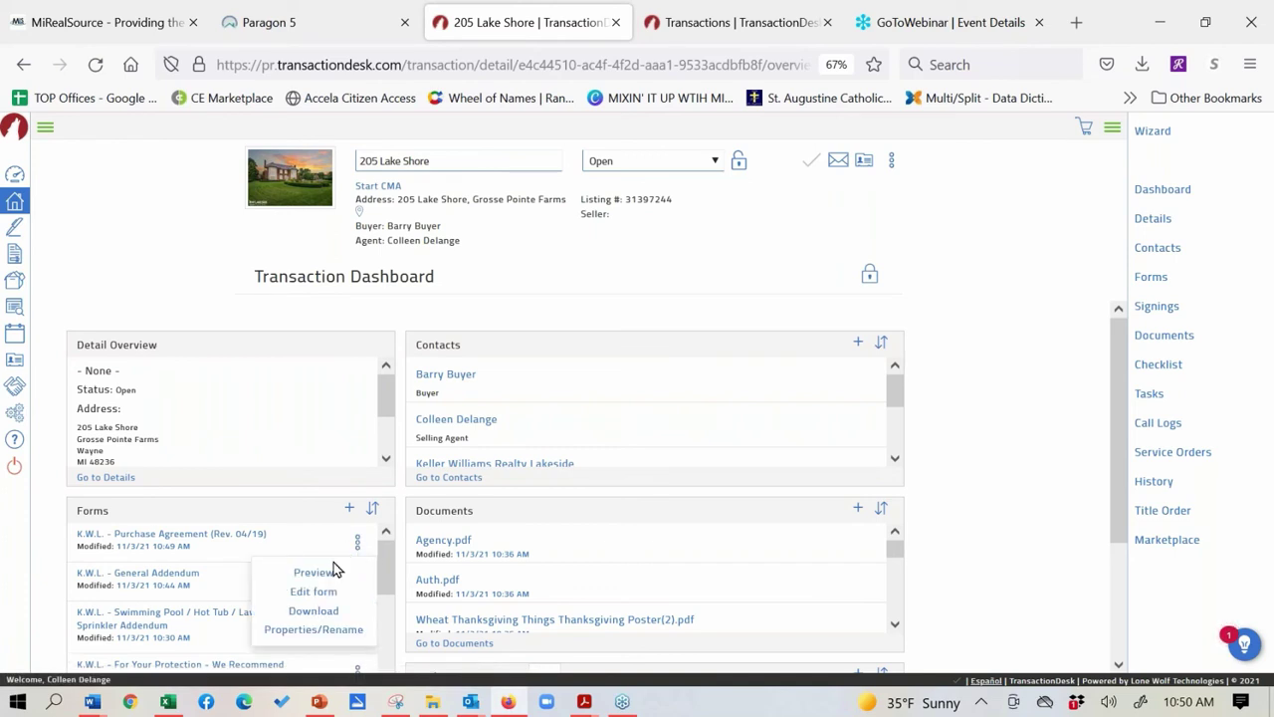
pyautogui.click(328, 573)
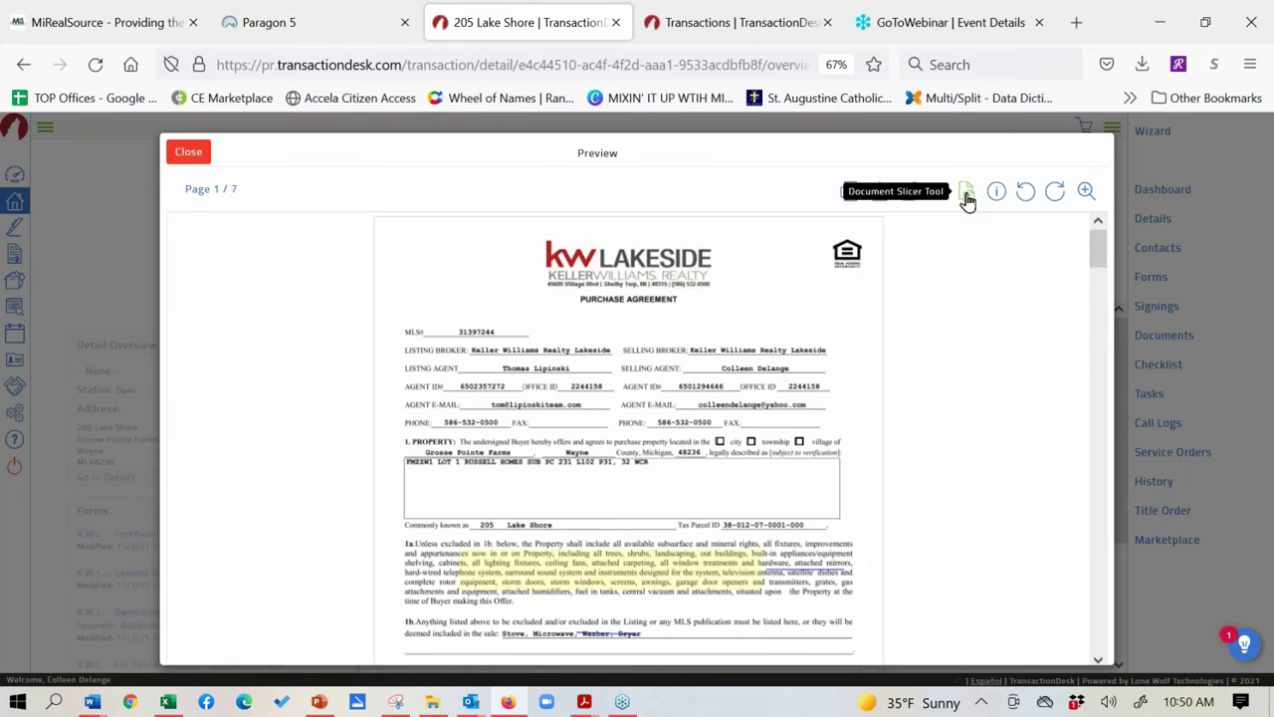
# Step: Open the agreement in Document Slicer and select pages 1 through 5
pyautogui.click(966, 196)
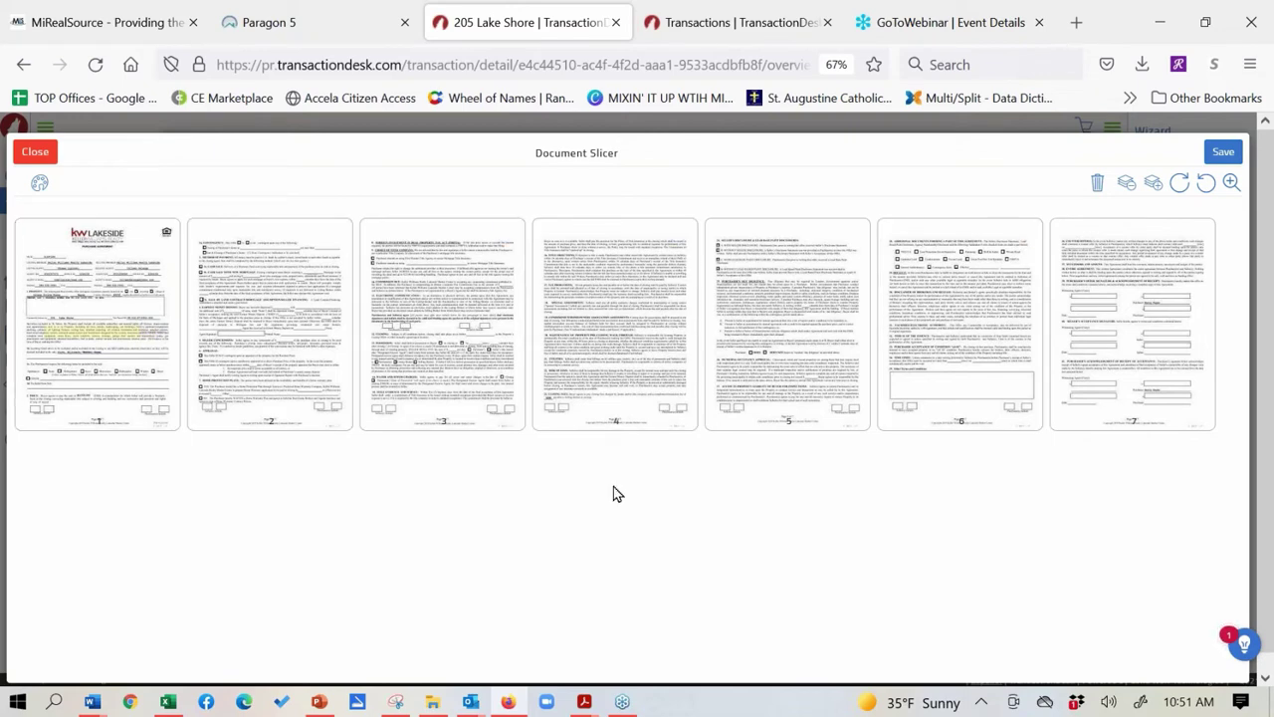
pyautogui.click(135, 369)
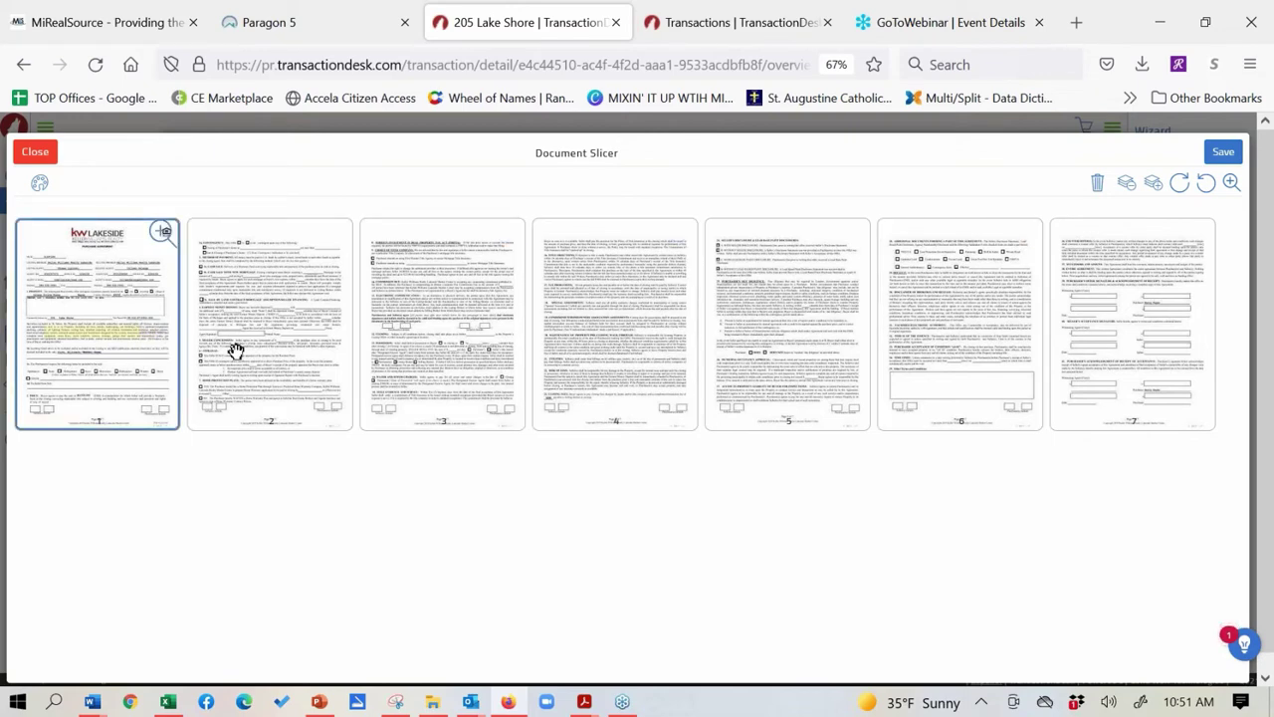
pyautogui.click(245, 353)
pyautogui.click(438, 333)
pyautogui.click(579, 332)
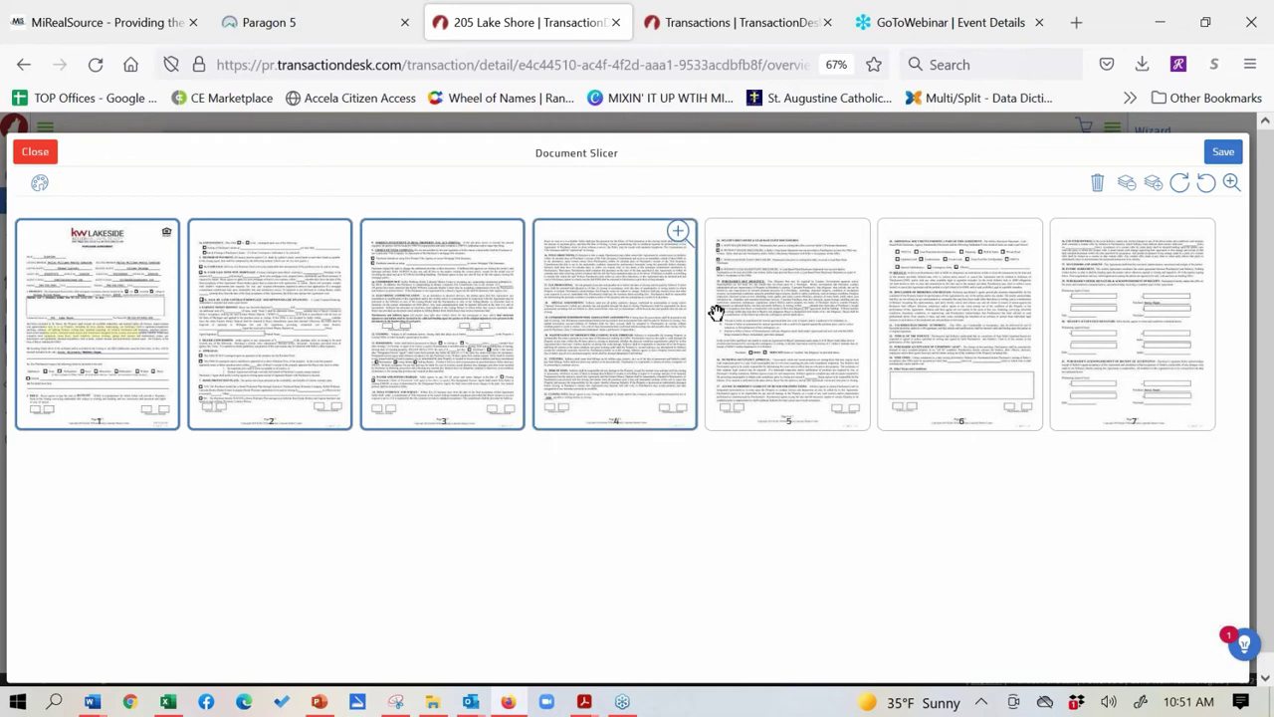
pyautogui.click(763, 313)
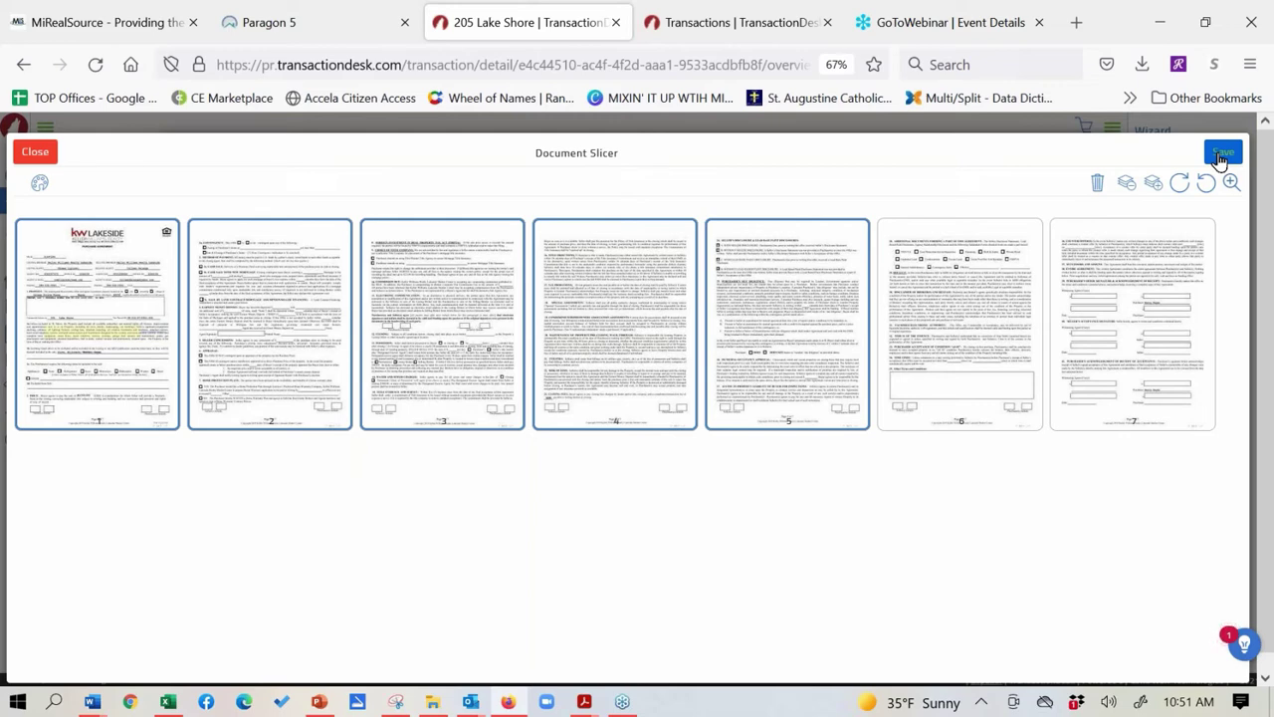
# Step: Save the selected pages as a new counter offer document named for the client, opening after save
pyautogui.click(1223, 154)
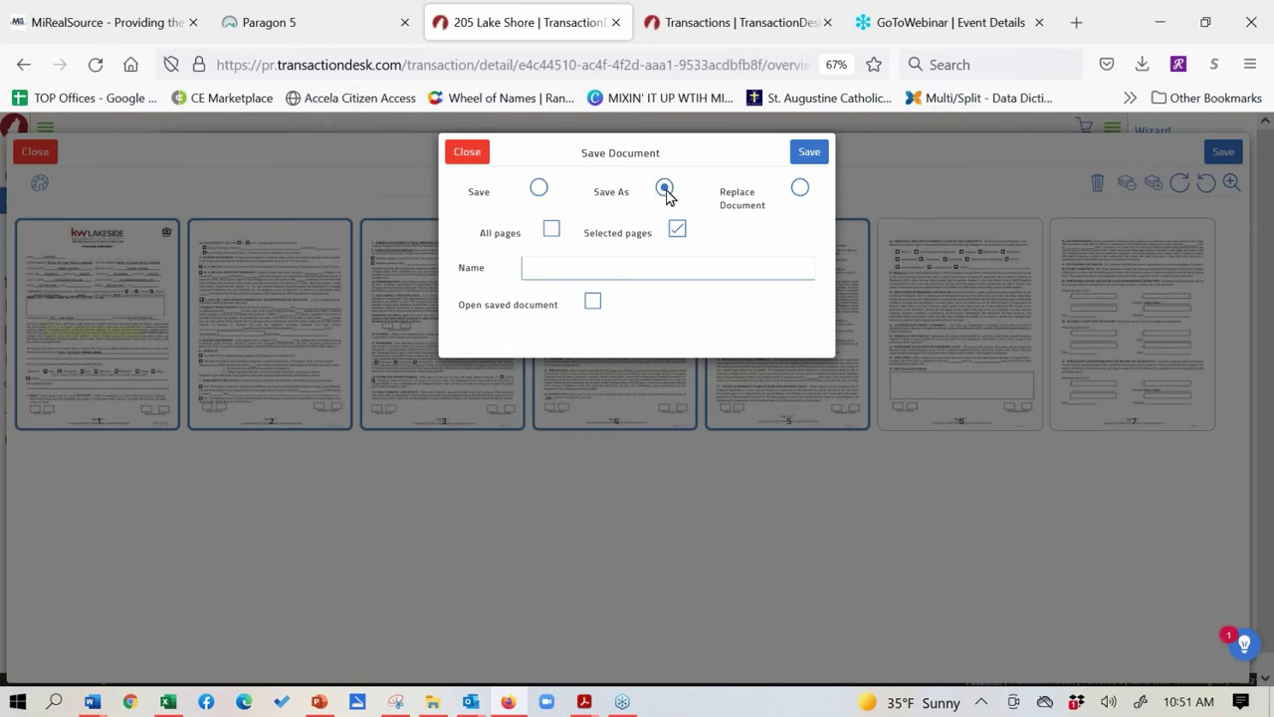
pyautogui.click(593, 303)
pyautogui.click(587, 267)
pyautogui.write('C')
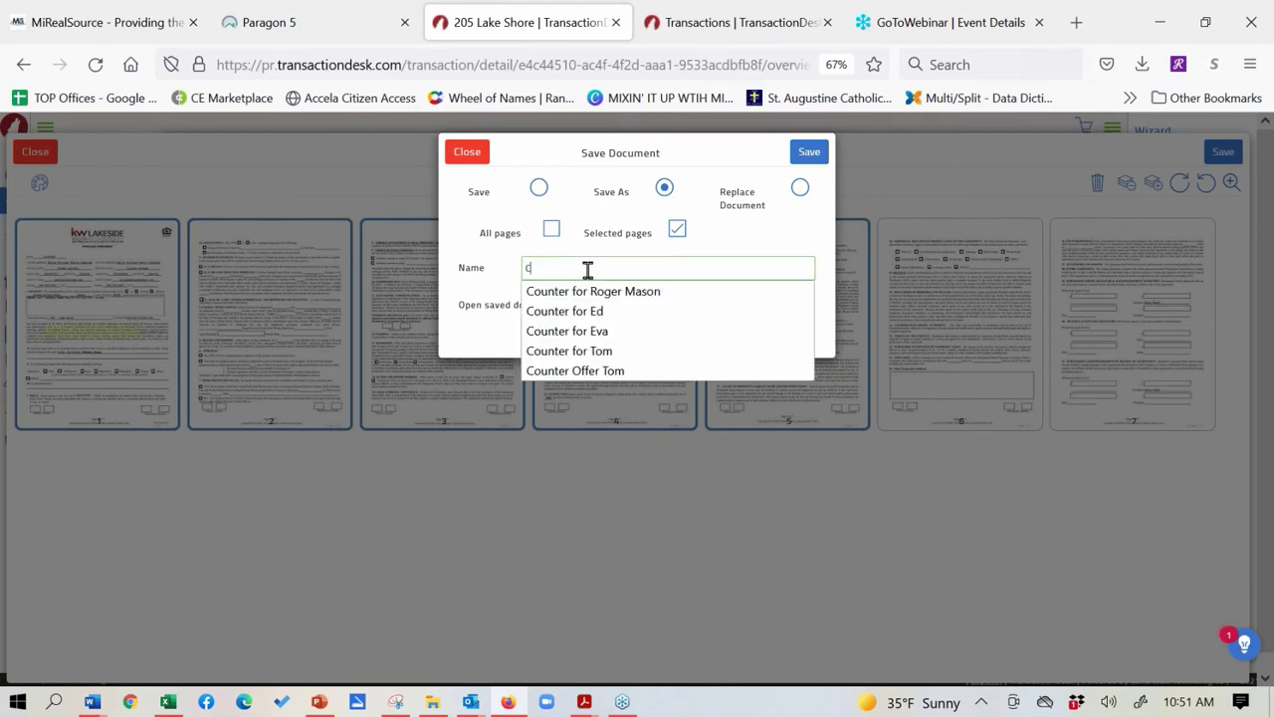
pyautogui.write('ounter Of')
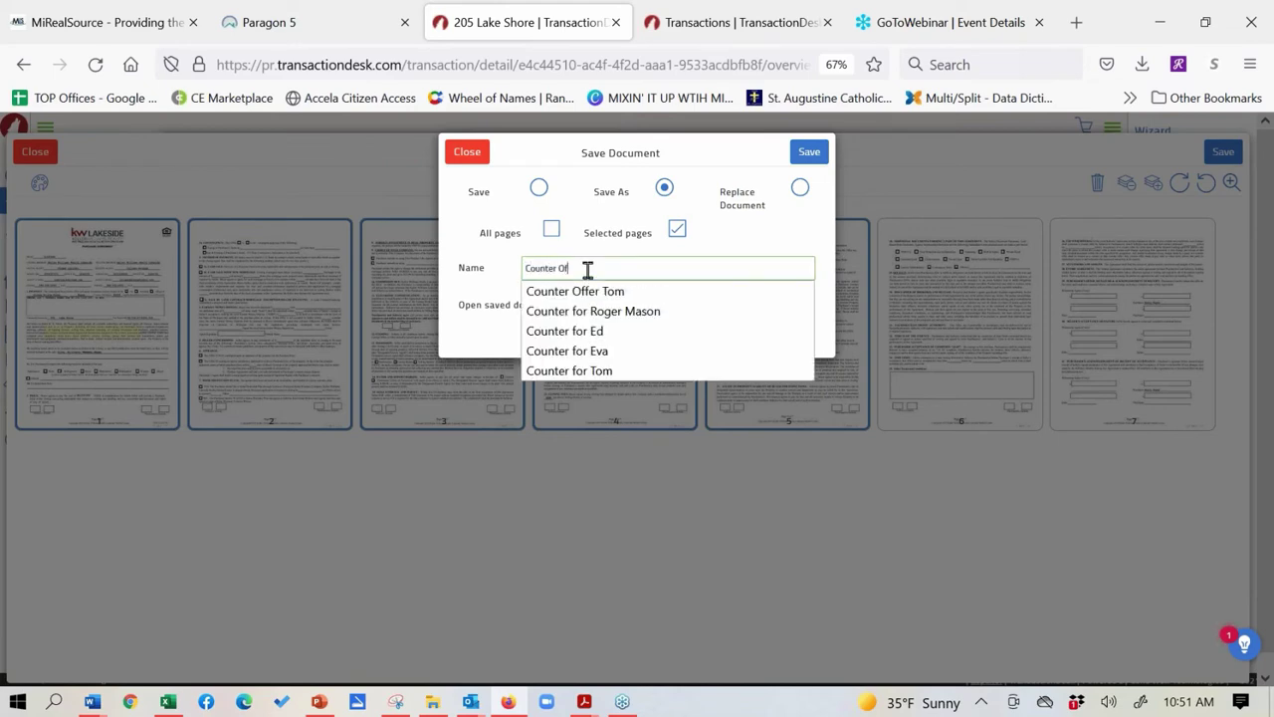
pyautogui.write('fer fo')
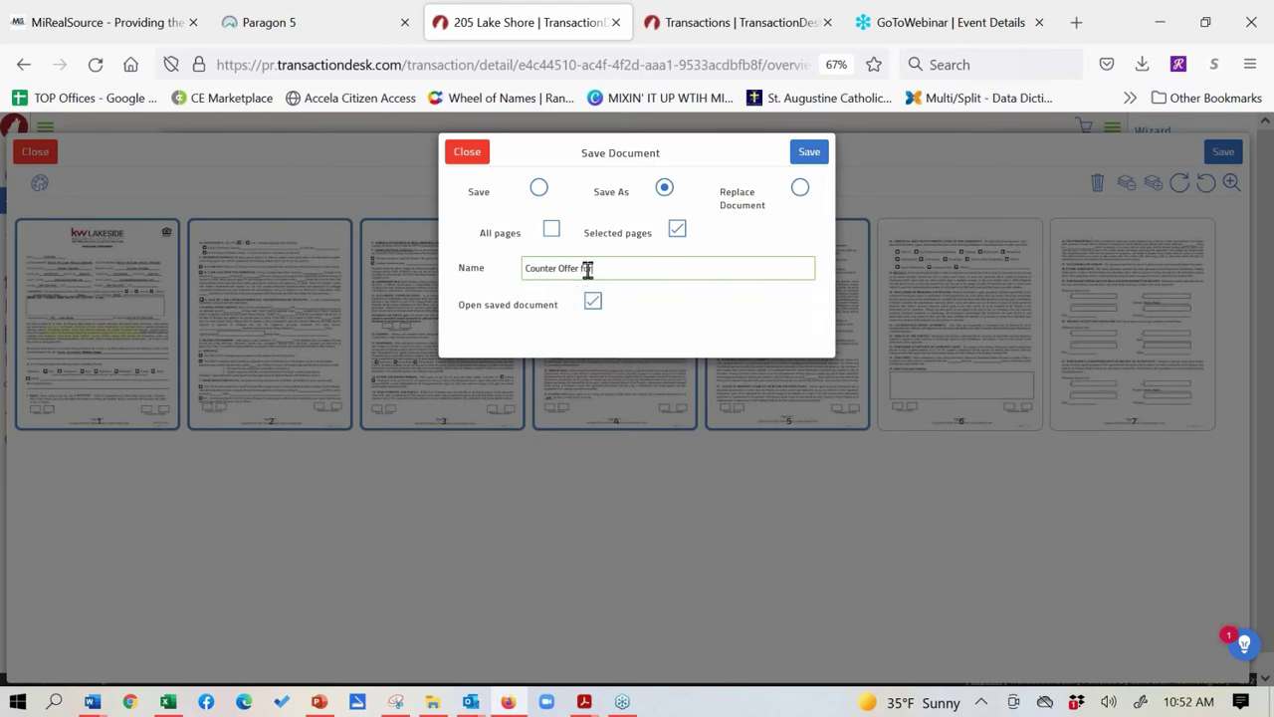
pyautogui.write('r Dave')
pyautogui.click(810, 154)
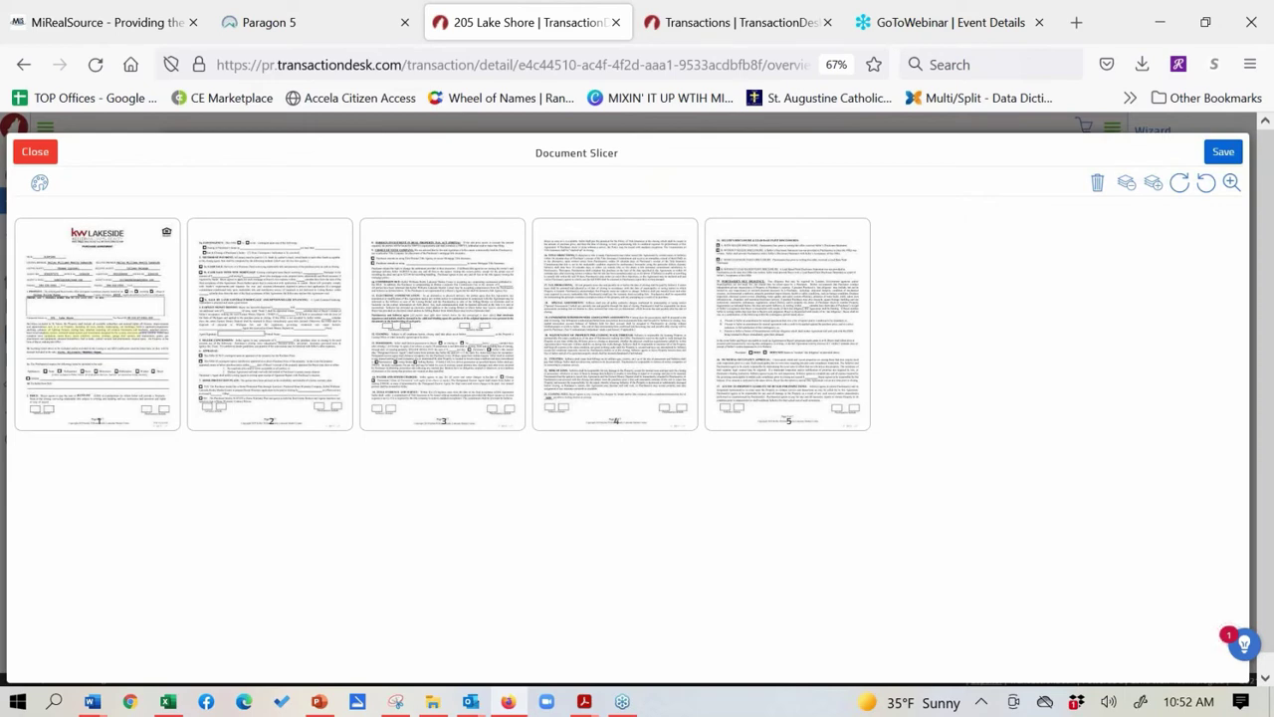
# Step: Close the slicer, then mark Agency.pdf and Auth.pdf in Documents and view the batch selection
pyautogui.click(37, 153)
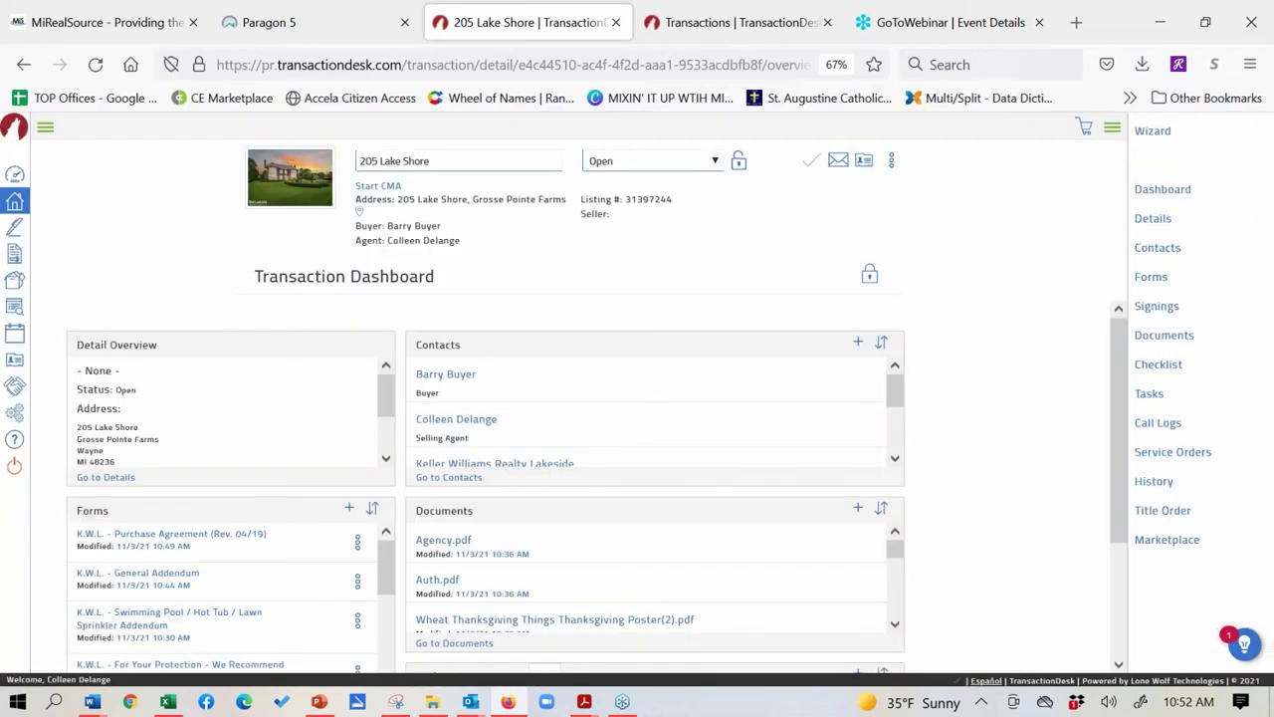
pyautogui.click(1158, 337)
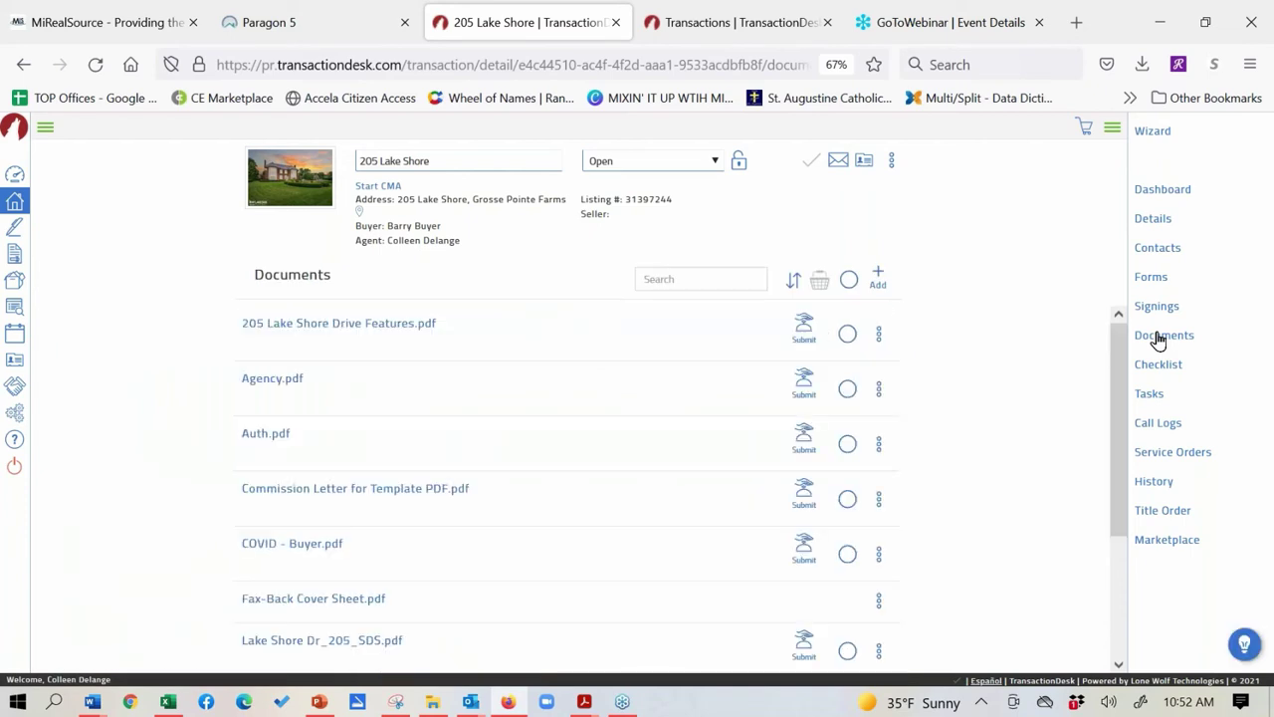
pyautogui.moveTo(1123, 341); pyautogui.dragTo(1117, 382)
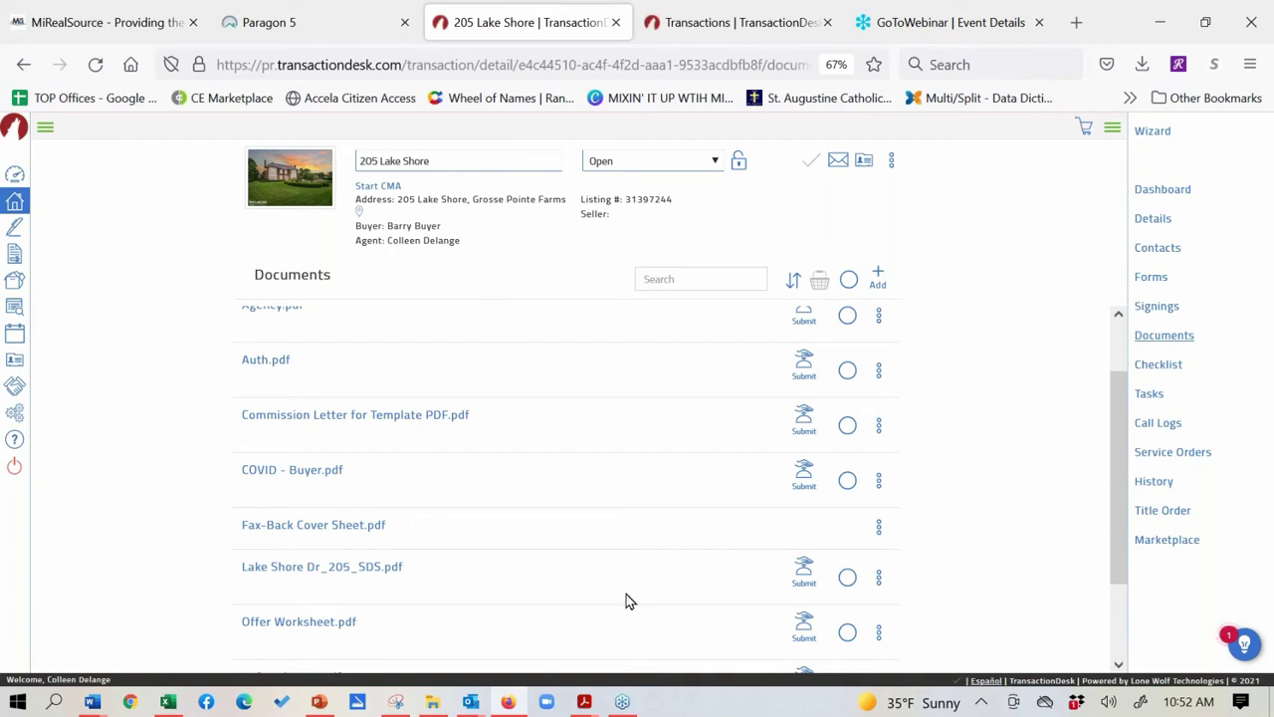
pyautogui.click(846, 317)
pyautogui.click(847, 370)
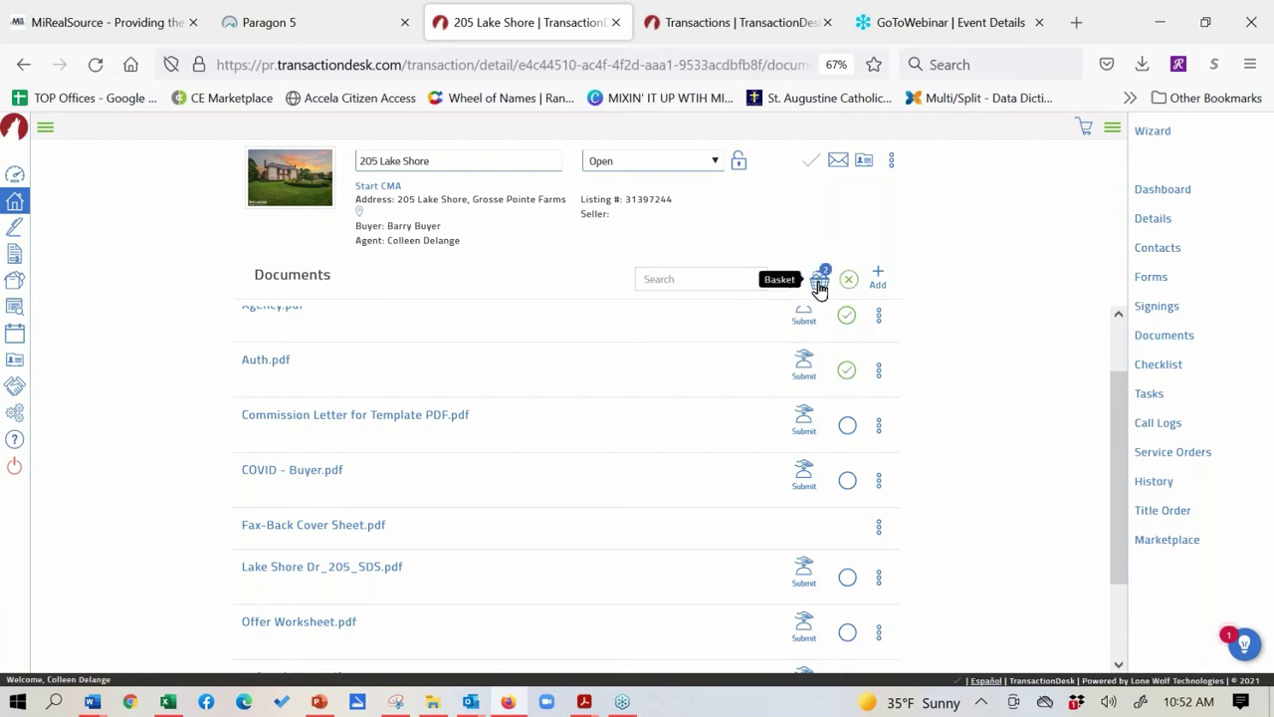
pyautogui.click(818, 282)
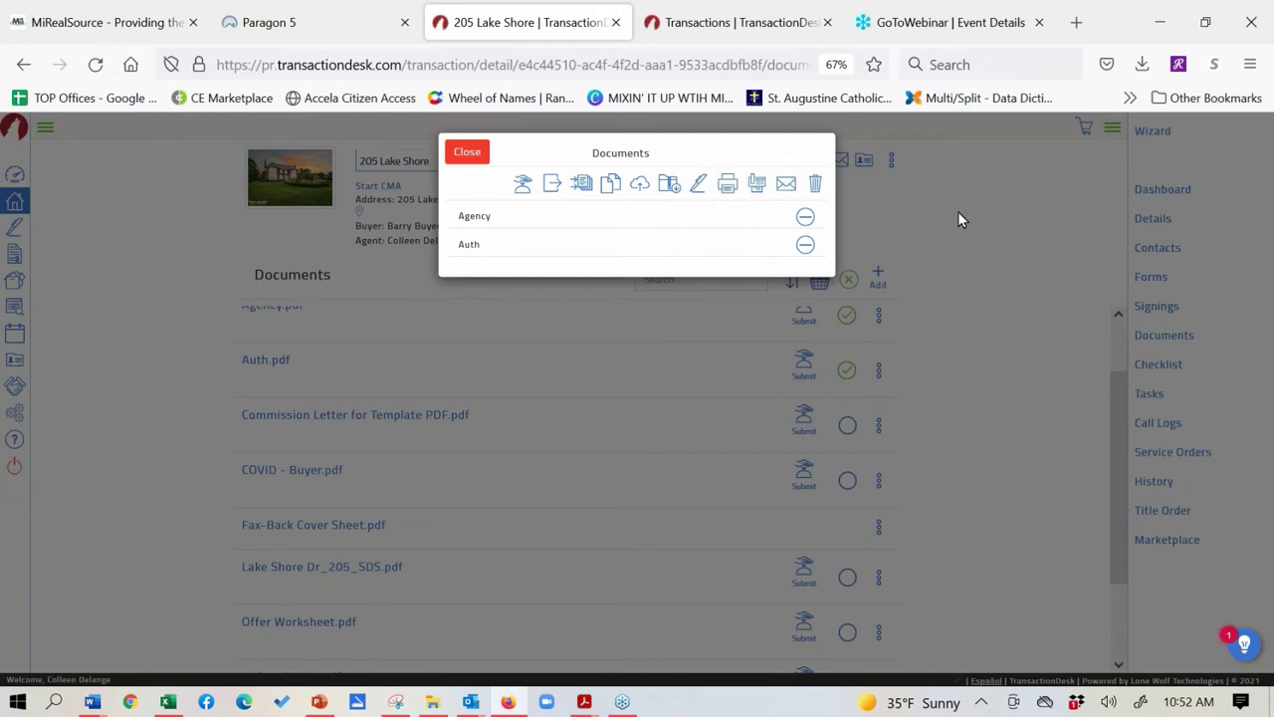
# Step: Clear the batch selection by reloading Documents, then return to the Transactions list
pyautogui.click(470, 157)
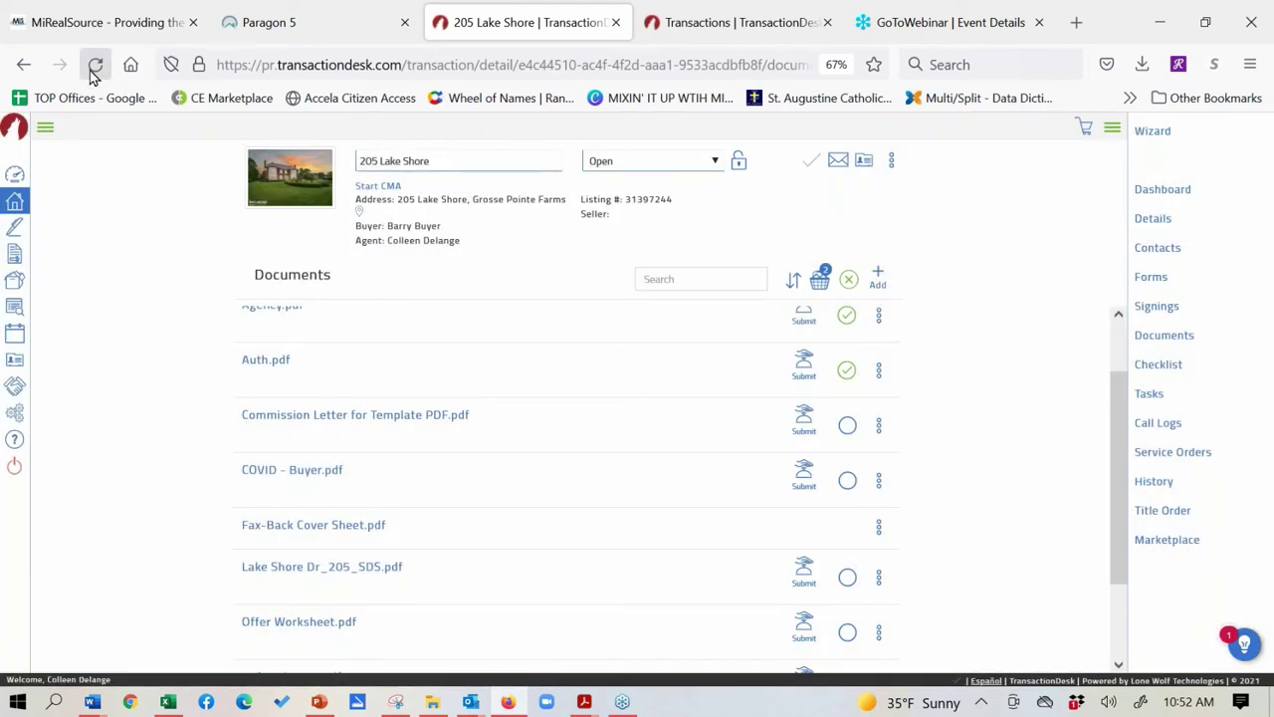
pyautogui.click(94, 67)
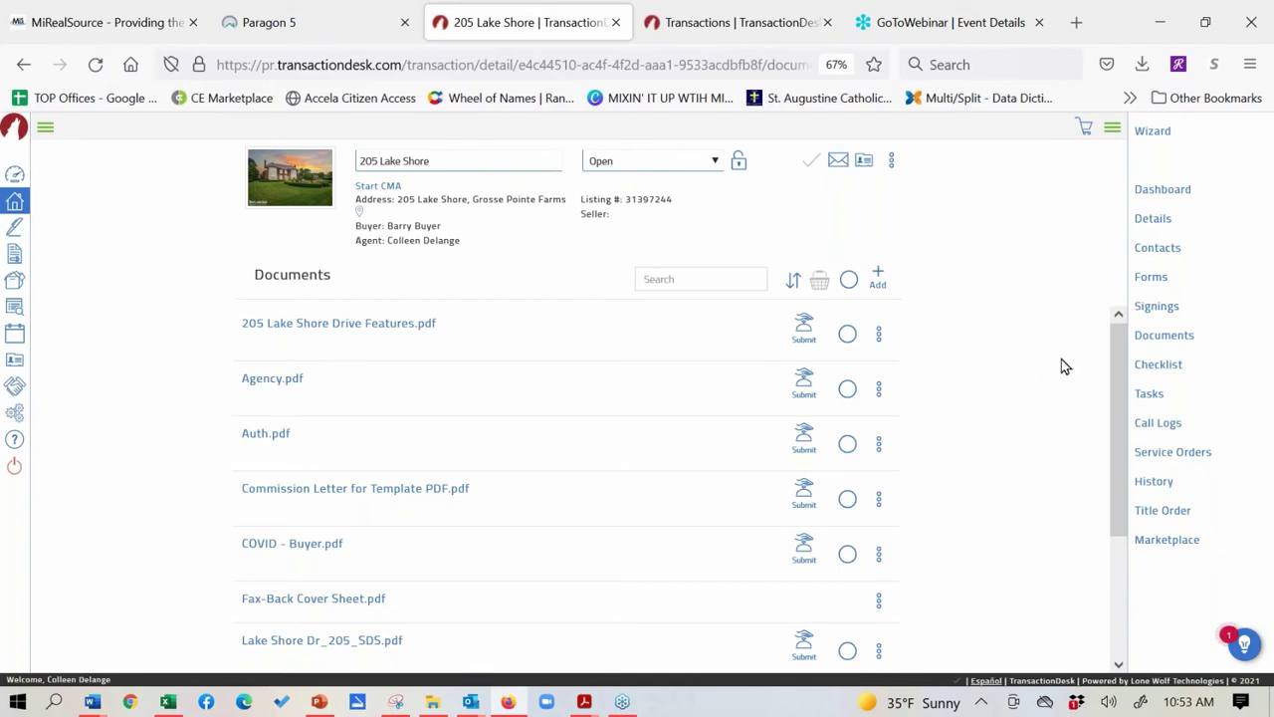
pyautogui.moveTo(1121, 345); pyautogui.dragTo(1123, 465)
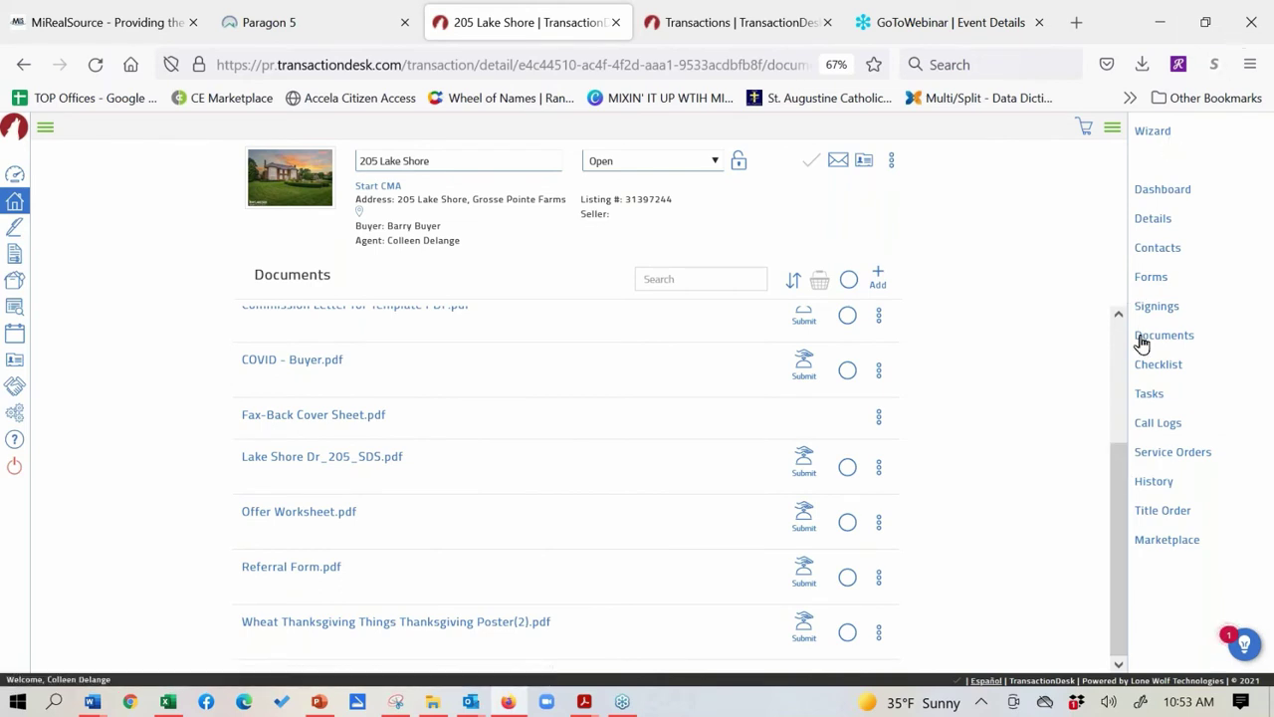
pyautogui.click(15, 201)
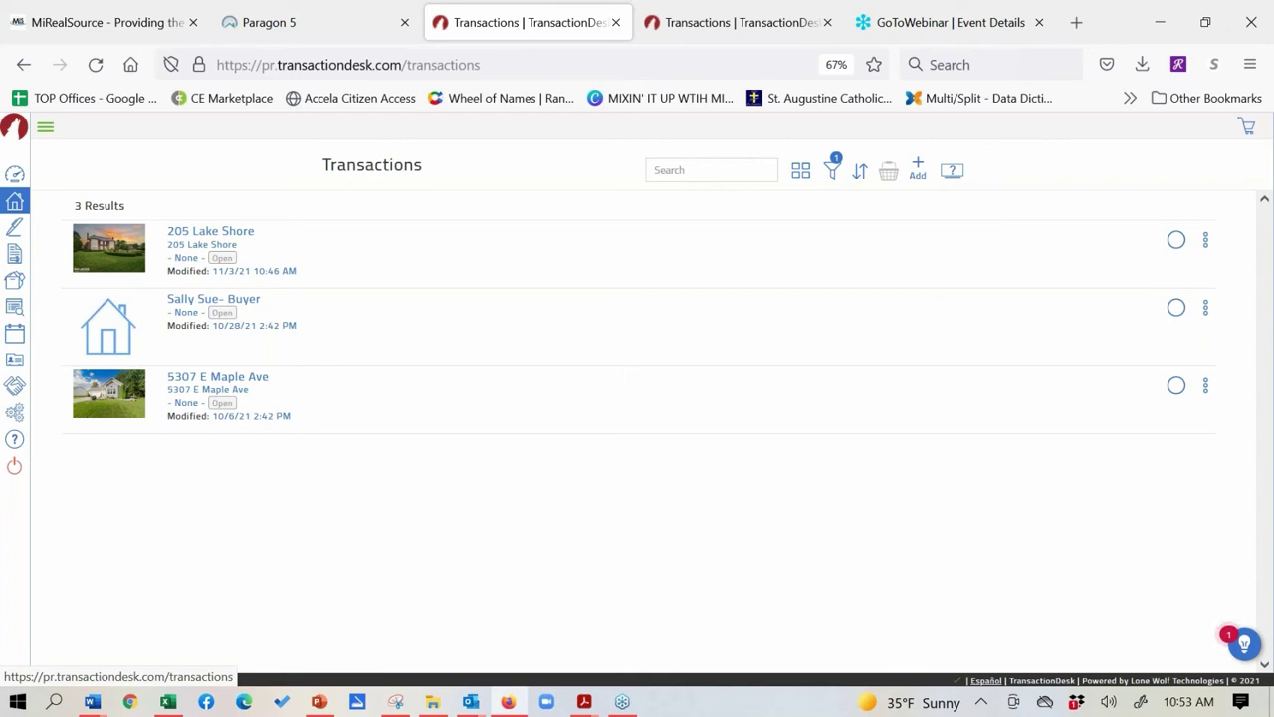
pyautogui.click(288, 20)
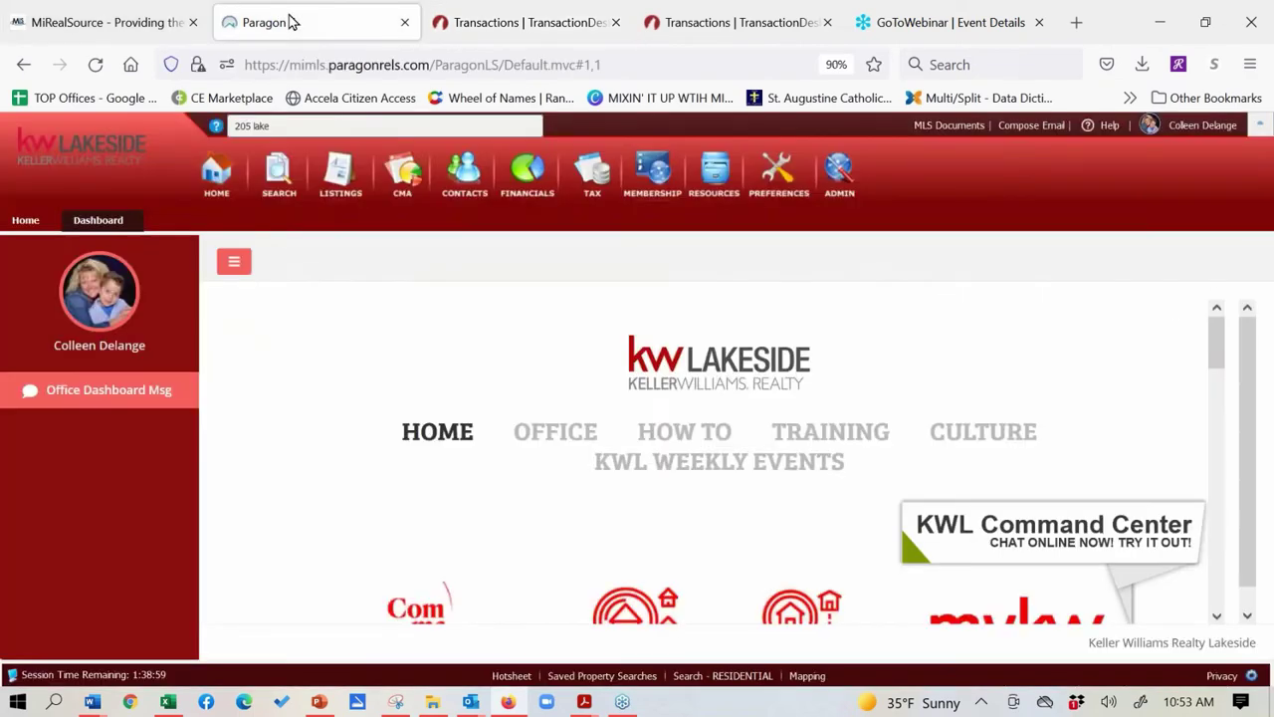
pyautogui.click(23, 222)
pyautogui.click(327, 126)
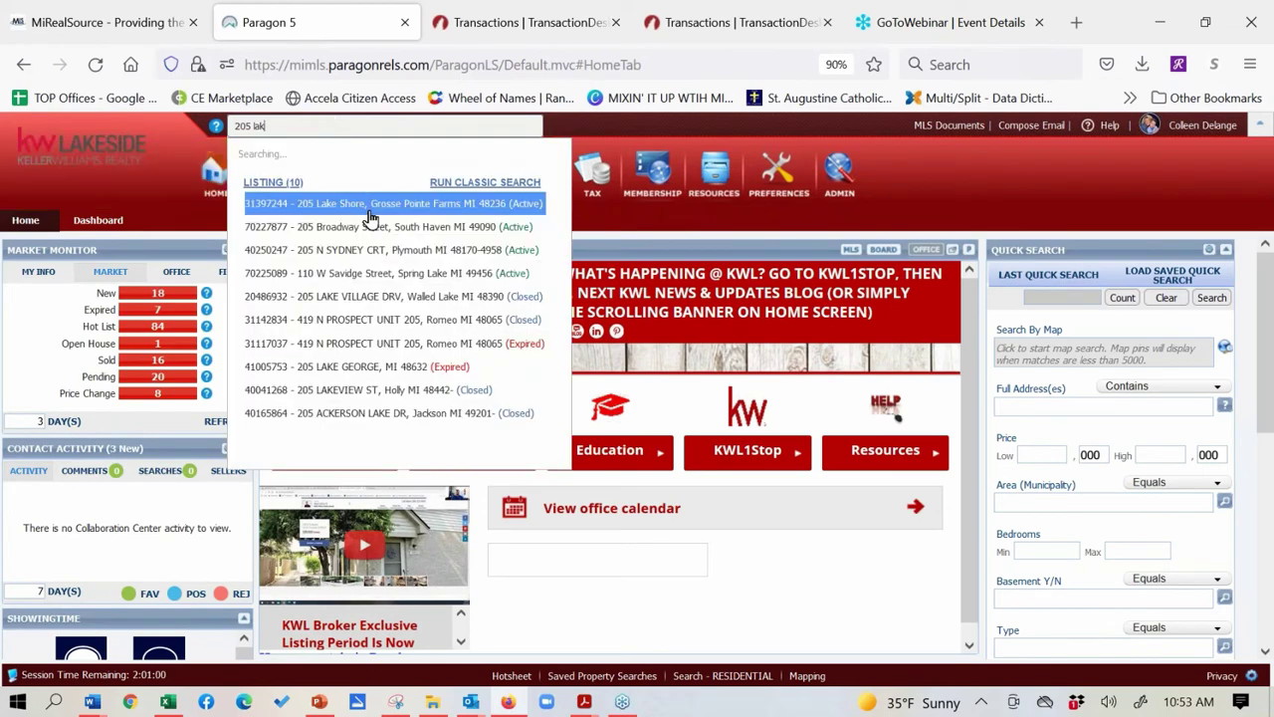
pyautogui.click(369, 211)
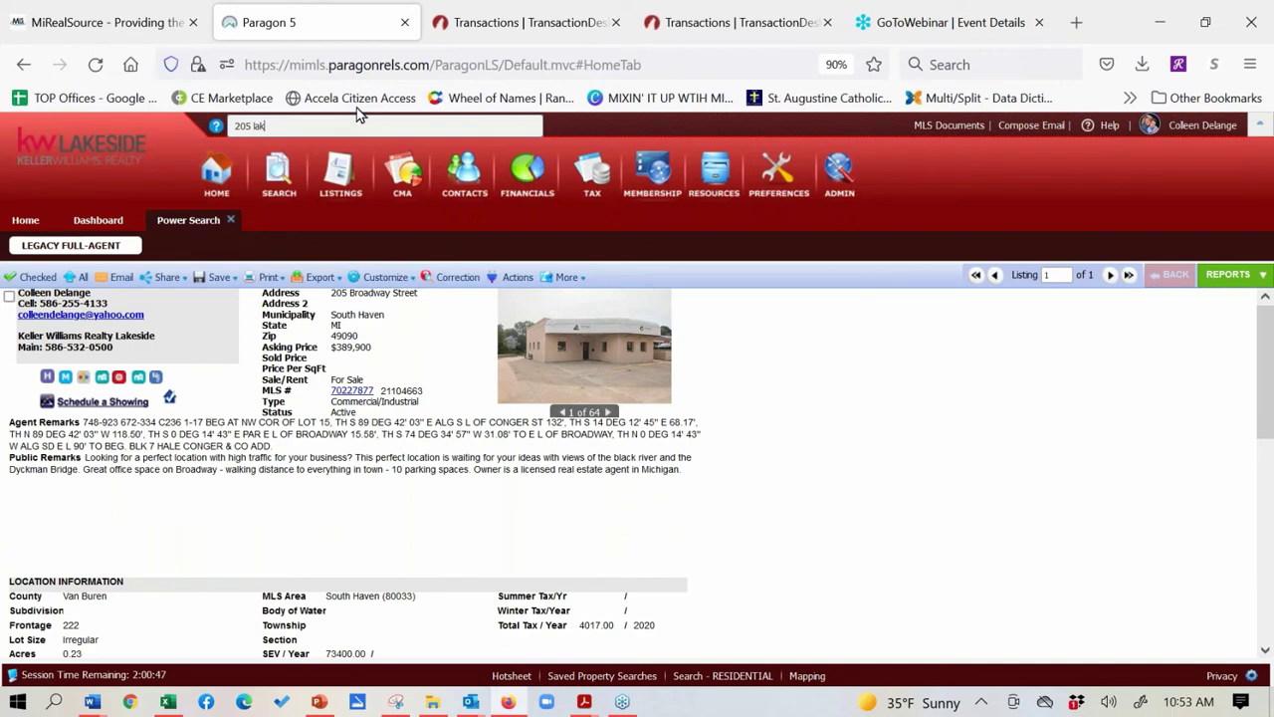
pyautogui.click(369, 276)
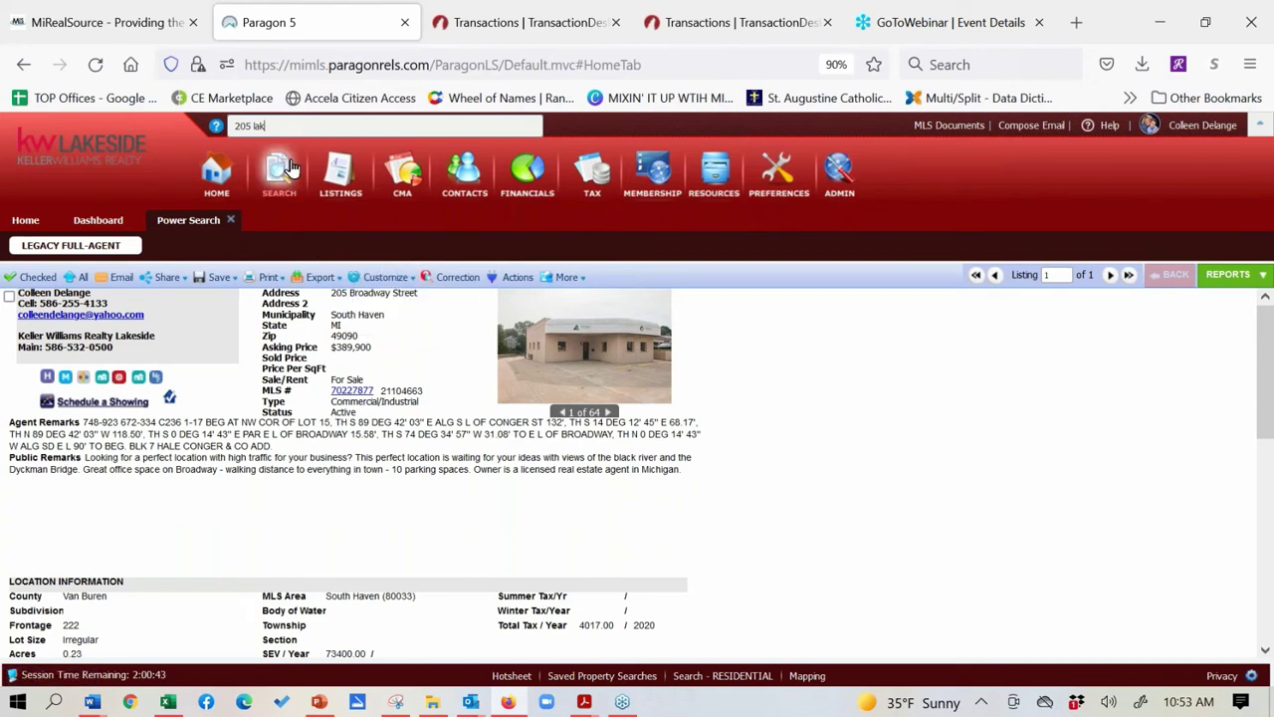
pyautogui.click(495, 21)
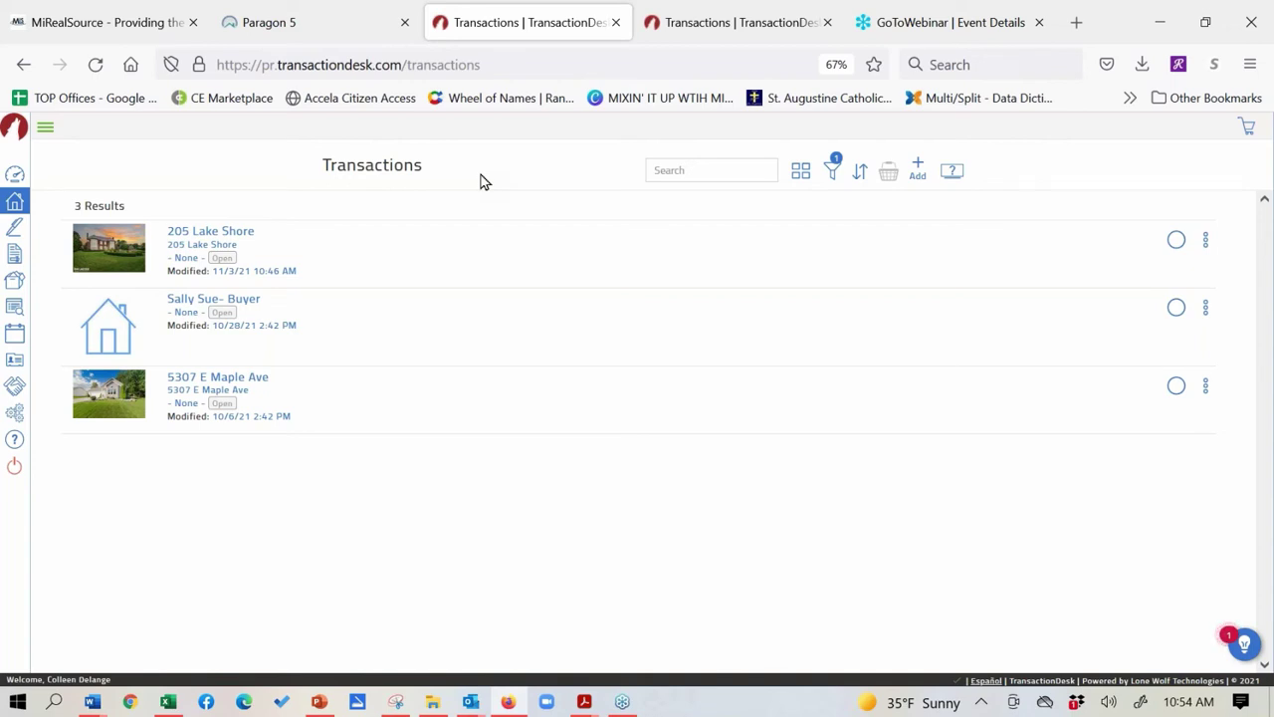
pyautogui.click(919, 171)
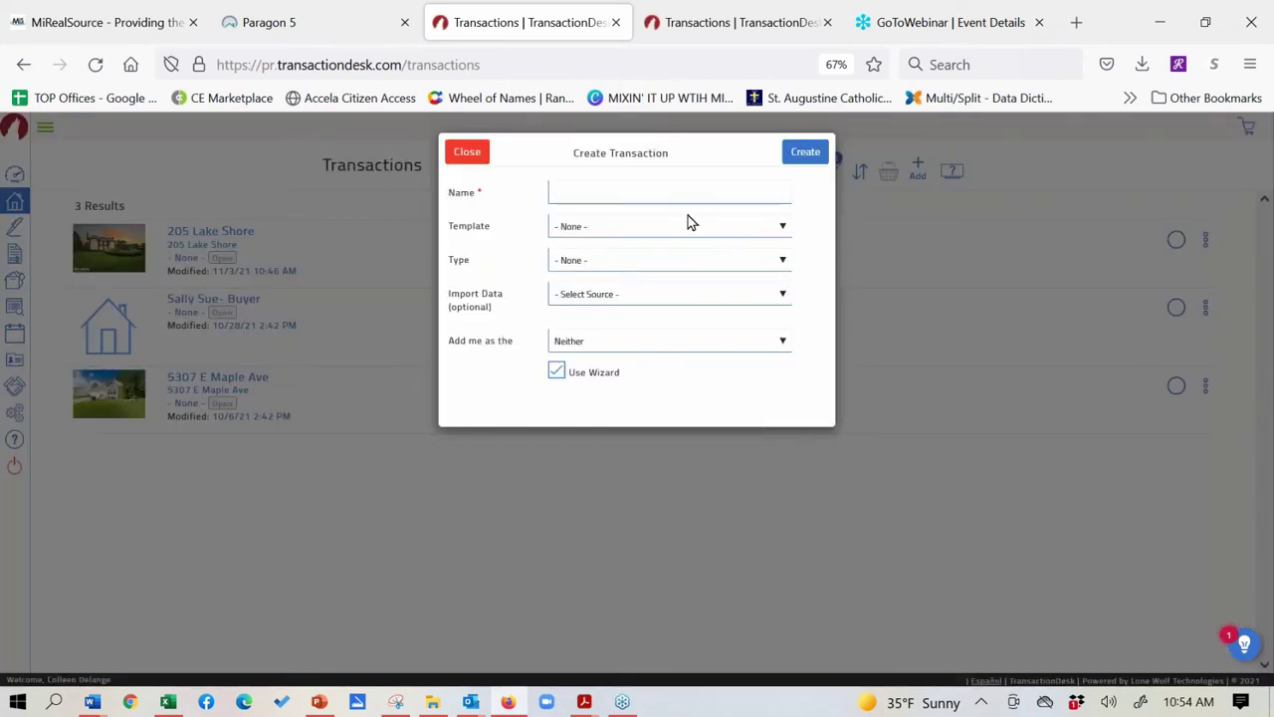
pyautogui.click(681, 191)
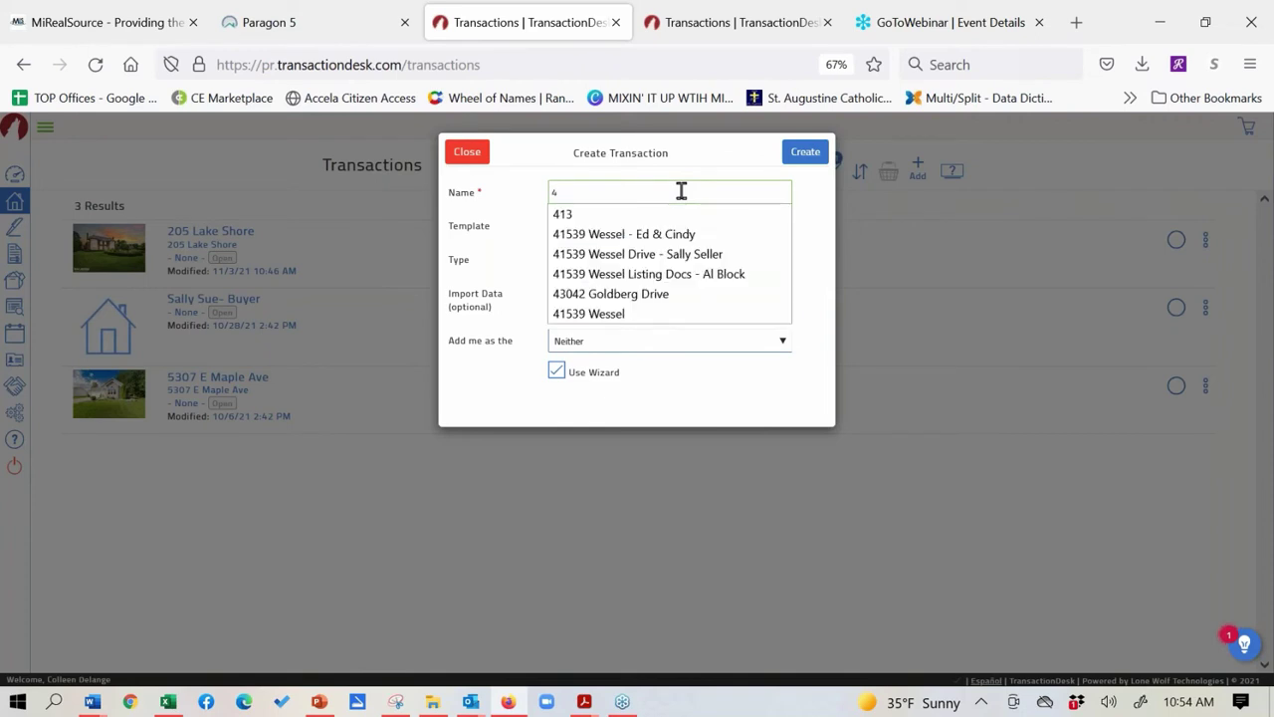
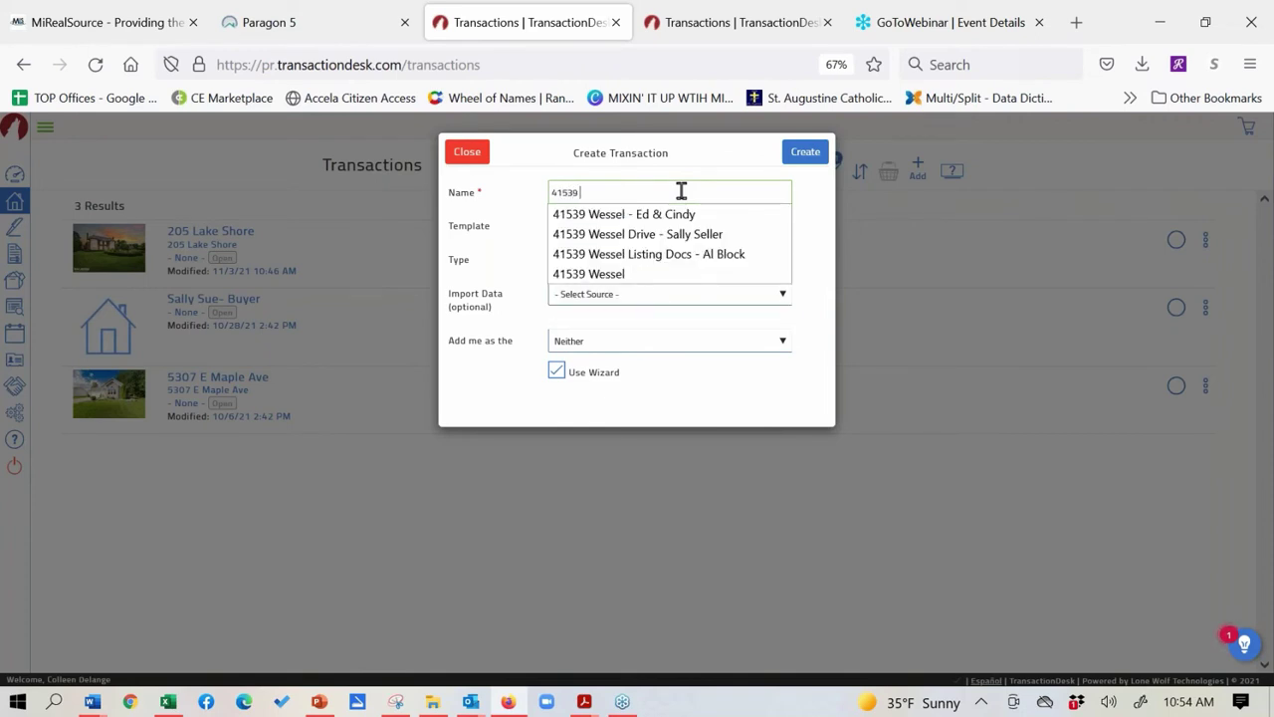
pyautogui.click(672, 191)
pyautogui.write('-')
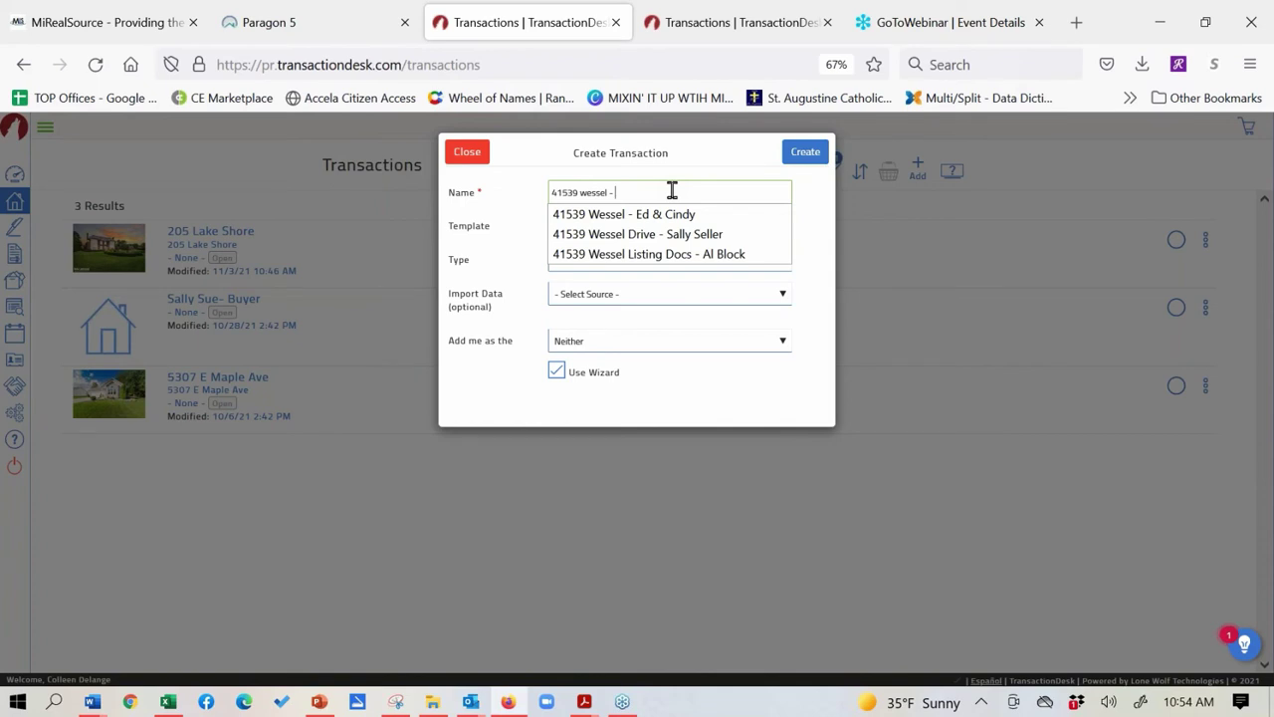
pyautogui.write(' Bob S')
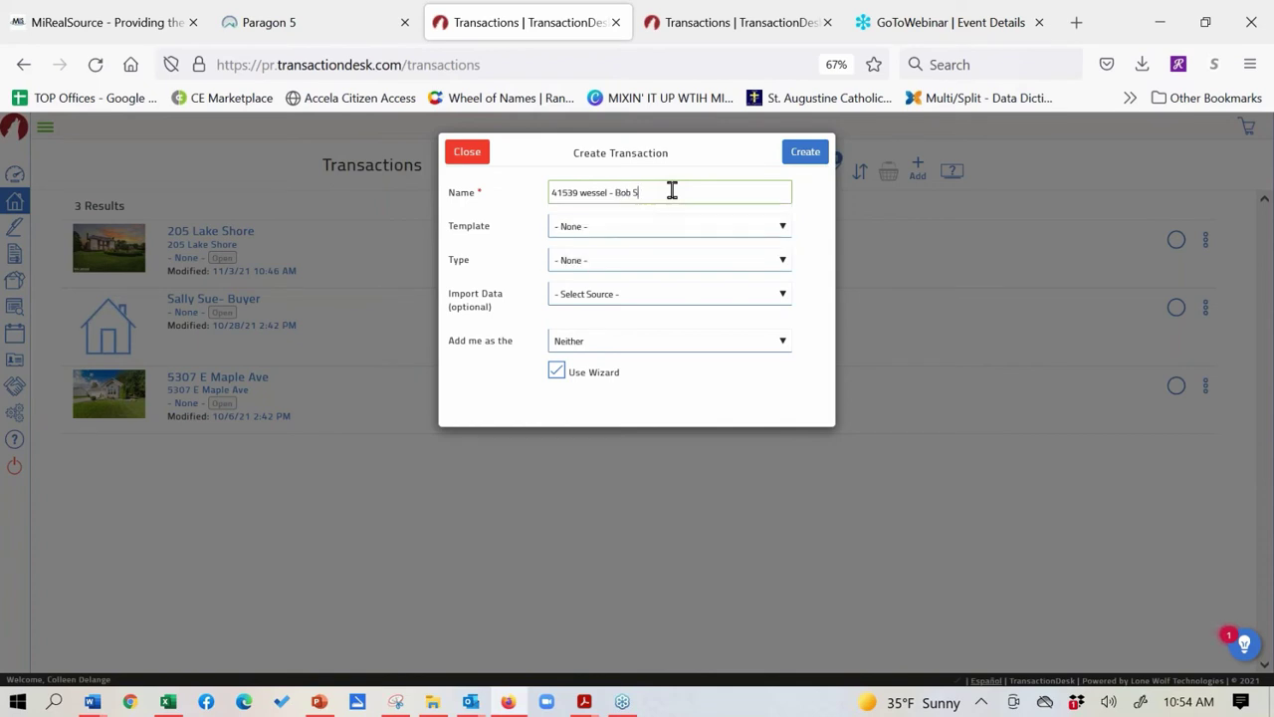
pyautogui.write('mith')
# Step: Choose the KWL - Listing Package template for the new transaction
pyautogui.click(602, 227)
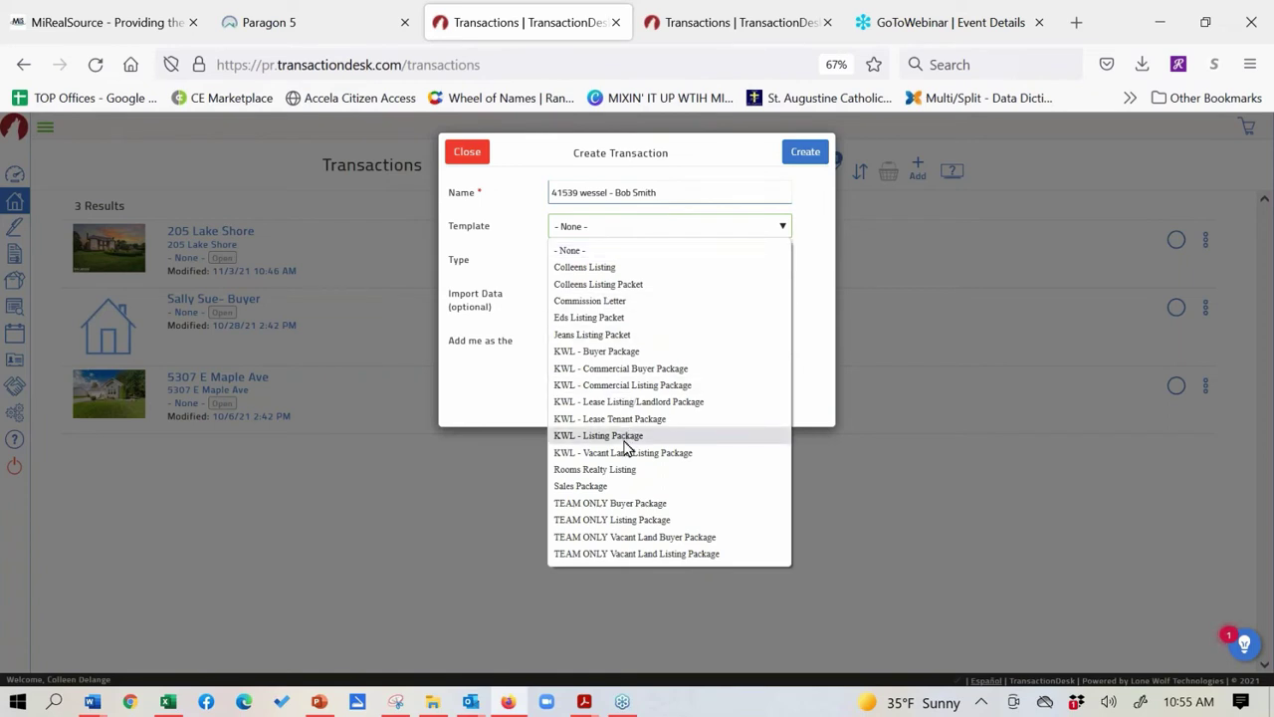
pyautogui.click(624, 438)
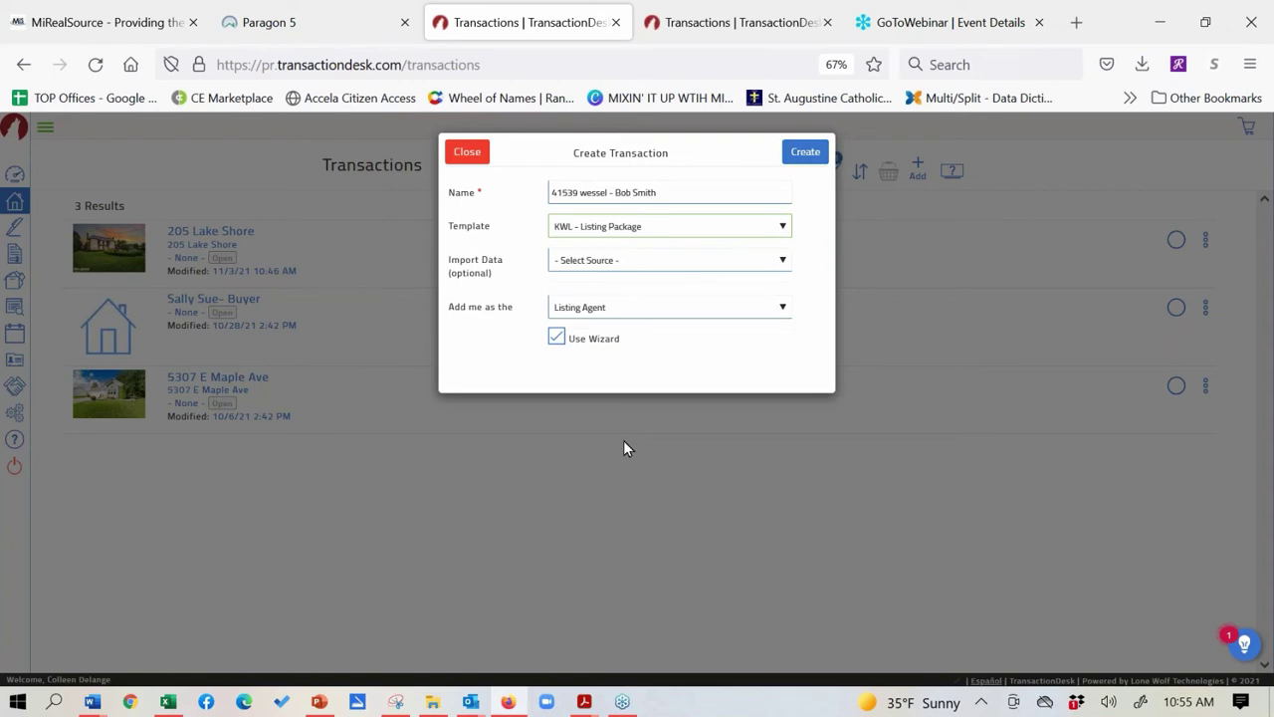
pyautogui.click(642, 264)
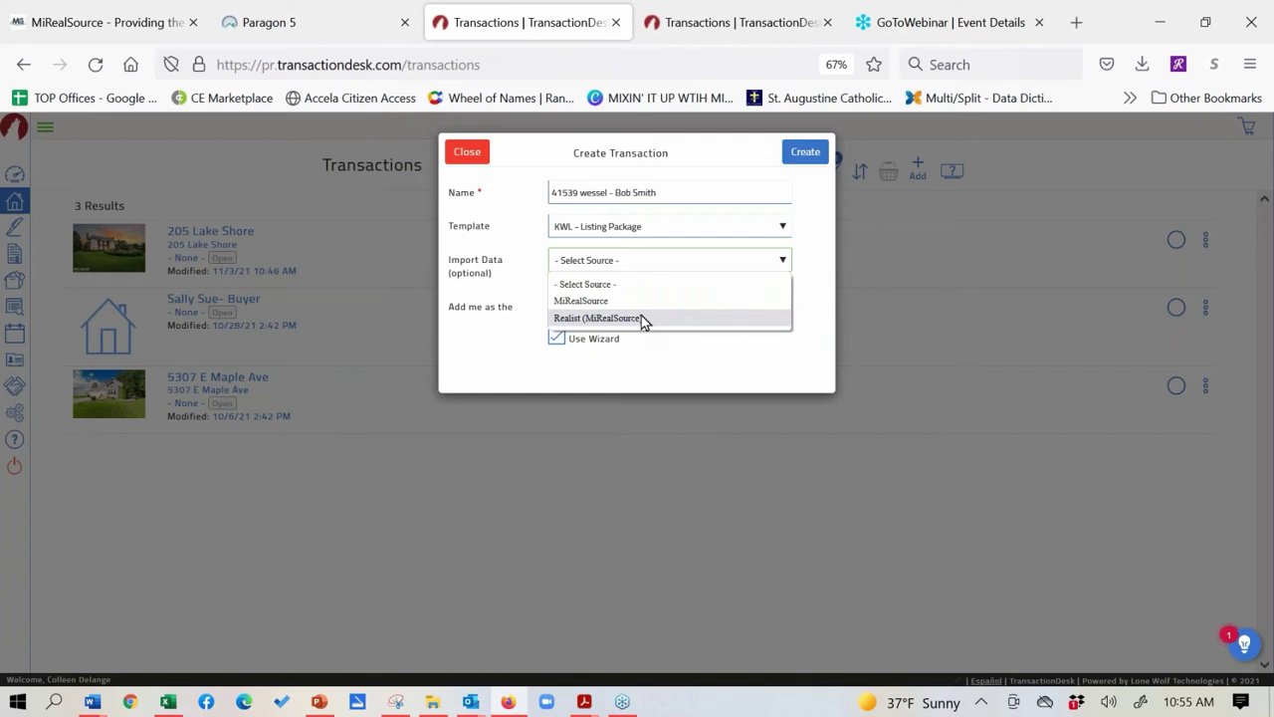
# Step: Set Import Data to Realist (MiRealSource) and open the Tax ID search
pyautogui.click(642, 318)
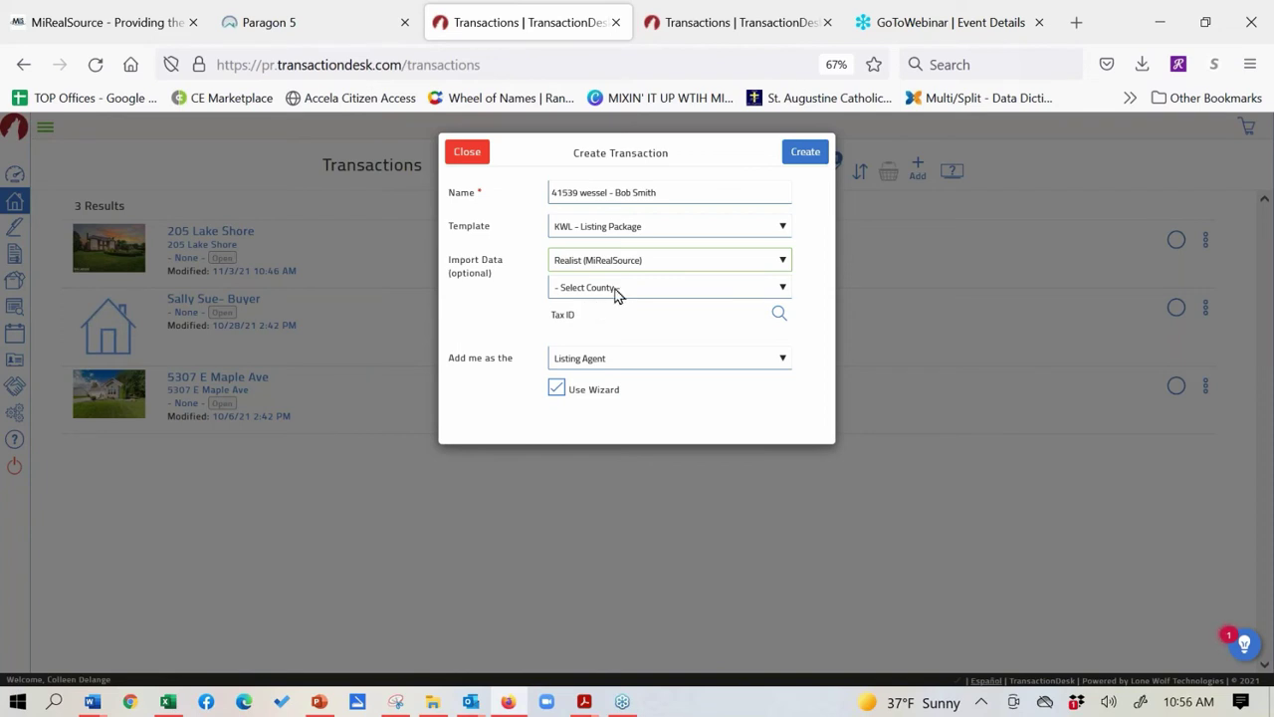
pyautogui.click(634, 262)
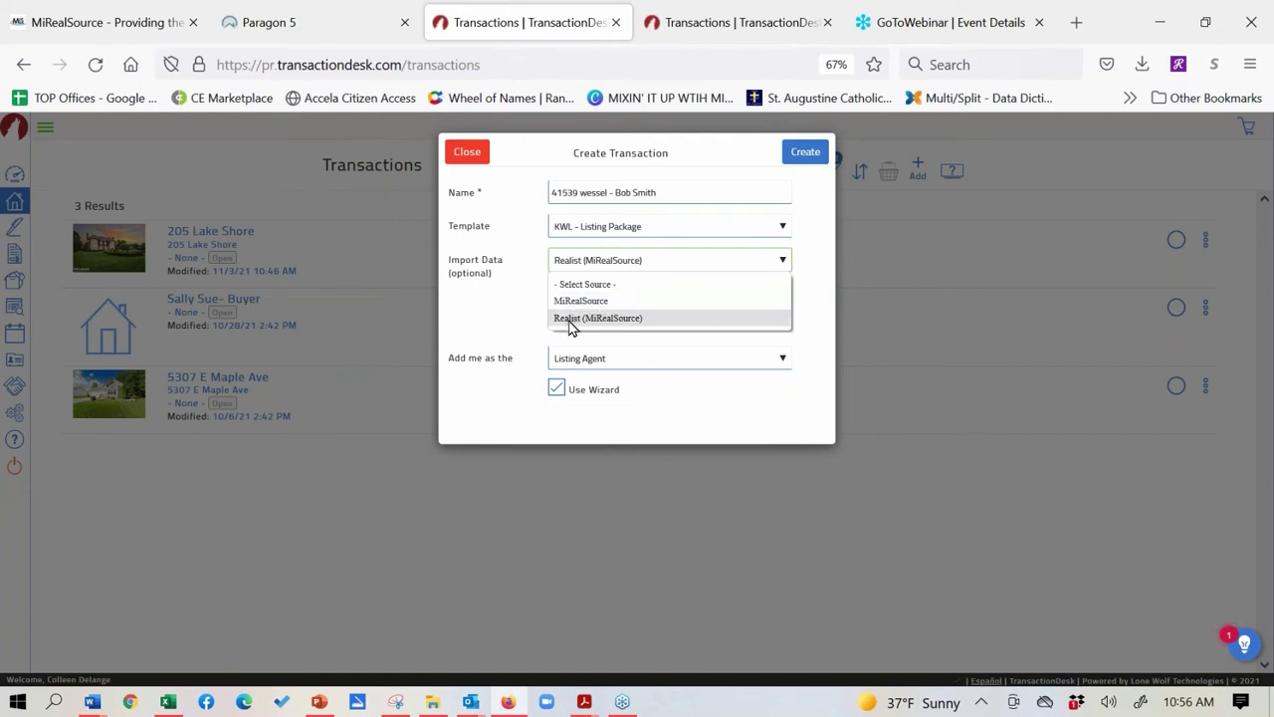
pyautogui.click(571, 320)
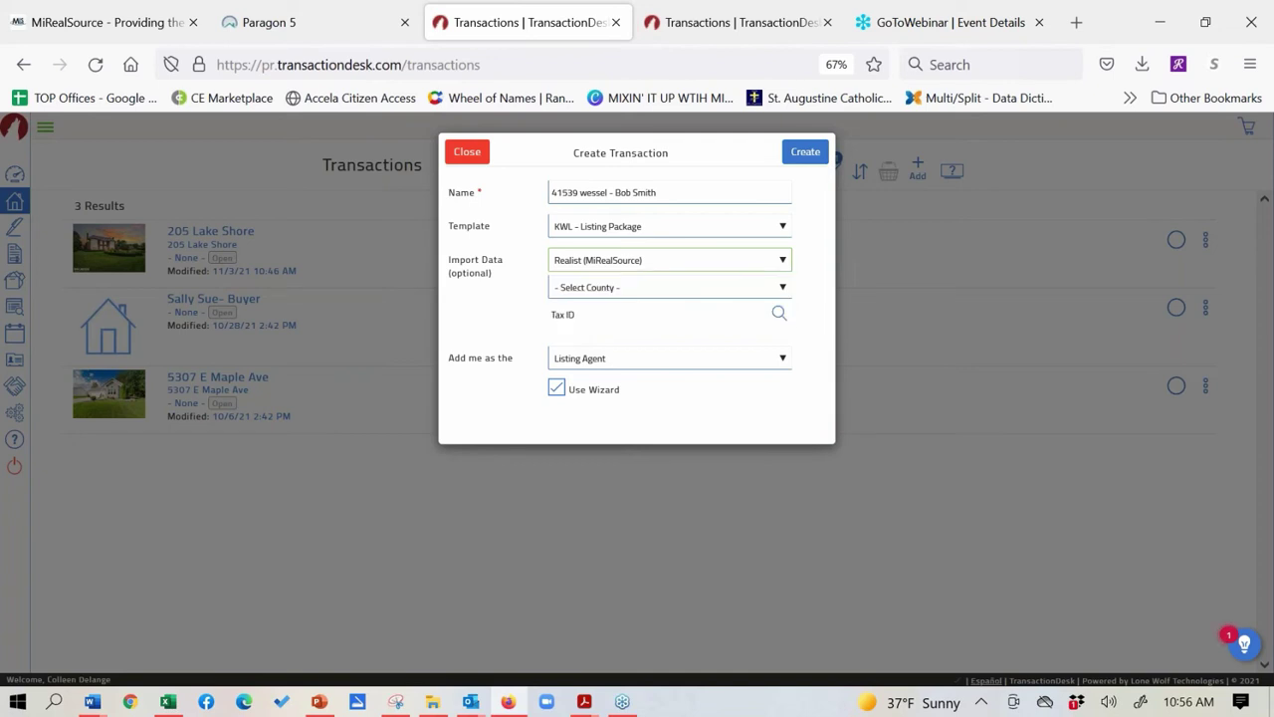
pyautogui.click(780, 314)
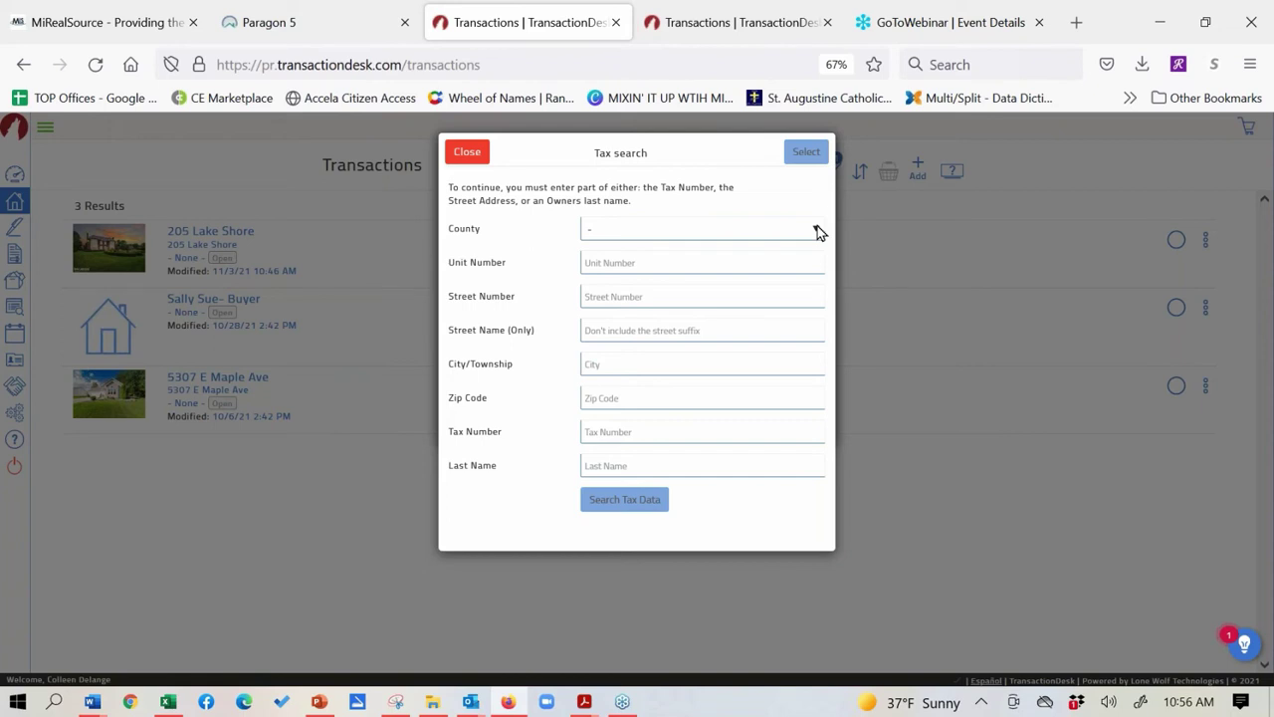
pyautogui.click(819, 231)
pyautogui.moveTo(825, 285); pyautogui.dragTo(811, 468)
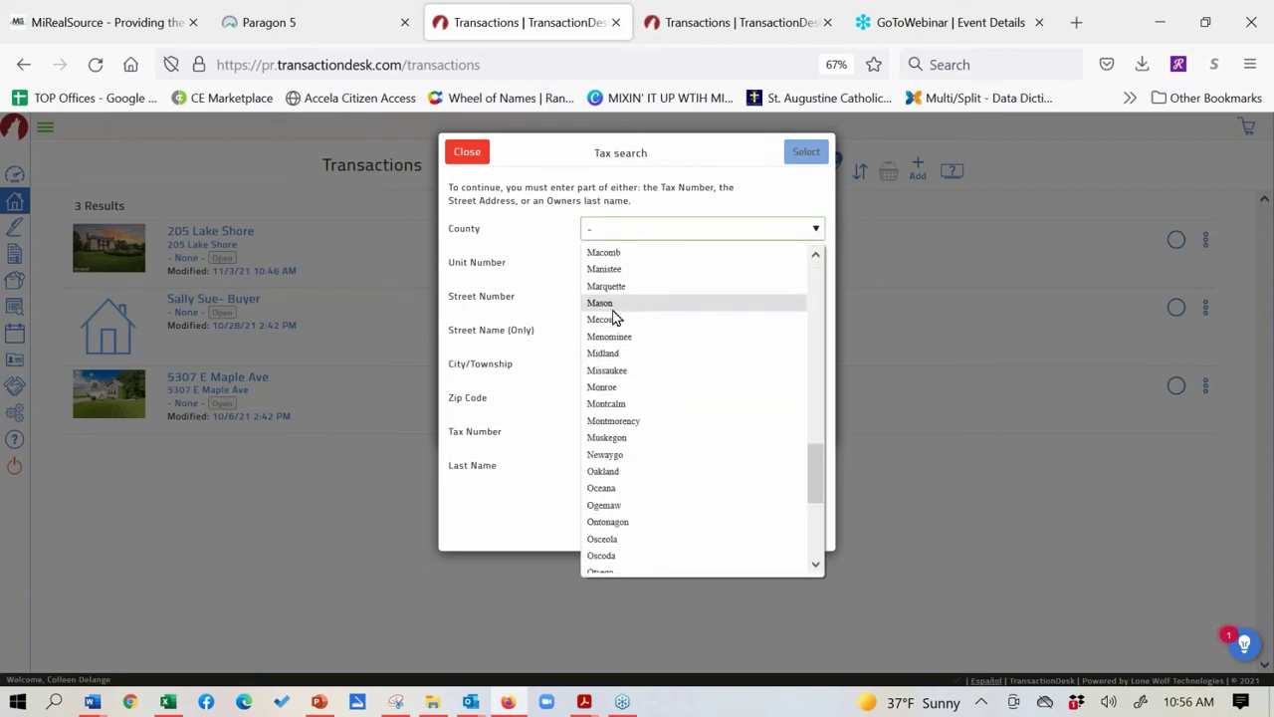
pyautogui.click(616, 254)
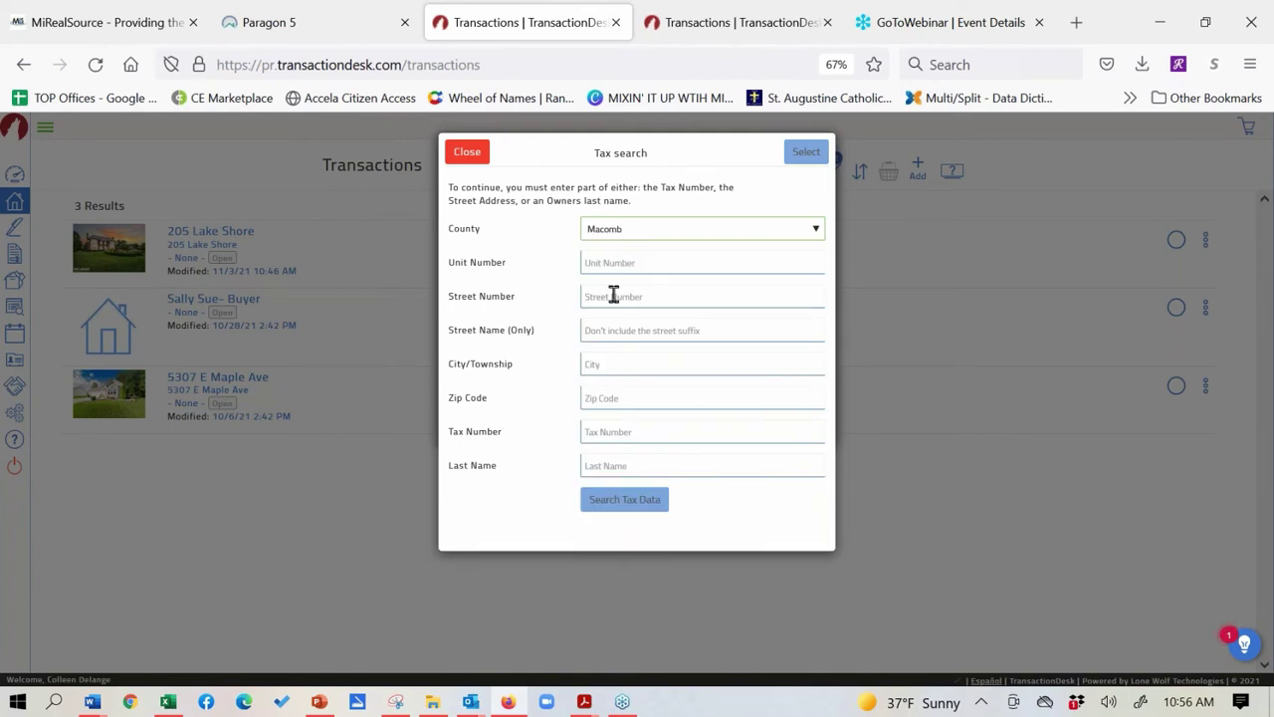
pyautogui.click(614, 294)
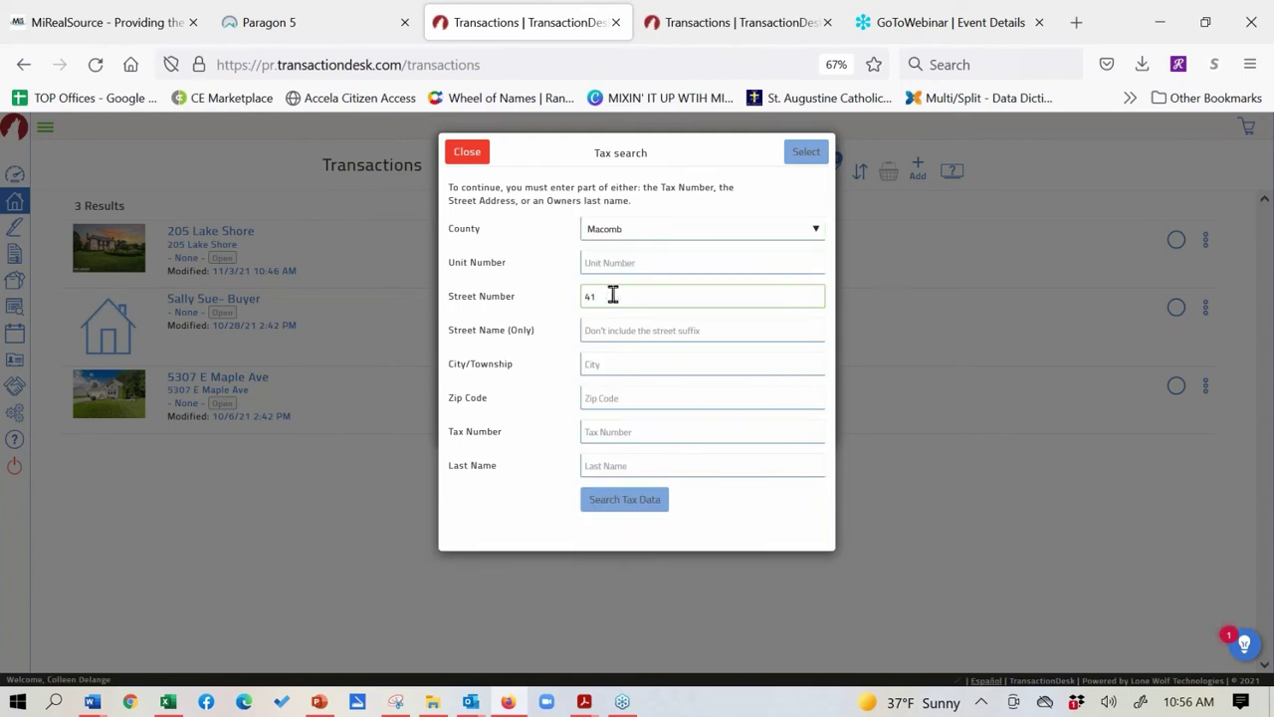
pyautogui.click(615, 326)
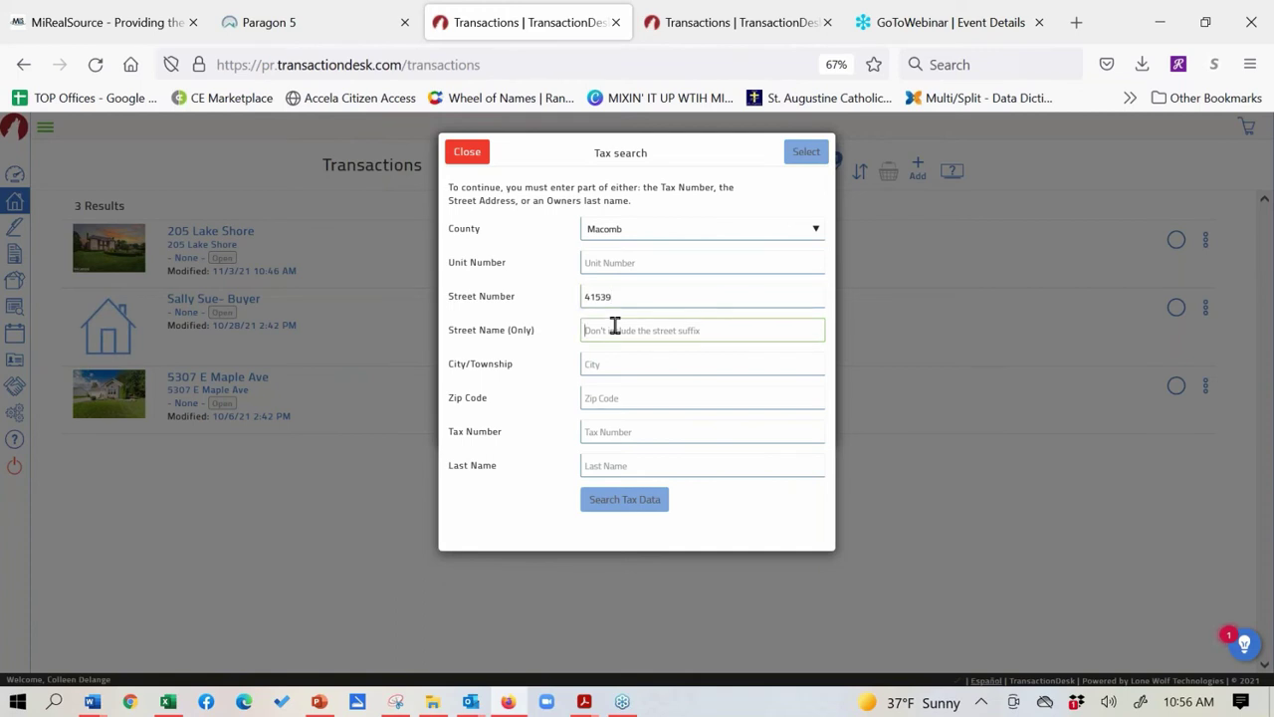
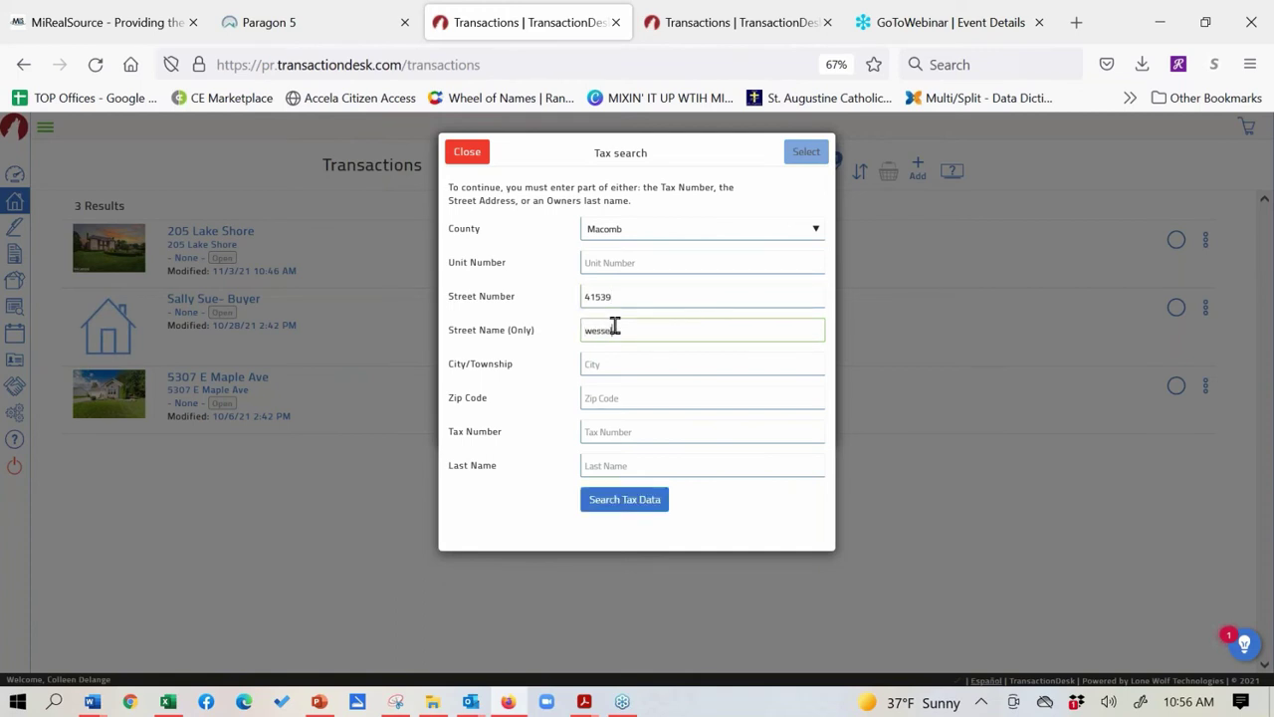
pyautogui.click(627, 500)
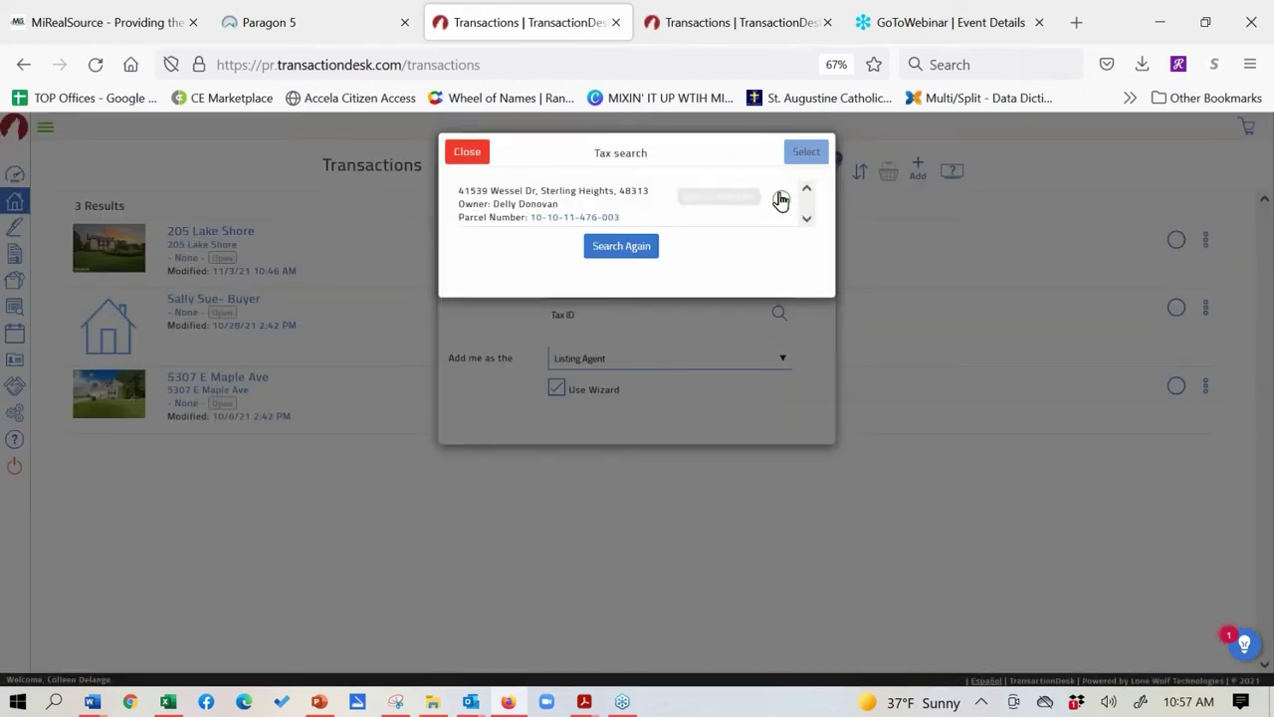
pyautogui.click(780, 202)
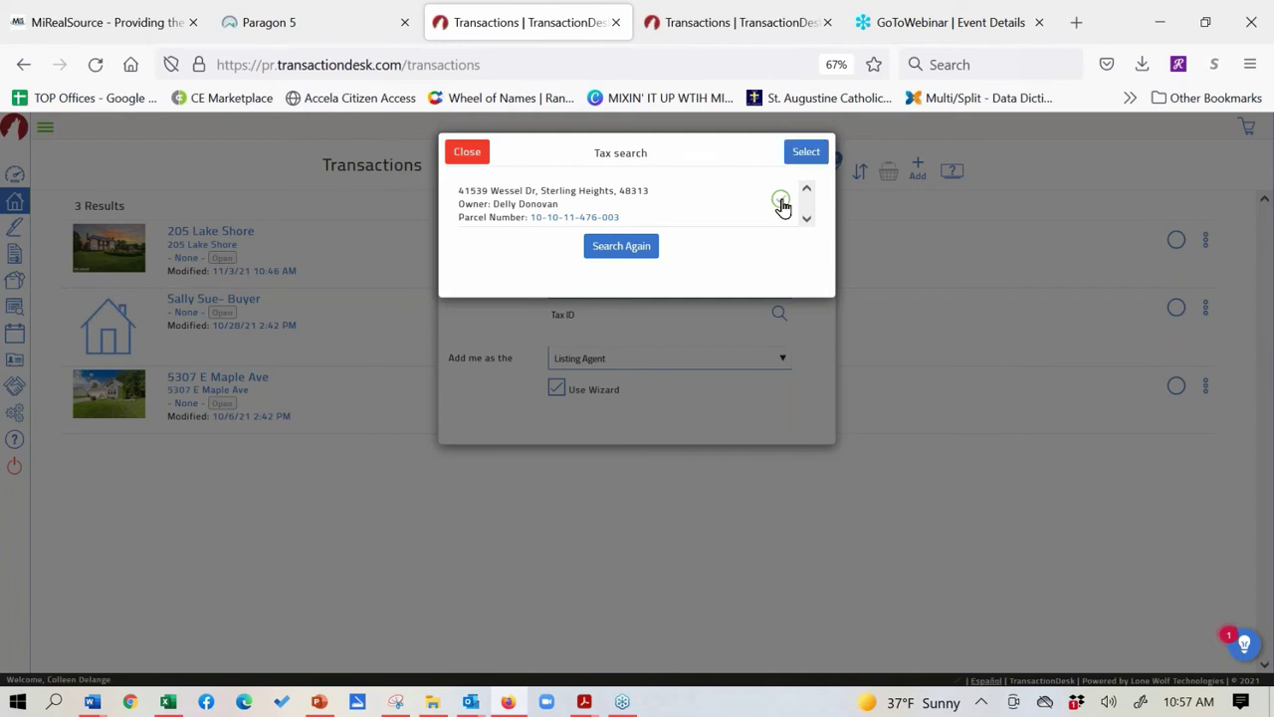
pyautogui.click(809, 152)
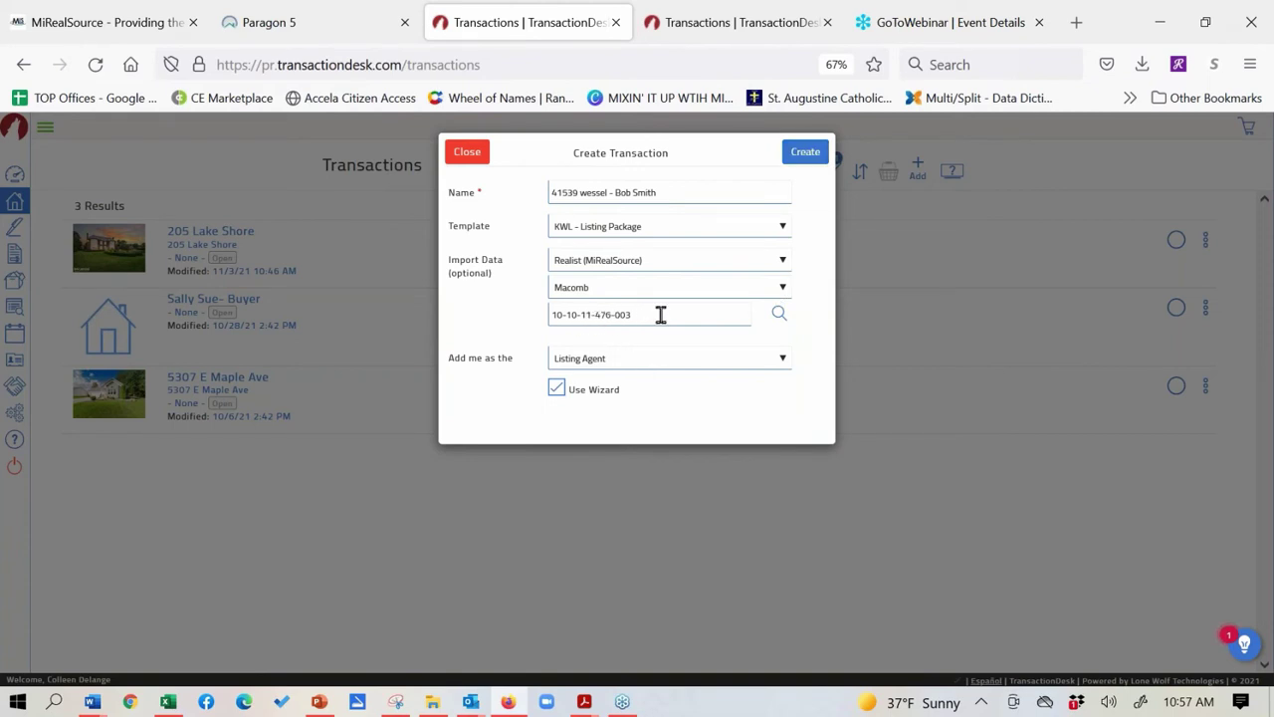
pyautogui.click(807, 159)
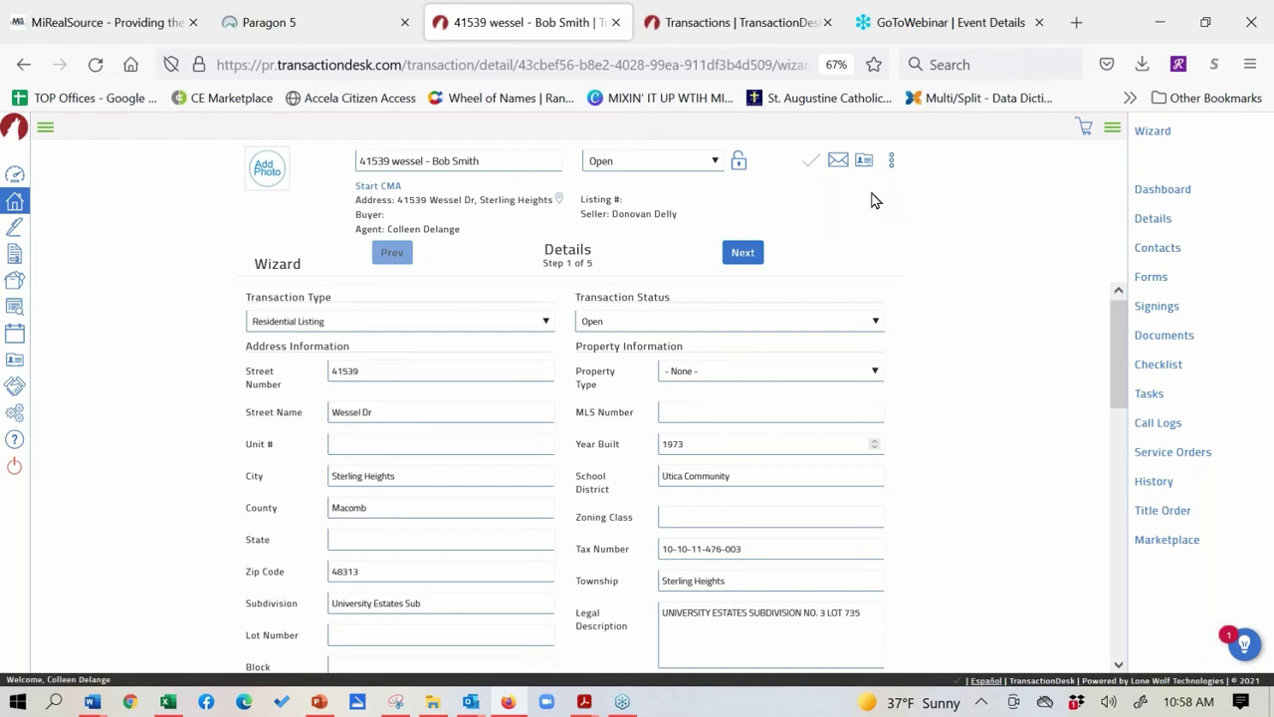
# Step: Advance the wizard past Transaction Dates and Contacts to the Forms step
pyautogui.click(744, 252)
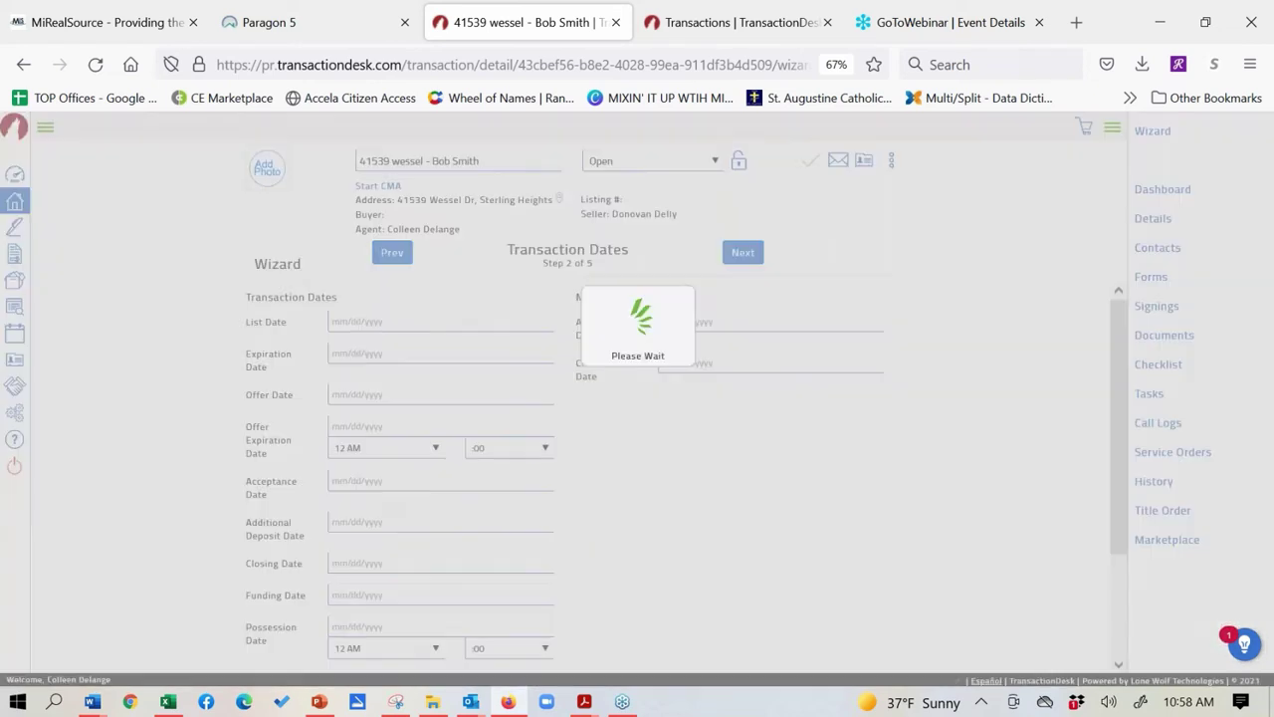
pyautogui.click(743, 252)
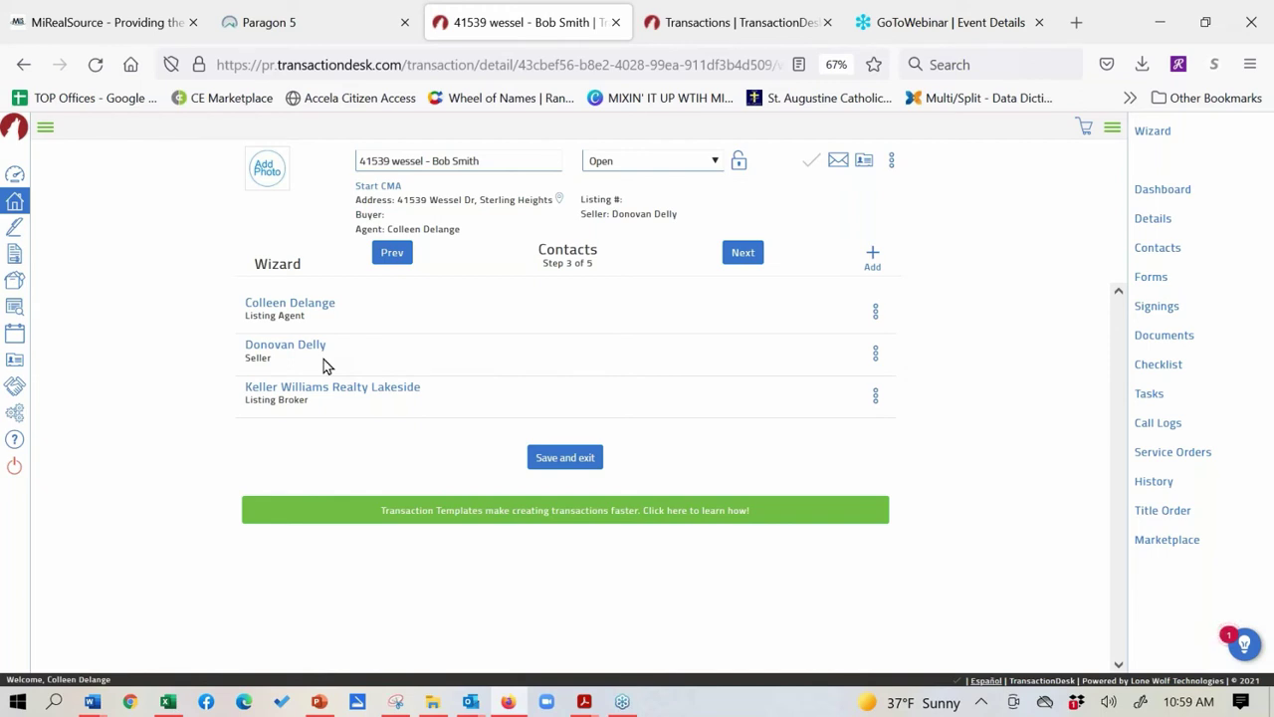
pyautogui.click(742, 255)
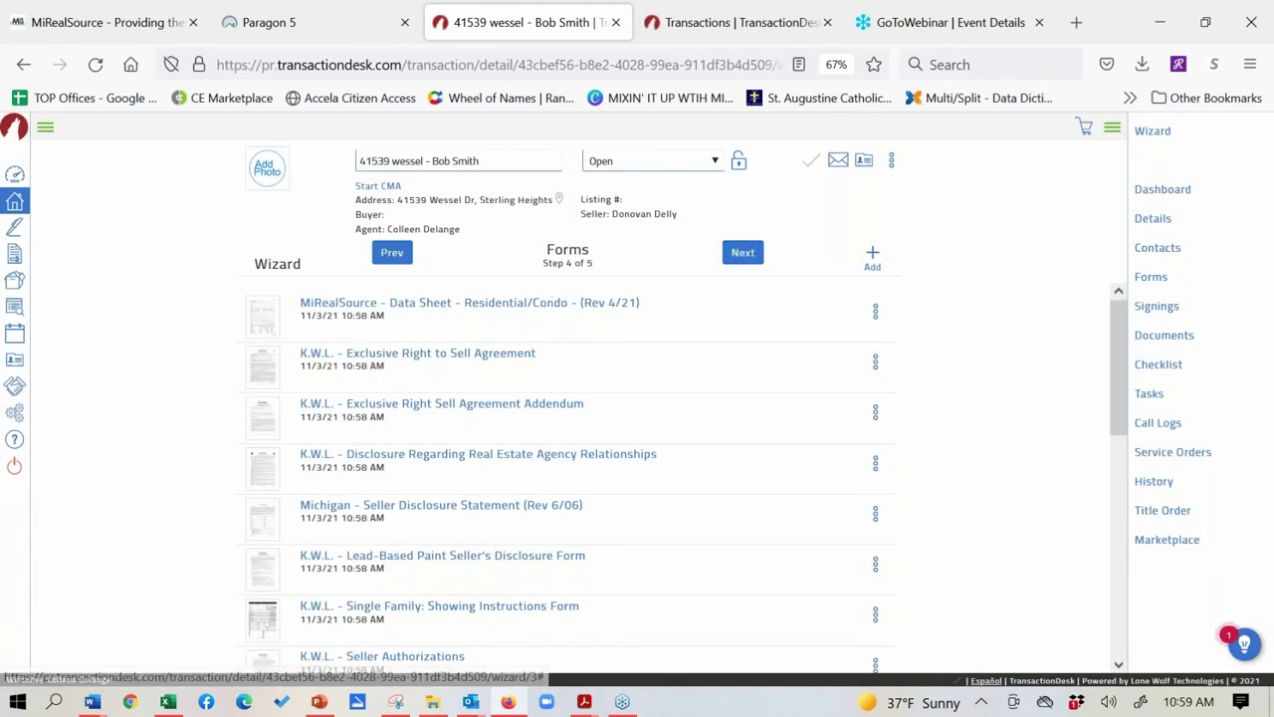
# Step: Open the MiRealSource residential data sheet, upload it as a listing, then go to Paragon 5
pyautogui.click(504, 308)
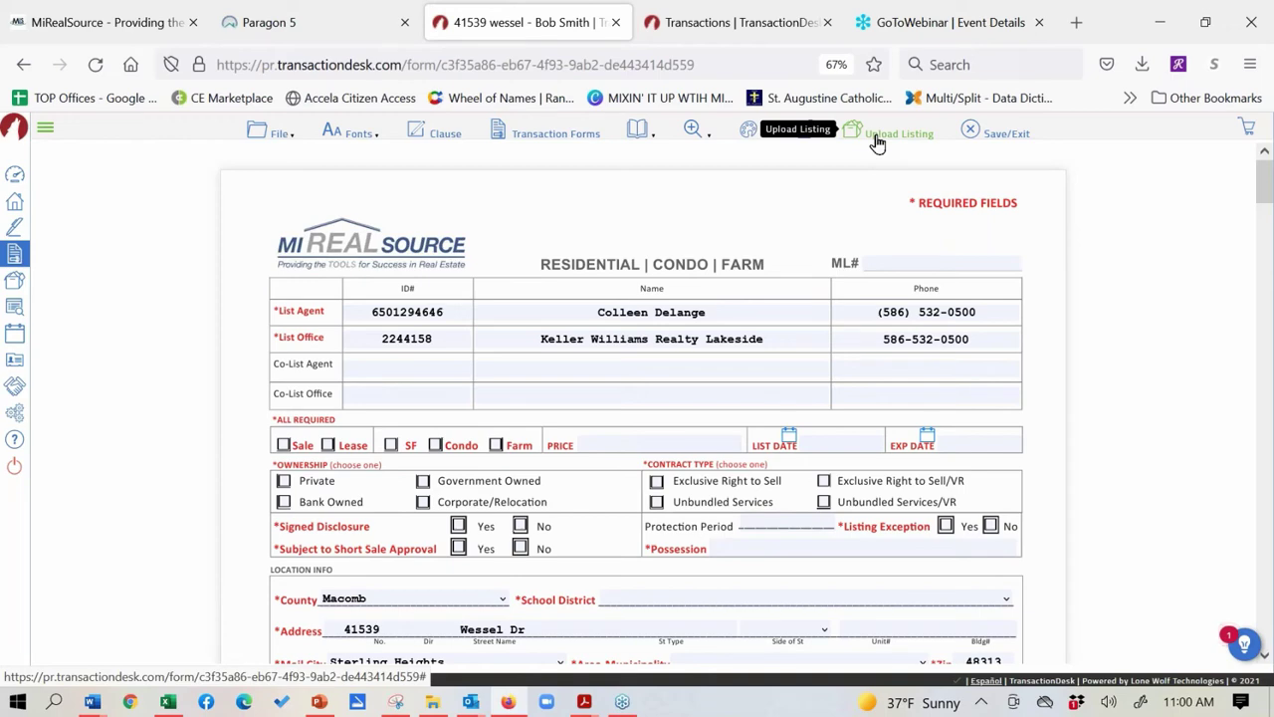
pyautogui.click(876, 143)
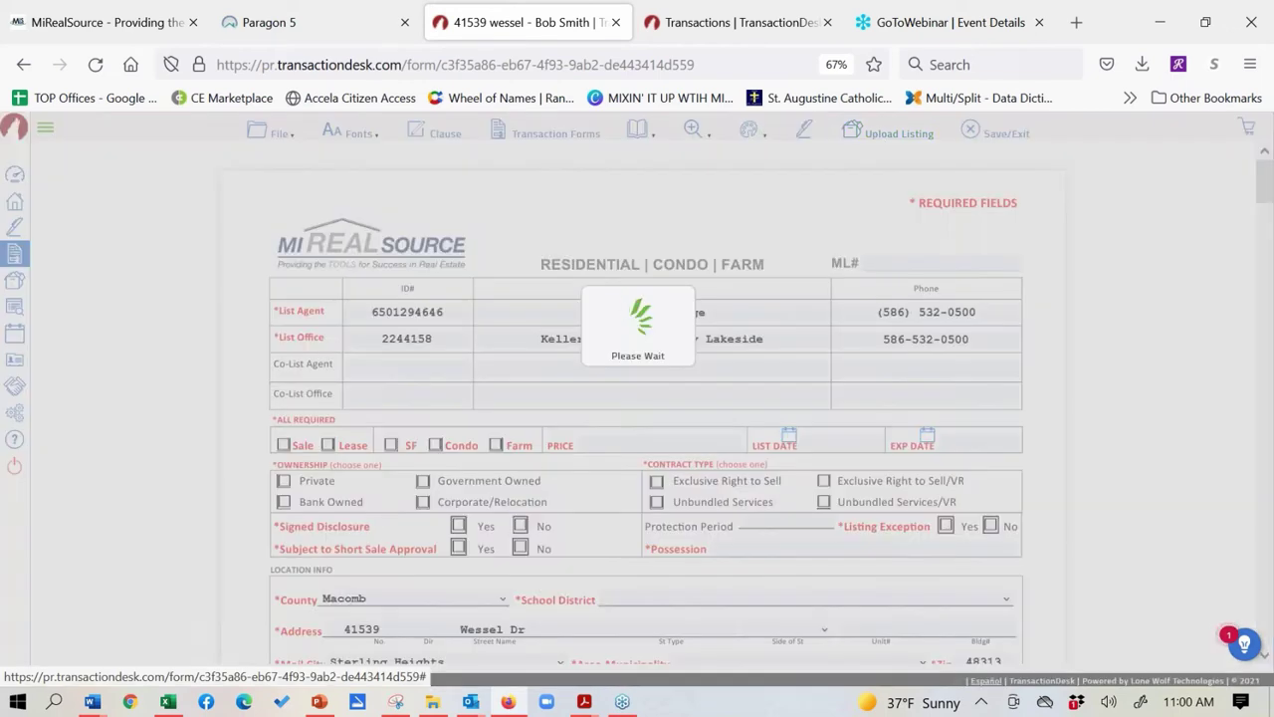
pyautogui.click(278, 32)
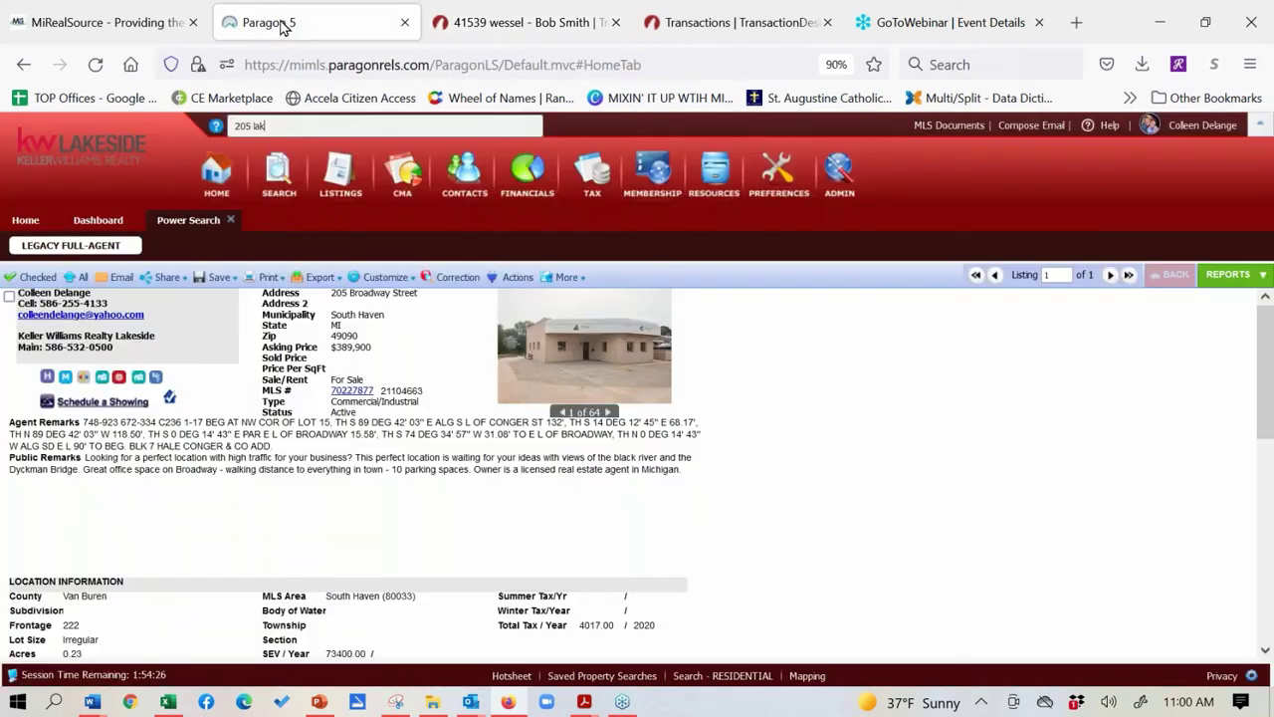
# Step: Close the Power Search results and return to Paragon's home dashboard with the Listings menu showing
pyautogui.click(231, 220)
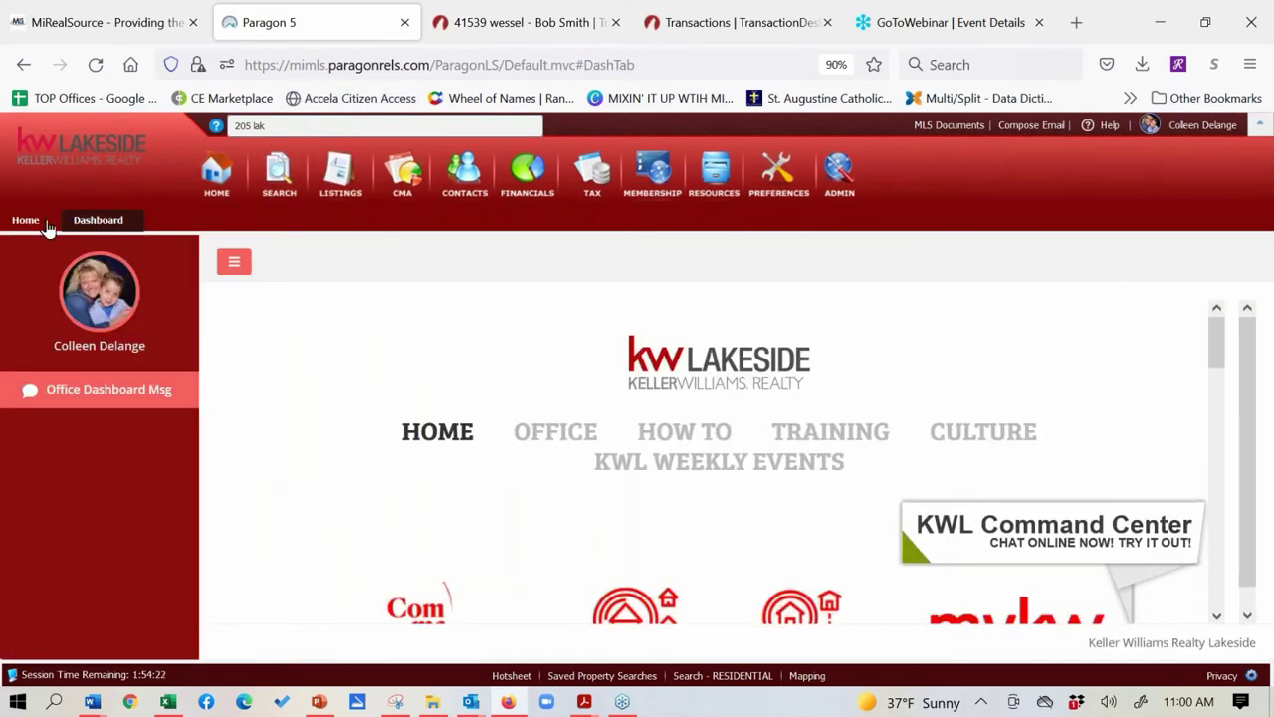
pyautogui.click(26, 221)
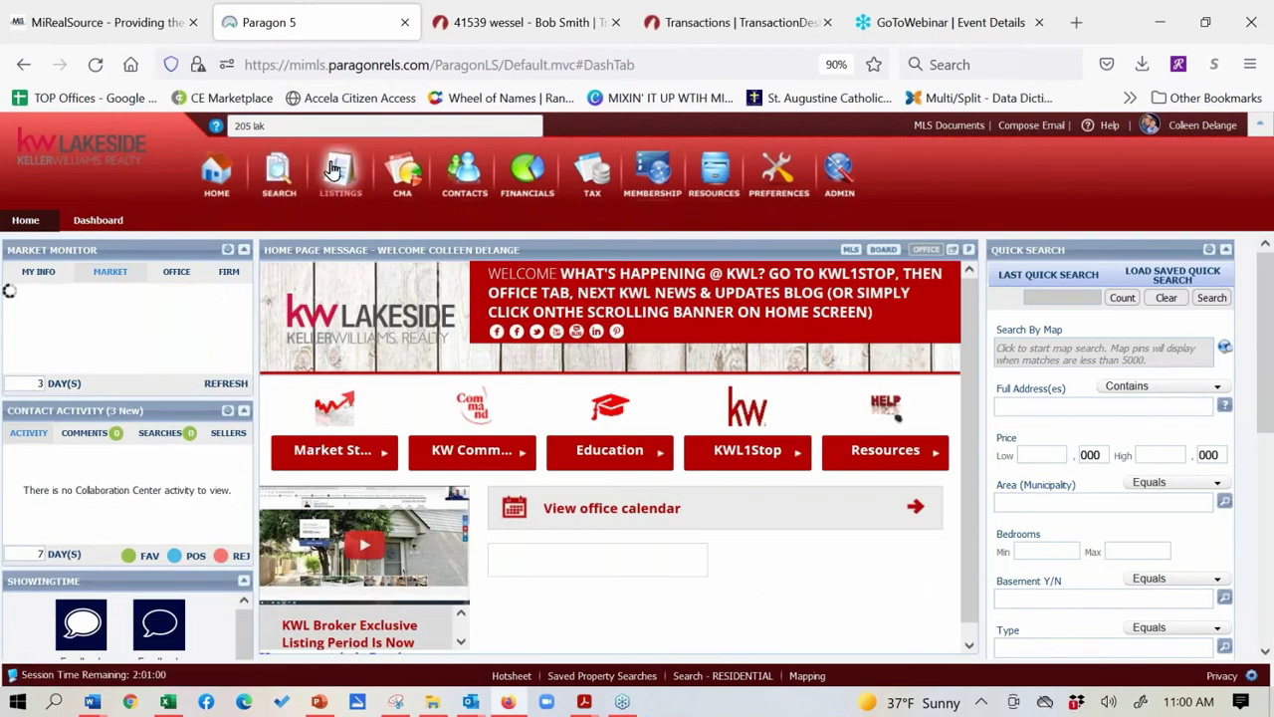
pyautogui.moveTo(334, 170)
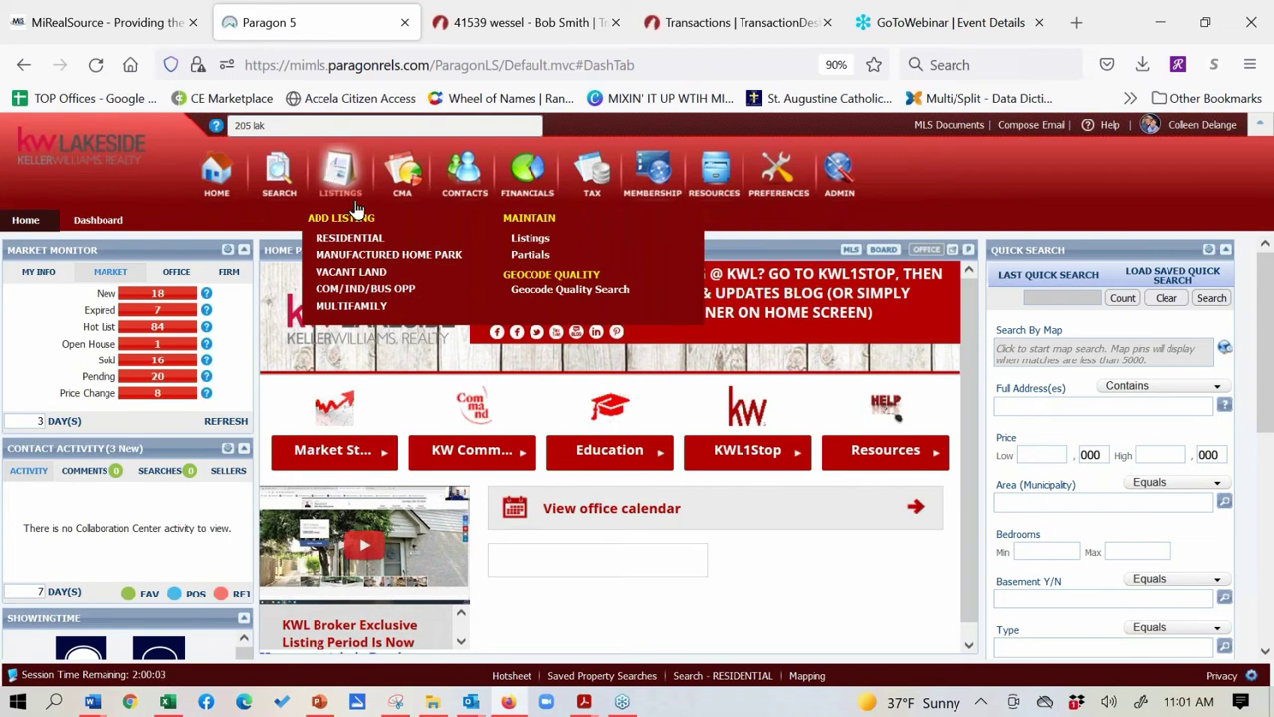
# Step: Search partials for My Office Listings and open partial listing 206532 for maintenance
pyautogui.click(542, 261)
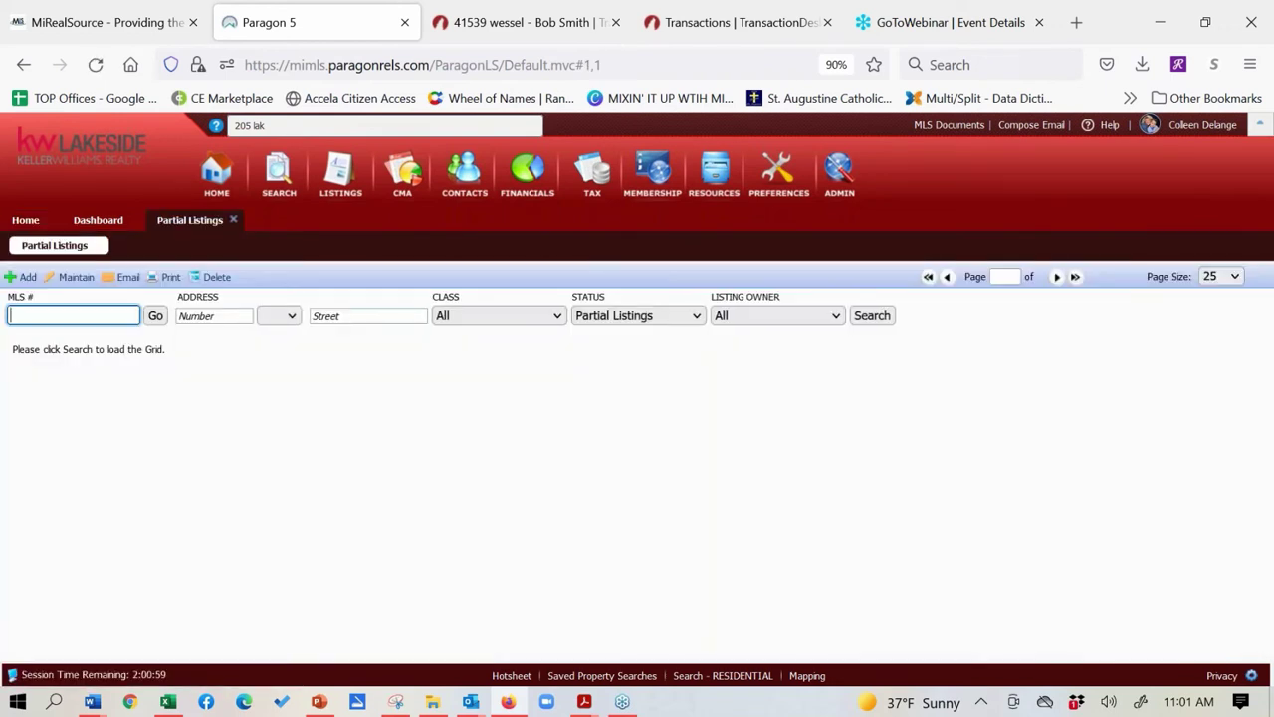
pyautogui.click(834, 316)
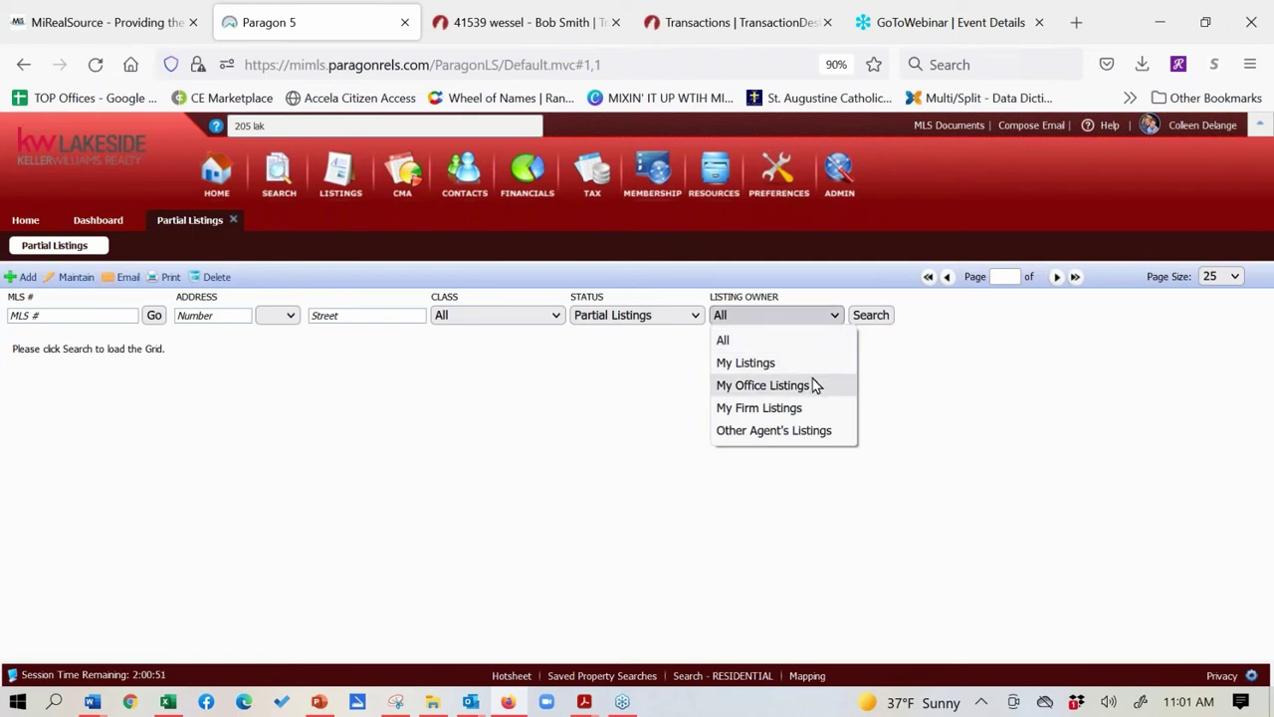
pyautogui.click(779, 388)
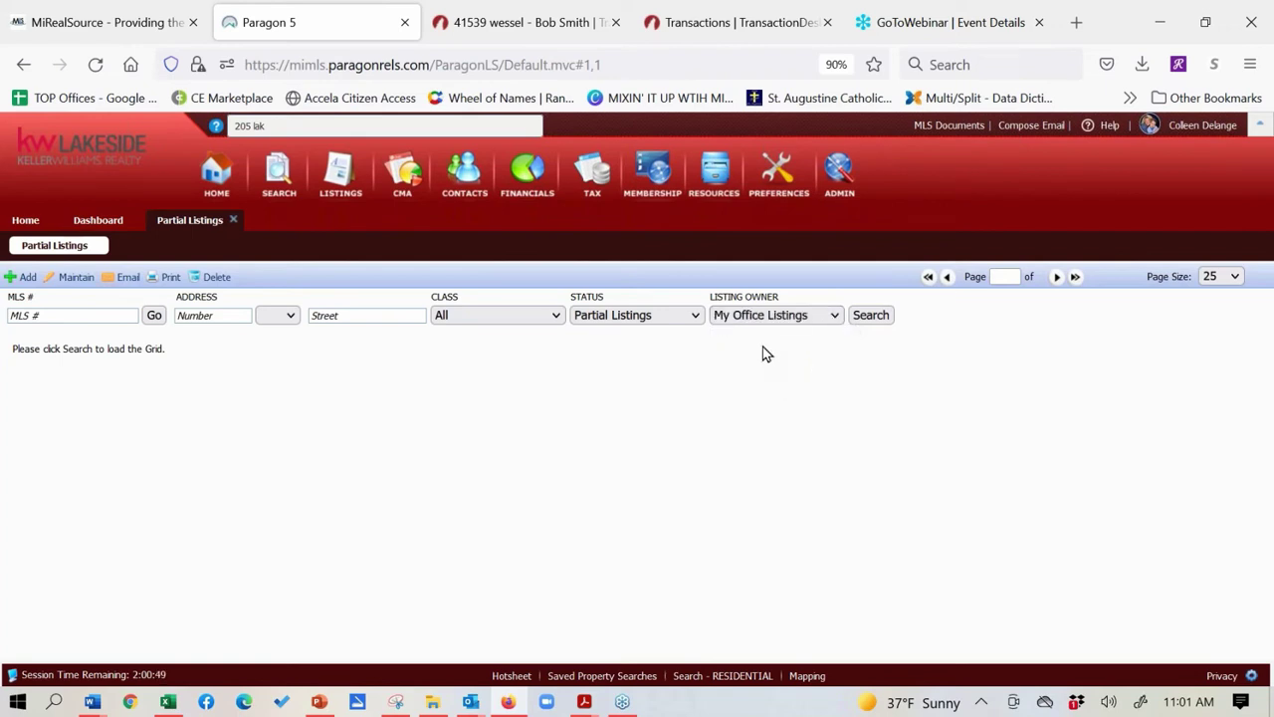
pyautogui.click(871, 315)
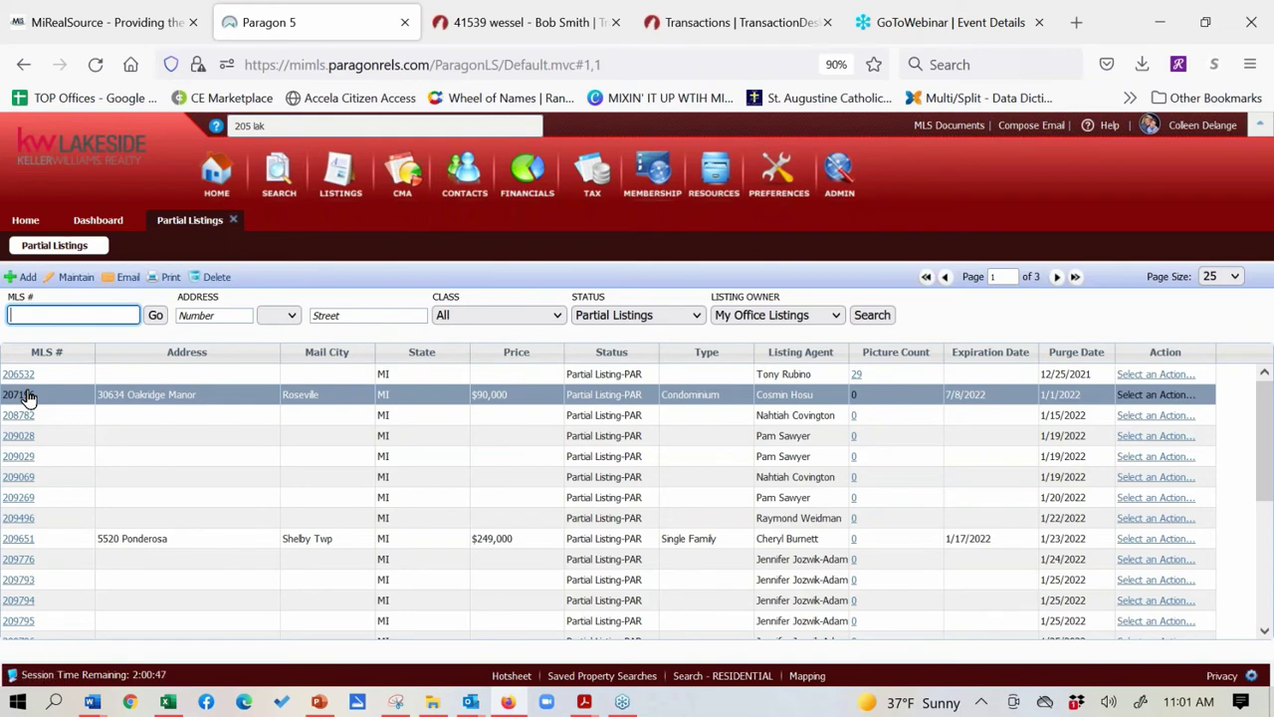
pyautogui.click(20, 374)
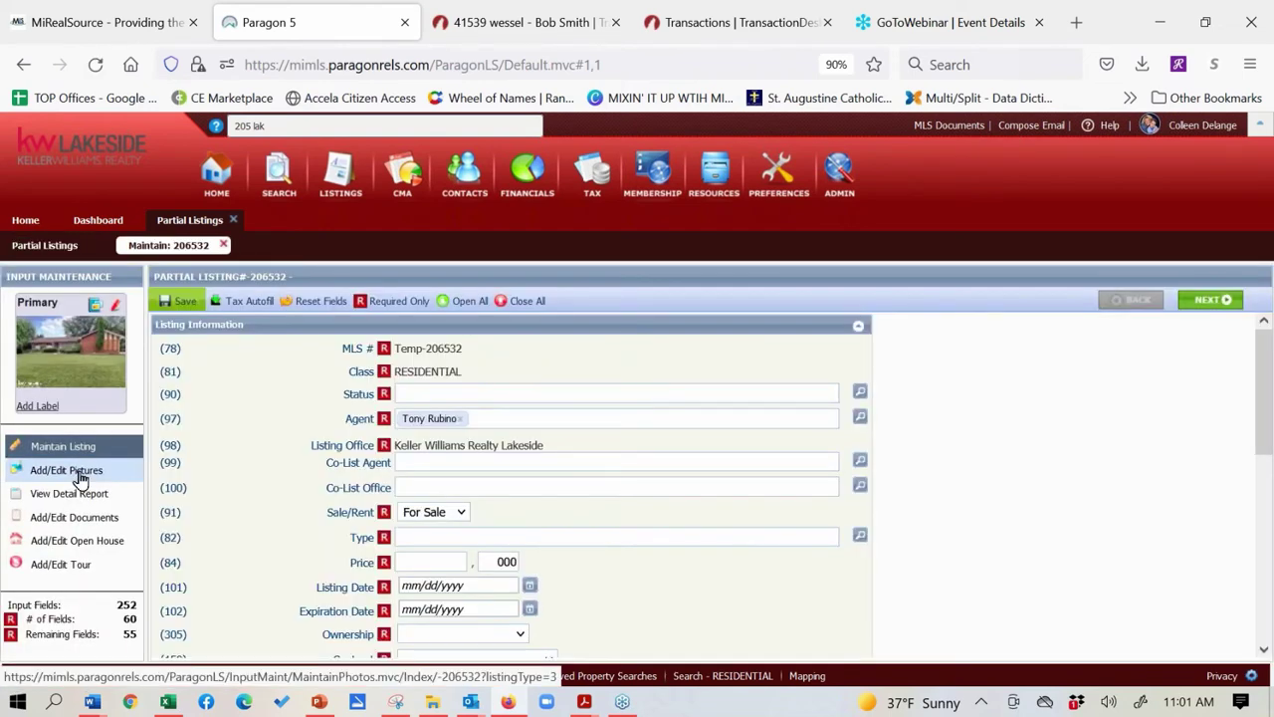
pyautogui.moveTo(172, 296)
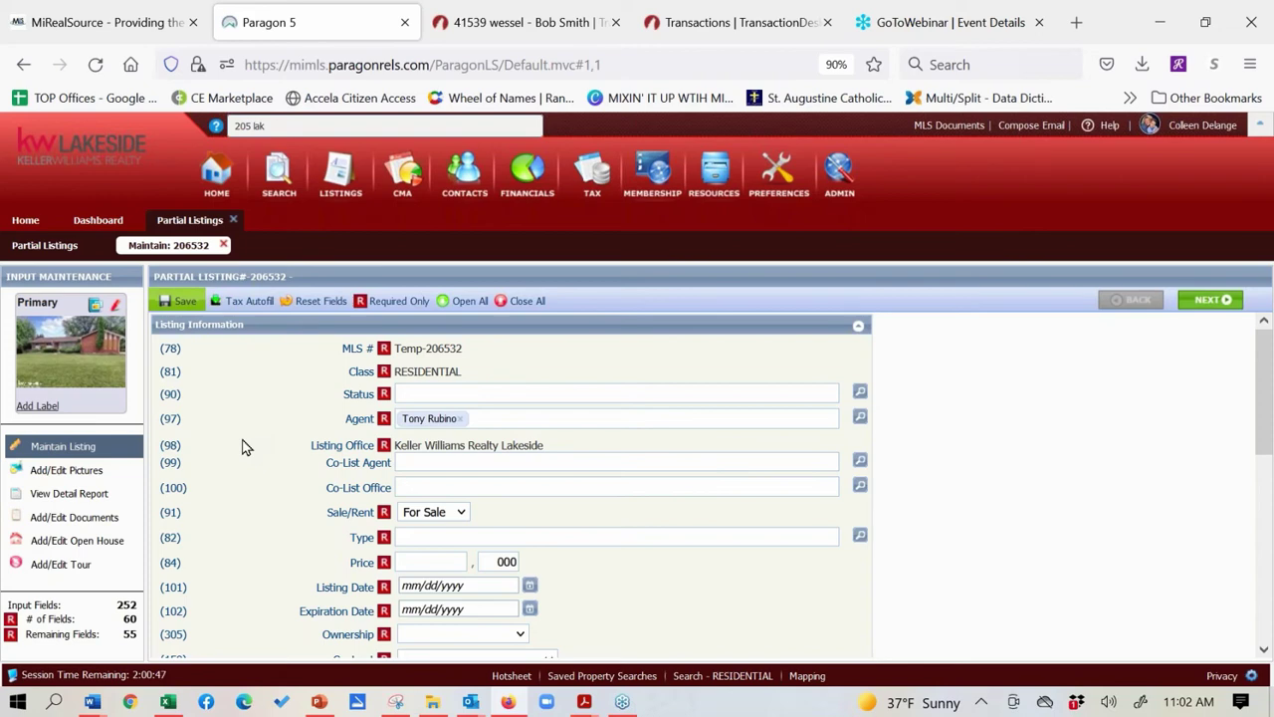
pyautogui.click(184, 302)
pyautogui.click(513, 14)
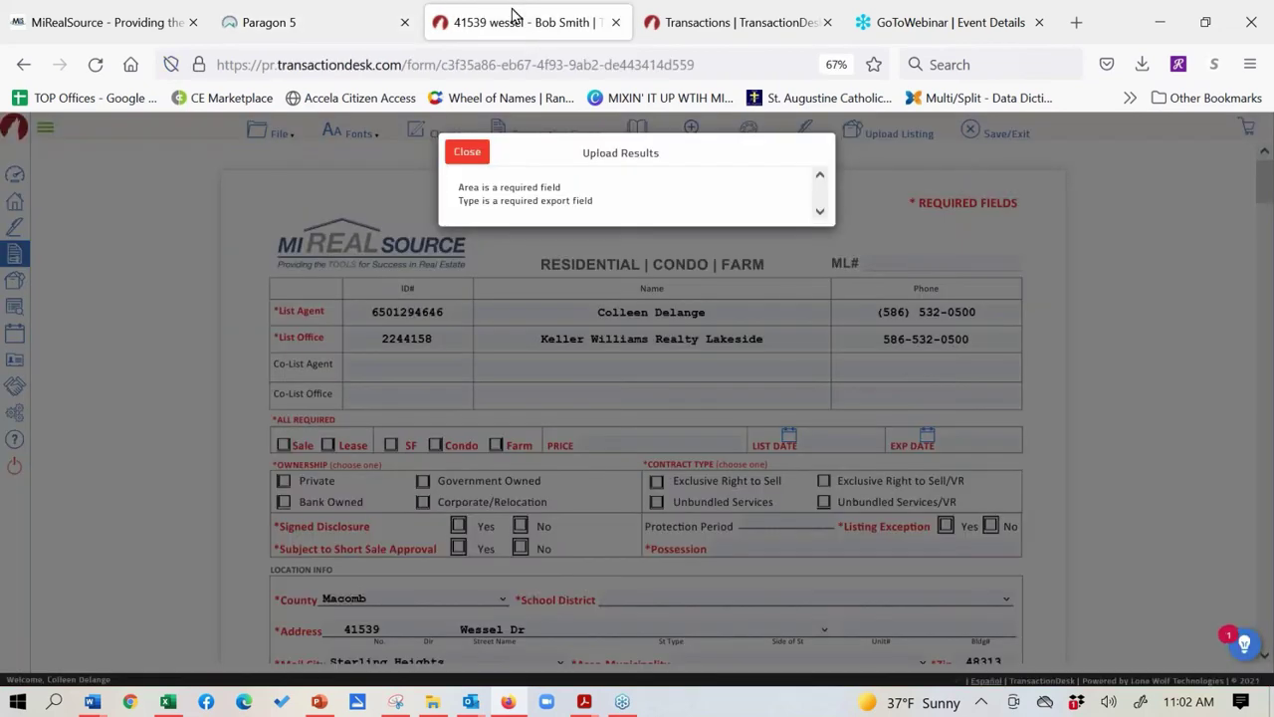
pyautogui.click(464, 155)
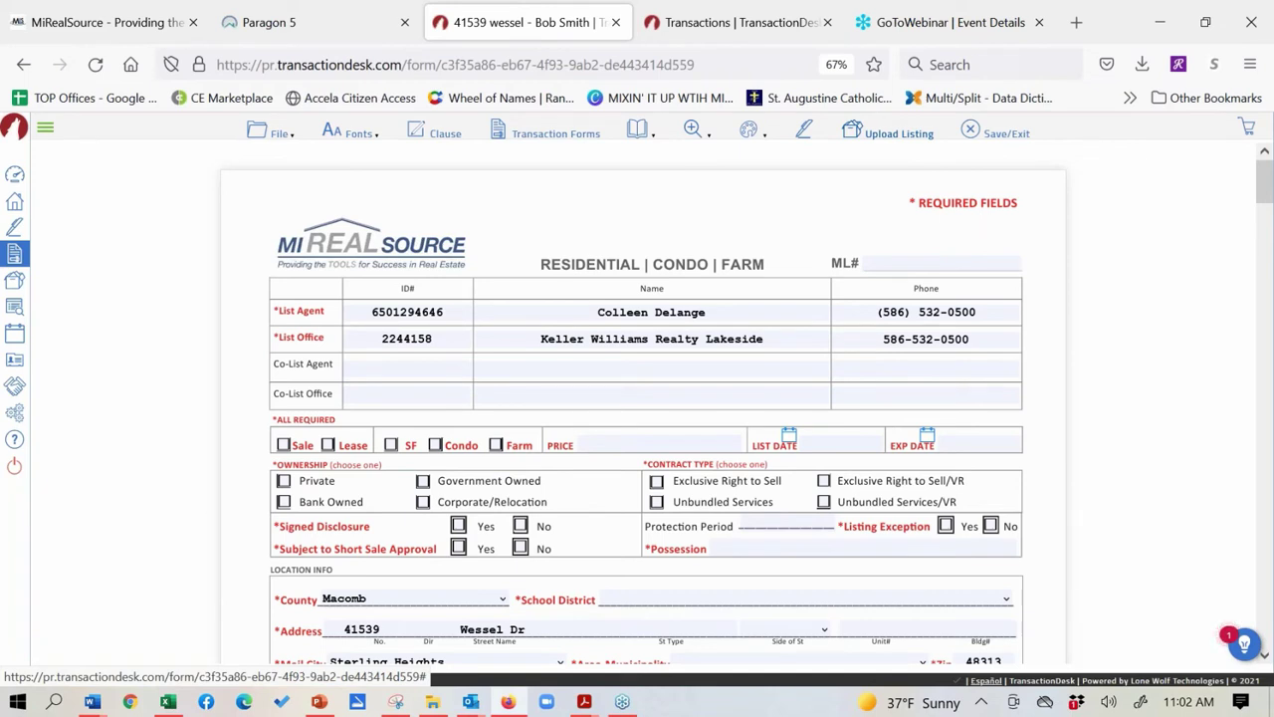
pyautogui.click(356, 134)
pyautogui.click(274, 133)
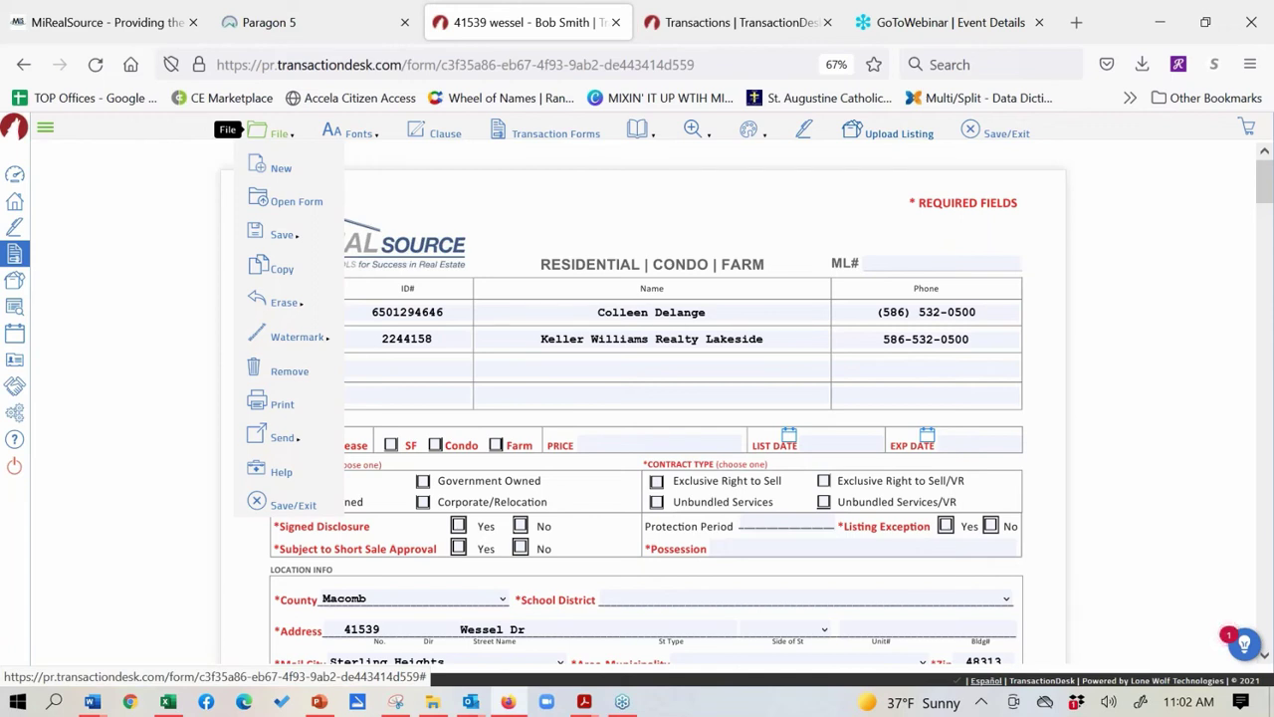
# Step: Show the Wessel transaction's forms list, scrolled down to the Seller Disclosure Statement
pyautogui.click(557, 133)
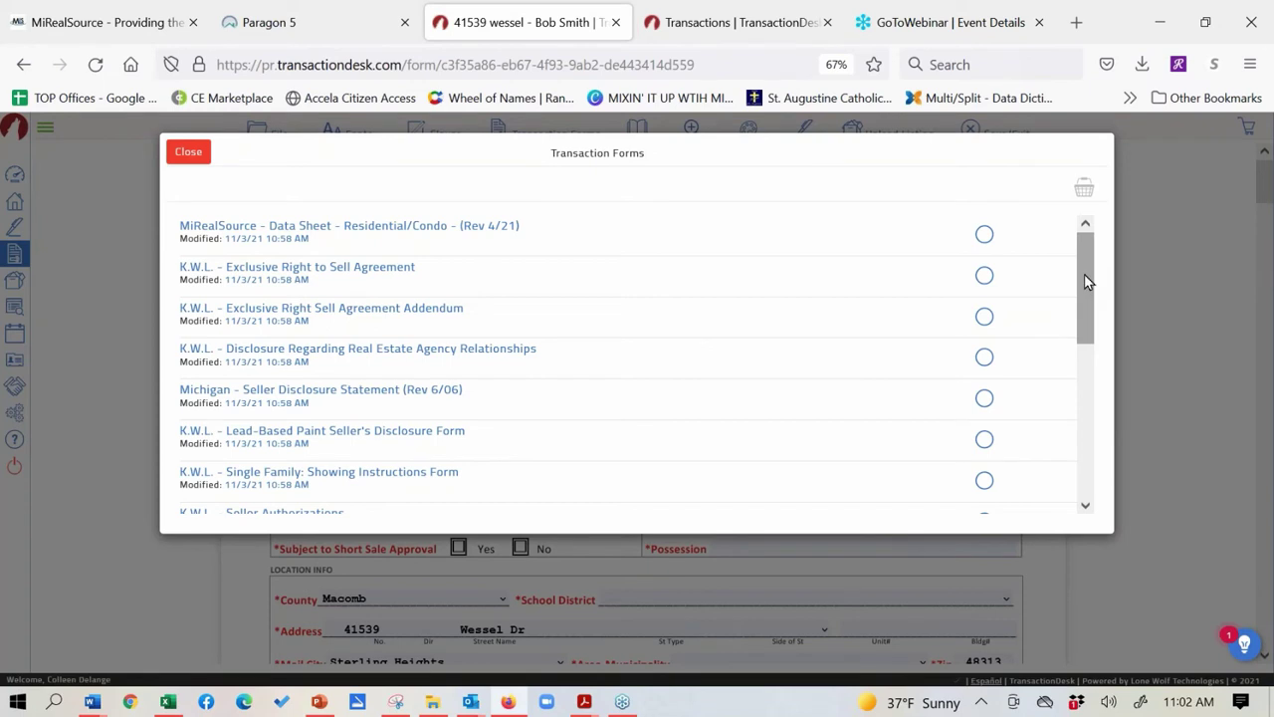
pyautogui.moveTo(1087, 282); pyautogui.dragTo(1080, 319)
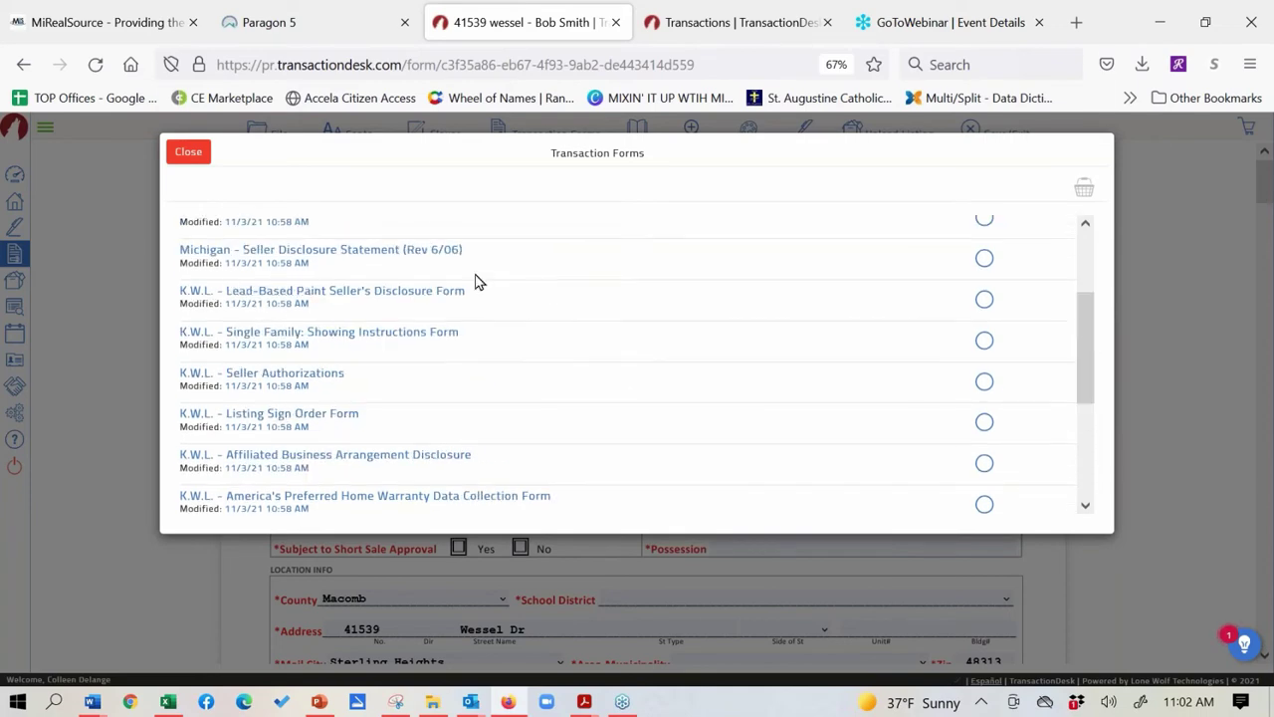
# Step: Open 'Michigan - Seller Disclosure Statement (Rev 6/06)' and scroll through its questions
pyautogui.click(368, 252)
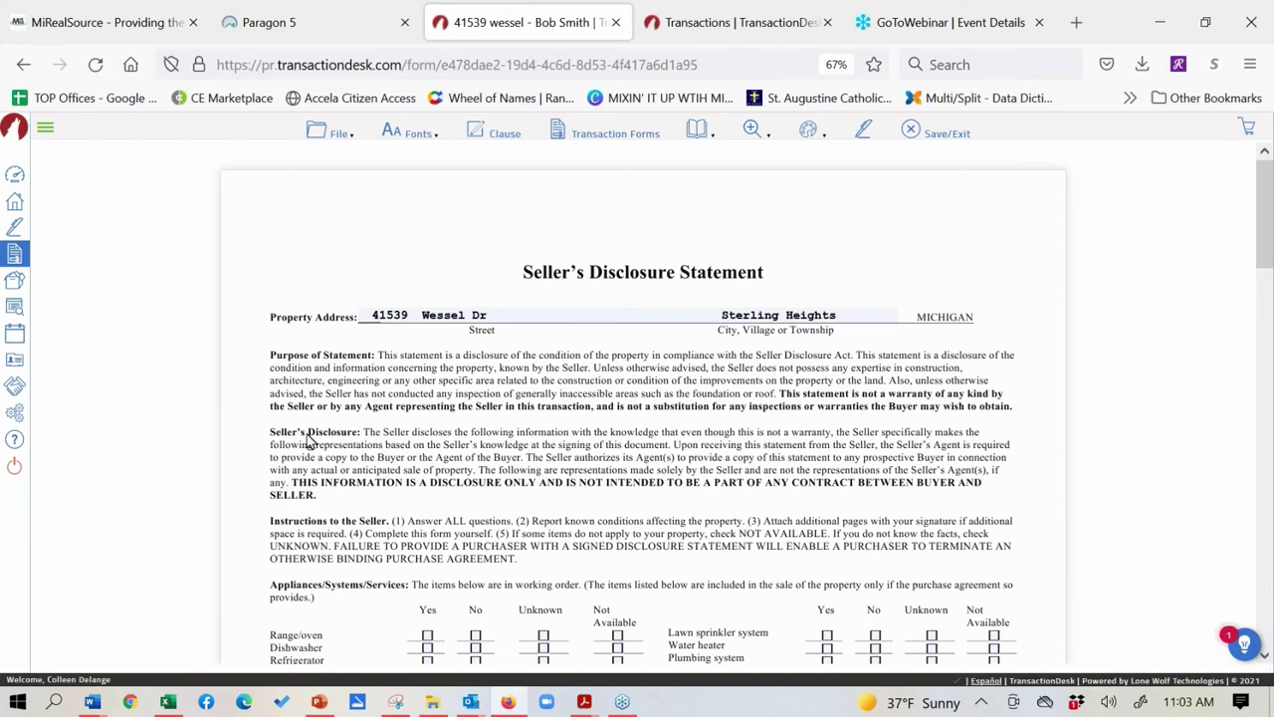
pyautogui.scroll(-5, 227, 251)
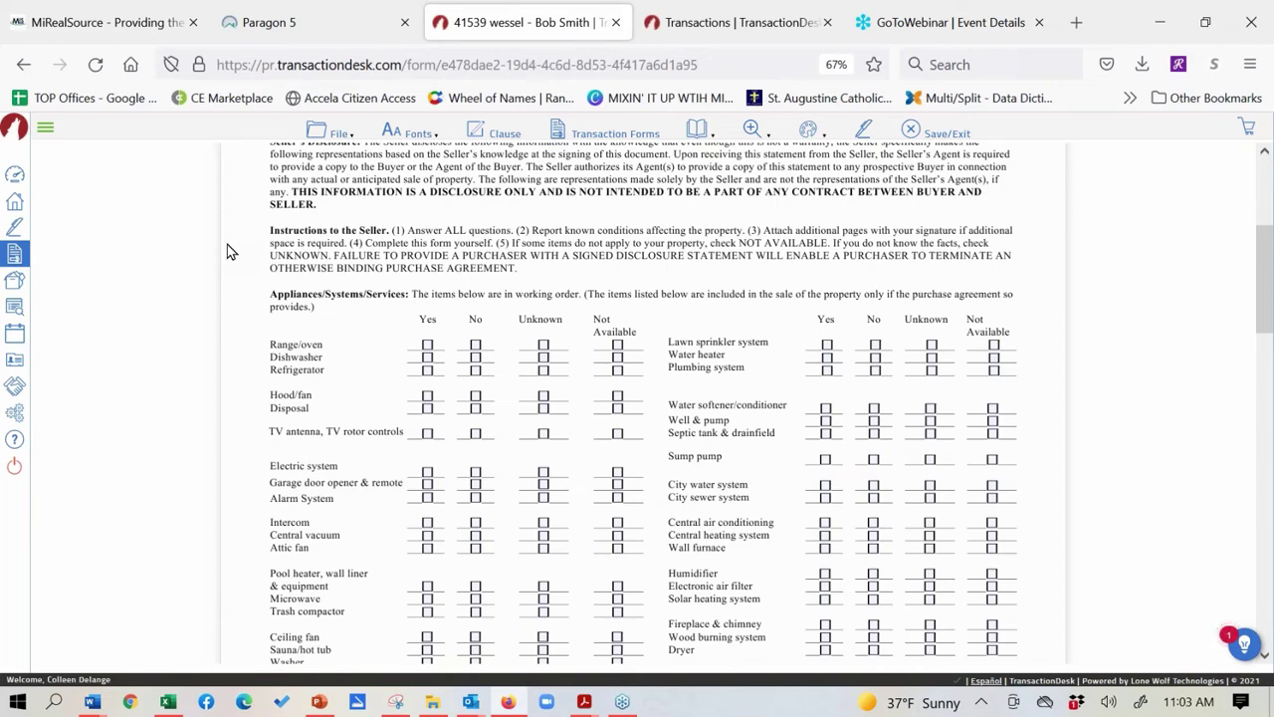
pyautogui.scroll(5, 335, 475)
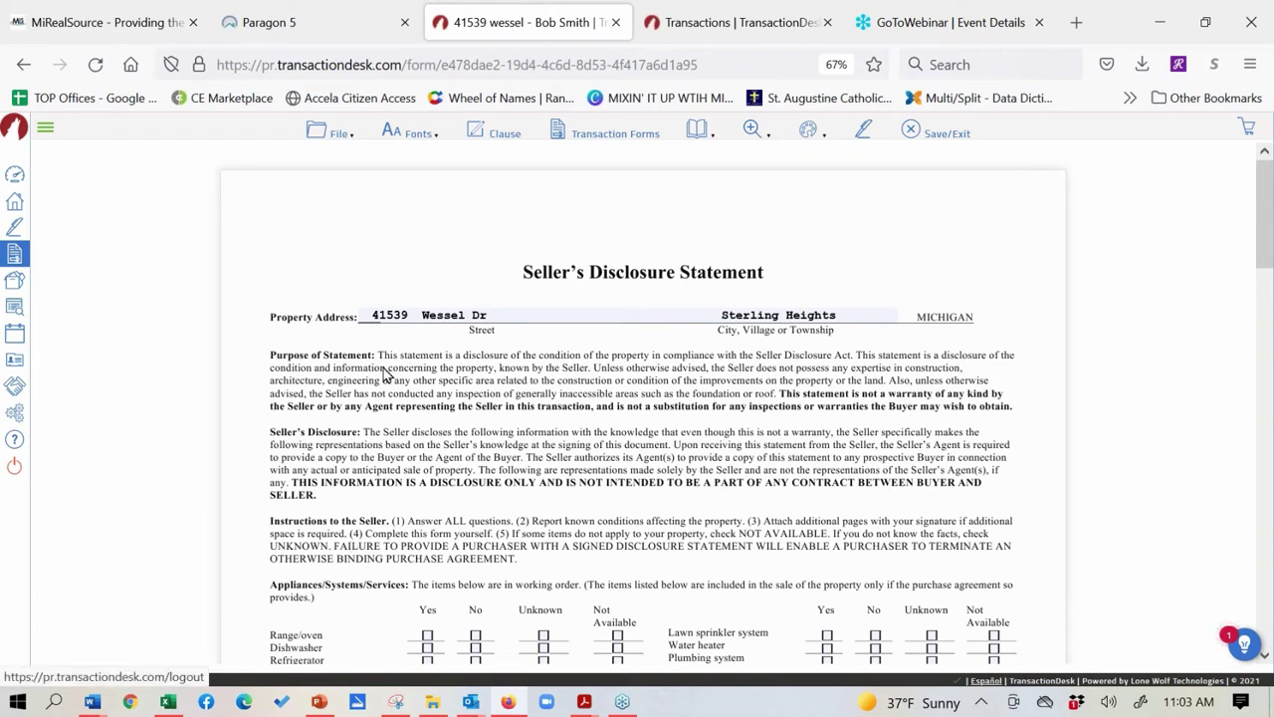
pyautogui.scroll(-3, 672, 460)
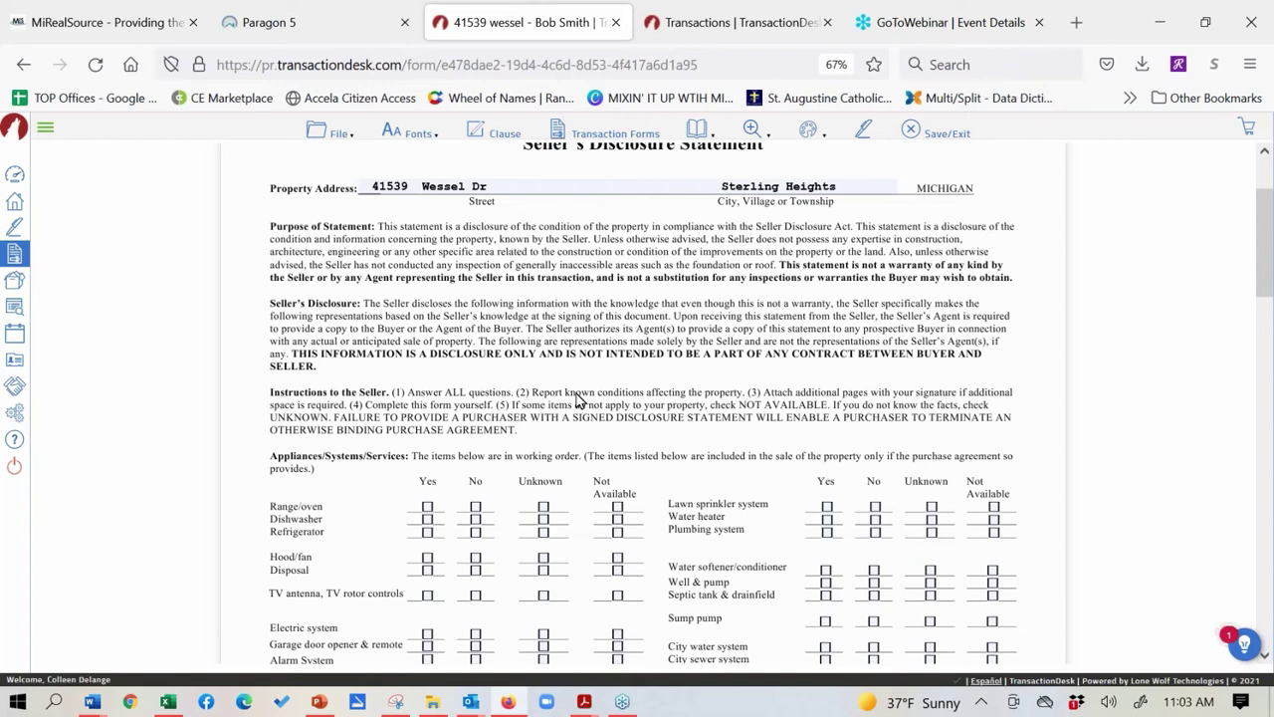
# Step: Check the Seller Disclosure Statement in Email Transaction Forms and continue to the Email dialog
pyautogui.click(334, 133)
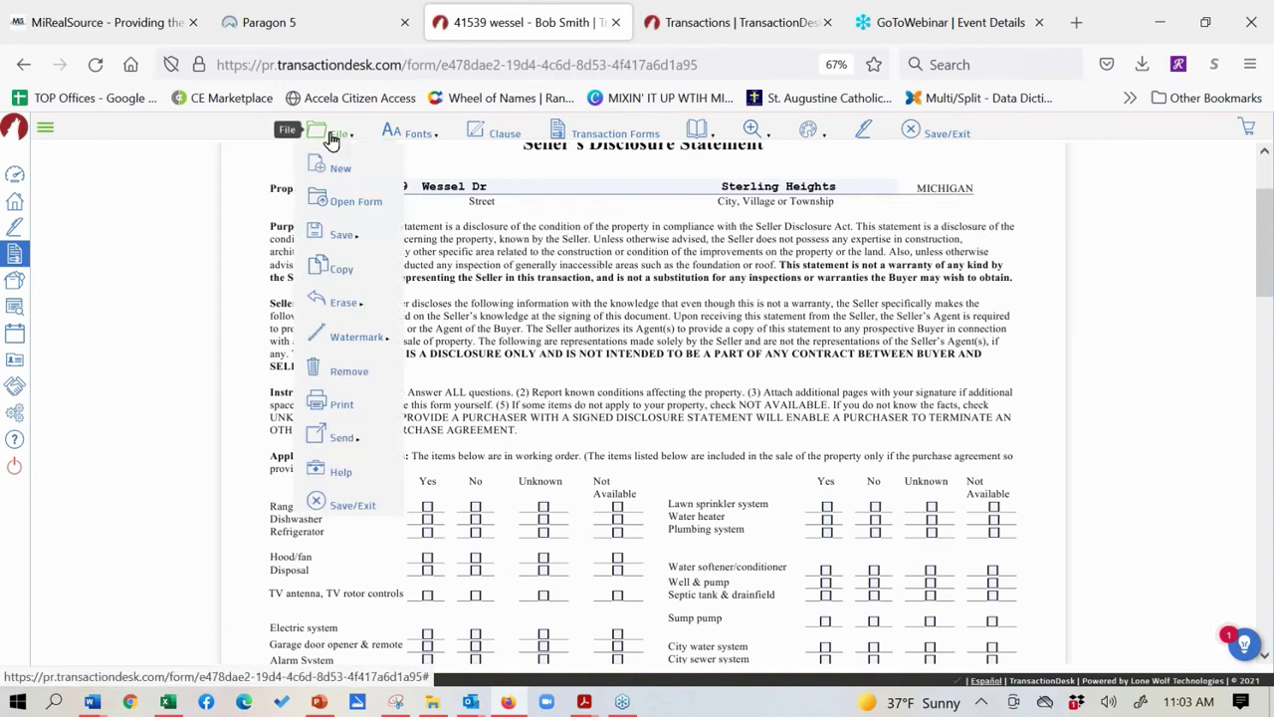
pyautogui.moveTo(342, 441)
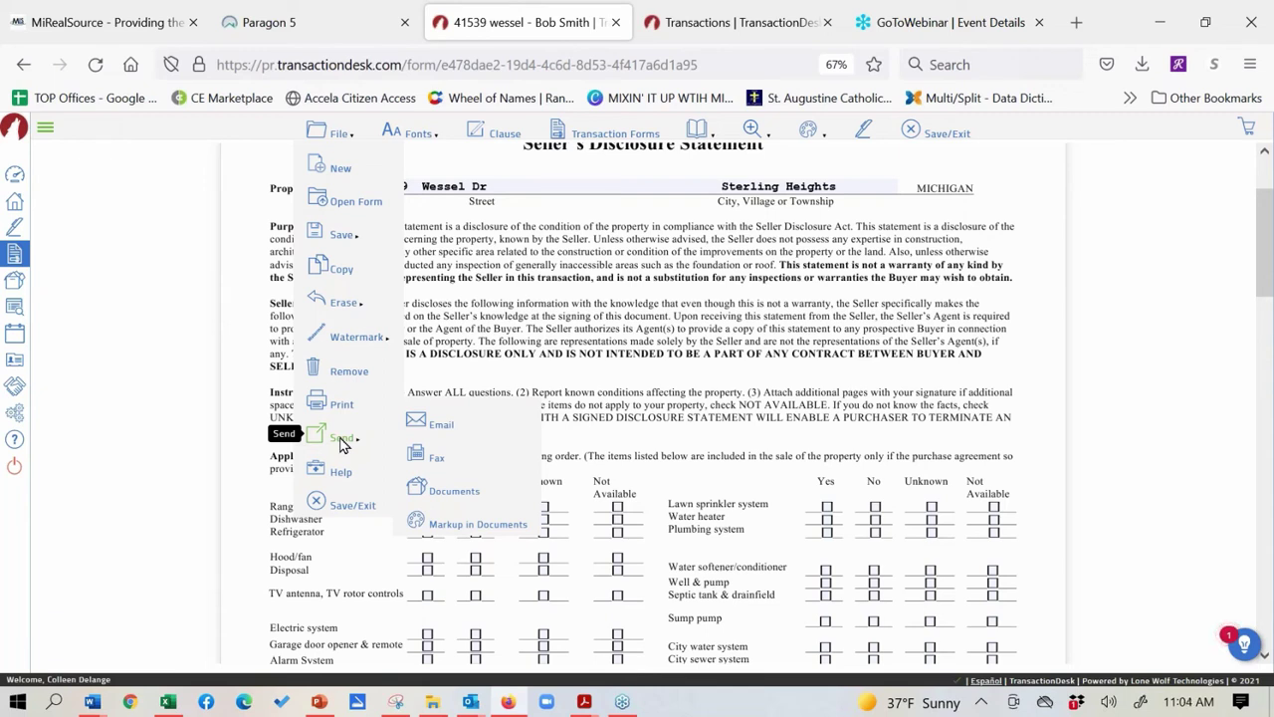
pyautogui.click(442, 423)
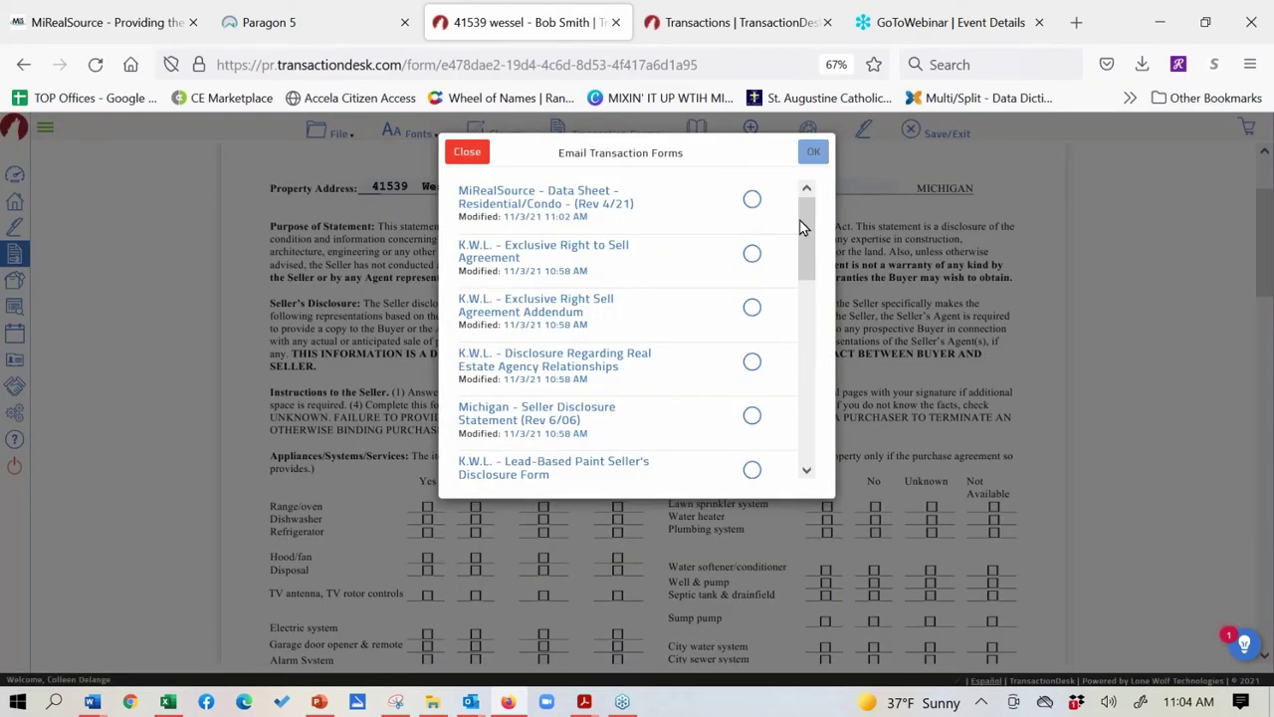
pyautogui.click(752, 417)
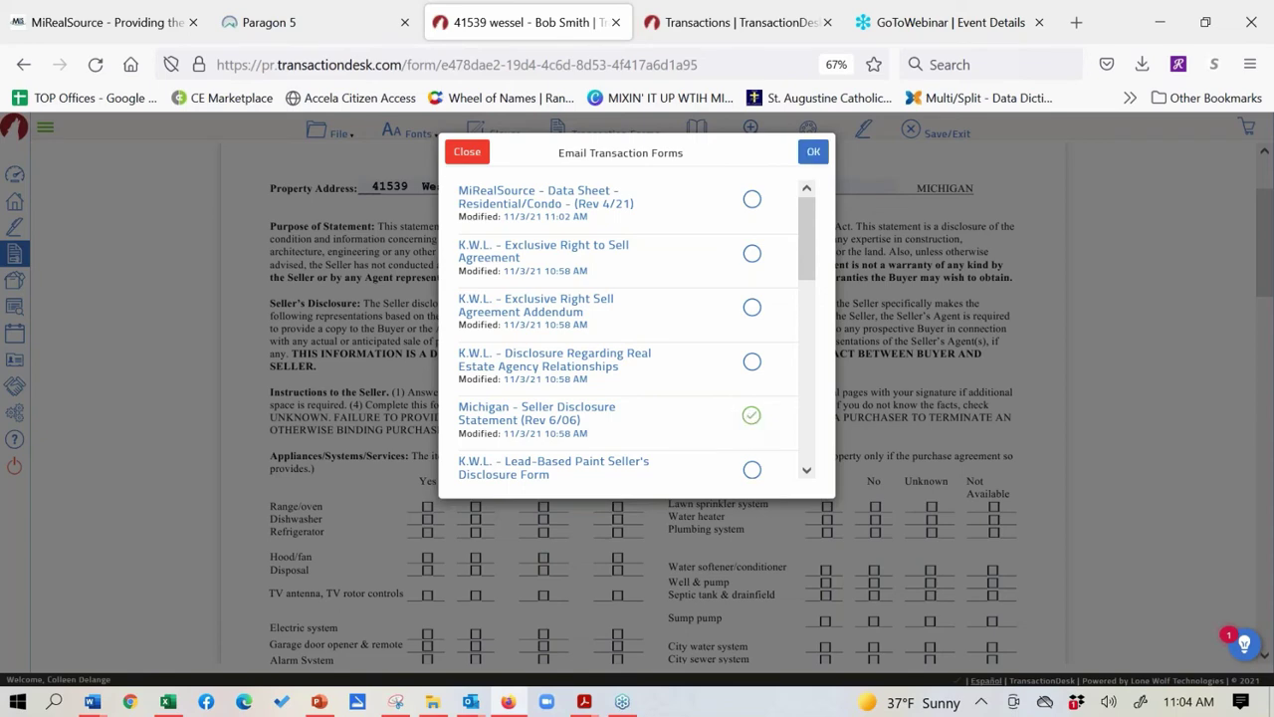
pyautogui.click(813, 153)
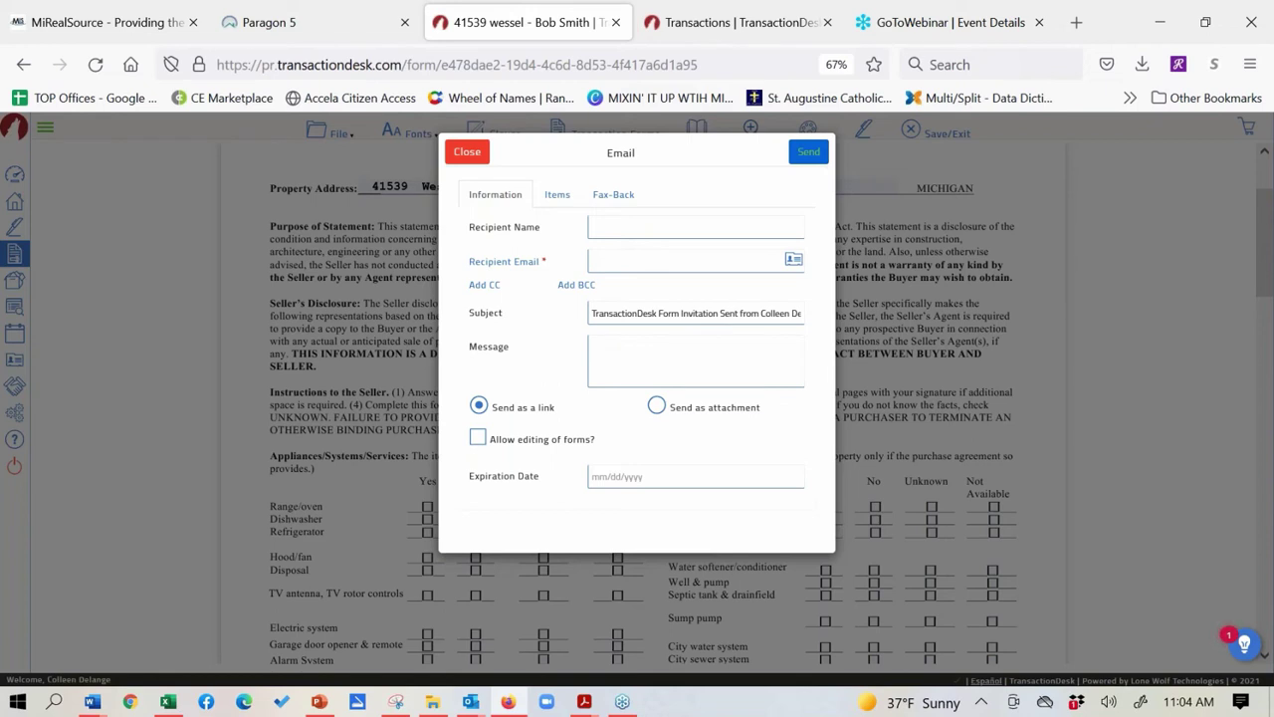
# Step: Enter the seller's name as recipient and pick the suggested e-mail address
pyautogui.click(630, 224)
pyautogui.write('S')
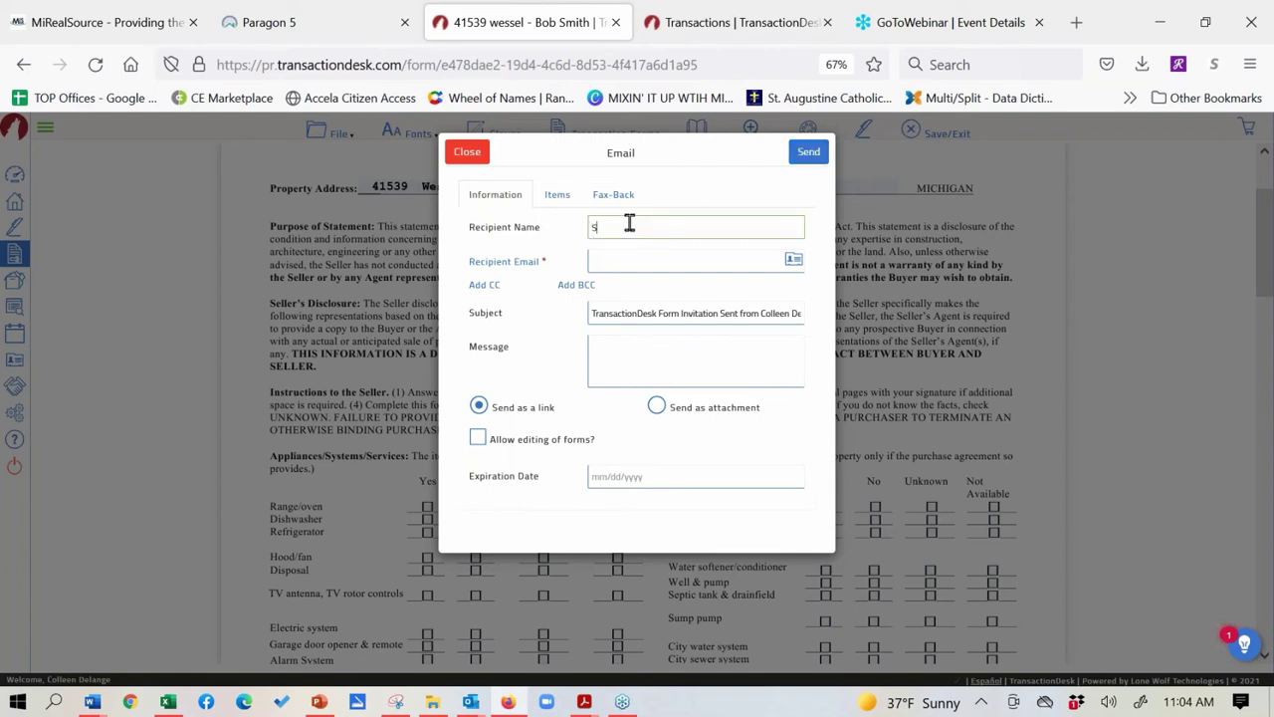
pyautogui.write('ally Seller')
pyautogui.click(625, 259)
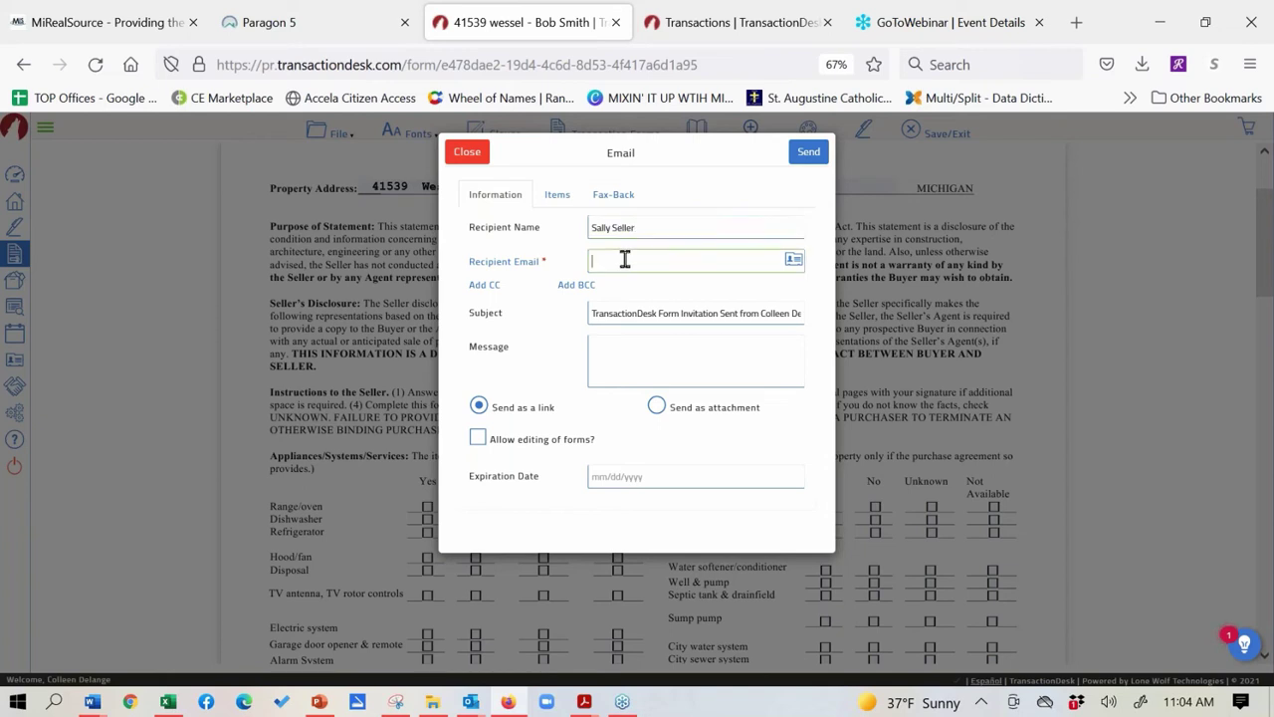
pyautogui.write('c')
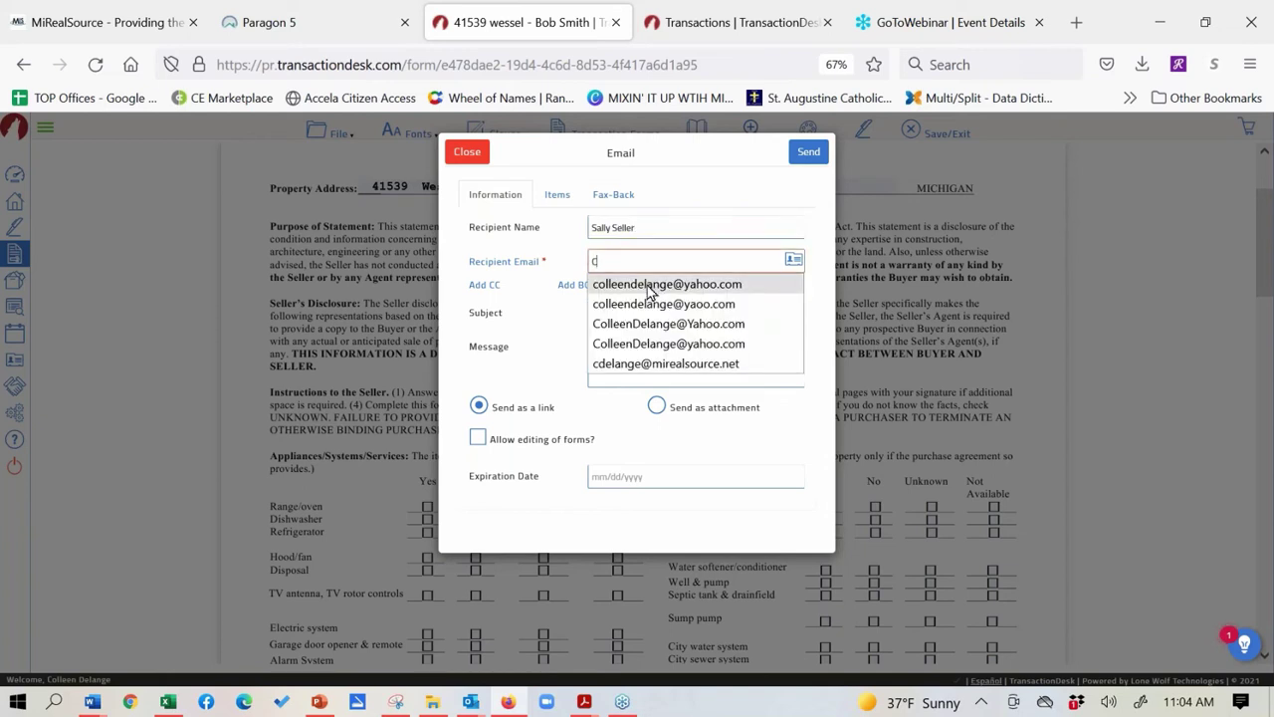
pyautogui.click(648, 286)
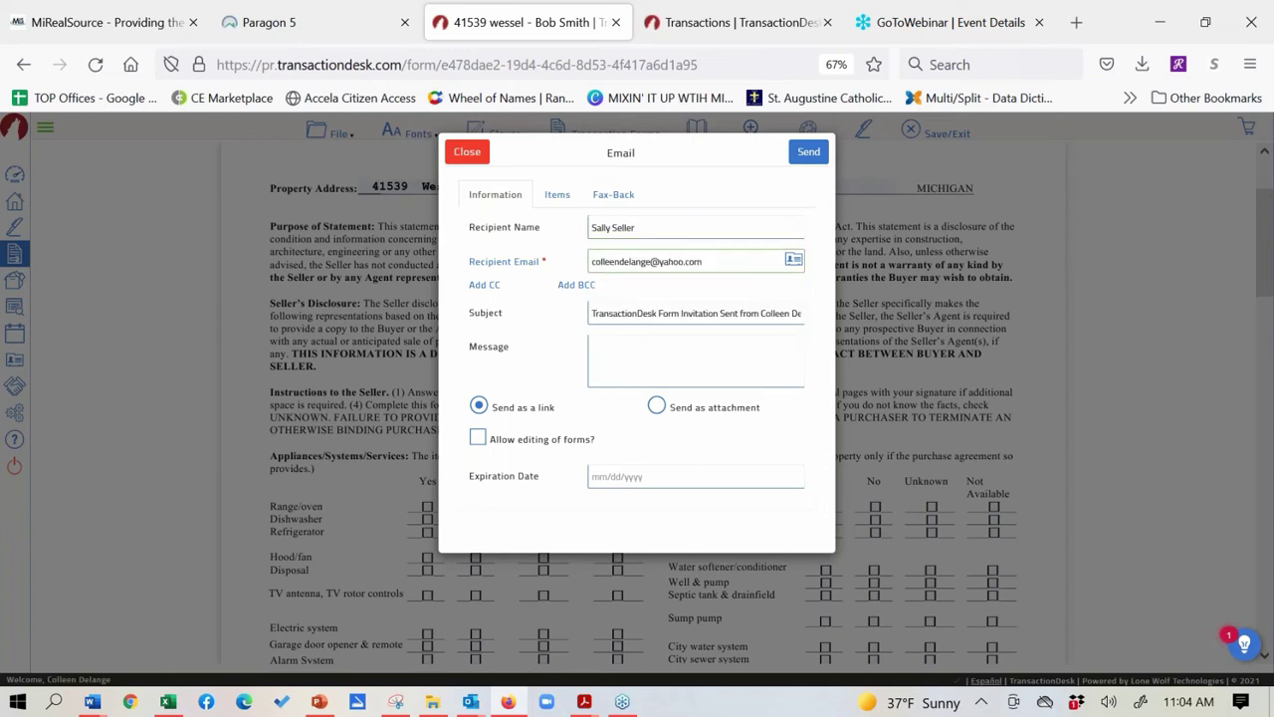
# Step: Set the subject to 'Looking forward', allow form editing, expire on 11/05/2021, and send
pyautogui.moveTo(594, 312); pyautogui.dragTo(874, 317)
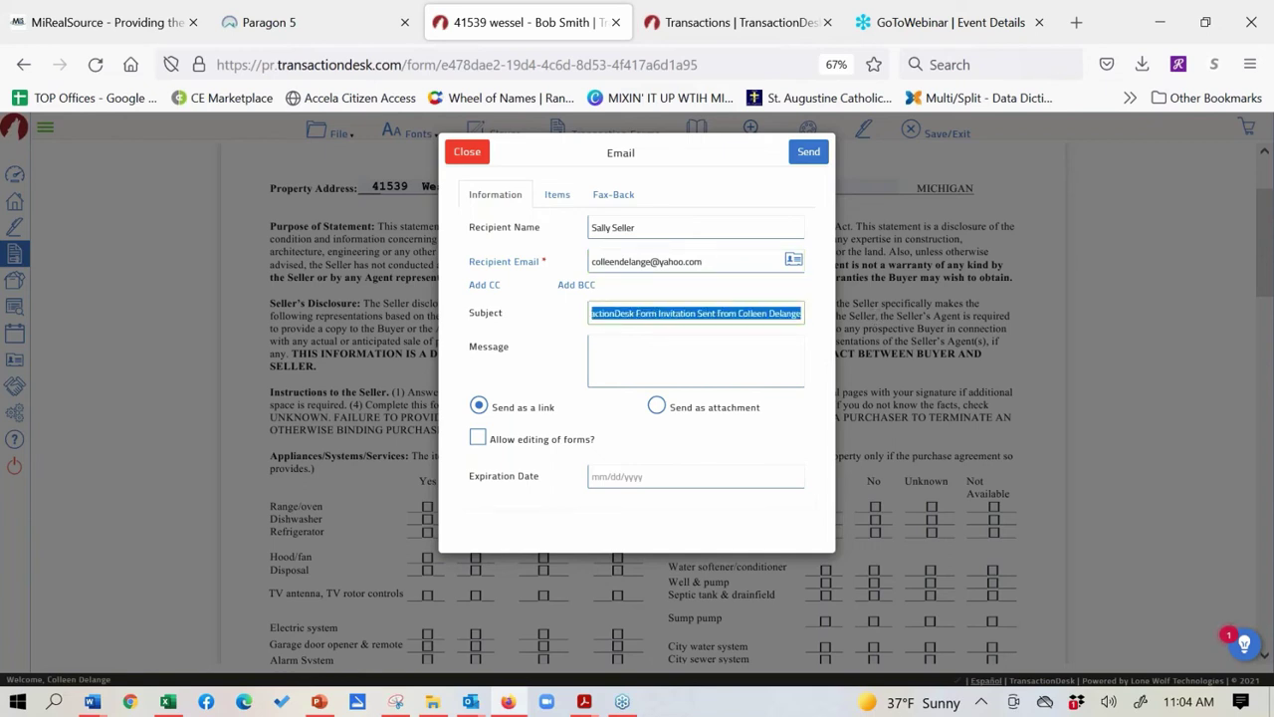
pyautogui.press('BackSpace')
pyautogui.write('Look')
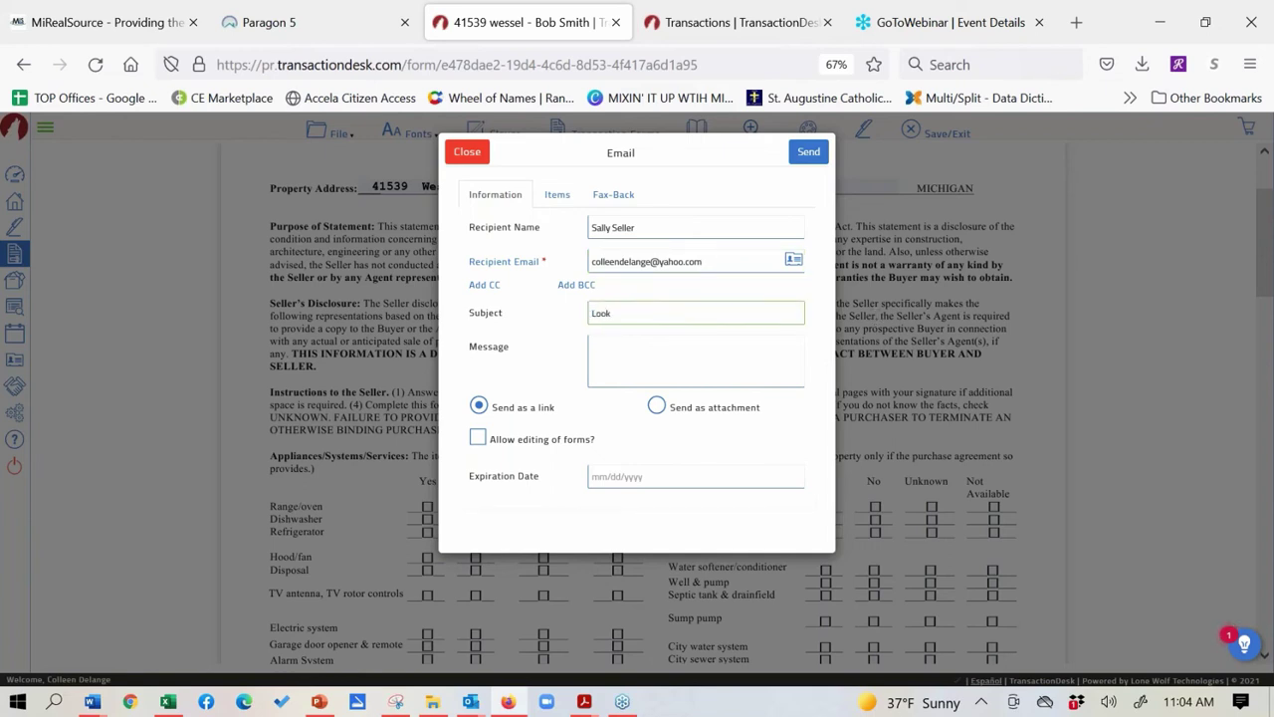
pyautogui.write('ing forward')
pyautogui.click(479, 439)
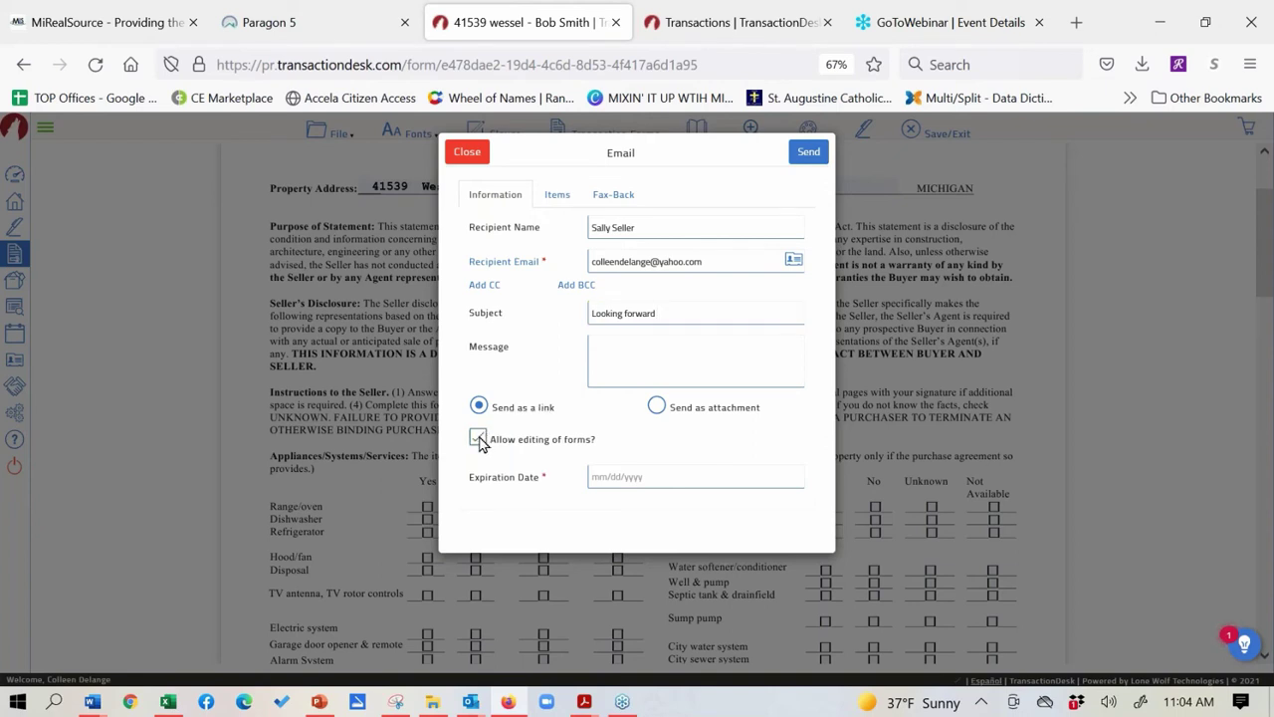
pyautogui.click(631, 478)
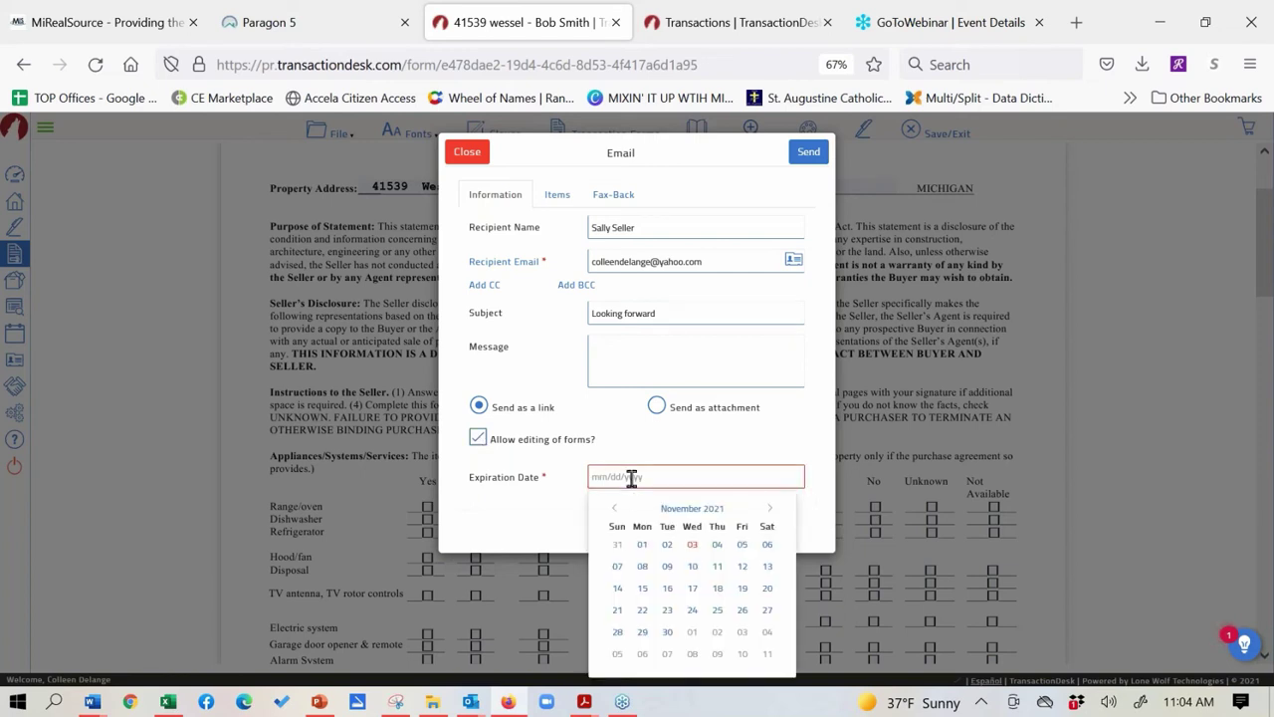
pyautogui.click(742, 545)
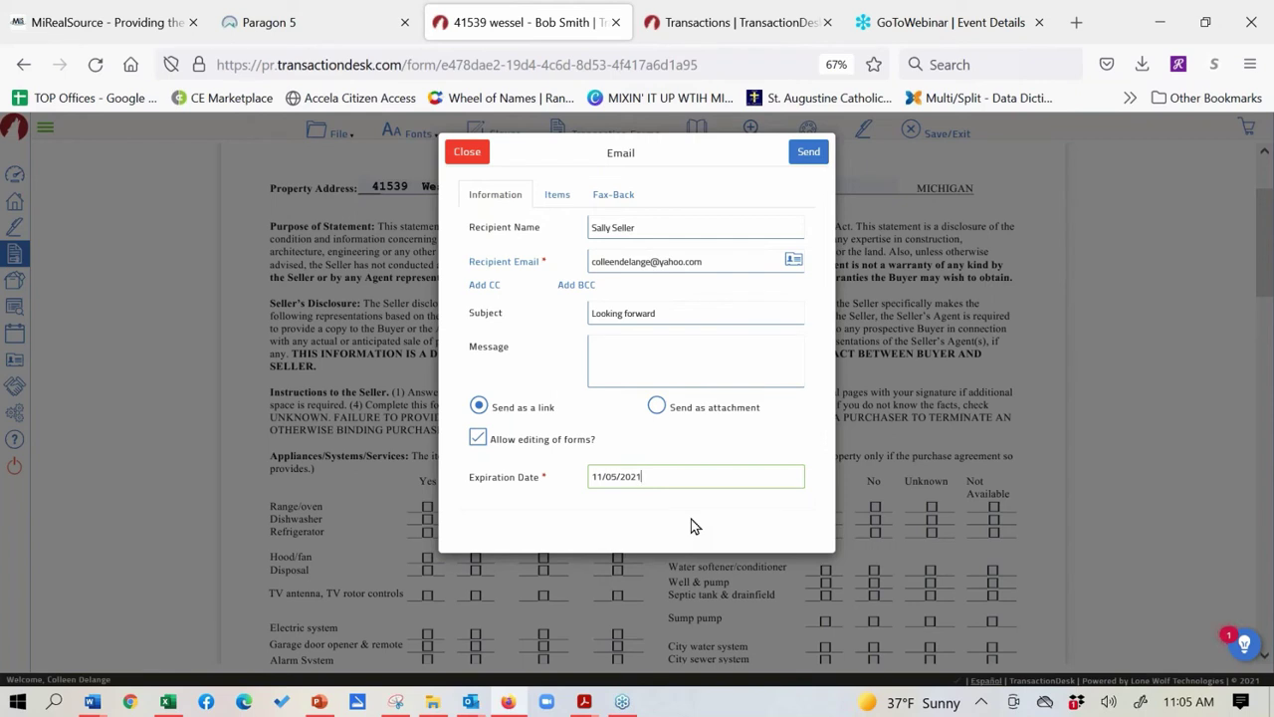
pyautogui.click(806, 154)
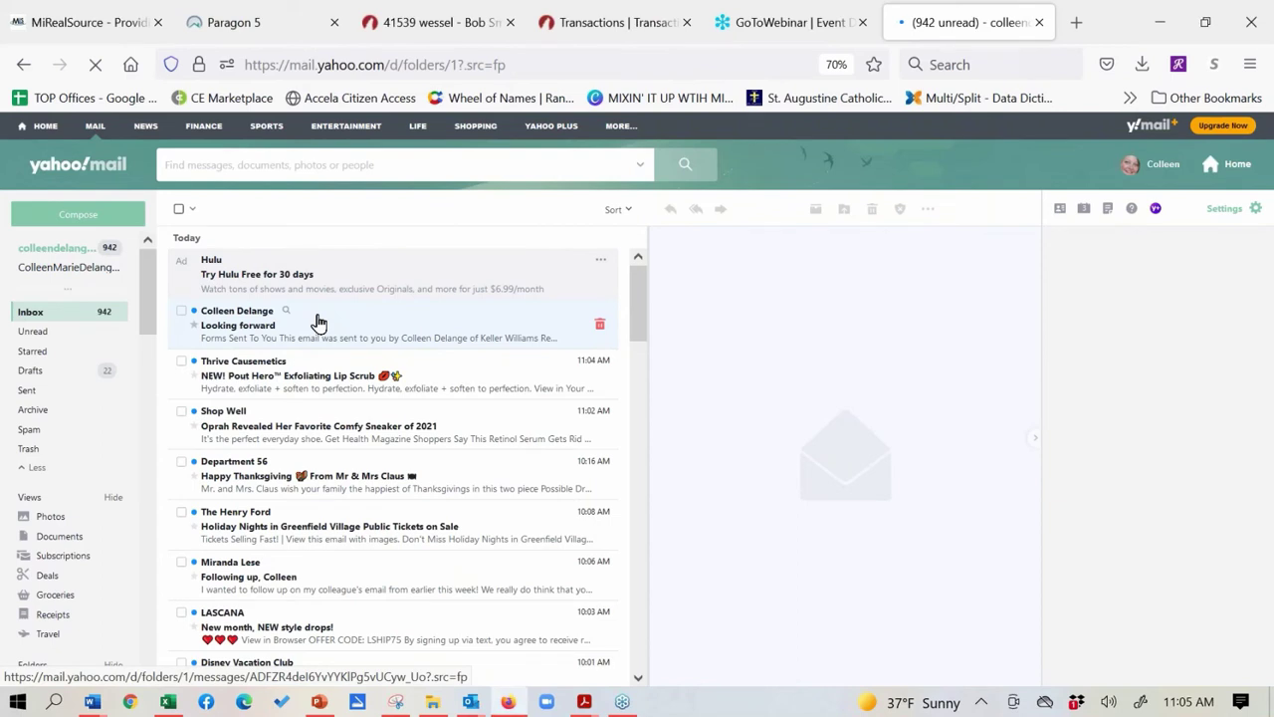
# Step: Open the 'Looking forward' email in Yahoo Mail and scroll down to the disclosure form link
pyautogui.click(317, 322)
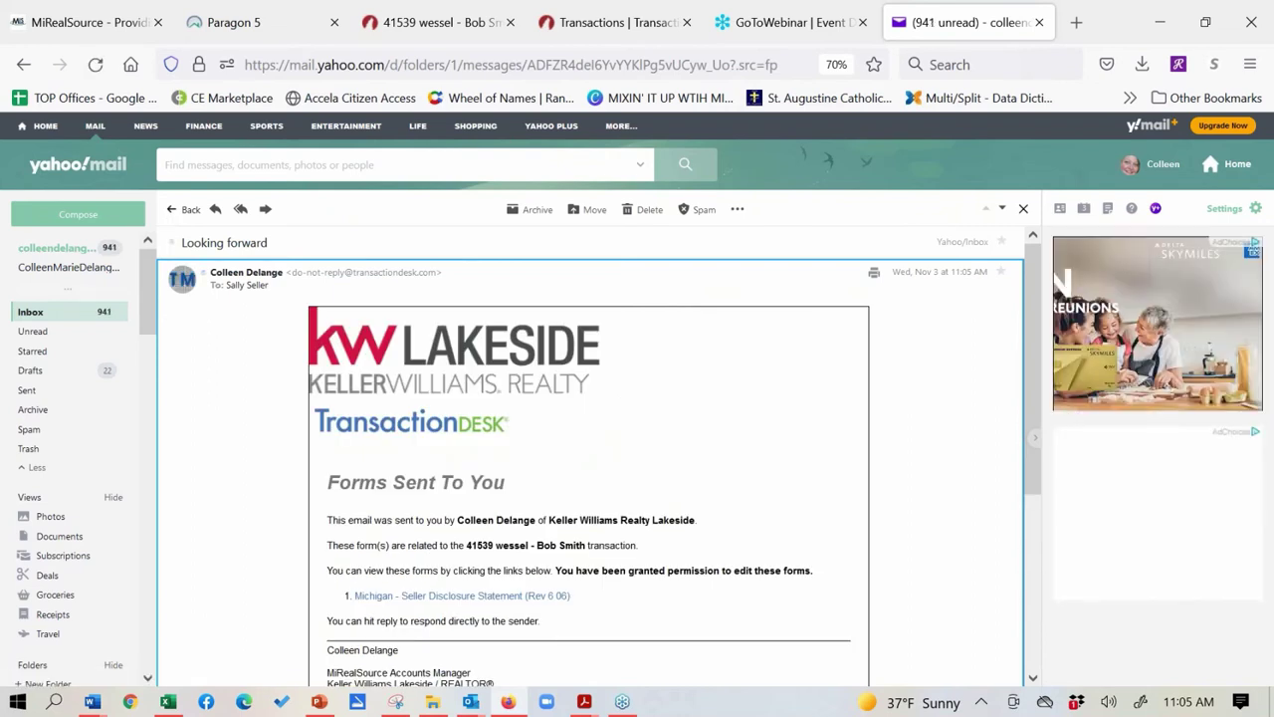
pyautogui.moveTo(239, 279)
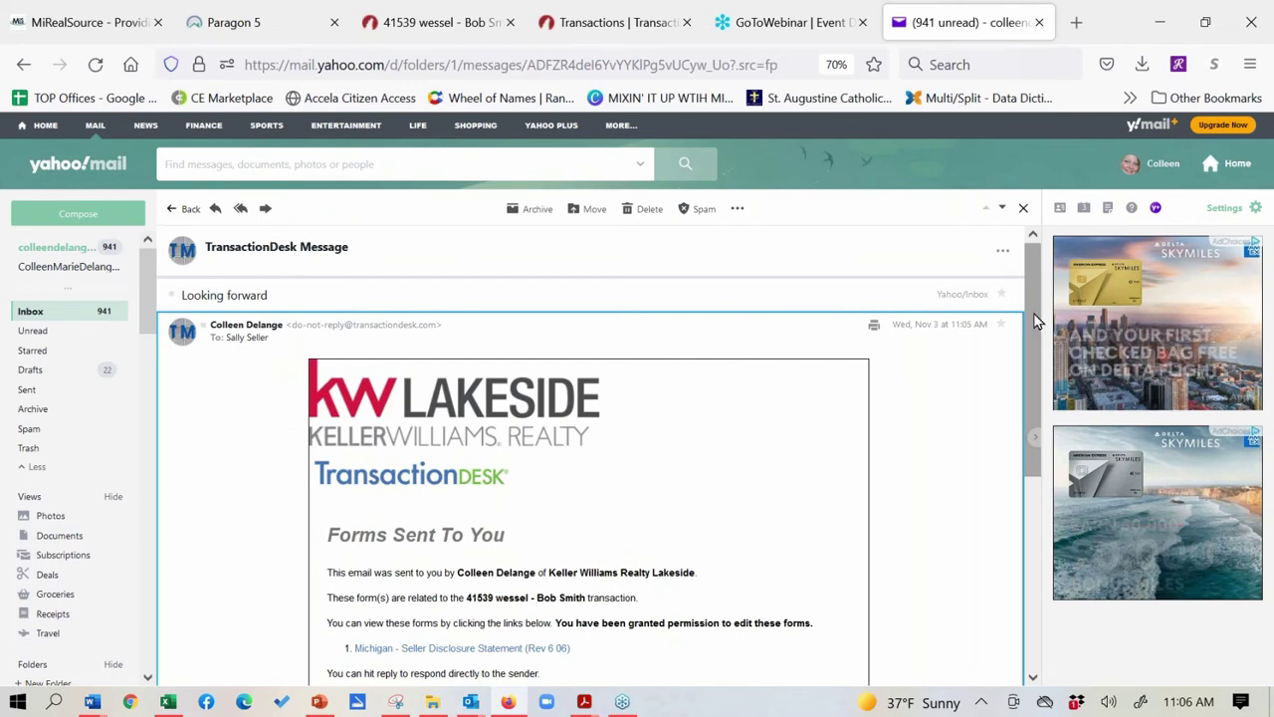
pyautogui.moveTo(1036, 328); pyautogui.dragTo(1058, 490)
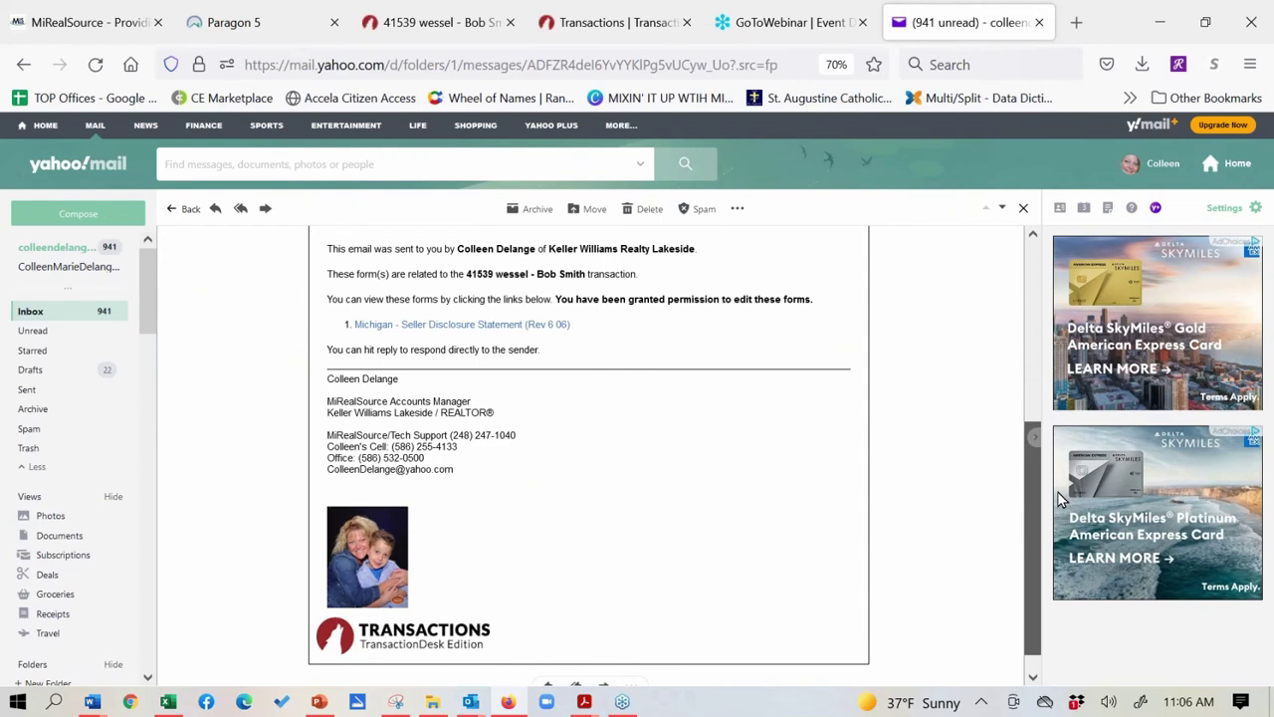
pyautogui.moveTo(1058, 491); pyautogui.dragTo(1058, 482)
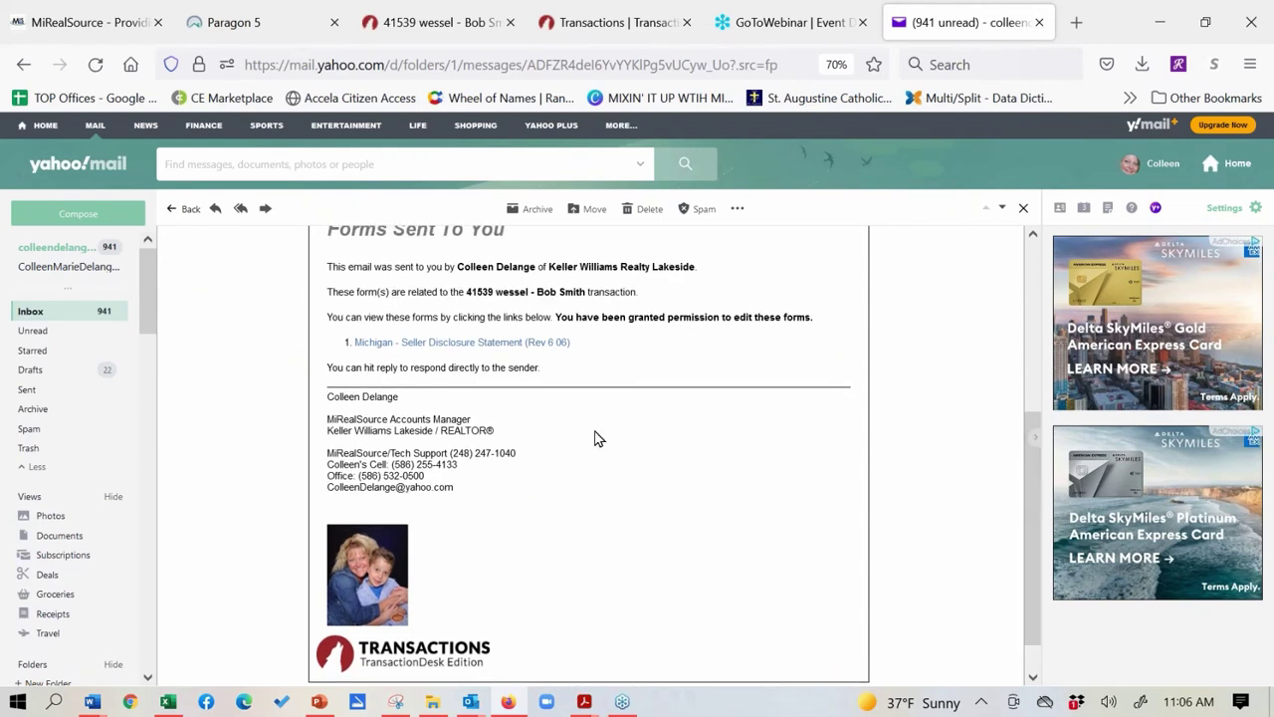
# Step: Open the emailed disclosure form and mark Range/oven Yes and Dishwasher Not Available
pyautogui.click(456, 344)
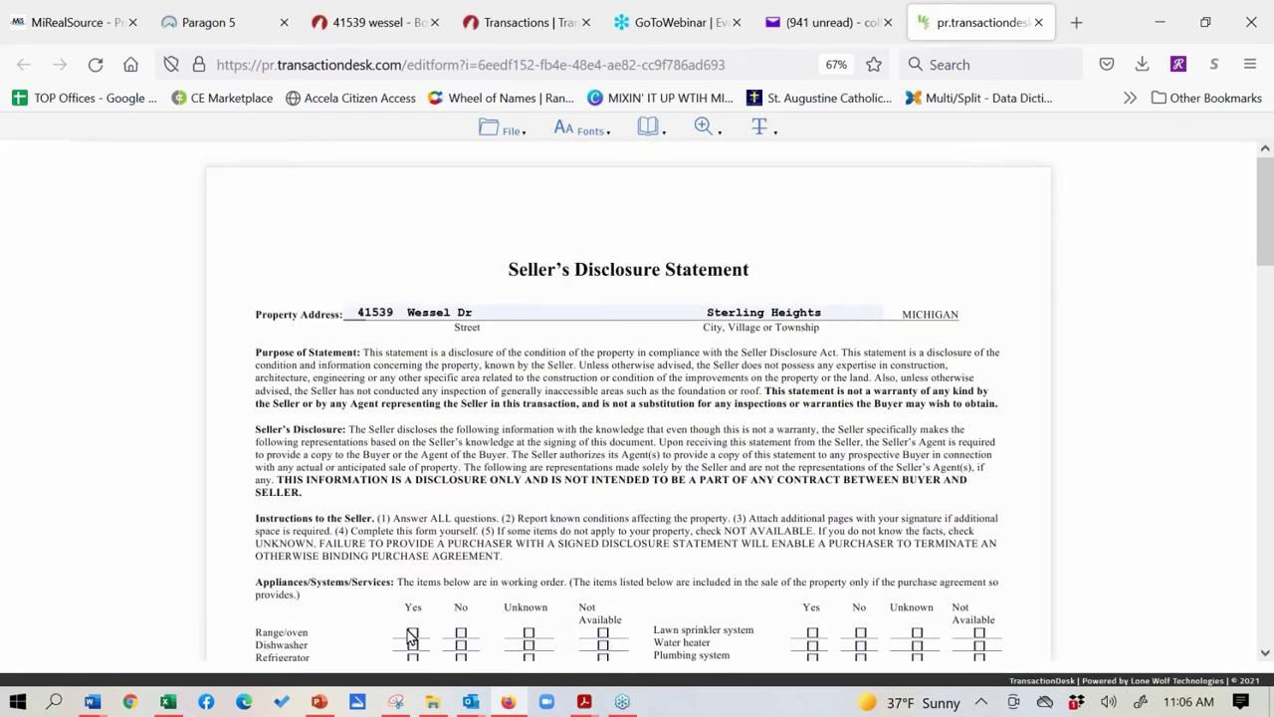
pyautogui.scroll(-2, 359, 438)
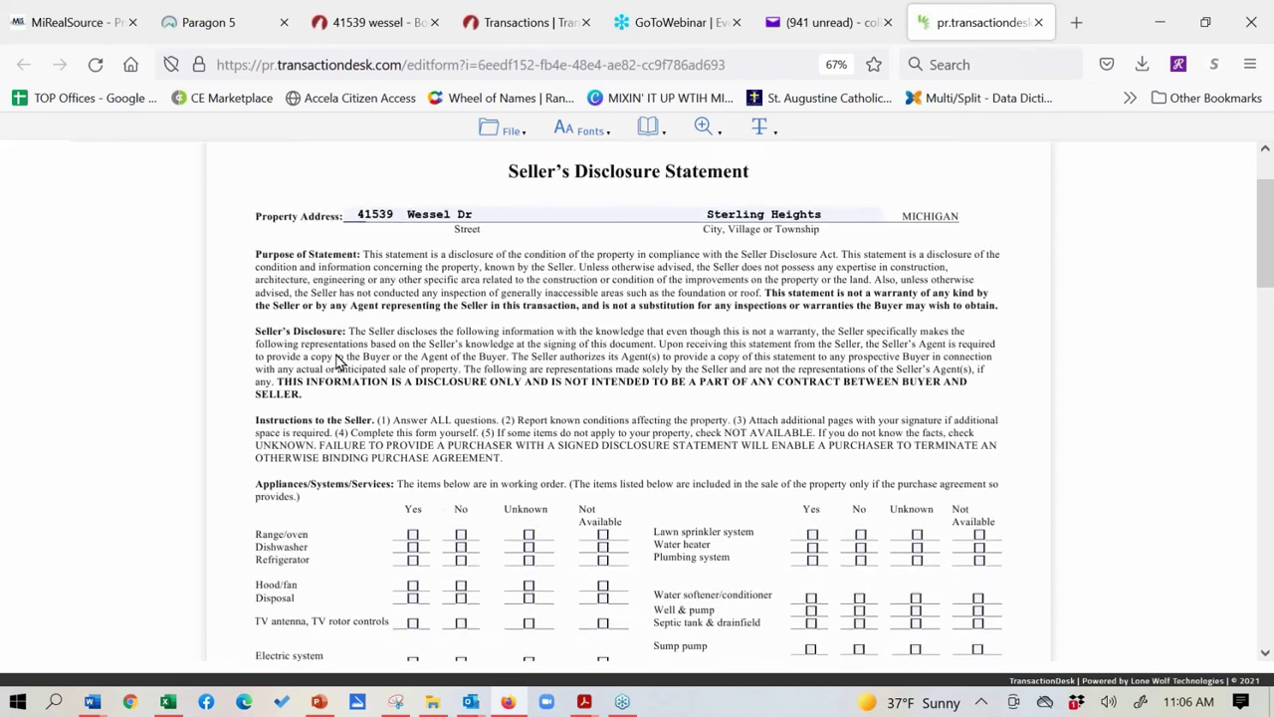
pyautogui.moveTo(577, 145)
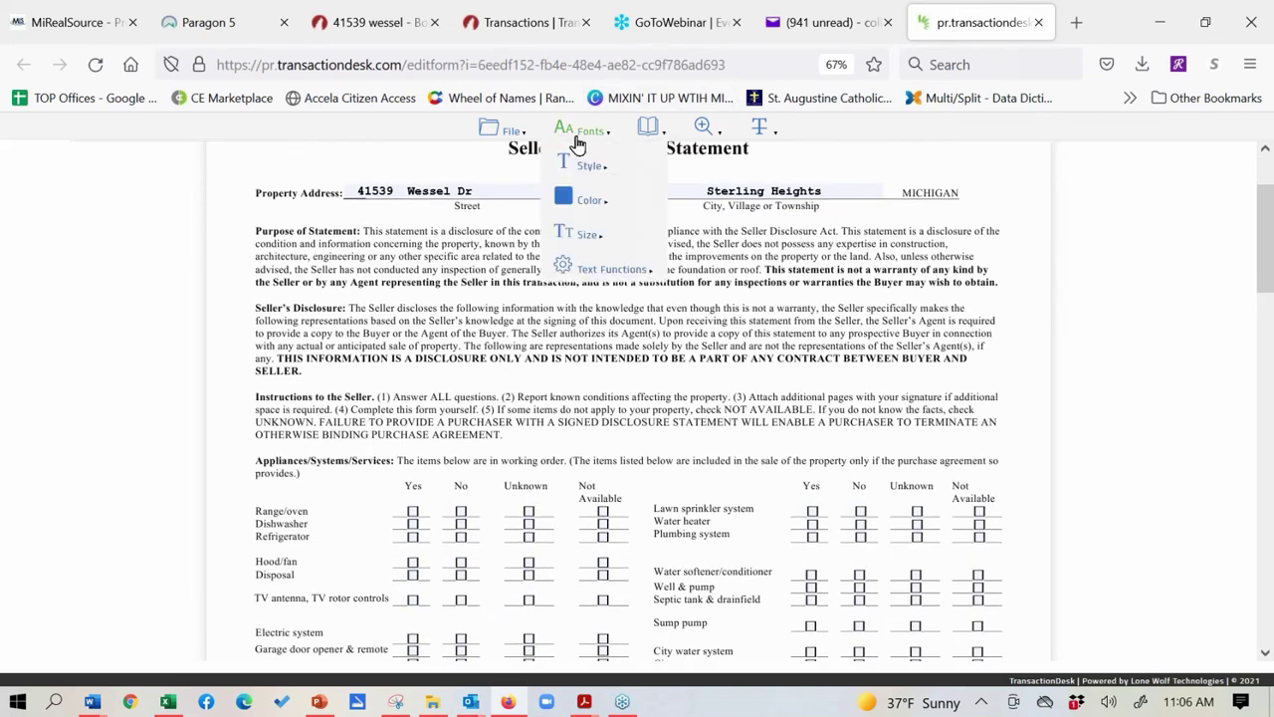
pyautogui.moveTo(501, 131)
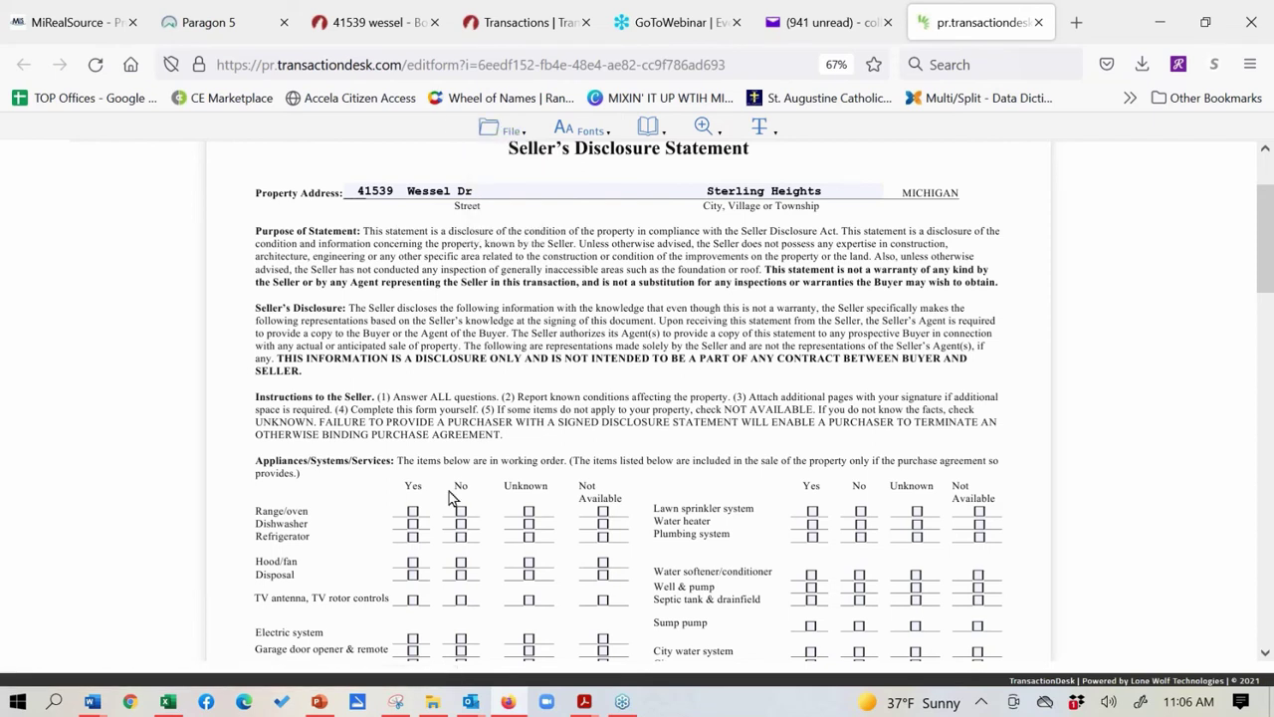
pyautogui.click(414, 512)
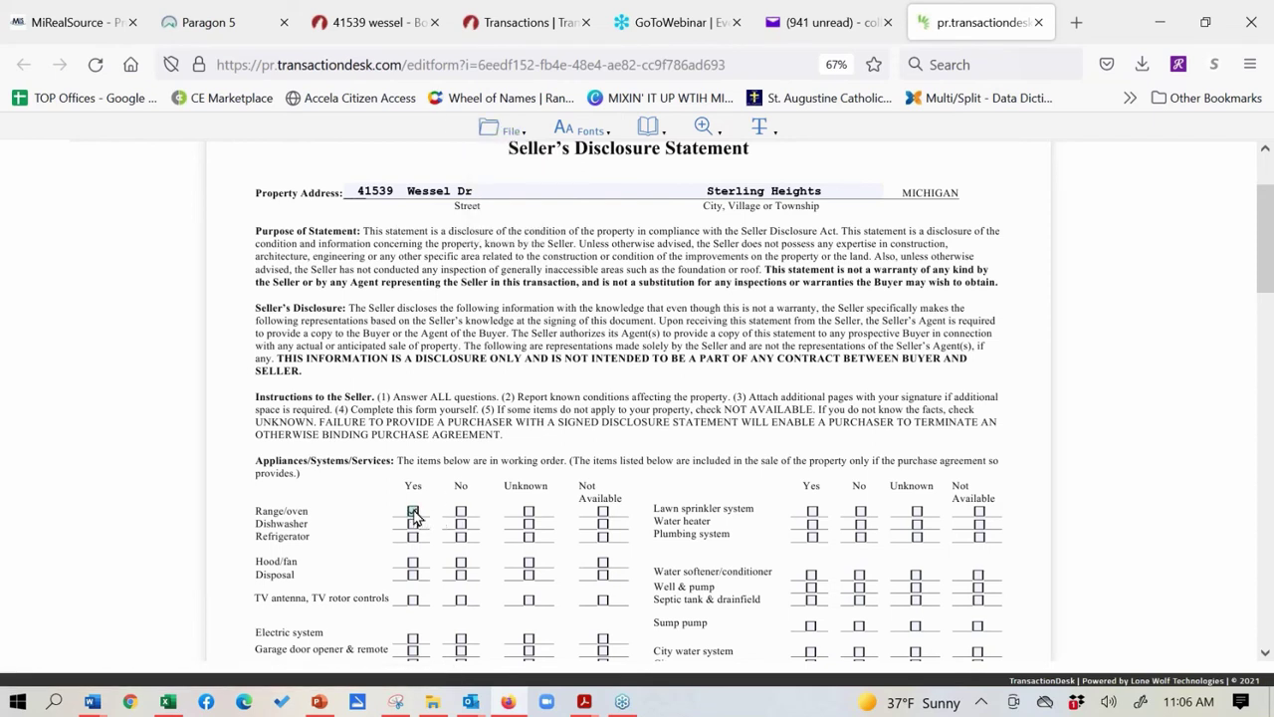
pyautogui.click(460, 524)
pyautogui.click(461, 525)
pyautogui.click(603, 524)
# Step: Type 'newkfwenlfkweklm;ewklfkewl' into the Explanations line
pyautogui.scroll(-3, 353, 476)
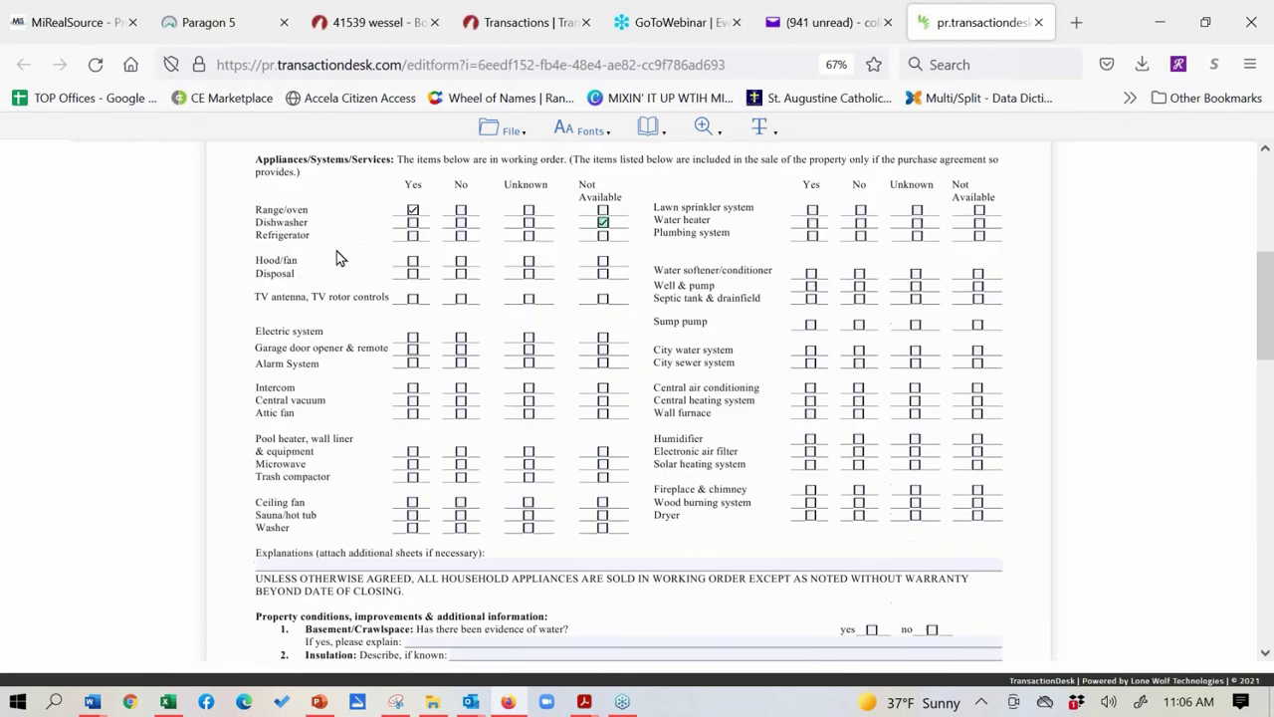
pyautogui.click(369, 563)
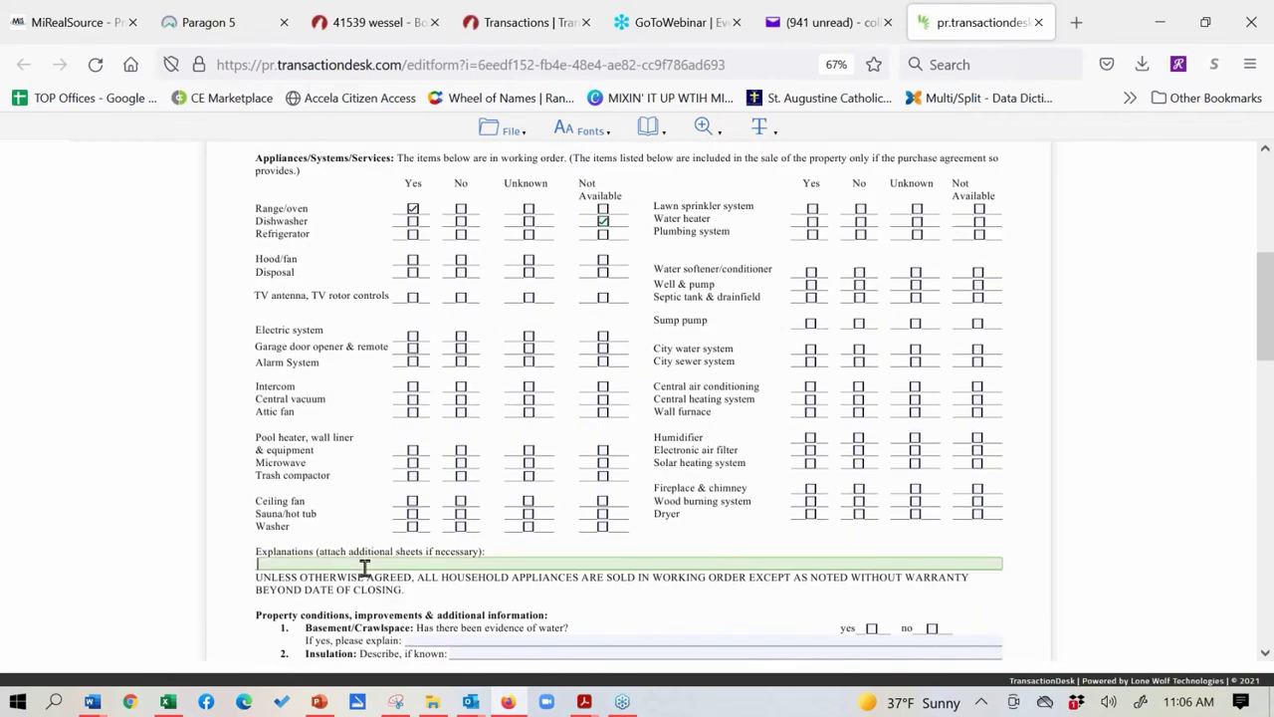
pyautogui.write('newkfwenlfkweklm;ewklfkewl')
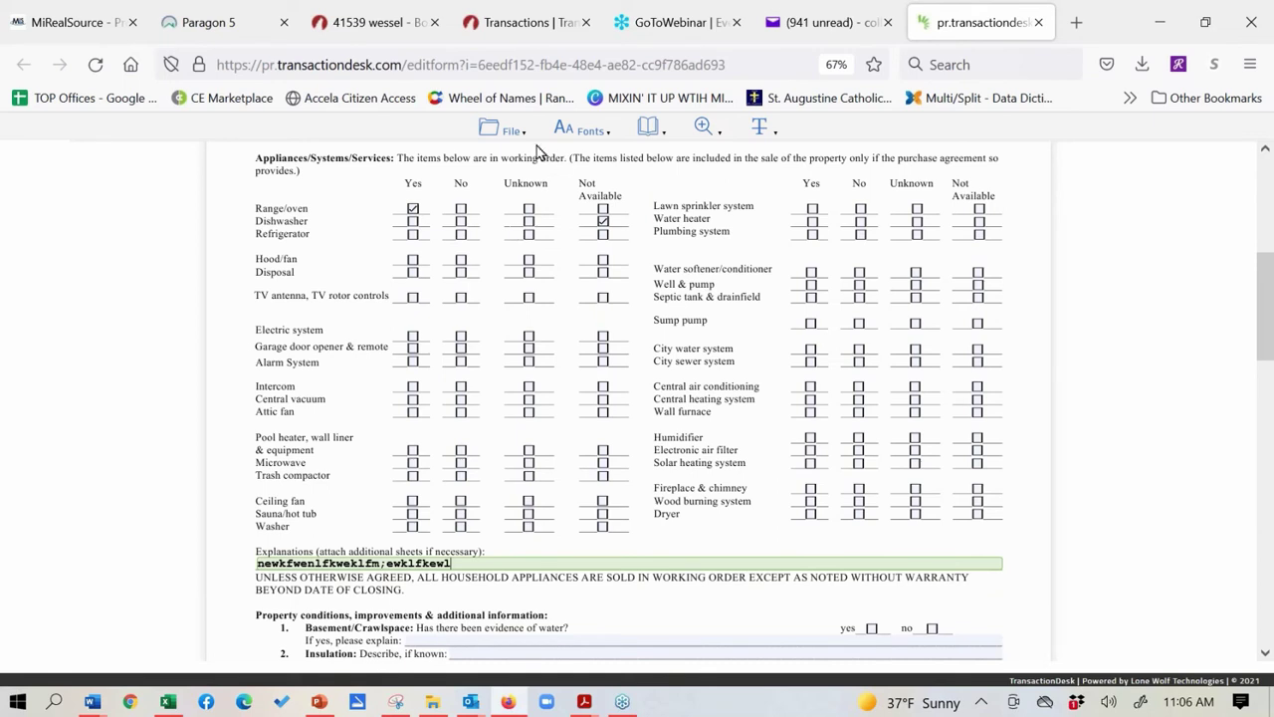
# Step: Save the Seller's Disclosure Statement via File > Save and close the seller-opened-form notification
pyautogui.click(507, 129)
pyautogui.moveTo(517, 164)
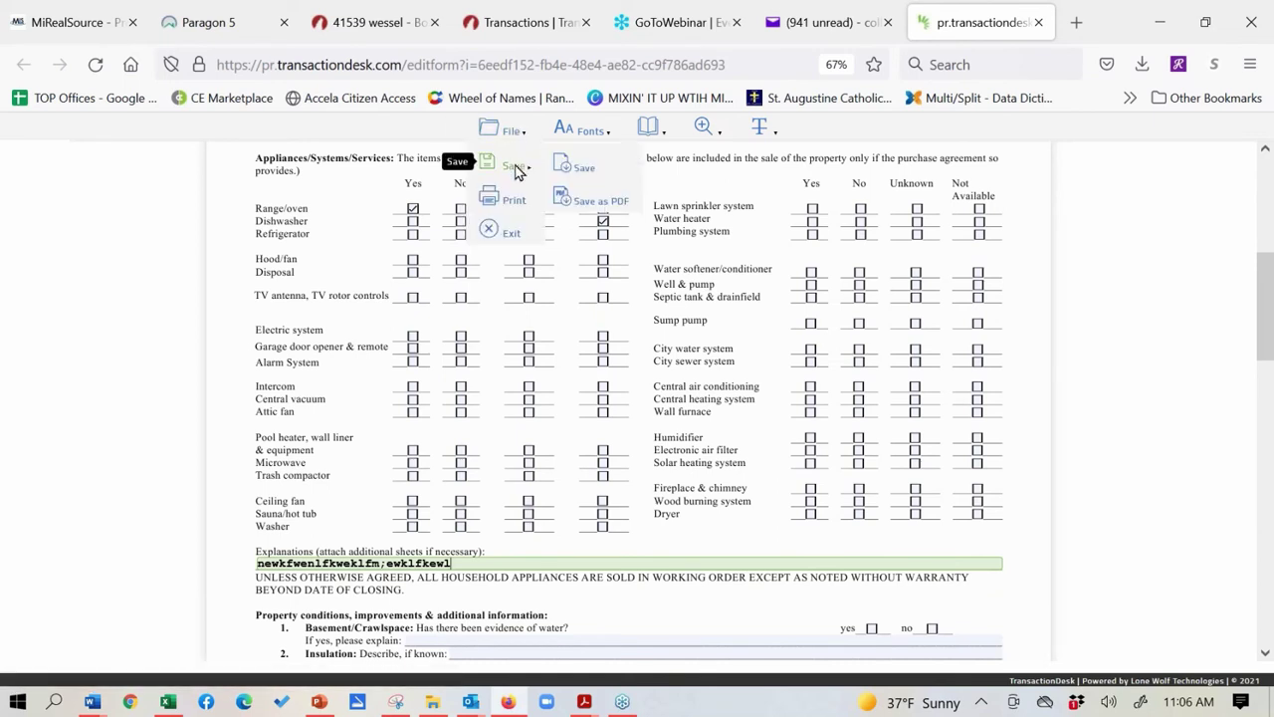
pyautogui.click(585, 170)
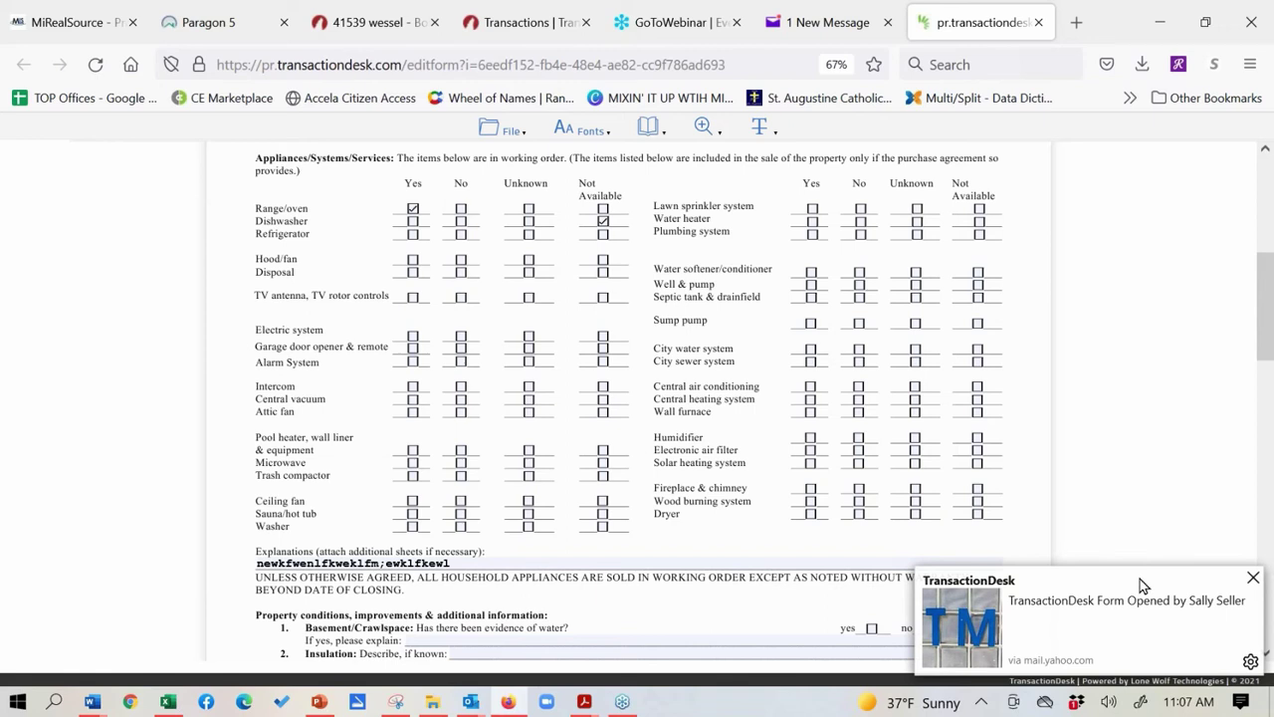
pyautogui.click(1253, 579)
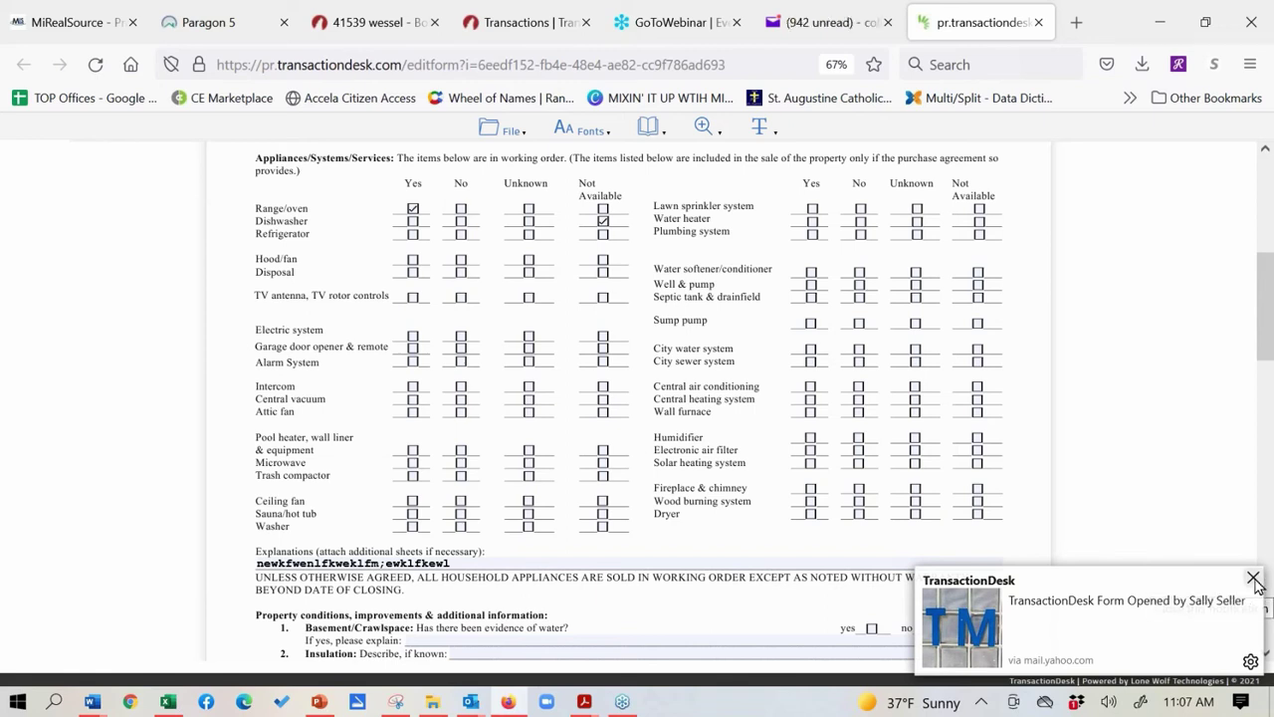
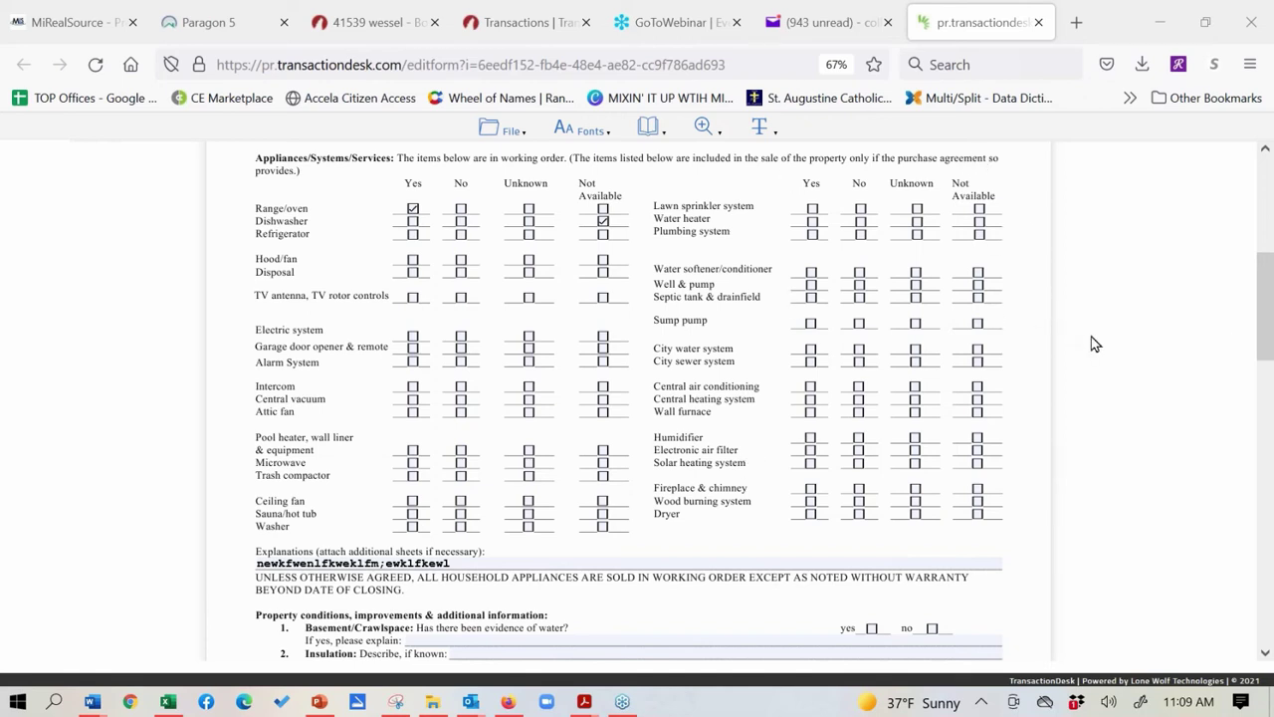
# Step: Scroll the disclosure form back to the top and switch to the Transactions list
pyautogui.scroll(5, 164, 398)
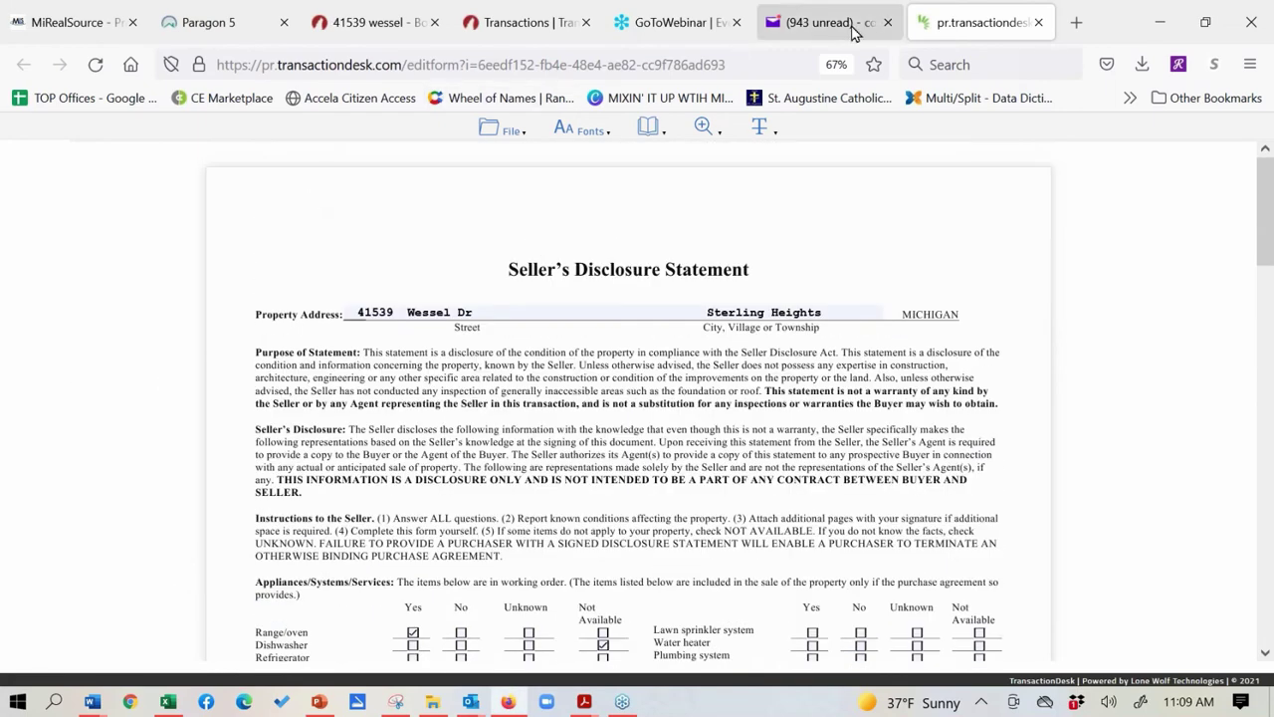
pyautogui.click(529, 22)
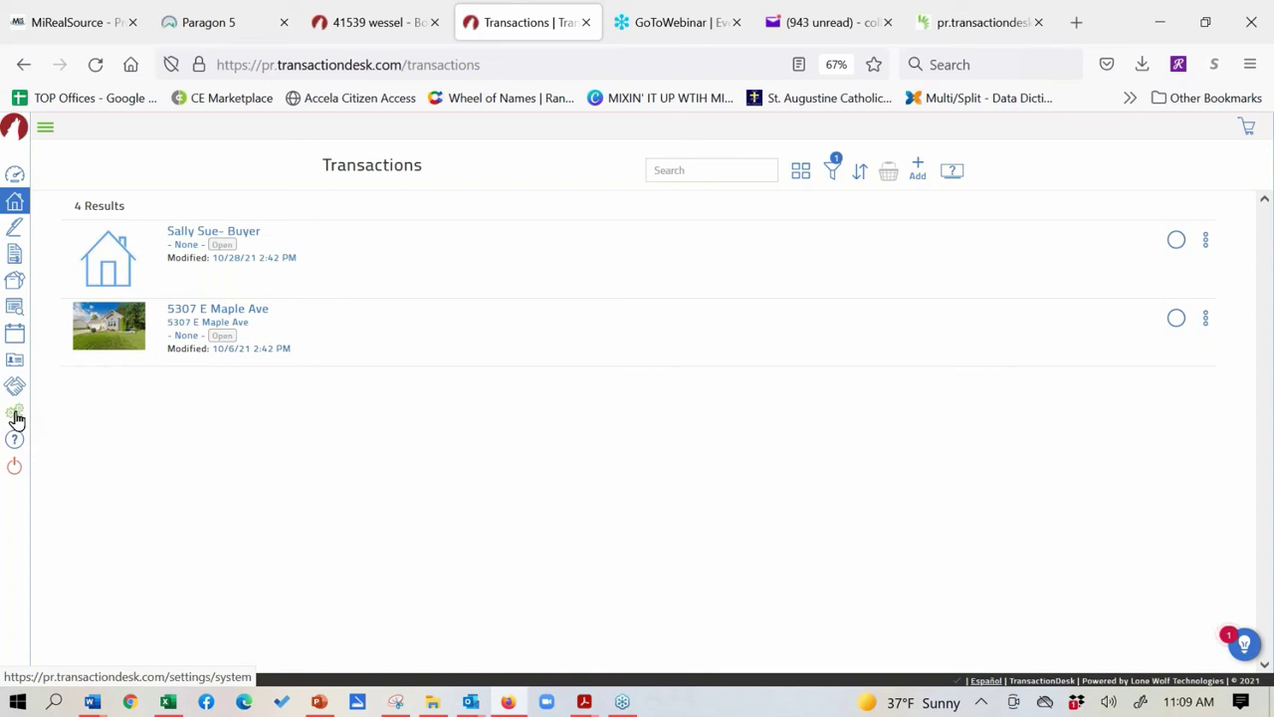
# Step: Review the User Information, Email Signature and Branding preferences, then return to the Settings overview
pyautogui.click(15, 418)
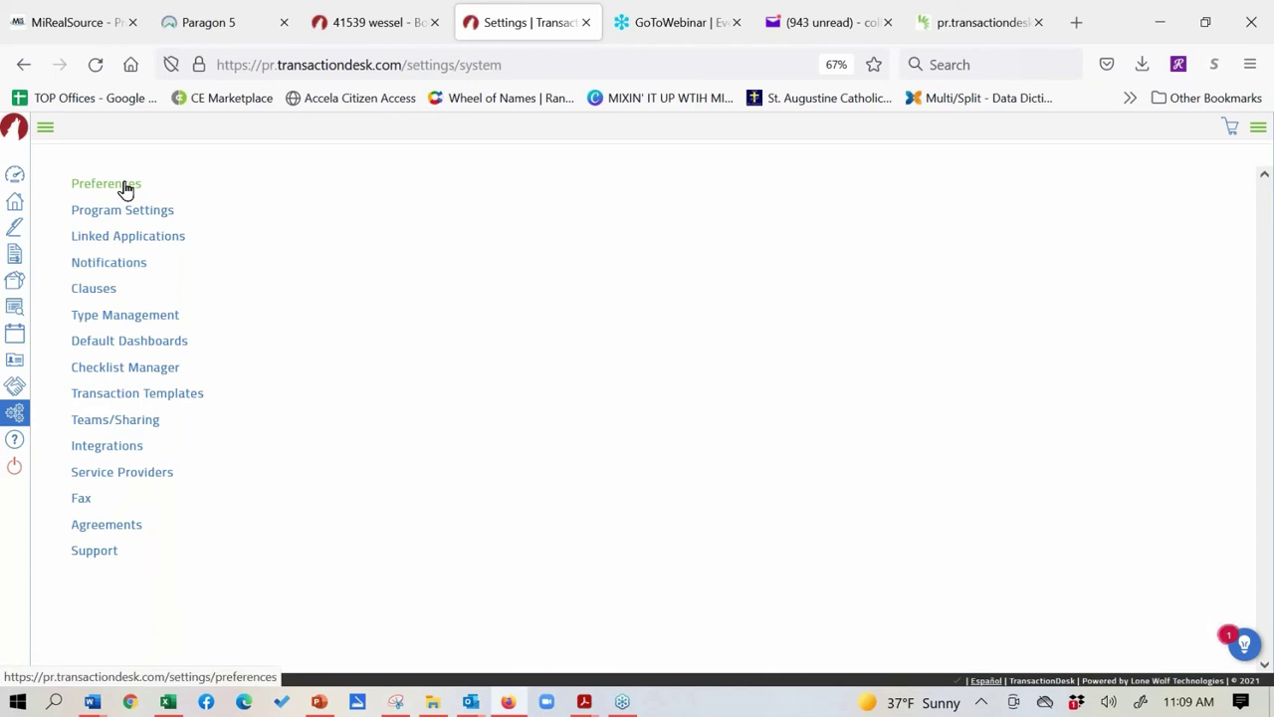
pyautogui.click(125, 189)
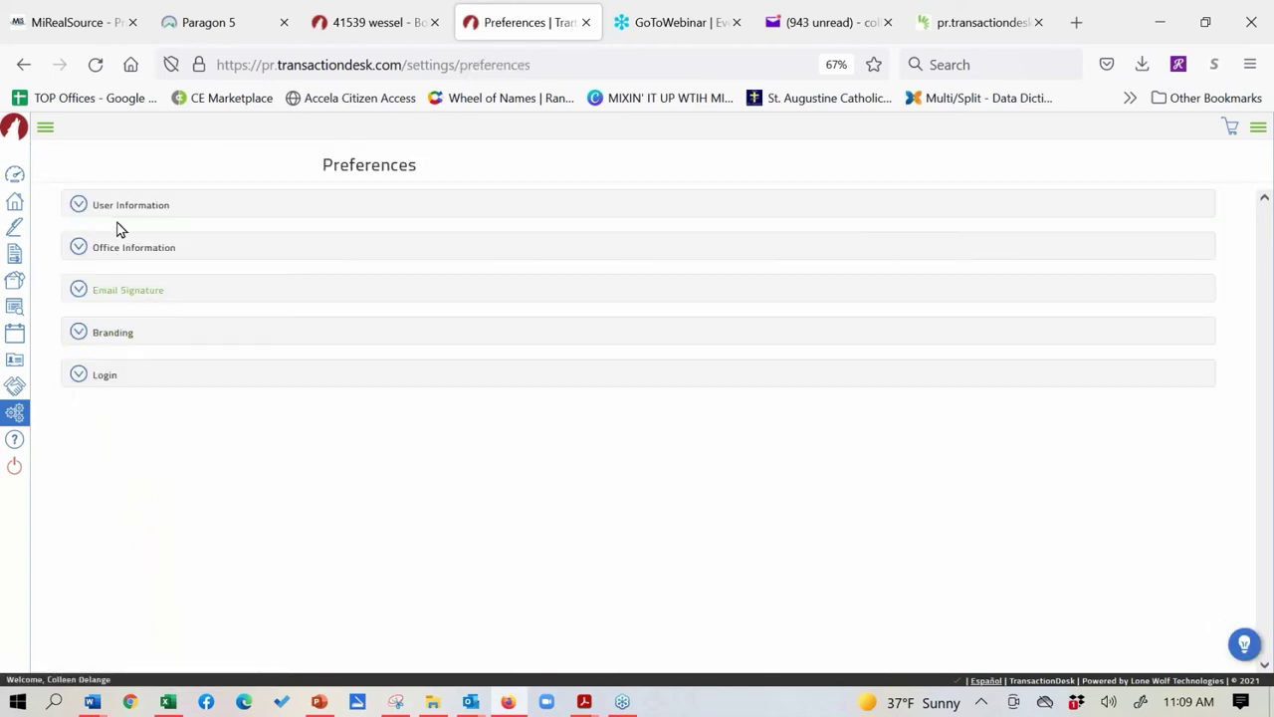
pyautogui.click(80, 207)
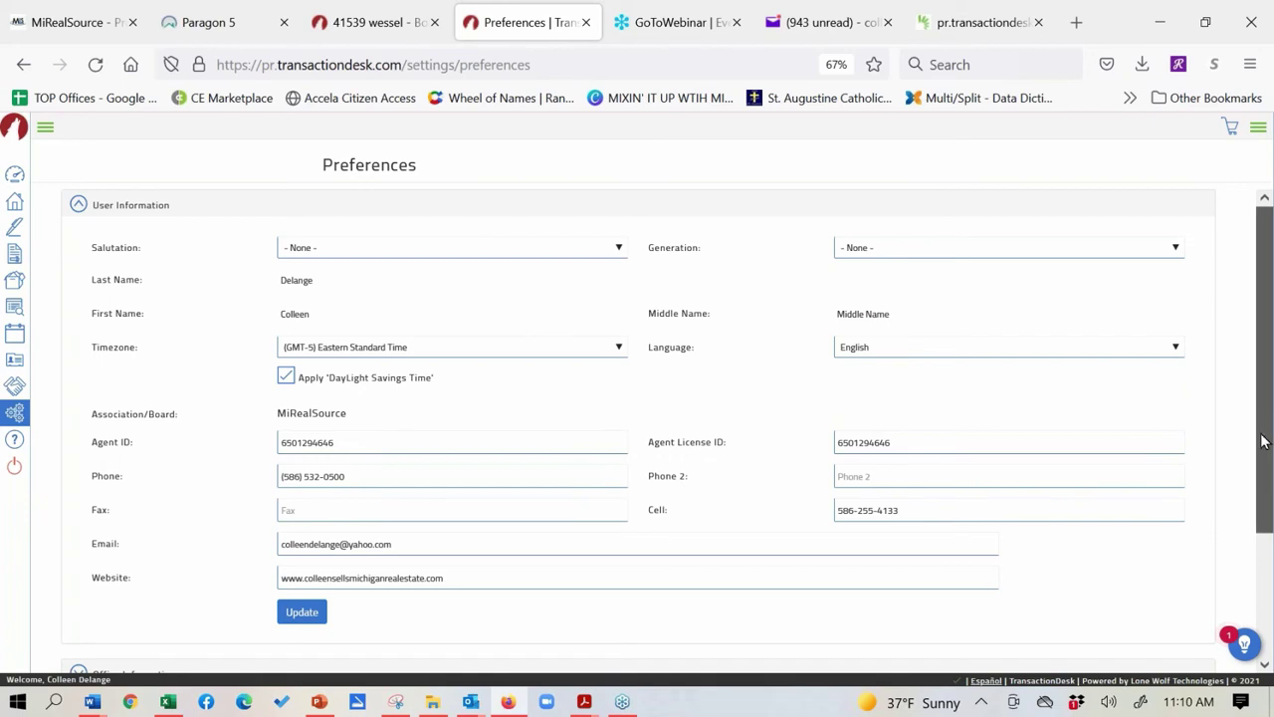
pyautogui.scroll(-3, 1260, 432)
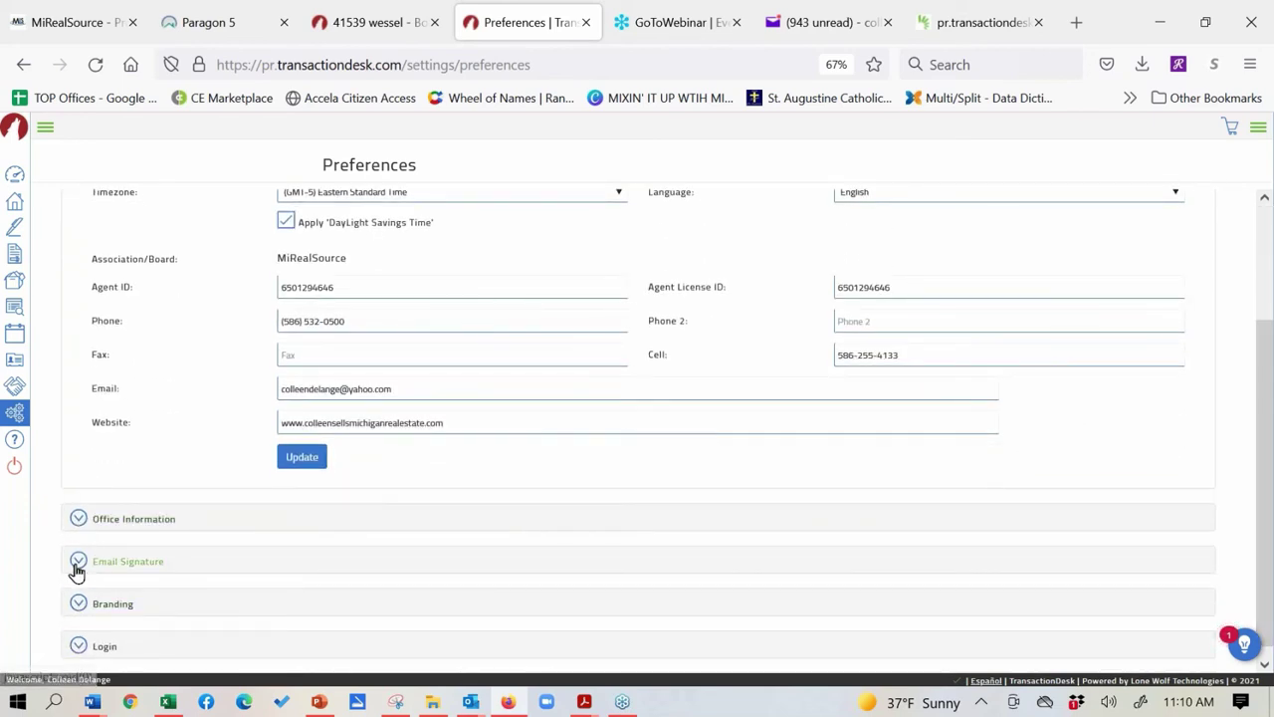
pyautogui.click(81, 564)
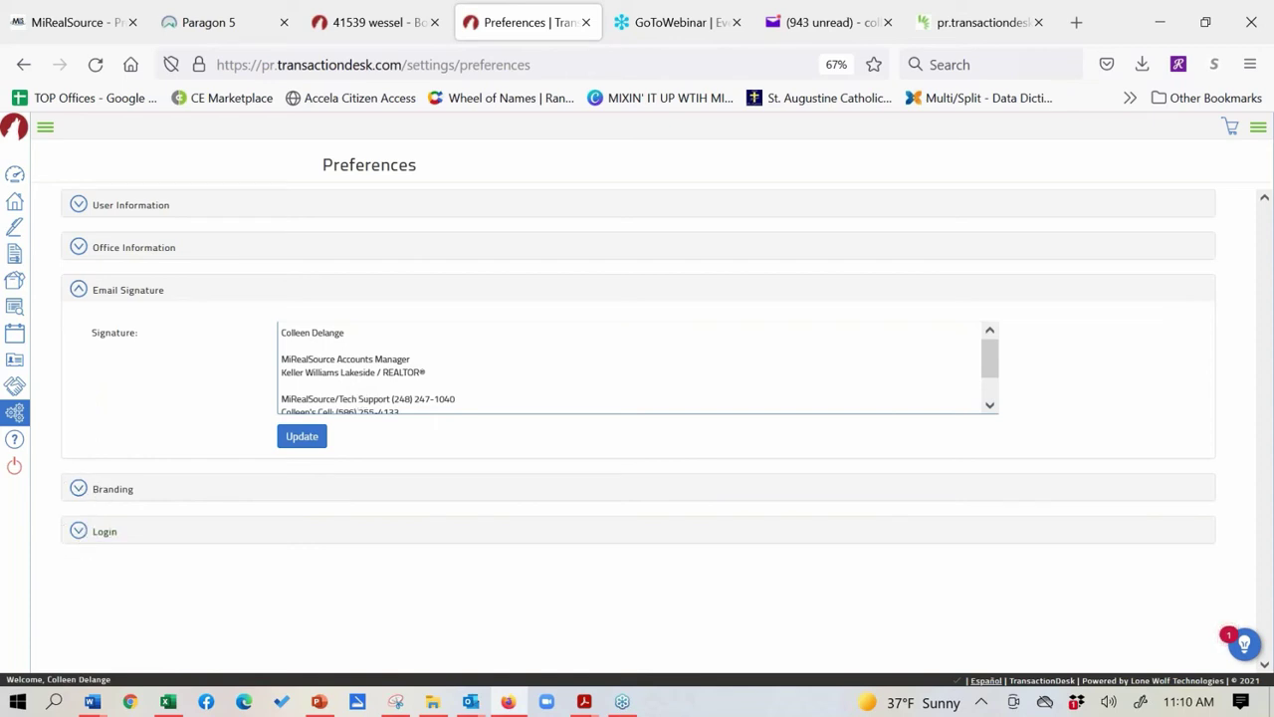
pyautogui.click(78, 492)
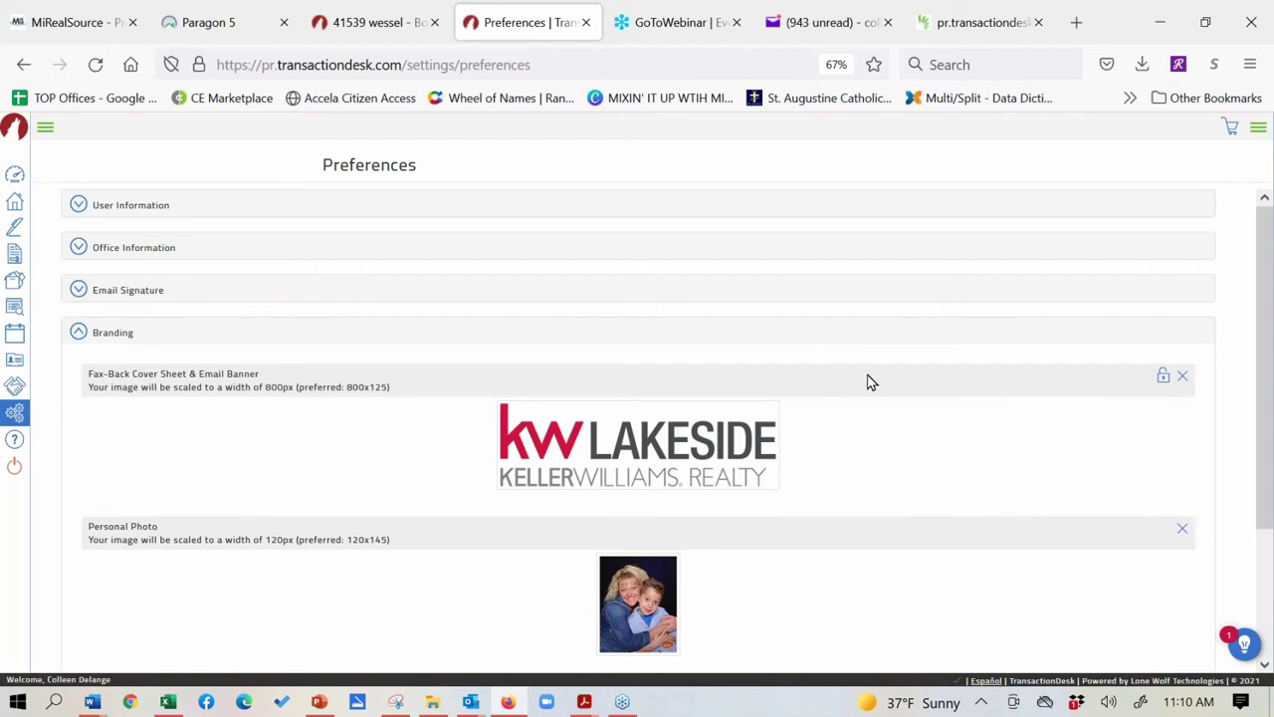
pyautogui.moveTo(1267, 403); pyautogui.dragTo(1270, 493)
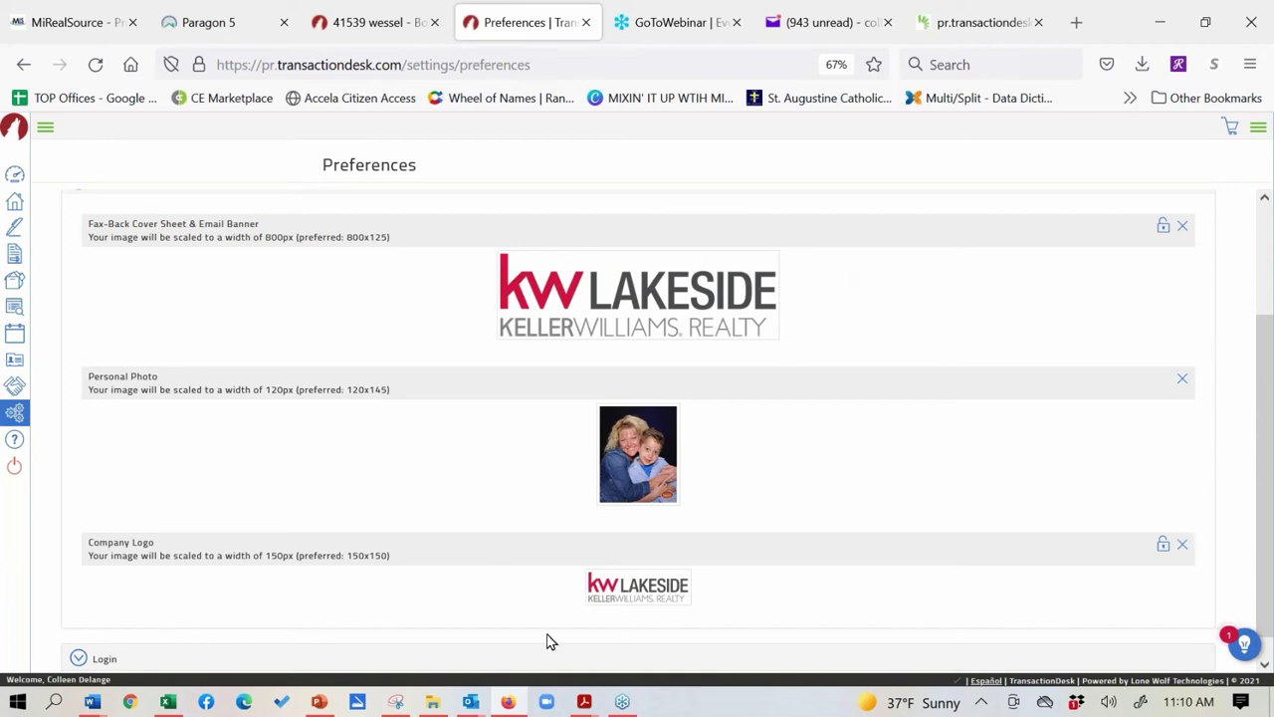
pyautogui.click(13, 415)
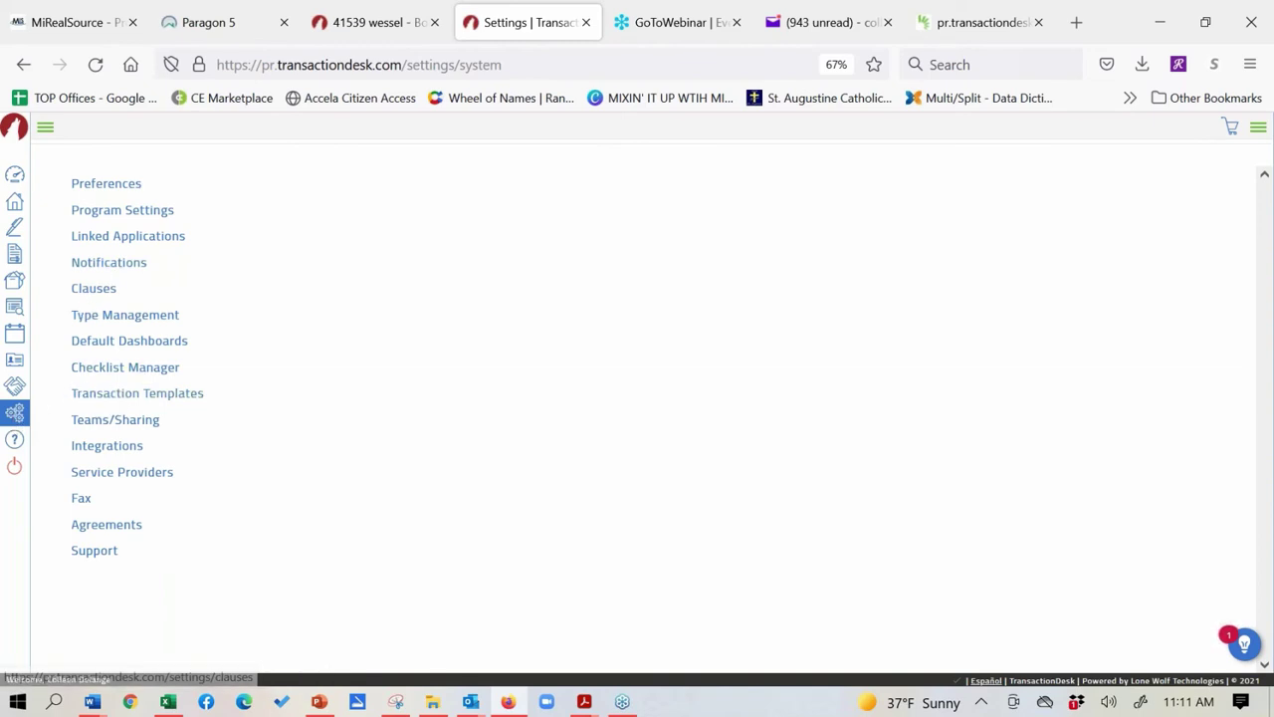
# Step: Open Transaction Templates and check which templates are Office-owned versus Agent-owned
pyautogui.click(145, 396)
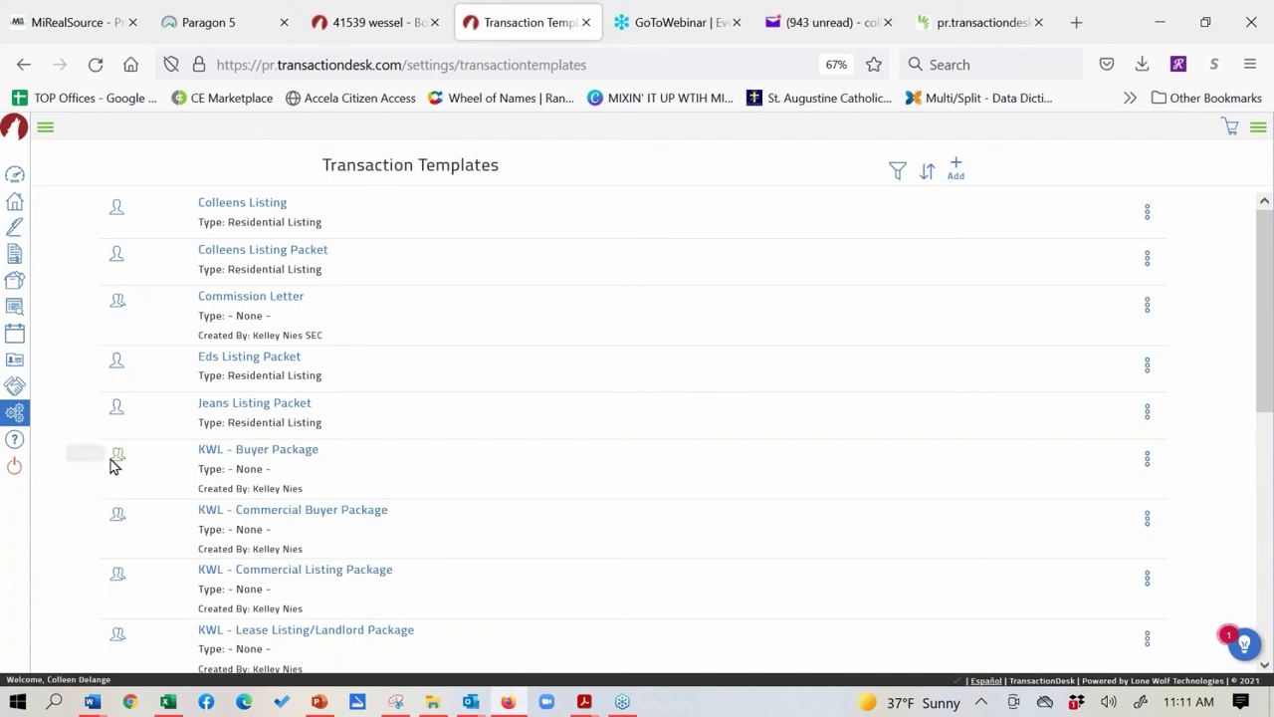
pyautogui.moveTo(120, 461)
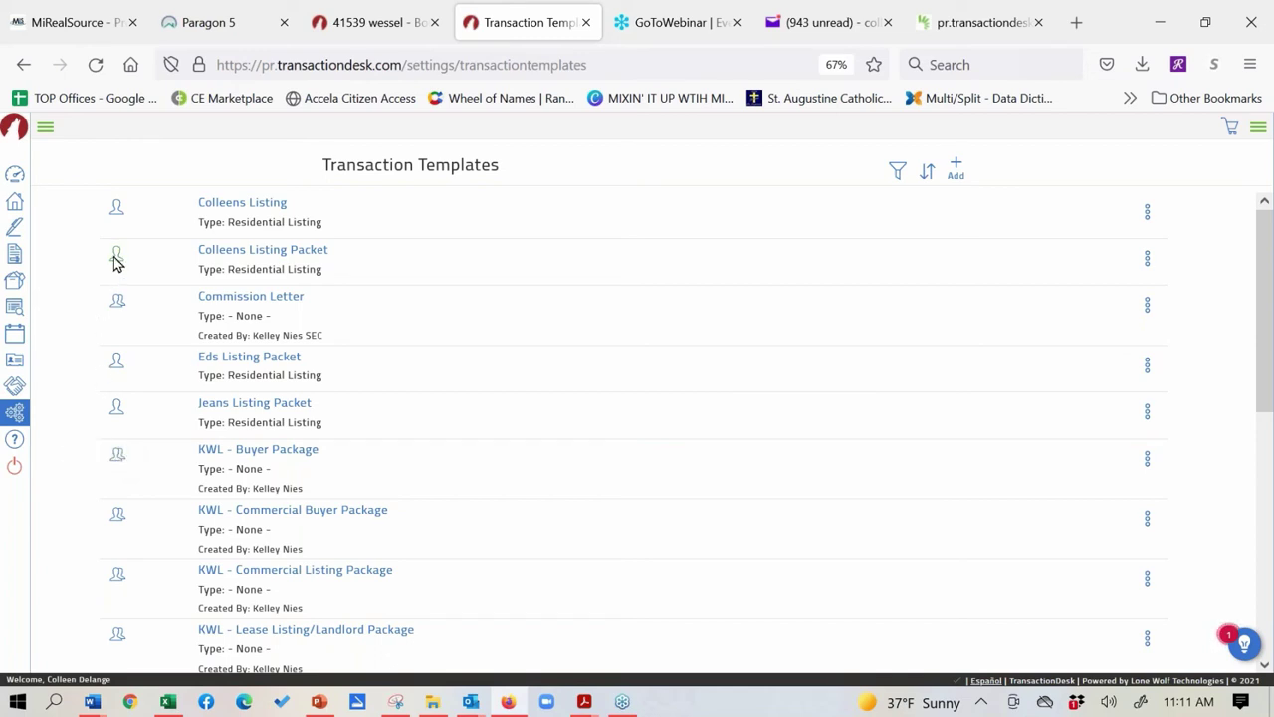
pyautogui.moveTo(117, 262)
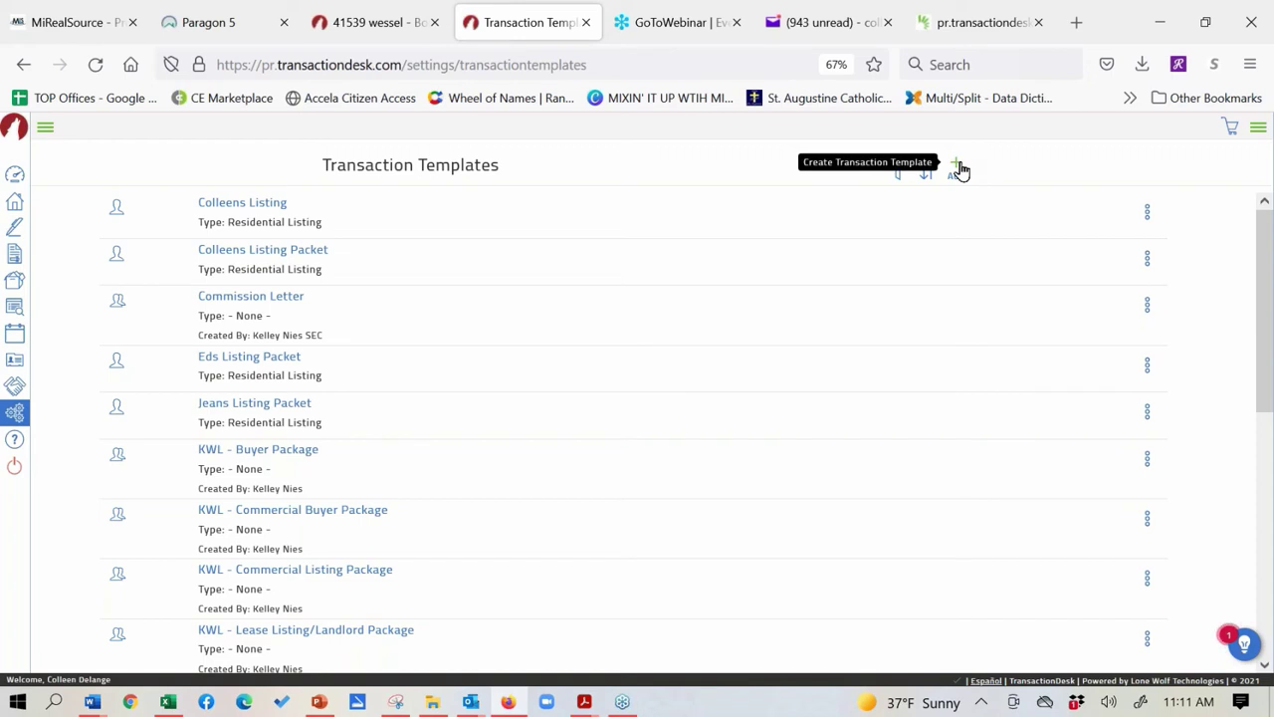
# Step: Create a Personal Residential Listing template named for the other agent's listing packet, and save it
pyautogui.click(957, 168)
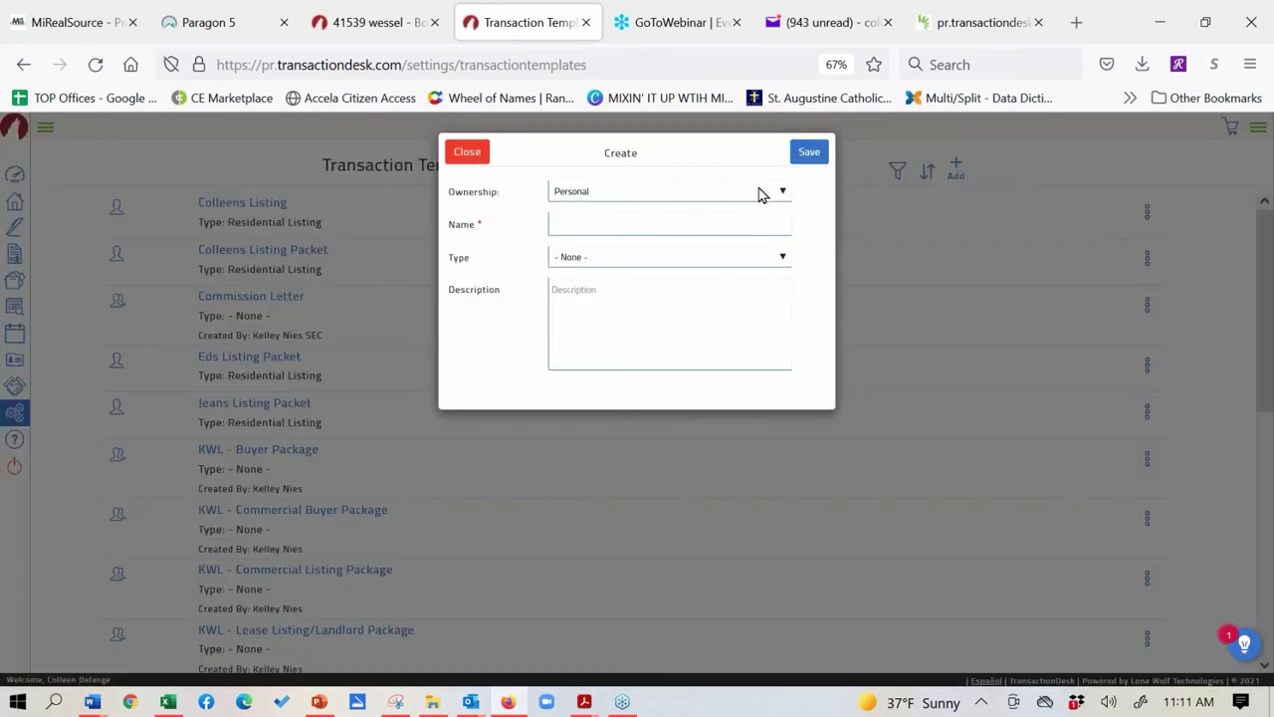
pyautogui.click(761, 192)
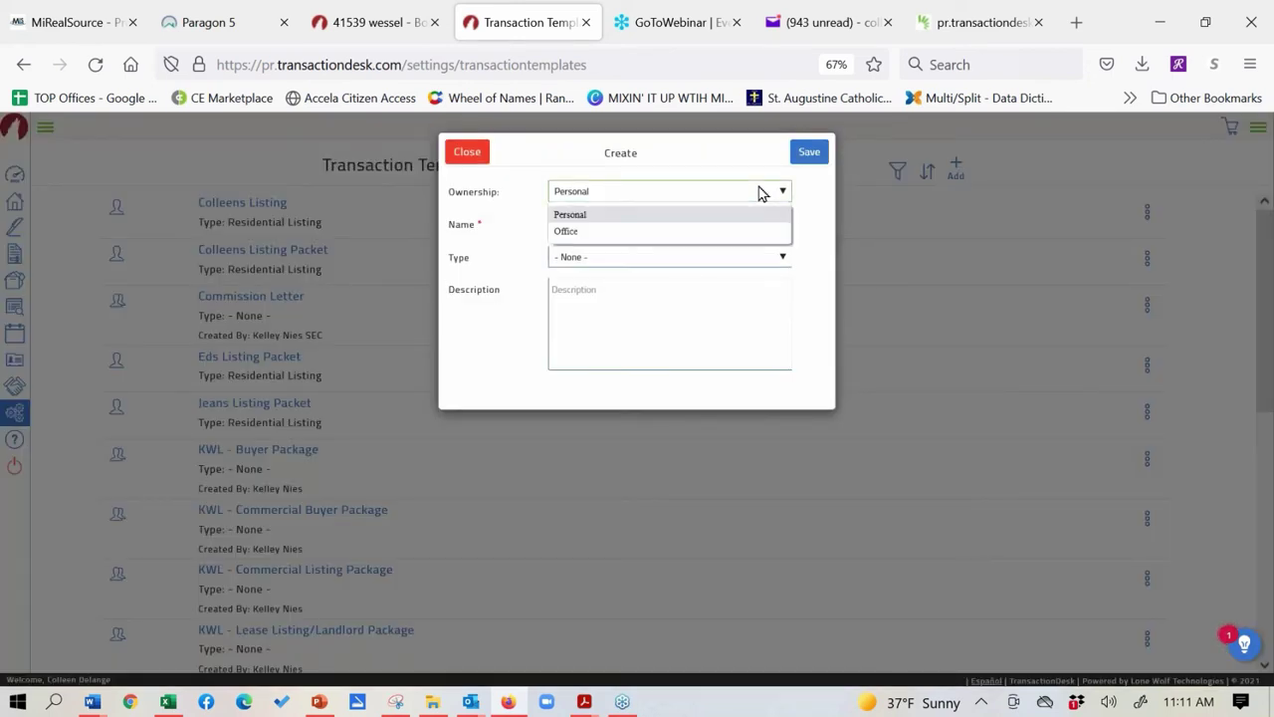
pyautogui.click(822, 196)
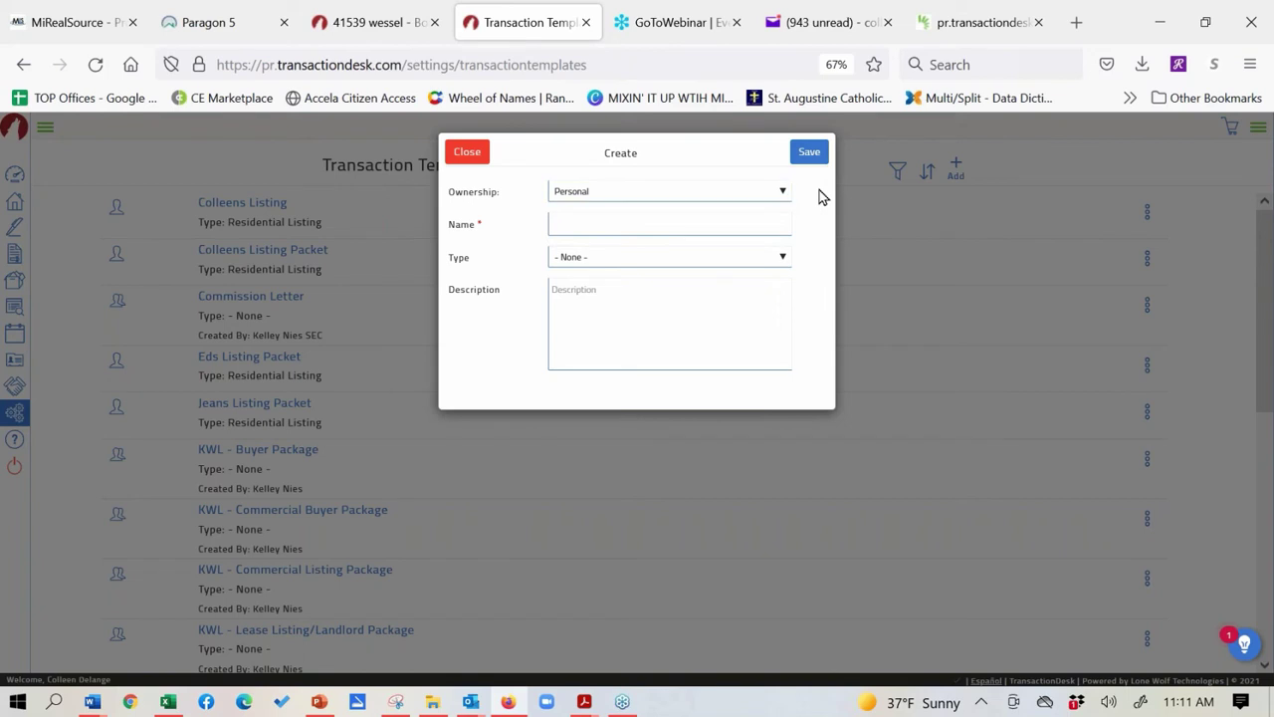
pyautogui.click(687, 221)
pyautogui.write('Collee')
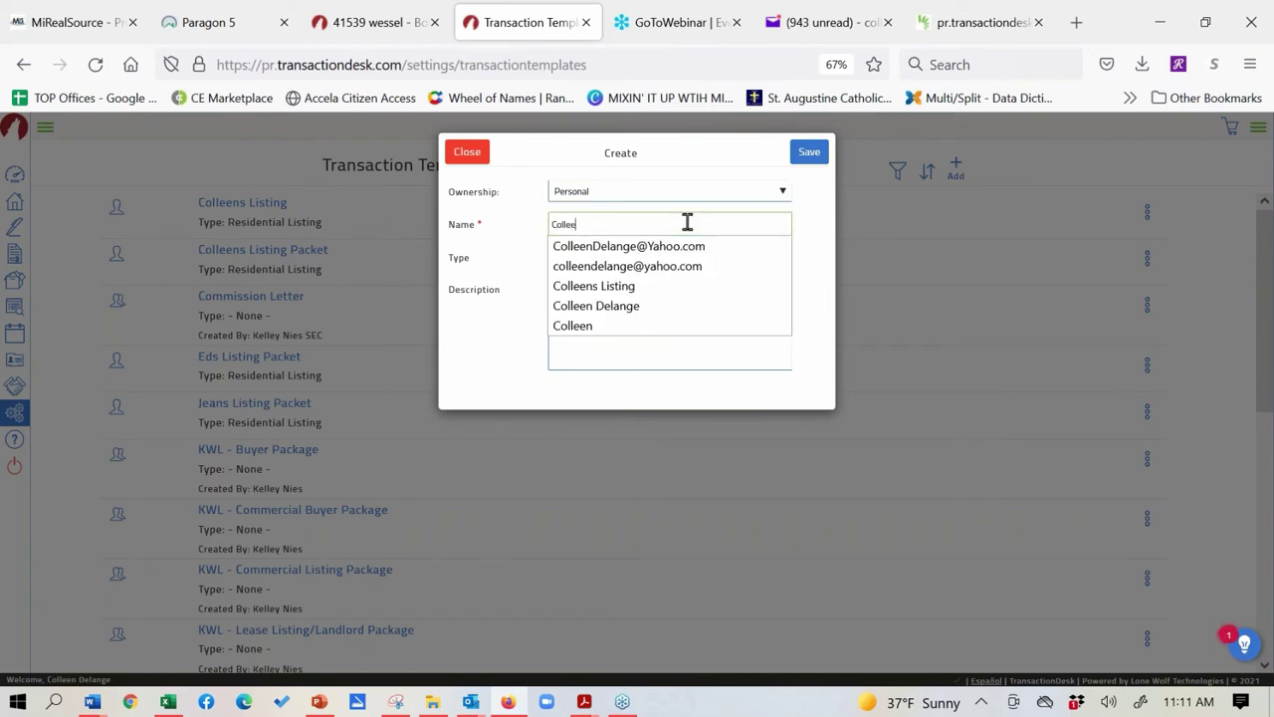
pyautogui.write('n')
pyautogui.press('BackSpace')
pyautogui.press('BackSpace')
pyautogui.press('BackSpace')
pyautogui.press('BackSpace')
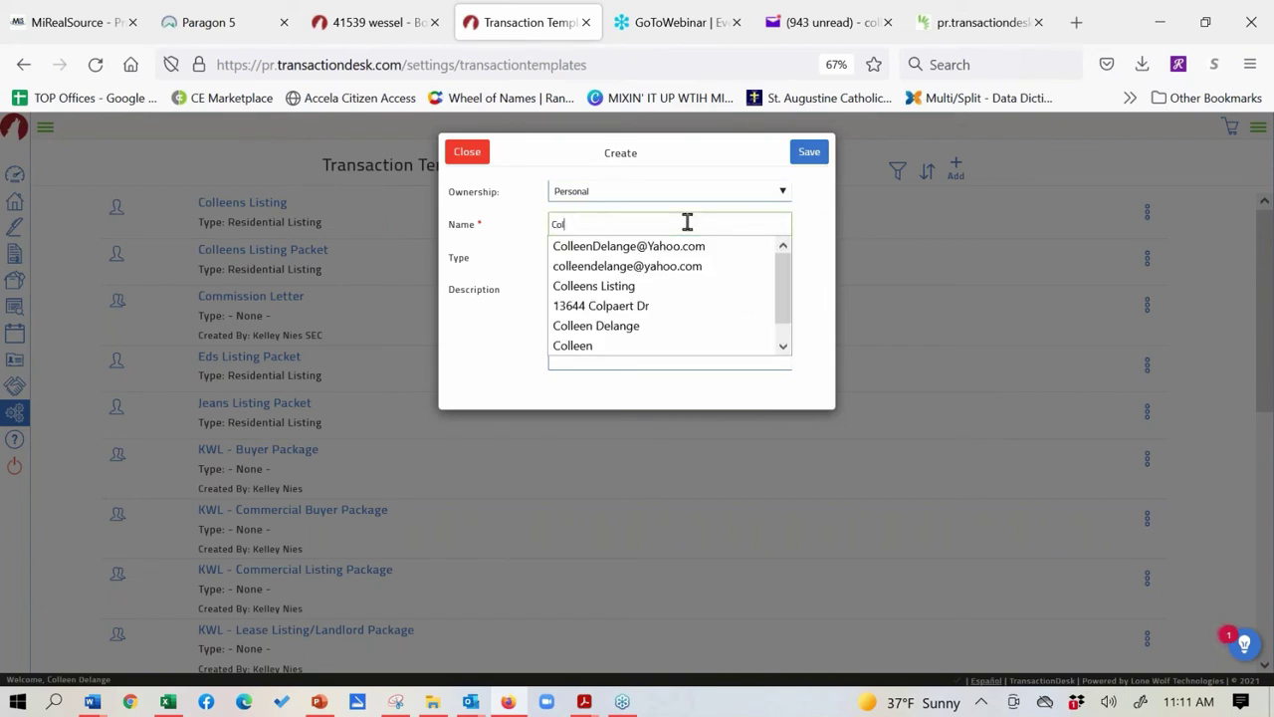
pyautogui.press('BackSpace')
pyautogui.press('BackSpace')
pyautogui.press('BackSpace')
pyautogui.write('Je')
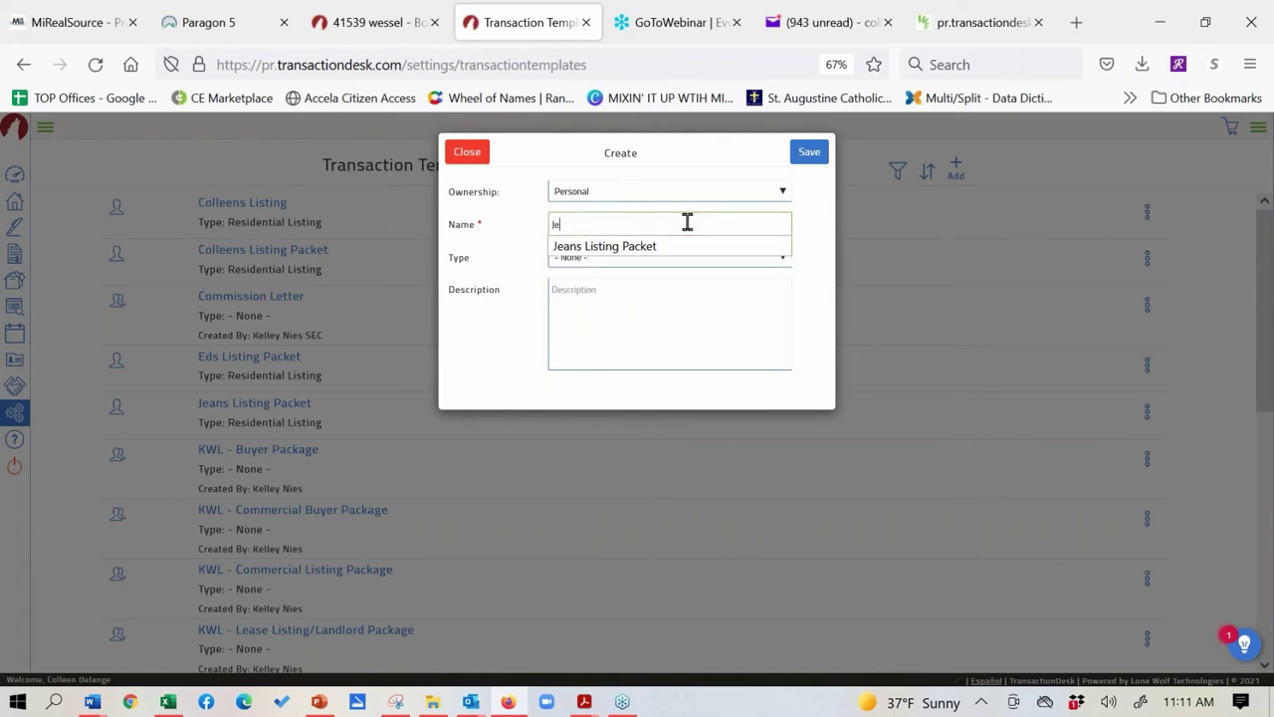
pyautogui.write('remy Lis')
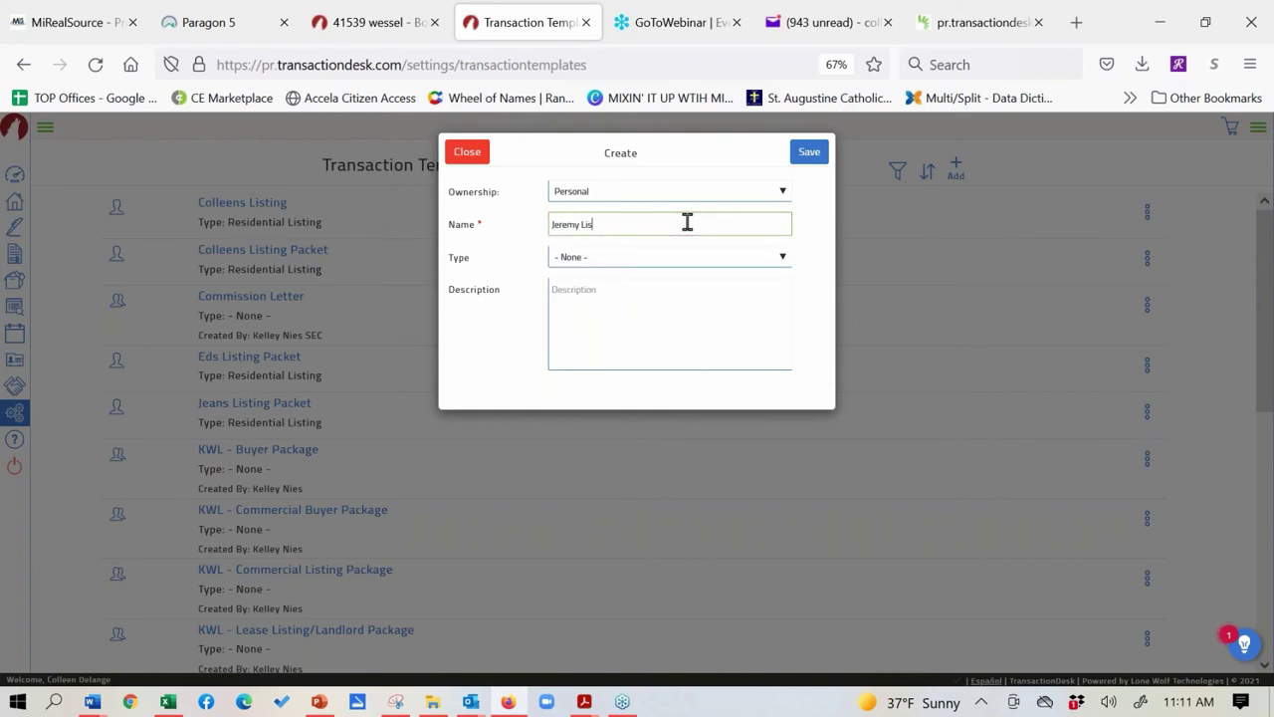
pyautogui.write('ting Packet')
pyautogui.click(669, 257)
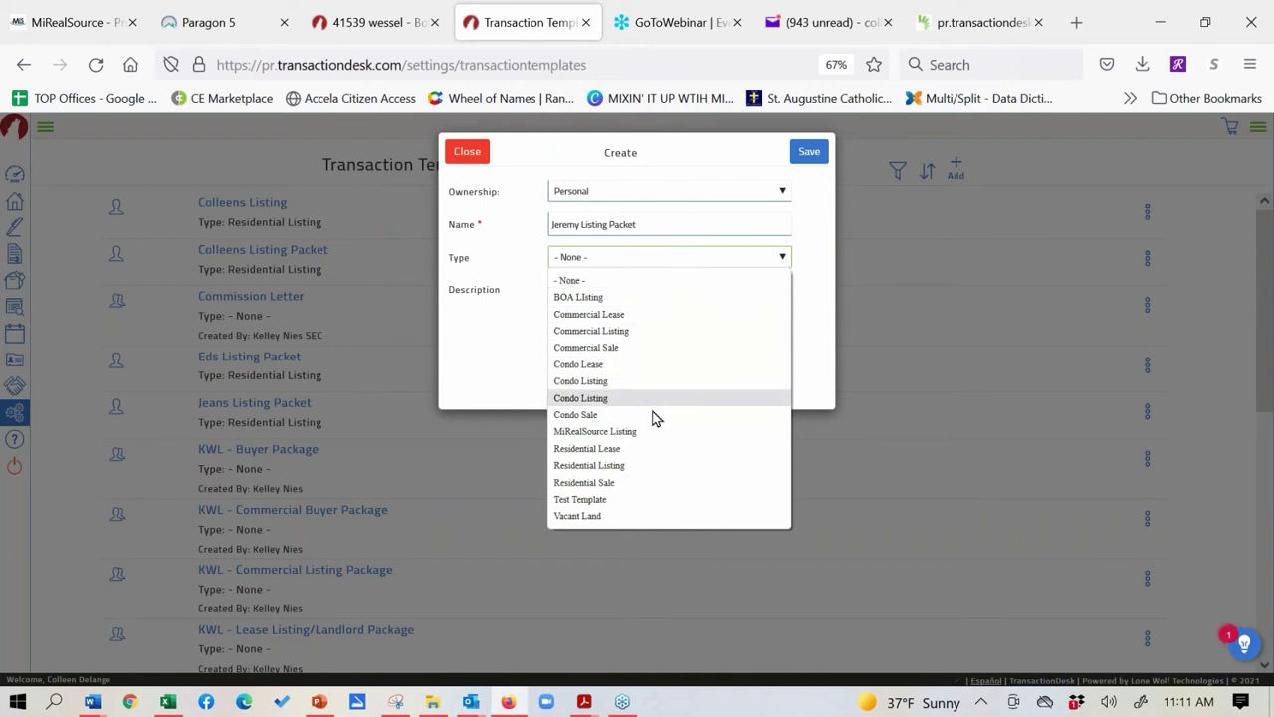
pyautogui.click(648, 477)
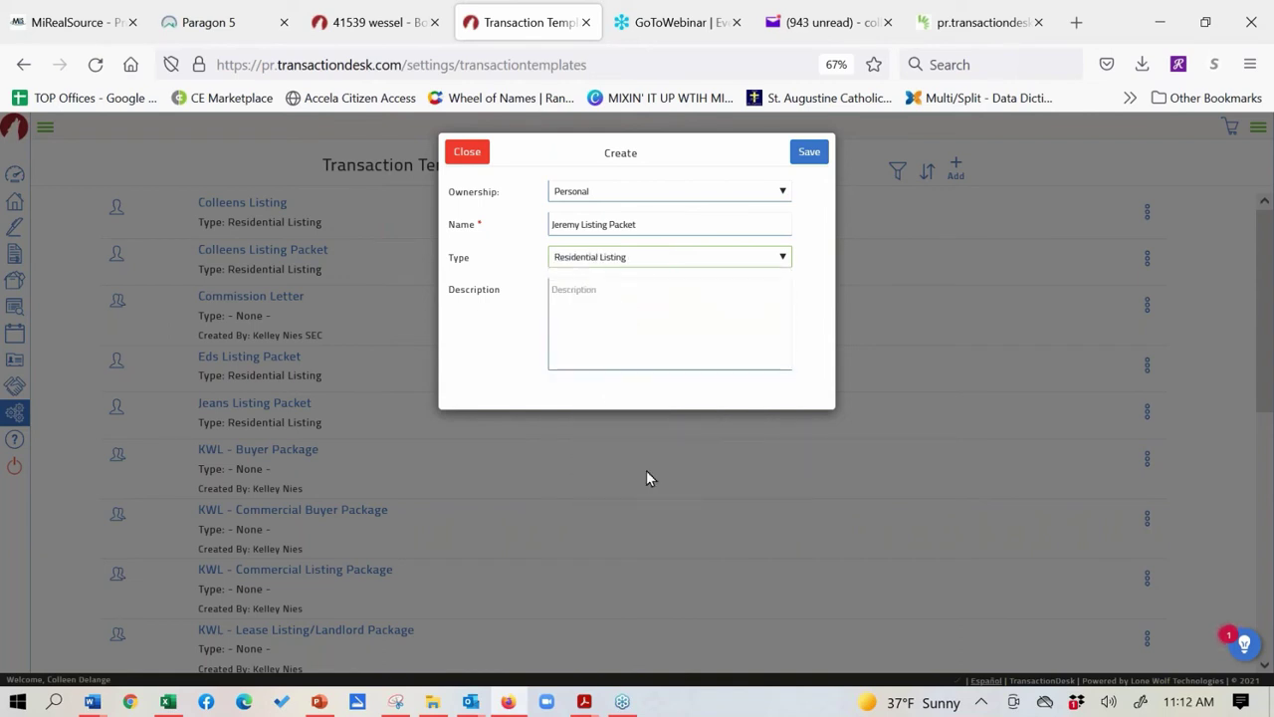
pyautogui.click(821, 161)
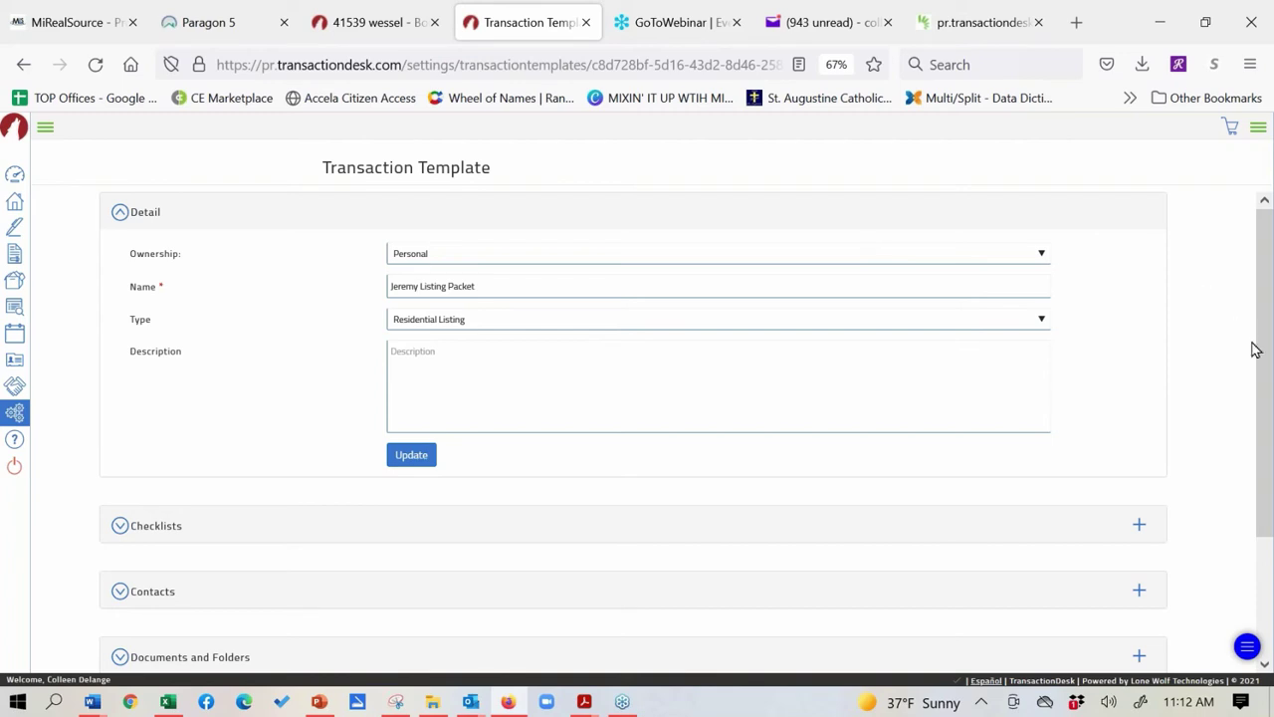
# Step: Open the Add forms window from the template's Forms section
pyautogui.moveTo(1266, 379); pyautogui.dragTo(1271, 456)
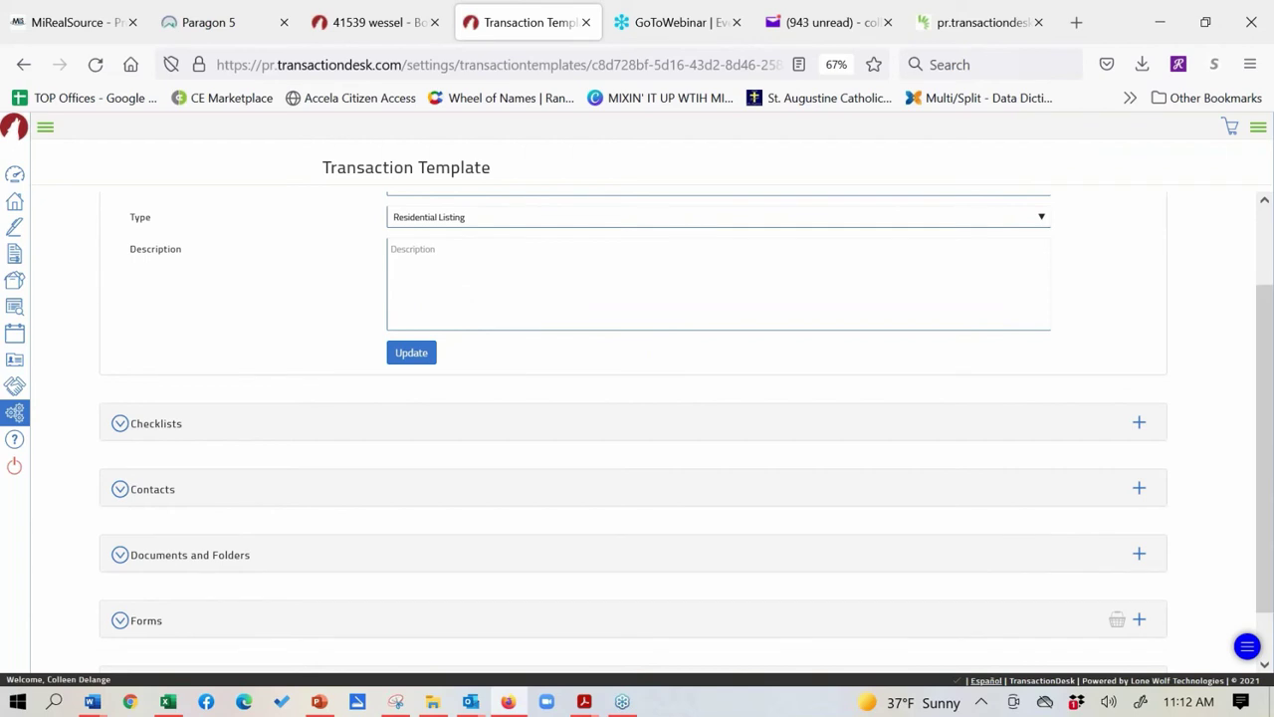
pyautogui.click(1141, 621)
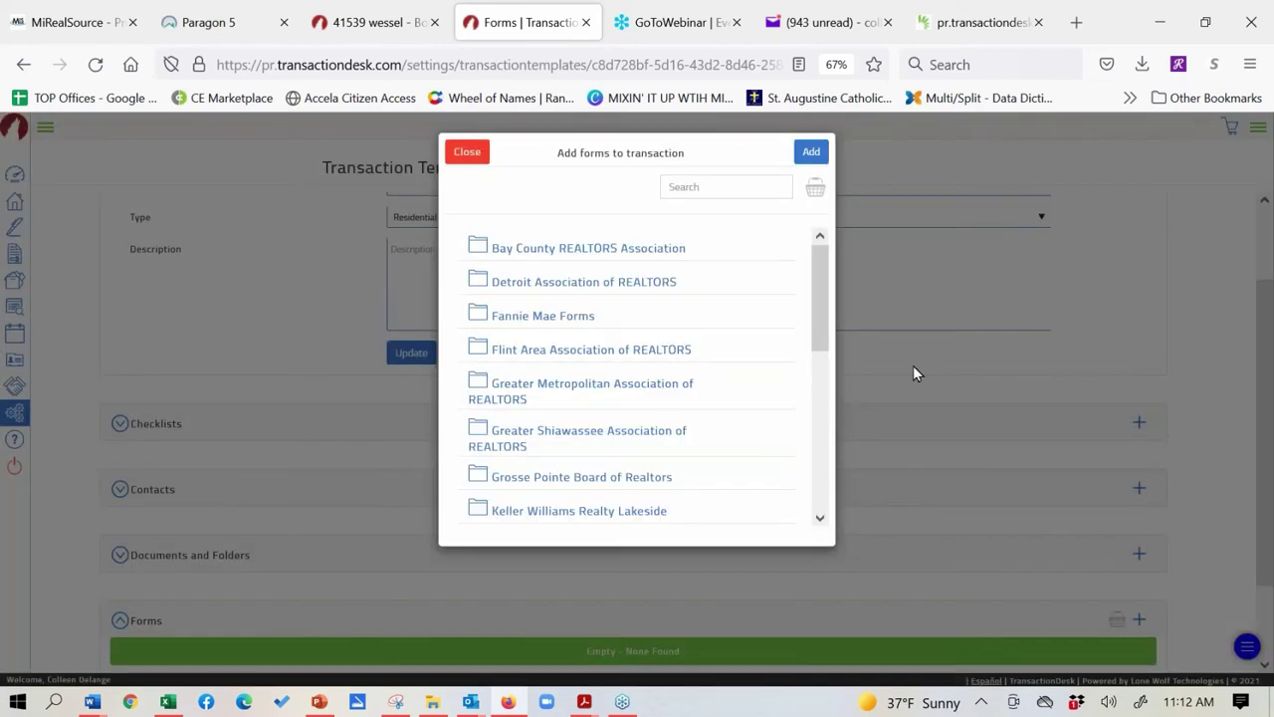
# Step: Select the MiRealSource Residential/Condo Data Sheet (Rev 4/21)
pyautogui.moveTo(819, 299); pyautogui.dragTo(827, 399)
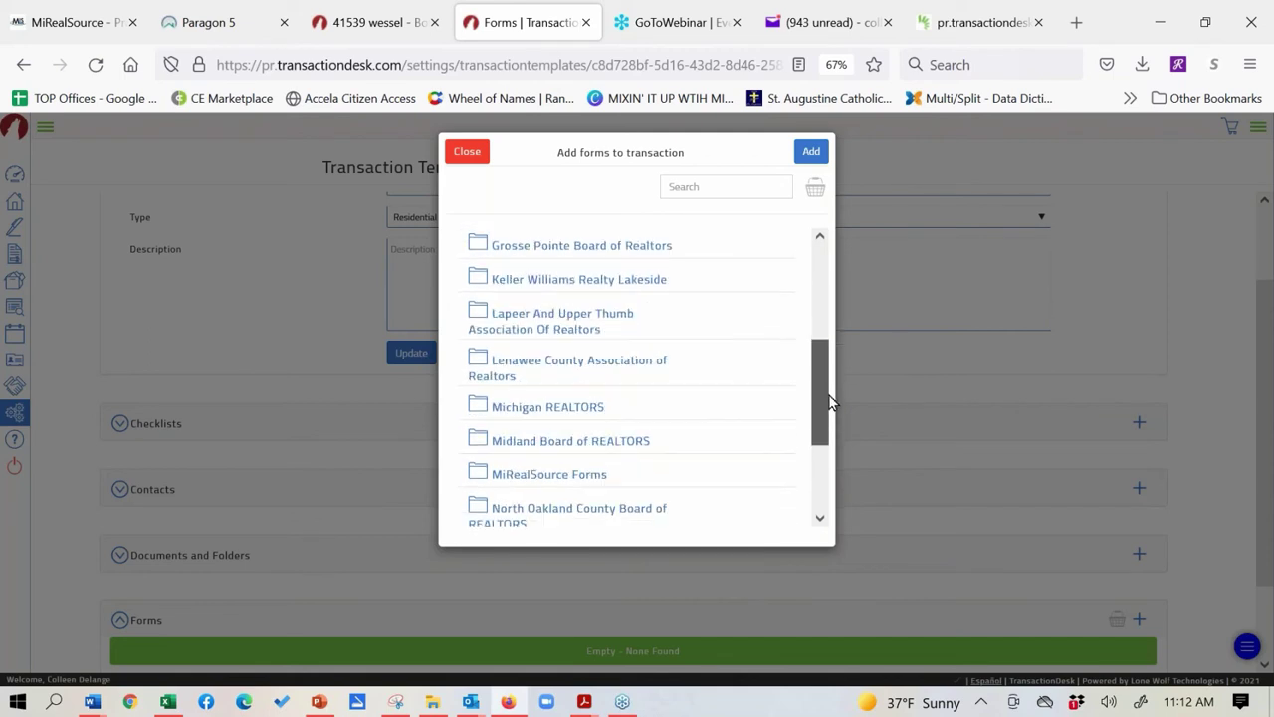
pyautogui.click(549, 476)
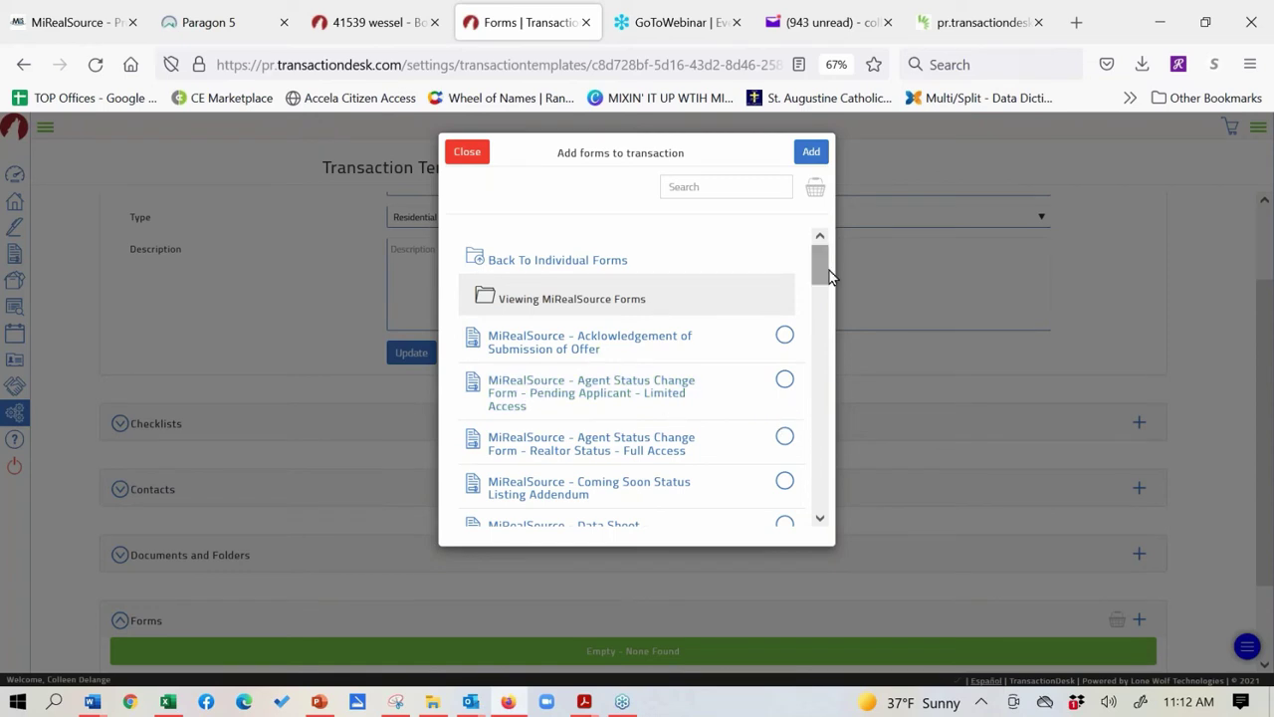
pyautogui.moveTo(819, 269); pyautogui.dragTo(819, 306)
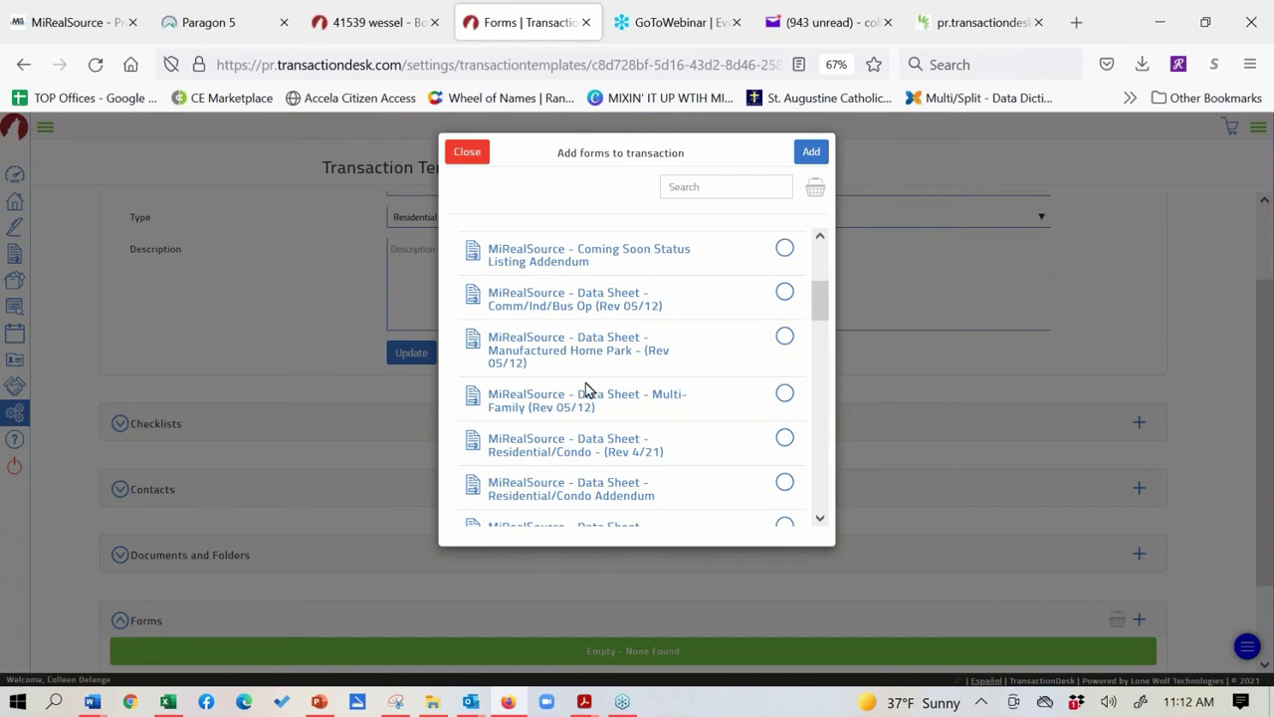
pyautogui.click(785, 440)
# Step: Also select the Michigan REALTORS Seller Disclosure Statement and Lead-Based Paint (Letter) forms, and add all three
pyautogui.scroll(3, 823, 246)
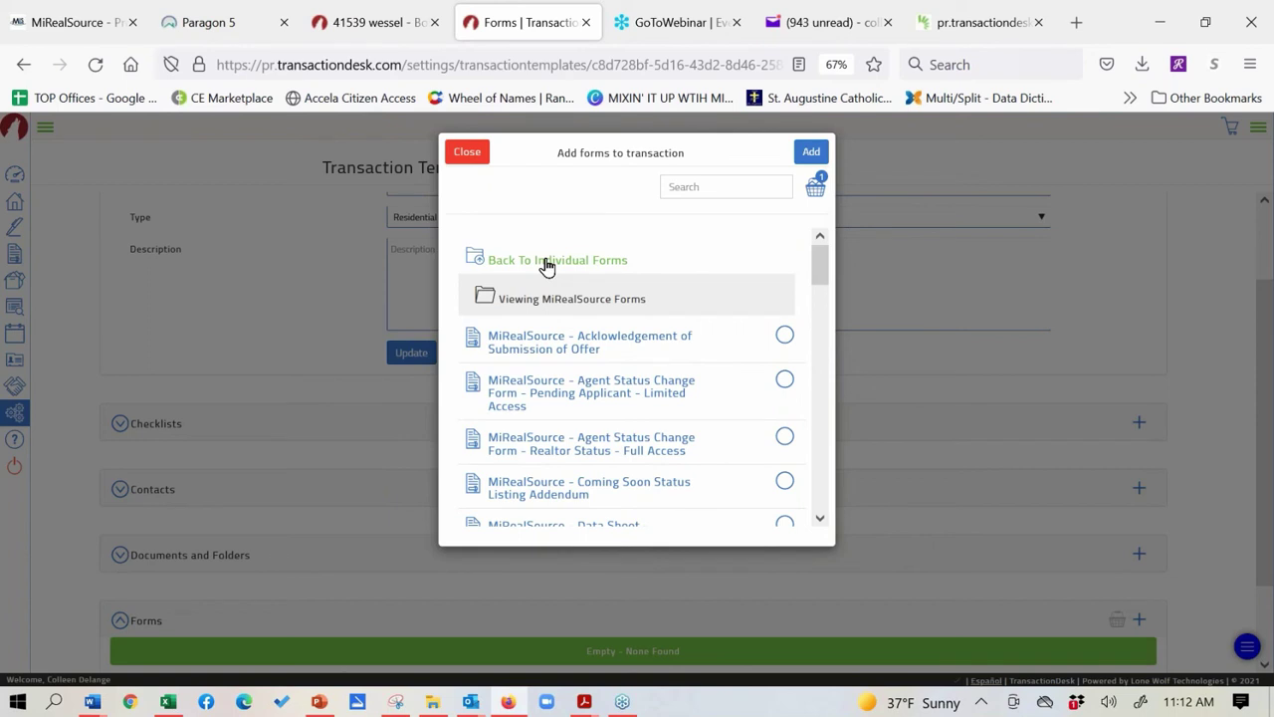
pyautogui.click(547, 264)
pyautogui.moveTo(819, 279); pyautogui.dragTo(821, 416)
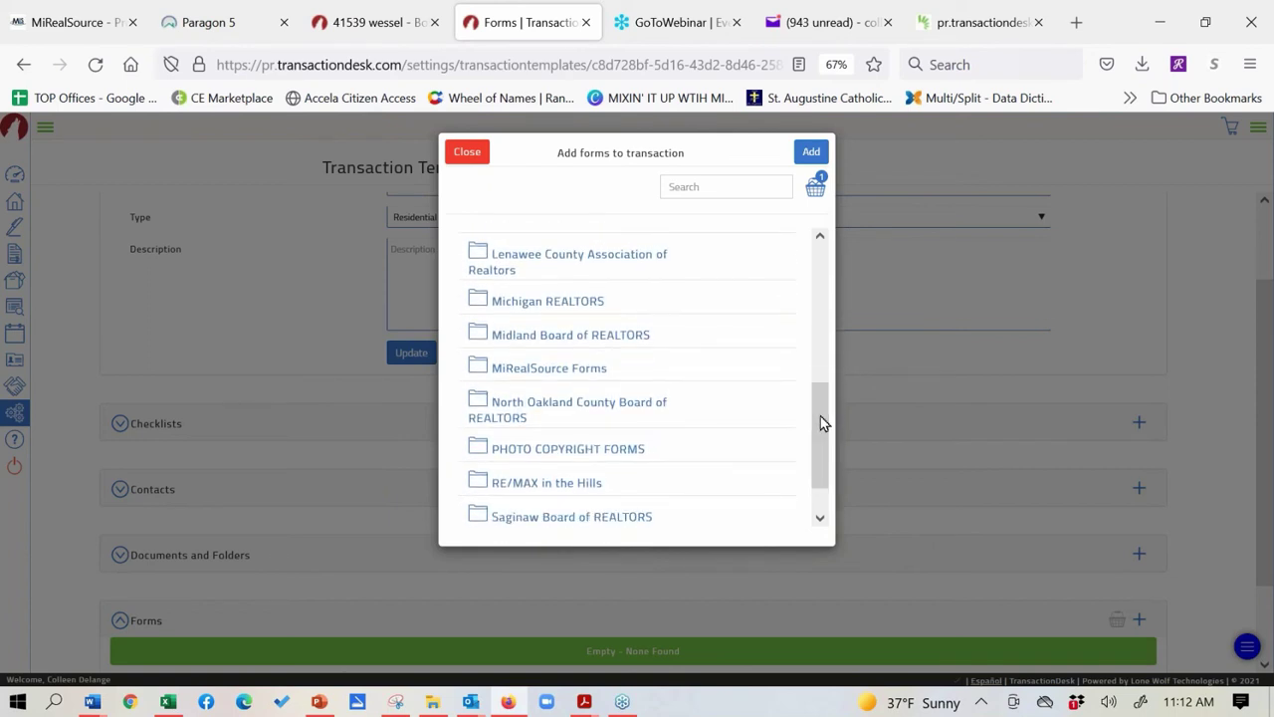
pyautogui.click(561, 301)
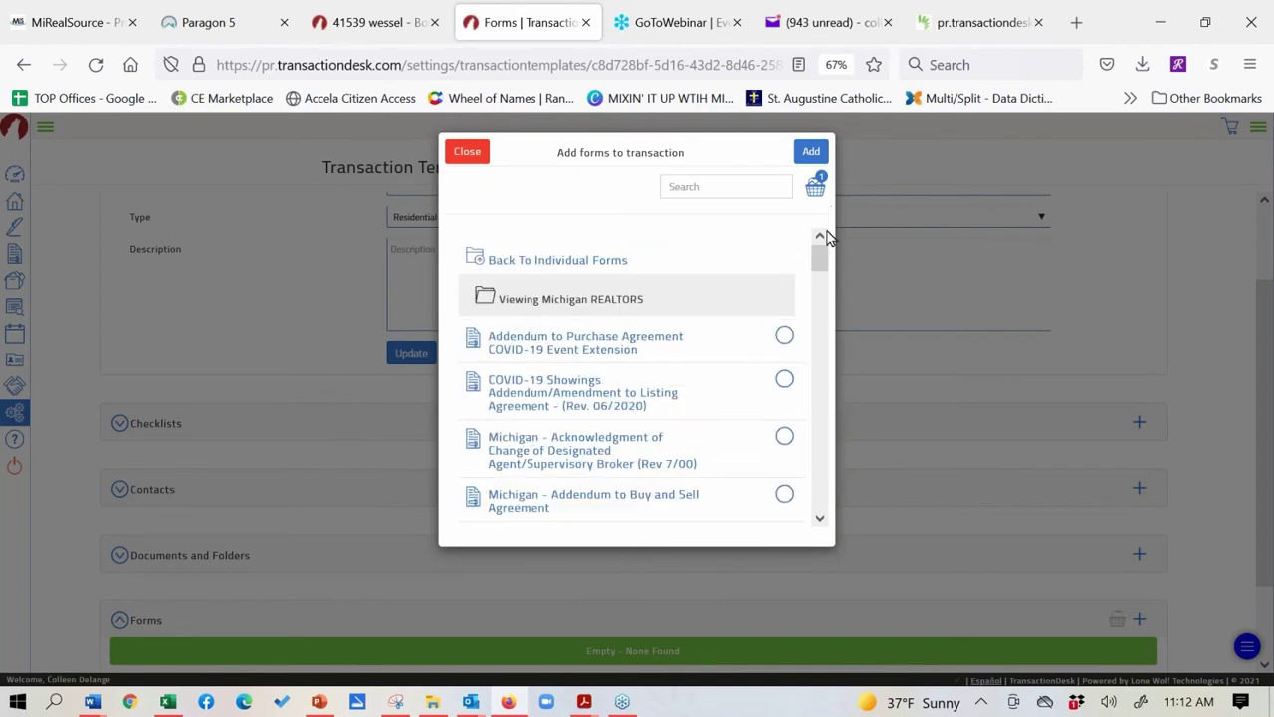
pyautogui.moveTo(821, 259); pyautogui.dragTo(831, 470)
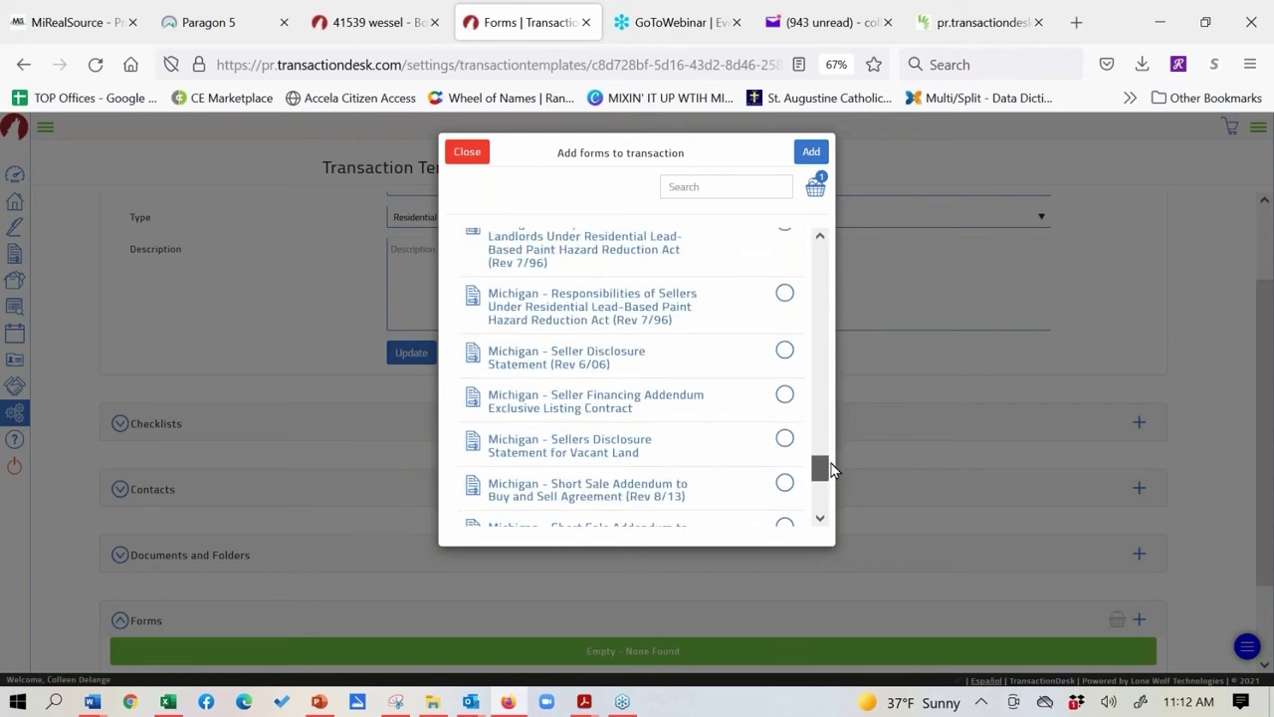
pyautogui.click(784, 352)
pyautogui.moveTo(819, 468)
pyautogui.mouseDown()
pyautogui.moveTo(828, 364)
pyautogui.moveTo(837, 408)
pyautogui.mouseUp()
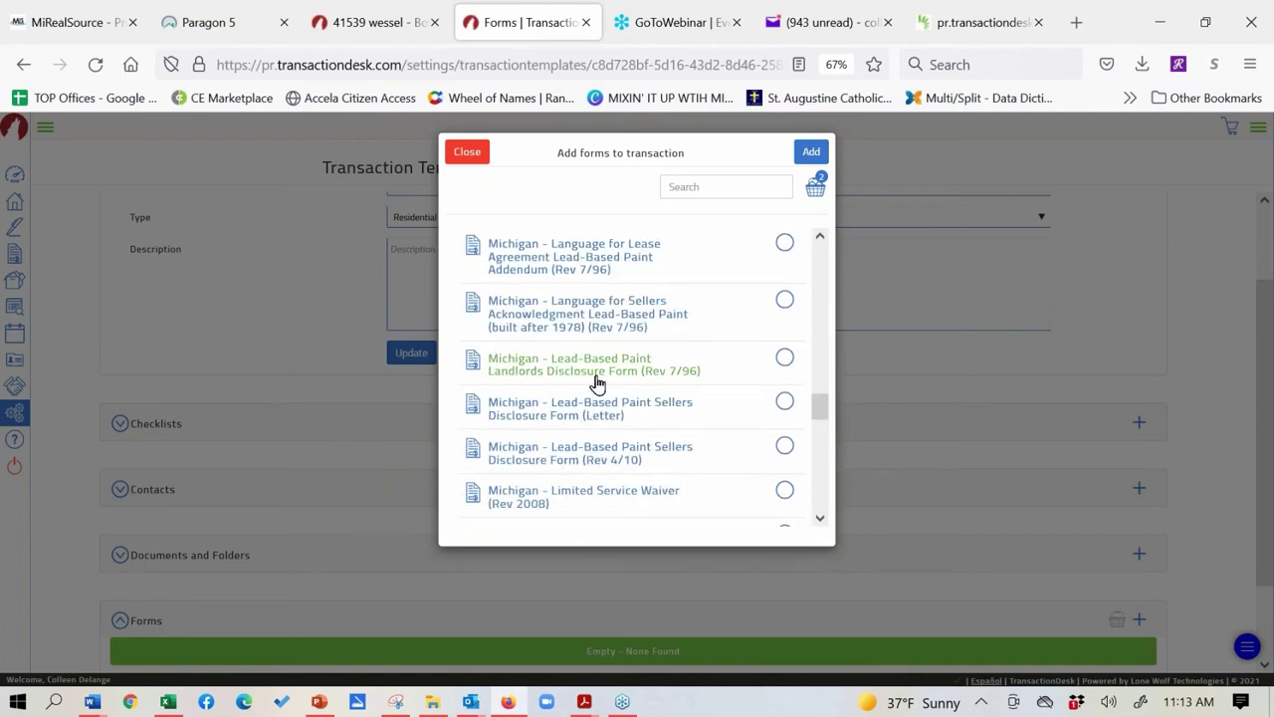
pyautogui.click(785, 403)
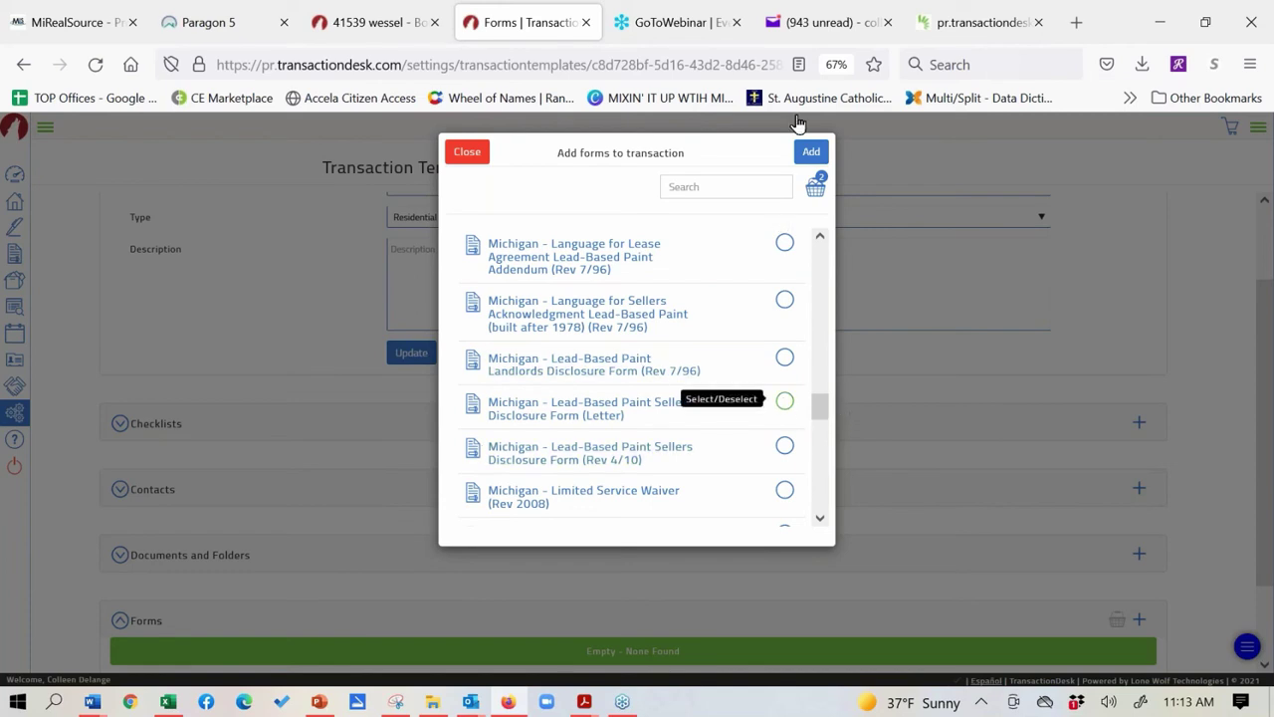
pyautogui.click(810, 155)
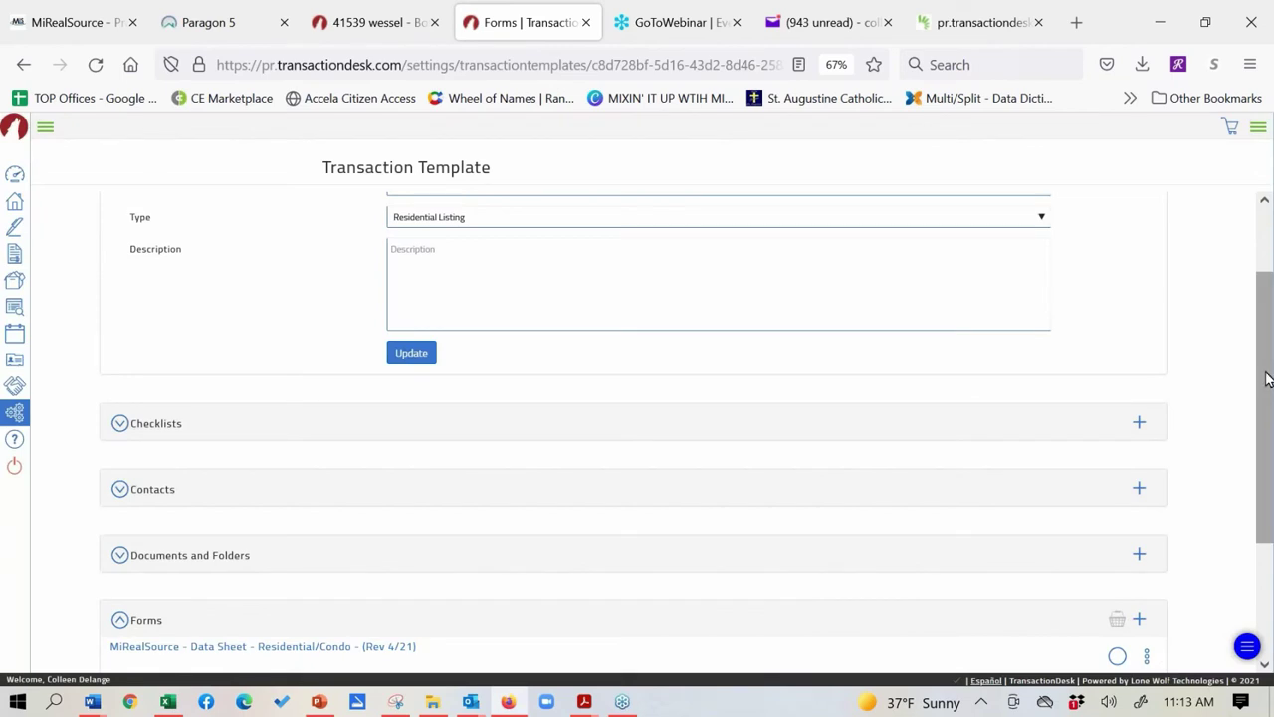
pyautogui.scroll(-2, 1266, 411)
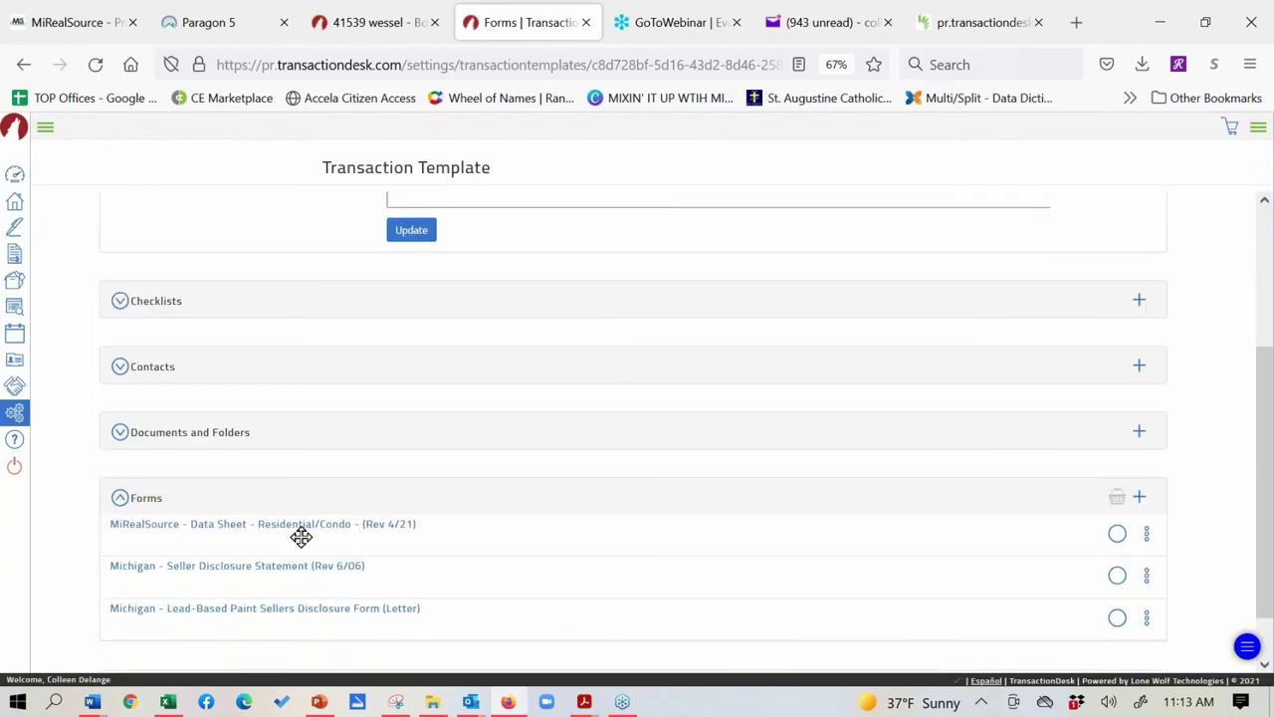
pyautogui.moveTo(304, 538)
pyautogui.mouseDown()
pyautogui.moveTo(302, 580)
pyautogui.moveTo(299, 522)
pyautogui.moveTo(299, 533)
pyautogui.mouseUp()
# Step: Upload Wheat Thanksgiving Things Thanksgiving Poster(2).pdf from downloads into the template's Documents and Folders
pyautogui.click(1140, 434)
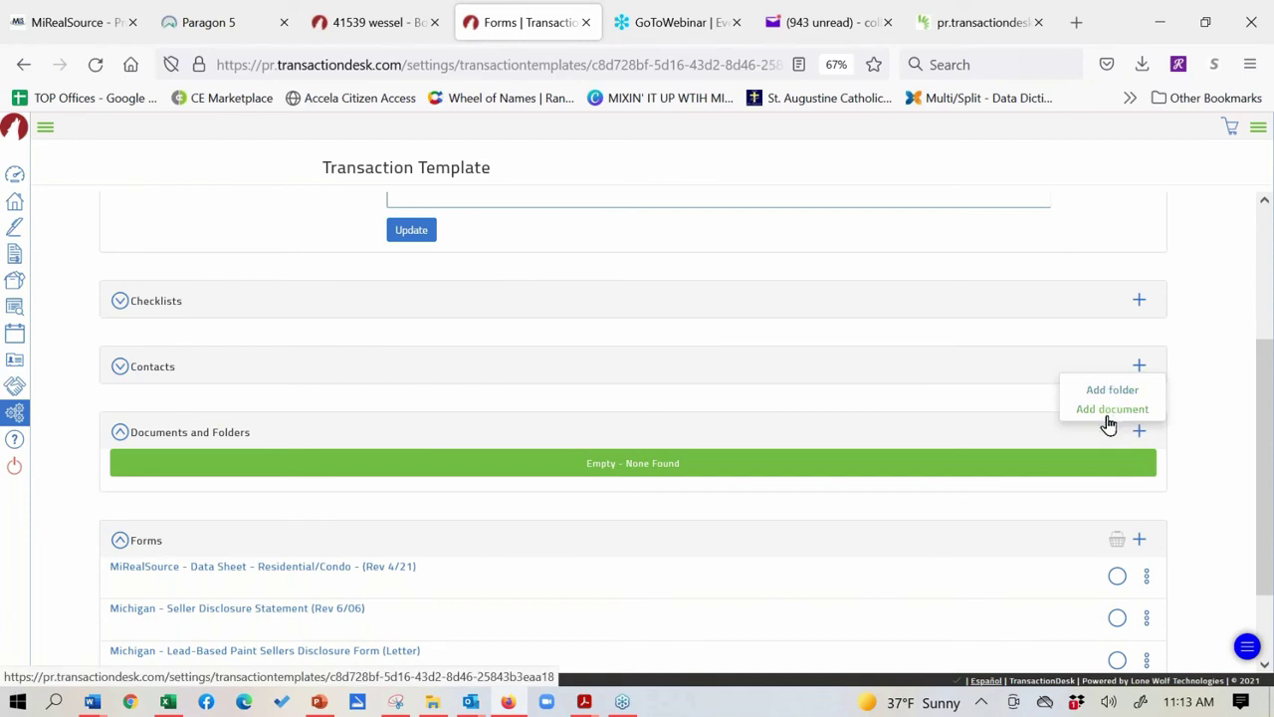
pyautogui.click(1107, 416)
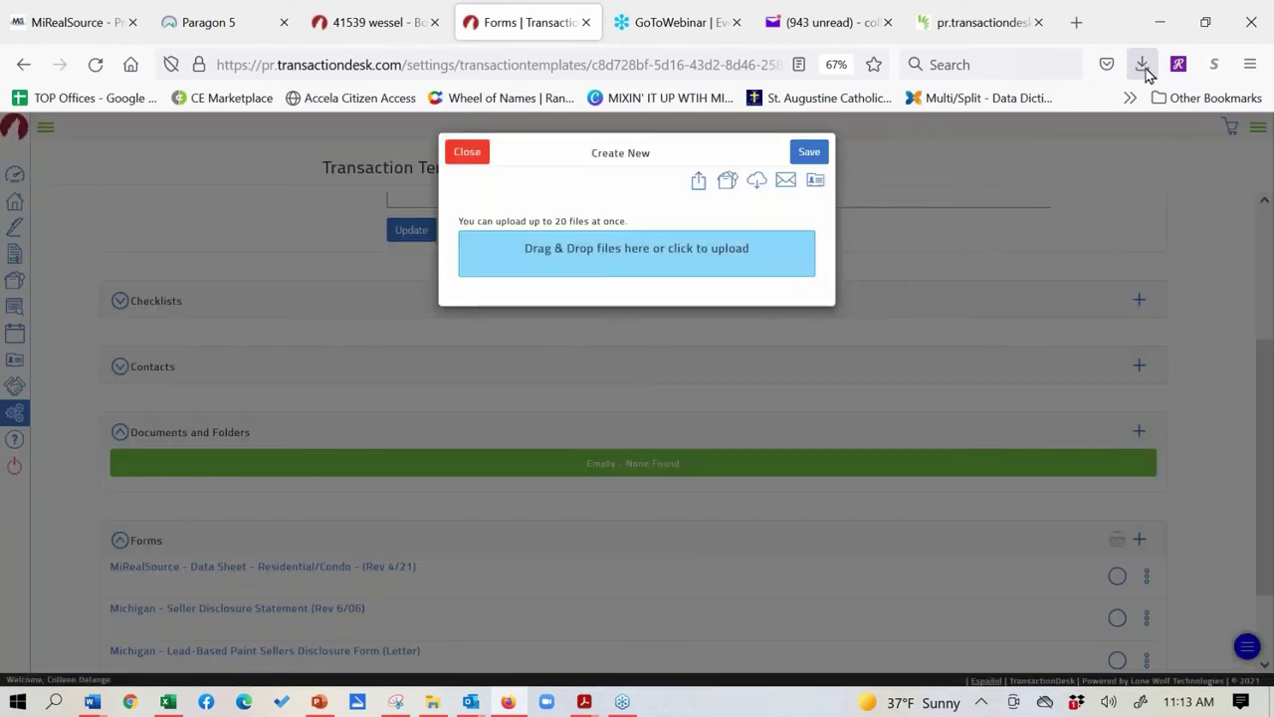
pyautogui.click(1142, 63)
pyautogui.moveTo(896, 177); pyautogui.dragTo(652, 263)
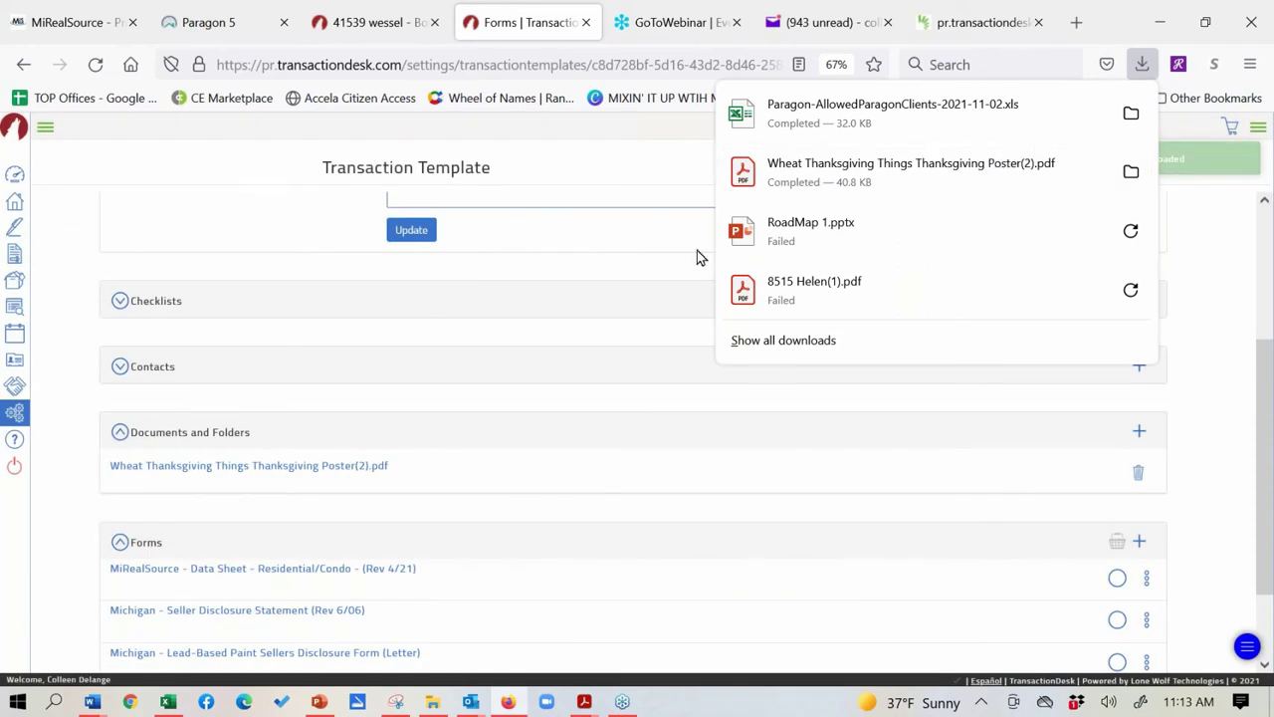
pyautogui.click(297, 198)
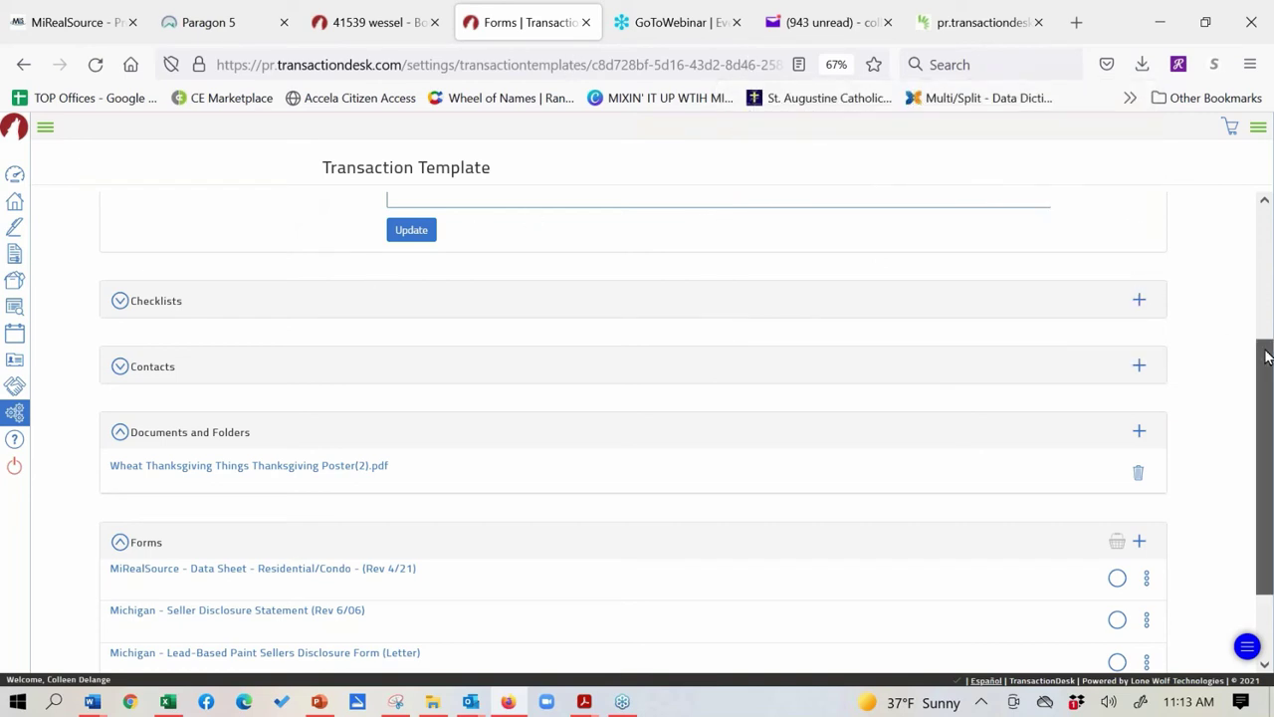
pyautogui.moveTo(1266, 358); pyautogui.dragTo(1270, 291)
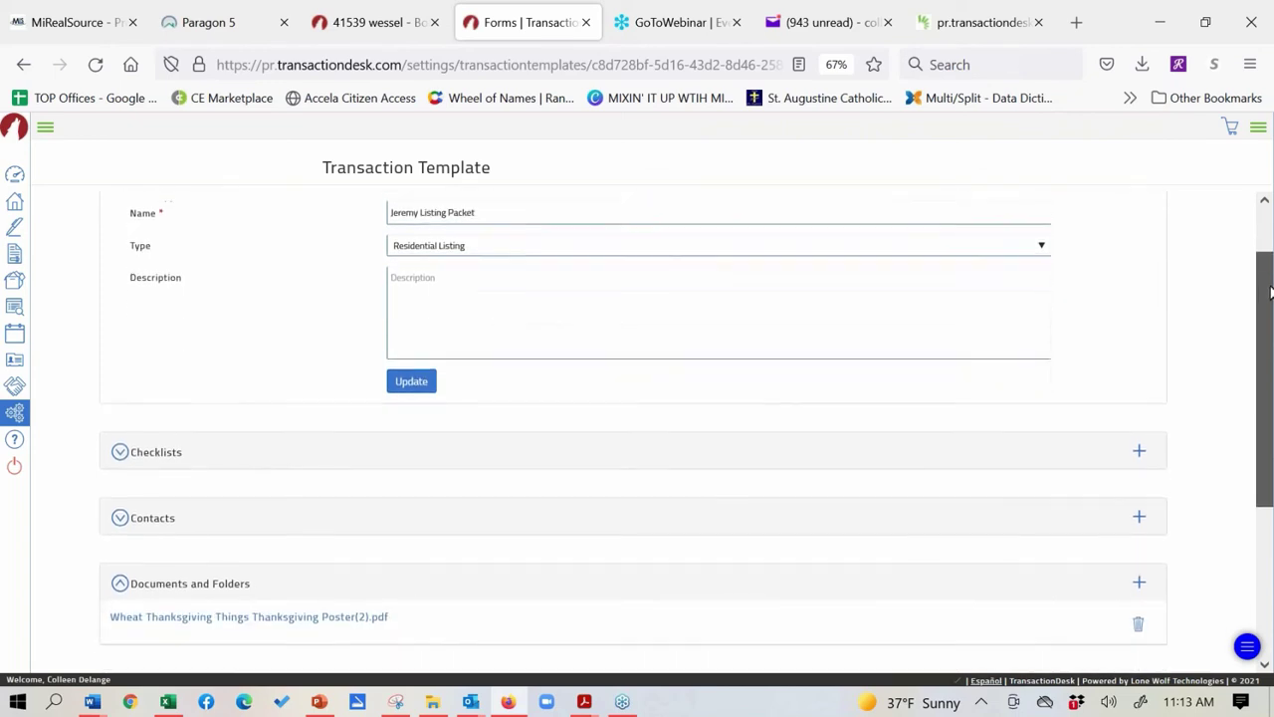
pyautogui.scroll(-1, 1271, 290)
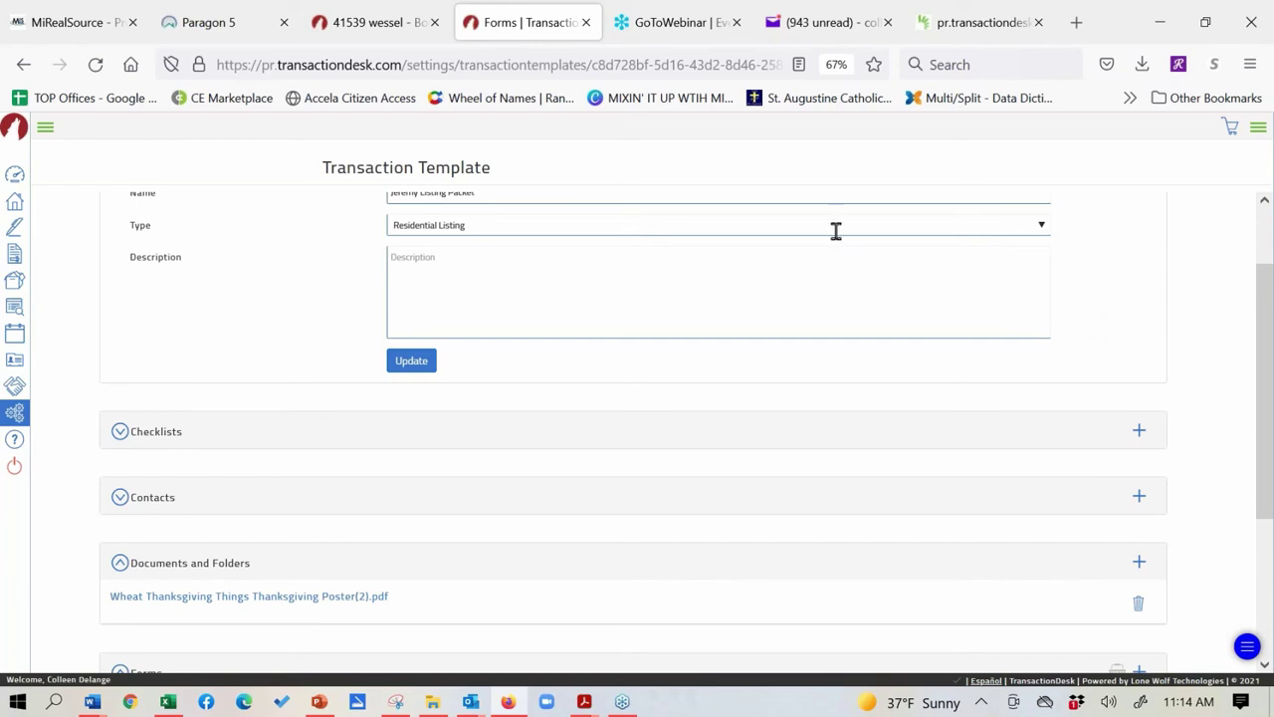
# Step: Close the template tab, then Save/Exit the transaction's Seller's Disclosure Statement
pyautogui.click(586, 22)
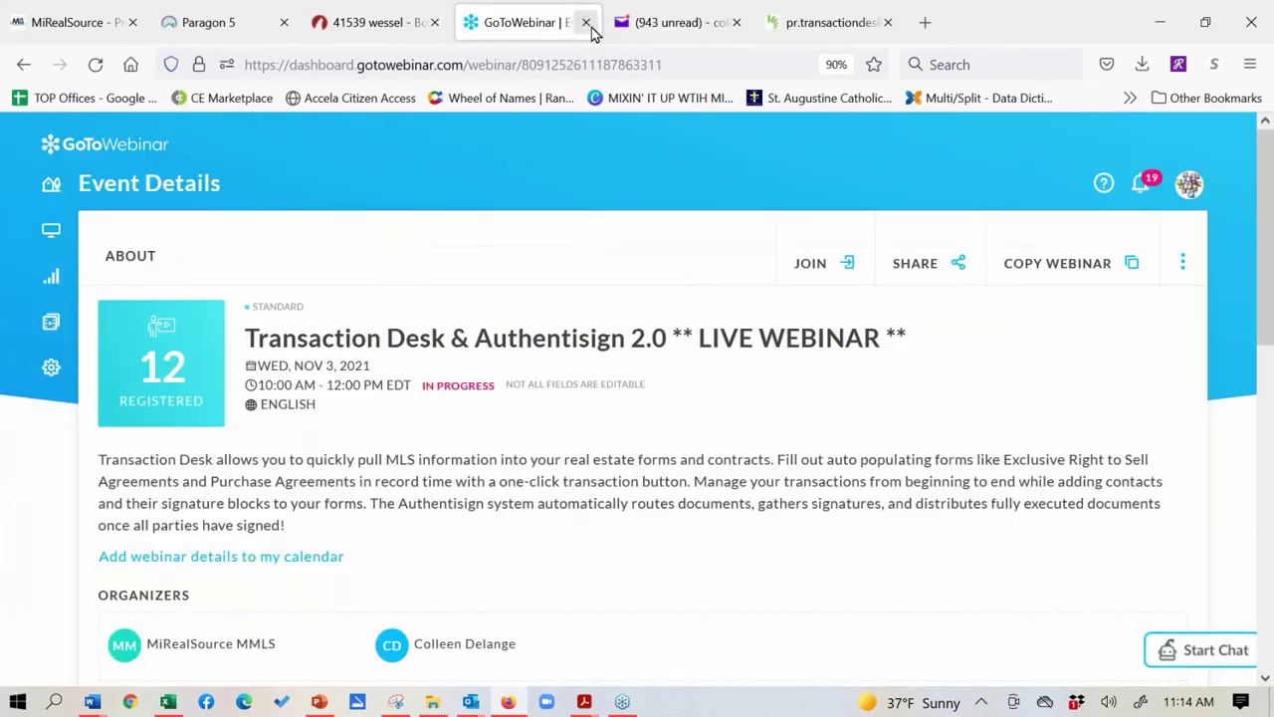
pyautogui.click(340, 33)
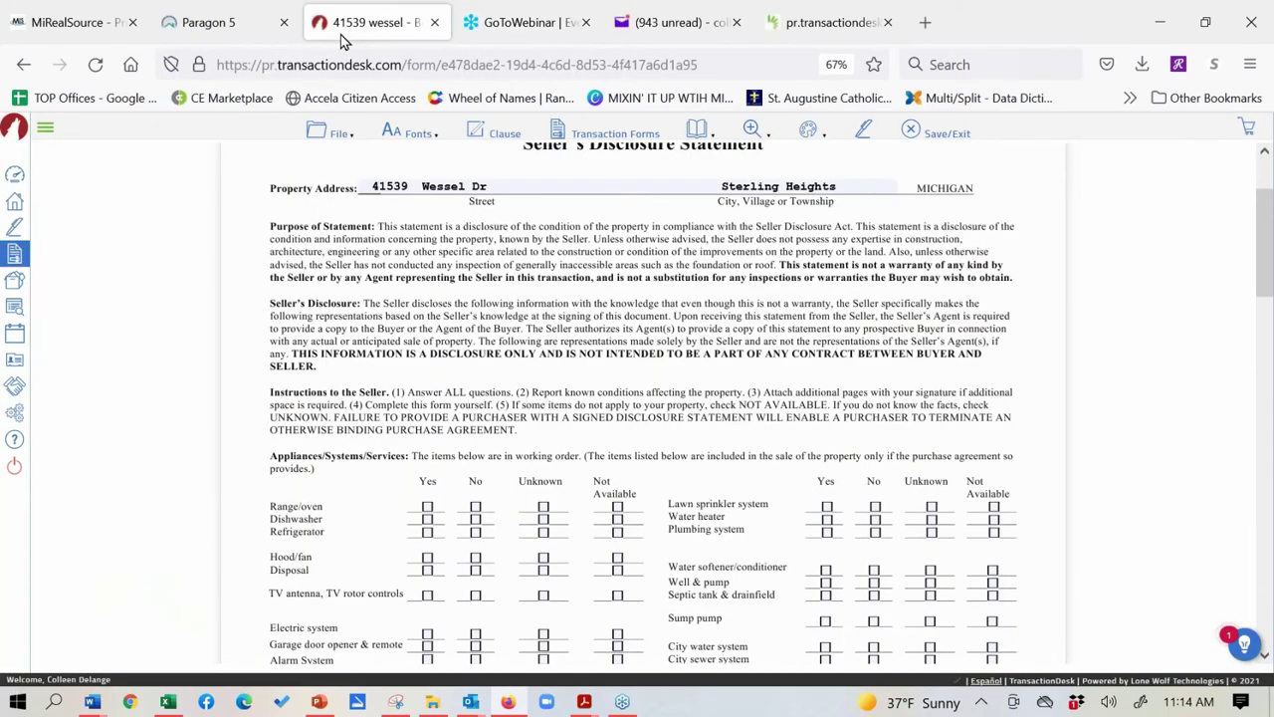
pyautogui.click(334, 133)
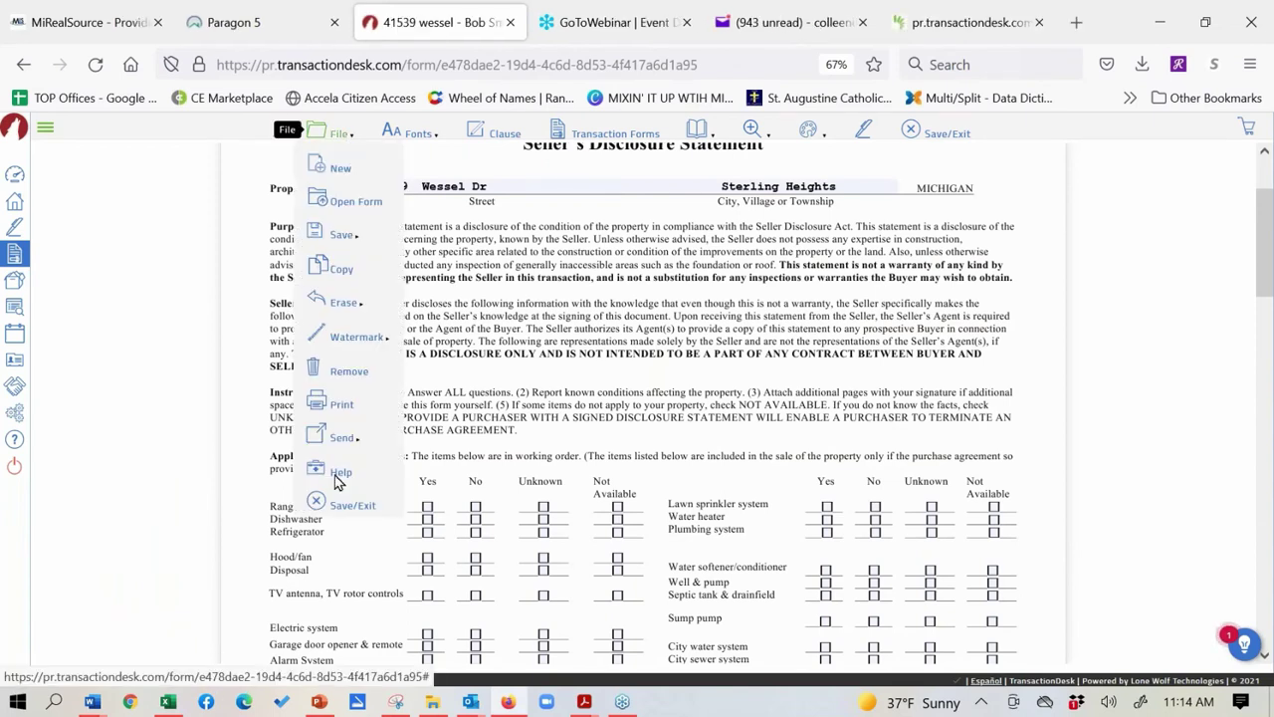
pyautogui.click(334, 508)
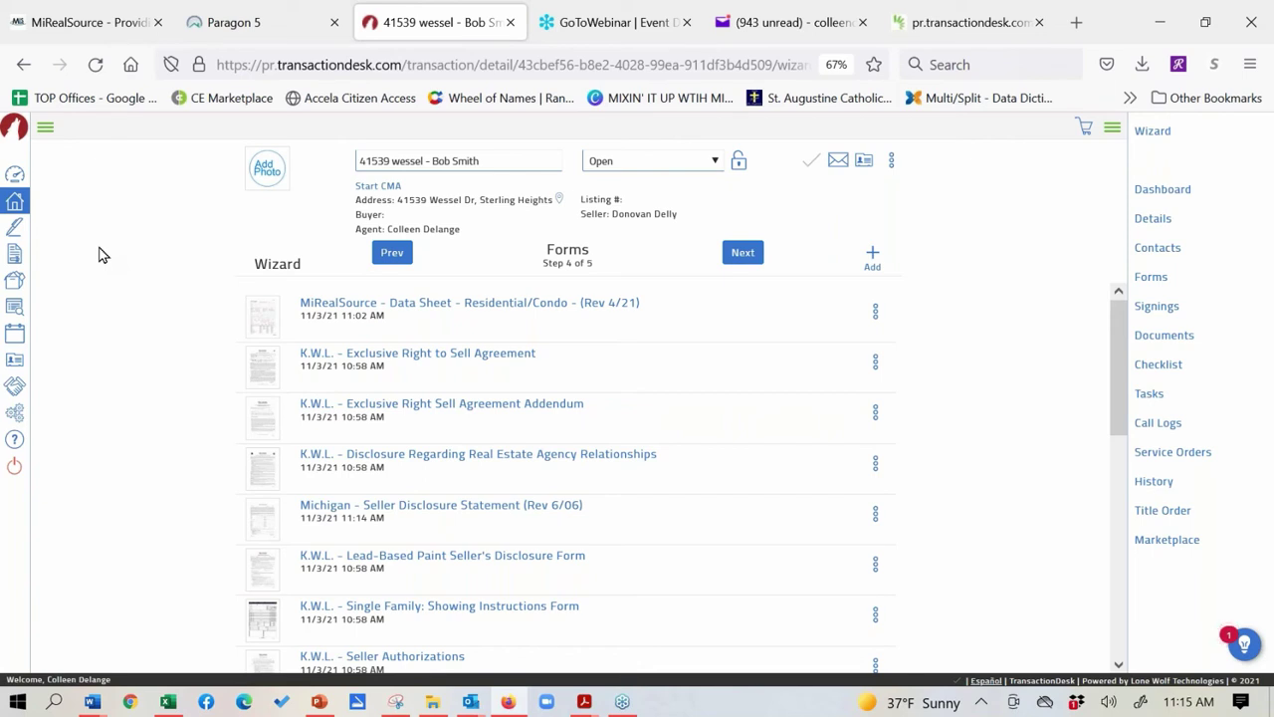
# Step: Go to Signings and compare the classic and new list views, ending on classic
pyautogui.click(15, 229)
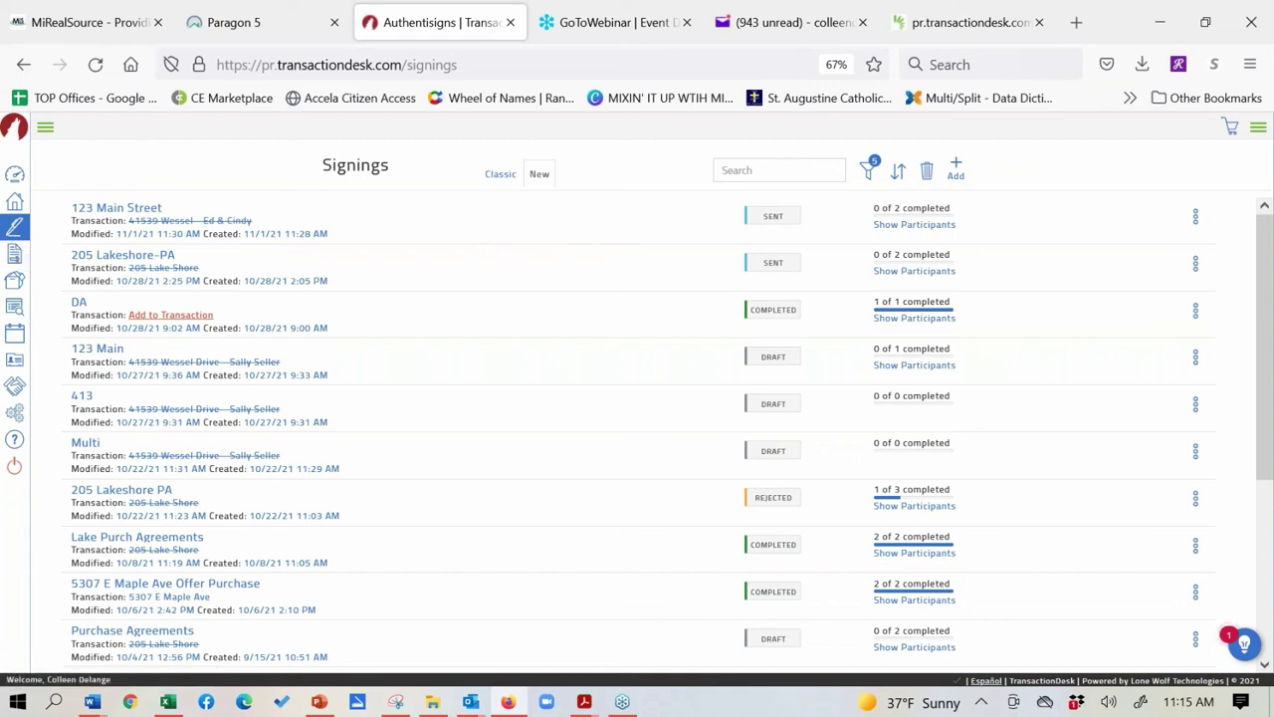
pyautogui.click(499, 174)
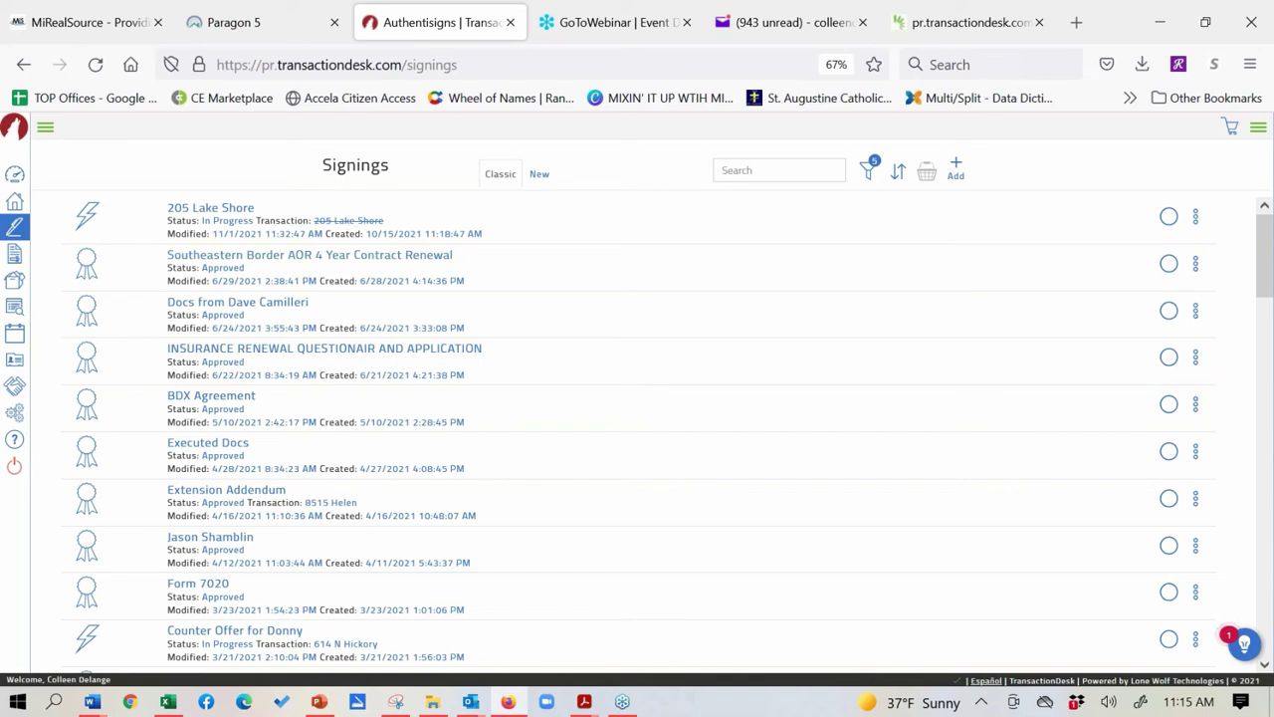
pyautogui.click(542, 182)
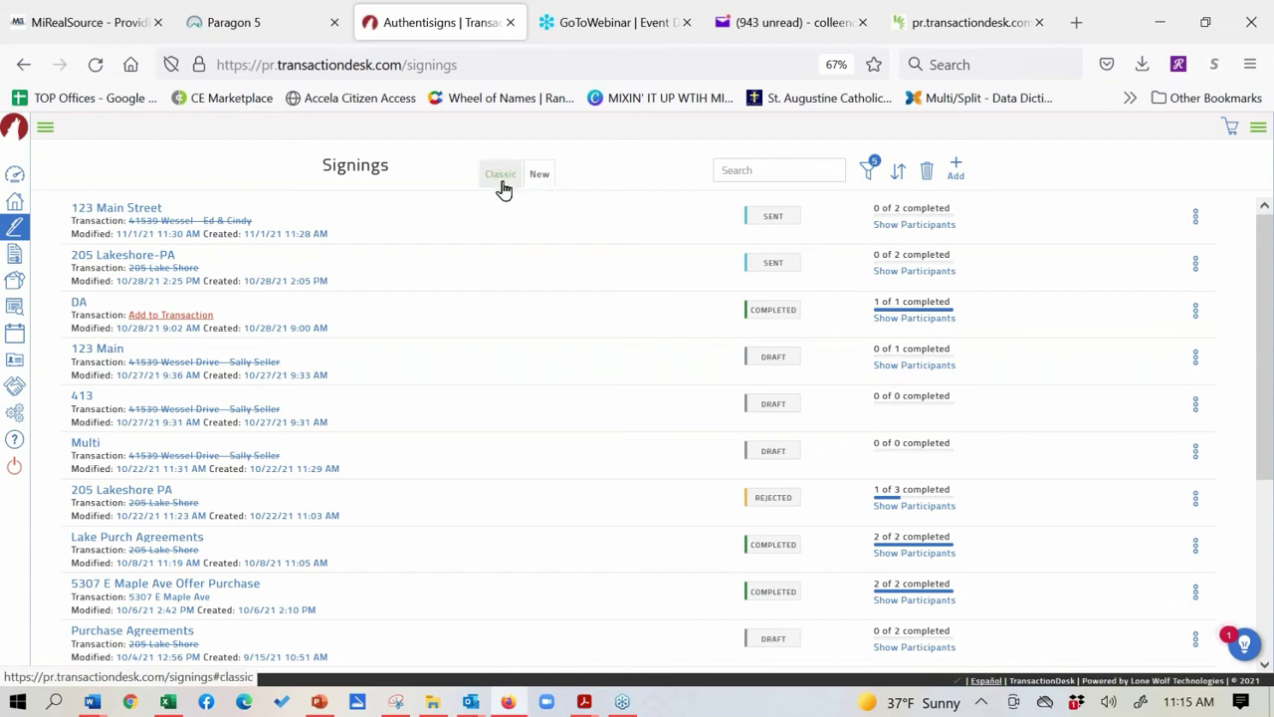
pyautogui.click(501, 175)
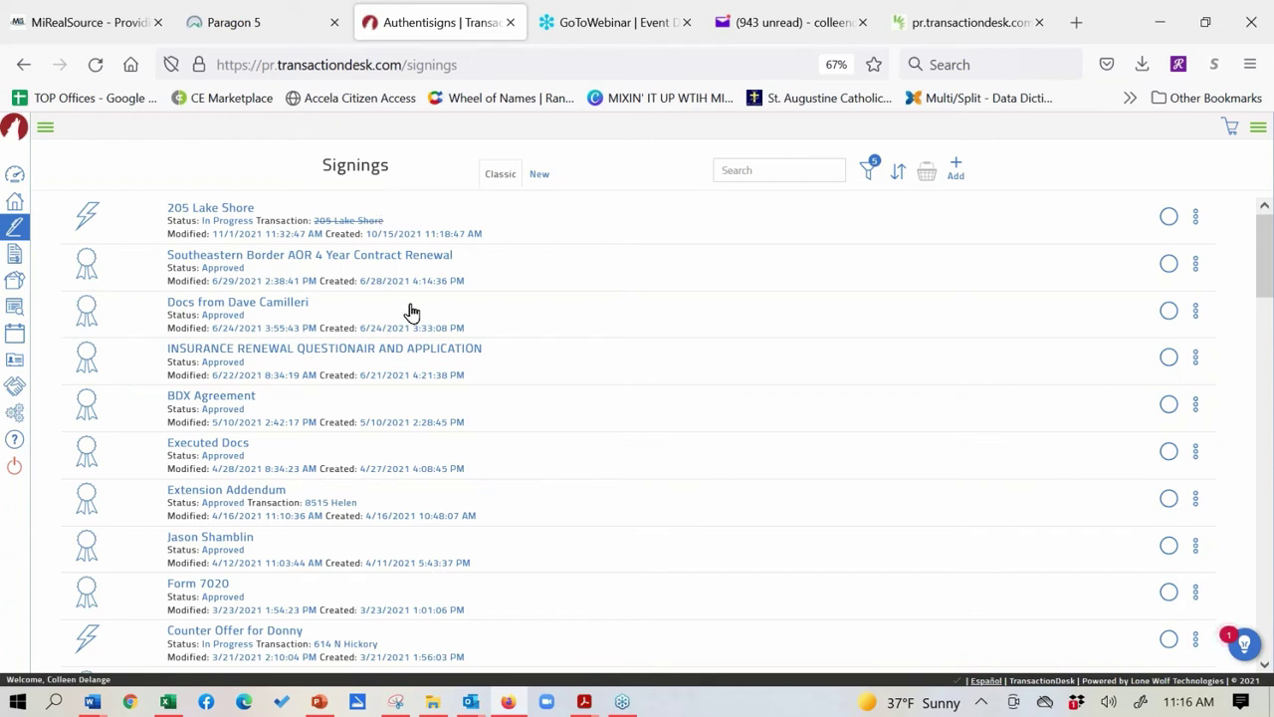
pyautogui.click(541, 174)
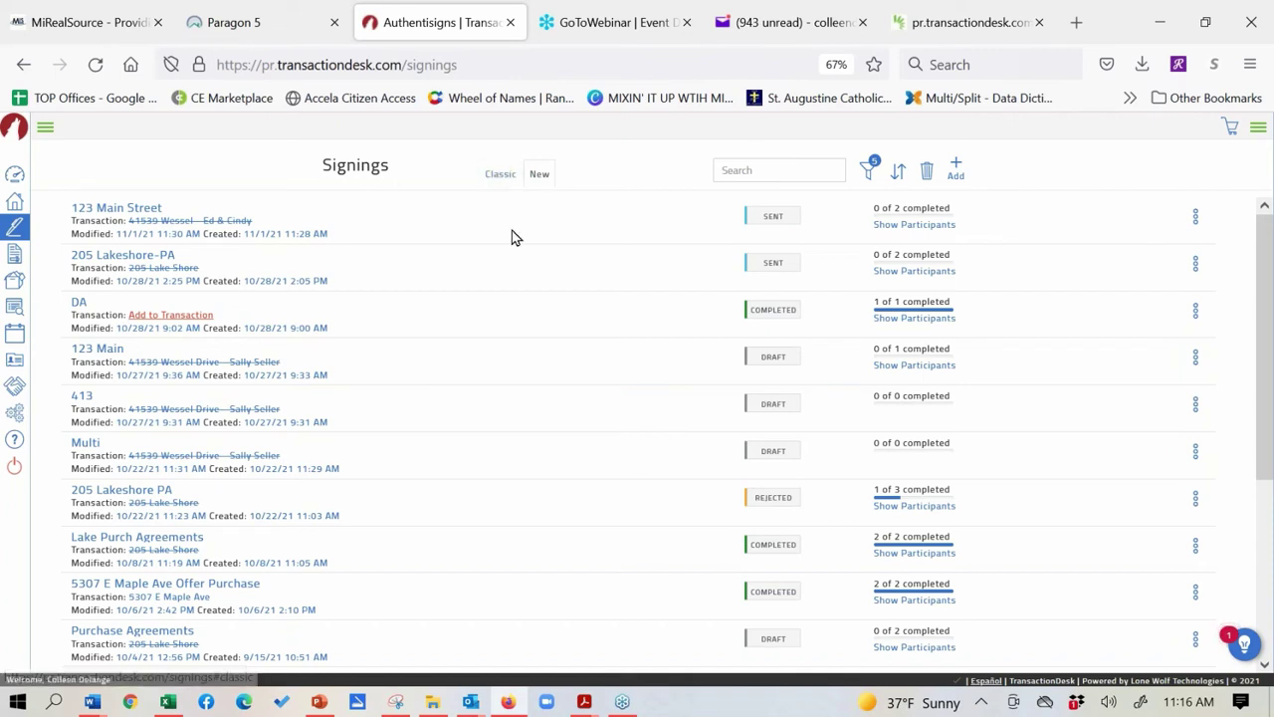
pyautogui.click(488, 173)
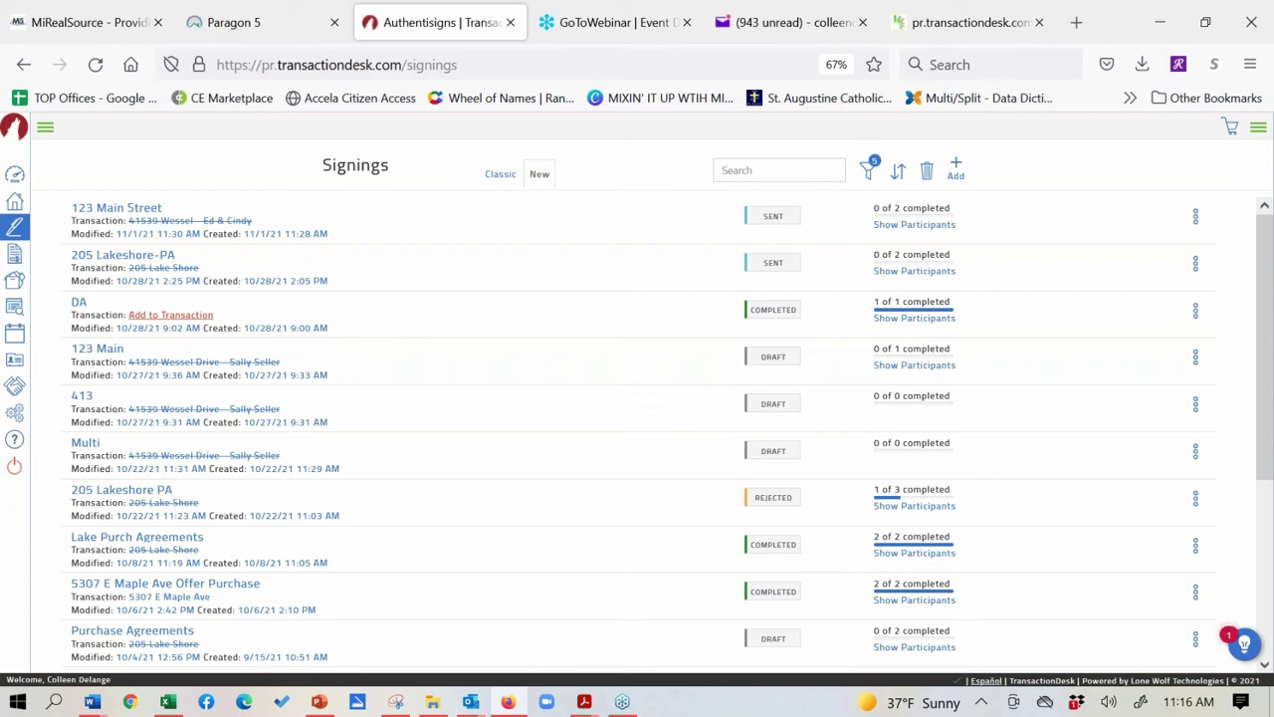
pyautogui.click(956, 167)
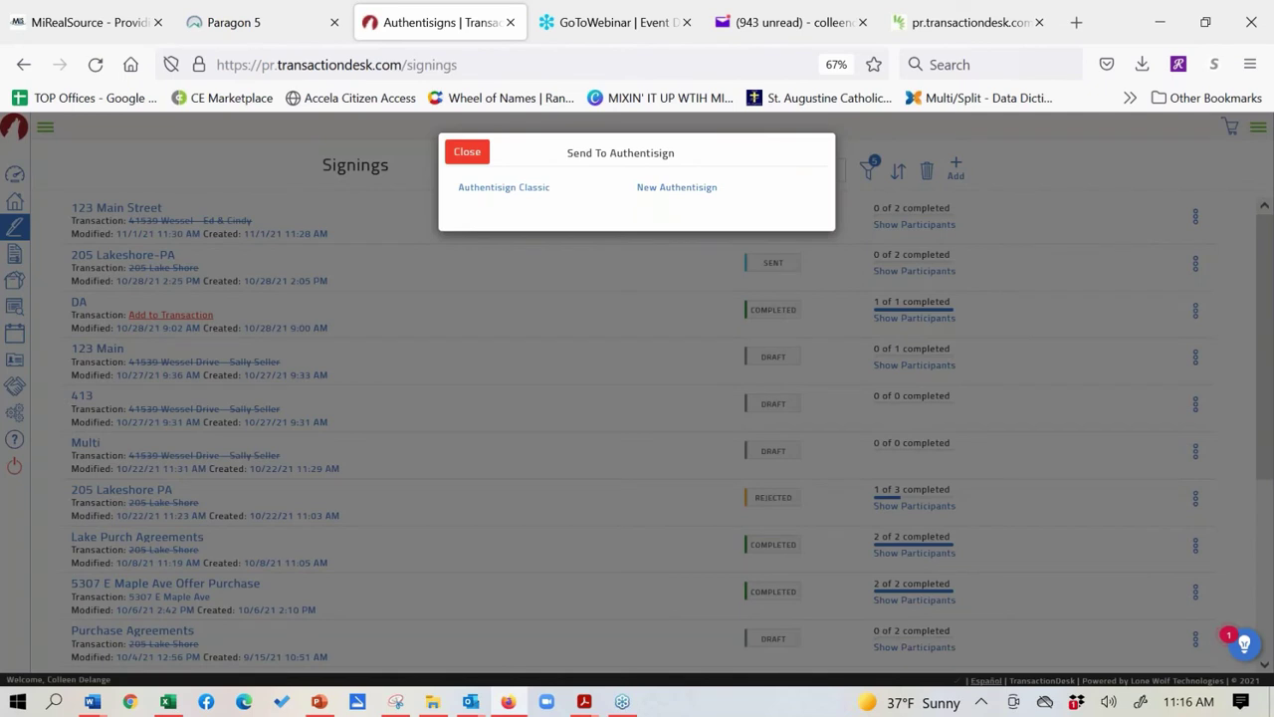
pyautogui.click(695, 189)
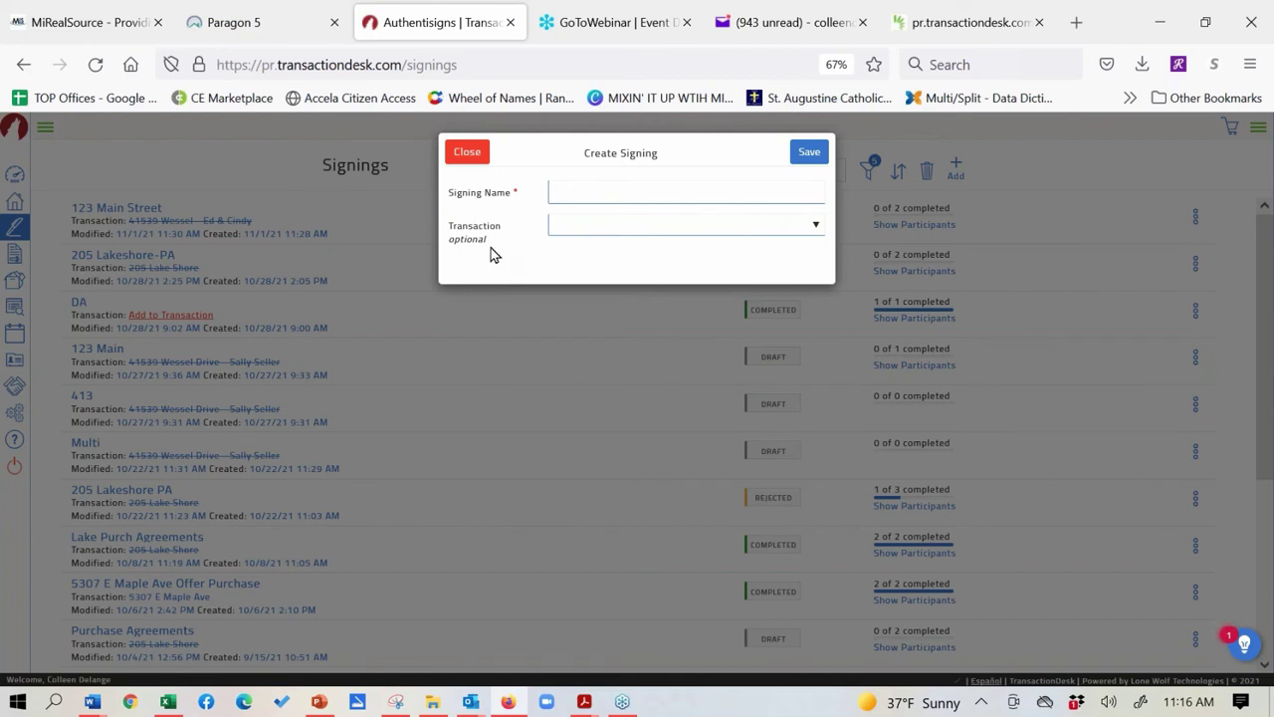
pyautogui.click(643, 228)
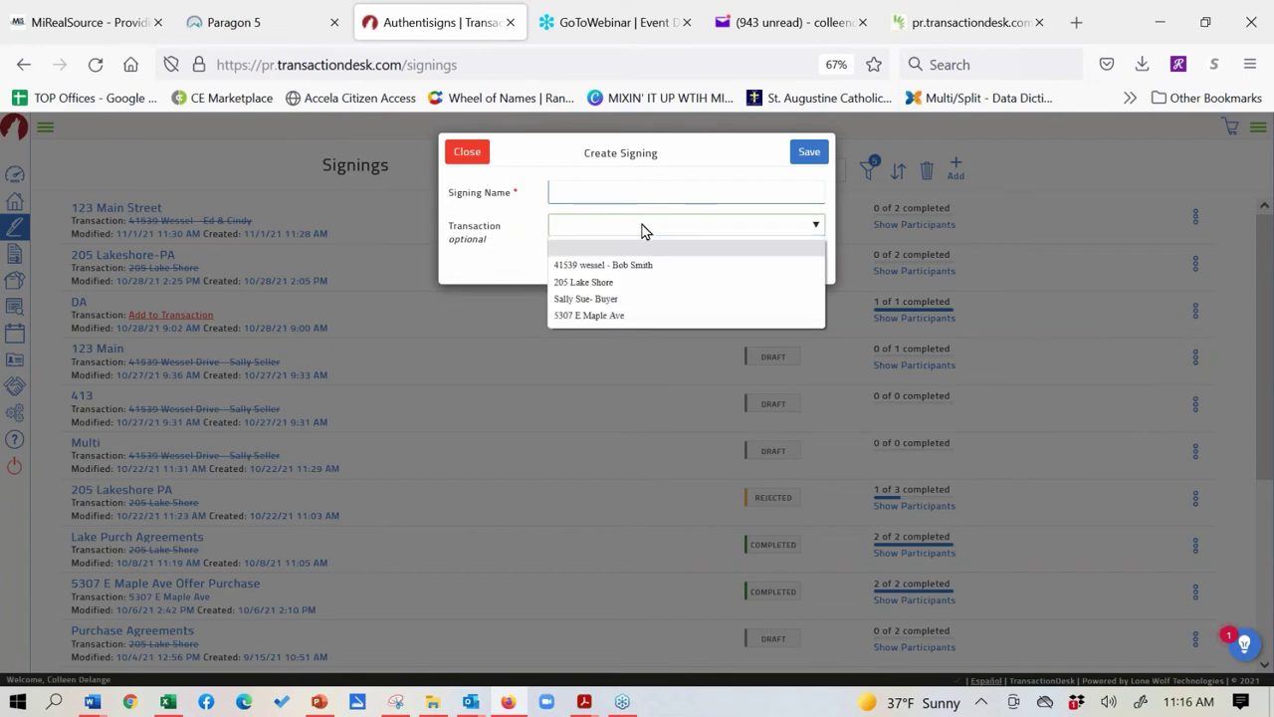
pyautogui.click(633, 284)
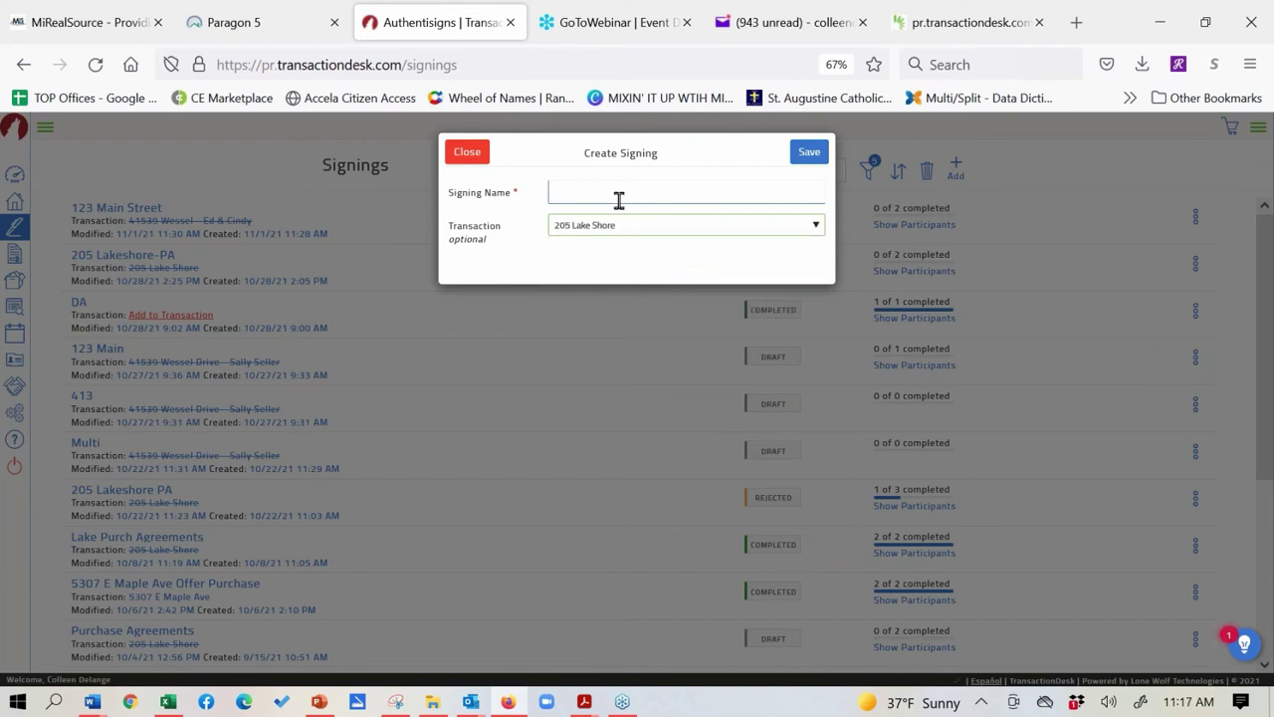
pyautogui.click(618, 200)
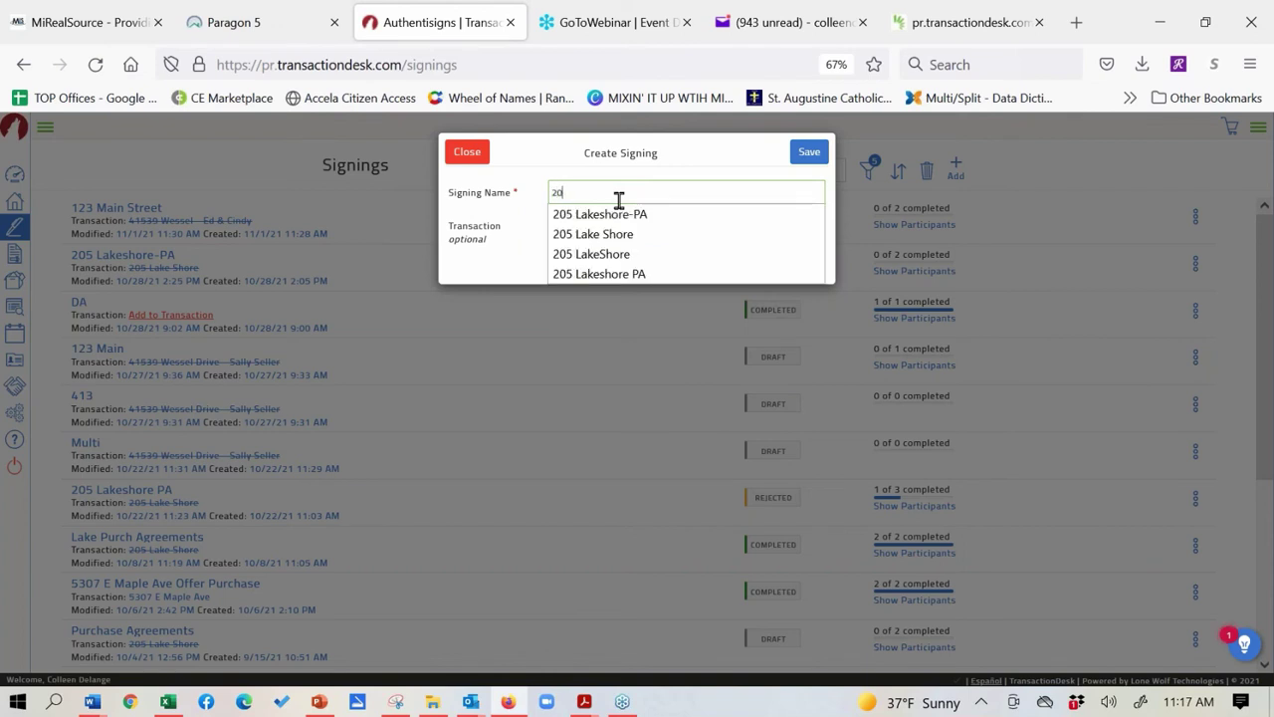
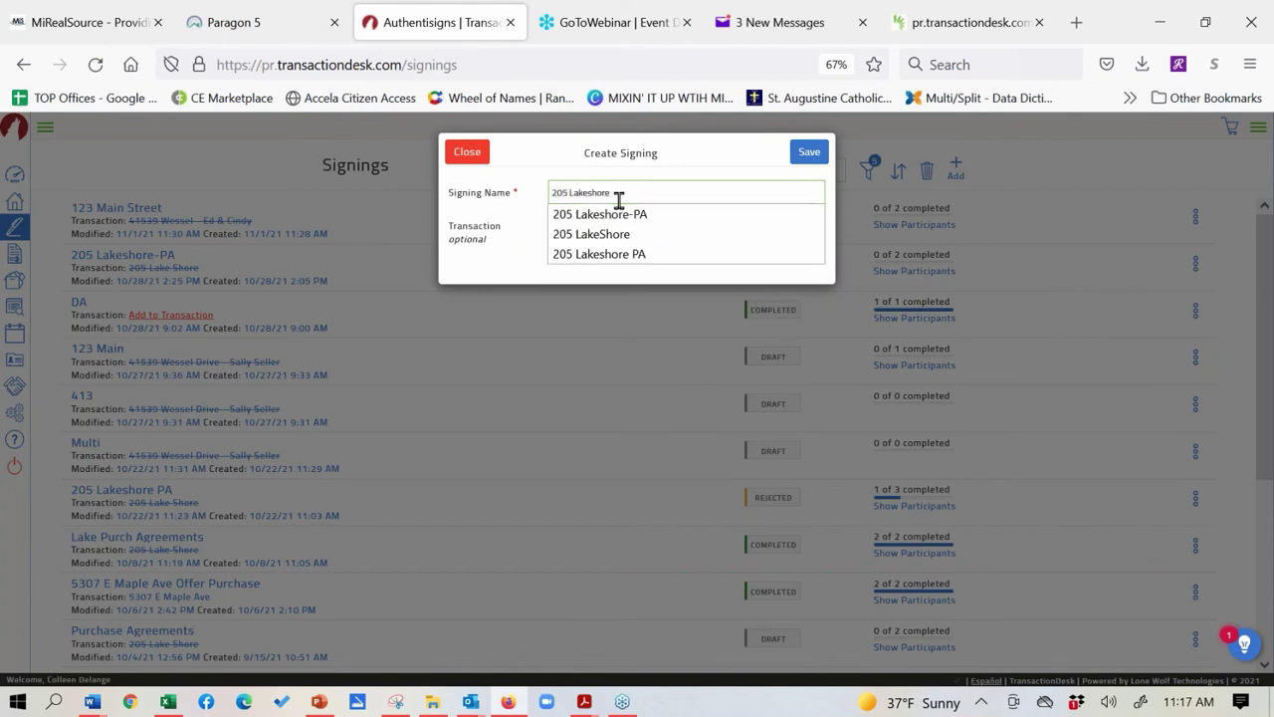
pyautogui.write(' - PA')
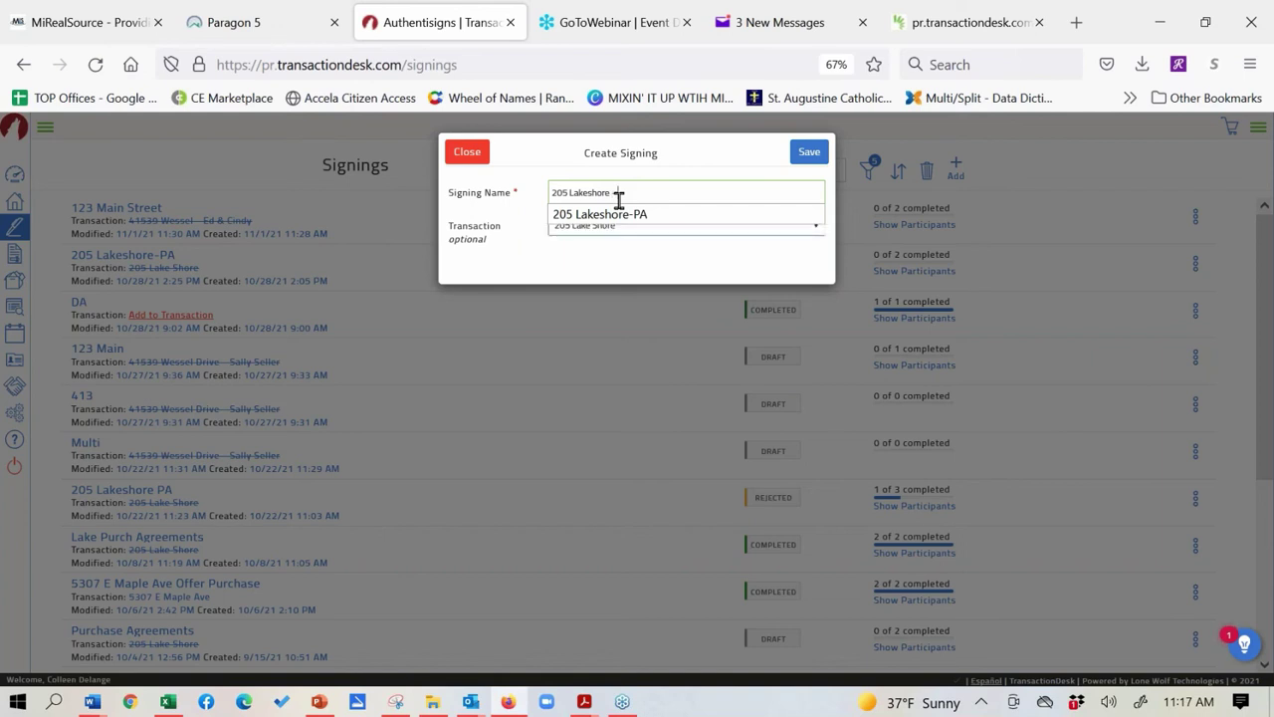
pyautogui.click(749, 221)
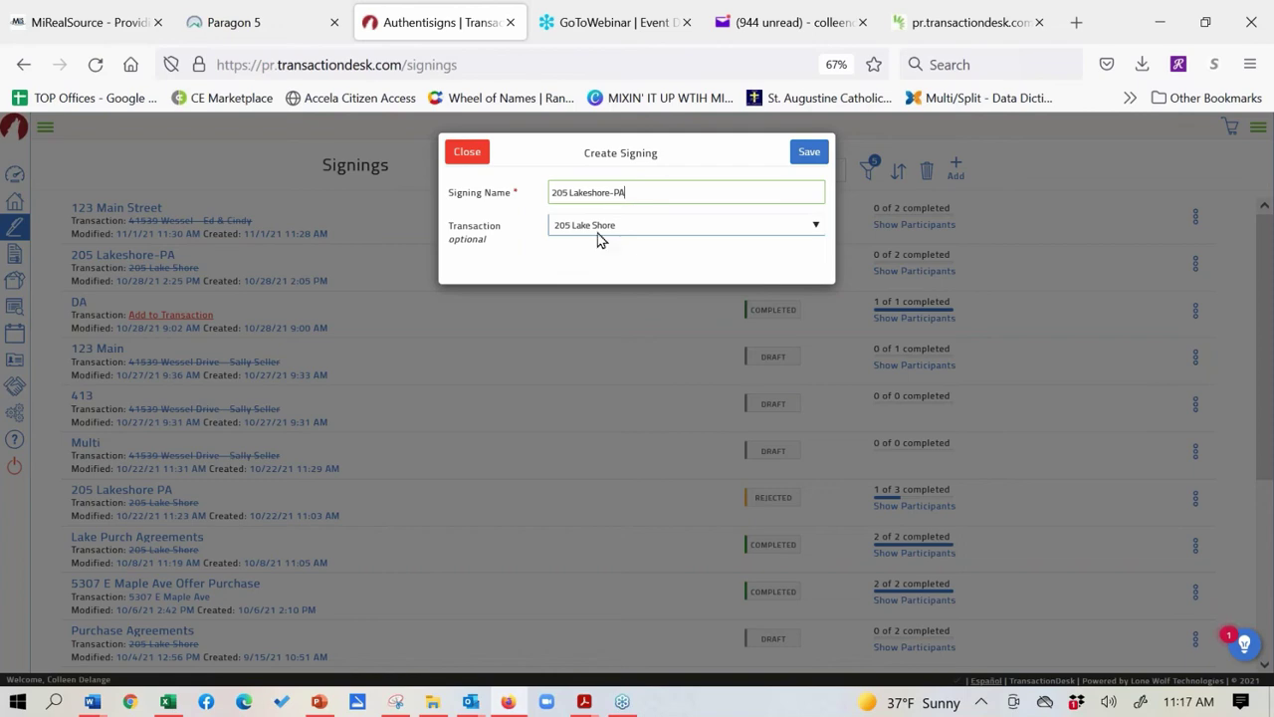
pyautogui.click(811, 154)
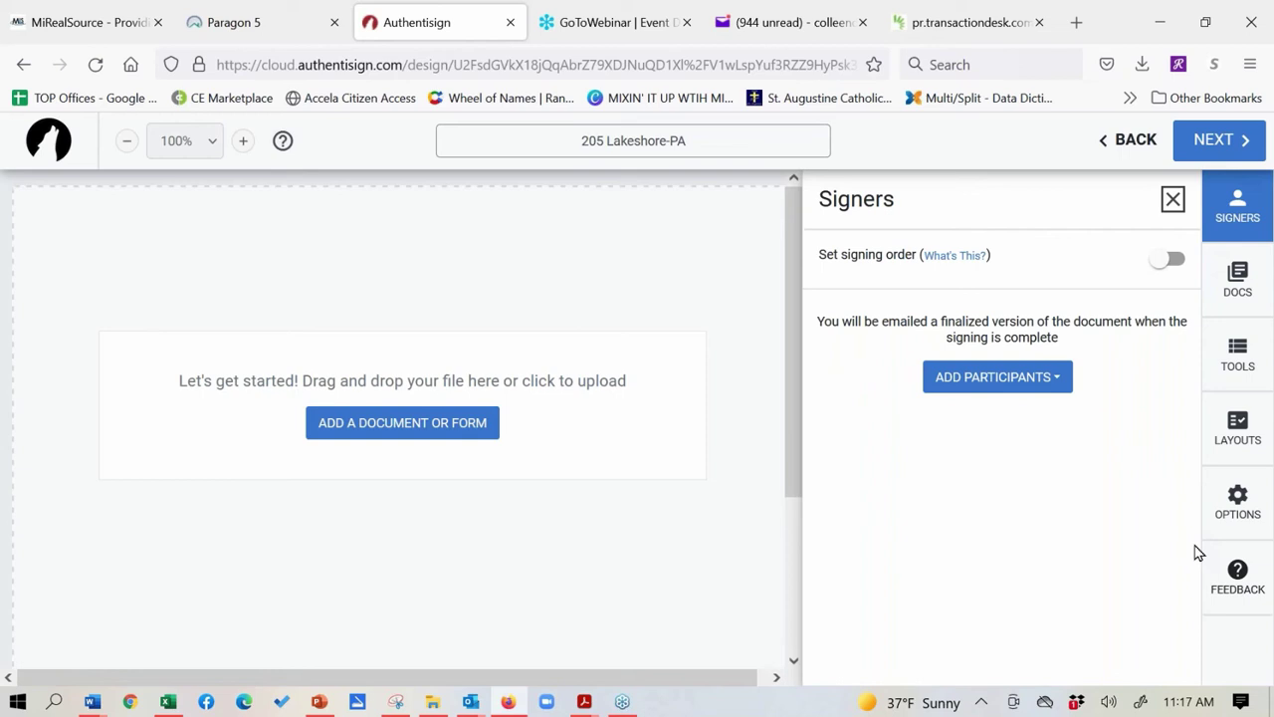
# Step: From the transaction contacts, check the buyer, selling agent and listing agent, and turn on Set signing order
pyautogui.click(1058, 388)
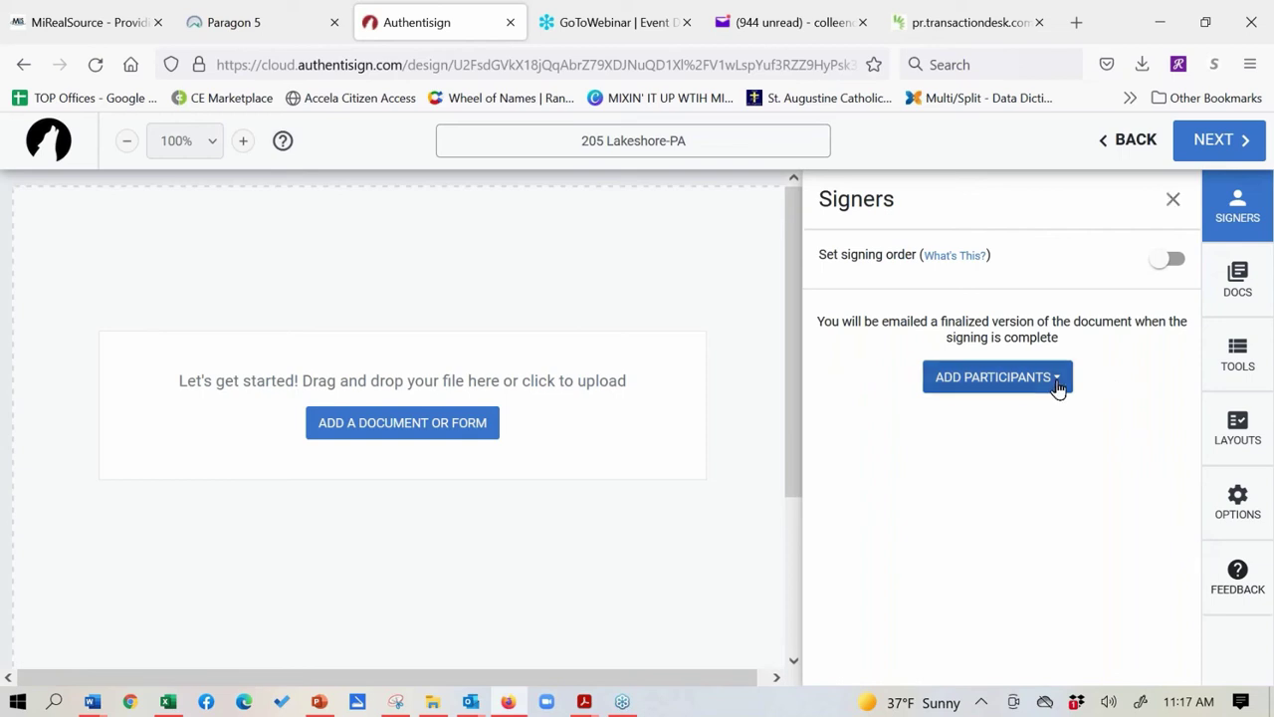
pyautogui.click(1058, 388)
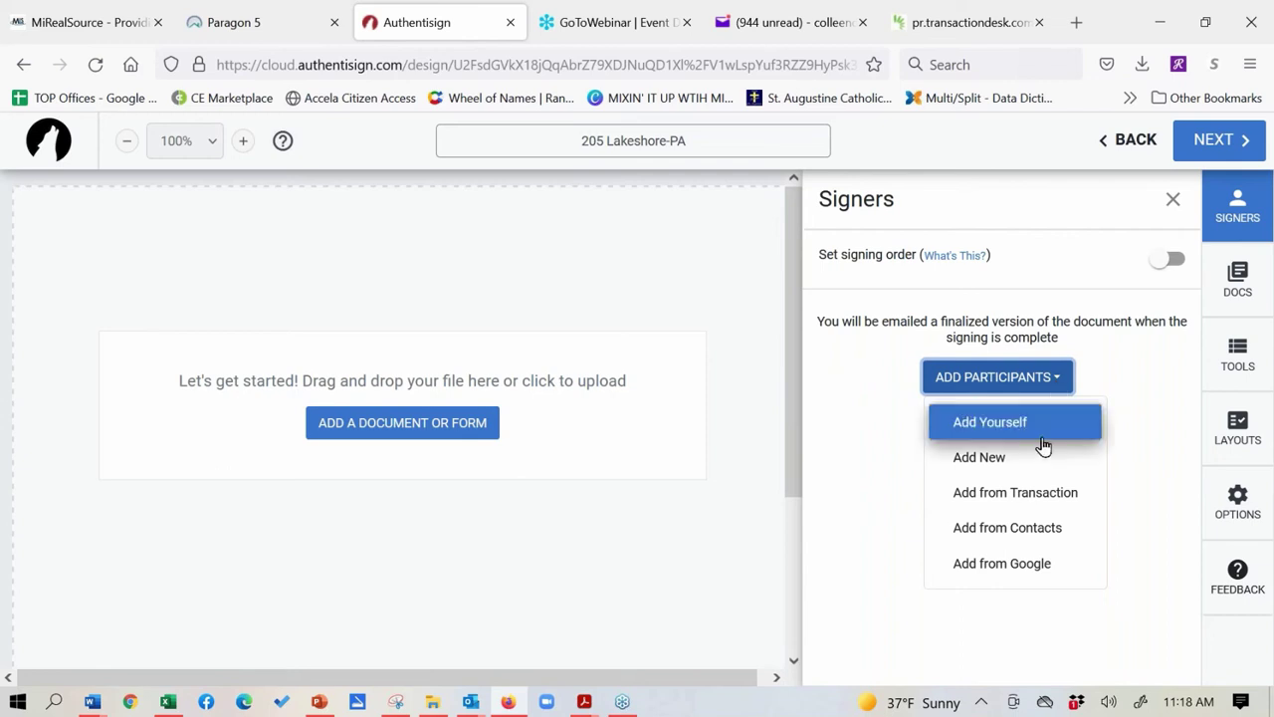
pyautogui.click(1033, 493)
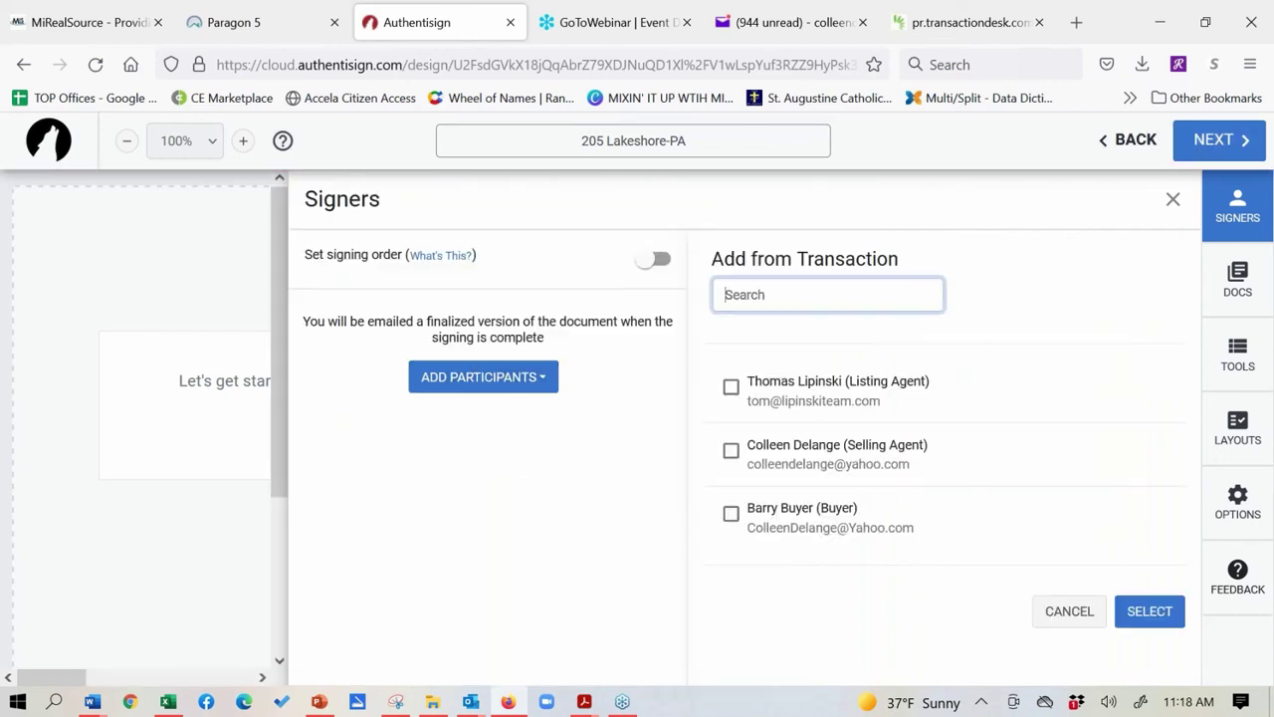
pyautogui.click(732, 516)
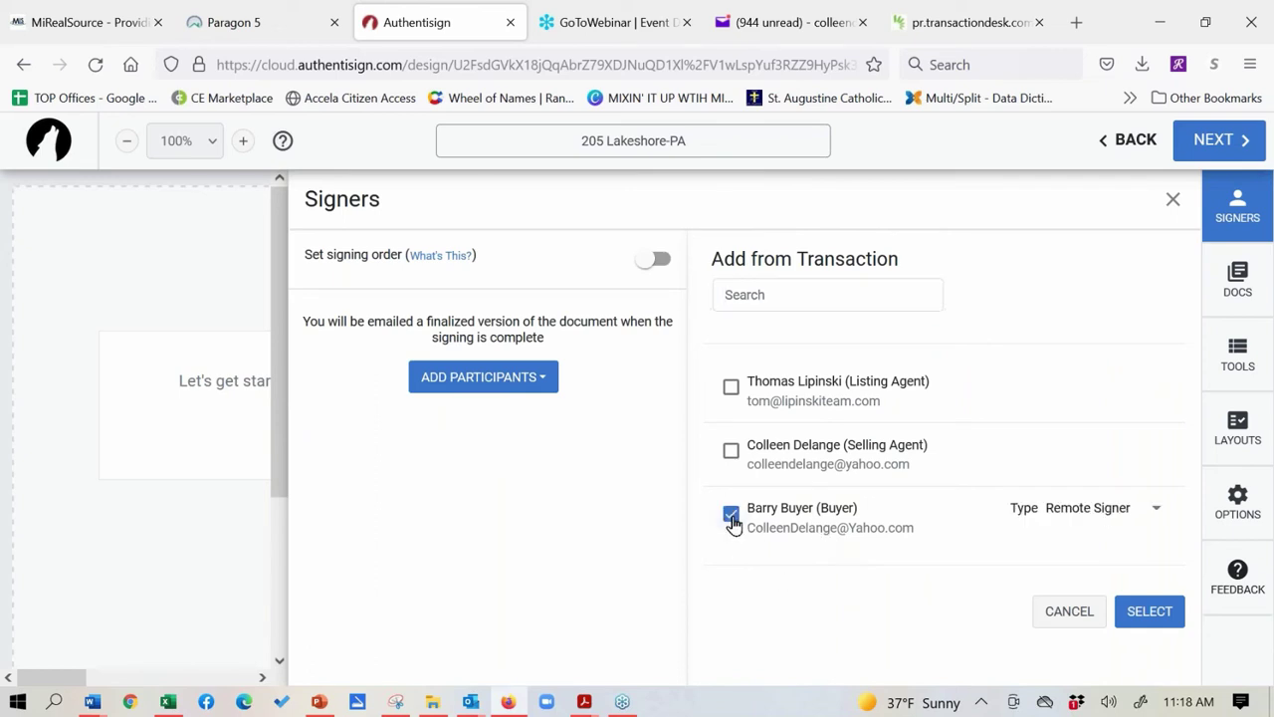
pyautogui.click(732, 453)
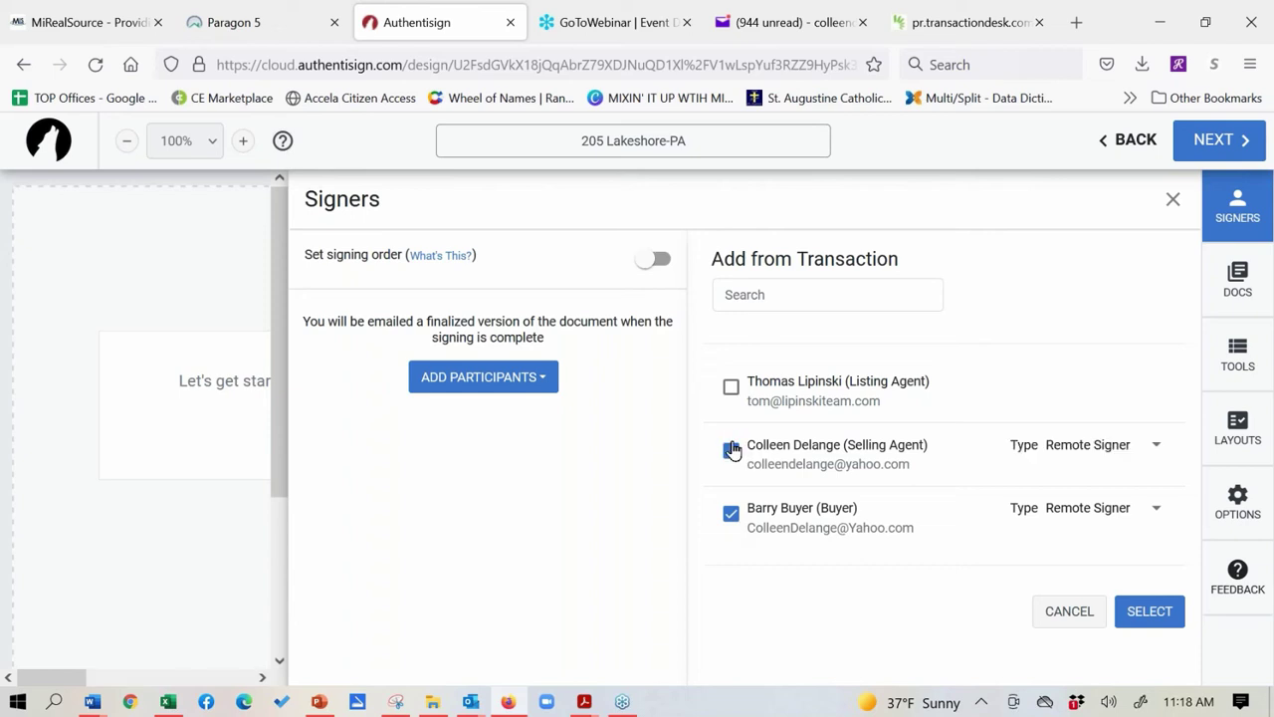
pyautogui.click(732, 388)
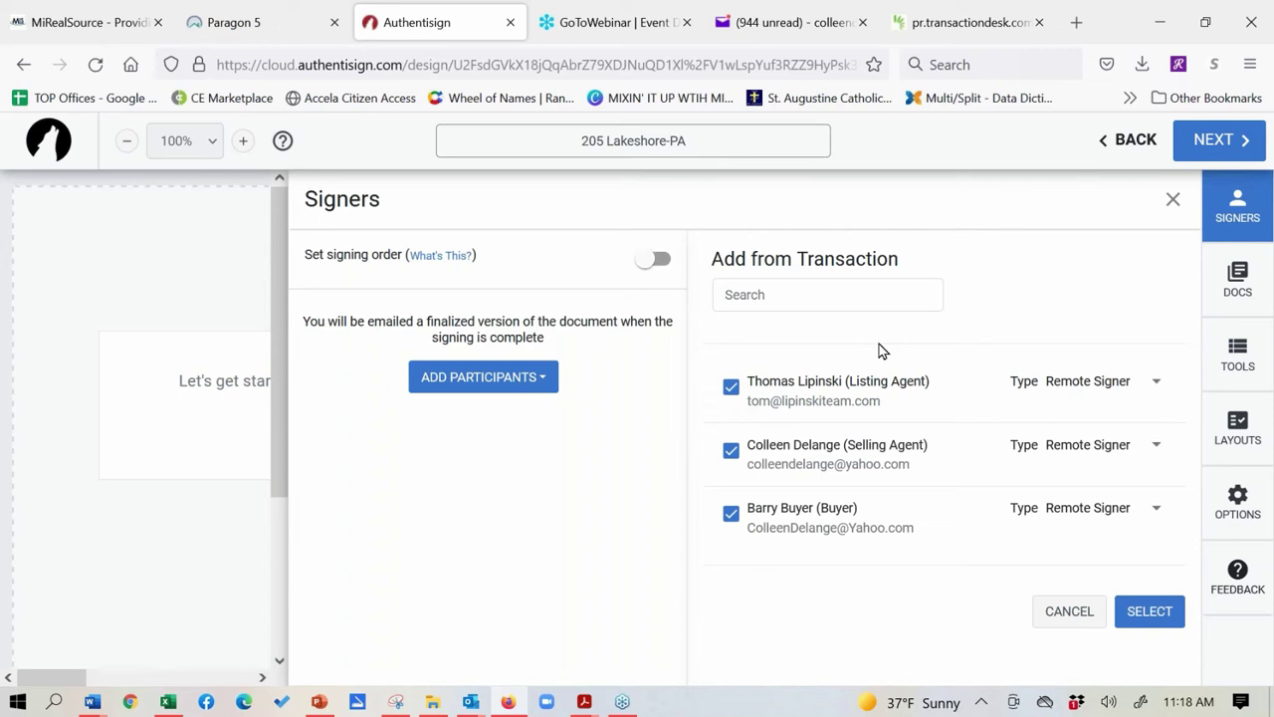
pyautogui.click(732, 389)
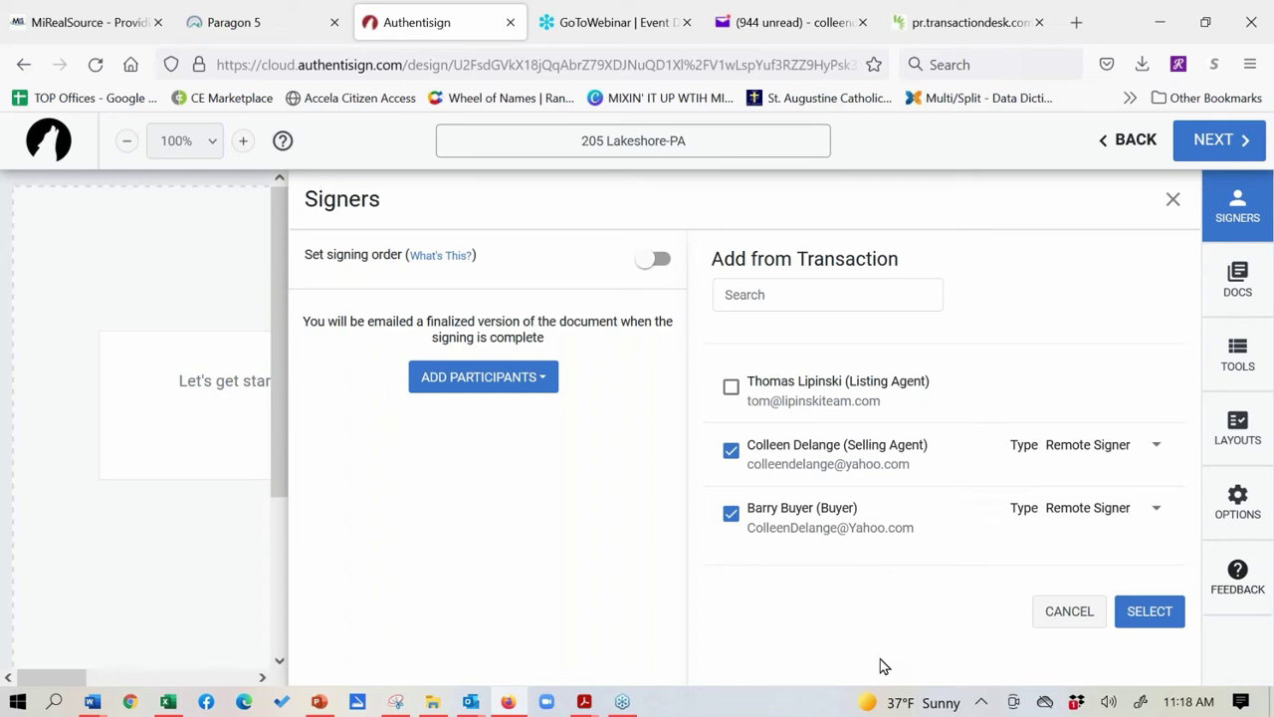
pyautogui.click(732, 388)
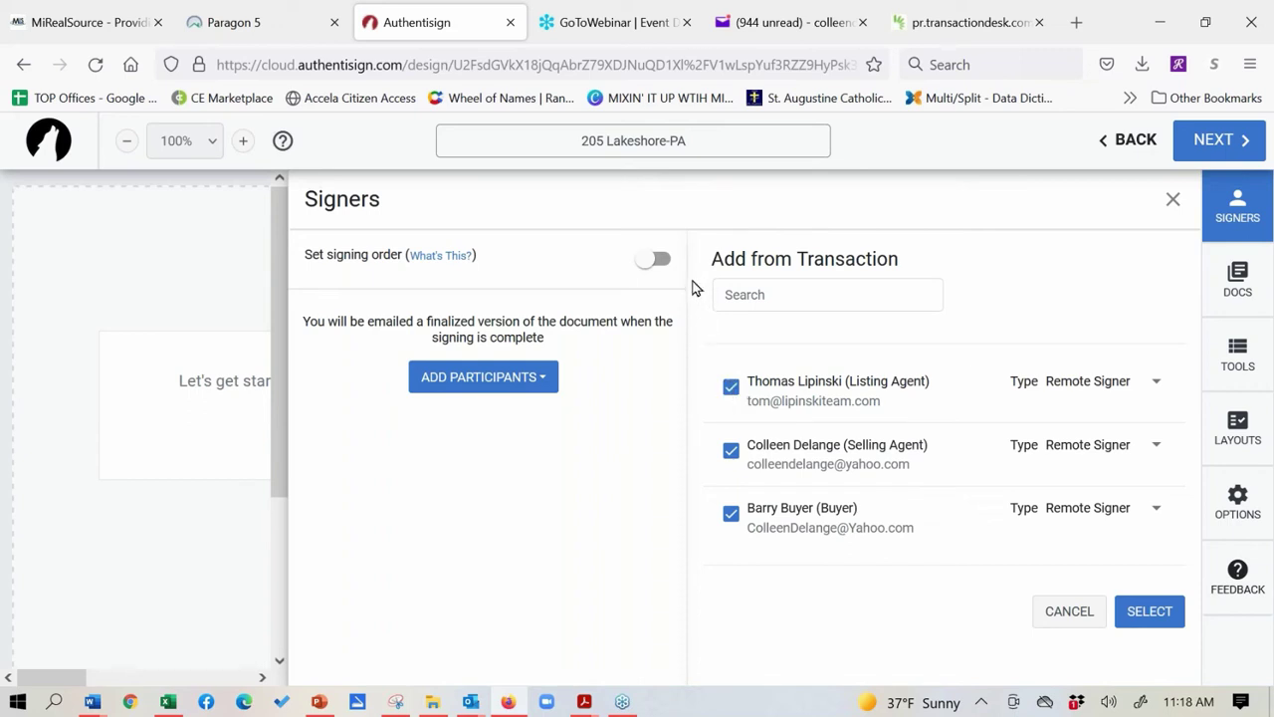
pyautogui.click(649, 259)
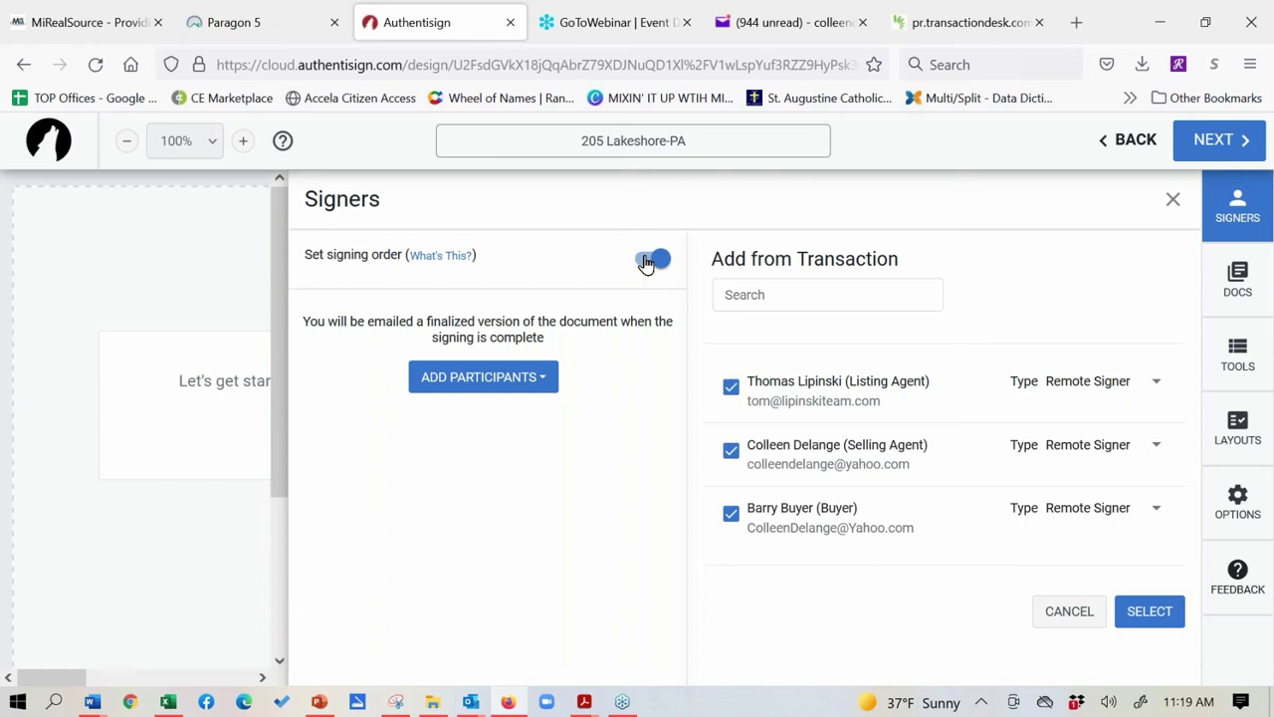
pyautogui.click(733, 390)
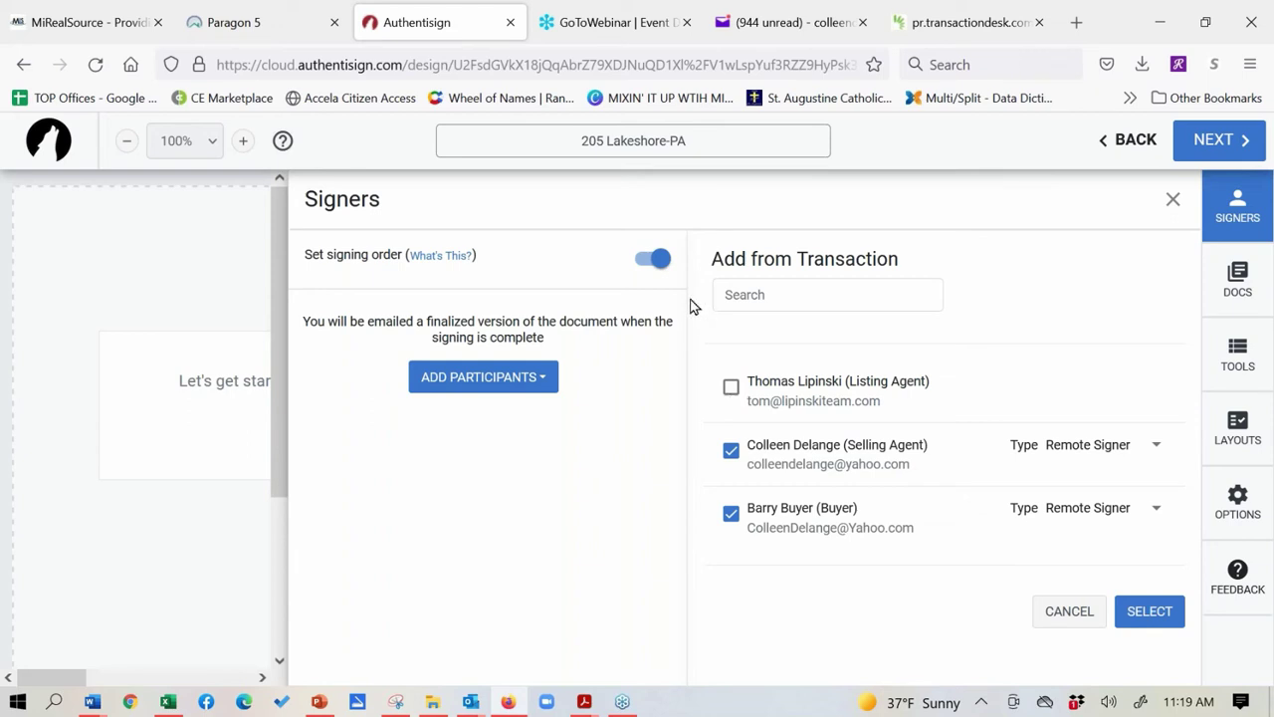
pyautogui.click(665, 259)
pyautogui.click(645, 263)
pyautogui.click(732, 389)
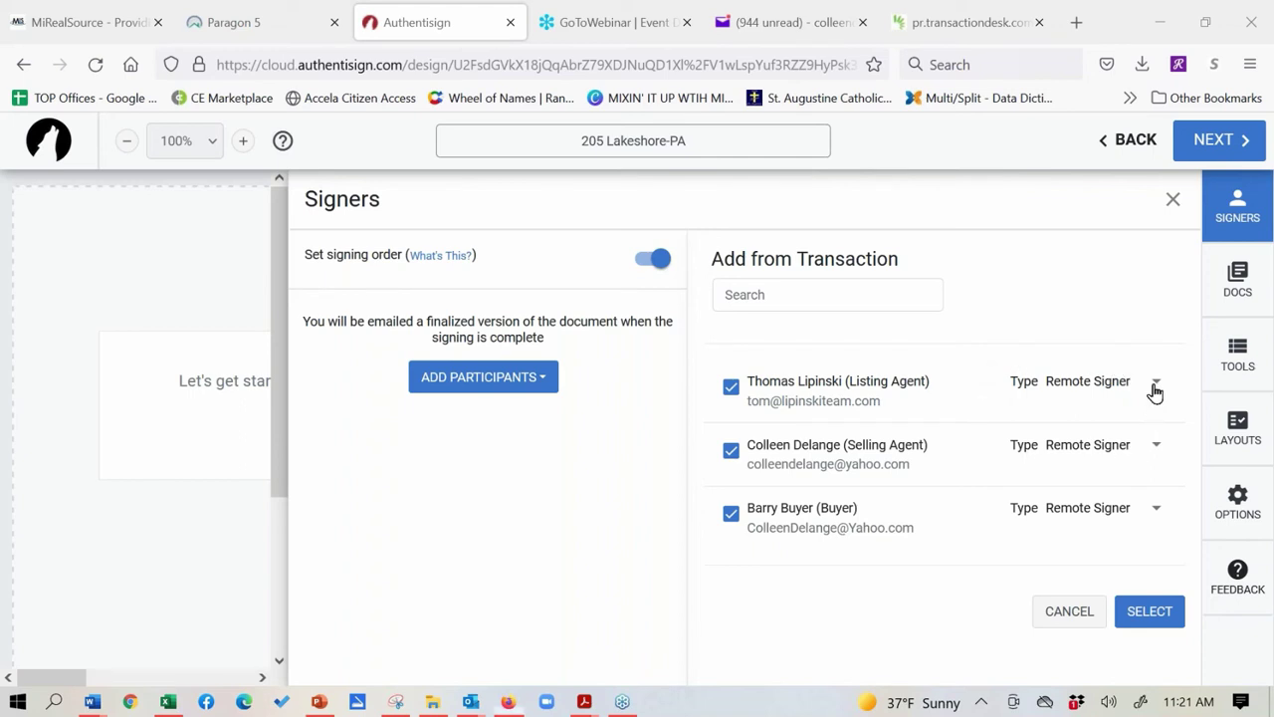
# Step: Show the Remote Signer, Reviewer and CC type choices on the listing agent's row
pyautogui.click(1155, 388)
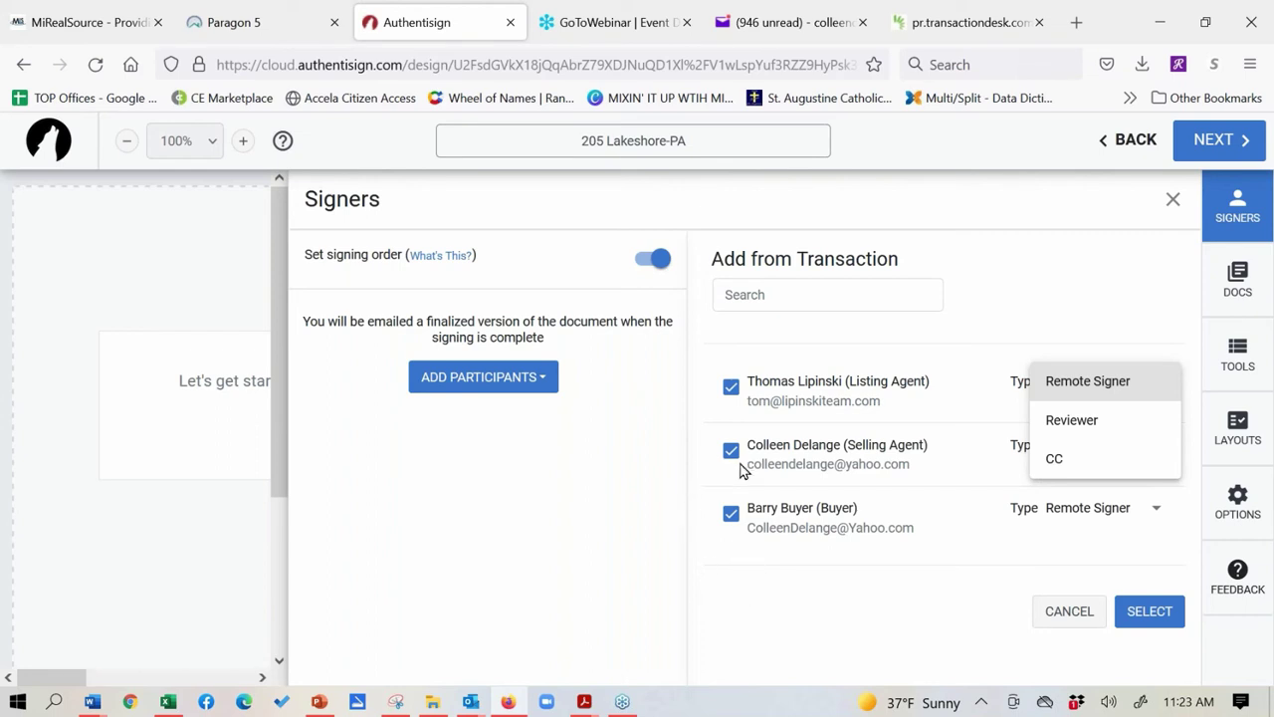
# Step: Uncheck the listing agent, keep the buyer as Remote Signer, and add the selling agent and buyer
pyautogui.click(735, 395)
pyautogui.click(731, 388)
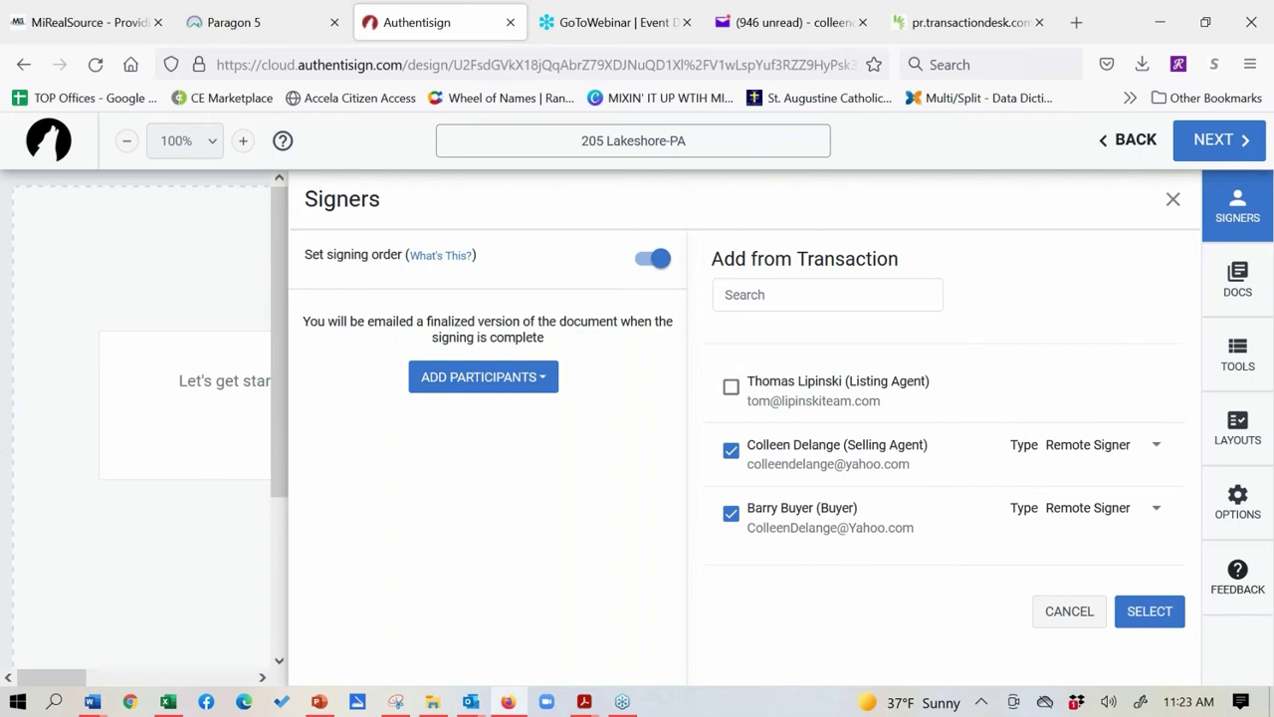
pyautogui.click(1157, 512)
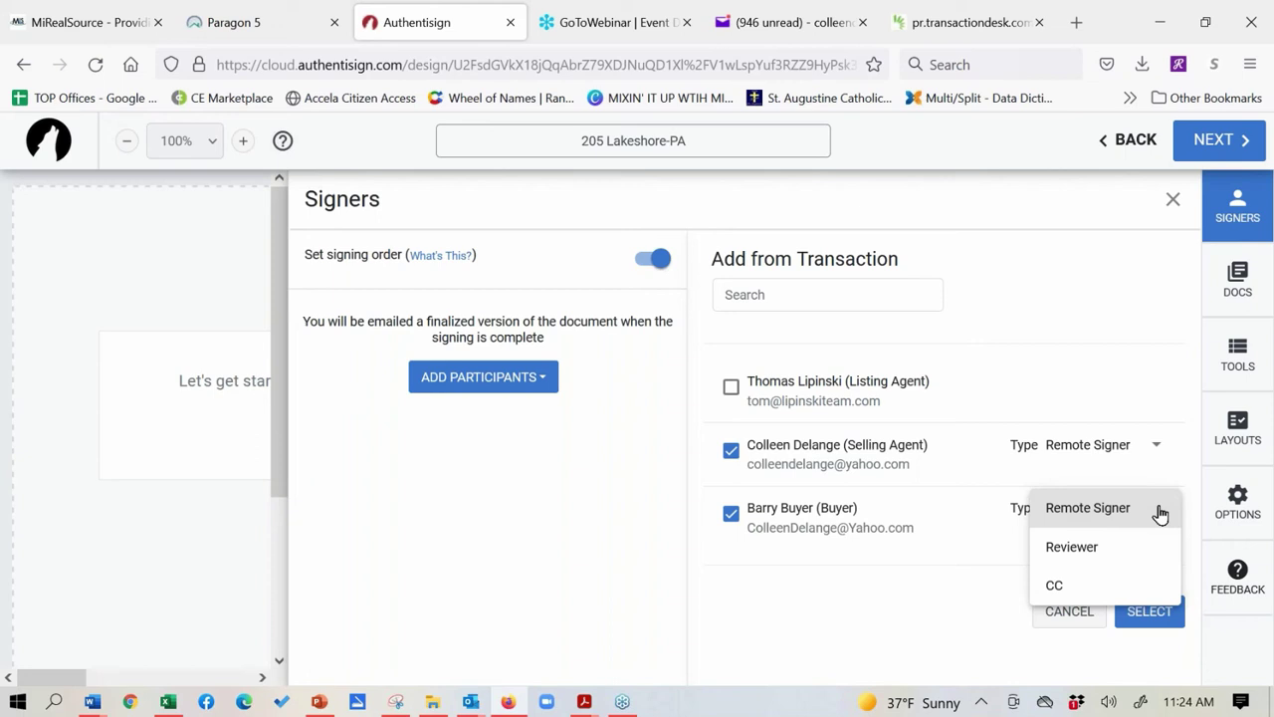
pyautogui.click(1141, 405)
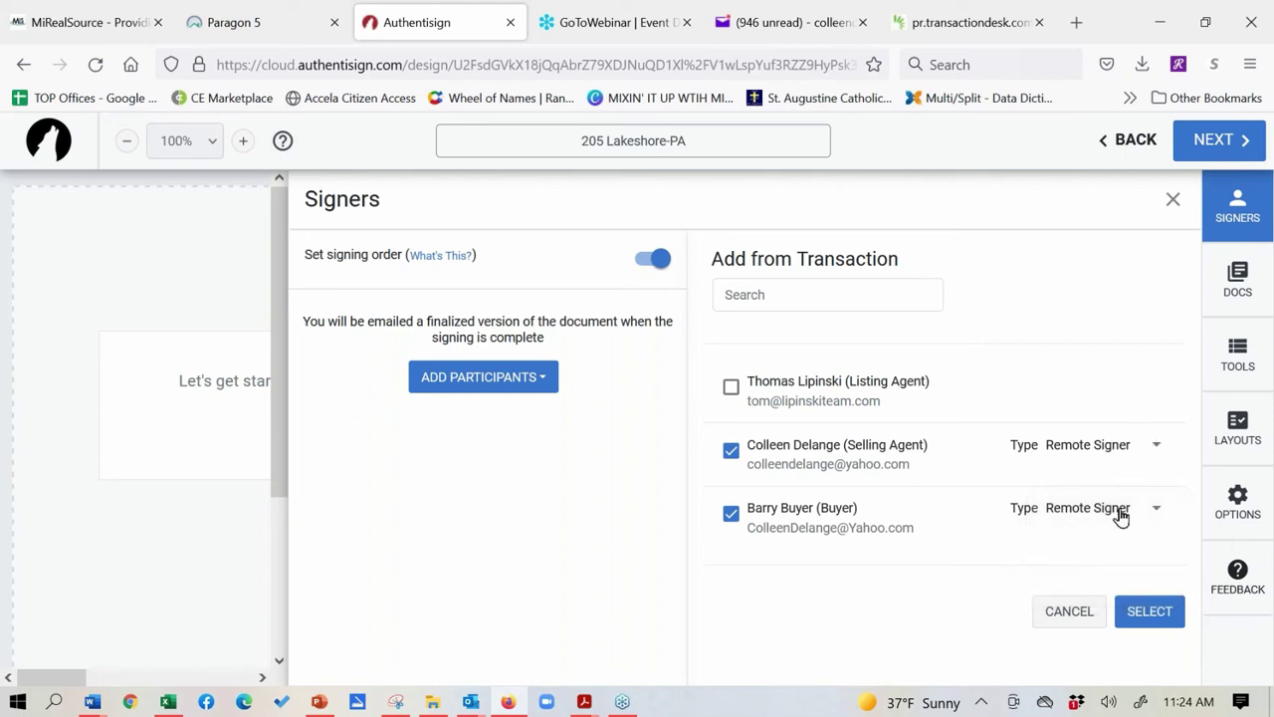
pyautogui.click(1158, 616)
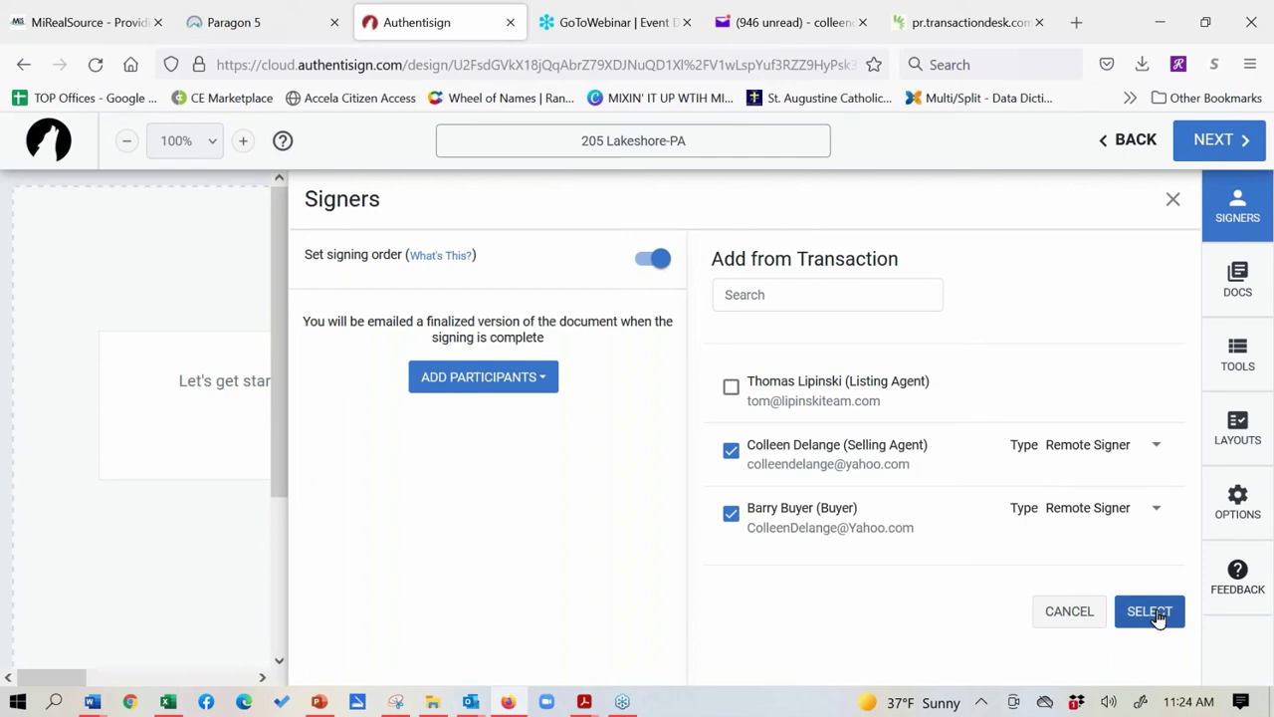
pyautogui.click(1152, 614)
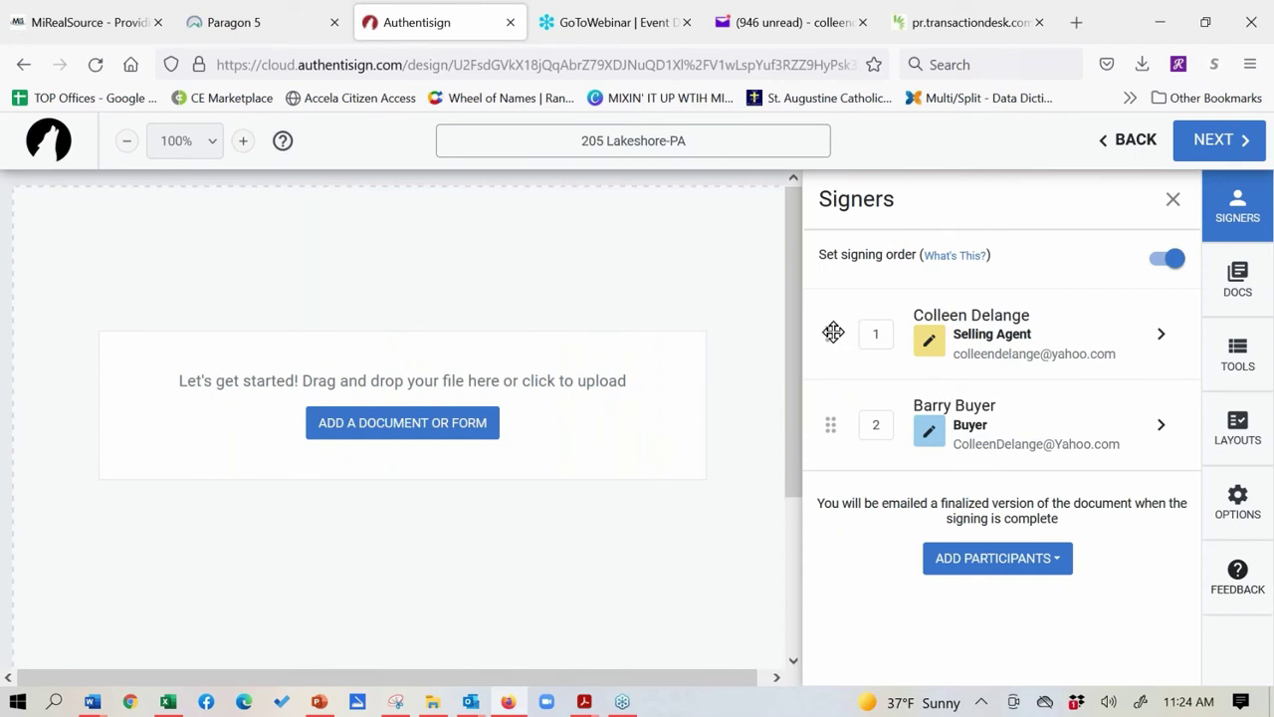
# Step: Drag the buyer above the selling agent so the buyer signs first
pyautogui.moveTo(833, 333)
pyautogui.mouseDown()
pyautogui.moveTo(833, 418)
pyautogui.moveTo(832, 312)
pyautogui.moveTo(845, 350)
pyautogui.moveTo(842, 414)
pyautogui.moveTo(830, 308)
pyautogui.moveTo(834, 329)
pyautogui.mouseUp()
pyautogui.moveTo(833, 330); pyautogui.dragTo(835, 331)
pyautogui.moveTo(834, 417); pyautogui.dragTo(843, 328)
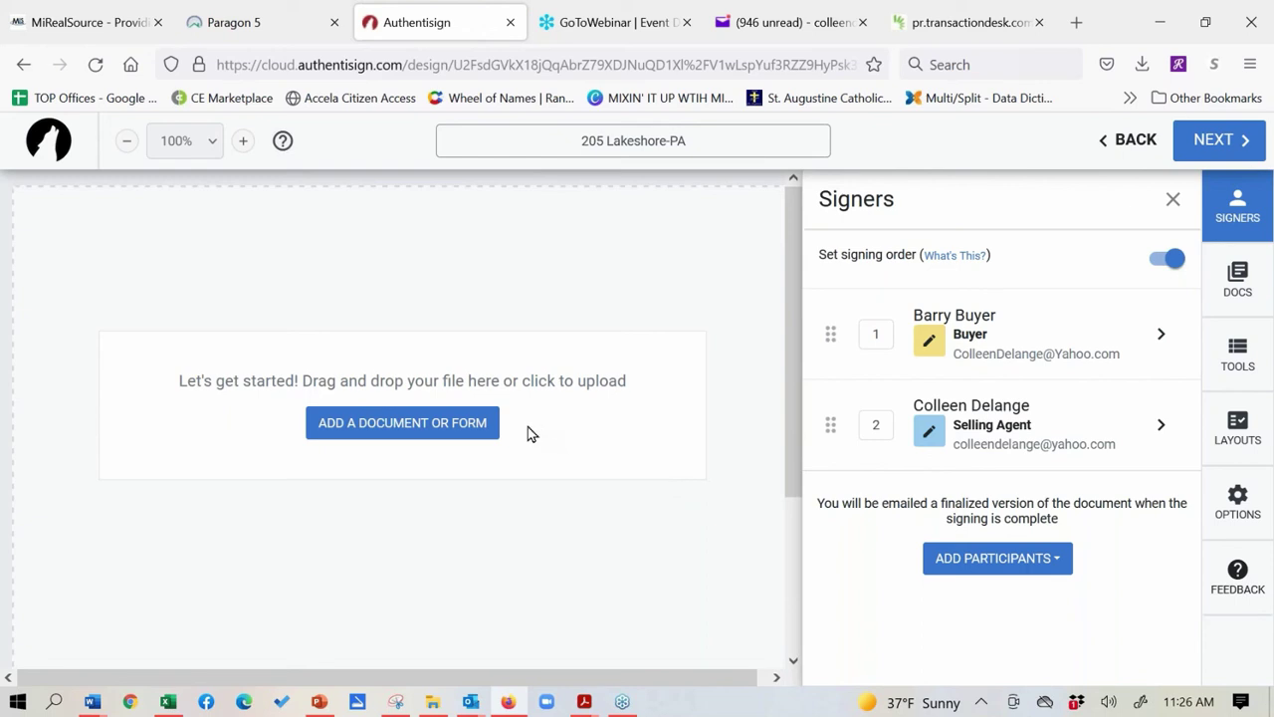
# Step: Add the agency relationships disclosure, Purchase Agreement (Rev. 04/19) and Exclusive Buyer Agency Agreement forms
pyautogui.click(472, 428)
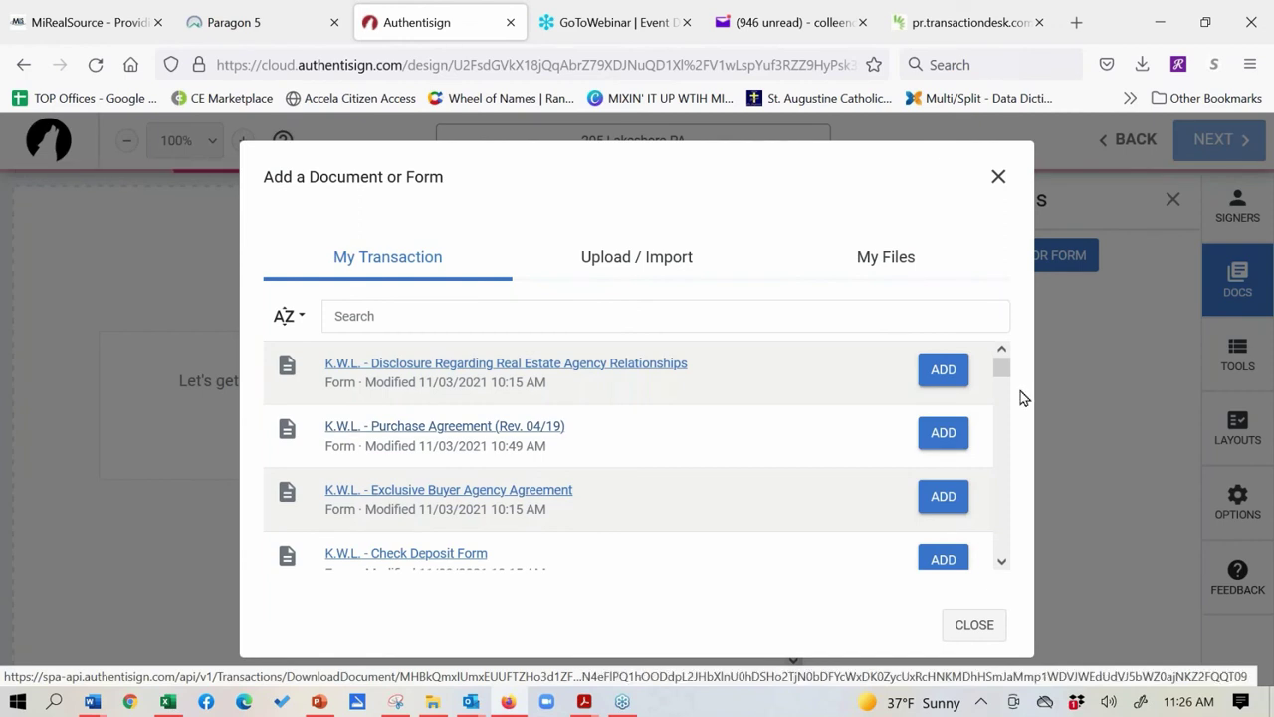
pyautogui.rightClick(950, 371)
pyautogui.click(941, 378)
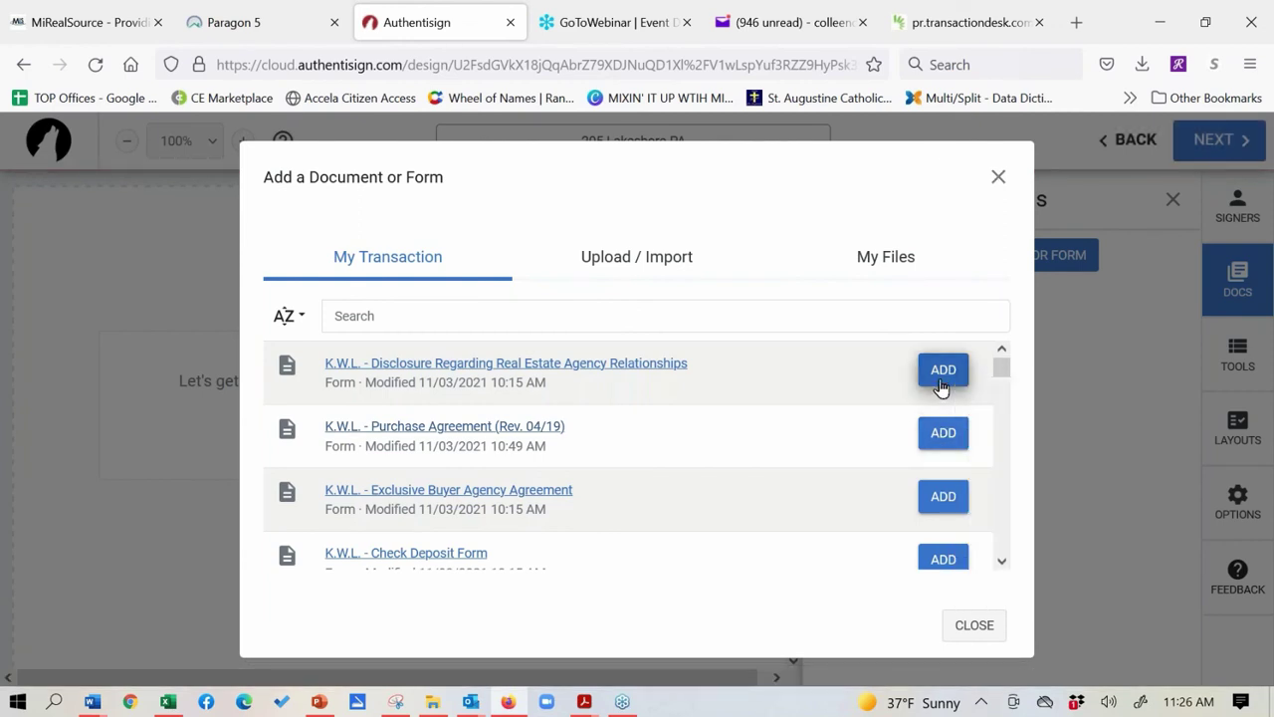
pyautogui.click(942, 376)
pyautogui.click(935, 435)
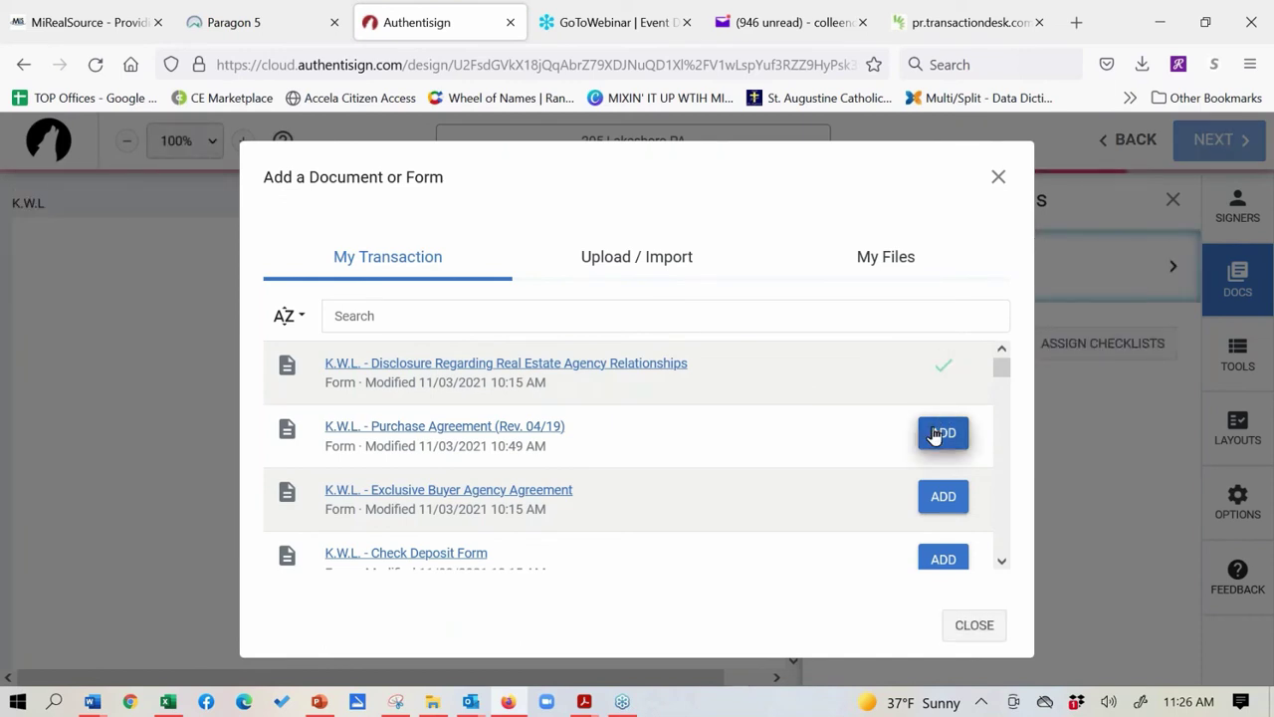
pyautogui.click(936, 503)
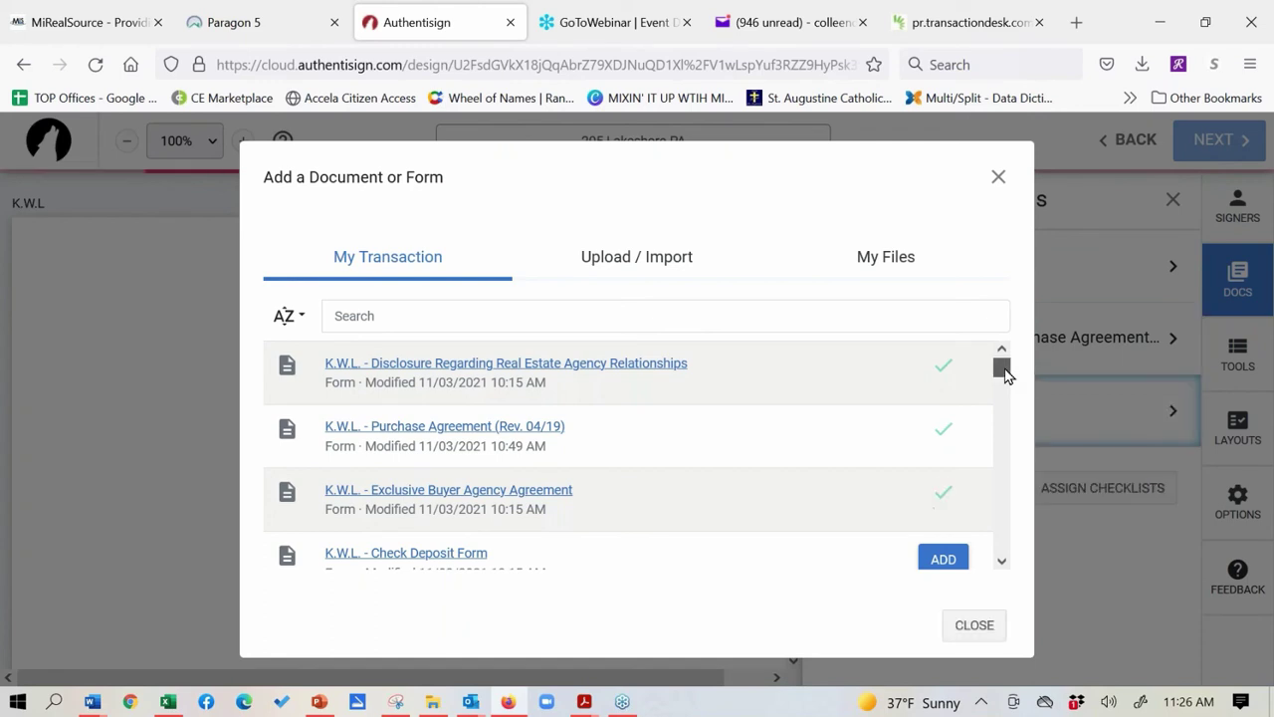
pyautogui.moveTo(1006, 375); pyautogui.dragTo(1030, 545)
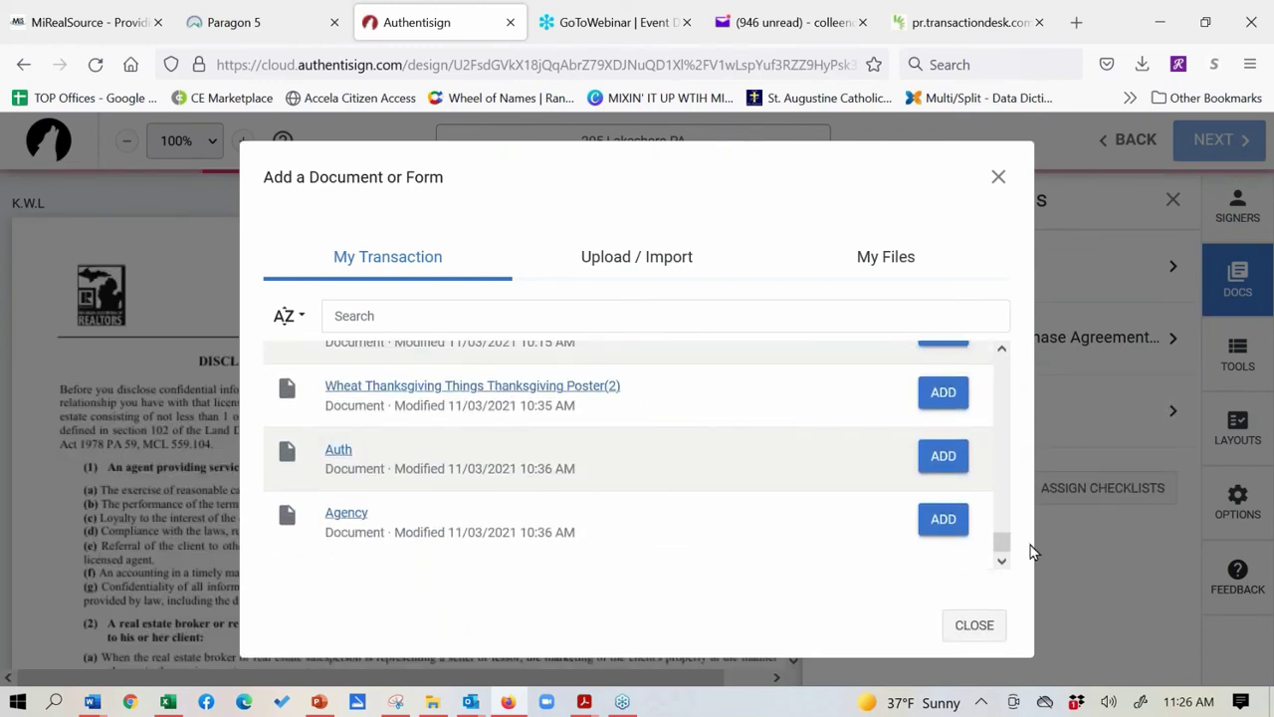
pyautogui.click(1002, 351)
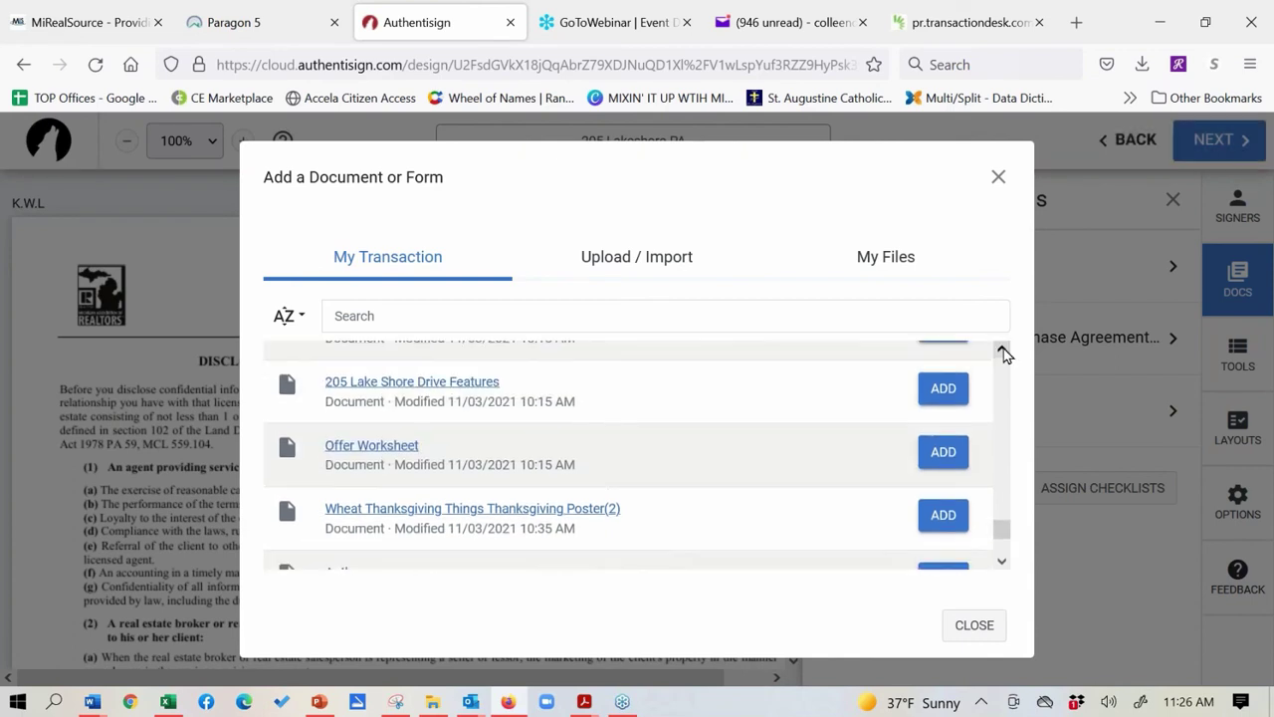
pyautogui.click(1003, 352)
pyautogui.click(1003, 352)
pyautogui.click(1002, 351)
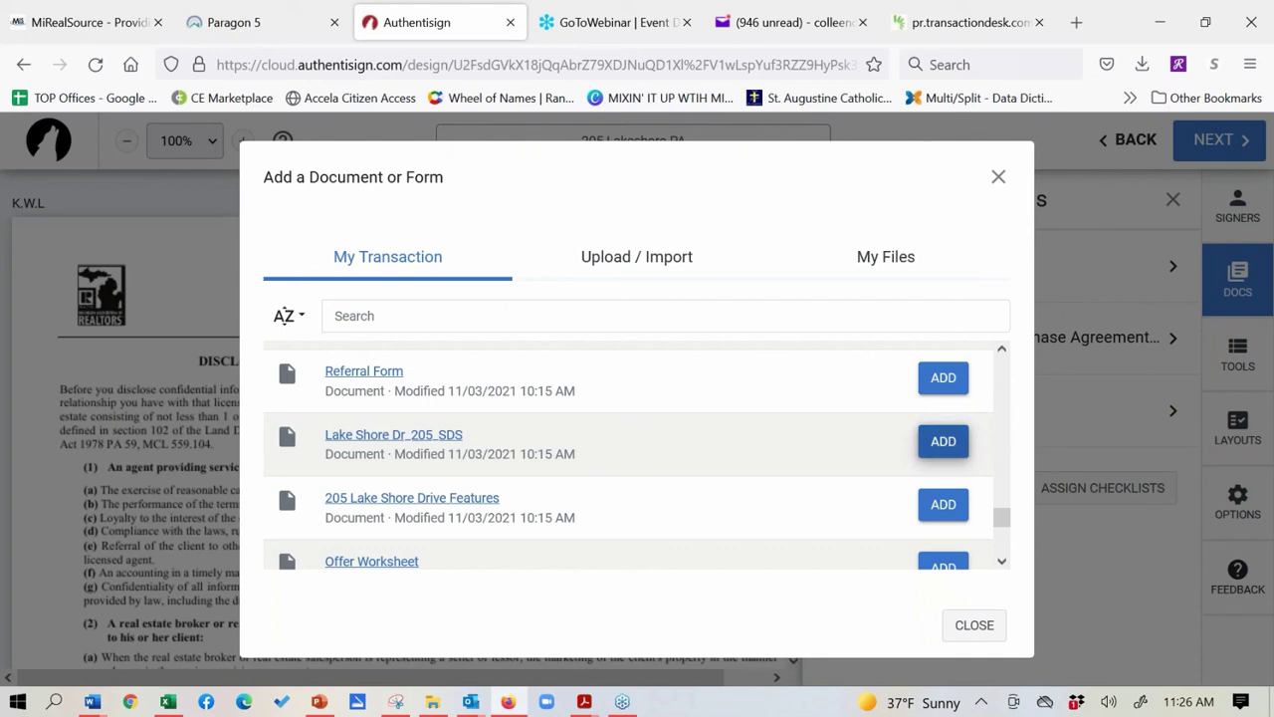
pyautogui.click(951, 449)
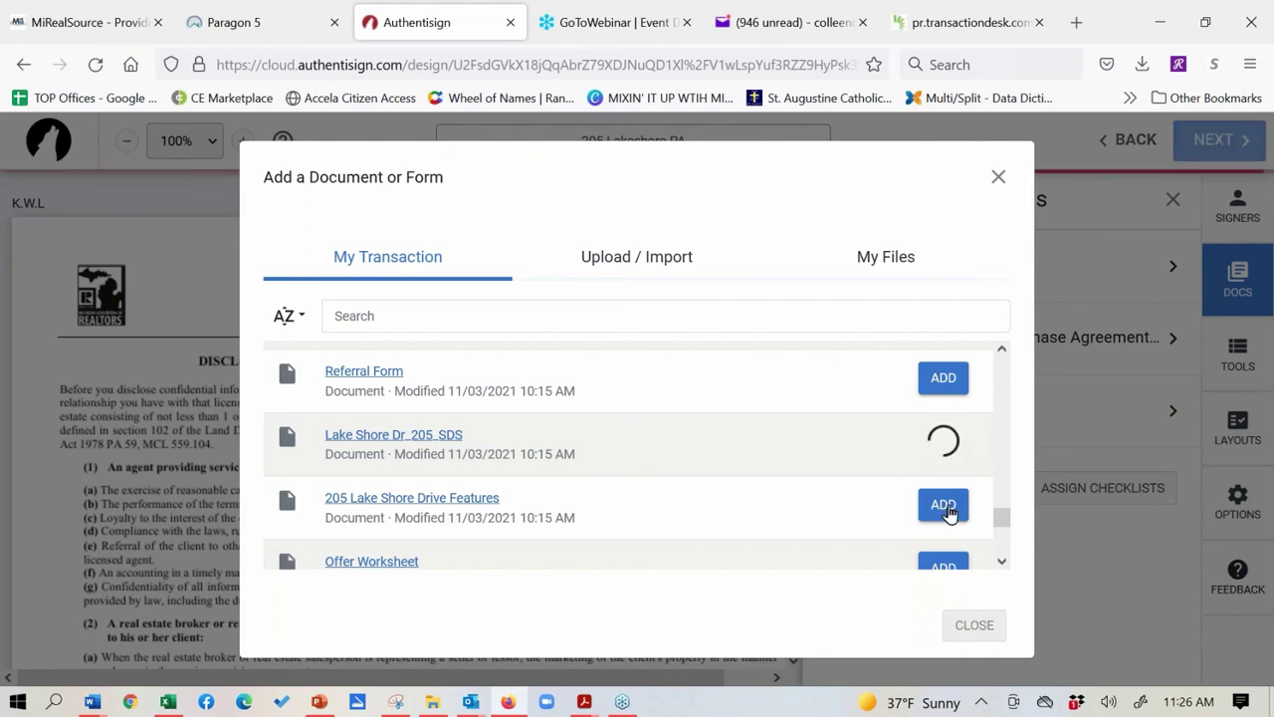
pyautogui.click(945, 510)
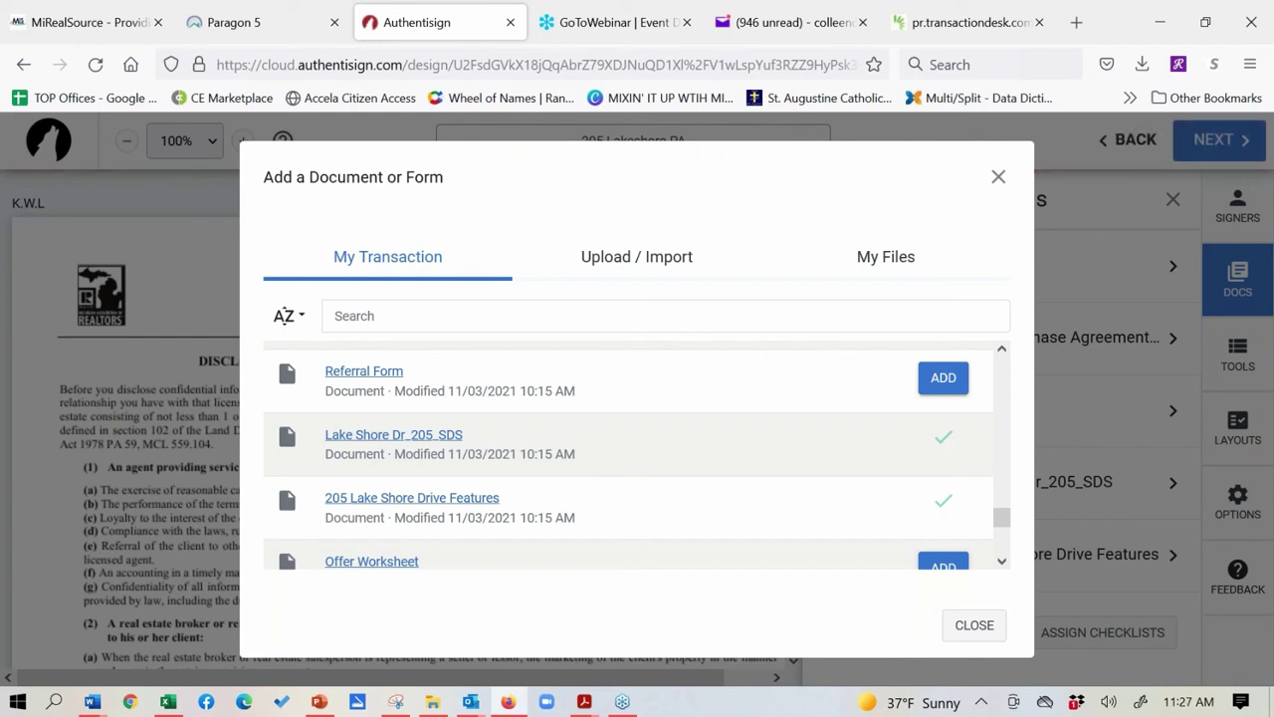
pyautogui.click(637, 267)
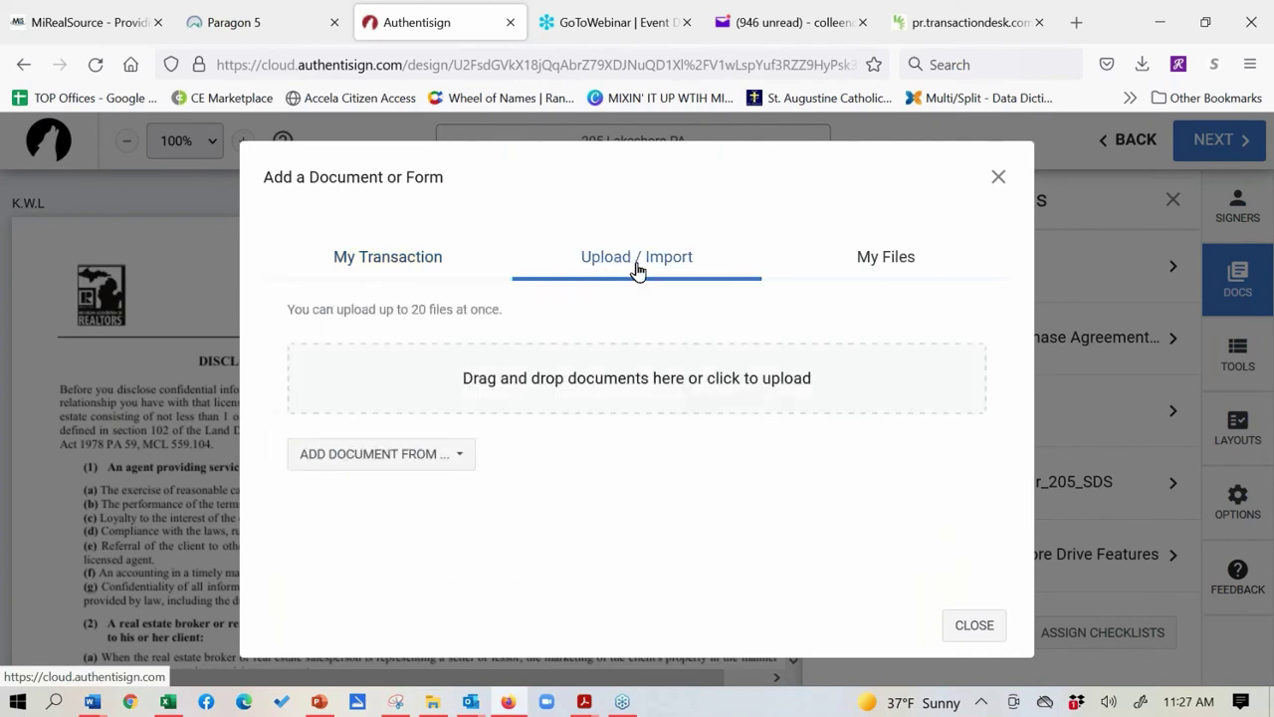
# Step: Upload Wheat Thanksgiving Things Thanksgiving Poster(2).pdf from Firefox downloads, skipping the signing layout mappings
pyautogui.click(1143, 65)
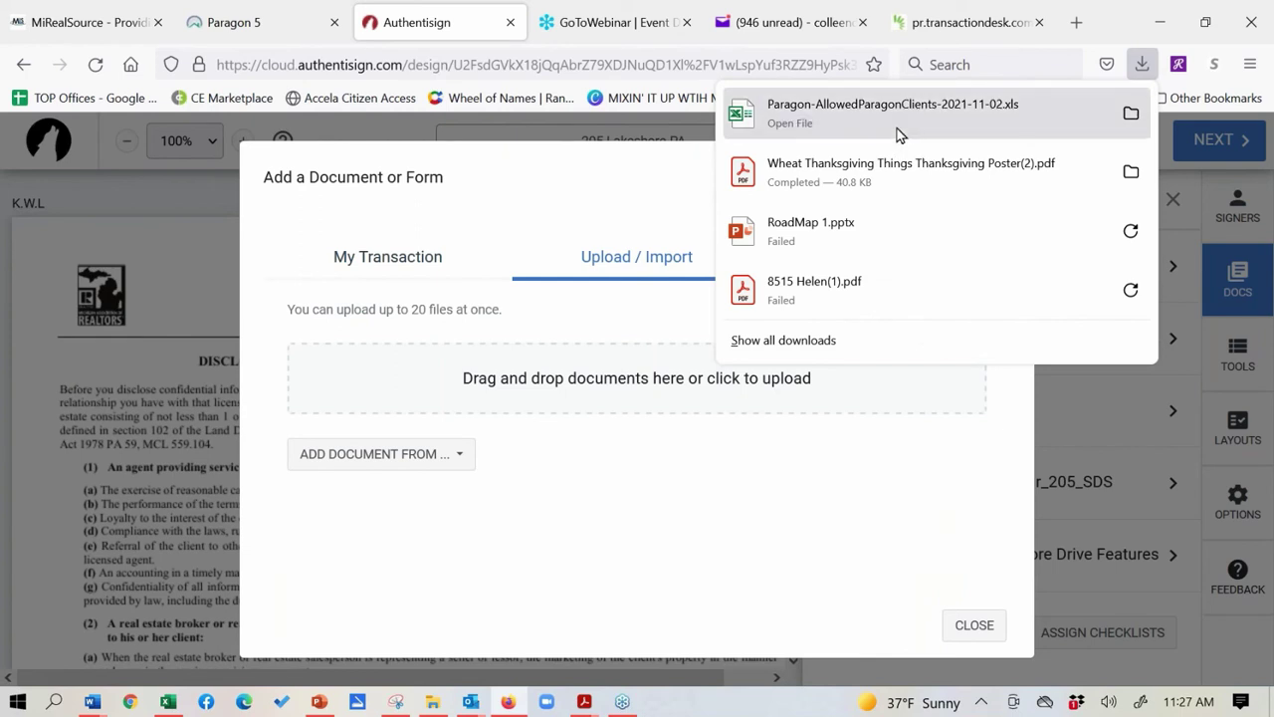
pyautogui.moveTo(891, 165); pyautogui.dragTo(660, 398)
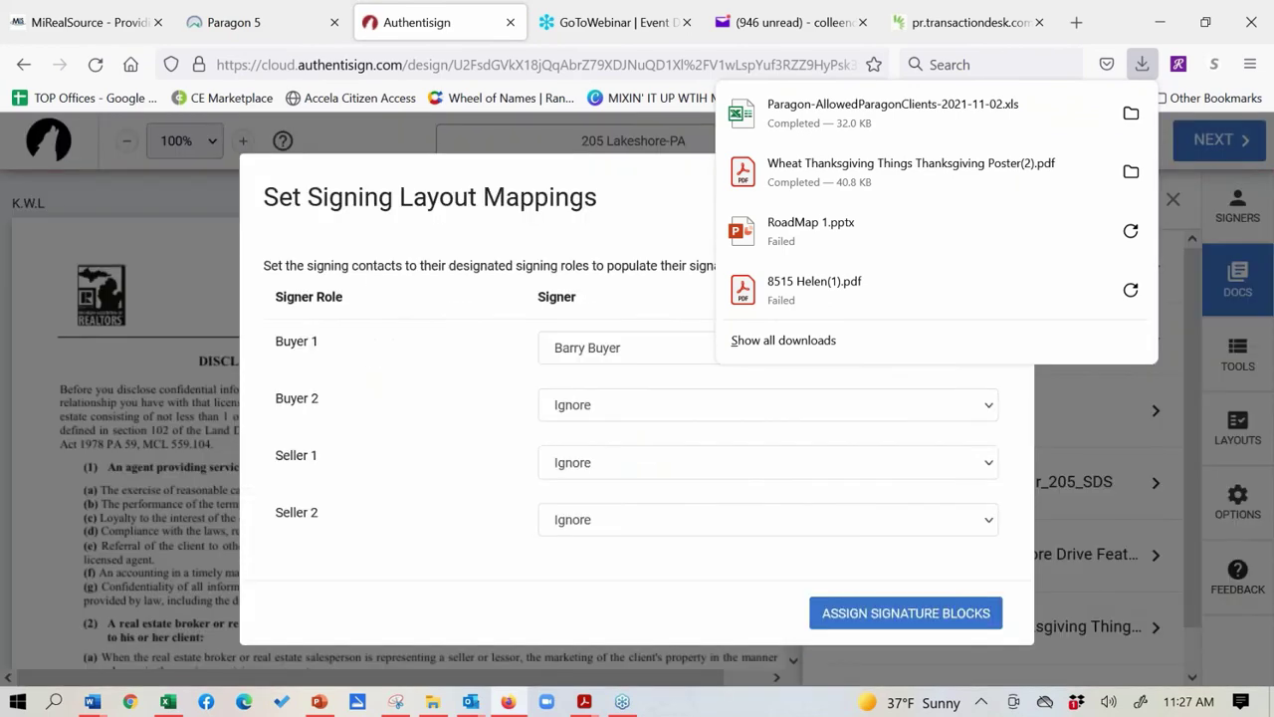
pyautogui.click(640, 190)
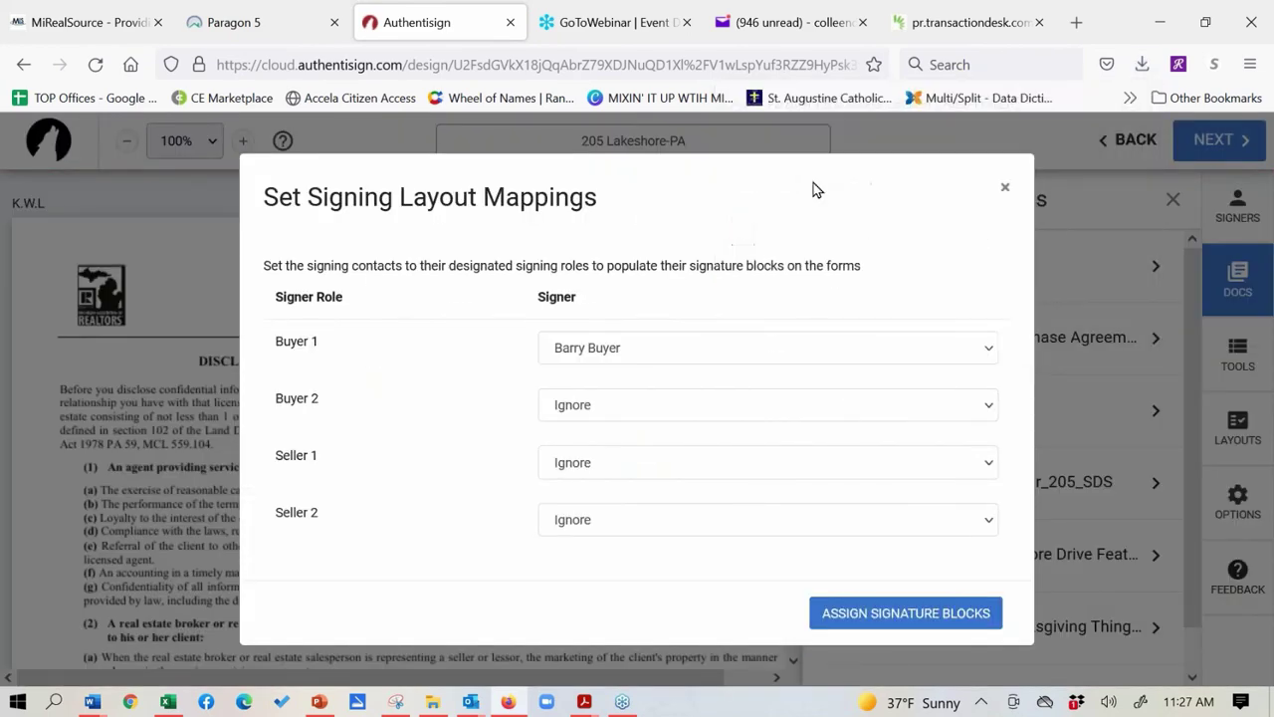
pyautogui.click(1001, 194)
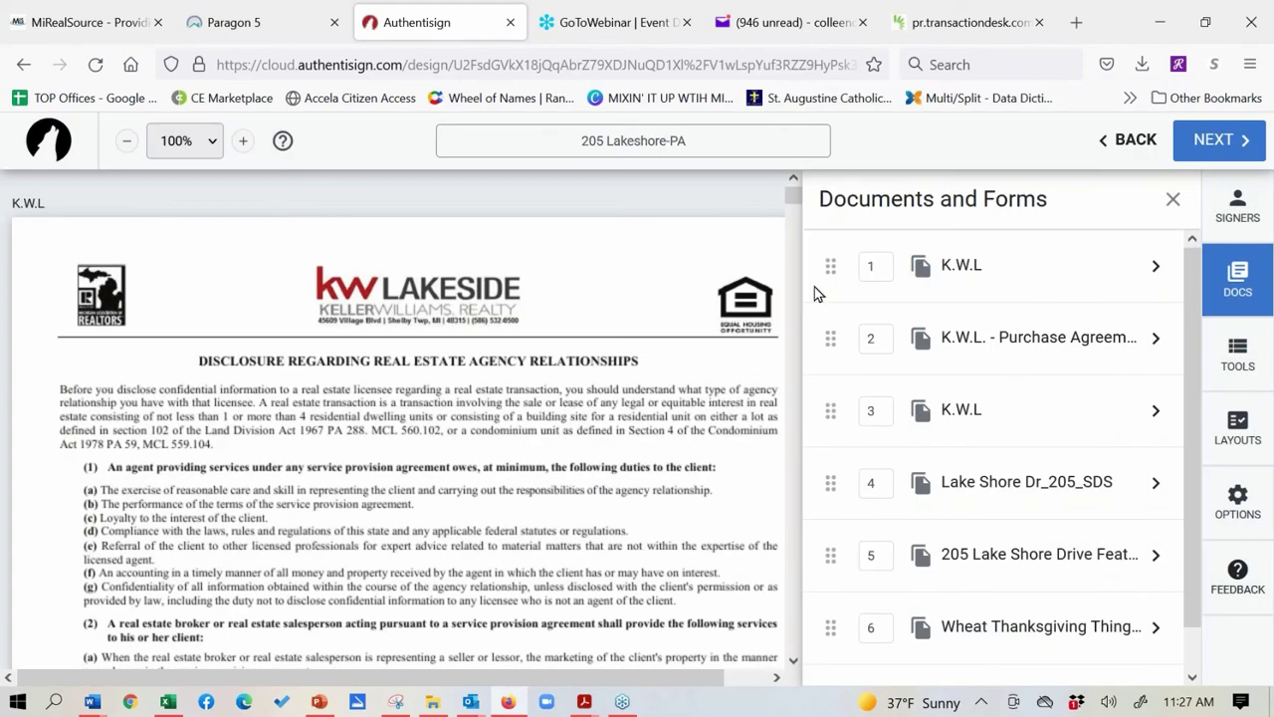
# Step: Reopen the Add a Document or Form dialog from the bottom of the DOCS list
pyautogui.click(1223, 272)
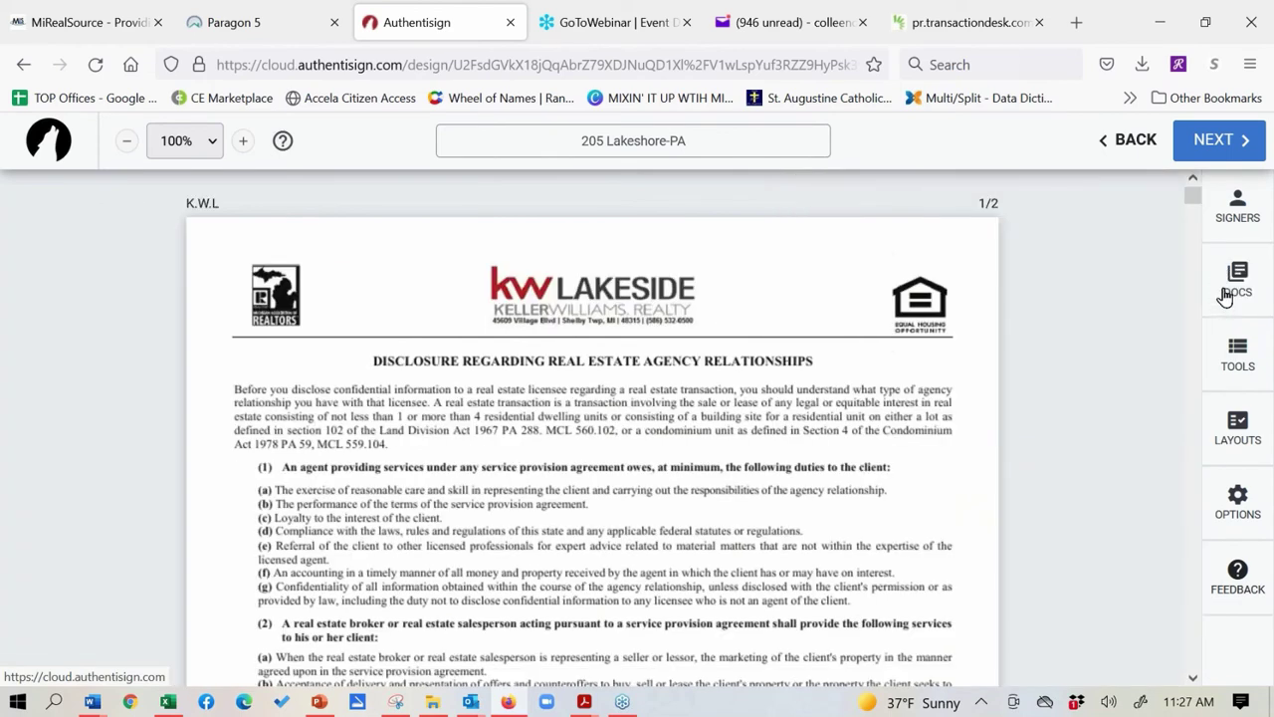
pyautogui.click(1224, 294)
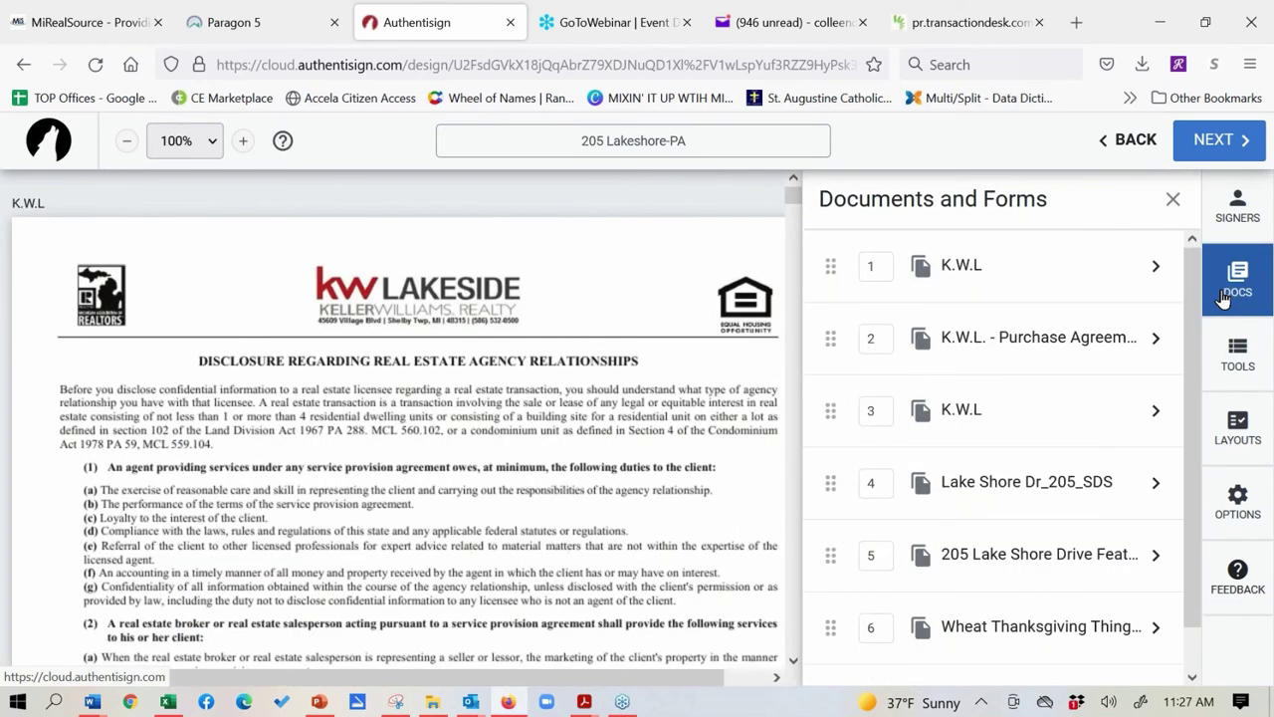
pyautogui.scroll(-1, 1192, 397)
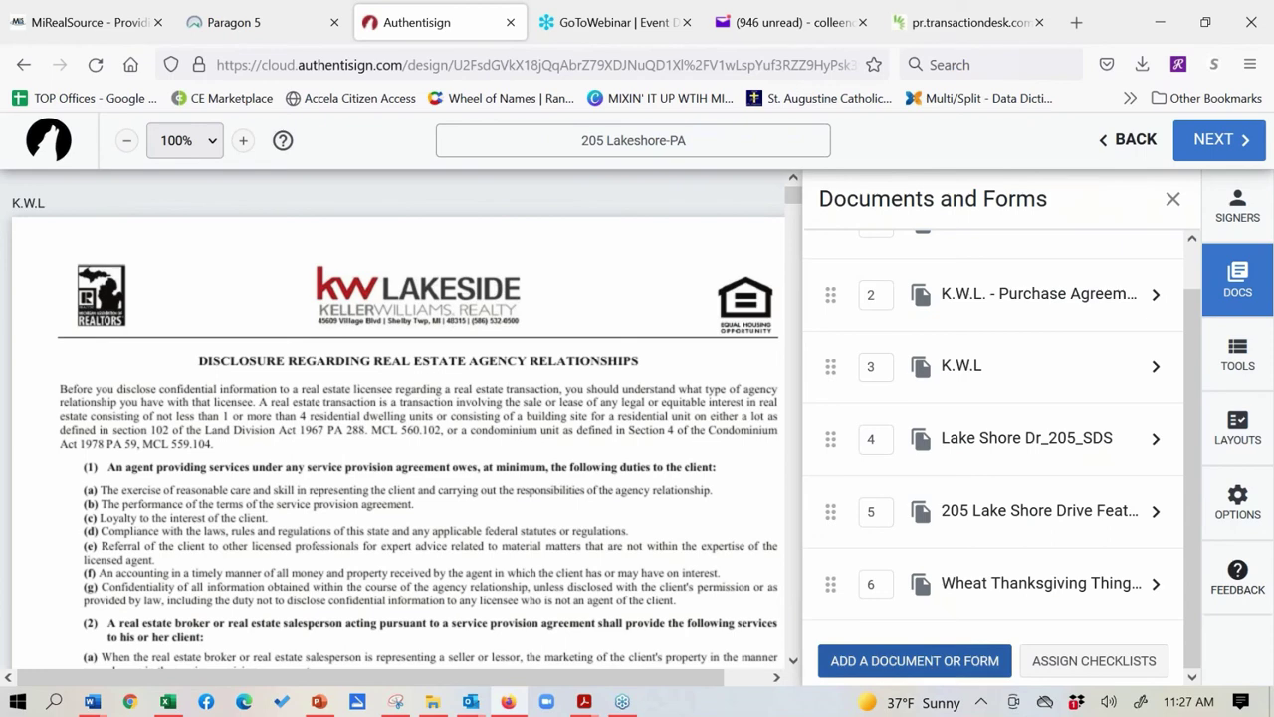
pyautogui.click(915, 661)
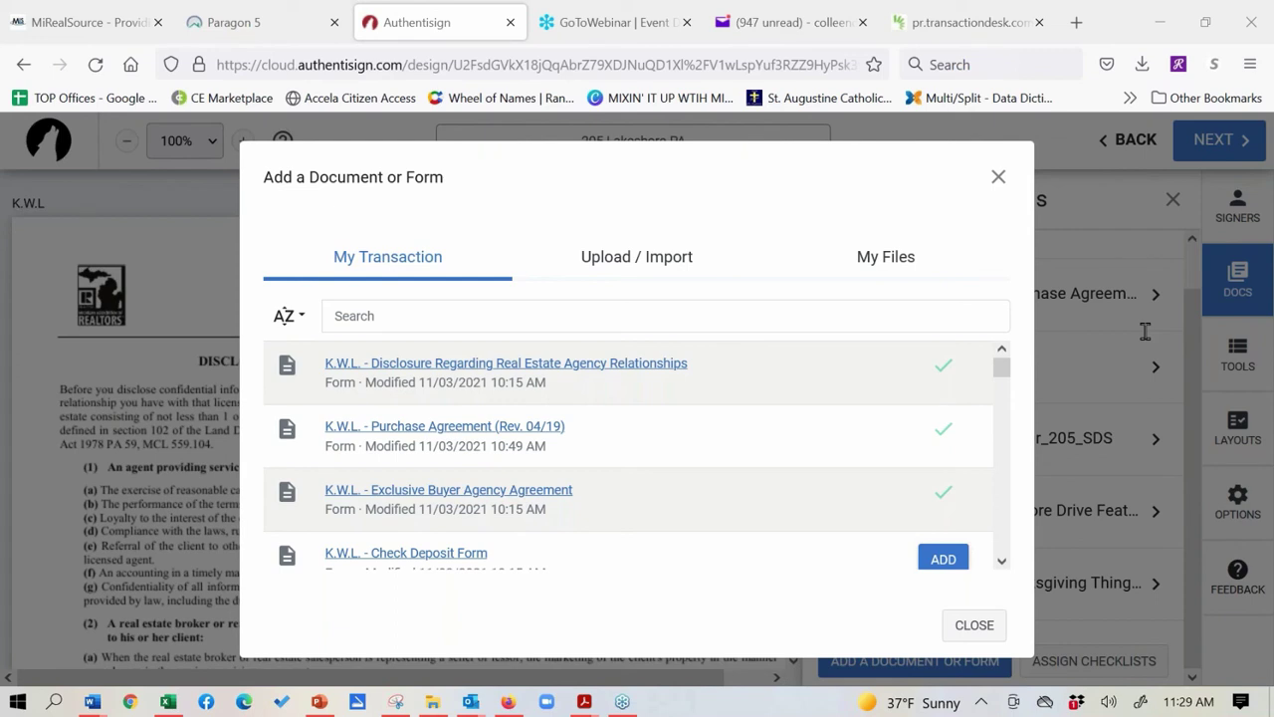
pyautogui.click(881, 262)
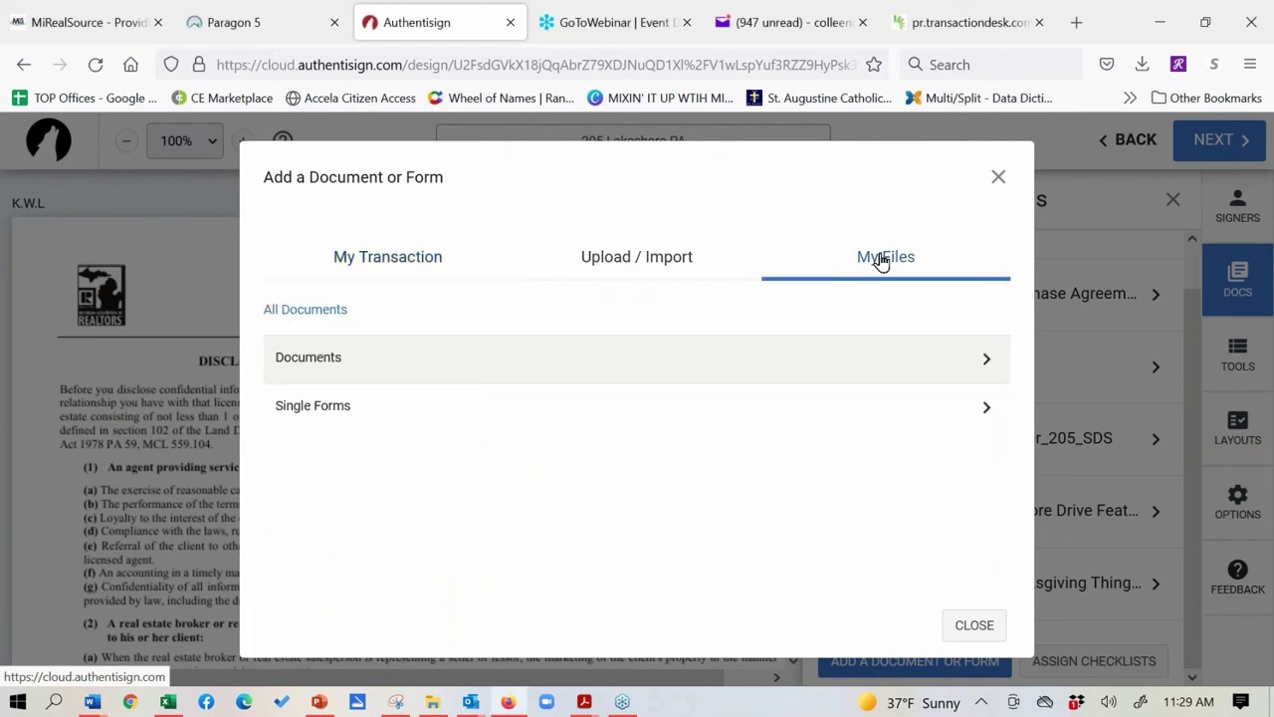
pyautogui.click(327, 365)
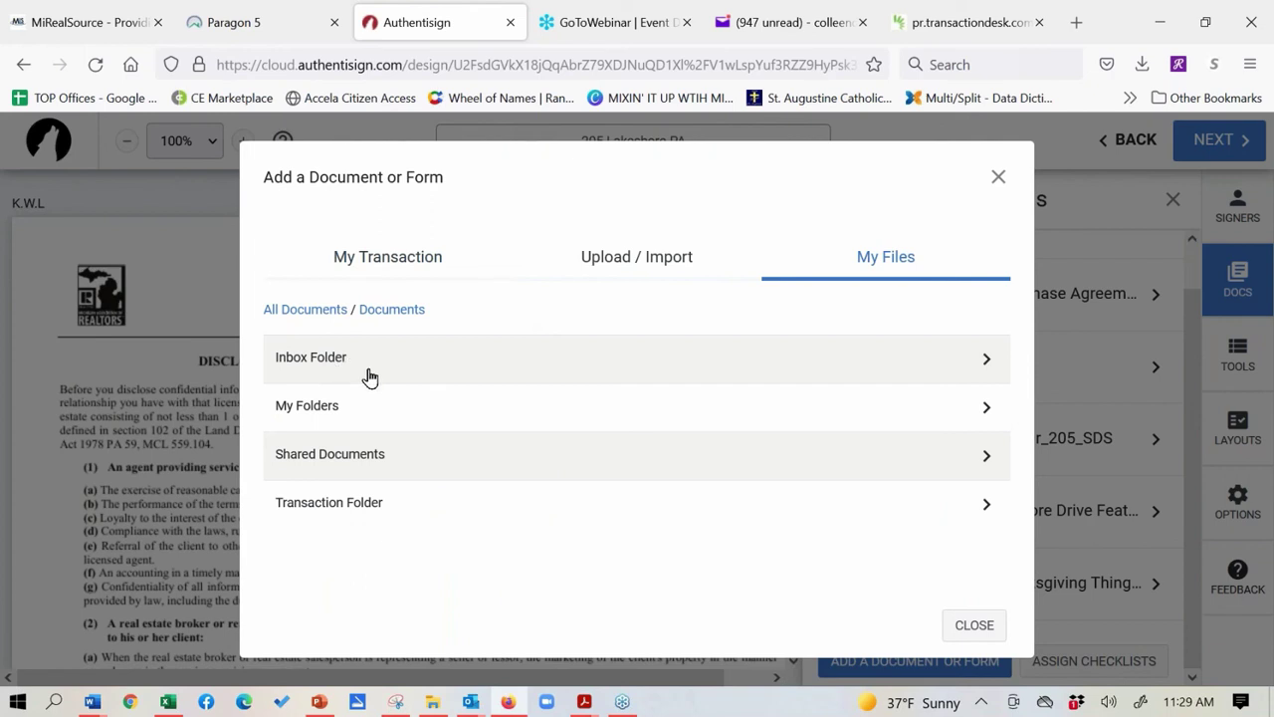
pyautogui.click(348, 505)
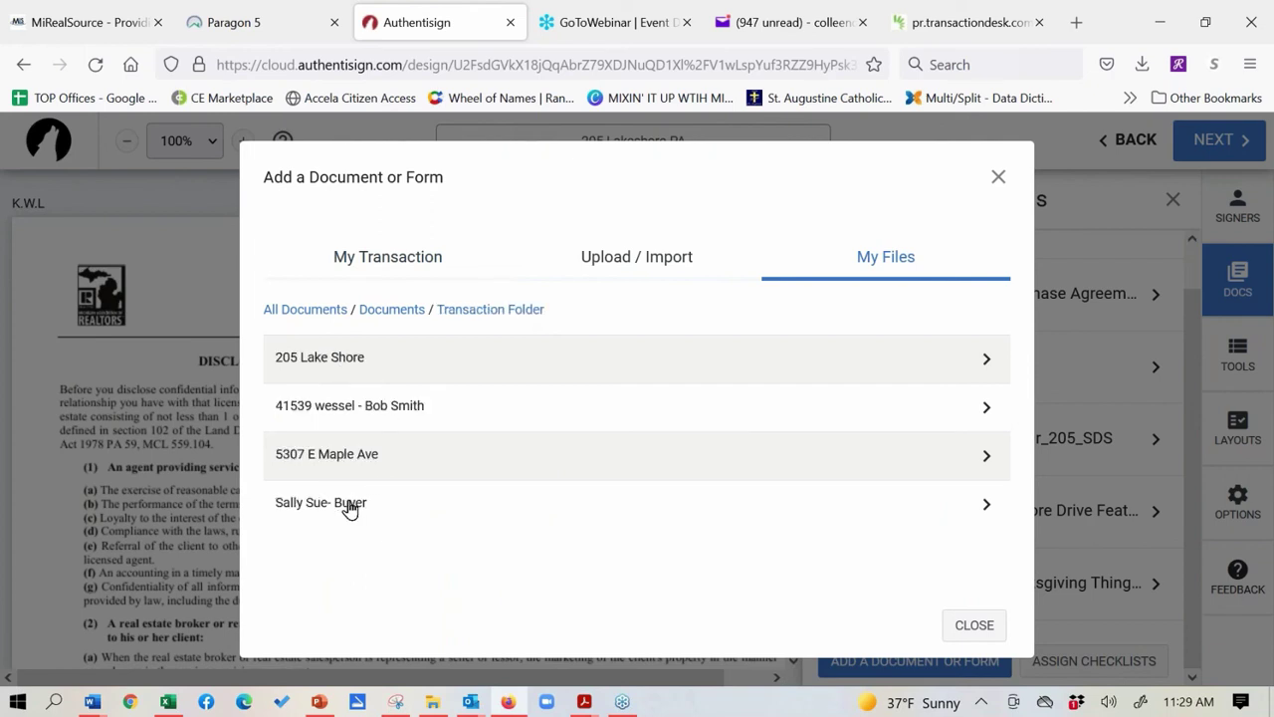
pyautogui.click(349, 458)
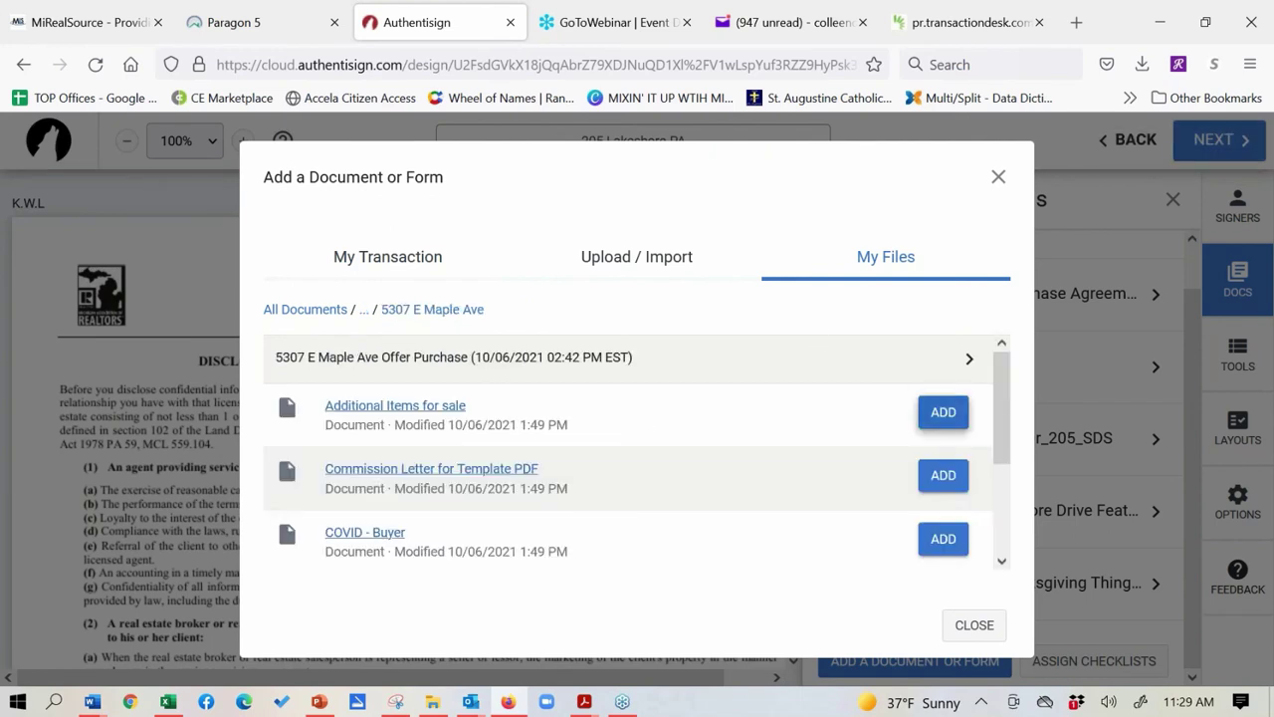
pyautogui.click(943, 412)
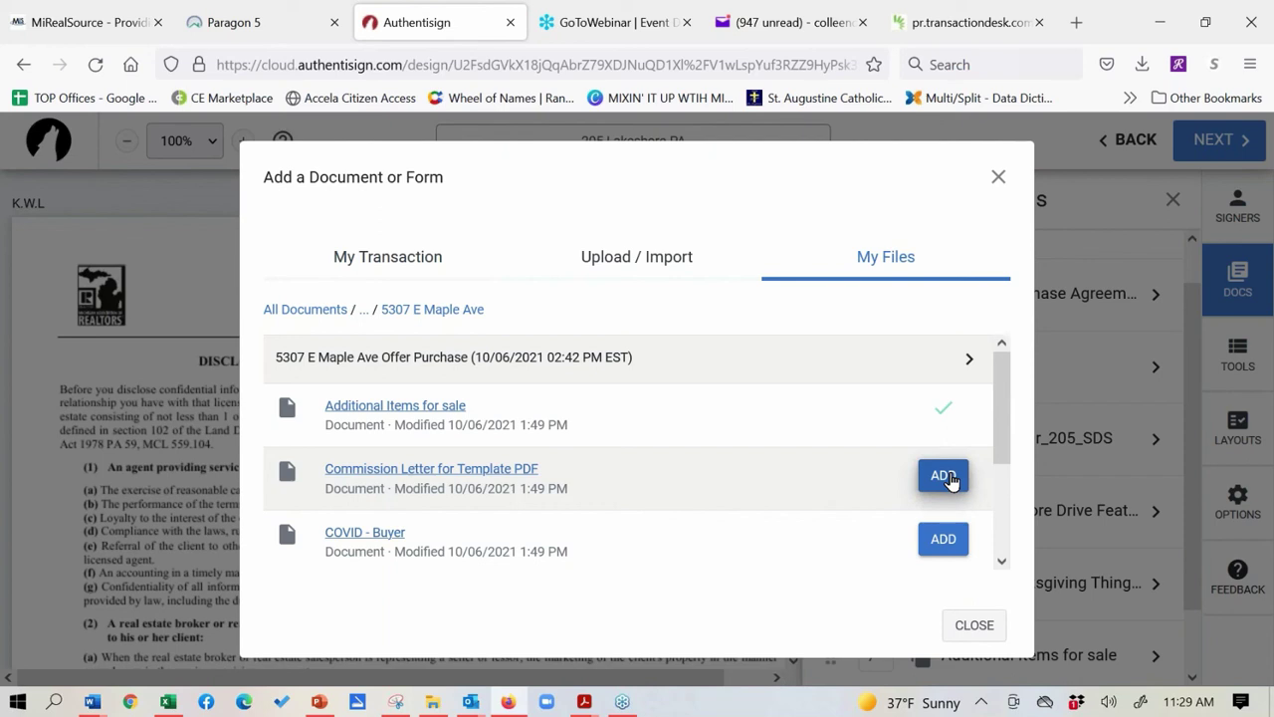
pyautogui.click(943, 476)
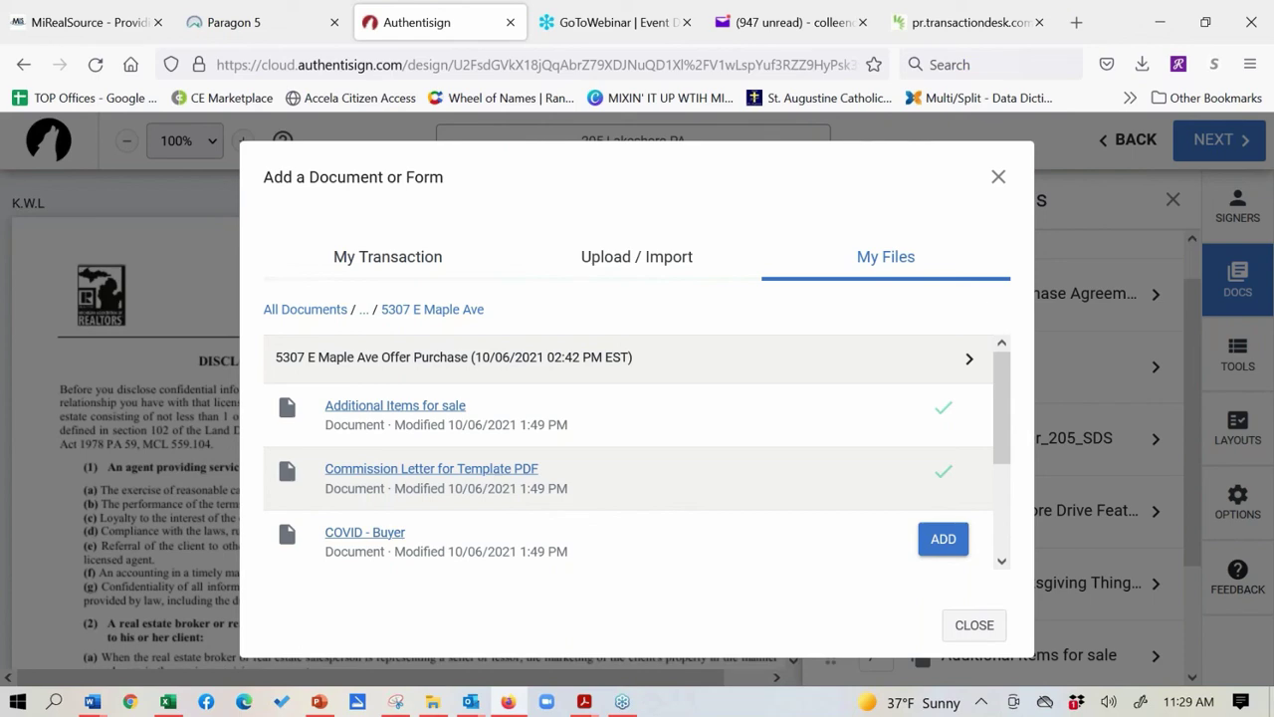
pyautogui.click(978, 629)
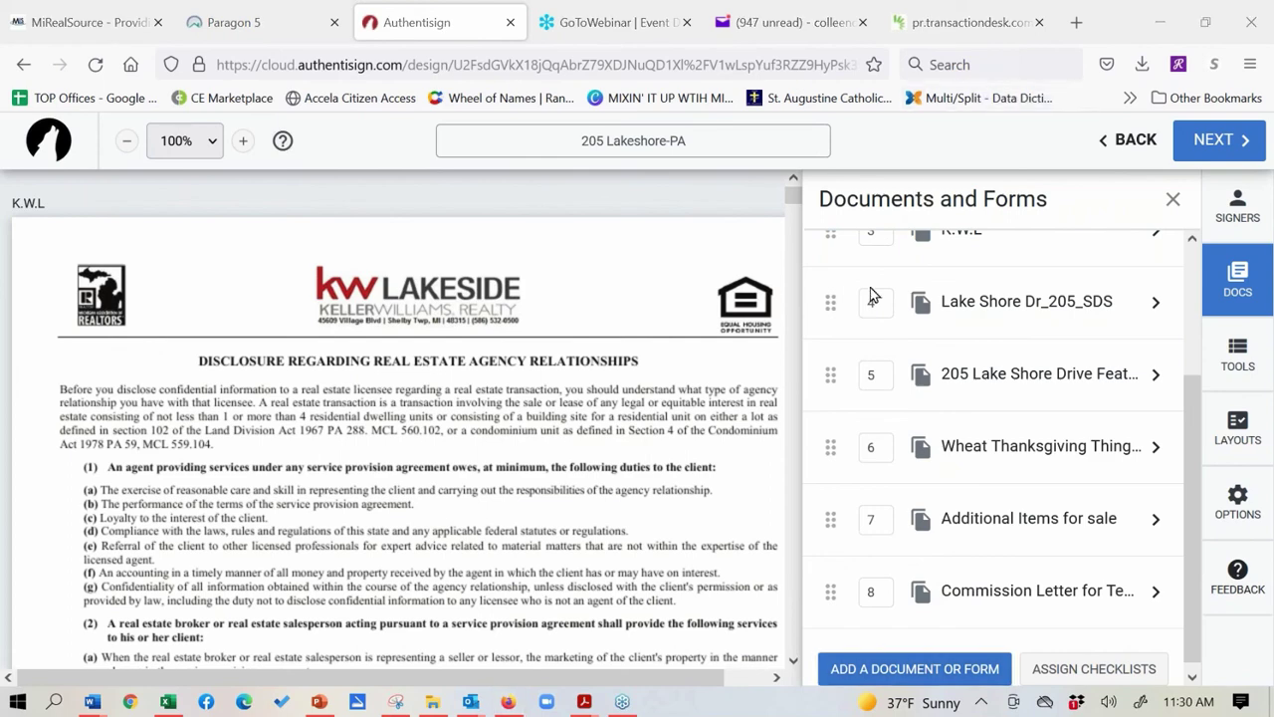
# Step: Scroll to the Signatures section on page 3 of the purchase agreement
pyautogui.moveTo(796, 199); pyautogui.dragTo(800, 304)
pyautogui.scroll(-10, 800, 303)
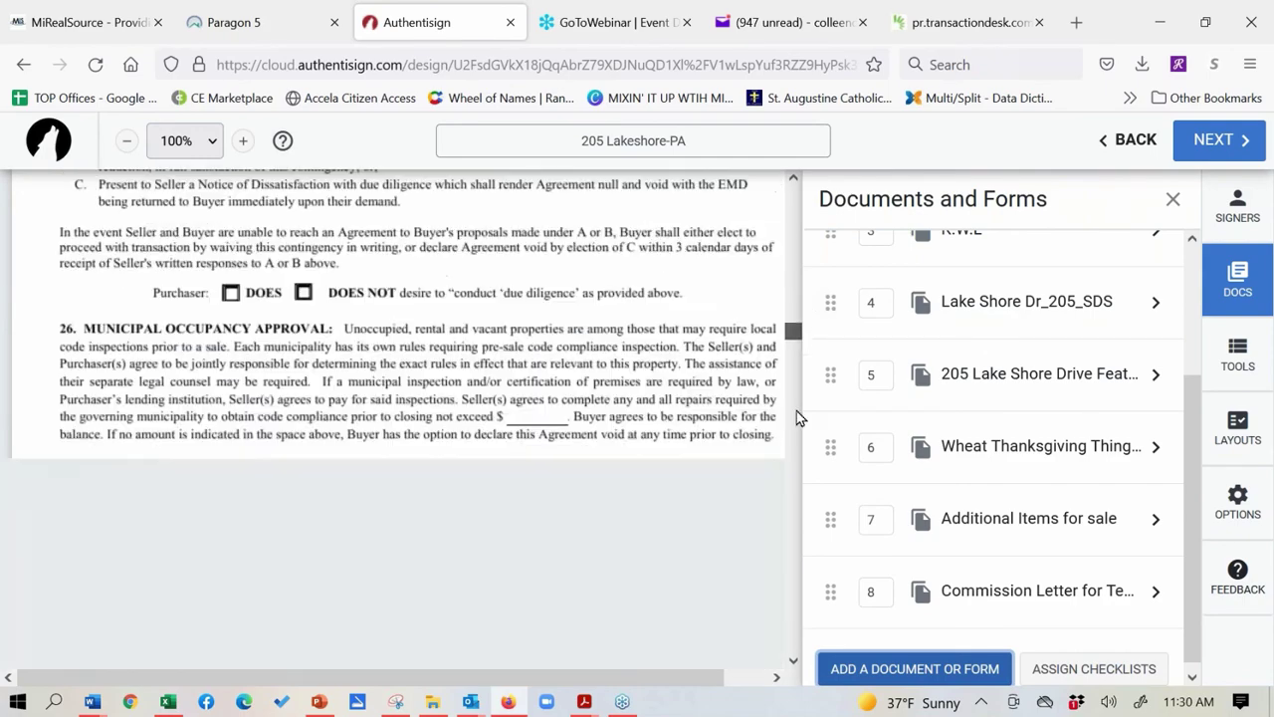
pyautogui.moveTo(797, 418)
pyautogui.mouseDown()
pyautogui.moveTo(775, 547)
pyautogui.moveTo(761, 416)
pyautogui.moveTo(760, 429)
pyautogui.mouseUp()
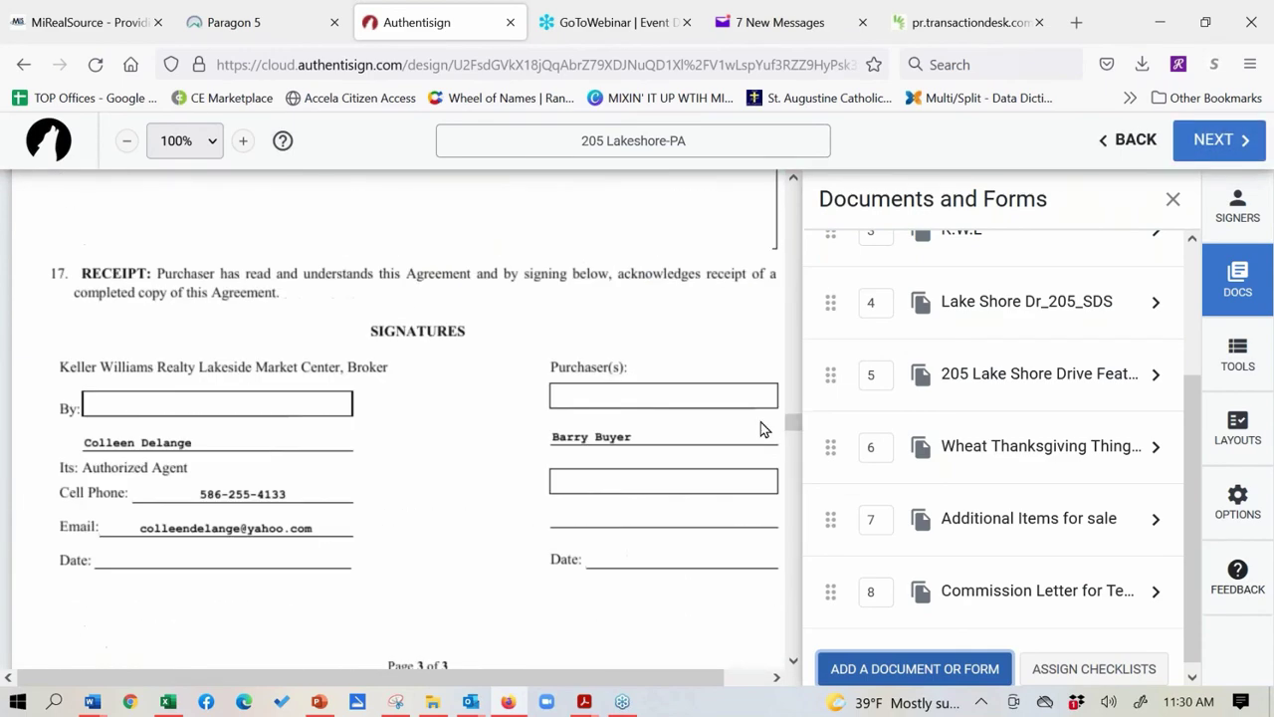
# Step: Place sign-here fields for the selling agent on the By: line and the buyer on Purchaser(s)
pyautogui.click(1218, 367)
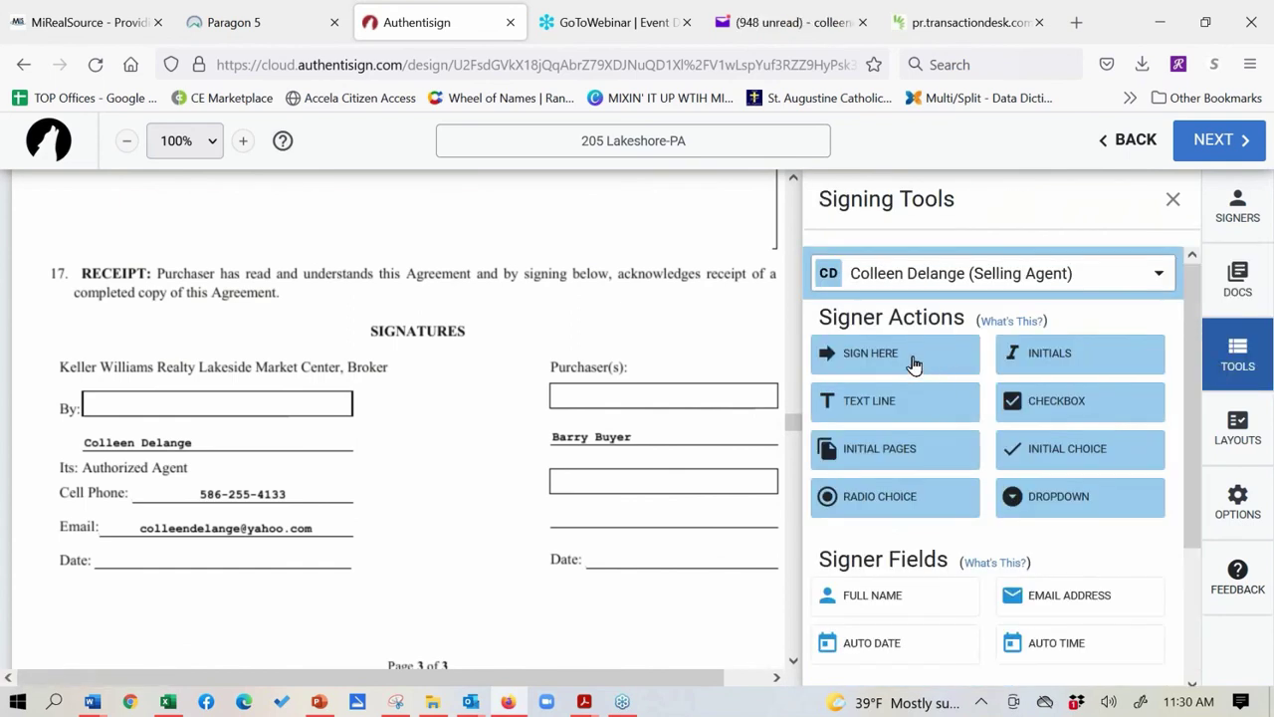
pyautogui.moveTo(913, 365)
pyautogui.mouseDown()
pyautogui.moveTo(749, 394)
pyautogui.moveTo(351, 415)
pyautogui.moveTo(98, 407)
pyautogui.mouseUp()
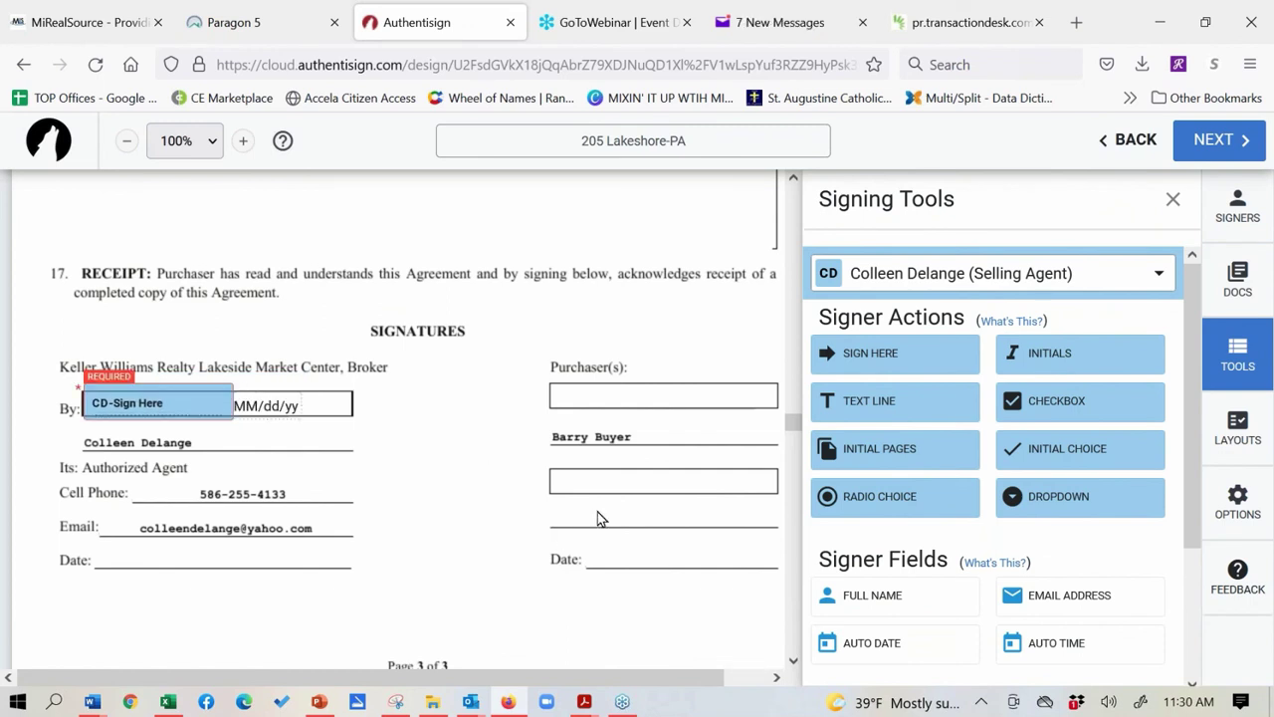
pyautogui.click(1156, 274)
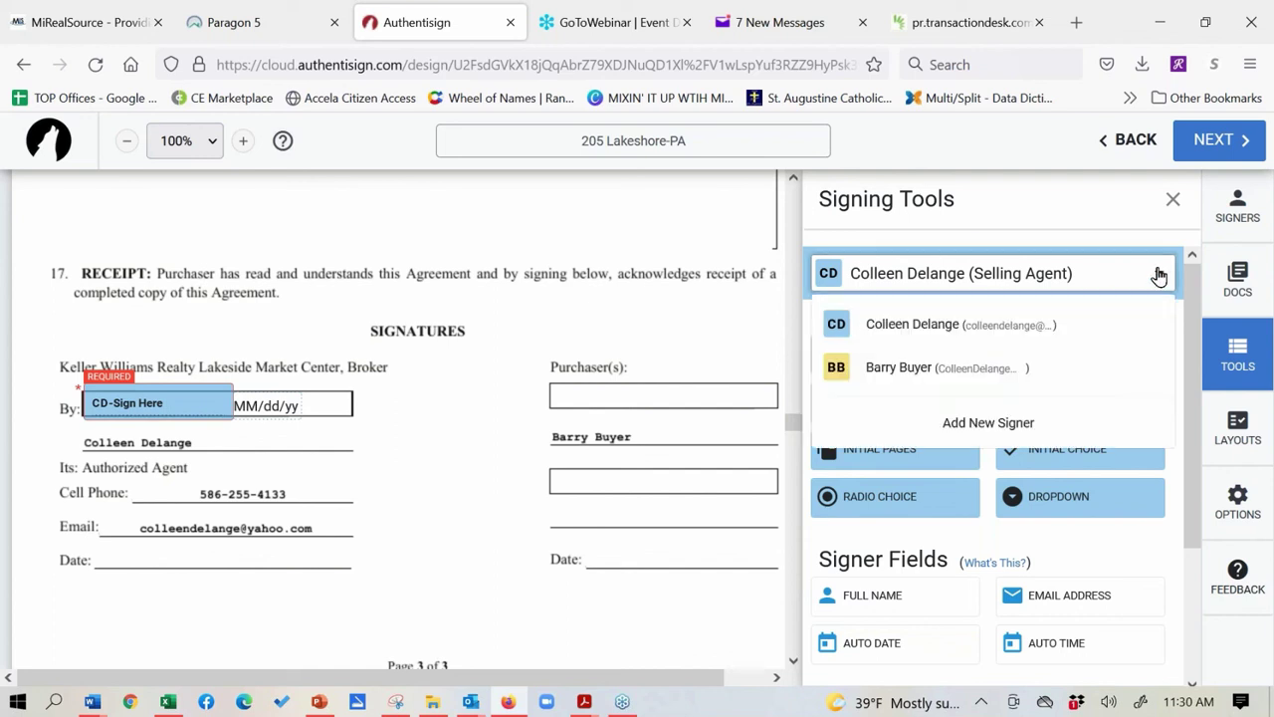
pyautogui.click(962, 367)
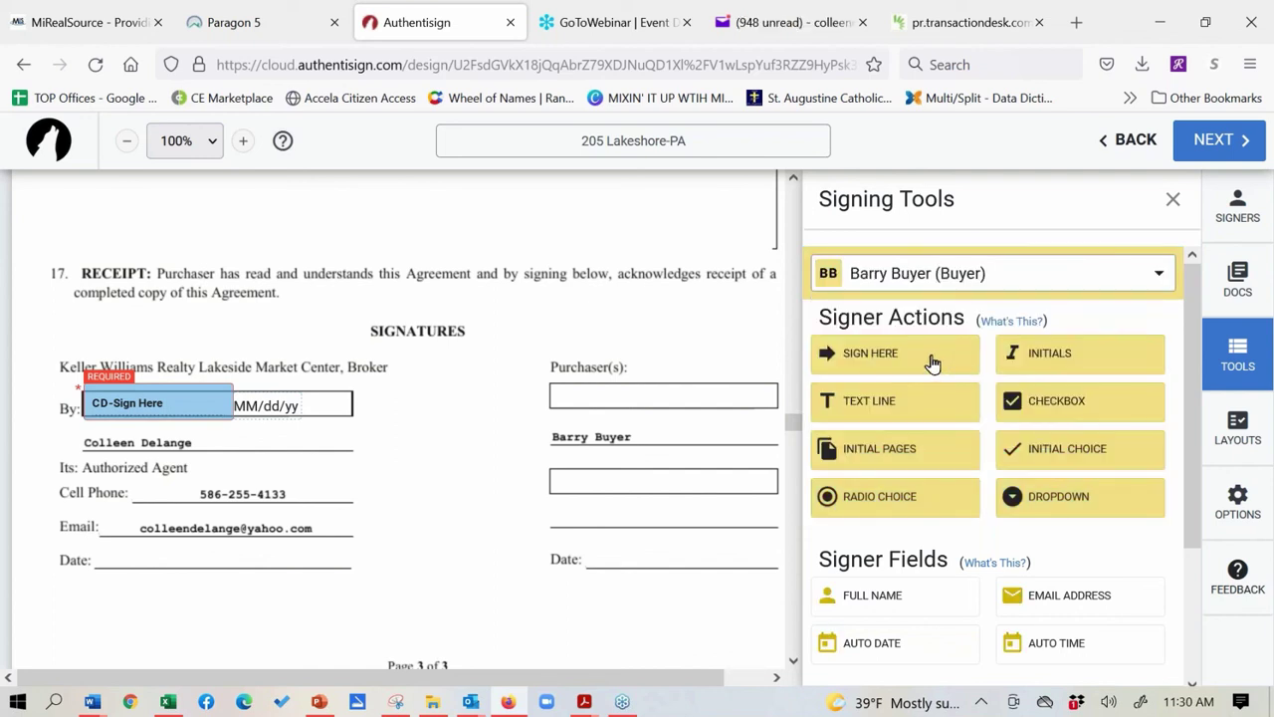
pyautogui.moveTo(933, 364); pyautogui.dragTo(542, 382)
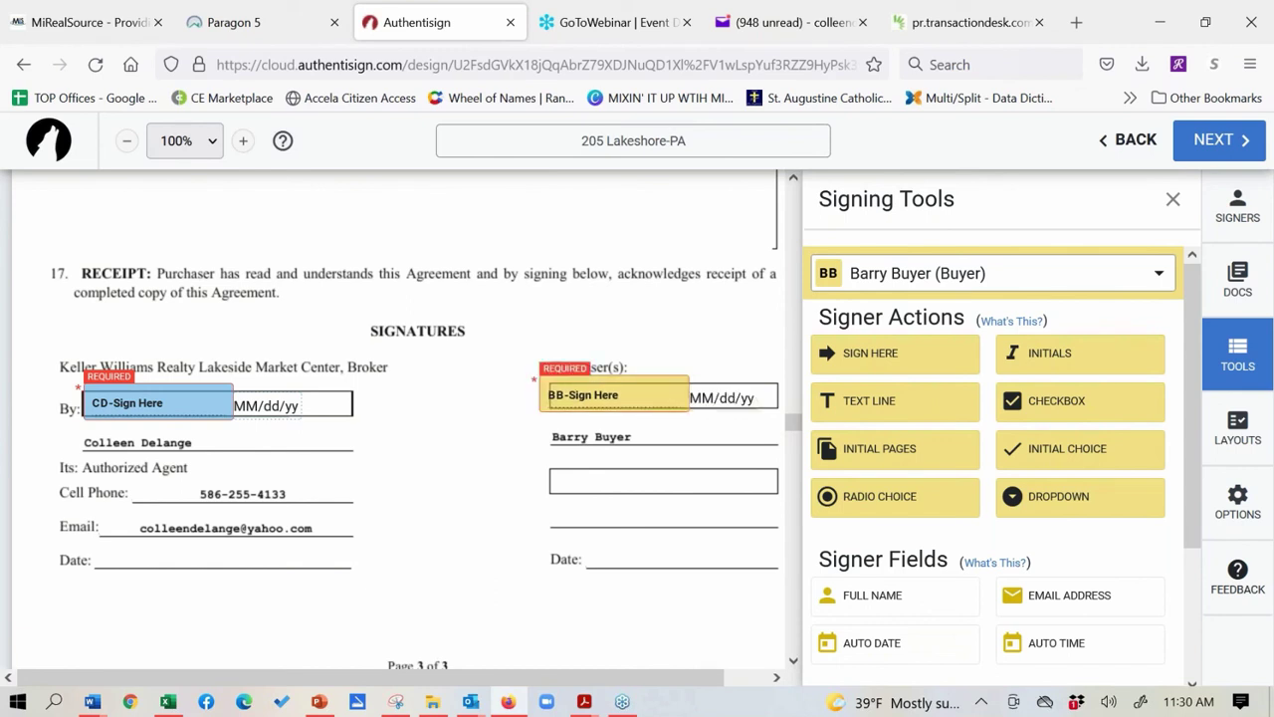
# Step: Remove the stray buyer initials field placed near the Date line
pyautogui.moveTo(1058, 352); pyautogui.dragTo(610, 531)
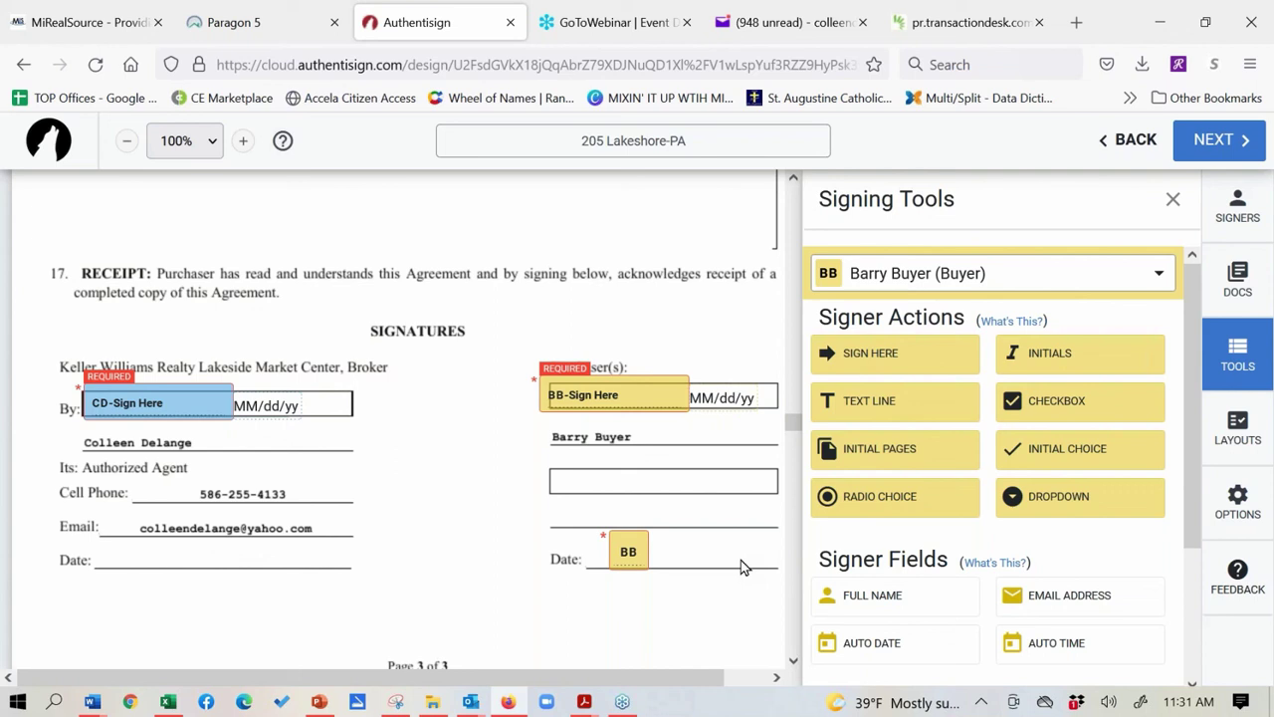
pyautogui.click(631, 556)
pyautogui.rightClick(631, 555)
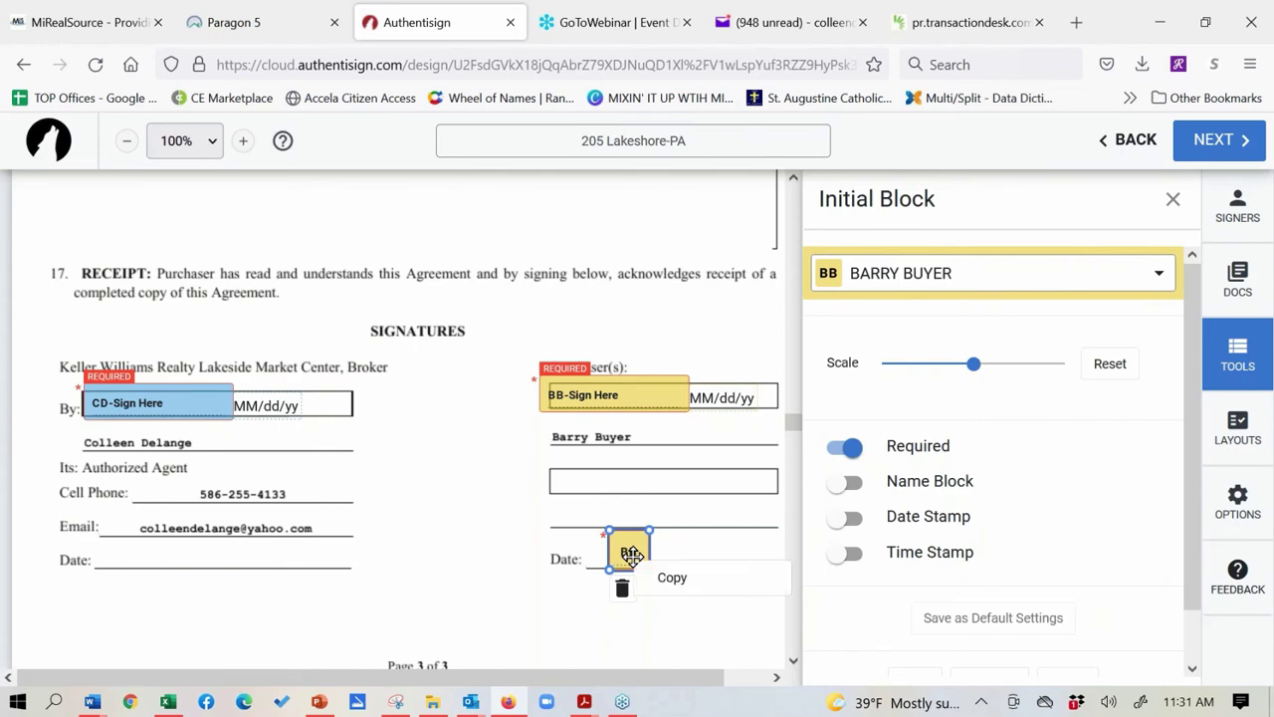
pyautogui.click(621, 589)
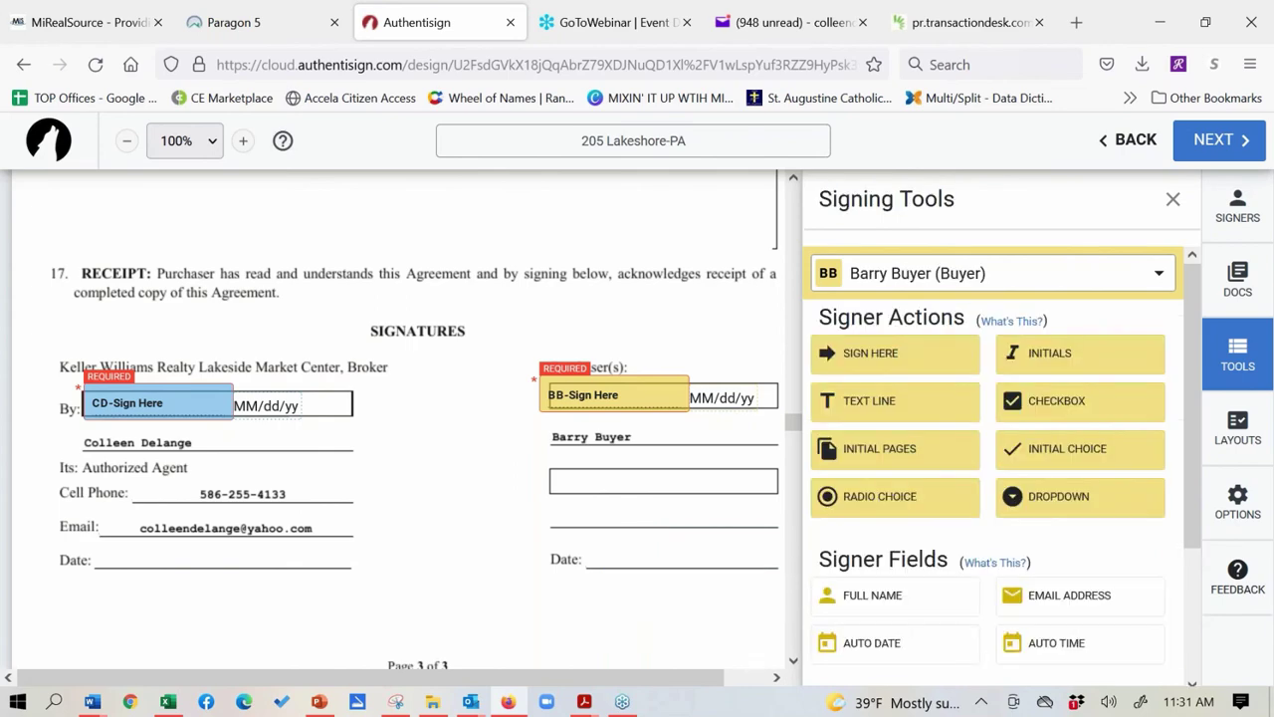
# Step: Scroll to section 27 and the Purchaser(s) Initials boxes at the bottom of page 5
pyautogui.scroll(5, 163, 447)
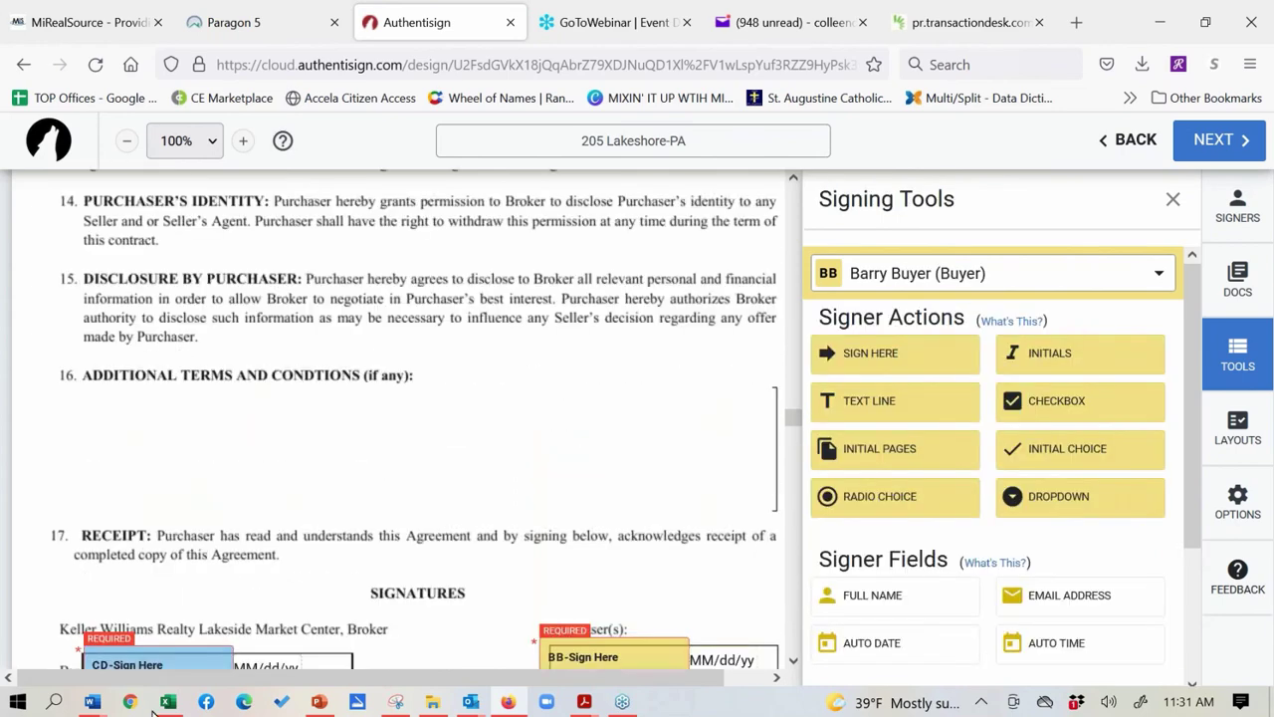
pyautogui.scroll(20, 166, 508)
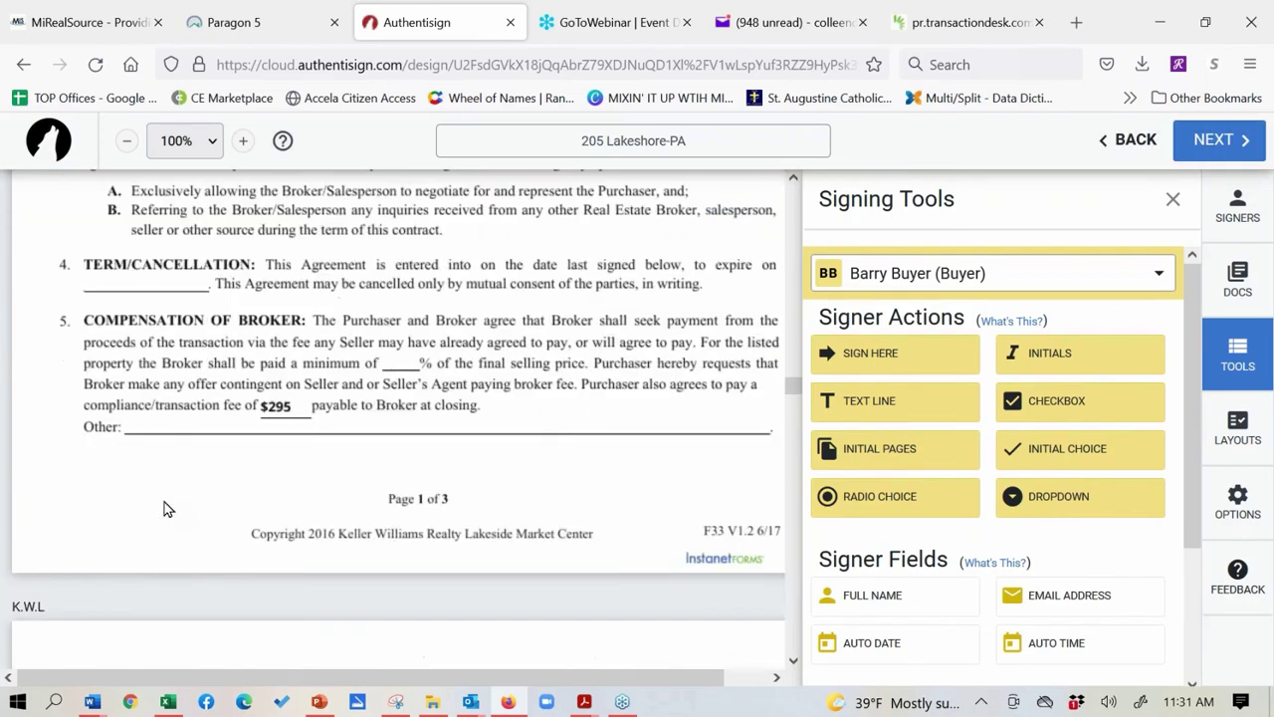
pyautogui.scroll(15, 167, 509)
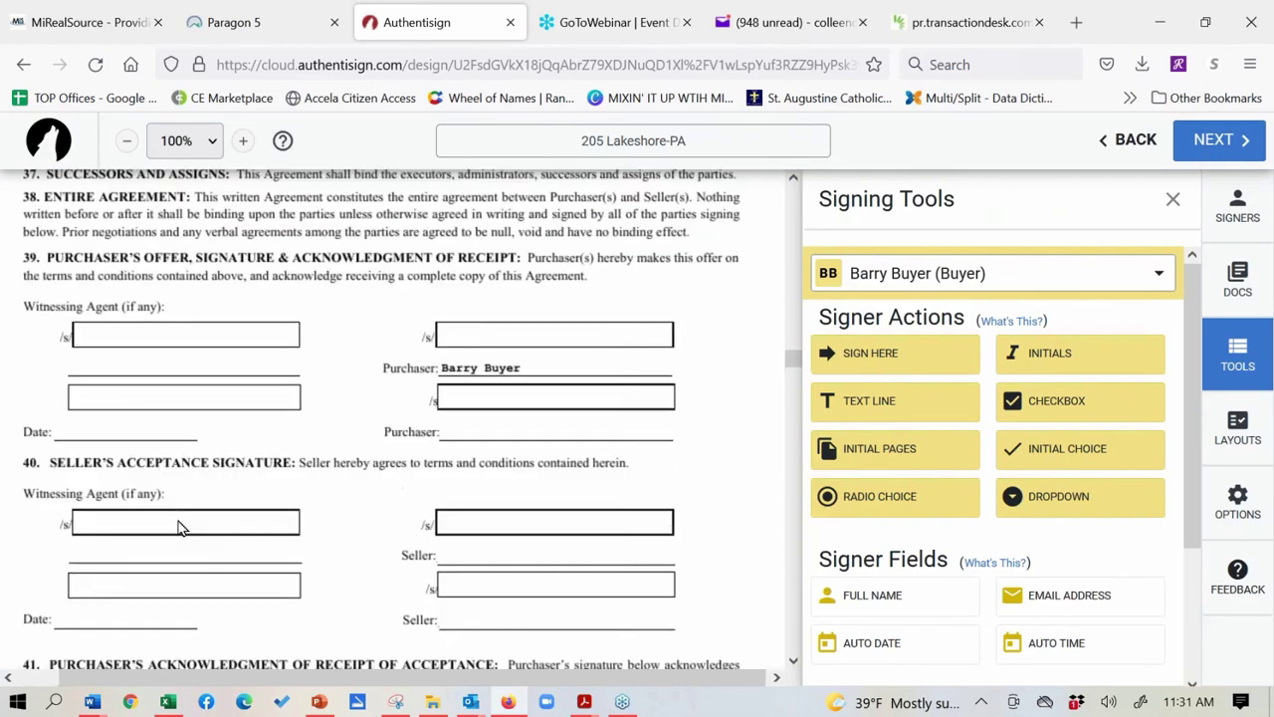
pyautogui.scroll(-15, 478, 524)
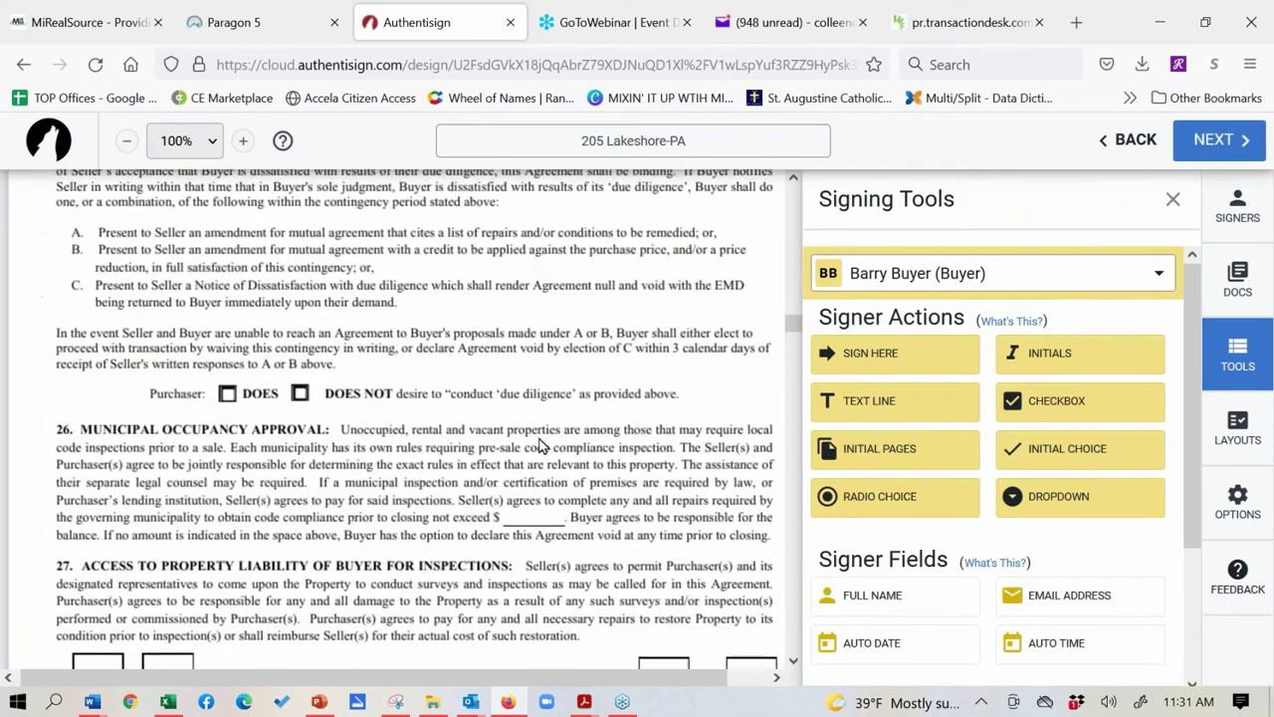
pyautogui.scroll(-3, 541, 447)
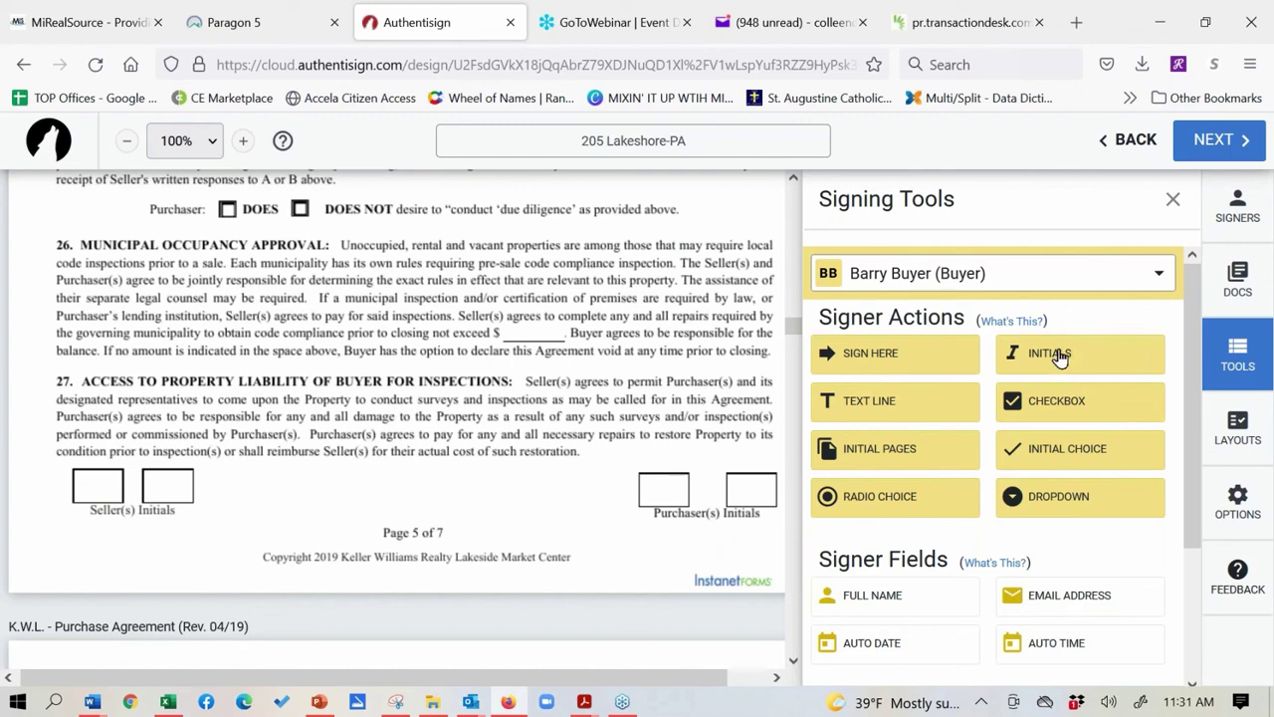
# Step: Drop a buyer initials field on section 27 and try name, date and time stamps
pyautogui.moveTo(1061, 353); pyautogui.dragTo(659, 488)
pyautogui.click(661, 488)
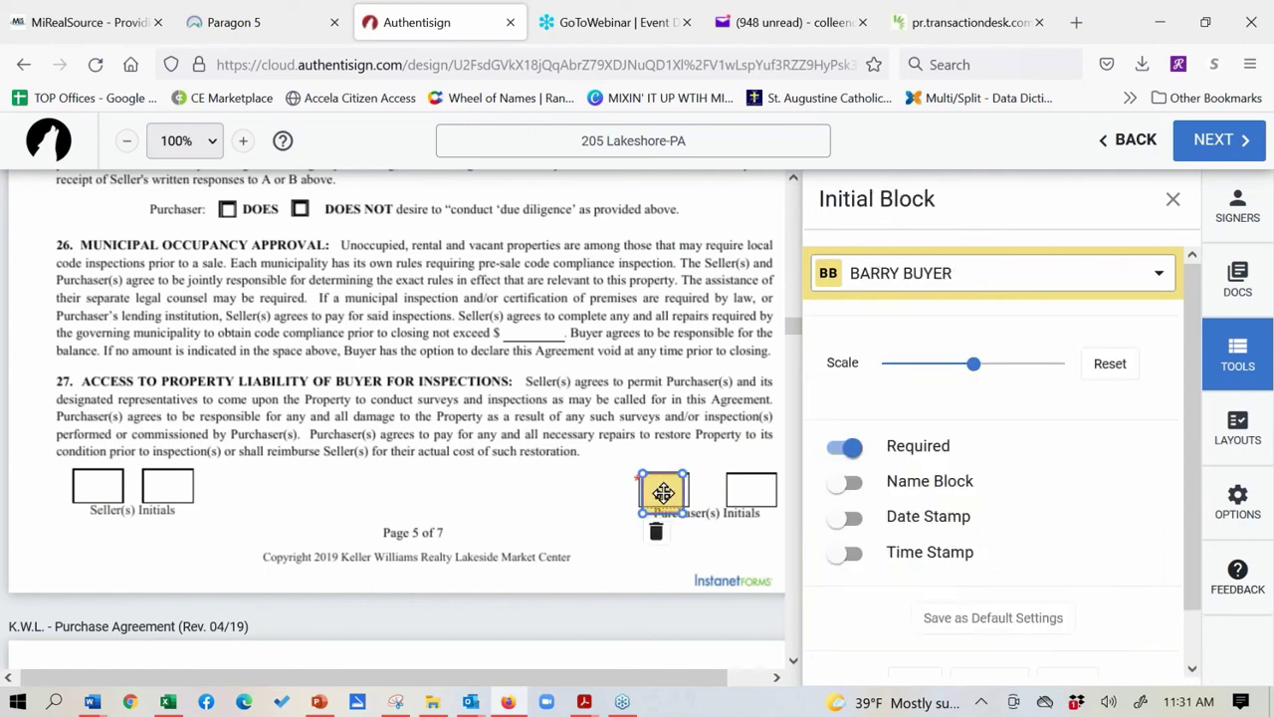
pyautogui.click(847, 484)
pyautogui.click(845, 519)
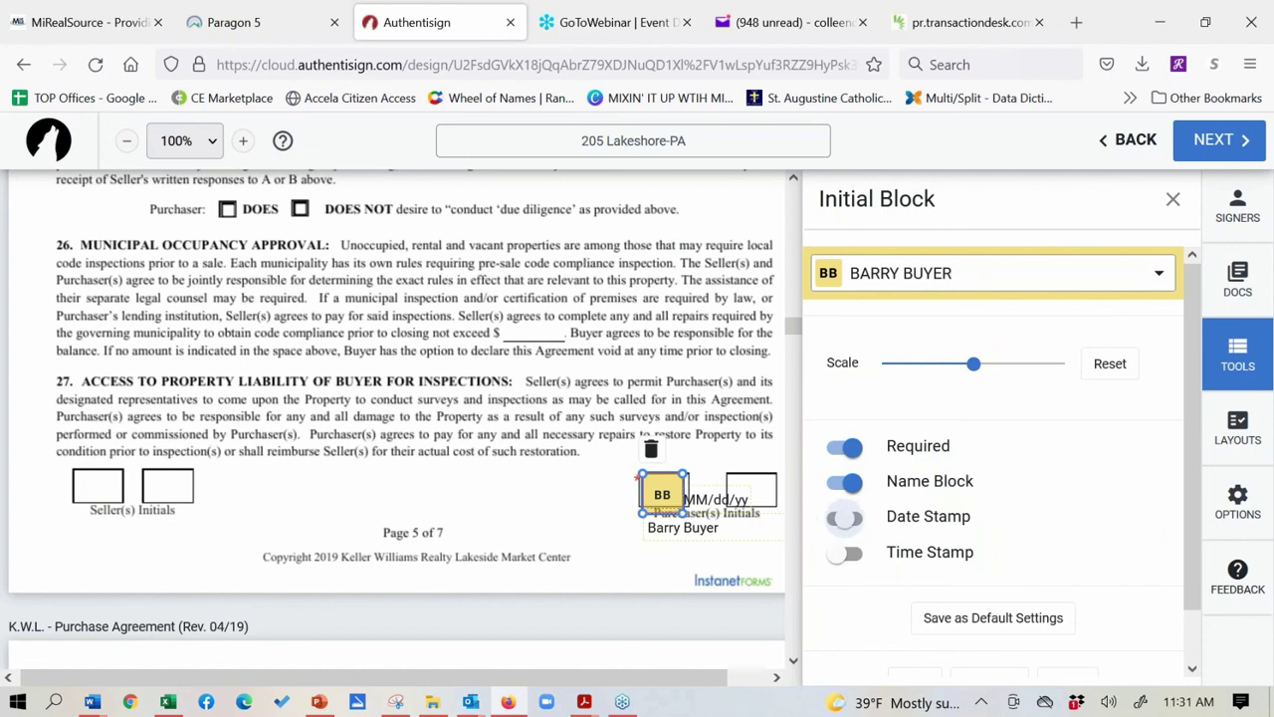
pyautogui.click(847, 555)
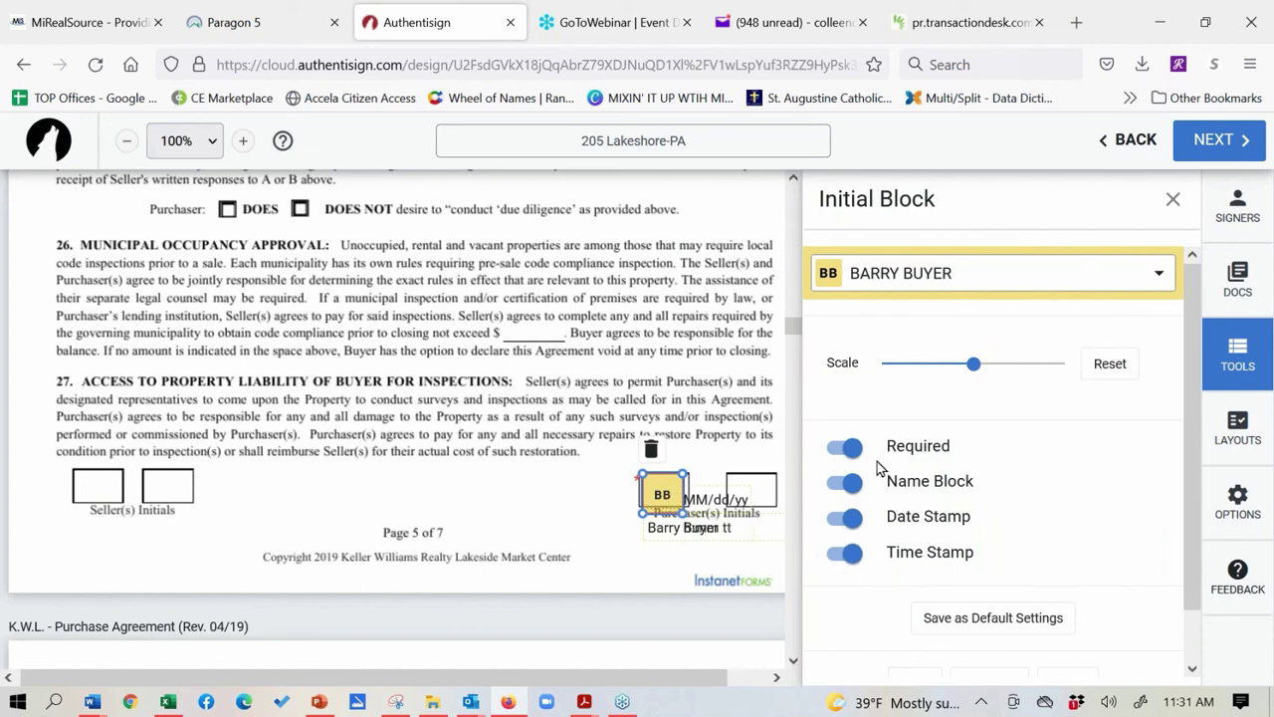
pyautogui.moveTo(660, 486); pyautogui.dragTo(612, 482)
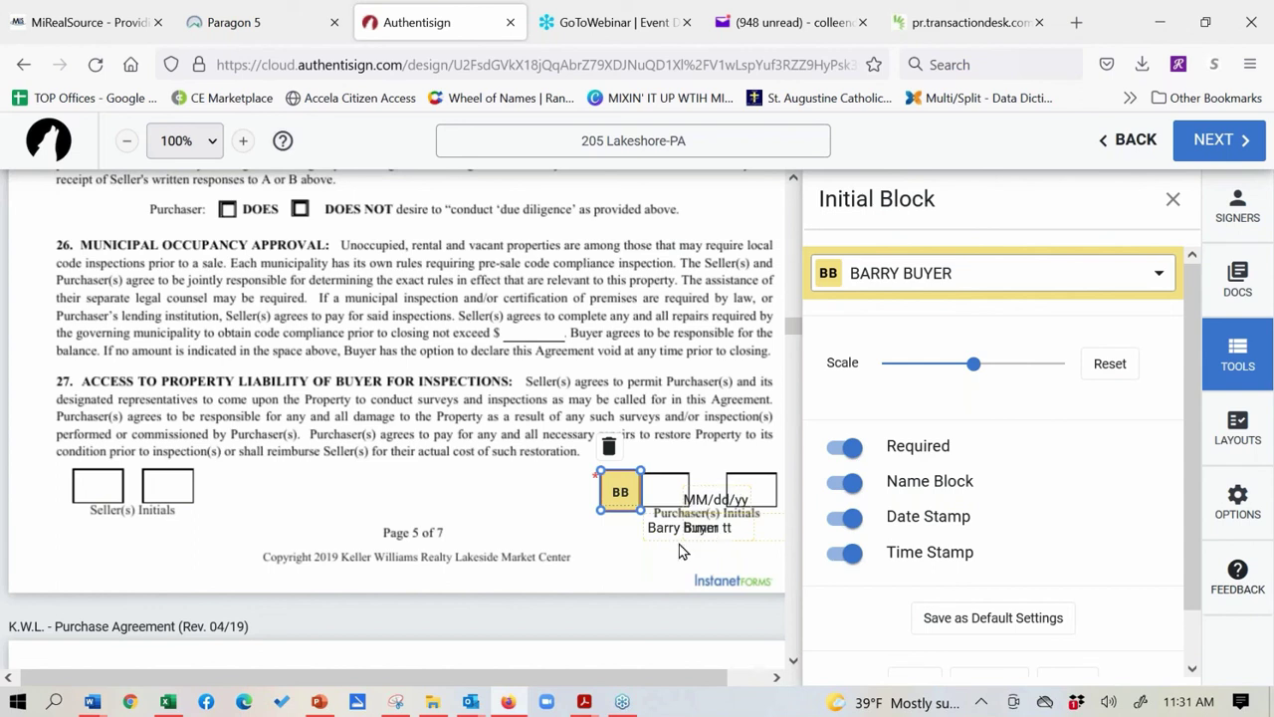
pyautogui.moveTo(706, 528); pyautogui.dragTo(603, 532)
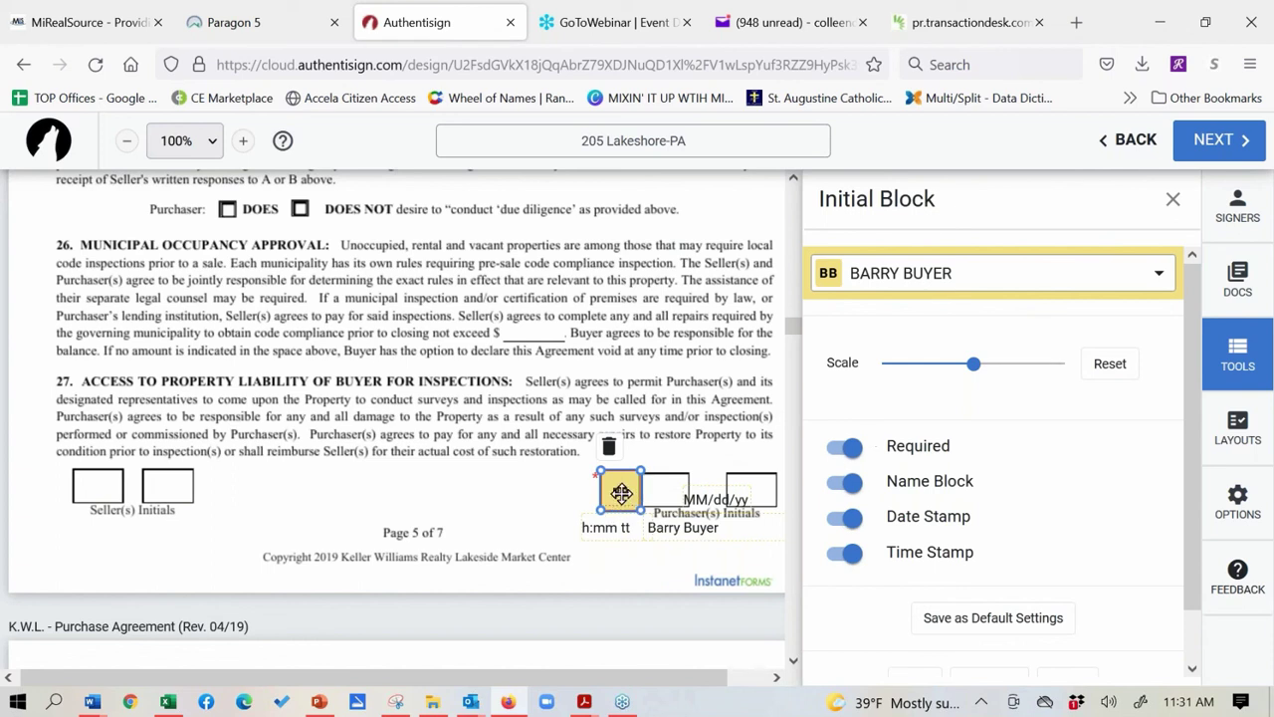
# Step: Remove the stamps, fit the initials onto the Purchaser(s) Initials box, and save as default
pyautogui.click(853, 518)
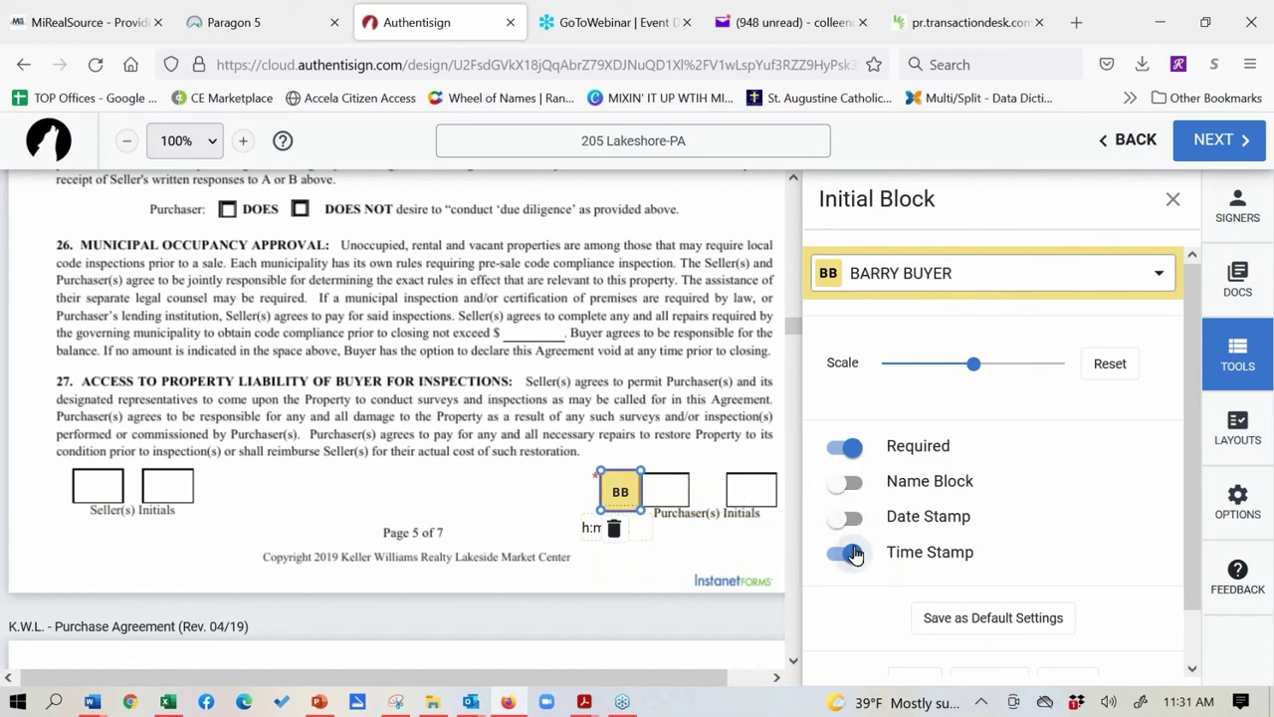
pyautogui.click(853, 554)
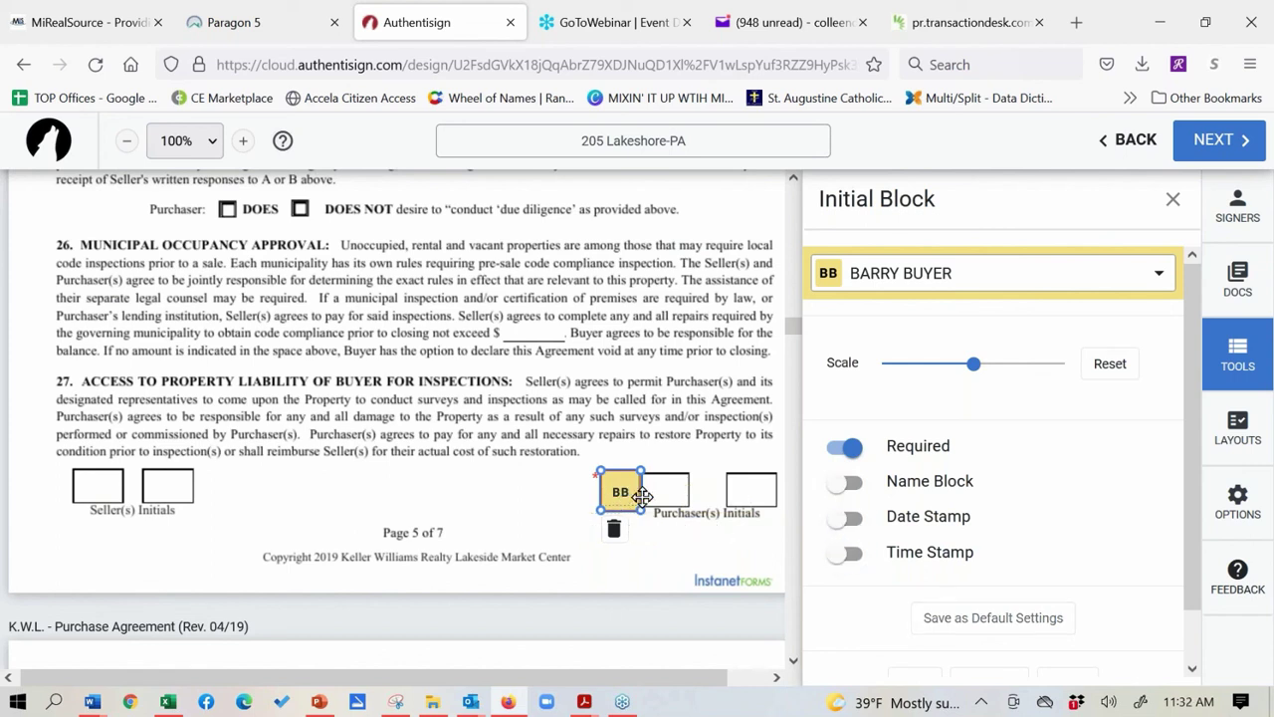
pyautogui.moveTo(642, 496); pyautogui.dragTo(683, 493)
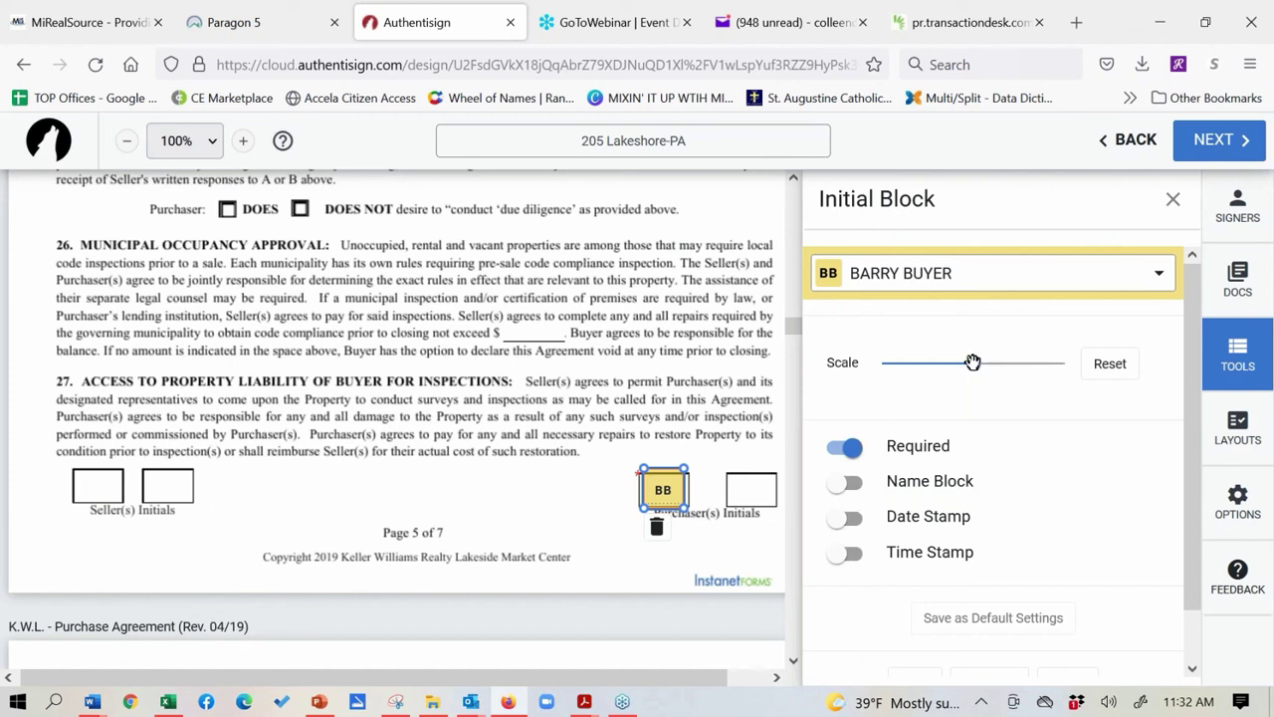
pyautogui.moveTo(973, 363); pyautogui.dragTo(1012, 360)
pyautogui.moveTo(1040, 362); pyautogui.dragTo(970, 363)
pyautogui.moveTo(1192, 280); pyautogui.dragTo(1193, 339)
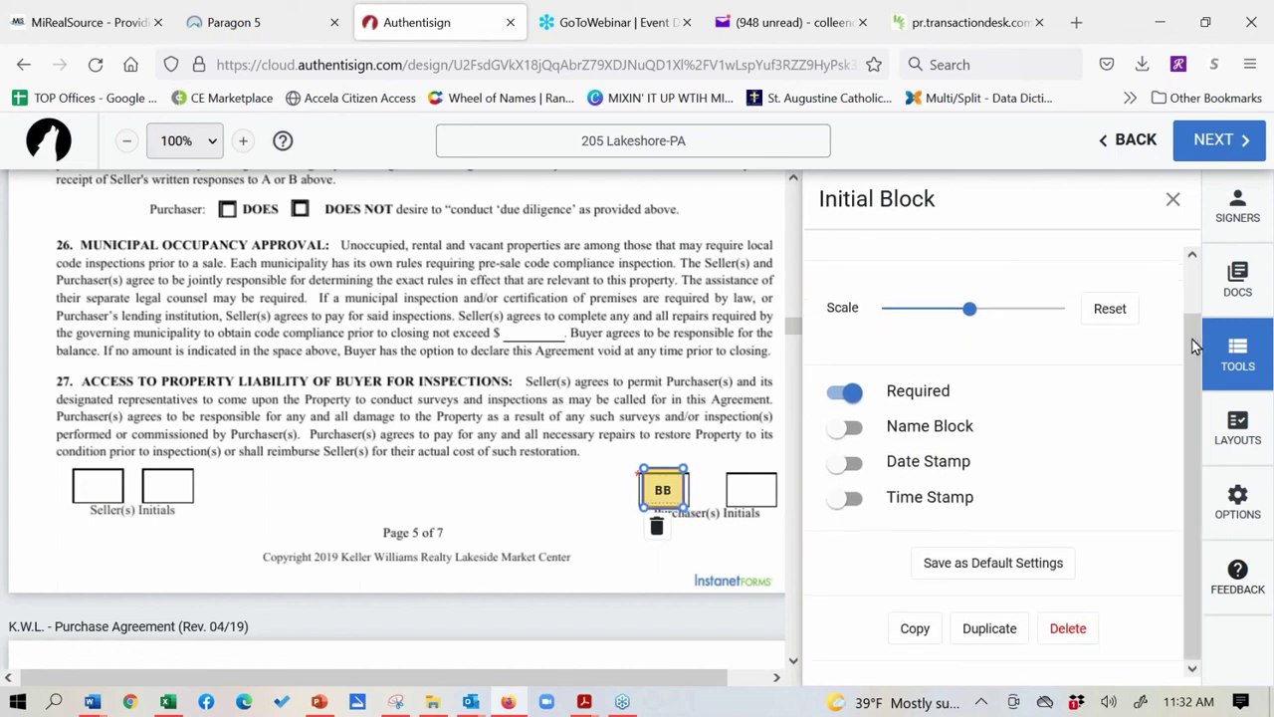
pyautogui.click(1014, 565)
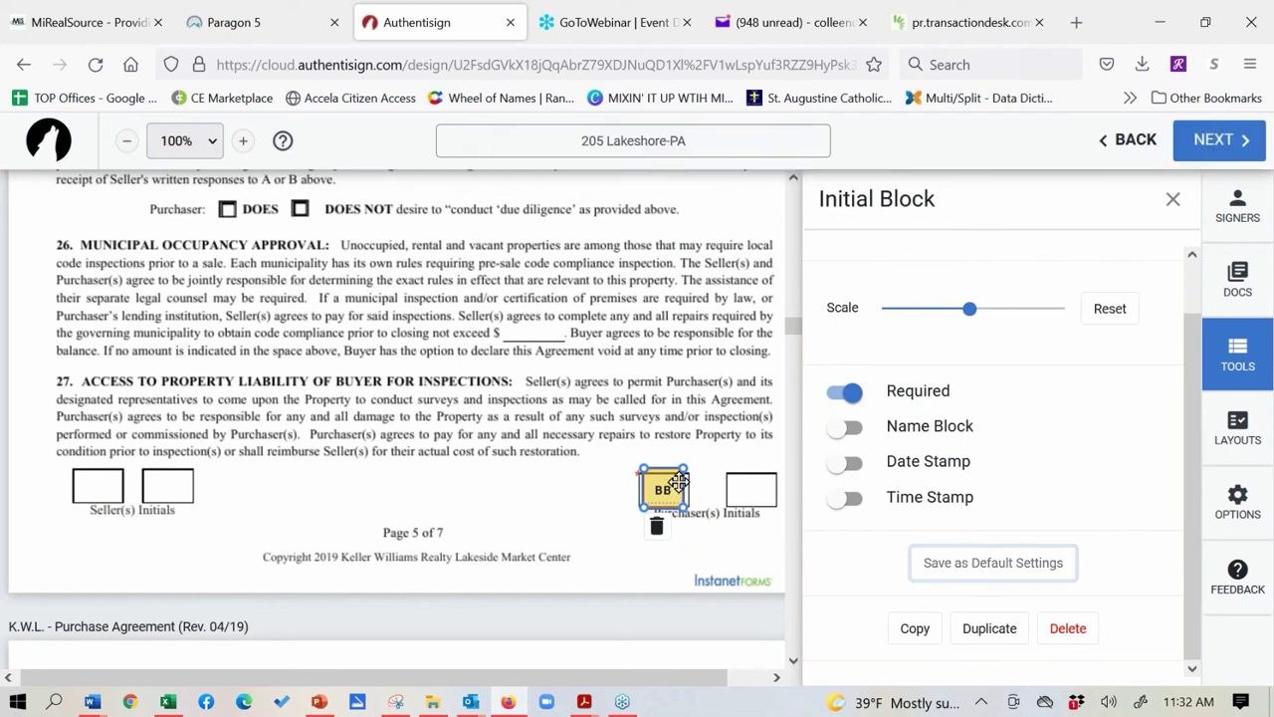
pyautogui.moveTo(677, 483)
pyautogui.mouseDown()
pyautogui.moveTo(601, 484)
pyautogui.moveTo(679, 483)
pyautogui.mouseUp()
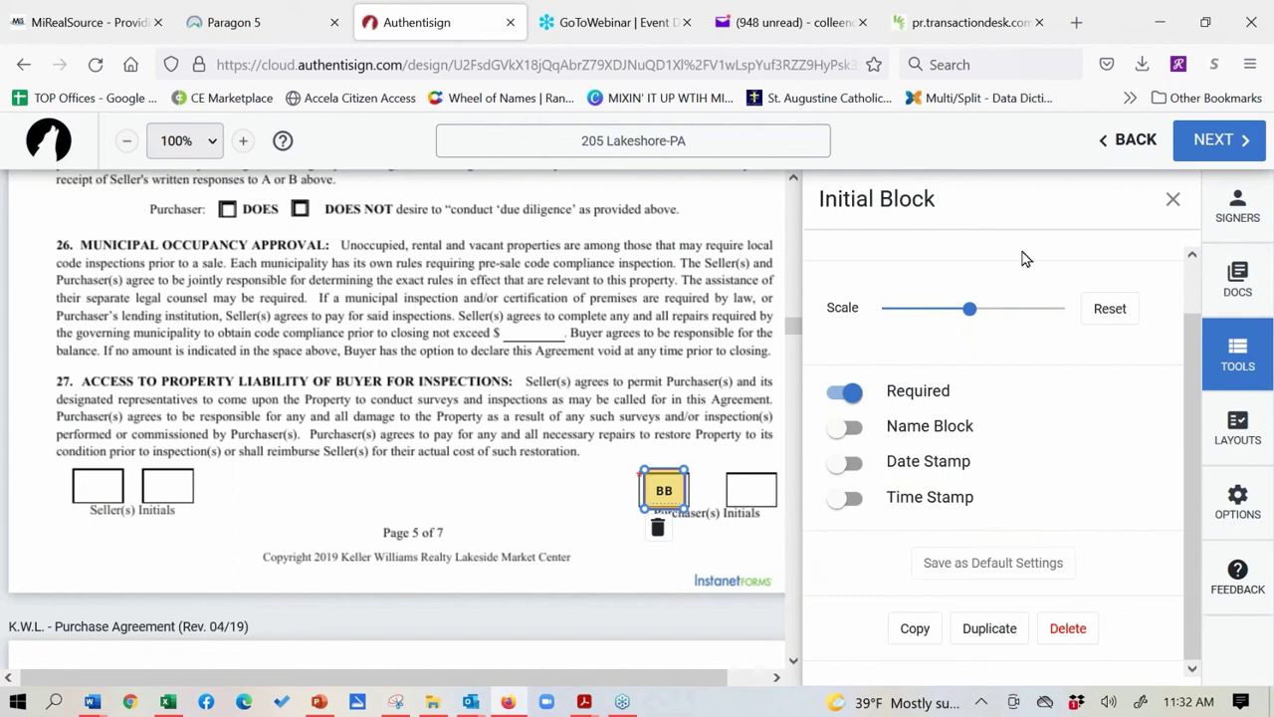
pyautogui.click(1175, 202)
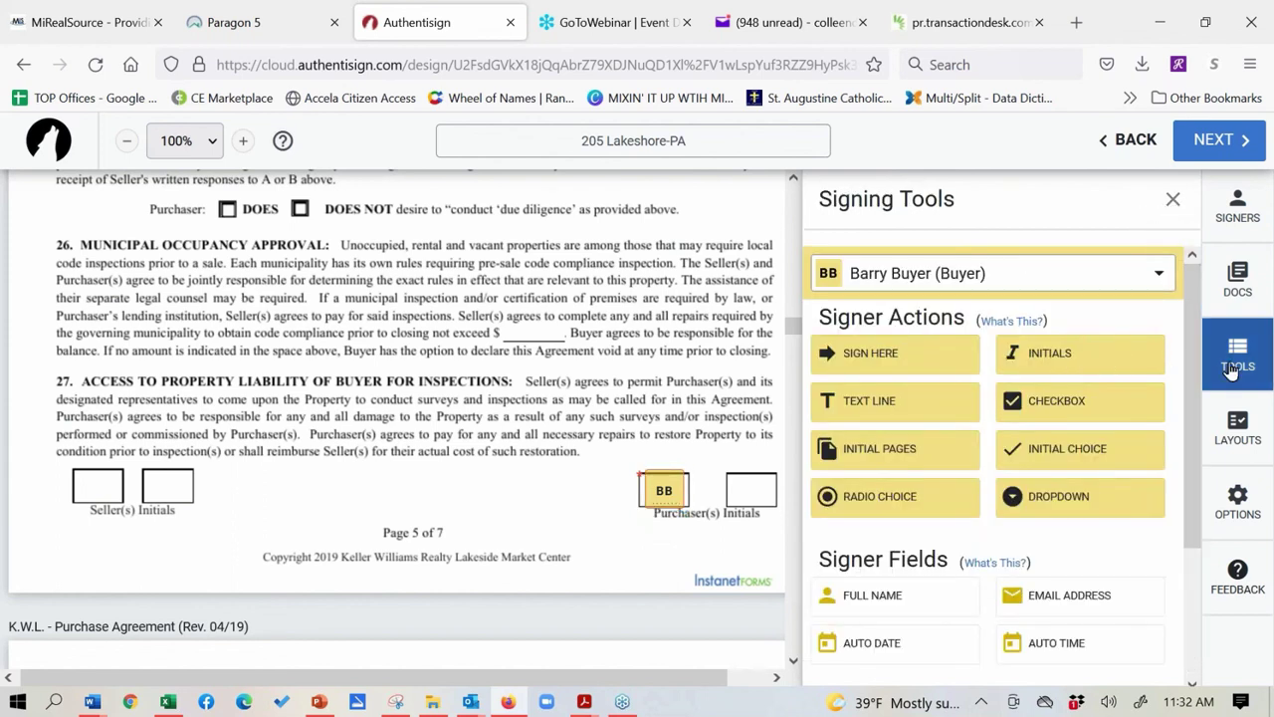
# Step: Add buyer initials to page 5's second Purchaser(s) Initials box and delete the stray text field
pyautogui.moveTo(1038, 347); pyautogui.dragTo(751, 488)
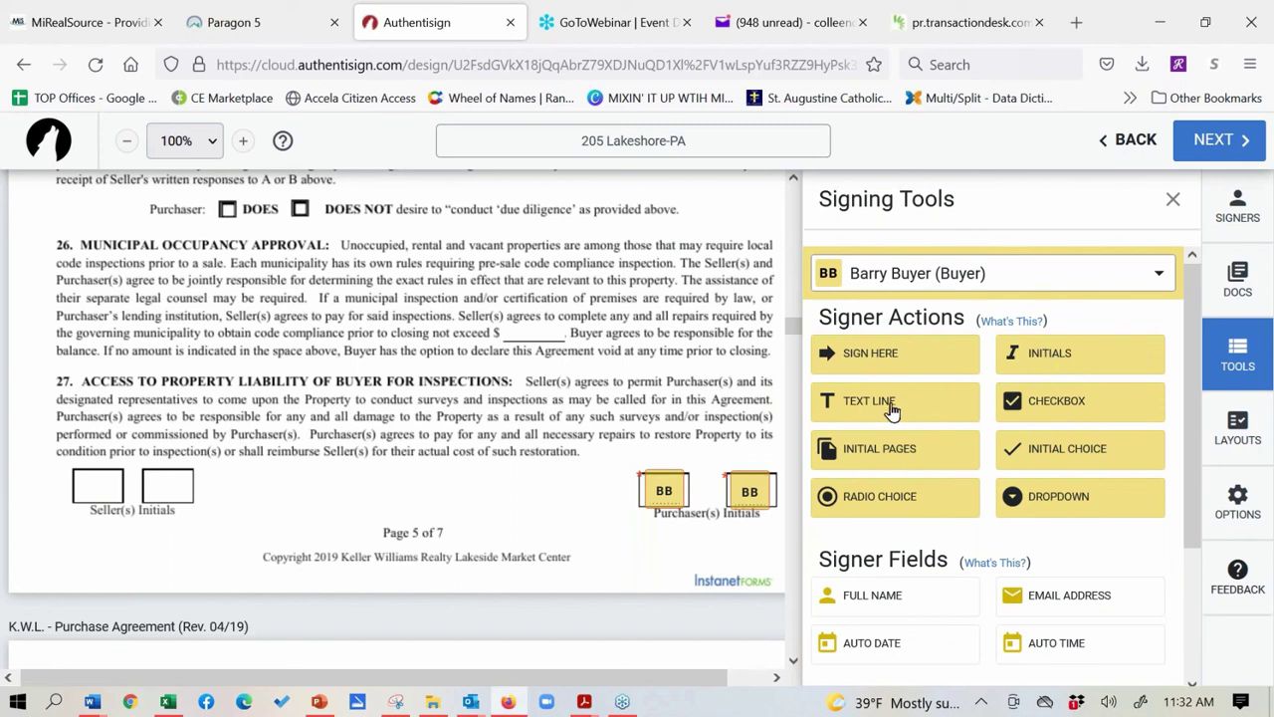
pyautogui.moveTo(891, 410); pyautogui.dragTo(868, 399)
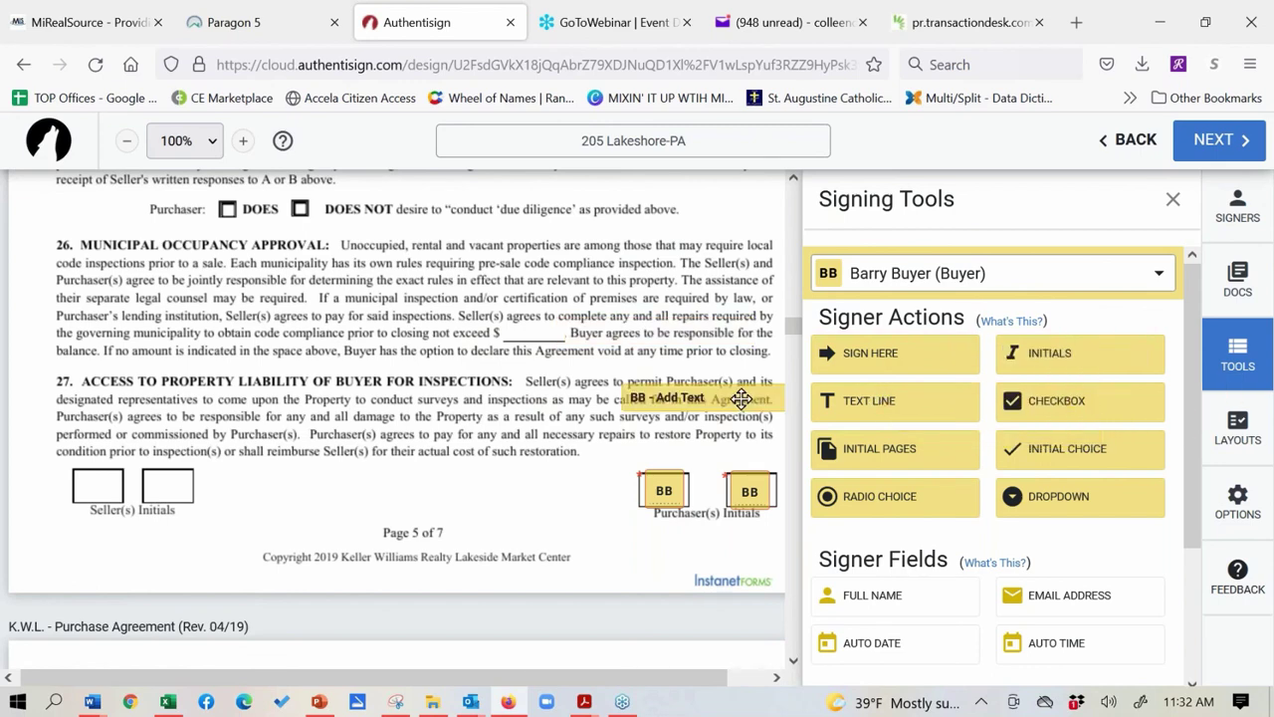
pyautogui.click(741, 399)
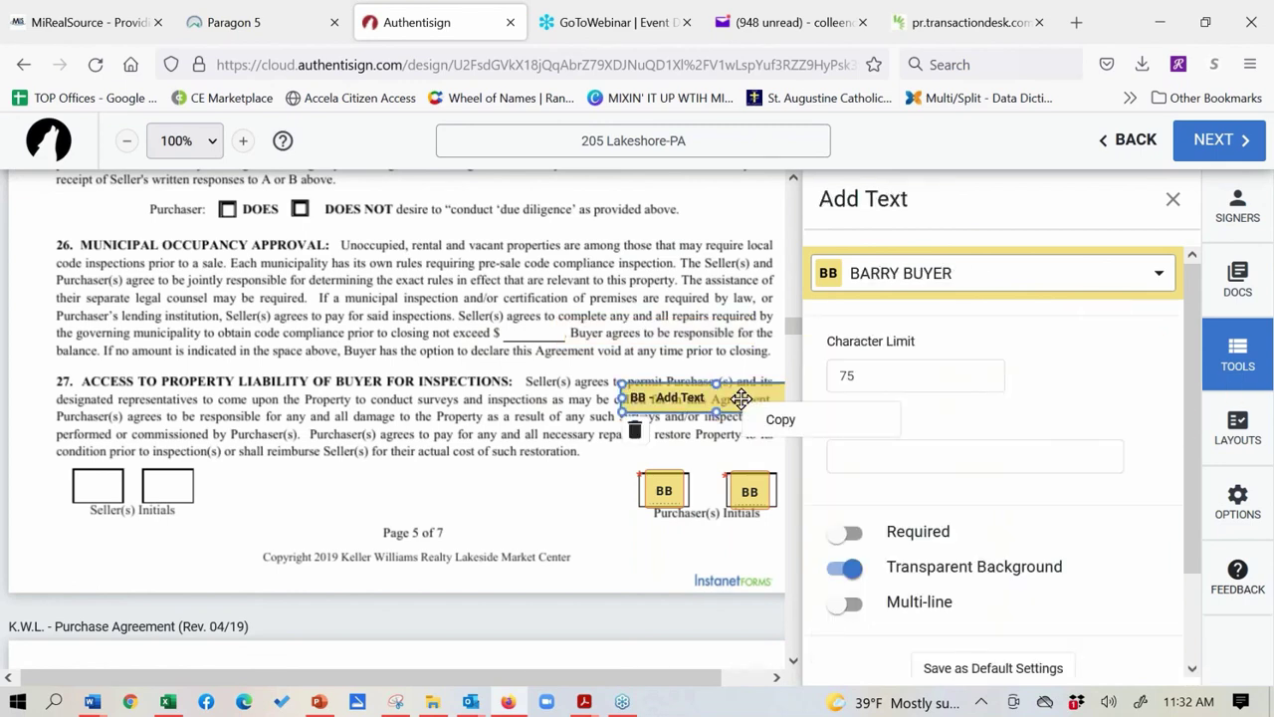
pyautogui.click(637, 426)
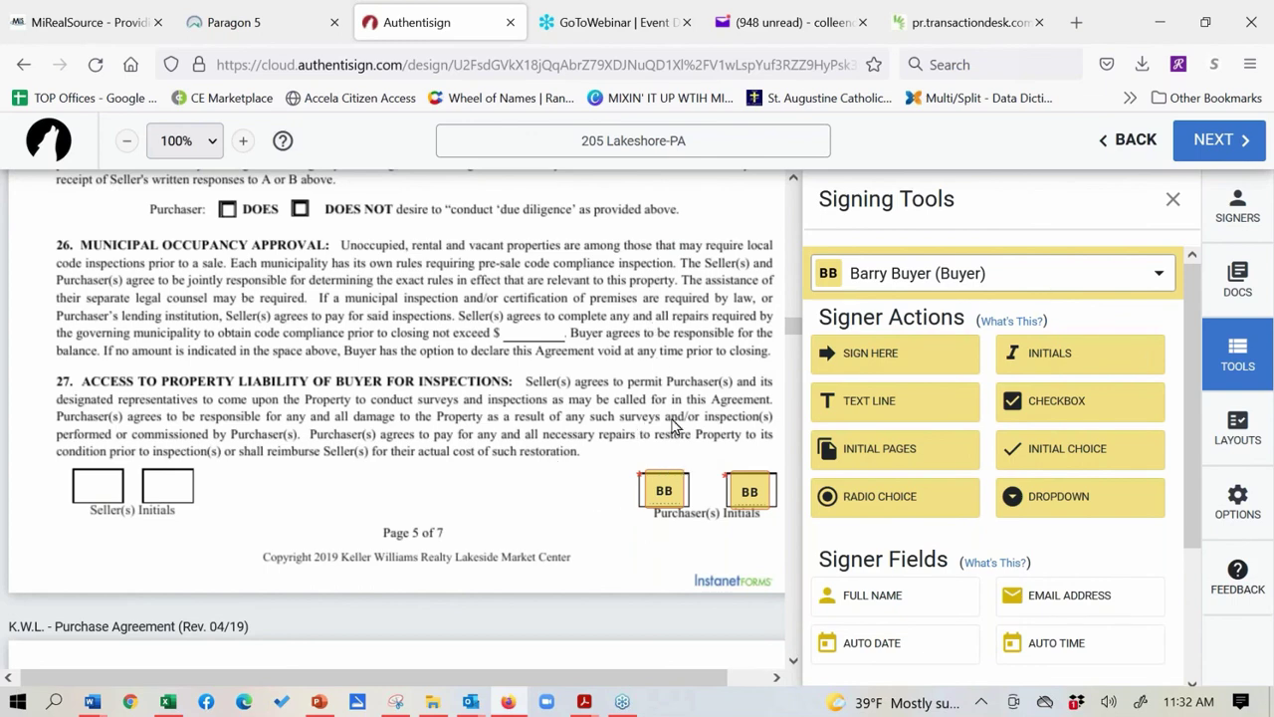
# Step: Place buyer initials on the first Purchaser(s) Initials box of page 6
pyautogui.scroll(-6, 318, 503)
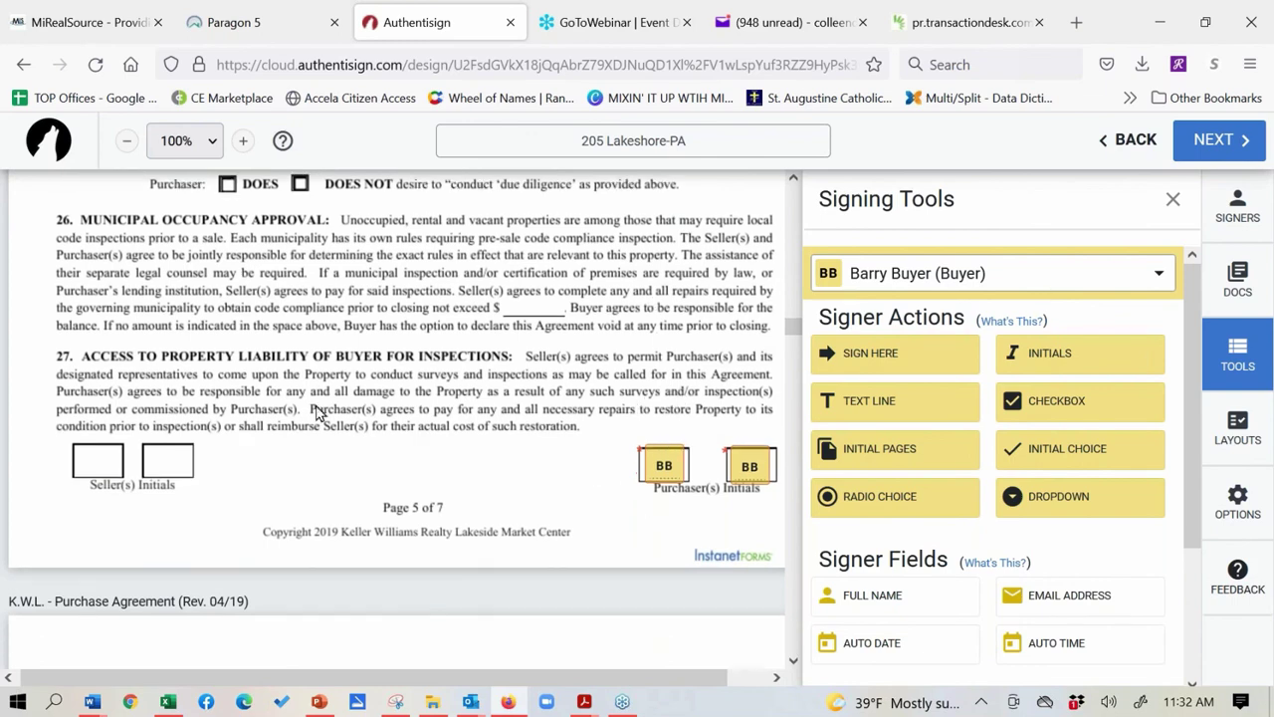
pyautogui.scroll(-8, 250, 415)
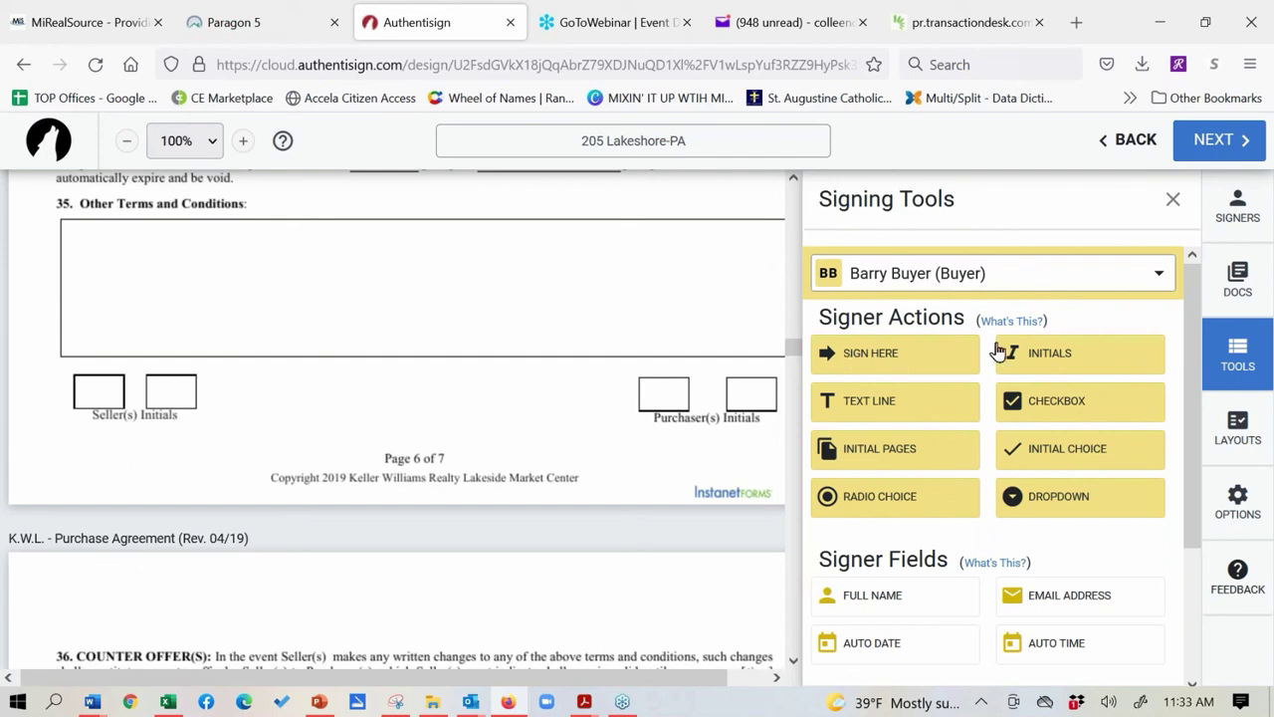
pyautogui.moveTo(1014, 348); pyautogui.dragTo(653, 382)
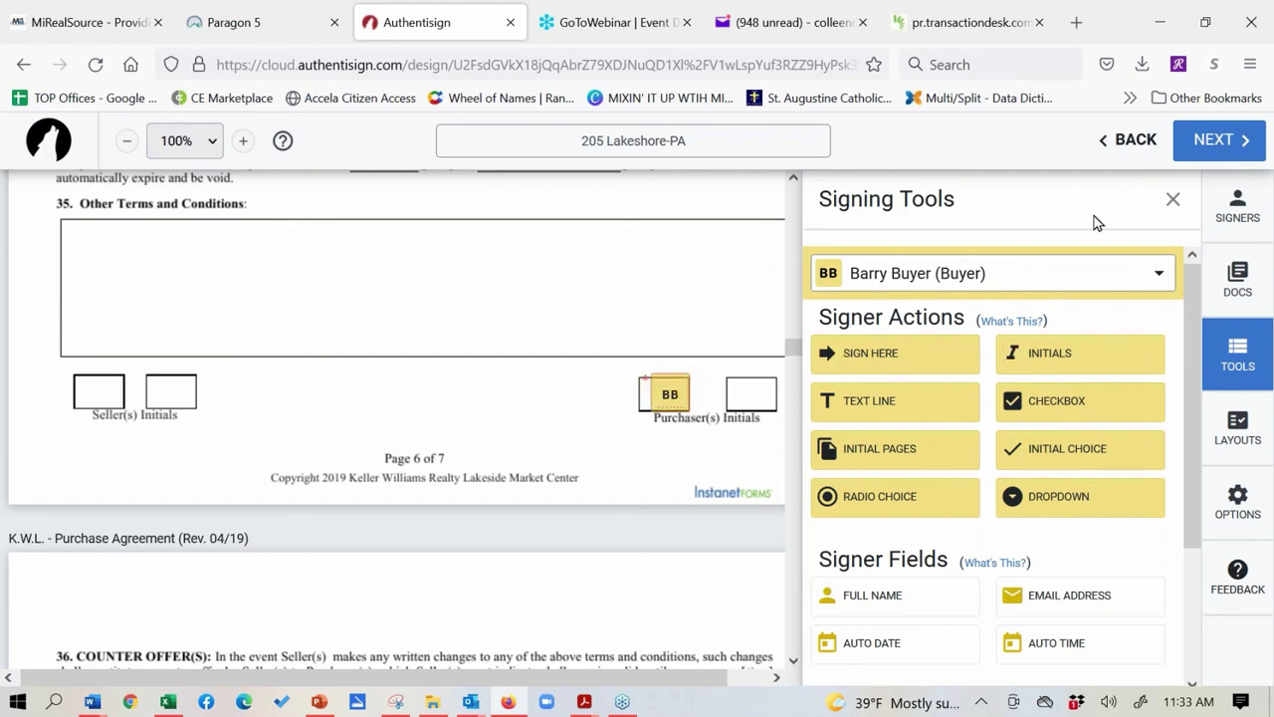
pyautogui.click(1090, 271)
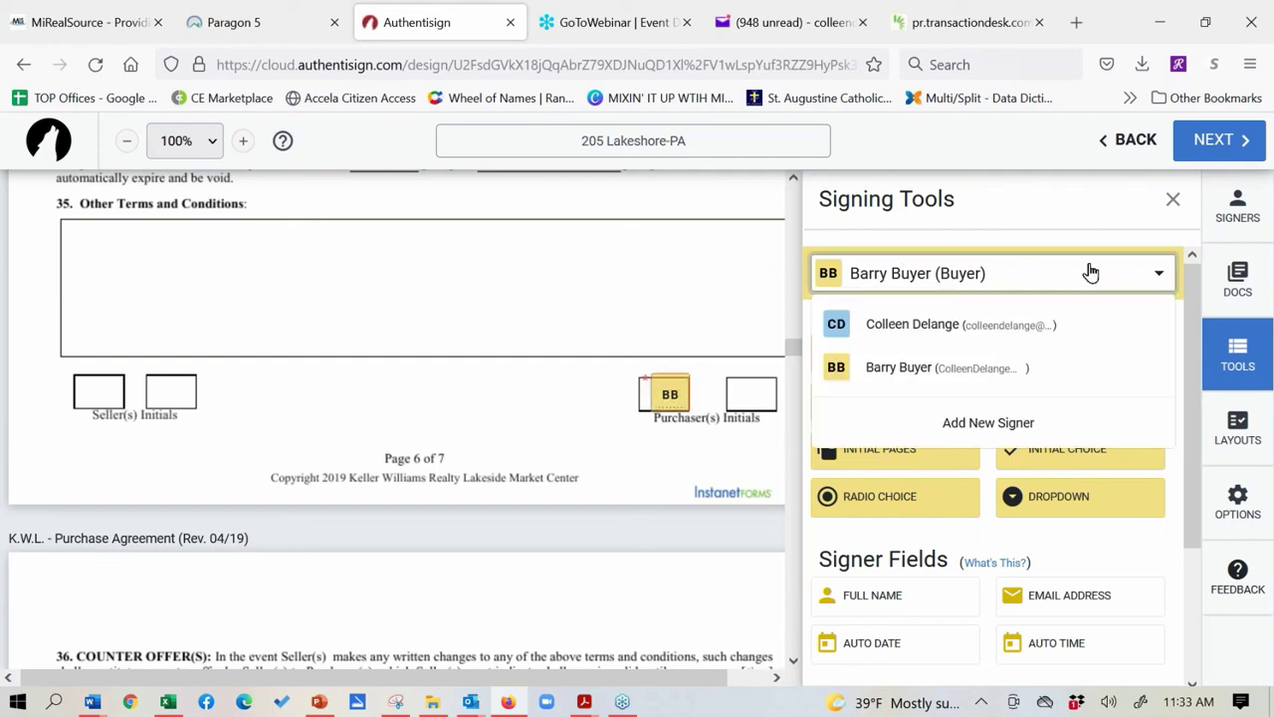
# Step: Switch to the Selling Agent, put their initials on page 6's second Purchaser box, and open Initial Pages
pyautogui.click(987, 326)
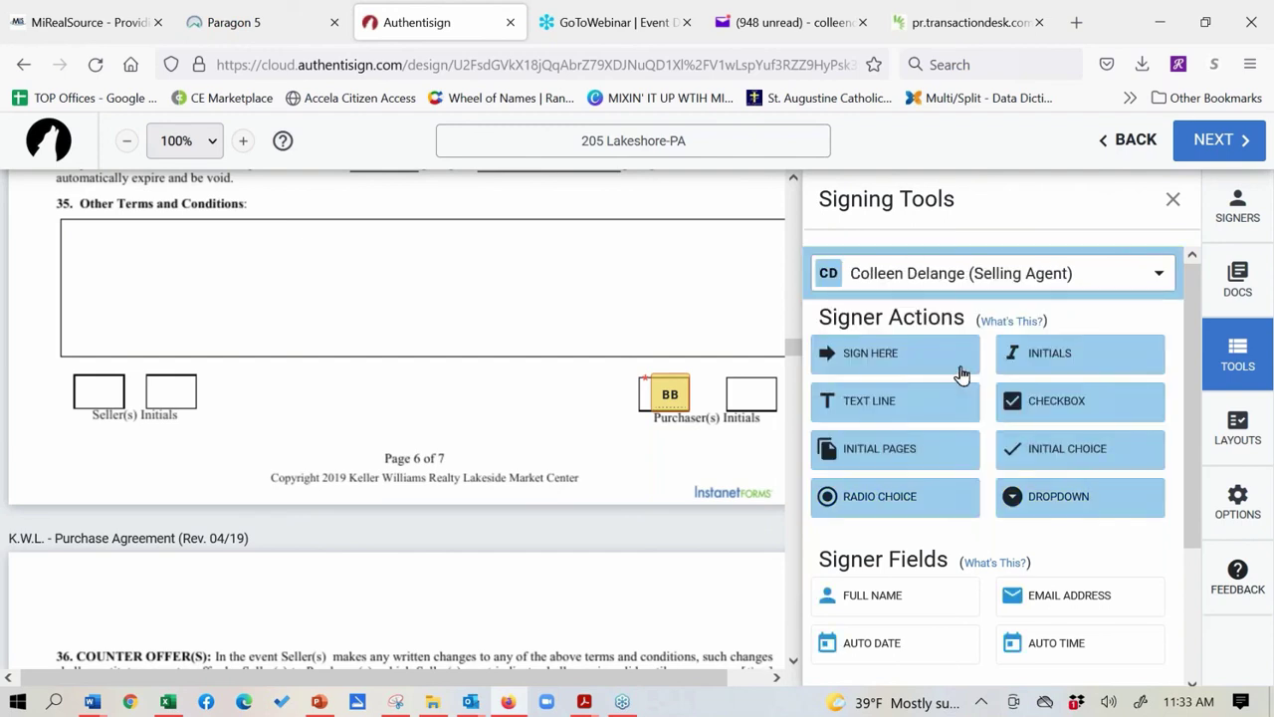
pyautogui.moveTo(1024, 358); pyautogui.dragTo(749, 394)
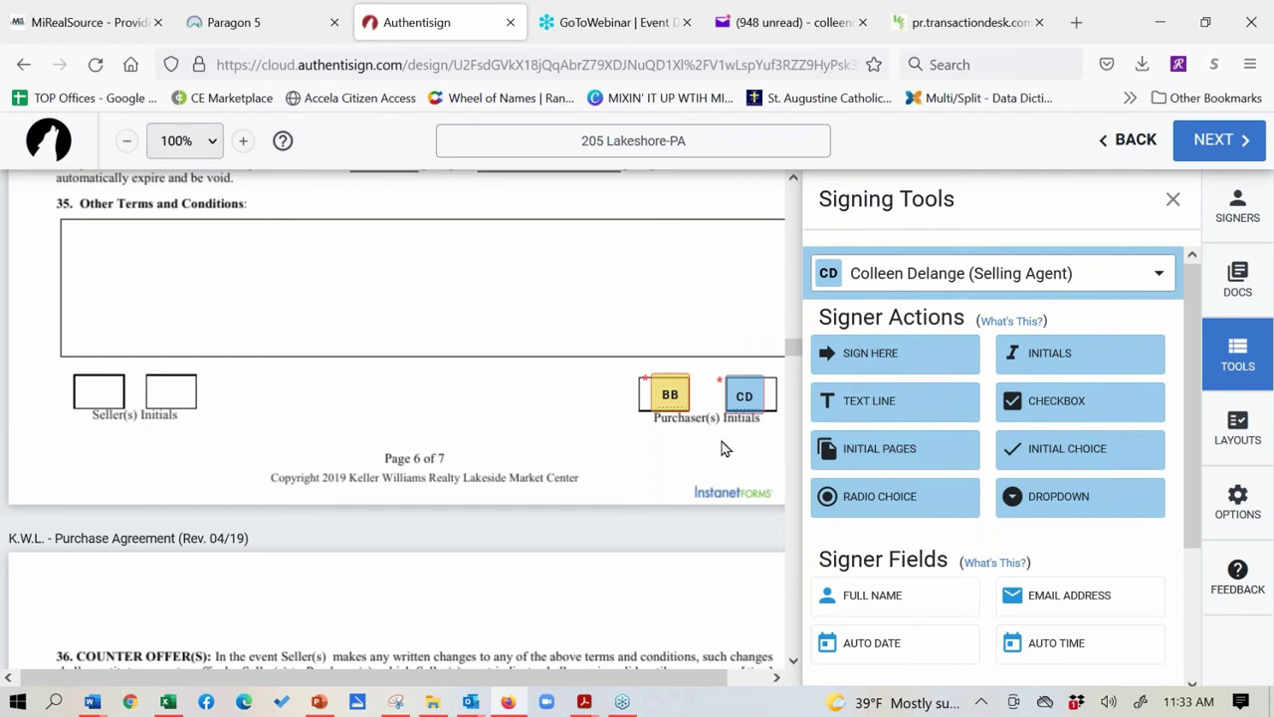
pyautogui.click(875, 453)
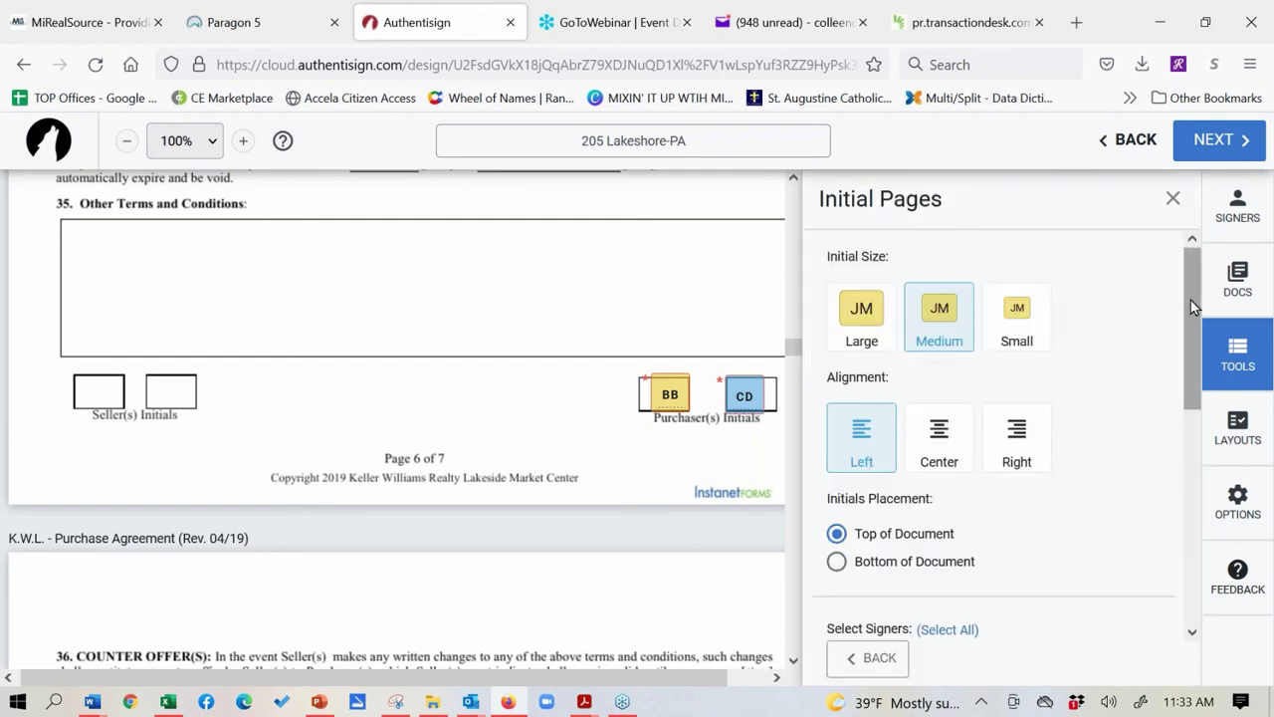
# Step: Place Buyer initials, aligned Right at Bottom of Document, on all Purchase Agreement pages
pyautogui.scroll(-2, 1187, 330)
pyautogui.scroll(-1, 1187, 345)
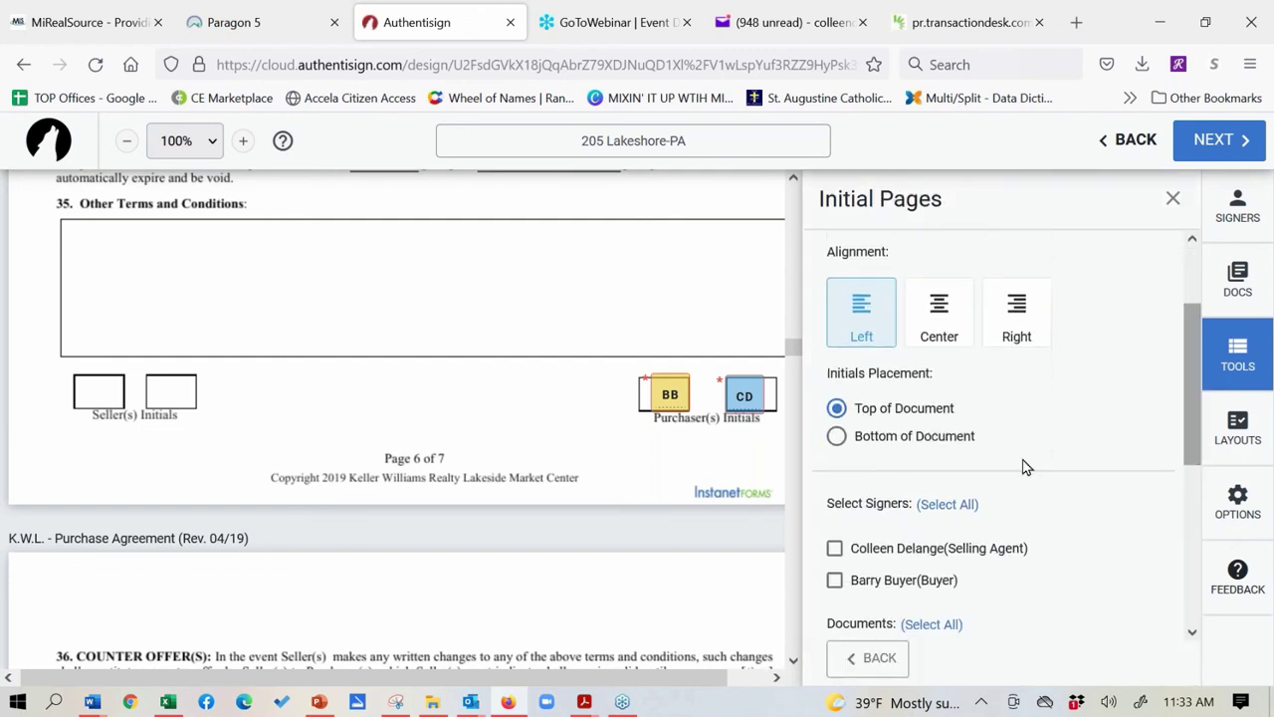
pyautogui.click(836, 581)
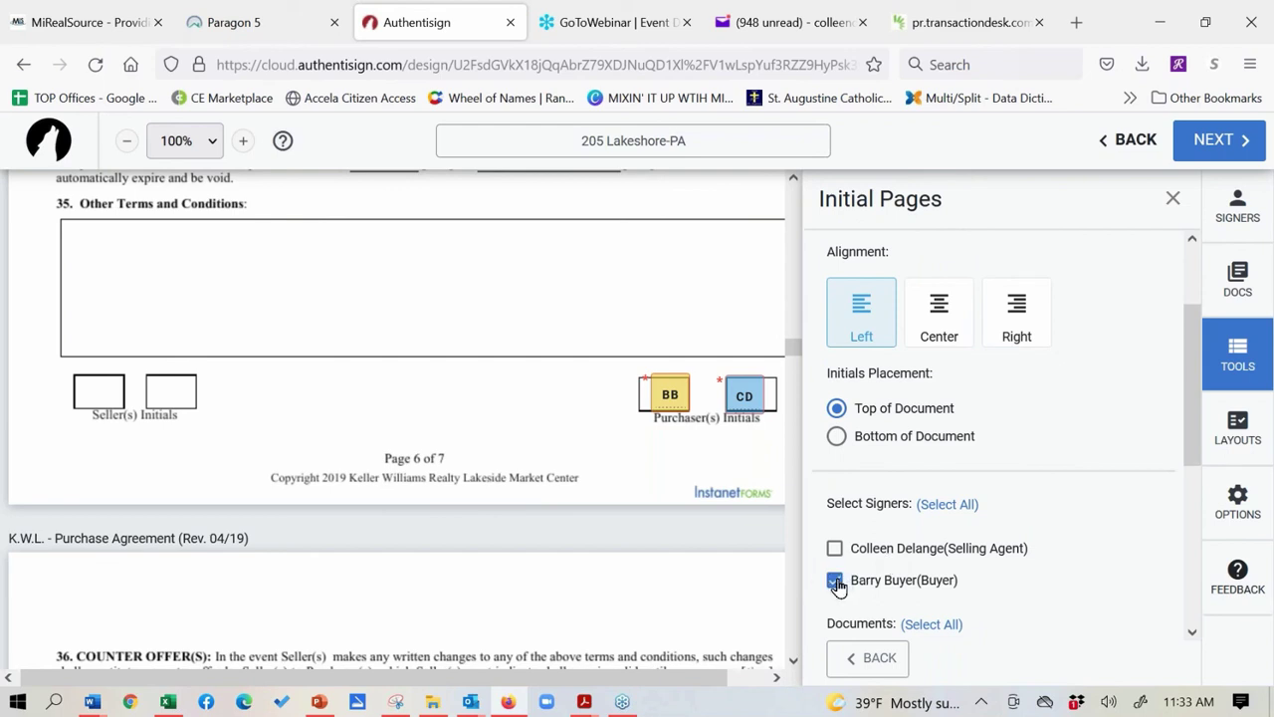
pyautogui.click(1018, 317)
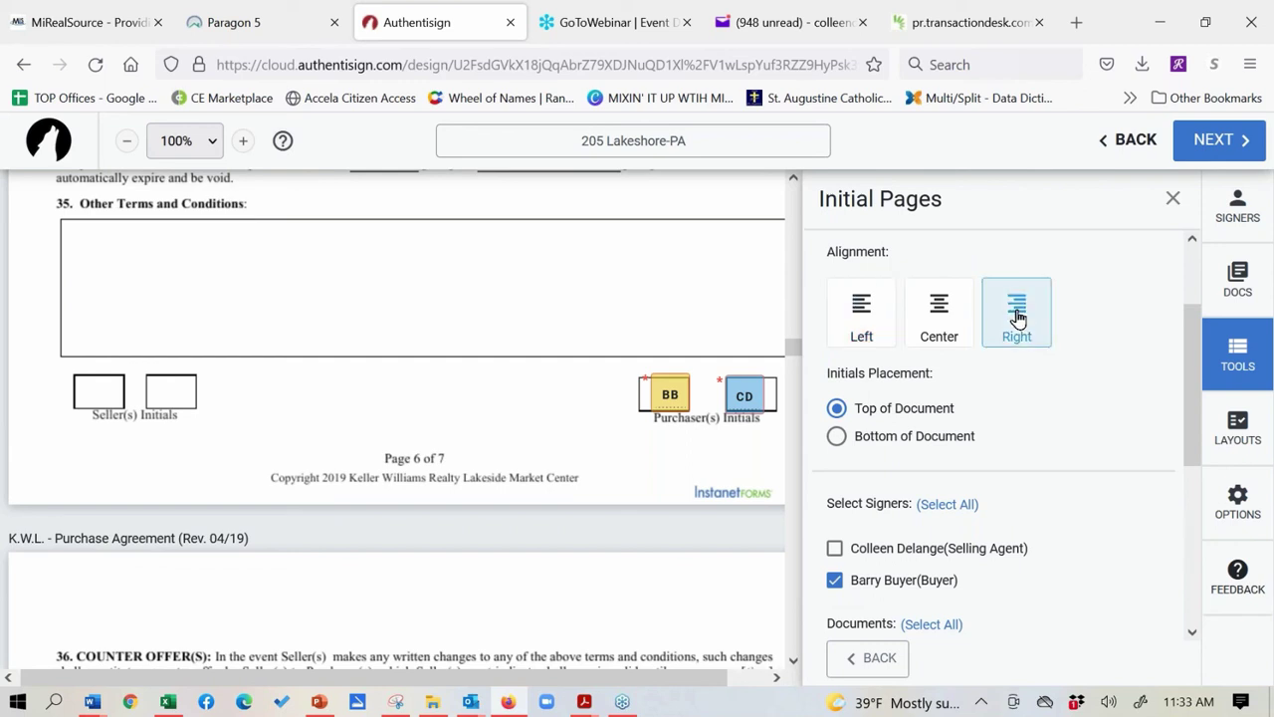
pyautogui.click(838, 439)
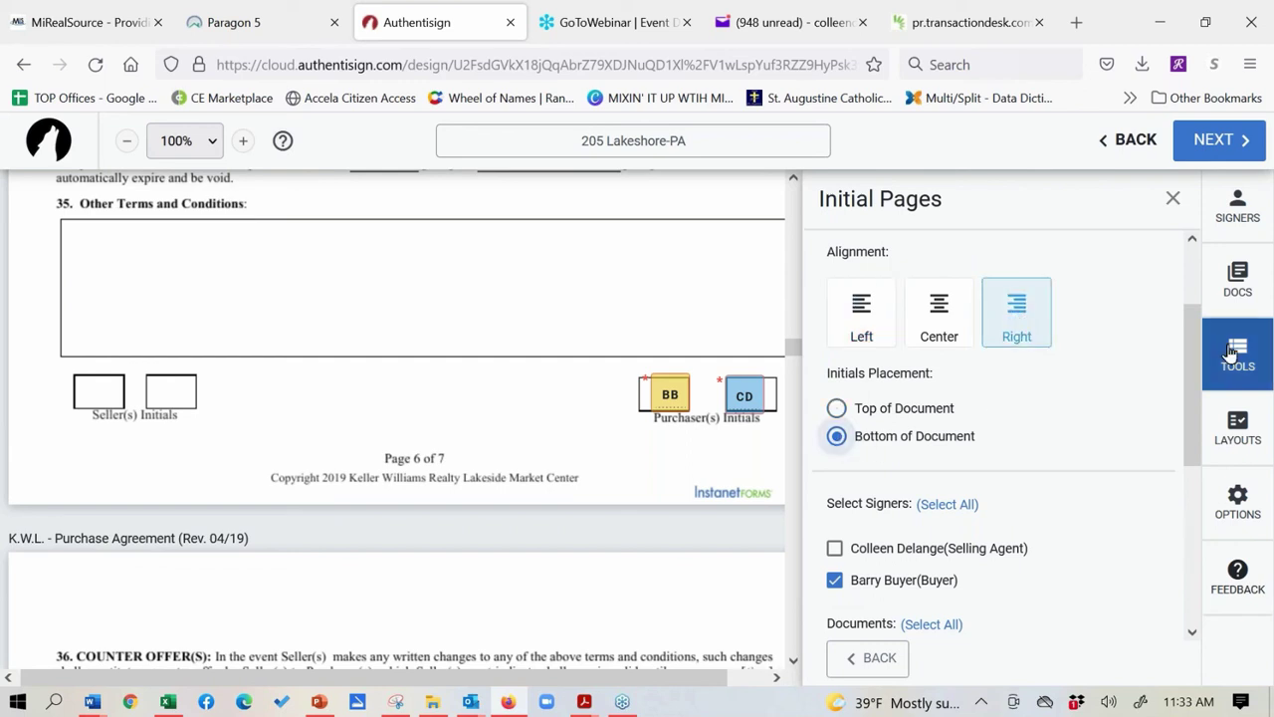
pyautogui.scroll(2, 1191, 345)
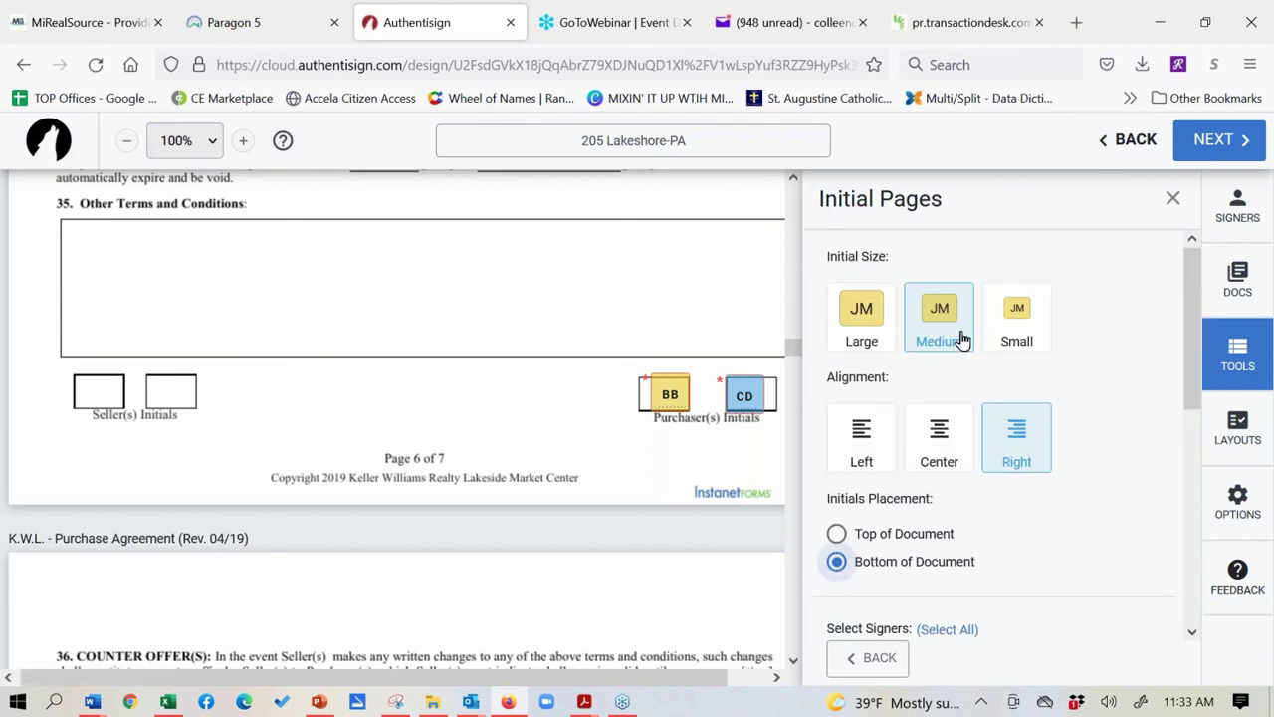
pyautogui.scroll(-3, 1193, 299)
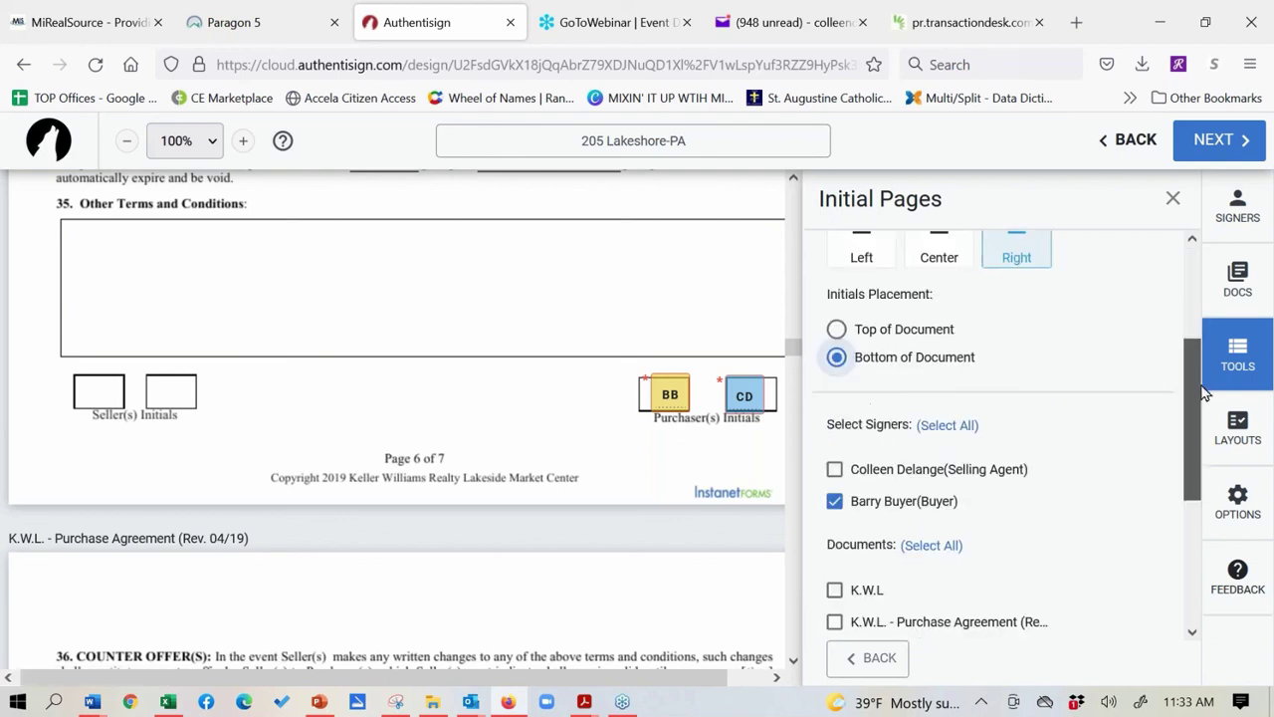
pyautogui.scroll(-1, 1202, 413)
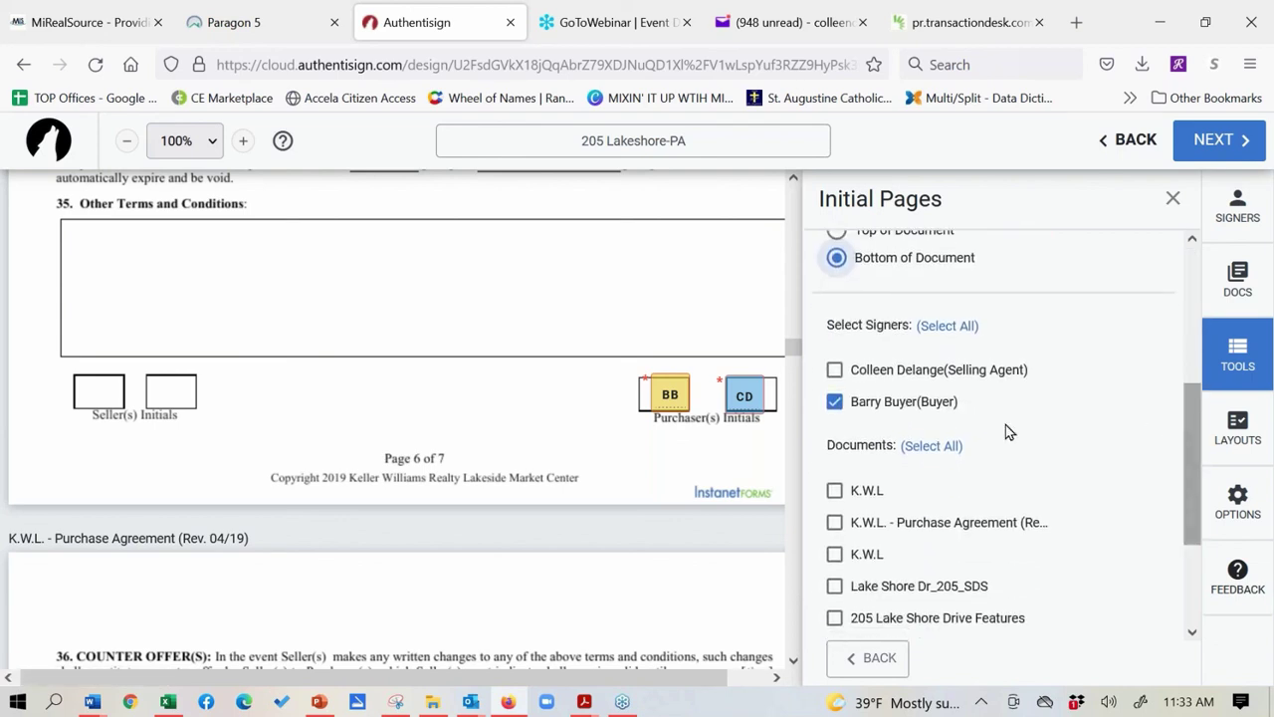
pyautogui.click(836, 522)
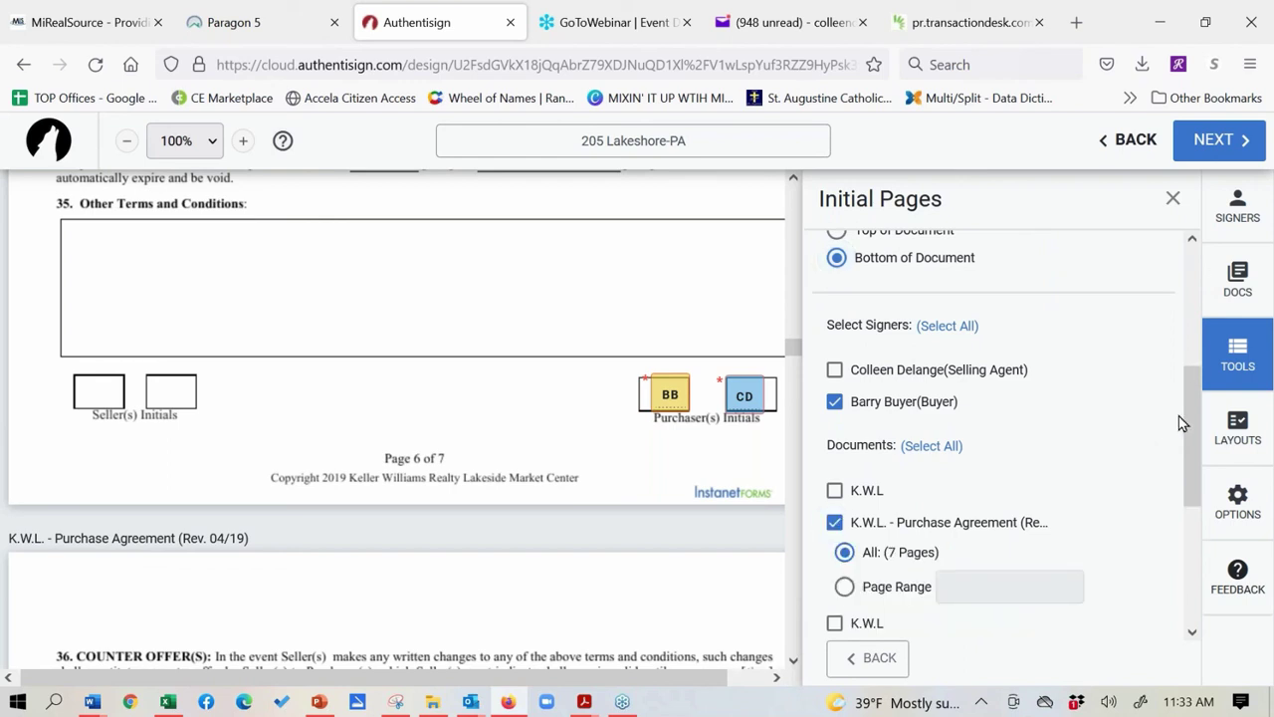
pyautogui.moveTo(1188, 418); pyautogui.dragTo(1191, 465)
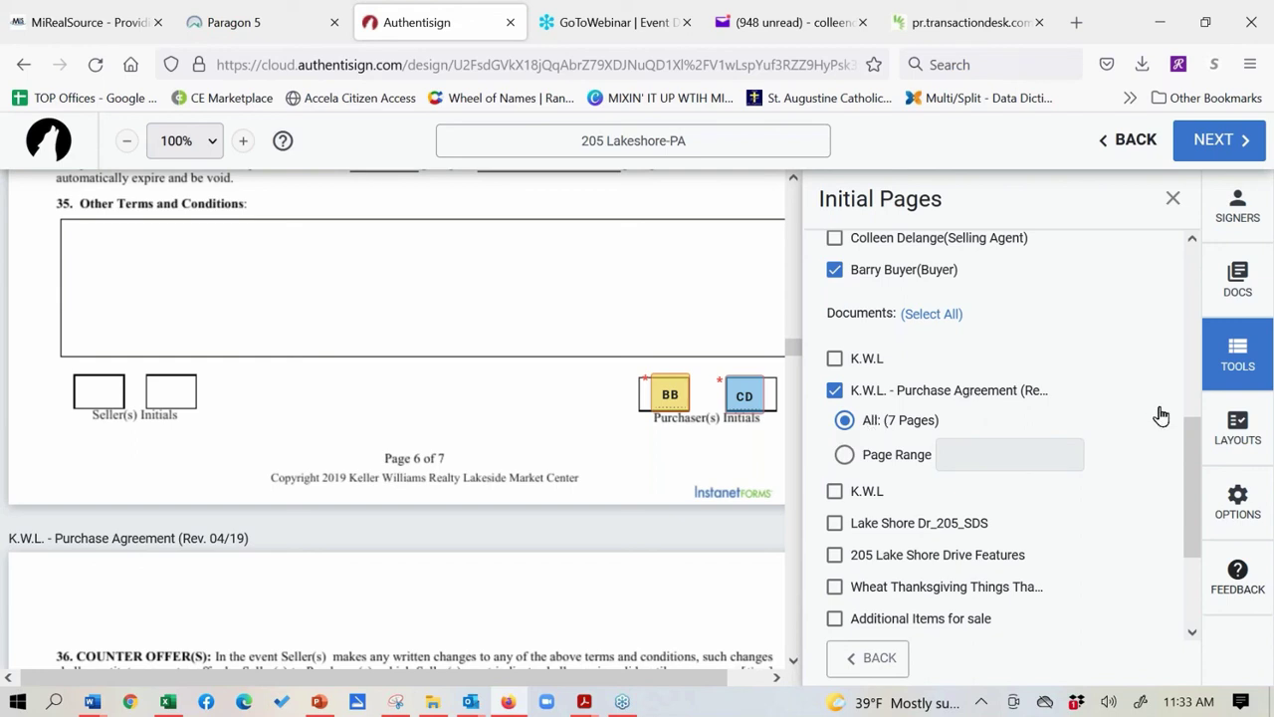
pyautogui.moveTo(1190, 433); pyautogui.dragTo(1201, 510)
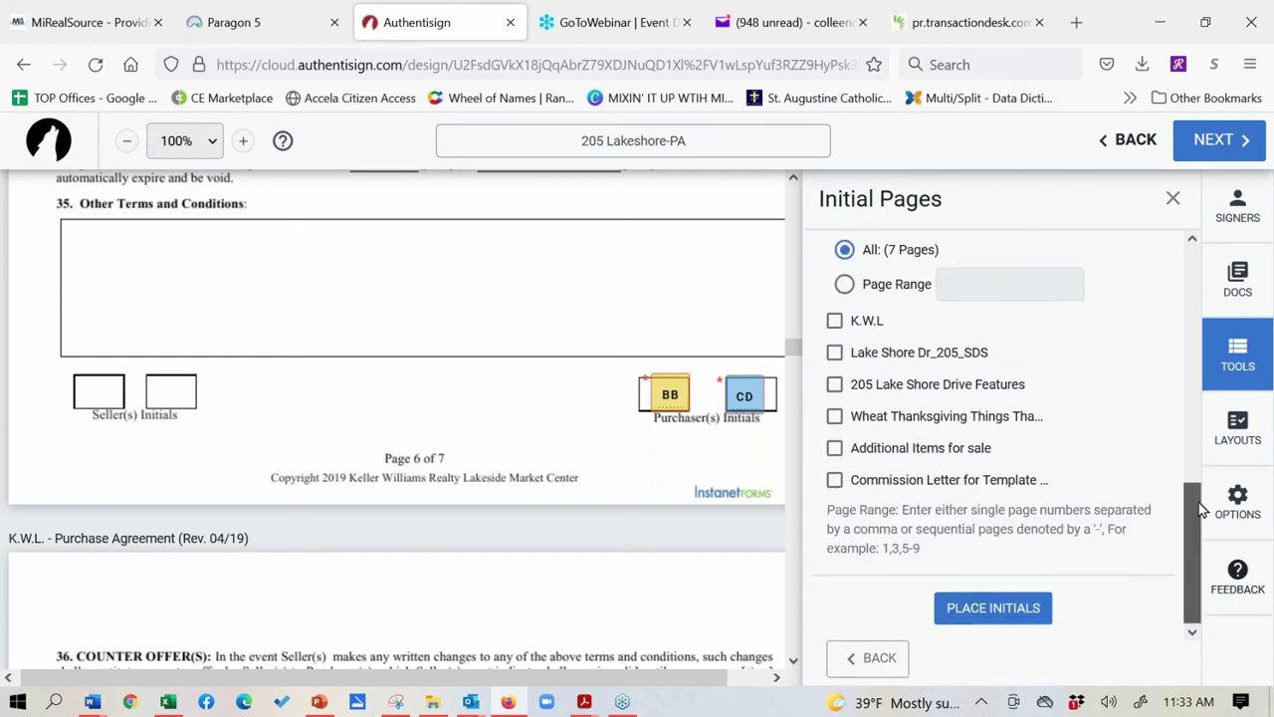
pyautogui.click(985, 611)
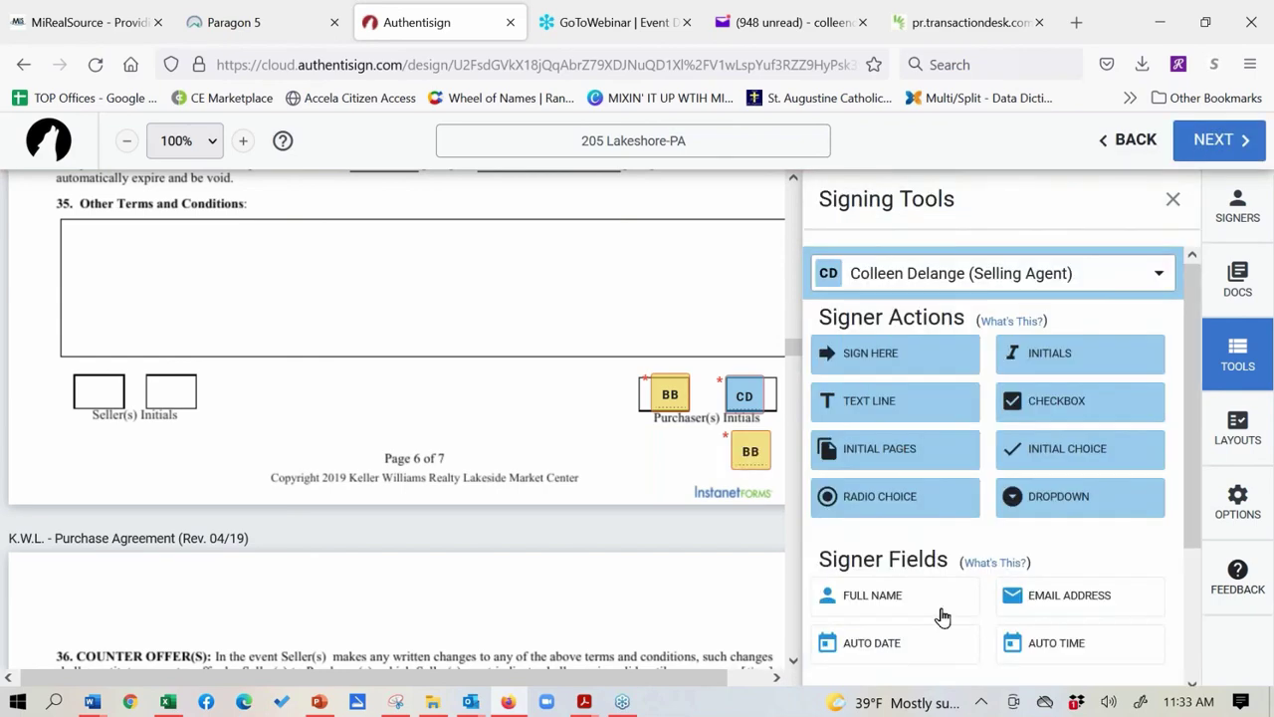
# Step: Scroll up to page 1 and back down to sections 5–7 on page 2
pyautogui.scroll(-10, 478, 371)
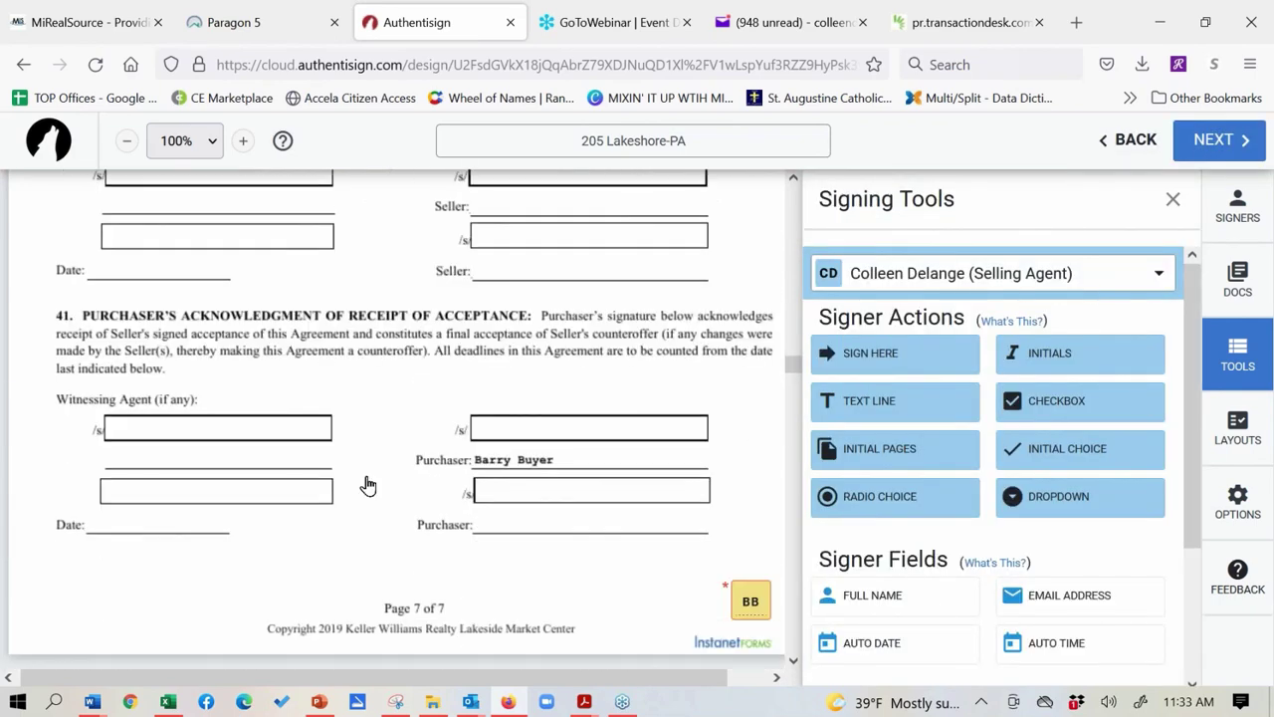
pyautogui.scroll(-8, 358, 298)
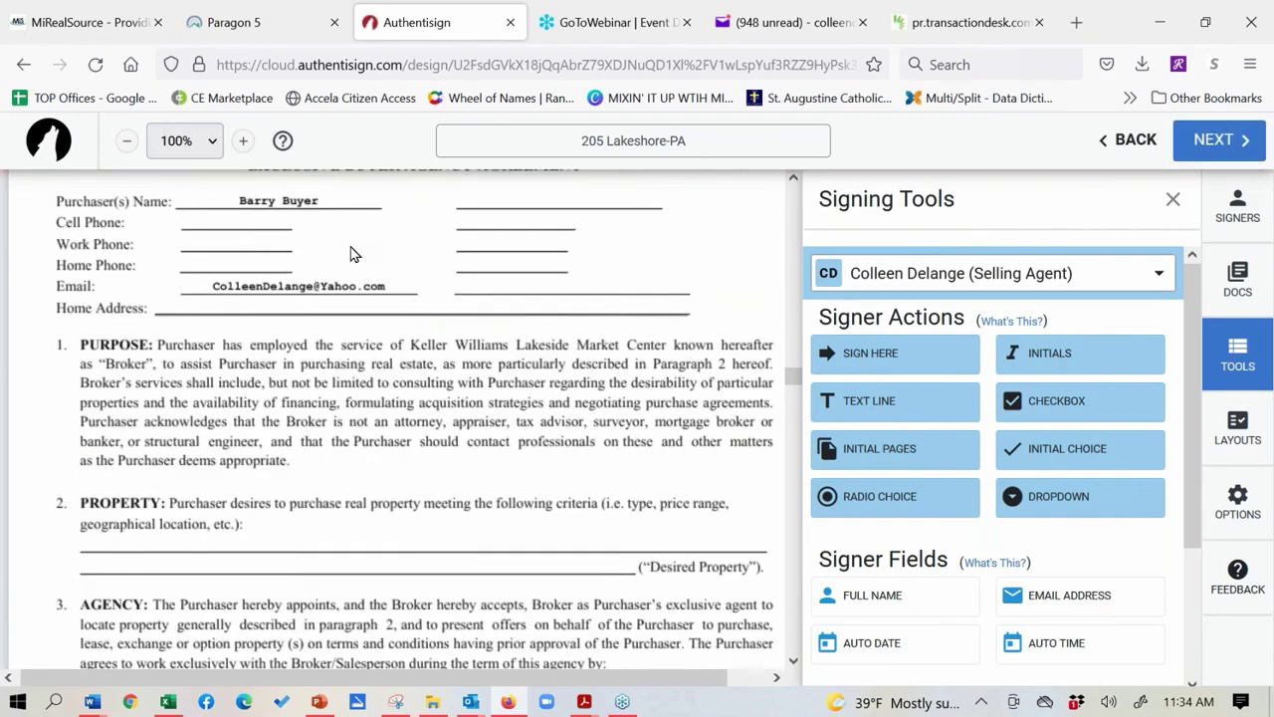
pyautogui.scroll(12, 356, 448)
pyautogui.scroll(15, 357, 518)
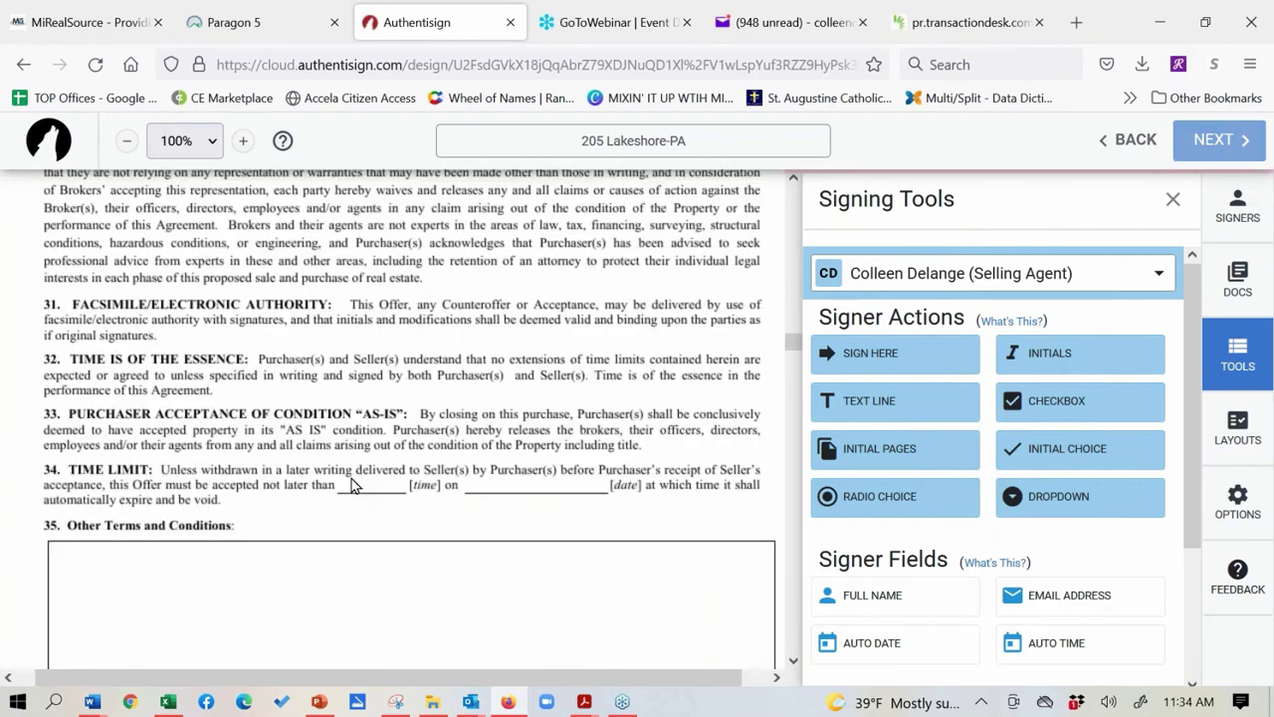
pyautogui.scroll(15, 350, 463)
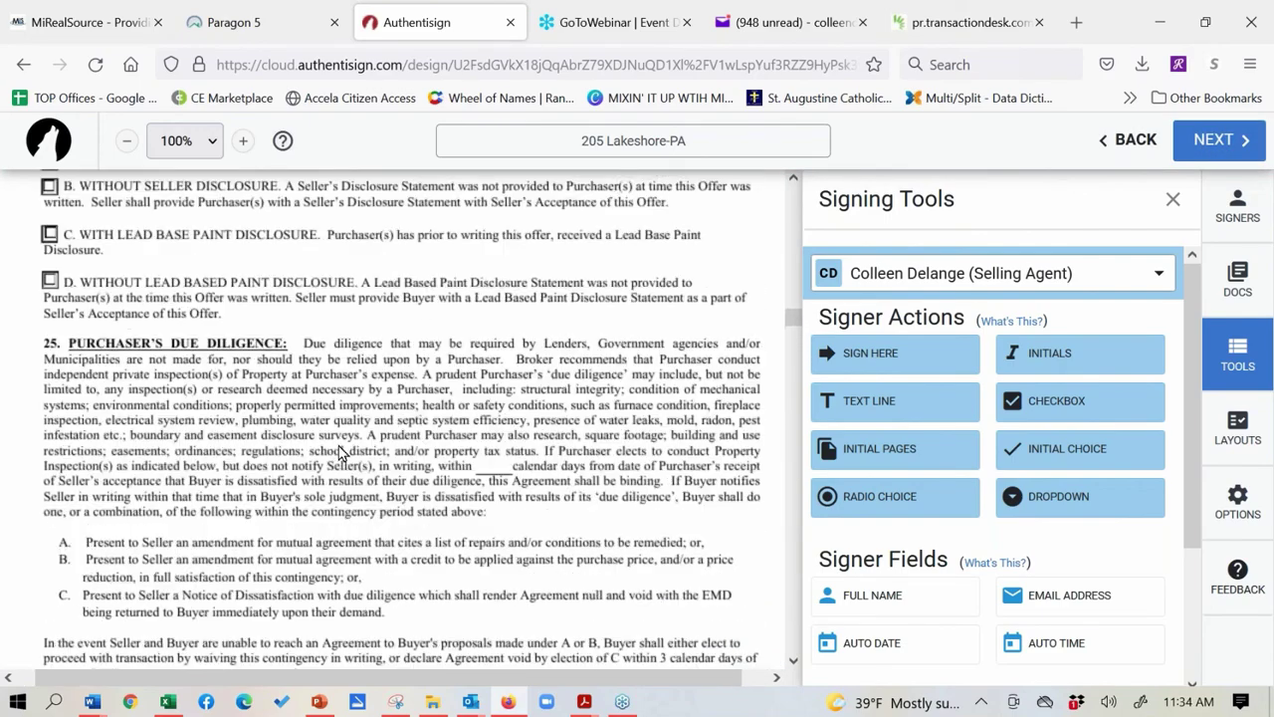
pyautogui.scroll(15, 350, 474)
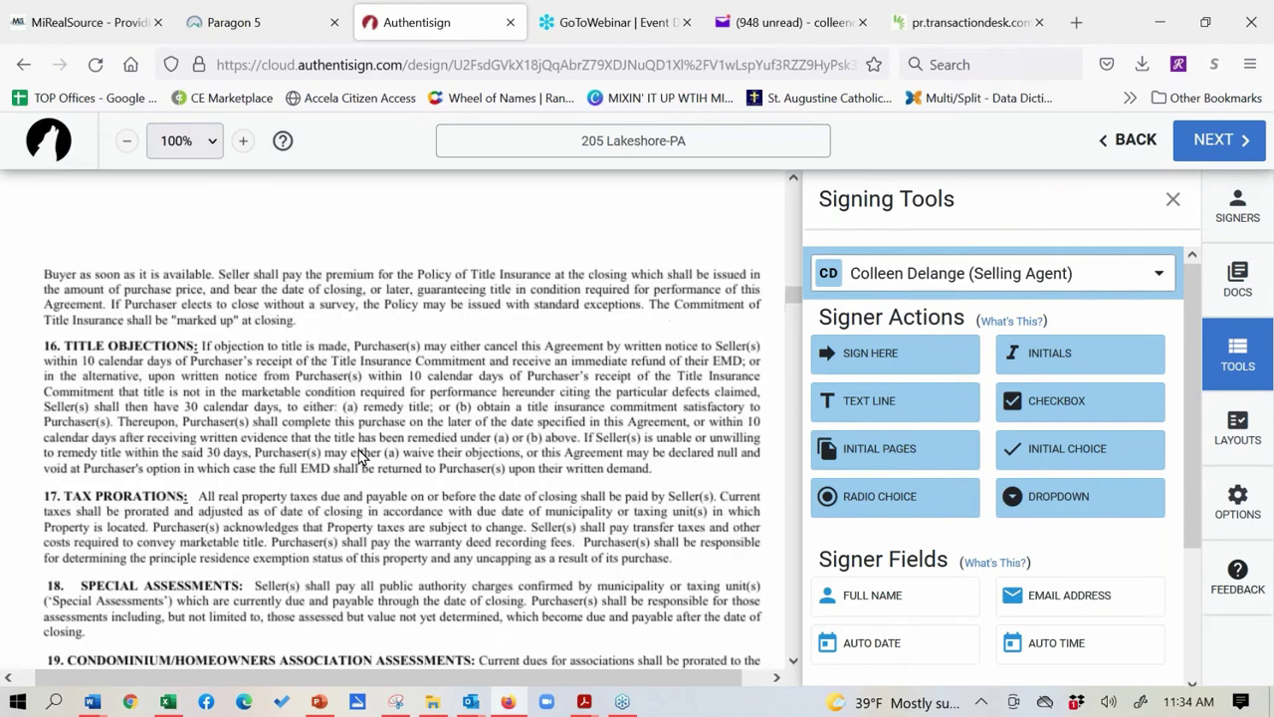
pyautogui.scroll(3, 361, 457)
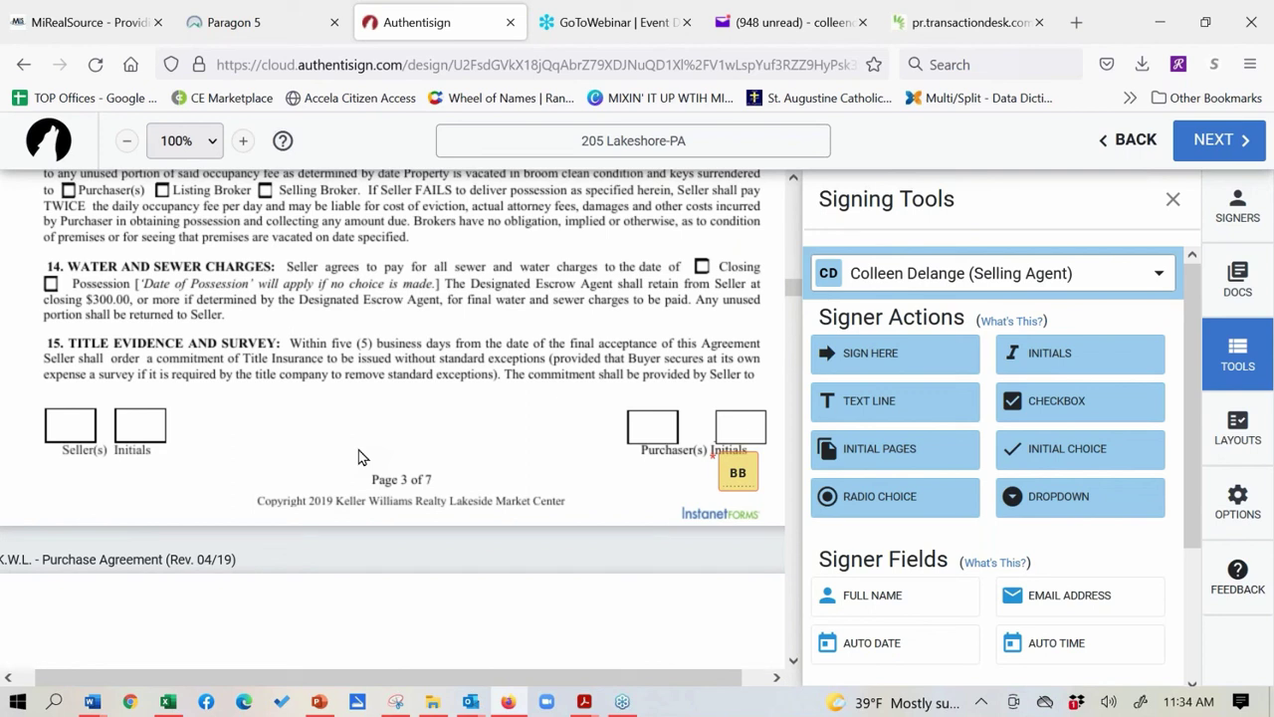
pyautogui.scroll(4, 70, 526)
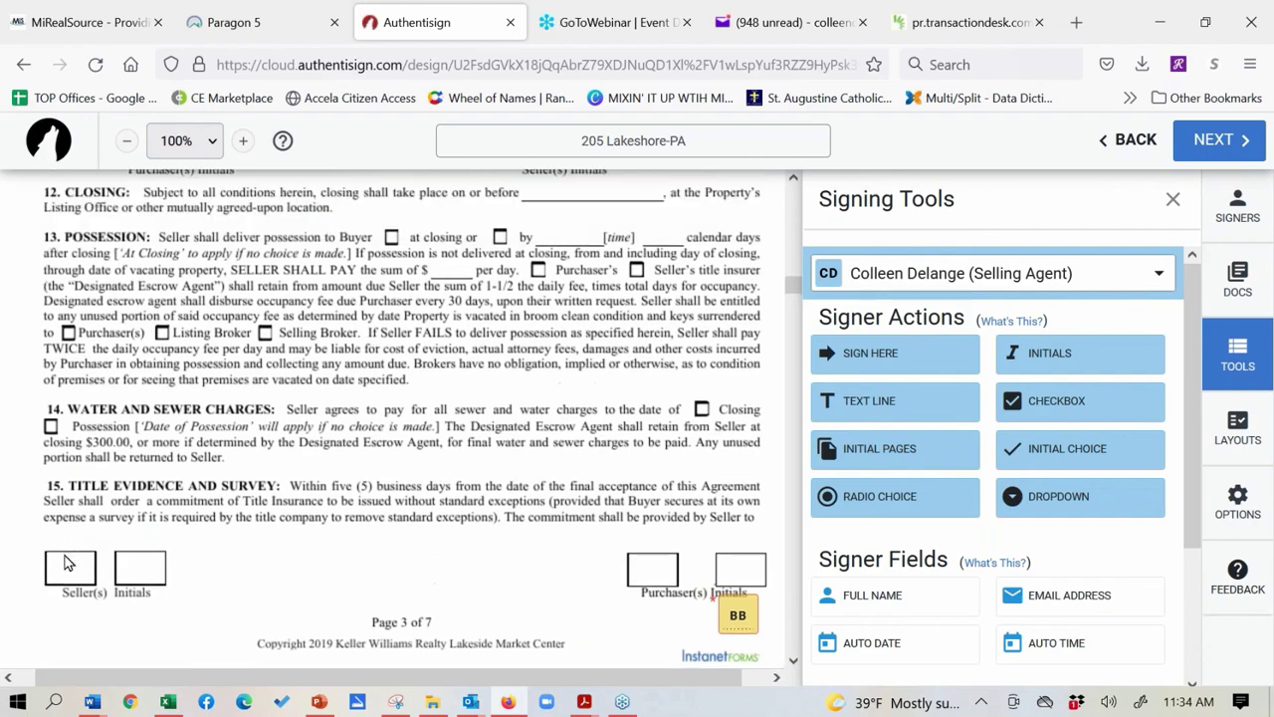
pyautogui.scroll(3, 97, 438)
pyautogui.scroll(5, 94, 443)
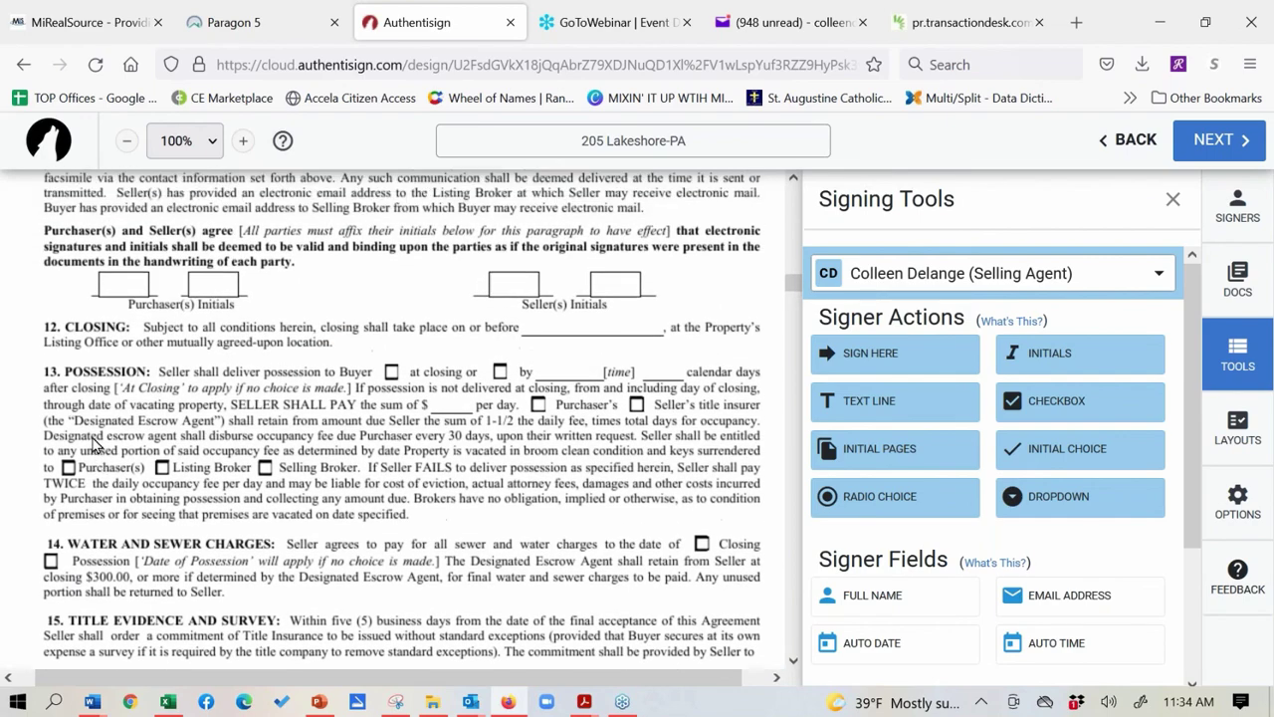
pyautogui.scroll(10, 95, 443)
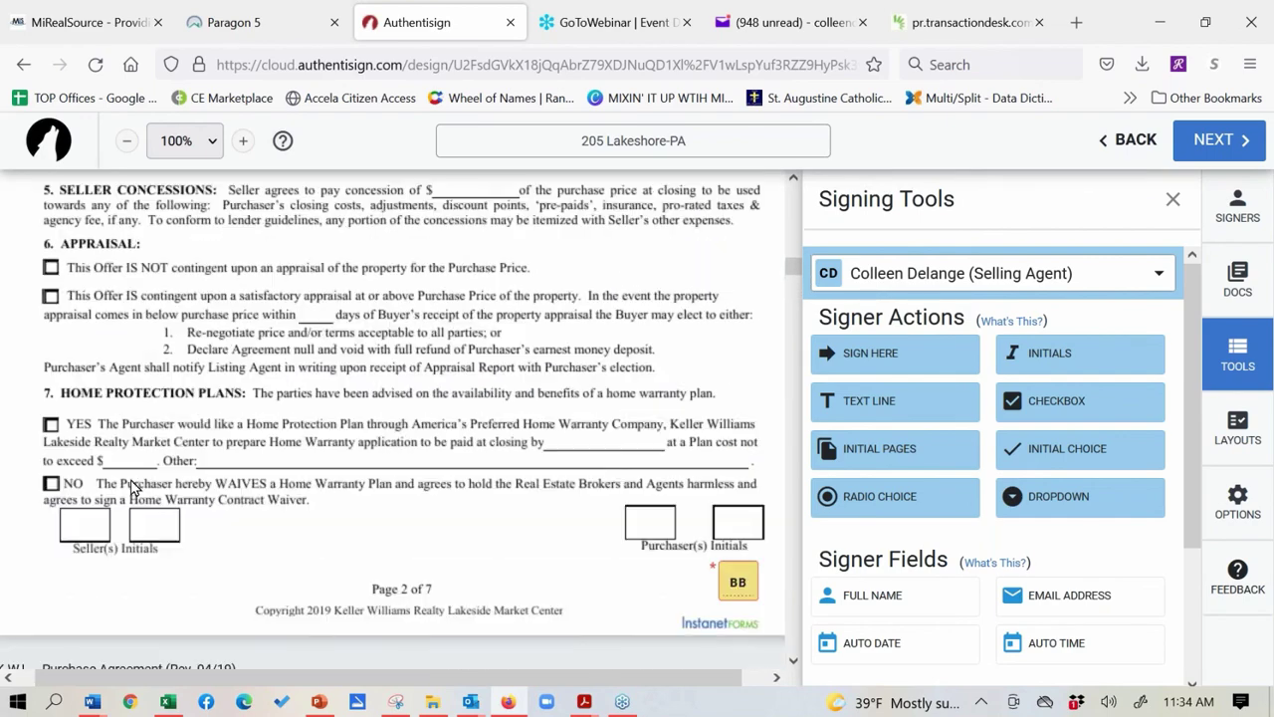
pyautogui.scroll(3, 135, 488)
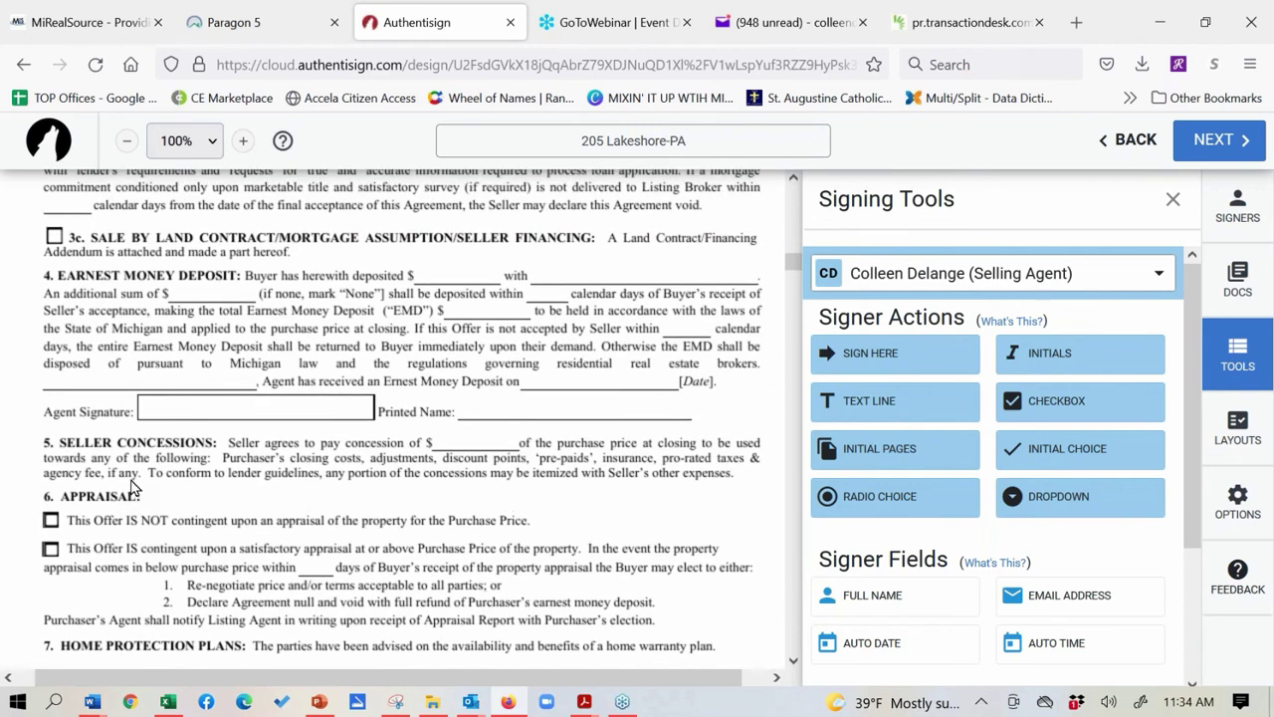
pyautogui.scroll(14, 110, 557)
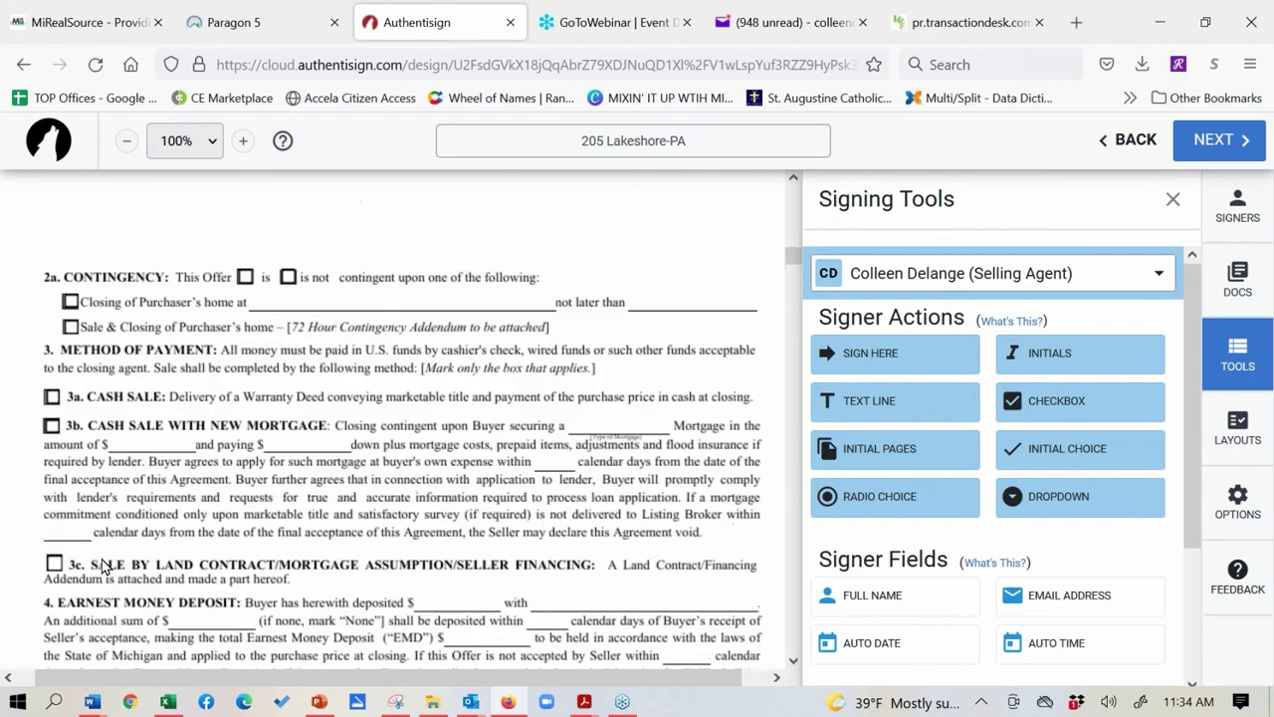
pyautogui.scroll(7, 105, 566)
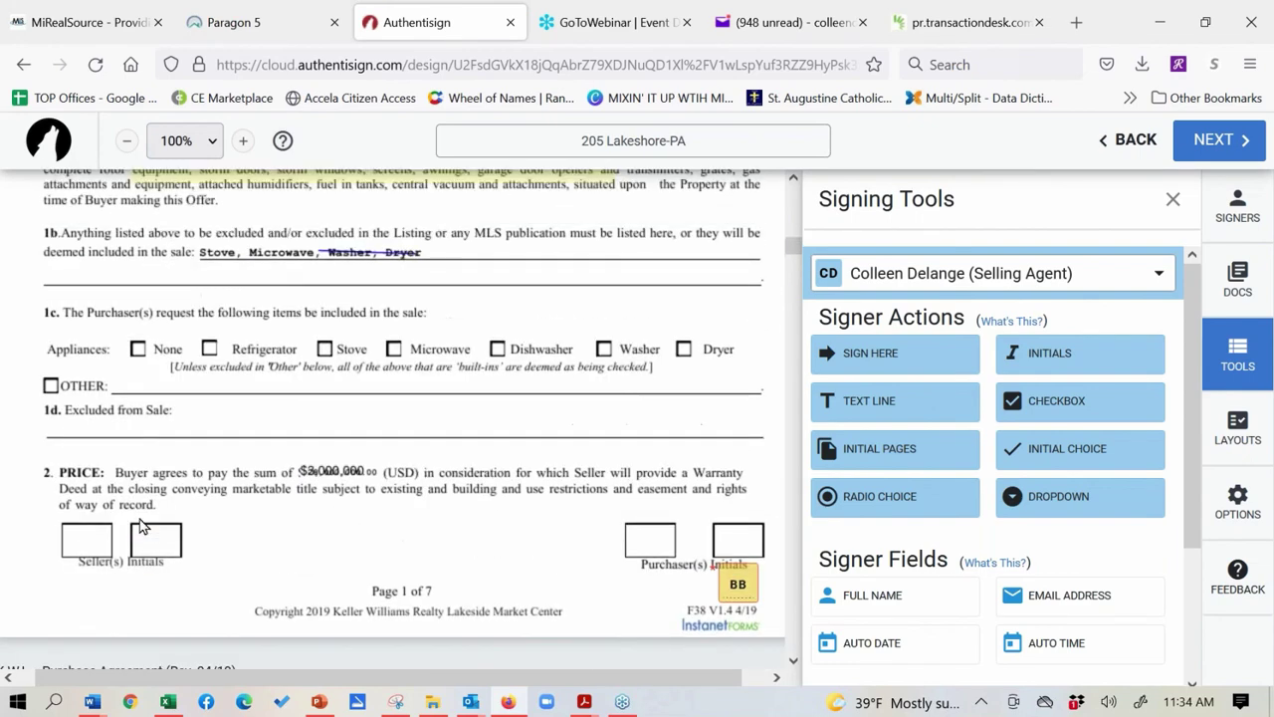
pyautogui.scroll(6, 139, 518)
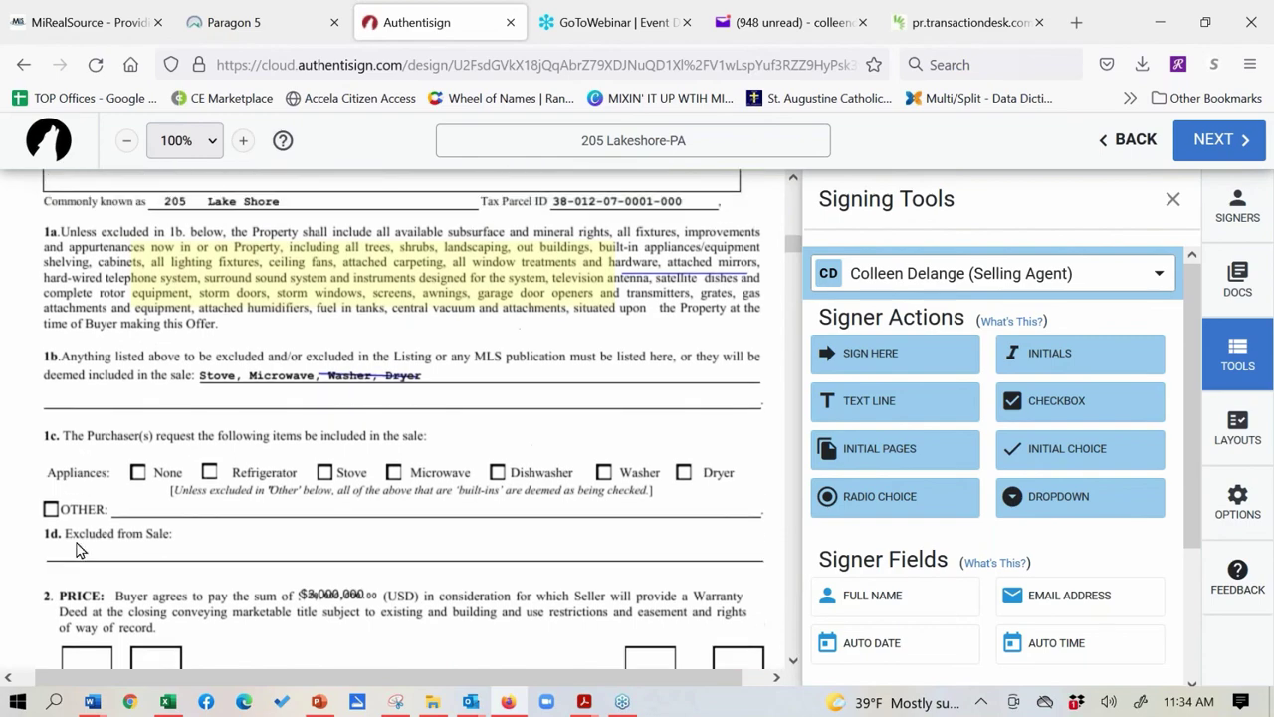
pyautogui.scroll(-14, 69, 595)
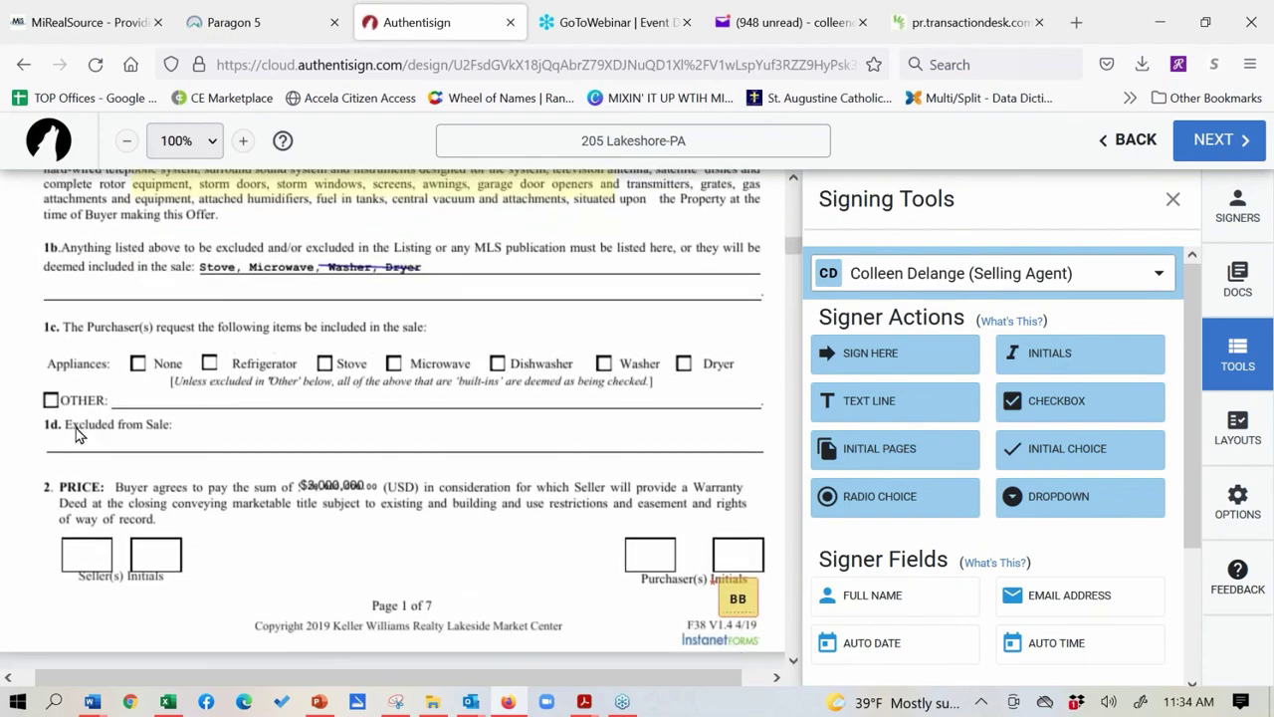
pyautogui.scroll(-10, 80, 435)
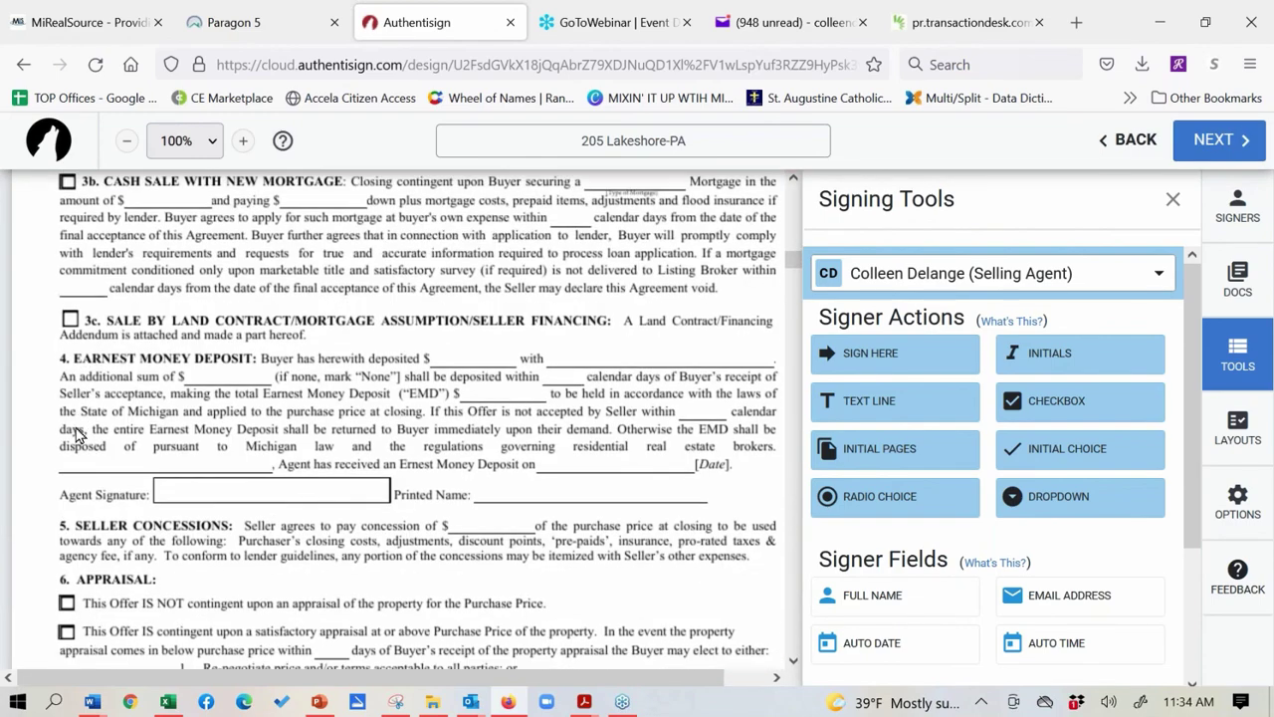
pyautogui.scroll(-6, 77, 435)
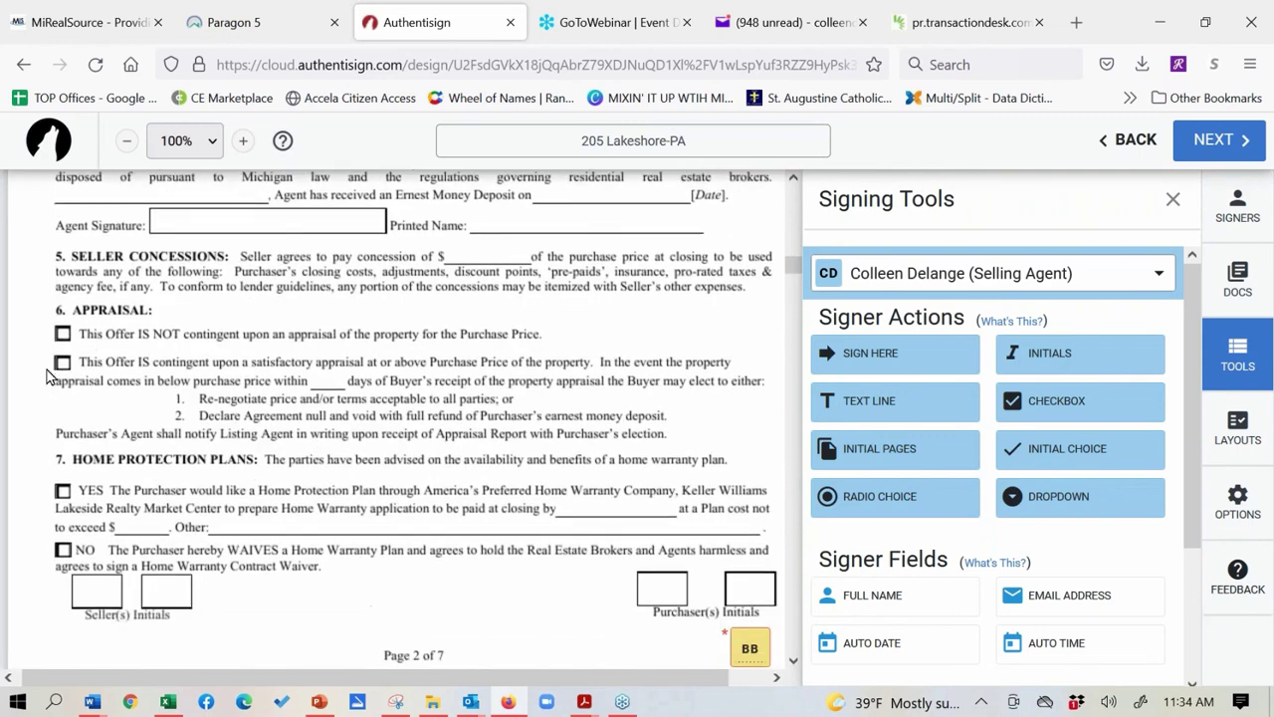
pyautogui.scroll(-1, 50, 377)
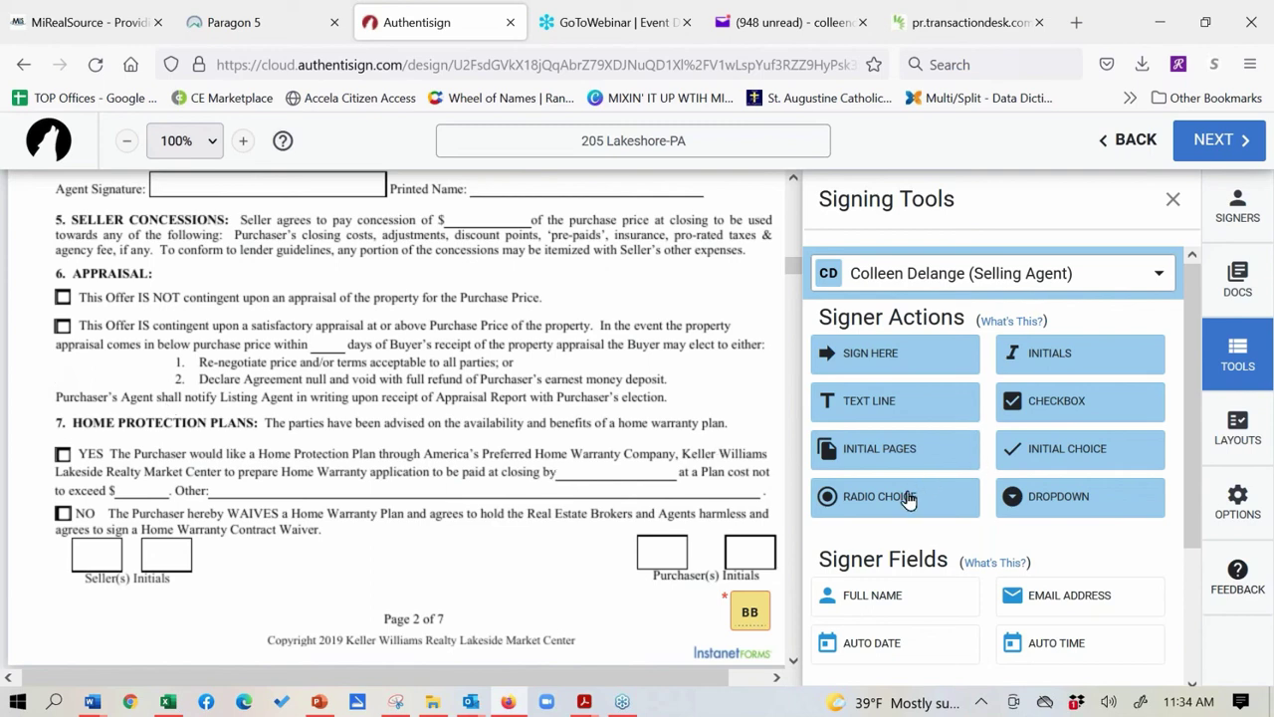
# Step: Link the home warranty YES and NO boxes with a radio choice, and add a selling-agent email by Other
pyautogui.moveTo(907, 500); pyautogui.dragTo(62, 458)
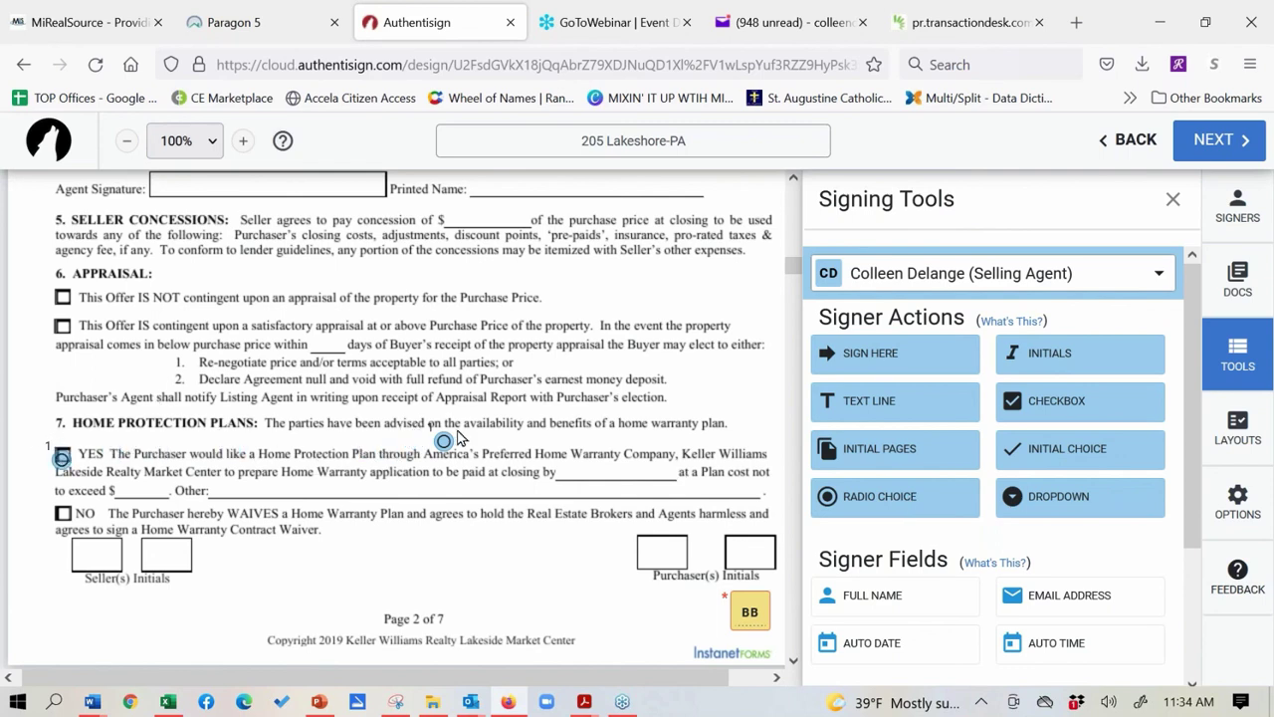
pyautogui.moveTo(446, 439); pyautogui.dragTo(63, 513)
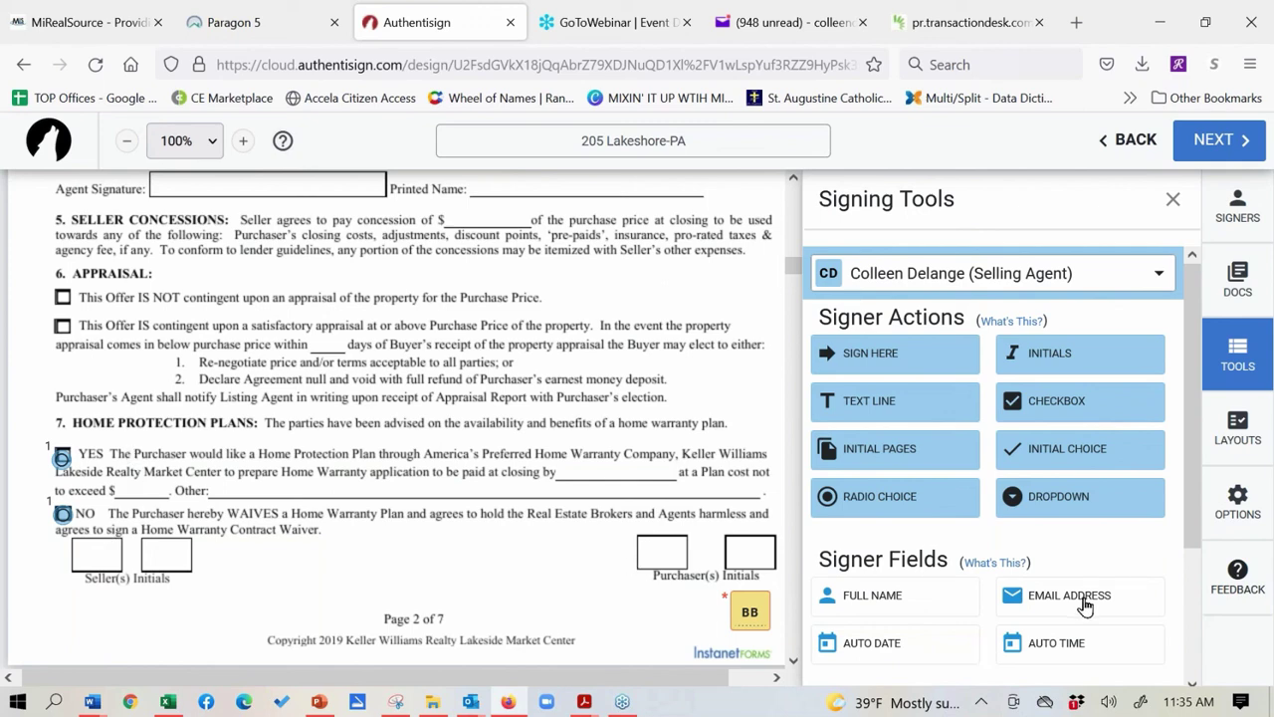
pyautogui.moveTo(803, 523); pyautogui.dragTo(516, 484)
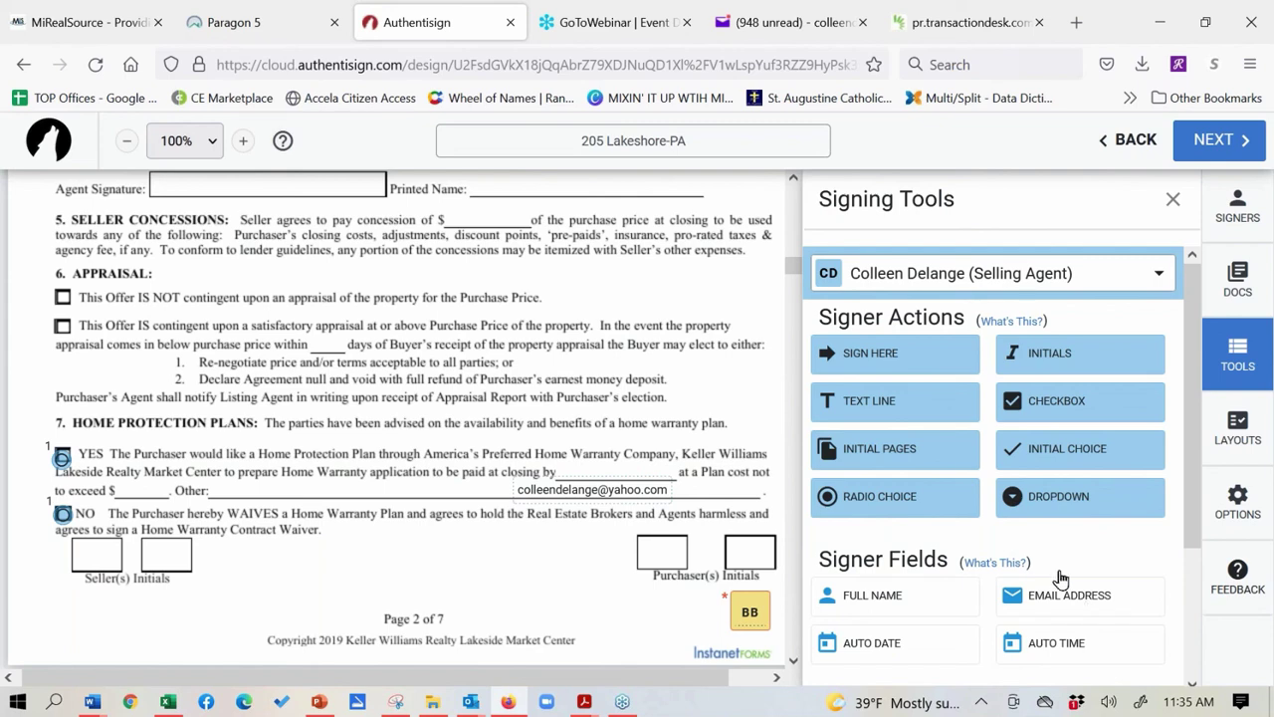
pyautogui.click(1023, 278)
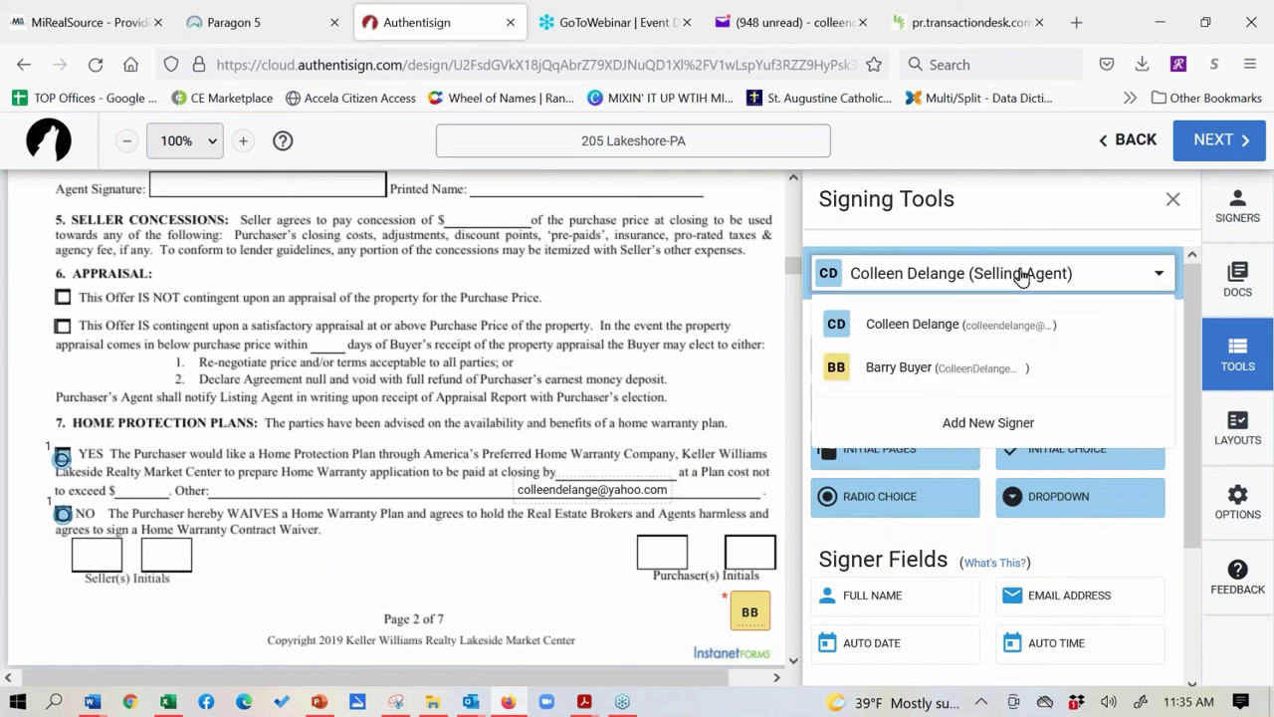
# Step: Place a buyer sign-here near the purchaser initials and a selling-agent sign-here beside Appraisal
pyautogui.click(931, 367)
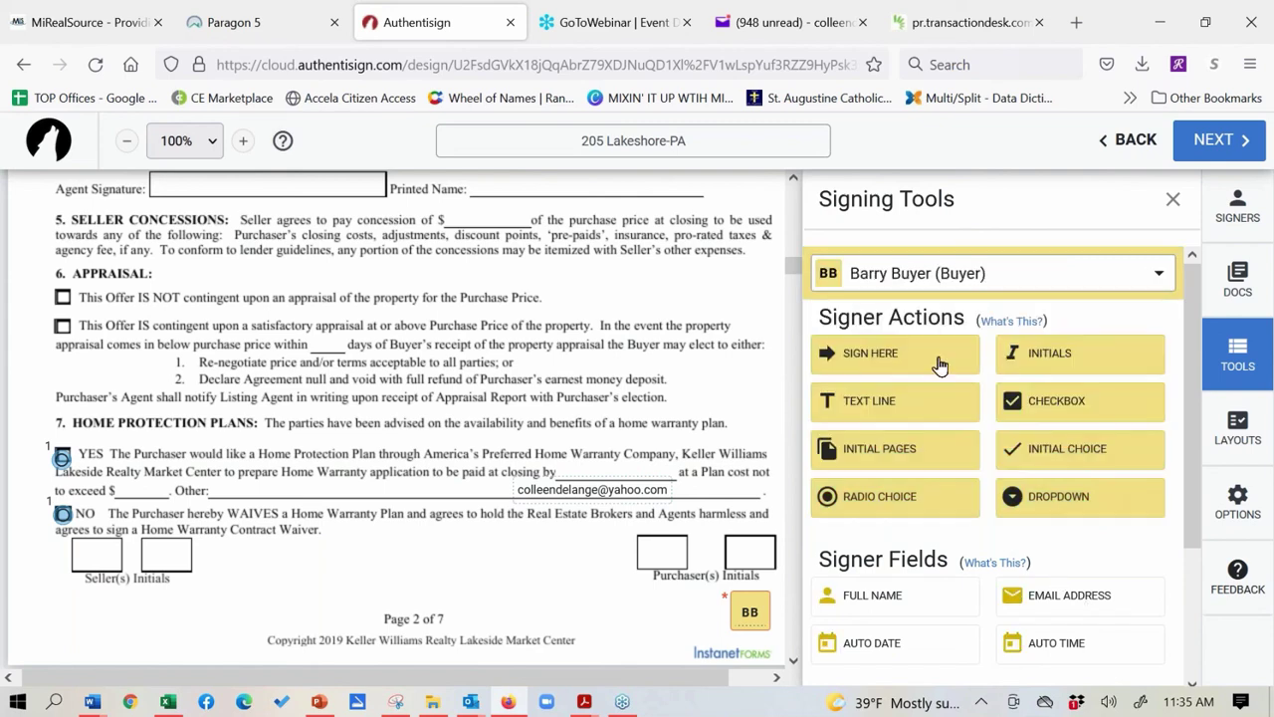
pyautogui.moveTo(925, 361); pyautogui.dragTo(429, 550)
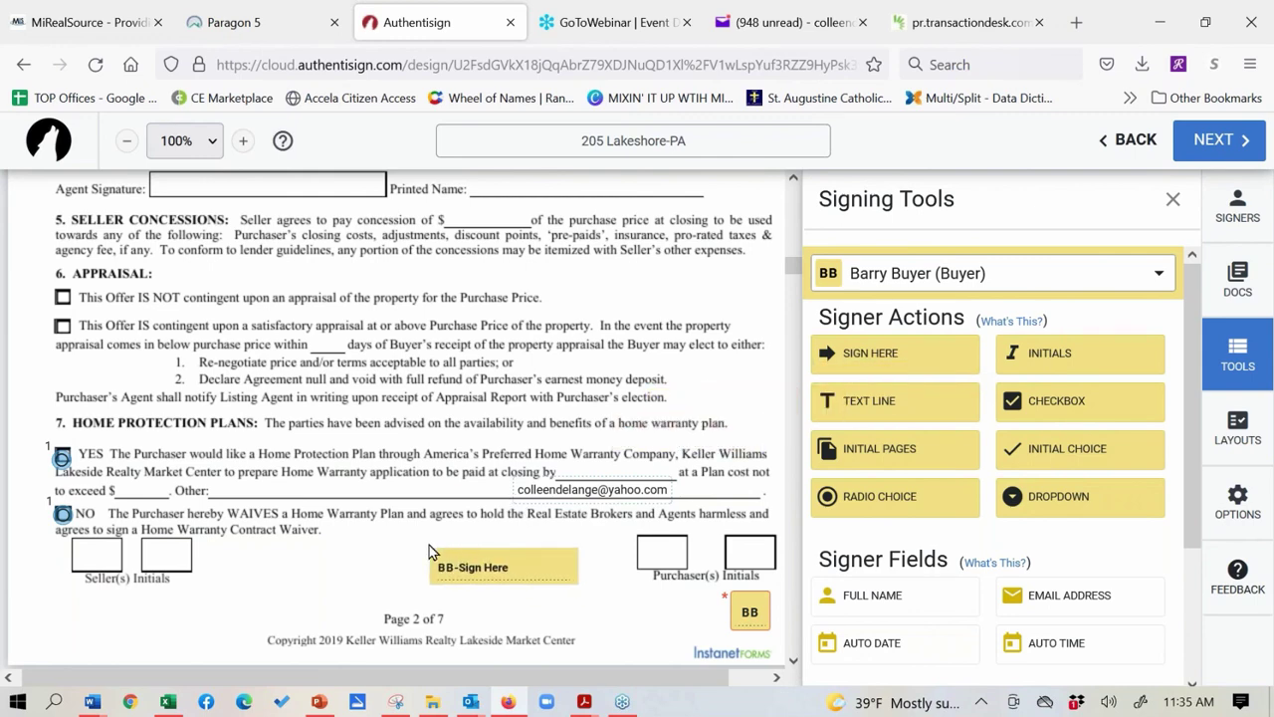
pyautogui.click(954, 285)
pyautogui.click(906, 327)
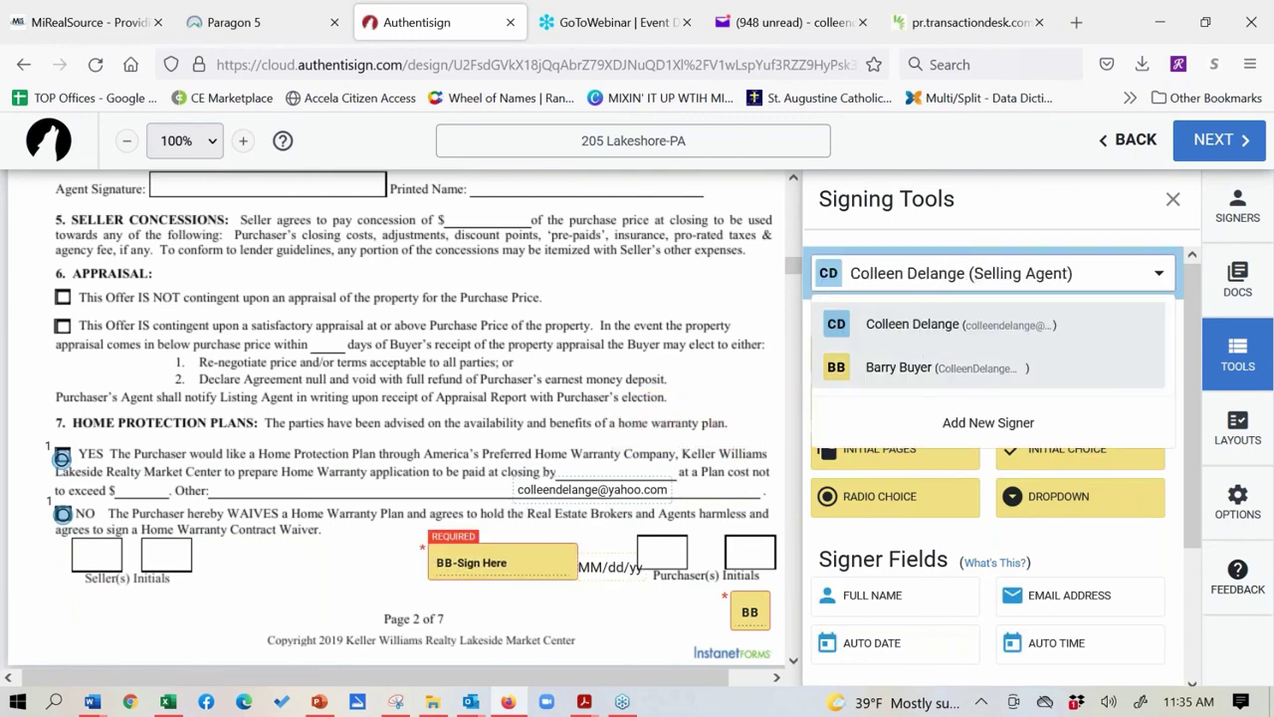
pyautogui.moveTo(875, 351); pyautogui.dragTo(559, 273)
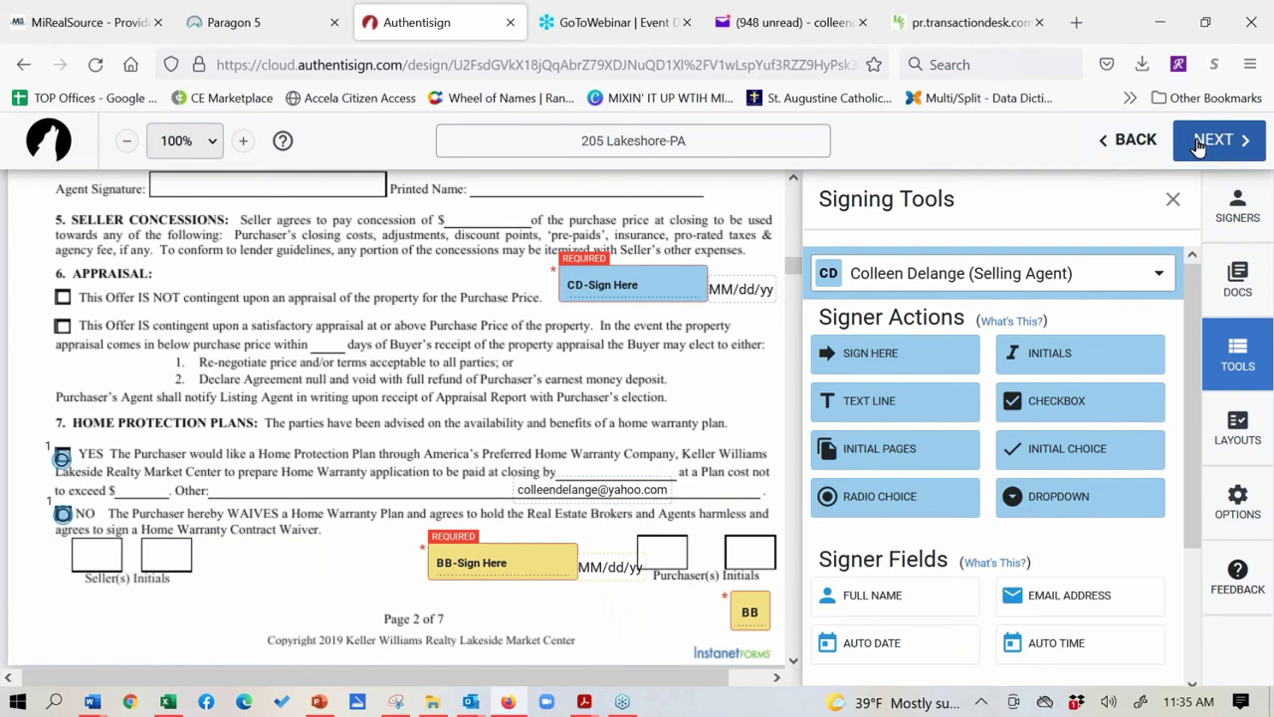
pyautogui.click(1198, 145)
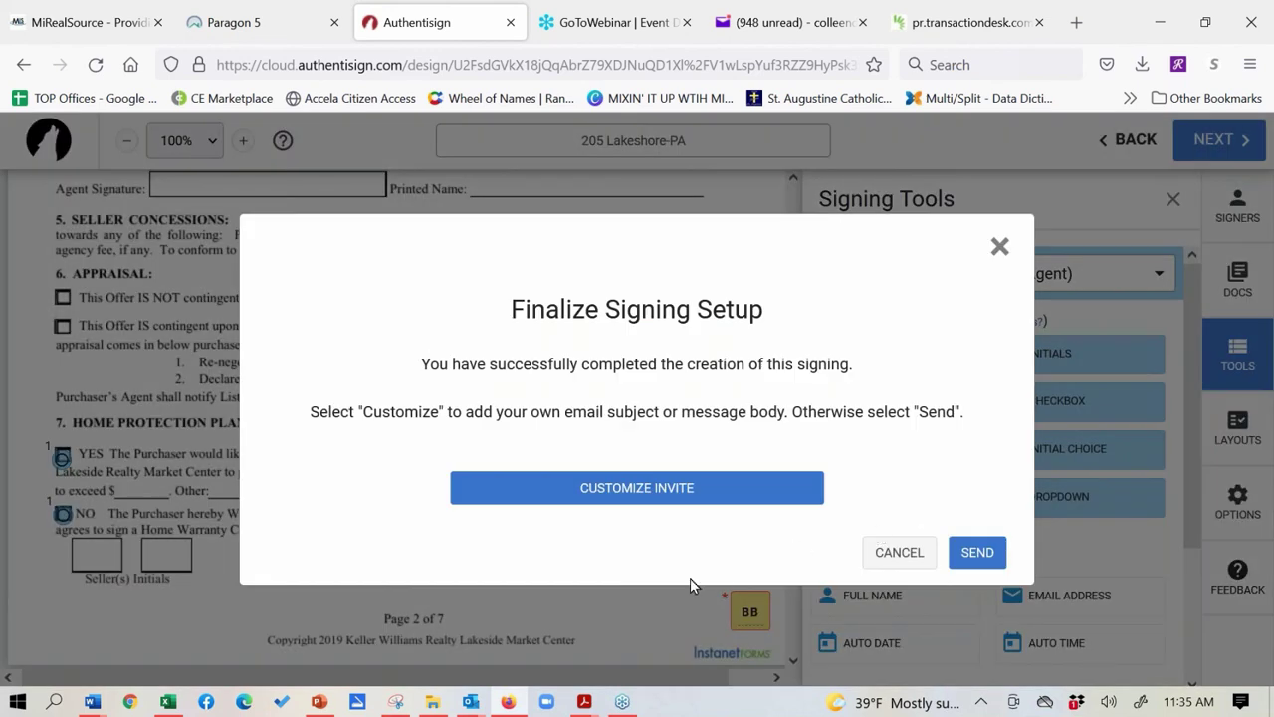
pyautogui.click(671, 497)
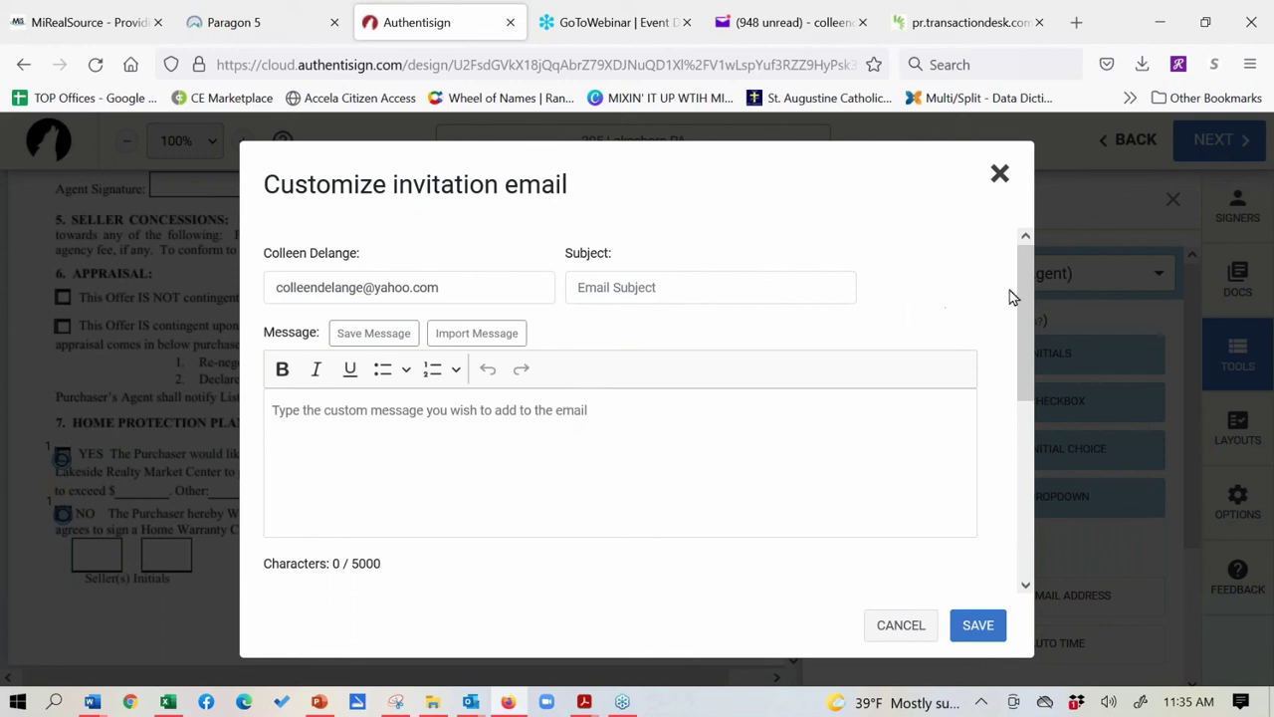
pyautogui.moveTo(1032, 303); pyautogui.dragTo(1042, 501)
pyautogui.scroll(1, 1017, 446)
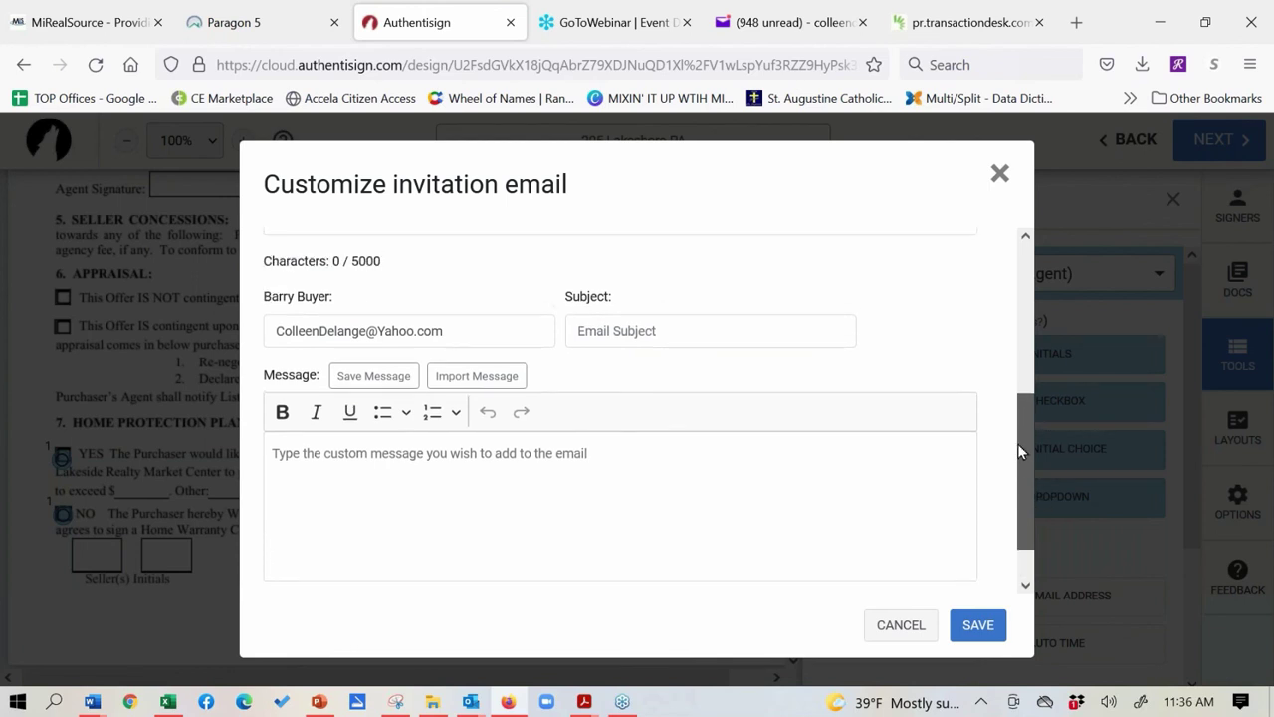
pyautogui.scroll(4, 1014, 429)
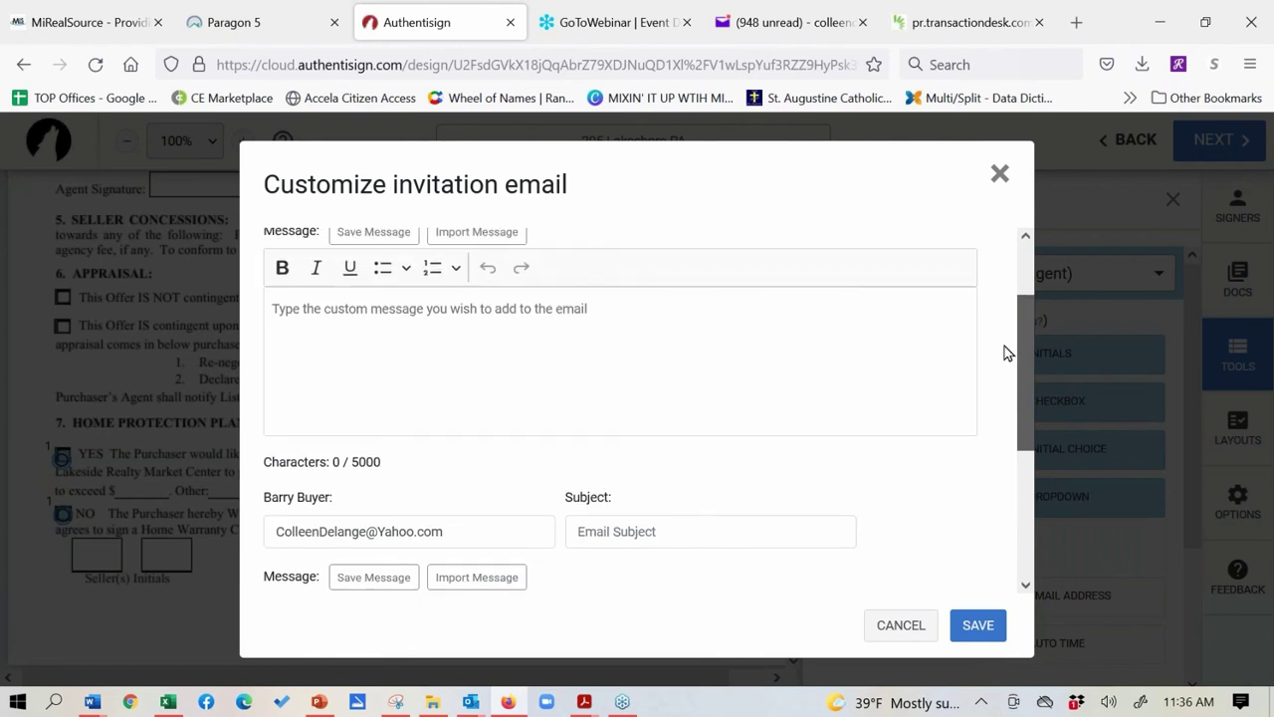
pyautogui.scroll(1, 1006, 329)
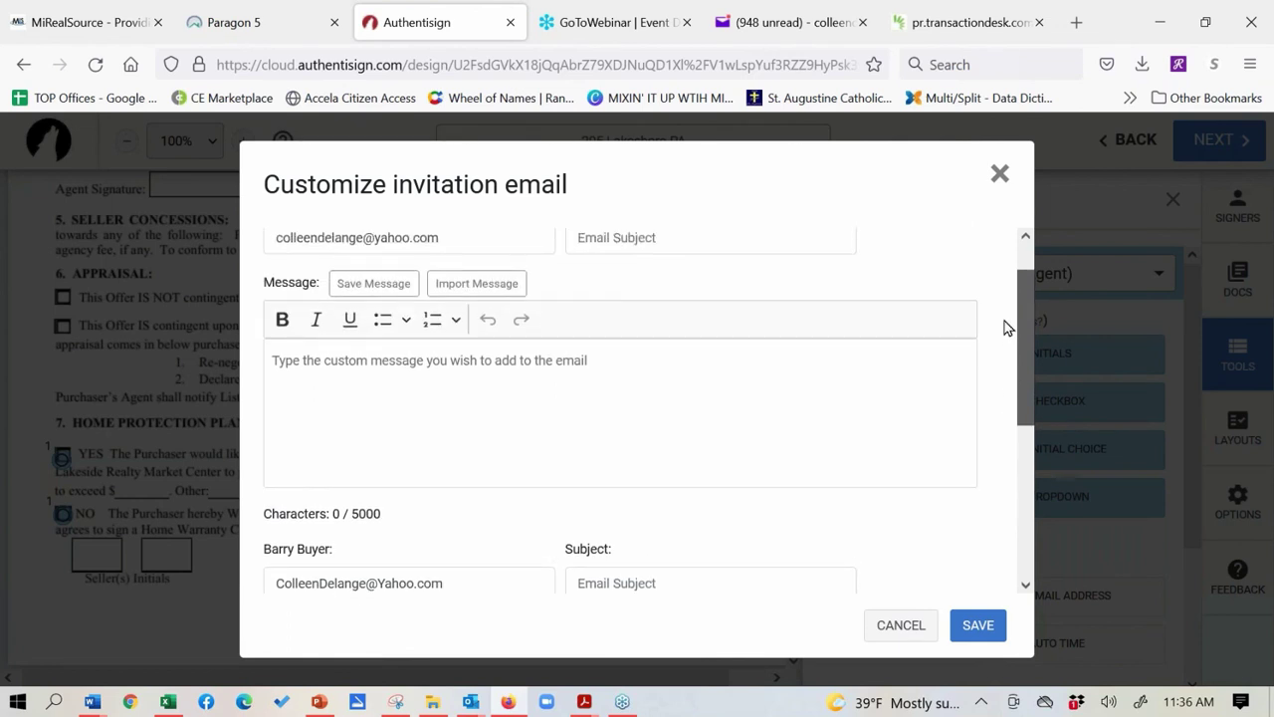
pyautogui.scroll(1, 1001, 298)
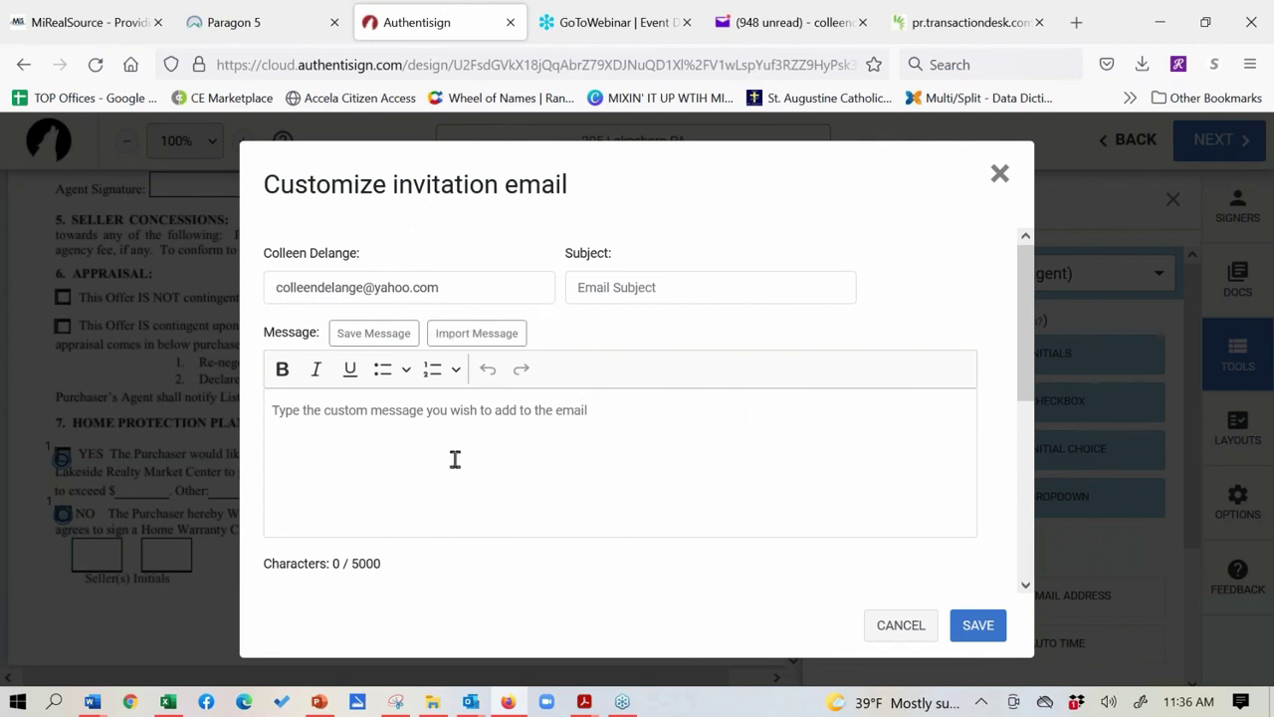
pyautogui.click(1000, 176)
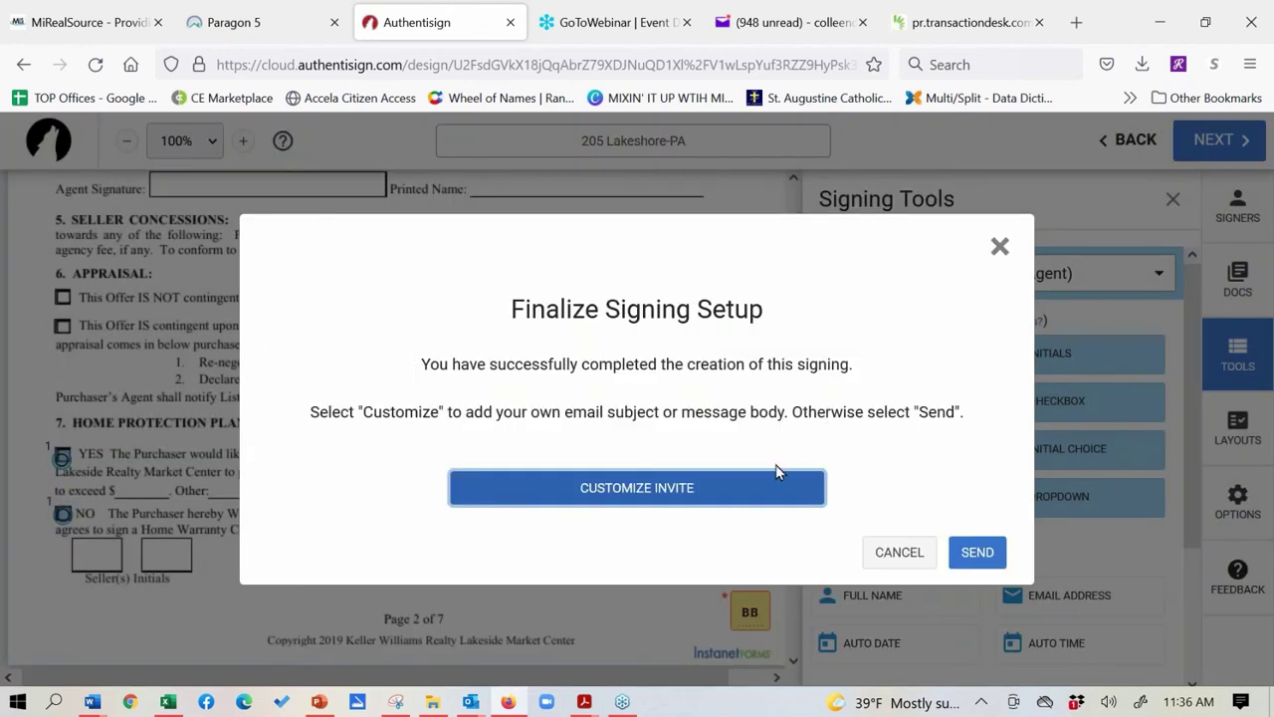
pyautogui.click(974, 552)
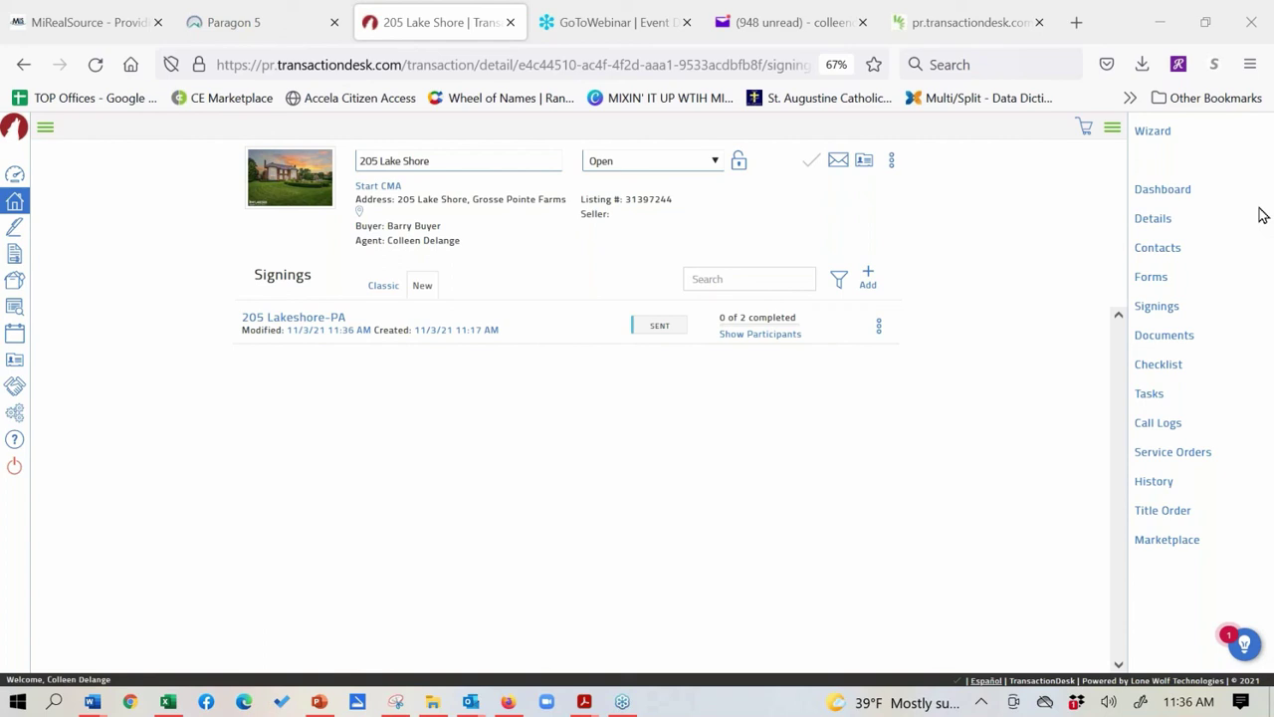
pyautogui.hotkey('ctrl', '5')
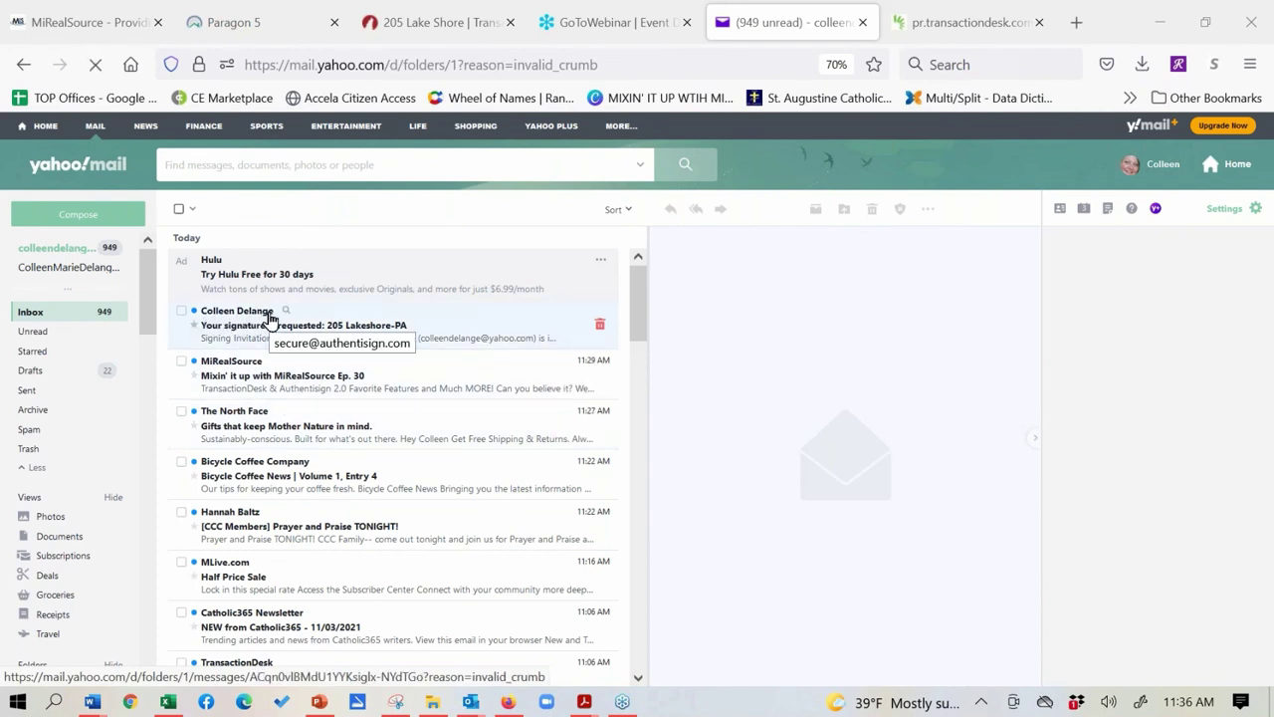
pyautogui.click(269, 317)
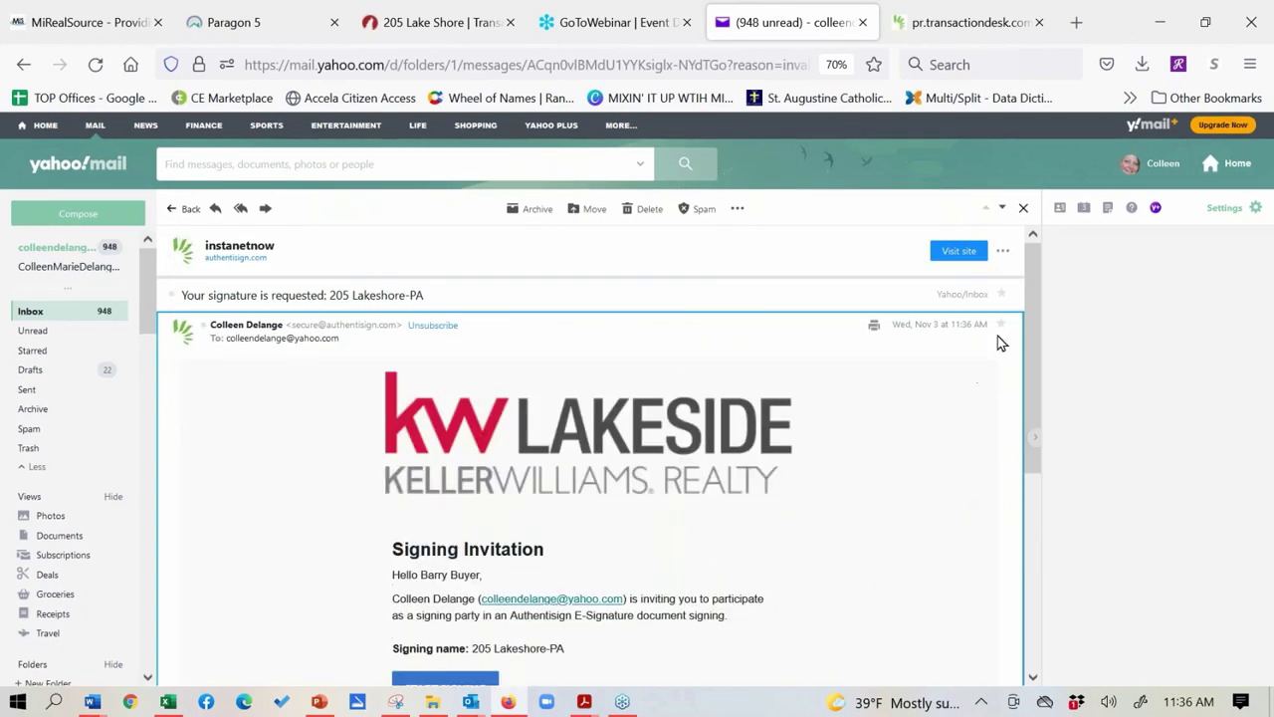
pyautogui.moveTo(1035, 327); pyautogui.dragTo(1044, 398)
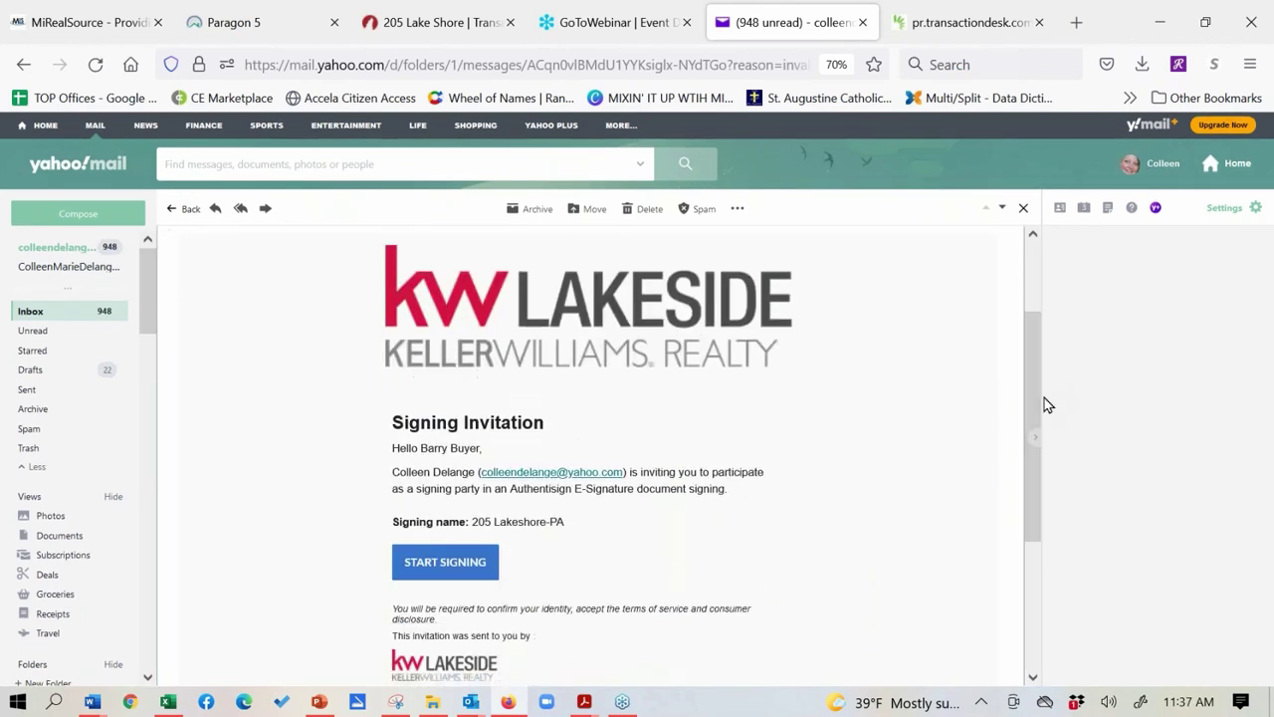
pyautogui.click(435, 571)
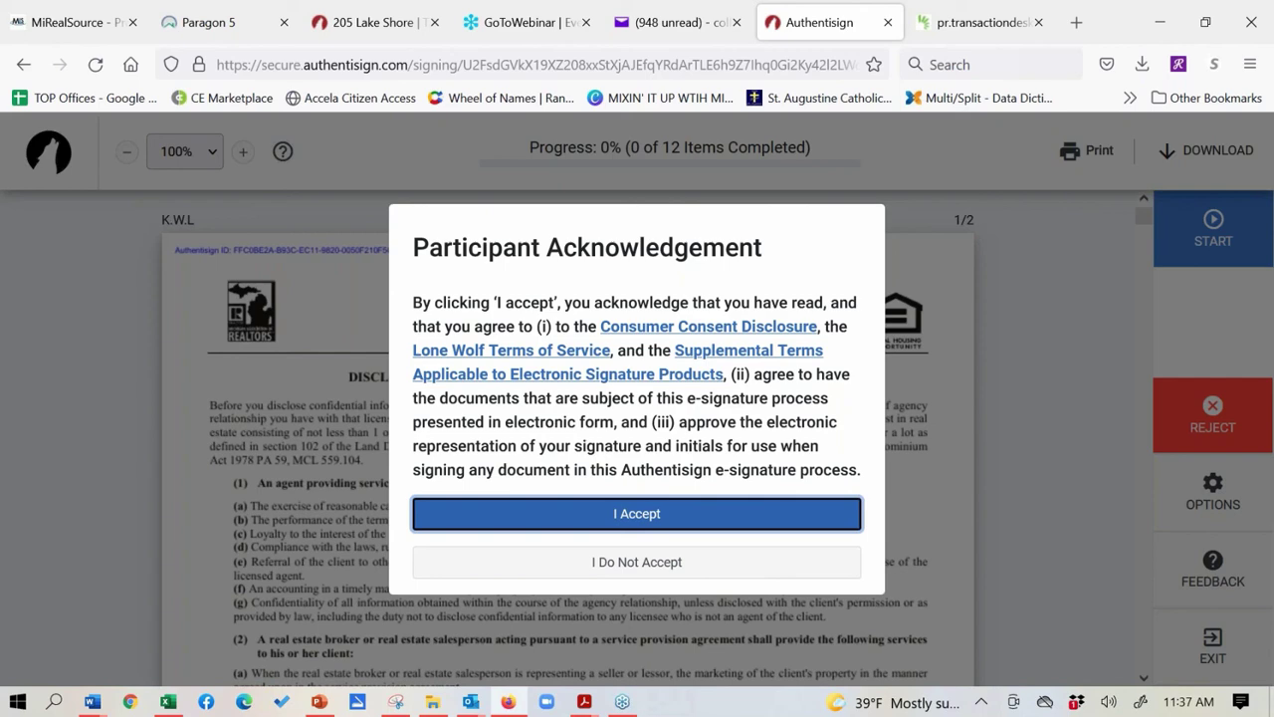
# Step: Accept the participant acknowledgement terms and add the buyer's initials to the first required field
pyautogui.click(605, 515)
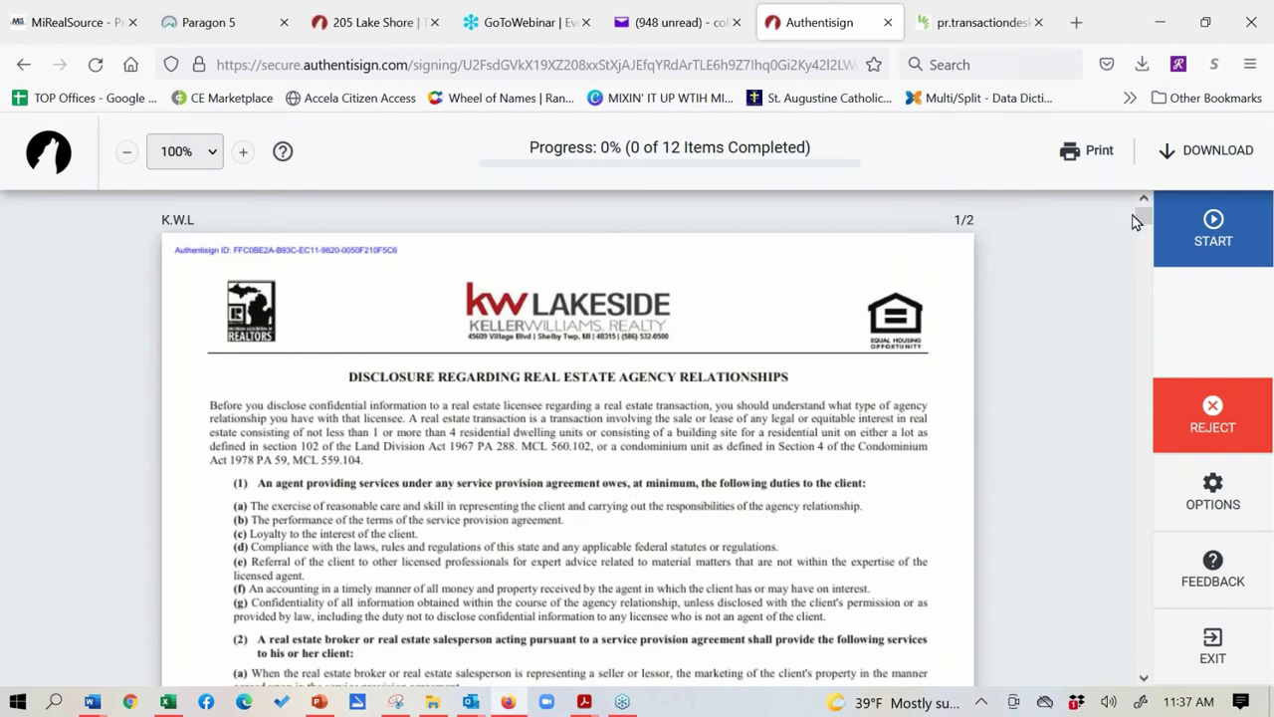
pyautogui.click(1192, 221)
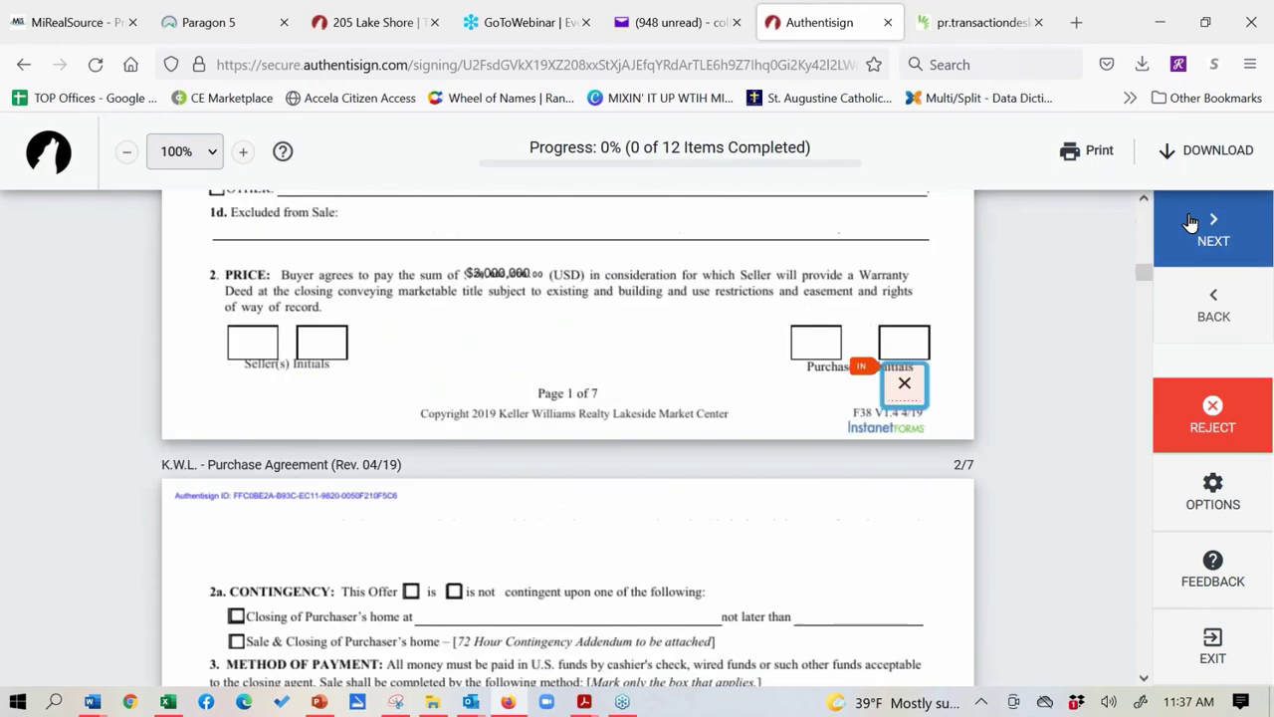
pyautogui.click(904, 385)
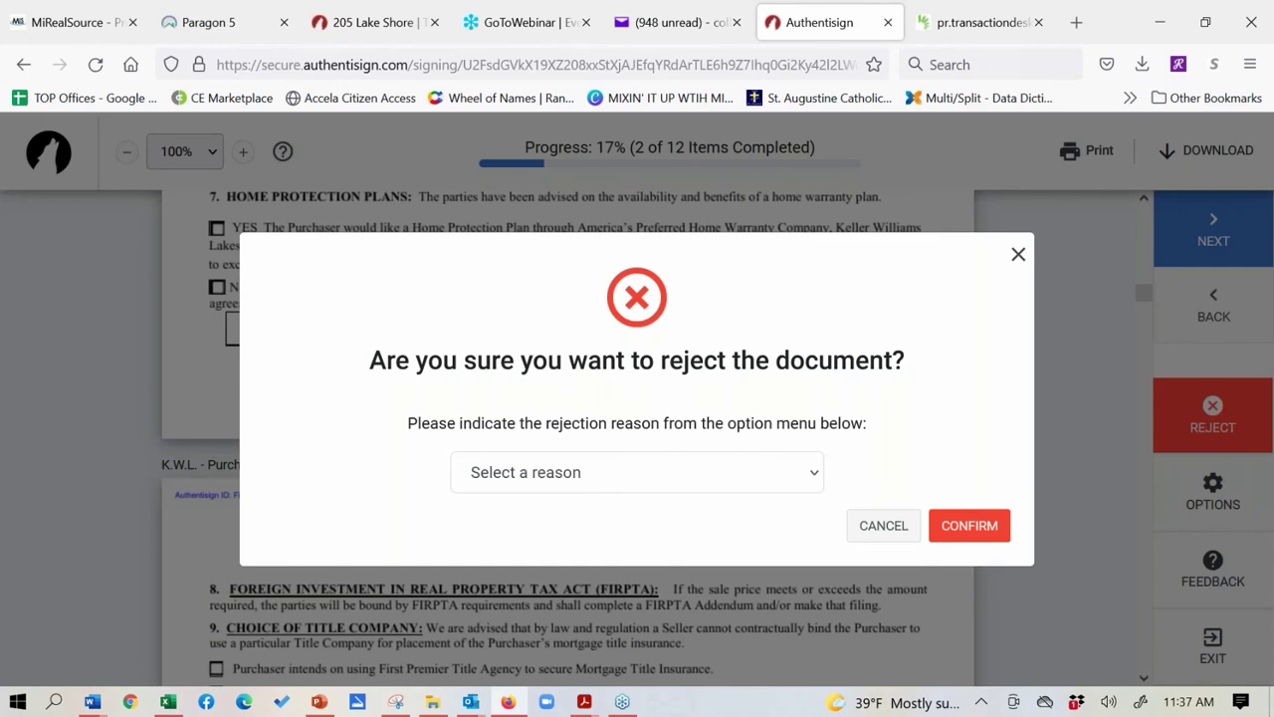
# Step: Cancel the document rejection prompt and return to the top of the document
pyautogui.click(884, 526)
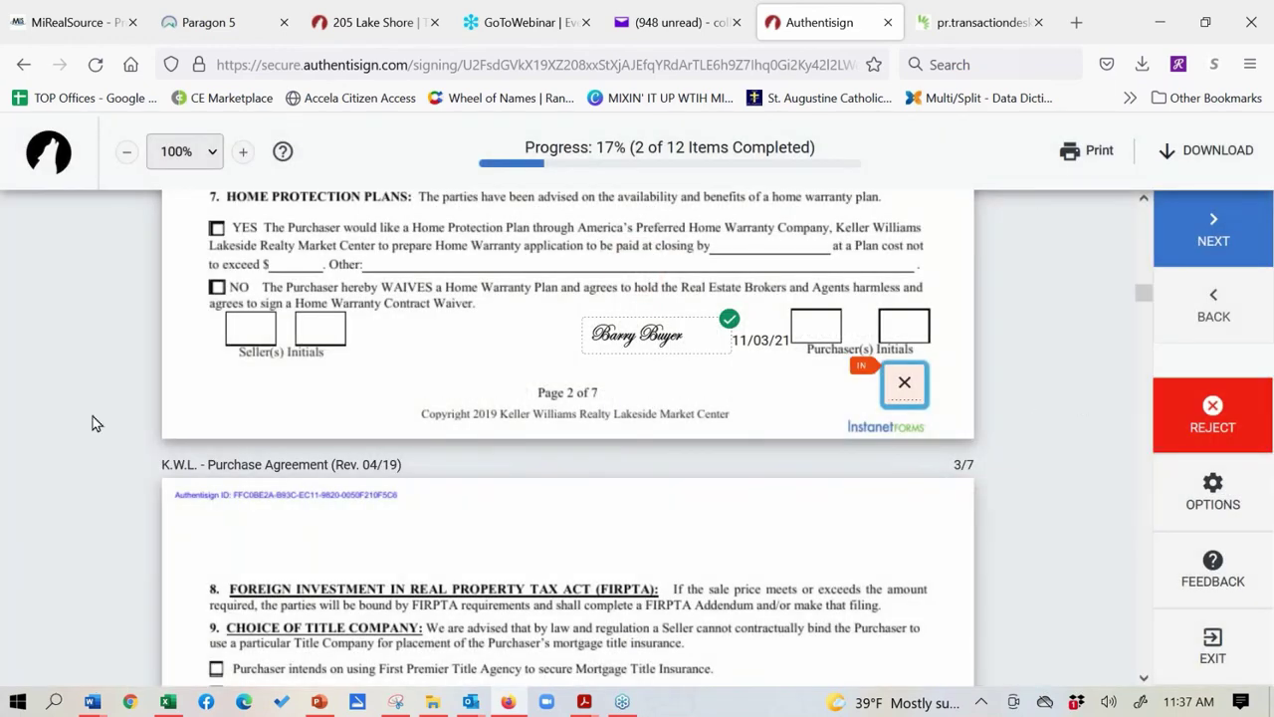
pyautogui.scroll(10, 96, 560)
pyautogui.scroll(15, 119, 543)
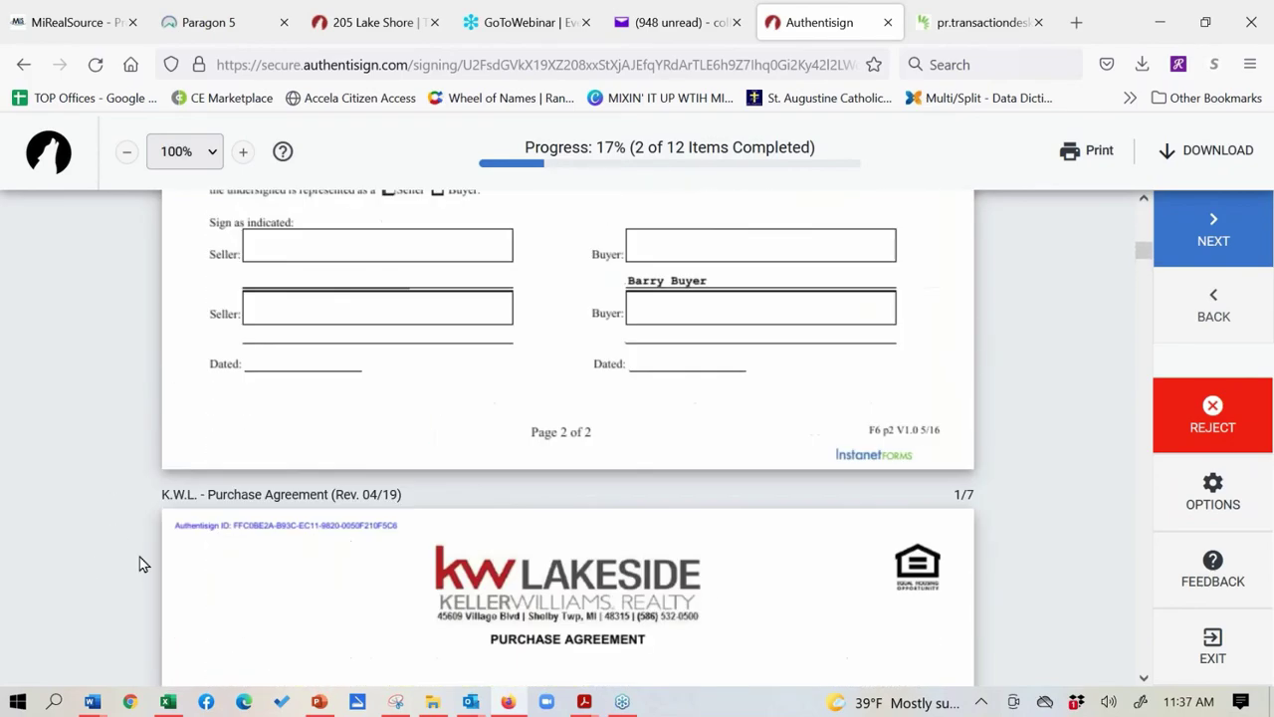
pyautogui.scroll(6, 155, 576)
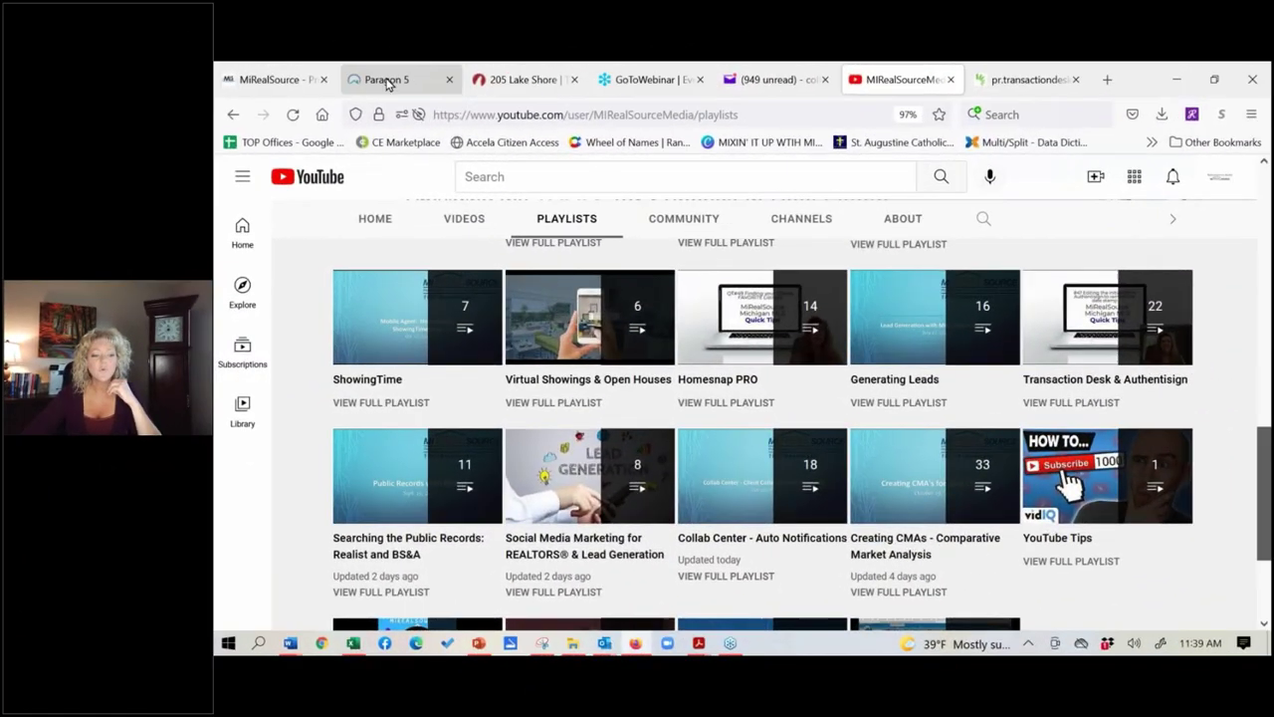
# Step: Search the MLS Documents Education folder in Paragon 5 for 'authentisign'
pyautogui.click(389, 81)
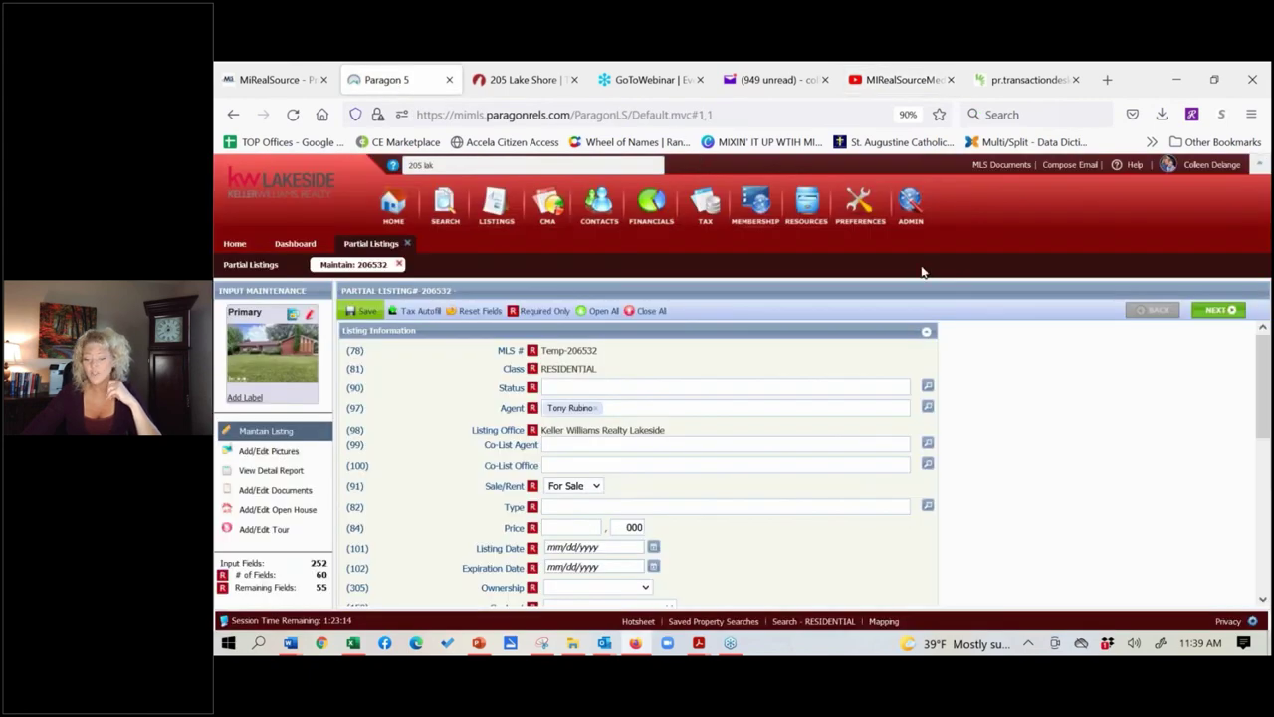
pyautogui.click(990, 167)
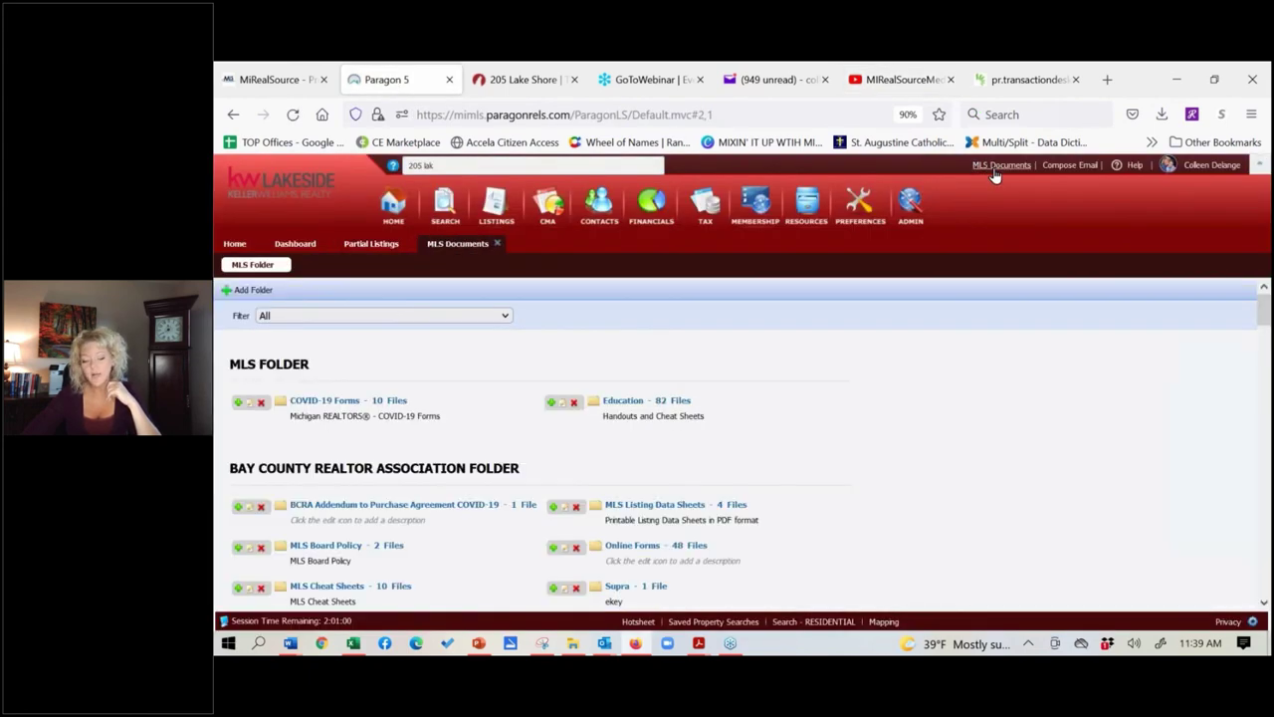
pyautogui.click(647, 402)
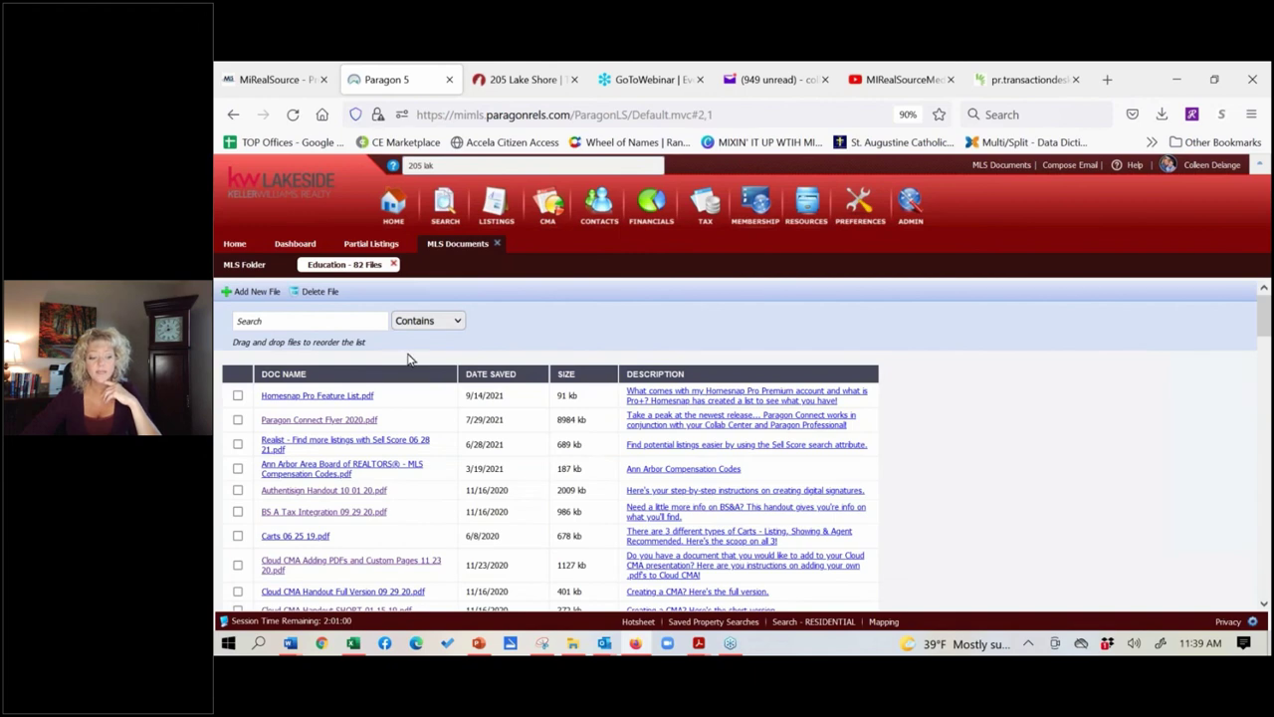
pyautogui.click(319, 320)
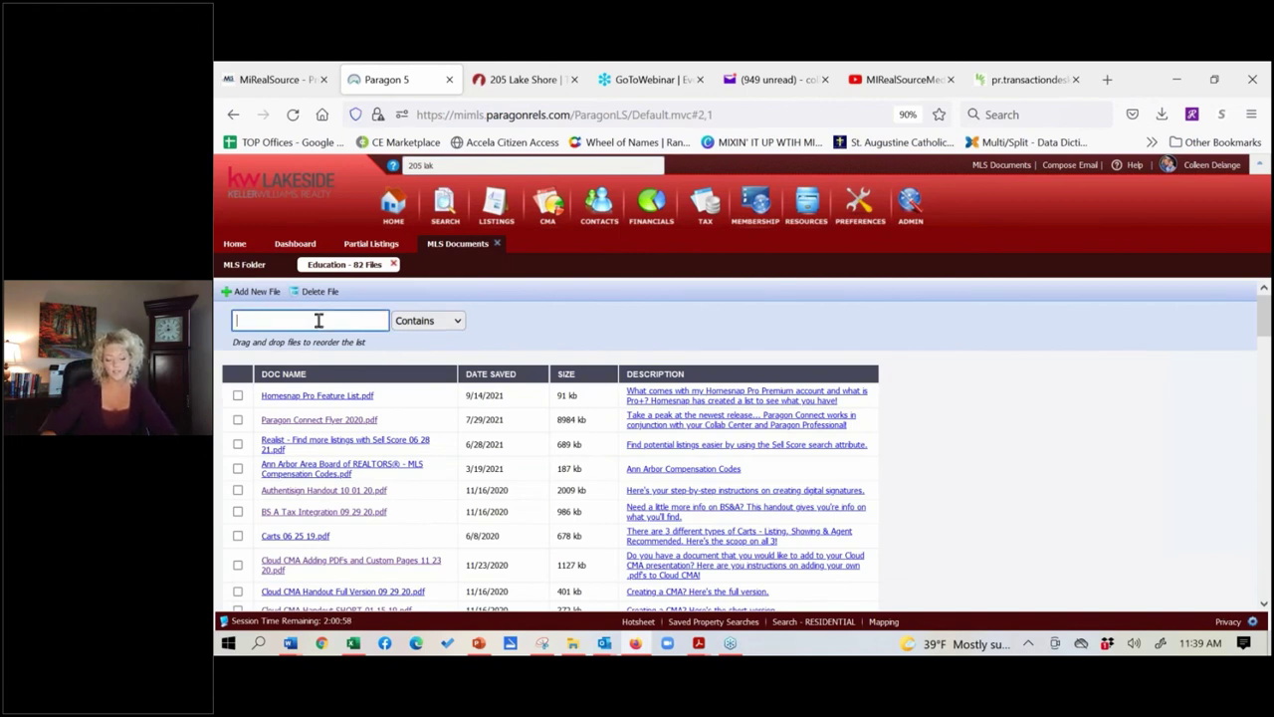
pyautogui.write('authe')
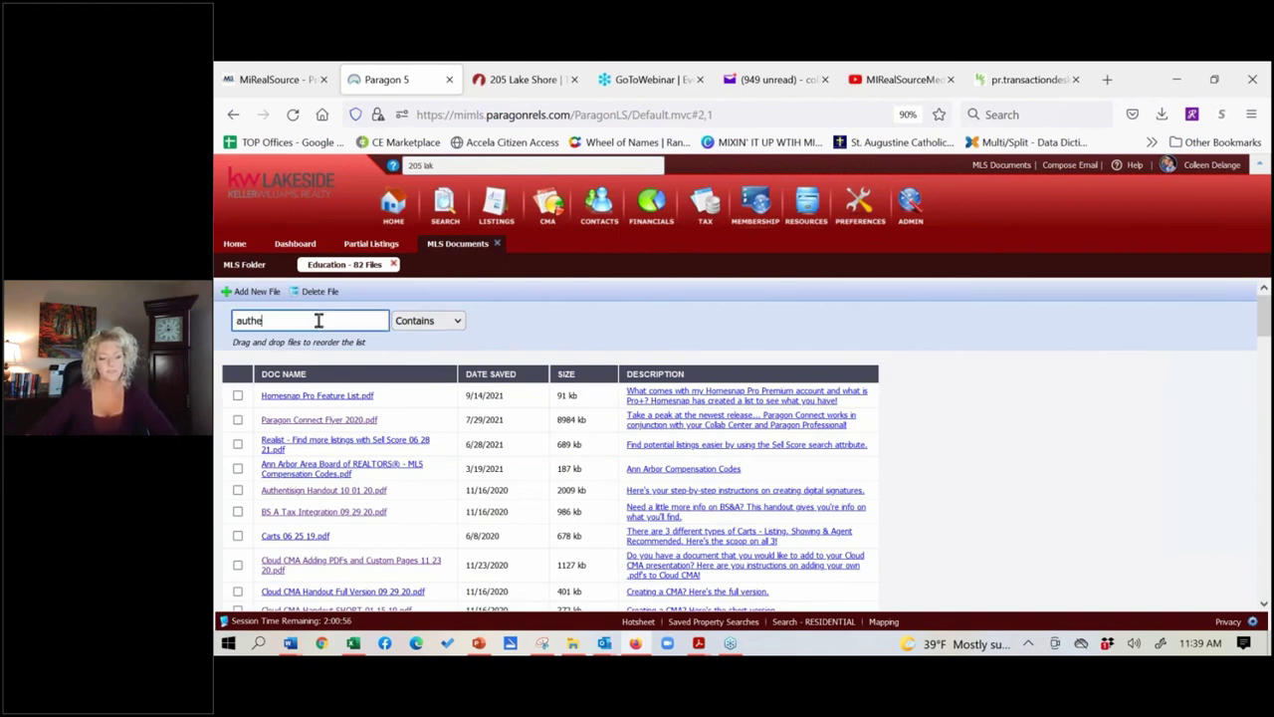
pyautogui.write('ntis')
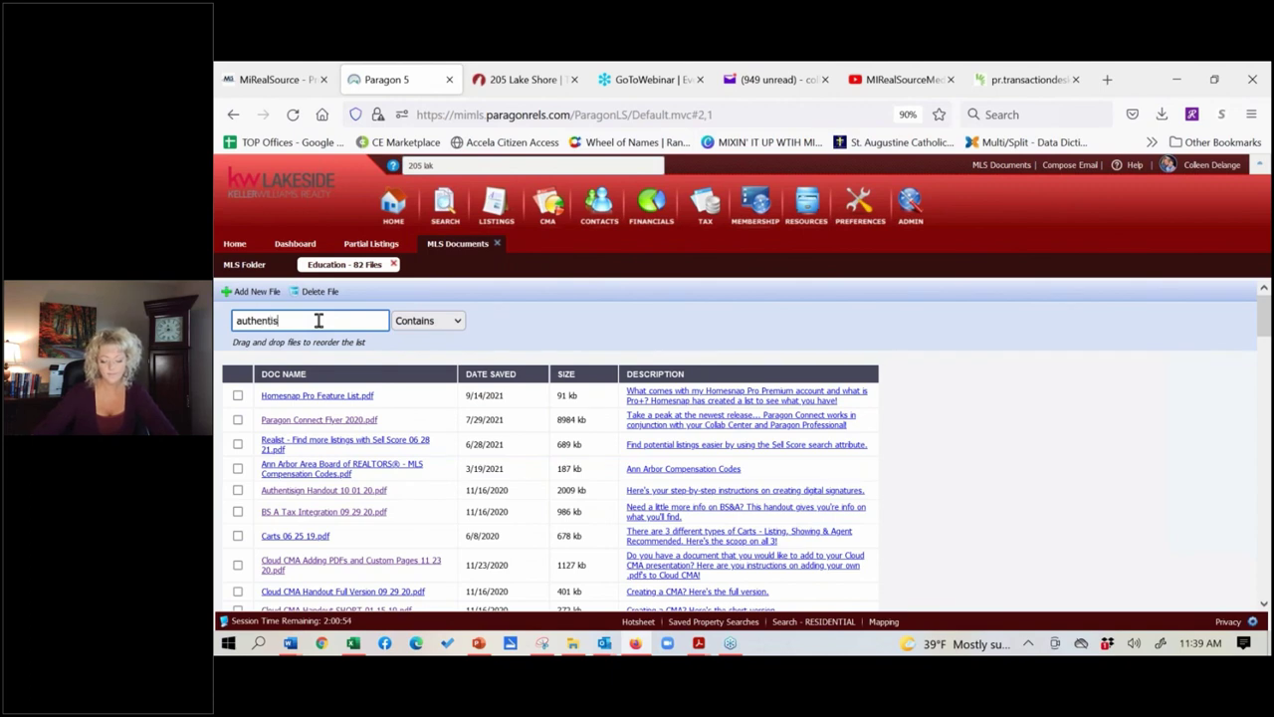
pyautogui.write('ign')
pyautogui.press('Return')
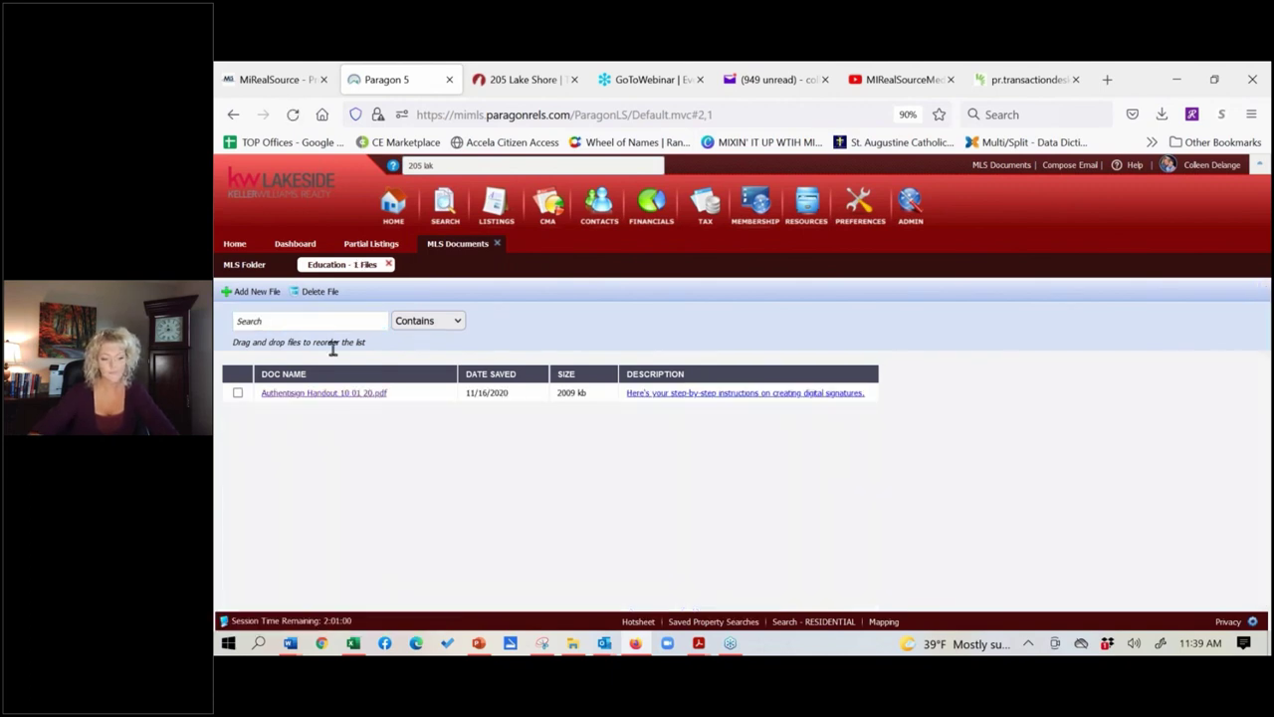
# Step: Open Authentisign Handout 10 01 20.pdf and read down to page 3's Step 2: Participants
pyautogui.click(307, 395)
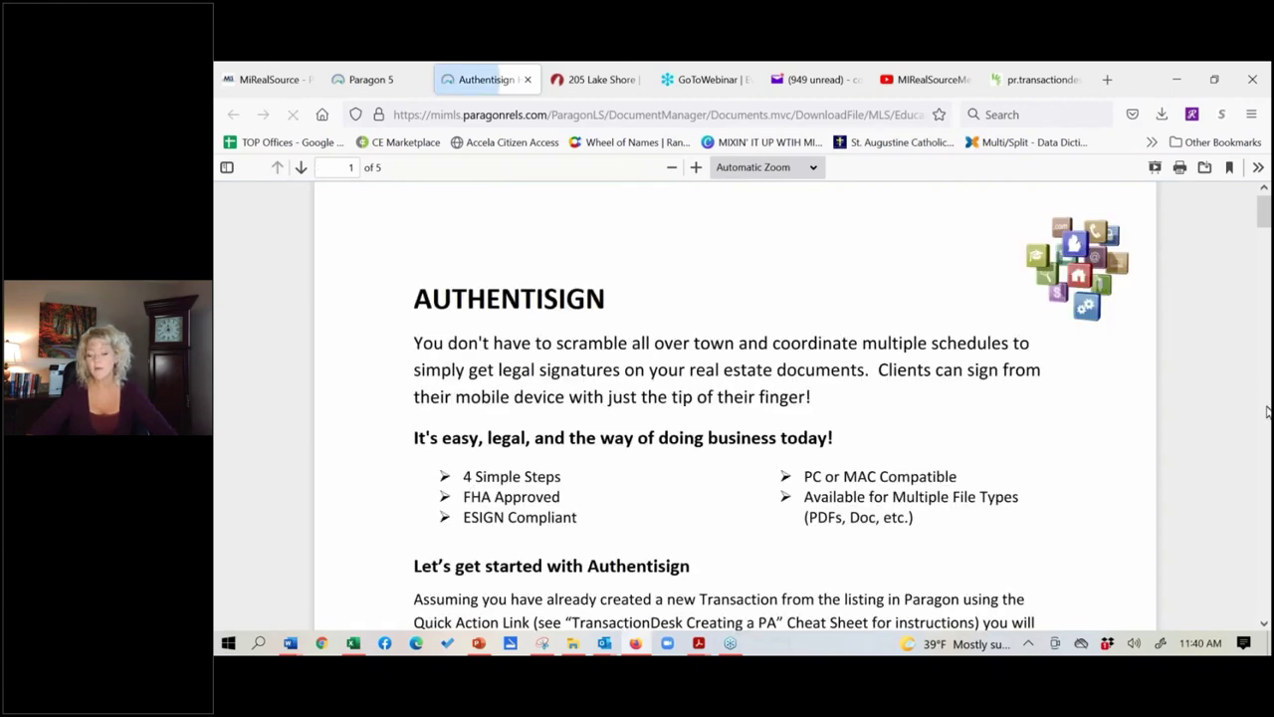
pyautogui.scroll(-8, 538, 372)
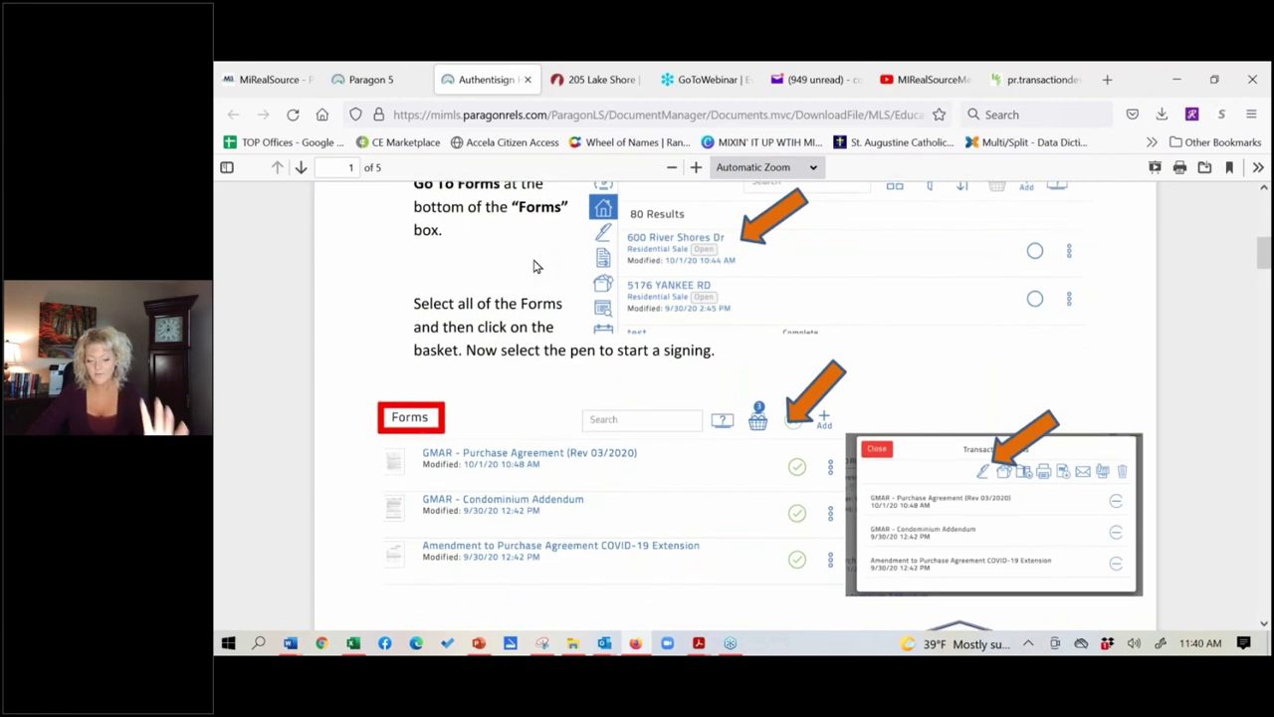
pyautogui.scroll(-5, 448, 376)
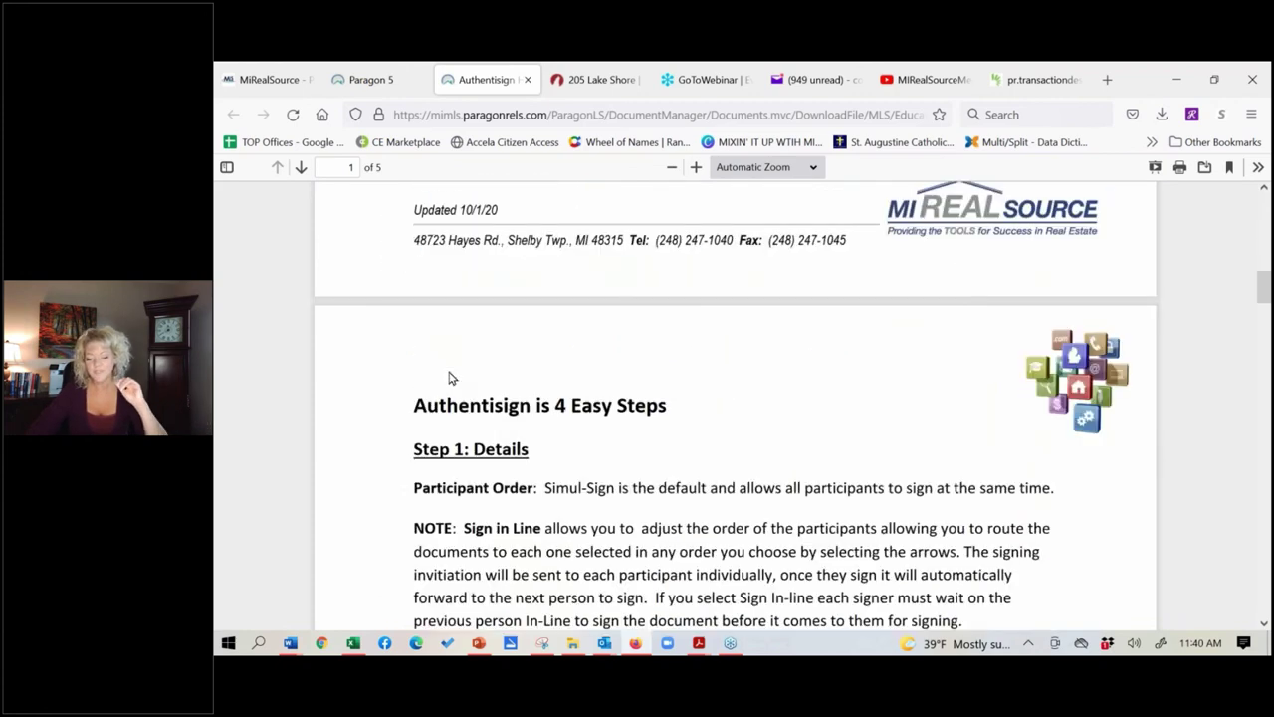
pyautogui.scroll(-10, 448, 376)
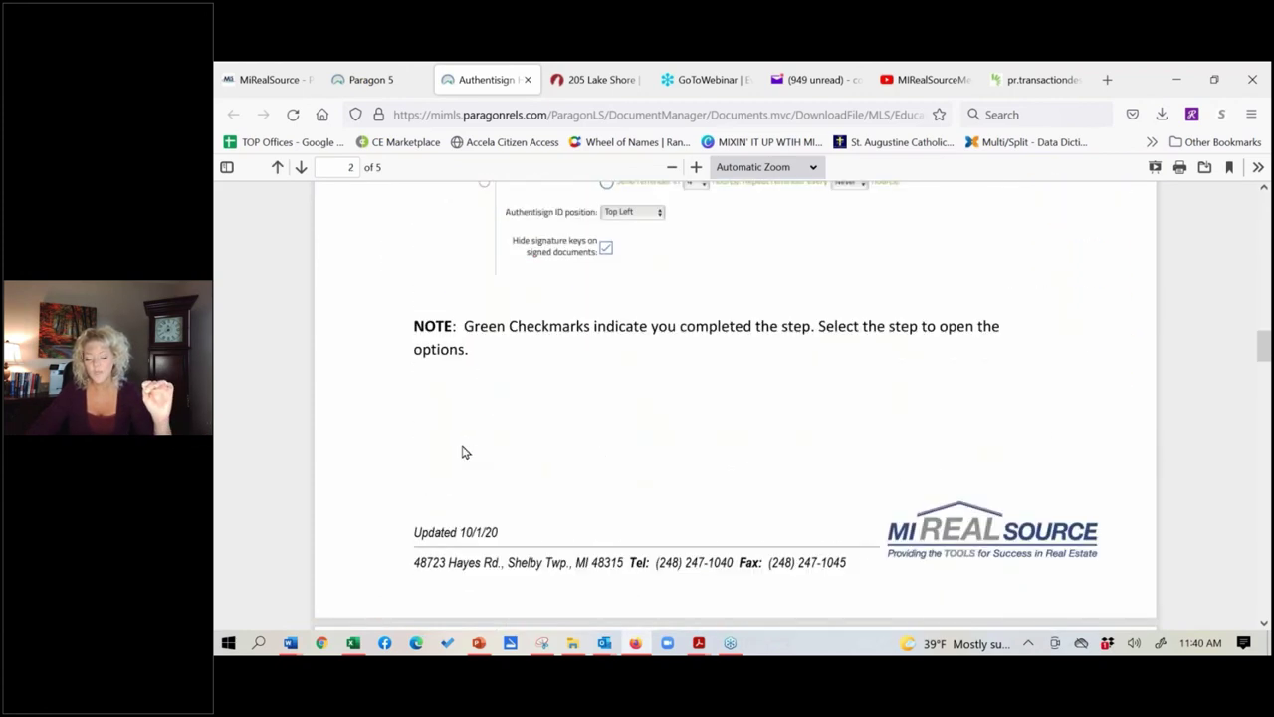
pyautogui.scroll(-4, 463, 451)
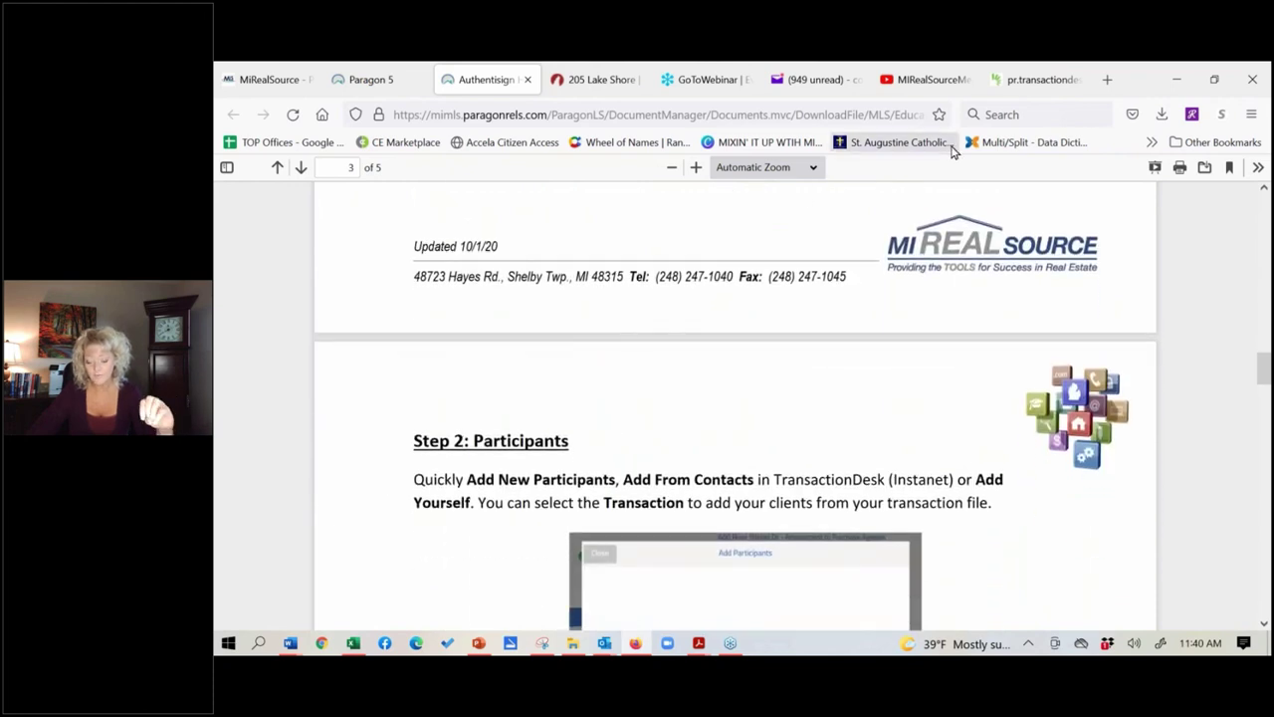